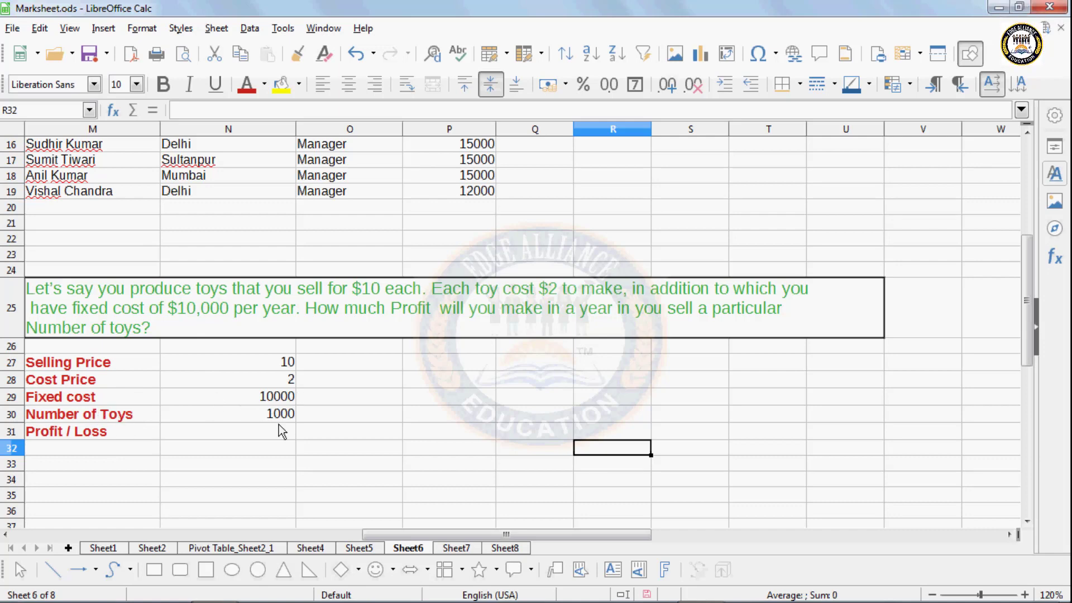
# - Enter =N30*(N27-N28)-N29 in N31, giving a profit/loss of -2000
pyautogui.click(205, 427)
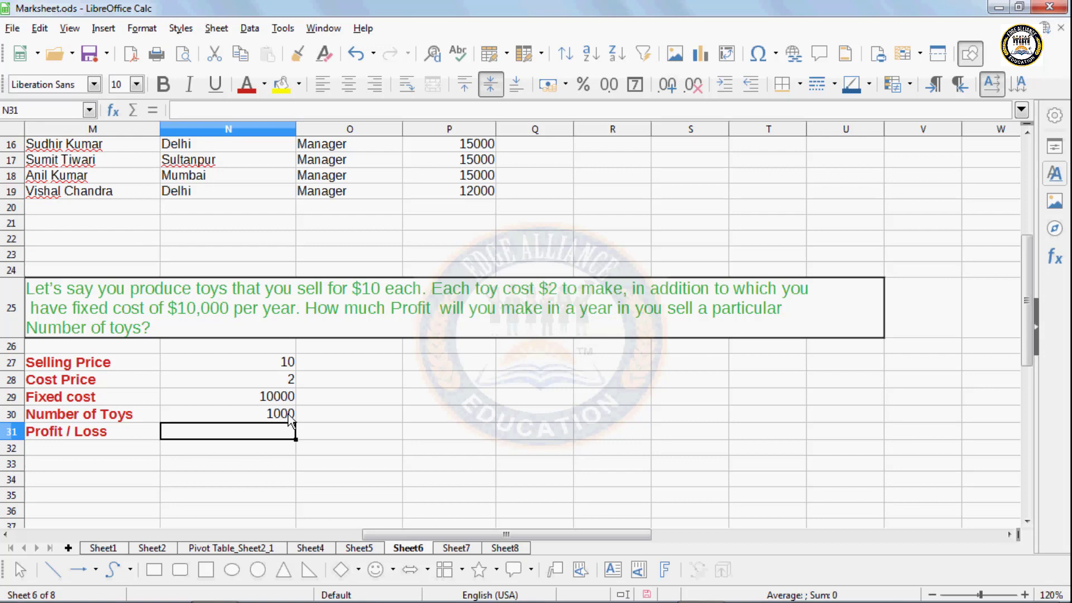
pyautogui.click(238, 495)
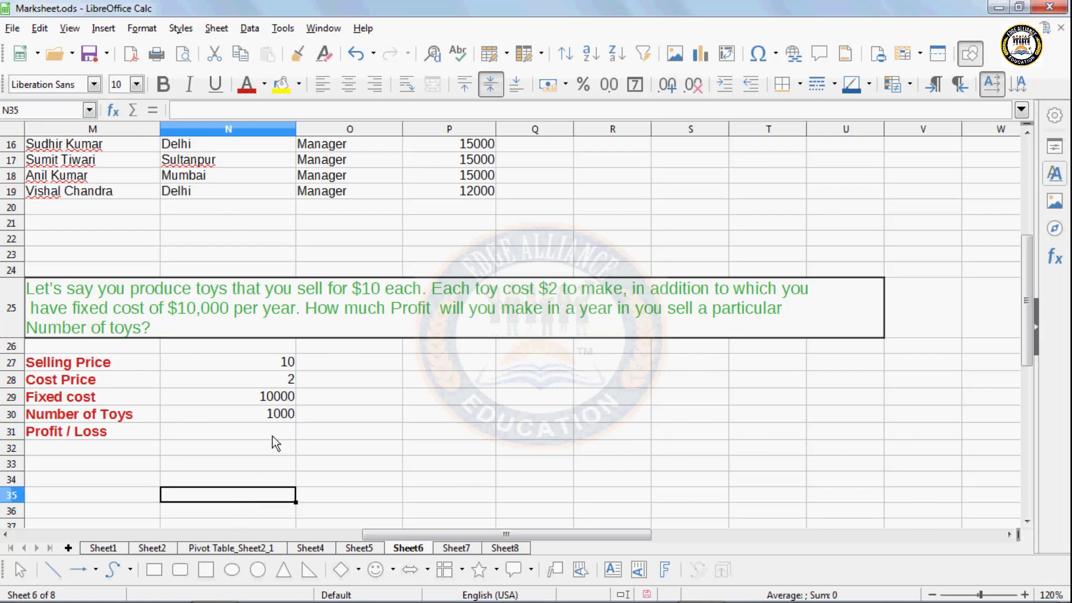
pyautogui.click(275, 429)
pyautogui.write('=')
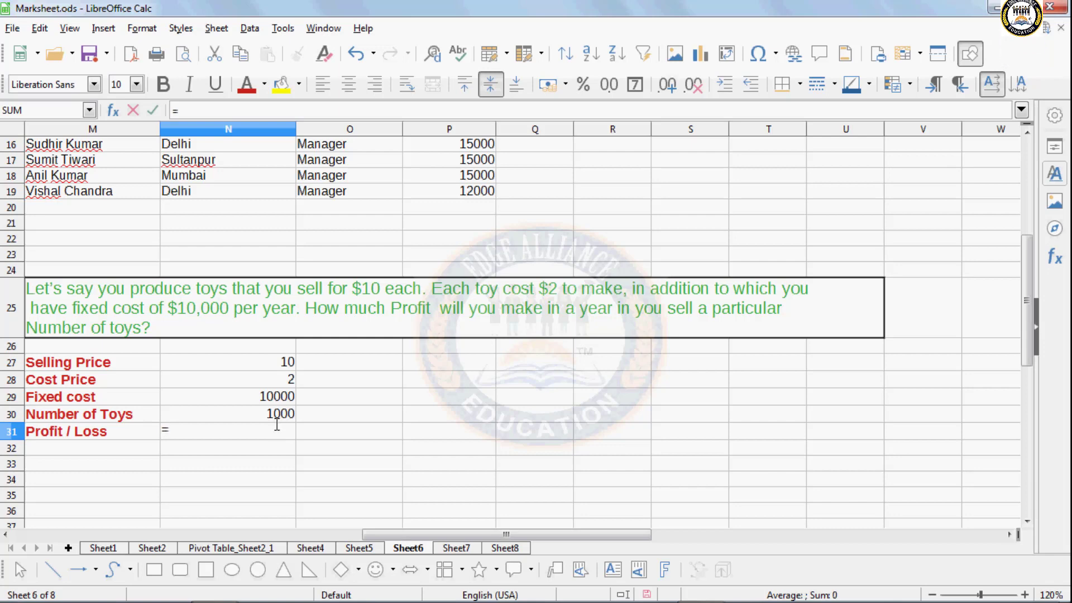
pyautogui.click(230, 417)
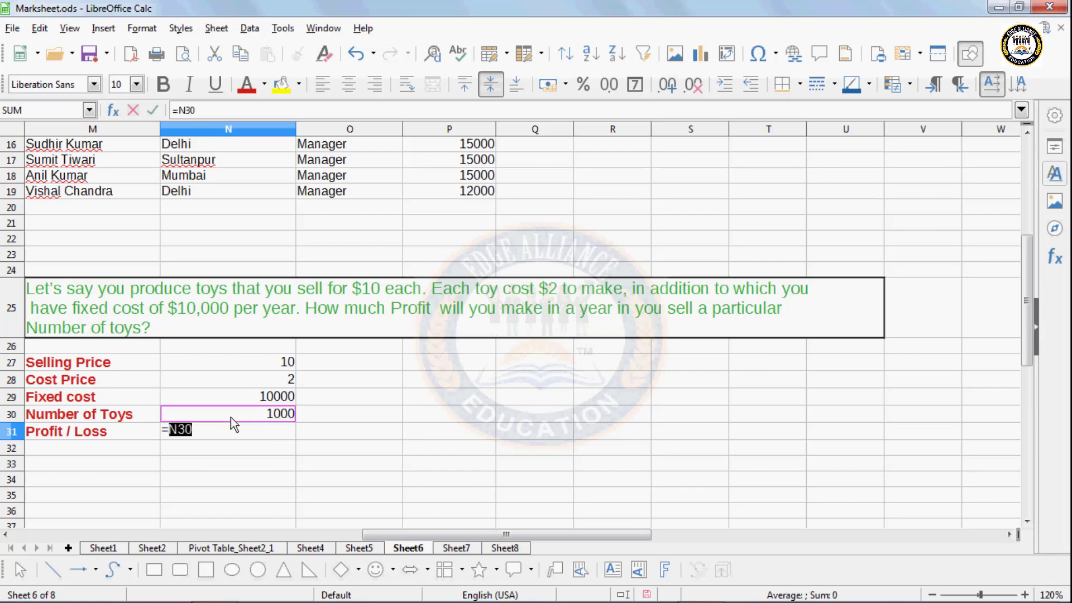
pyautogui.write('*')
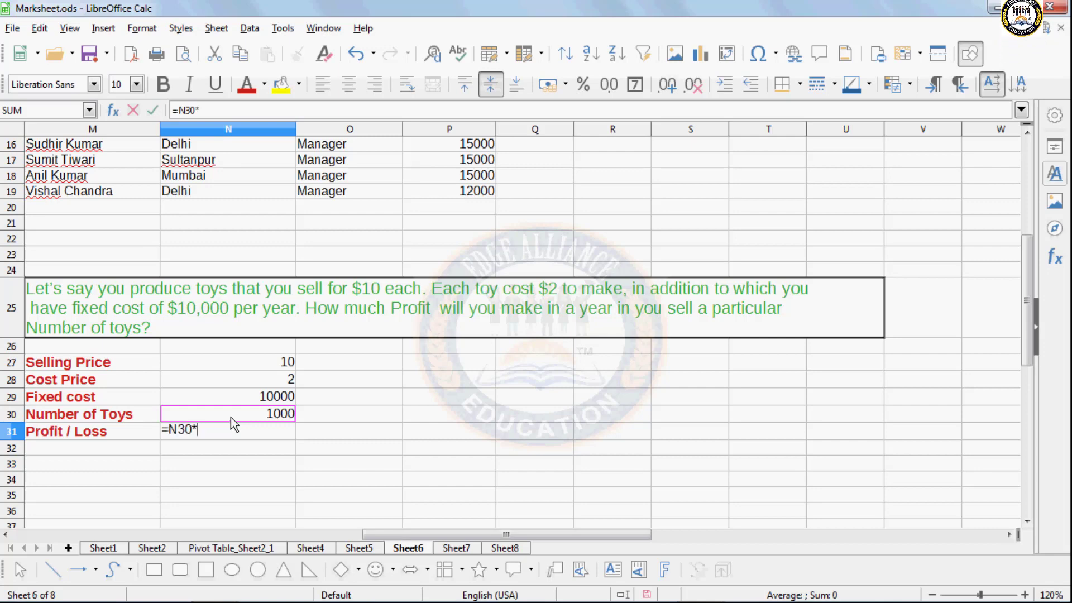
pyautogui.write('(')
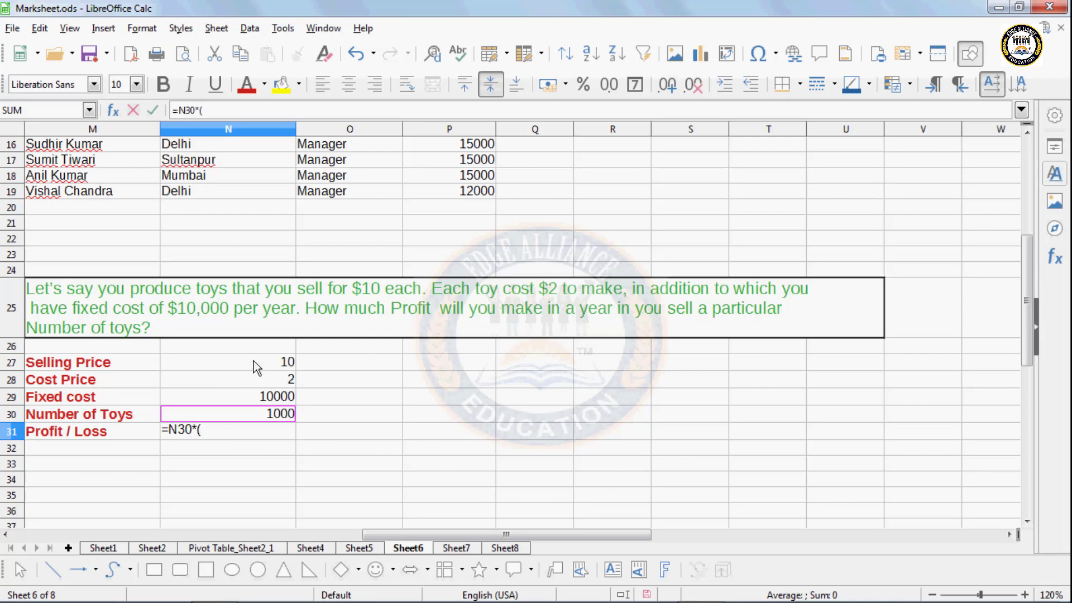
pyautogui.click(253, 360)
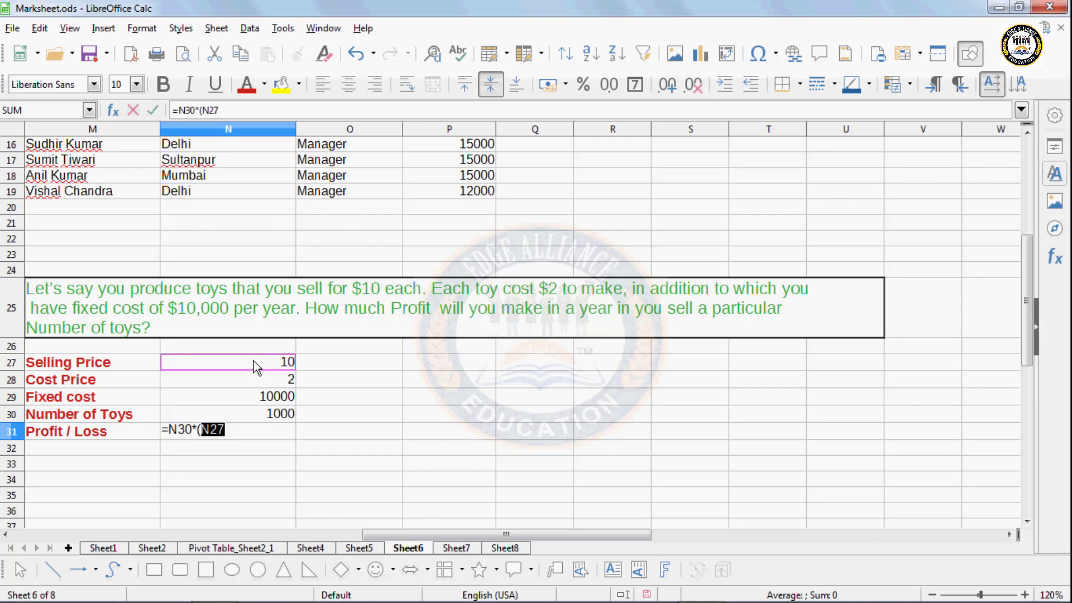
pyautogui.write('-')
pyautogui.click(252, 380)
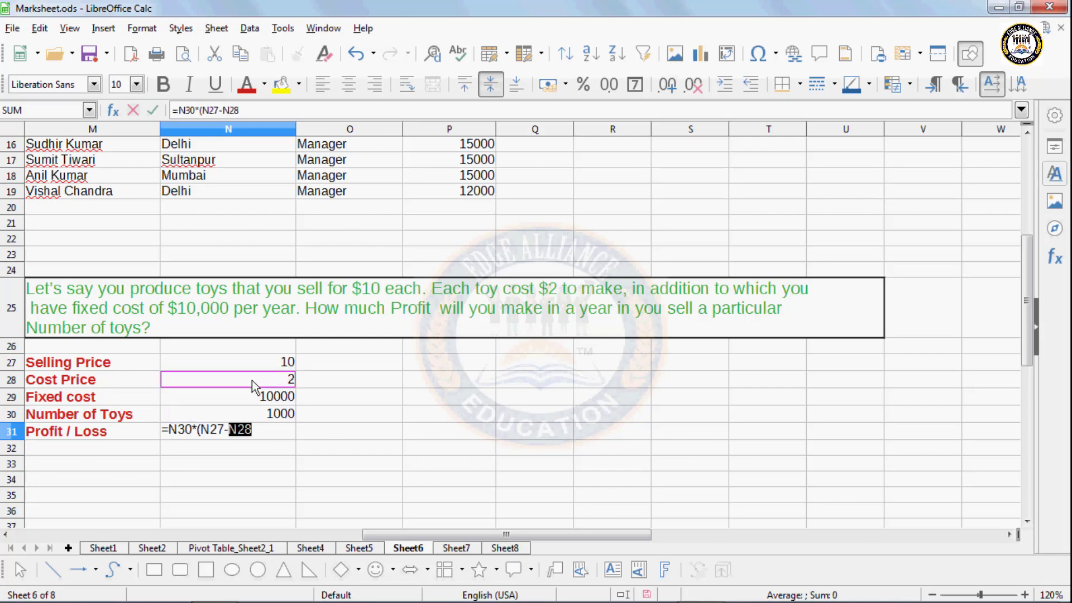
pyautogui.write(')')
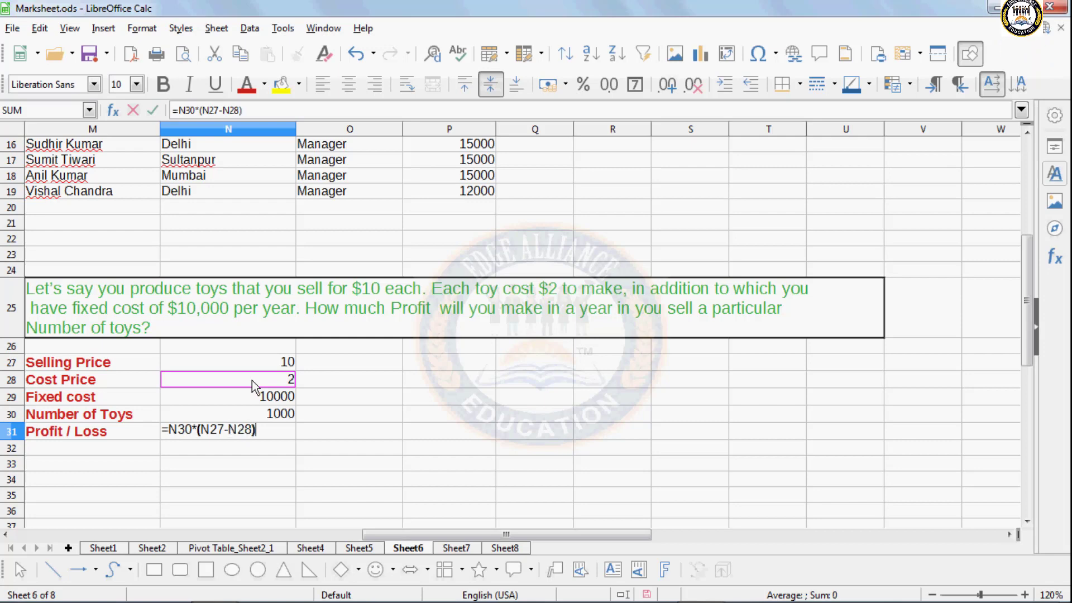
pyautogui.write('-')
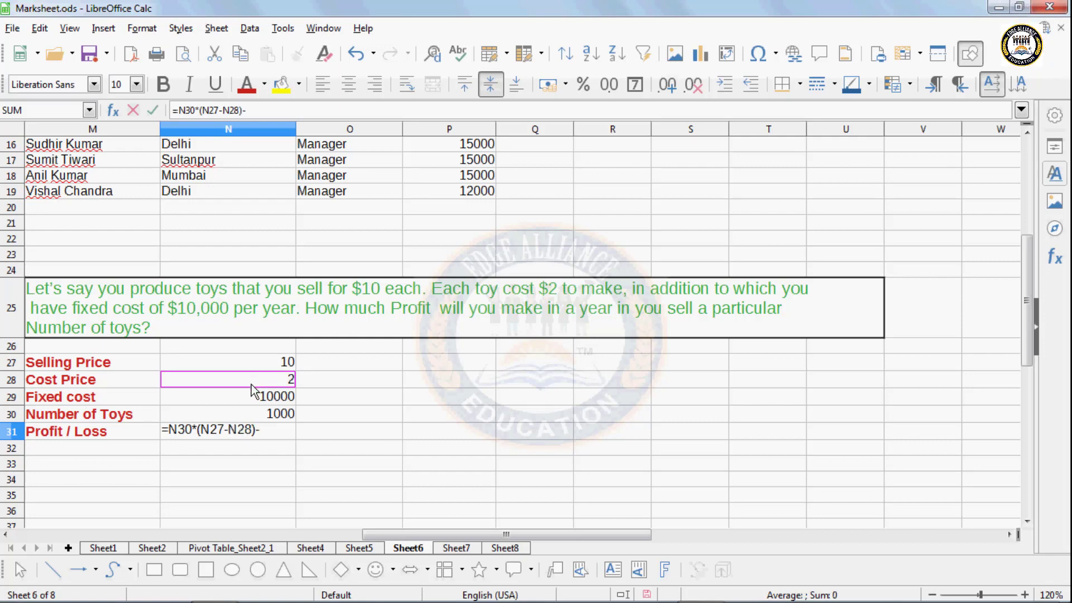
pyautogui.click(249, 398)
pyautogui.press('Return')
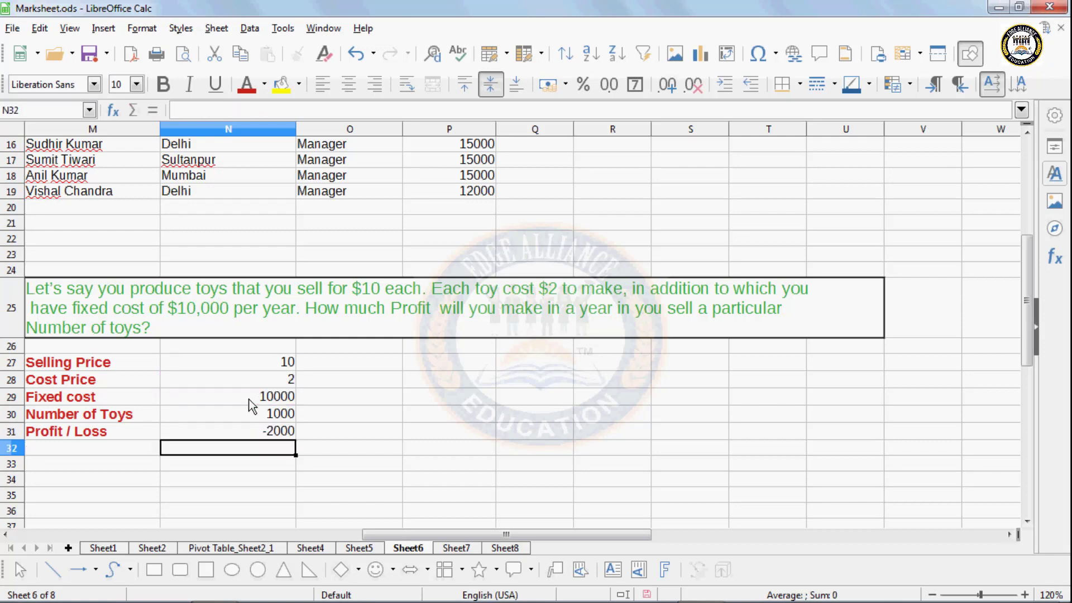
# - Check the Number of Toys value of 1000
pyautogui.click(254, 435)
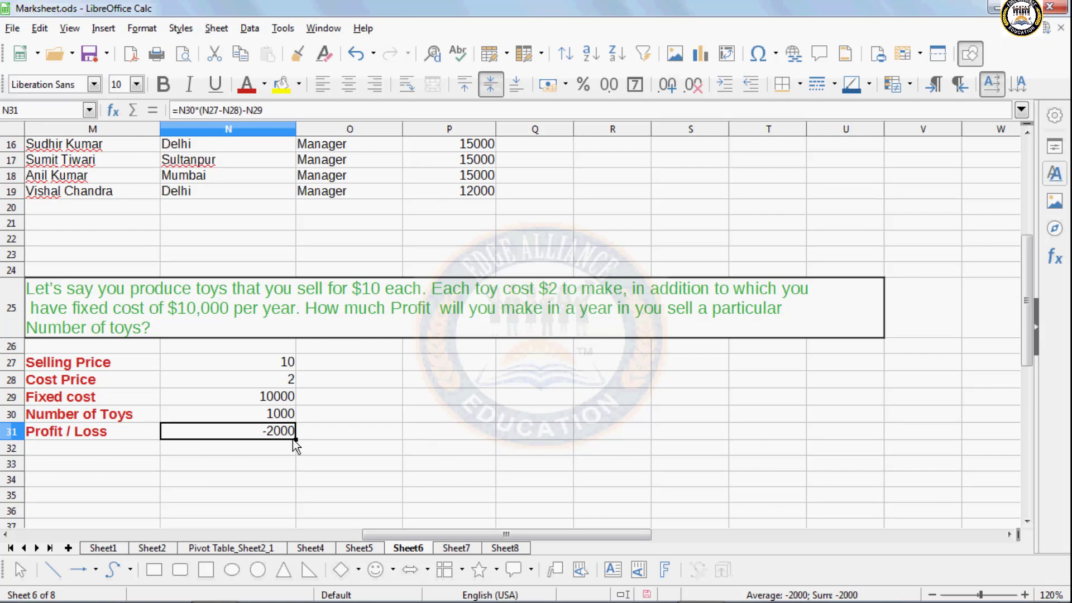
pyautogui.click(287, 462)
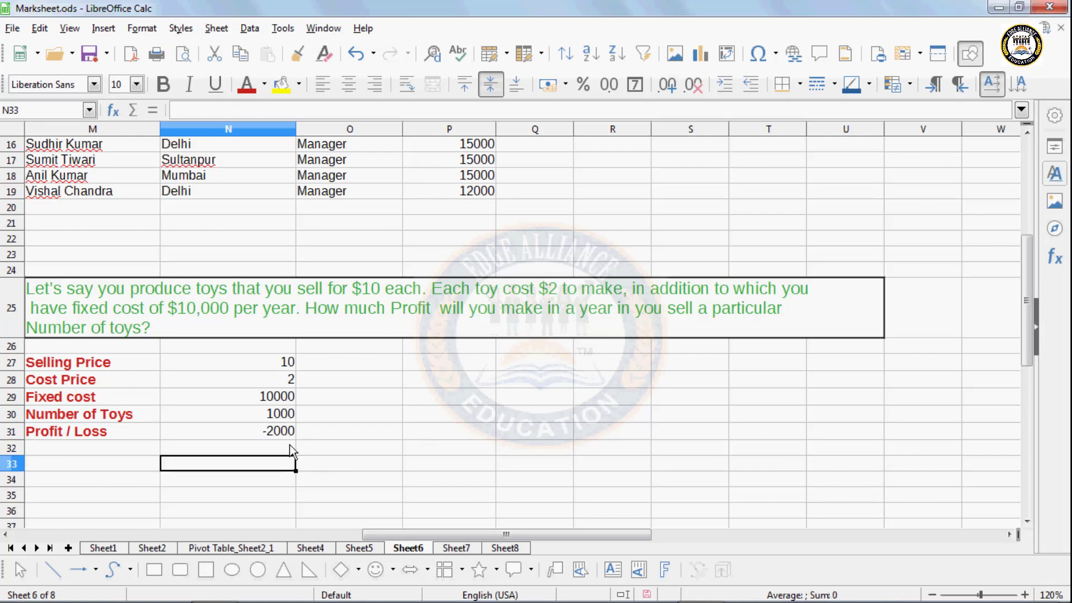
pyautogui.click(277, 420)
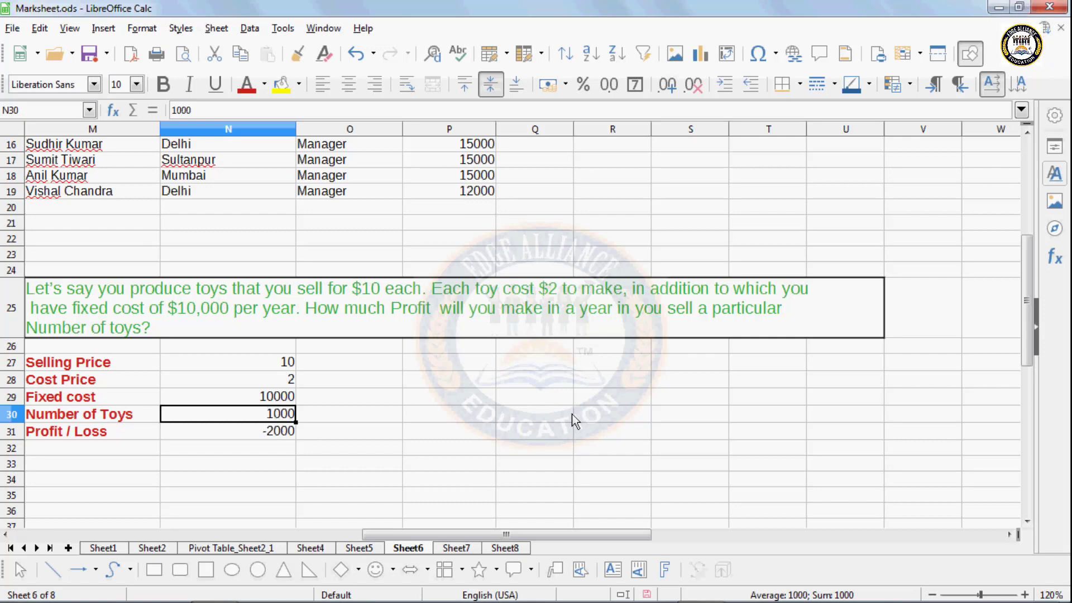
# - Head P30:Q30 with 'No. of toys' and 'Profit / Loss' and enter 1000 in P31
pyautogui.click(252, 30)
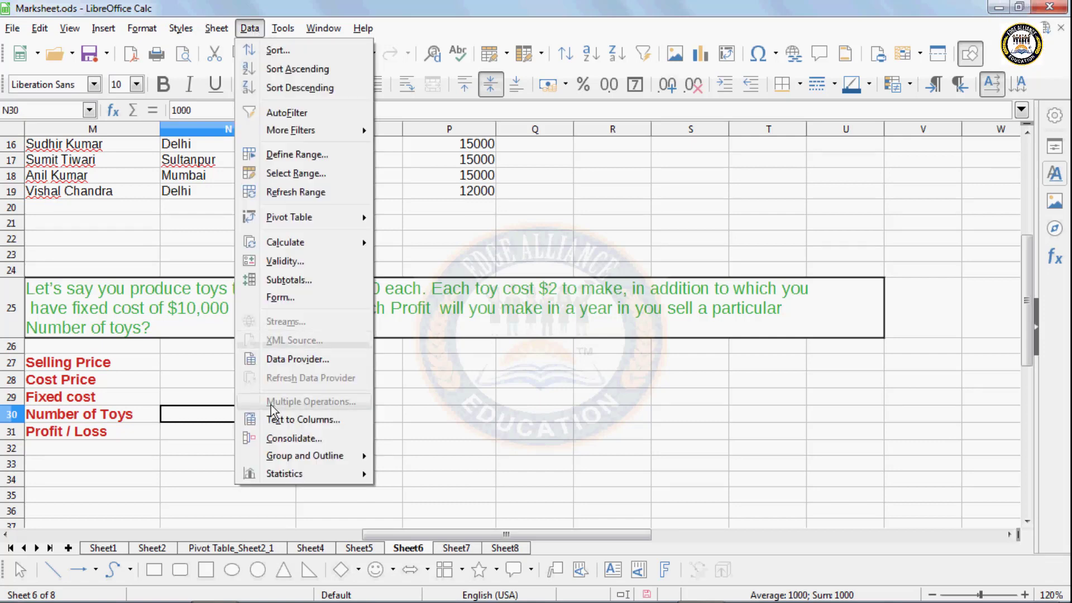
pyautogui.click(539, 472)
pyautogui.click(465, 415)
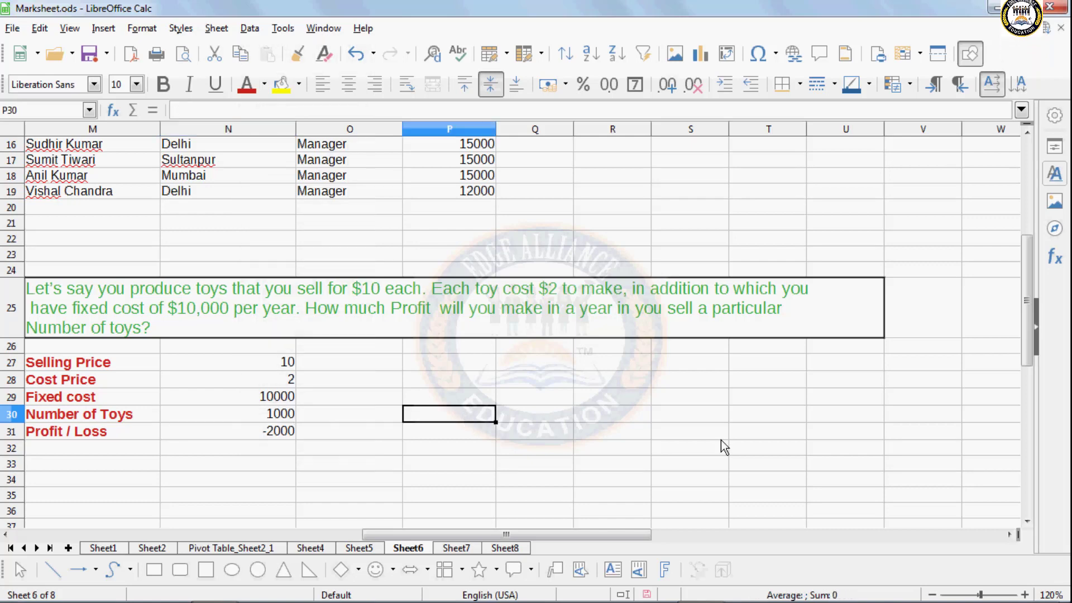
pyautogui.write('No')
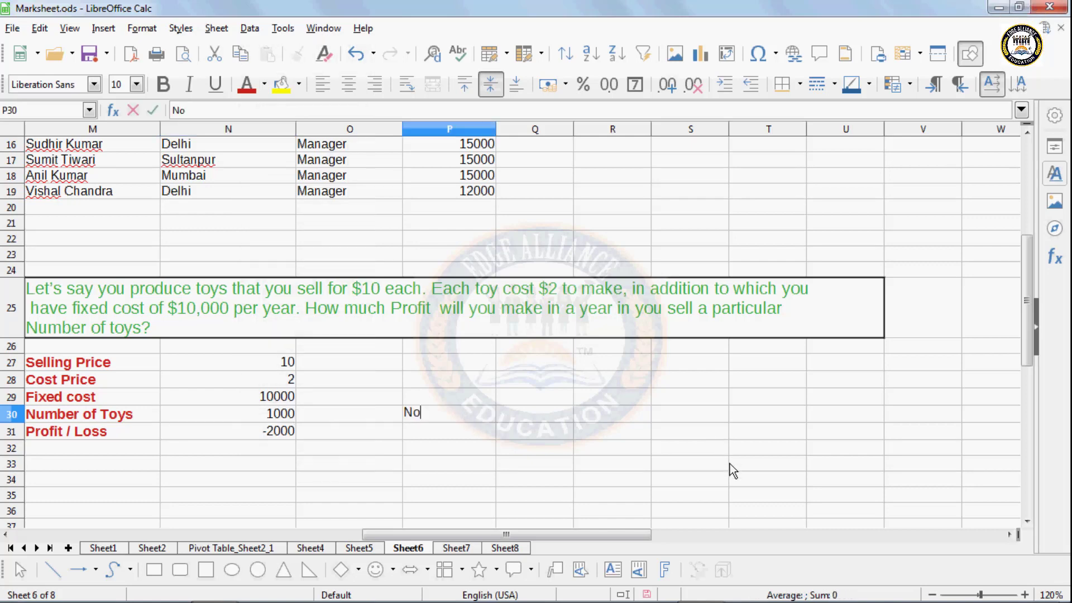
pyautogui.write('. of toys')
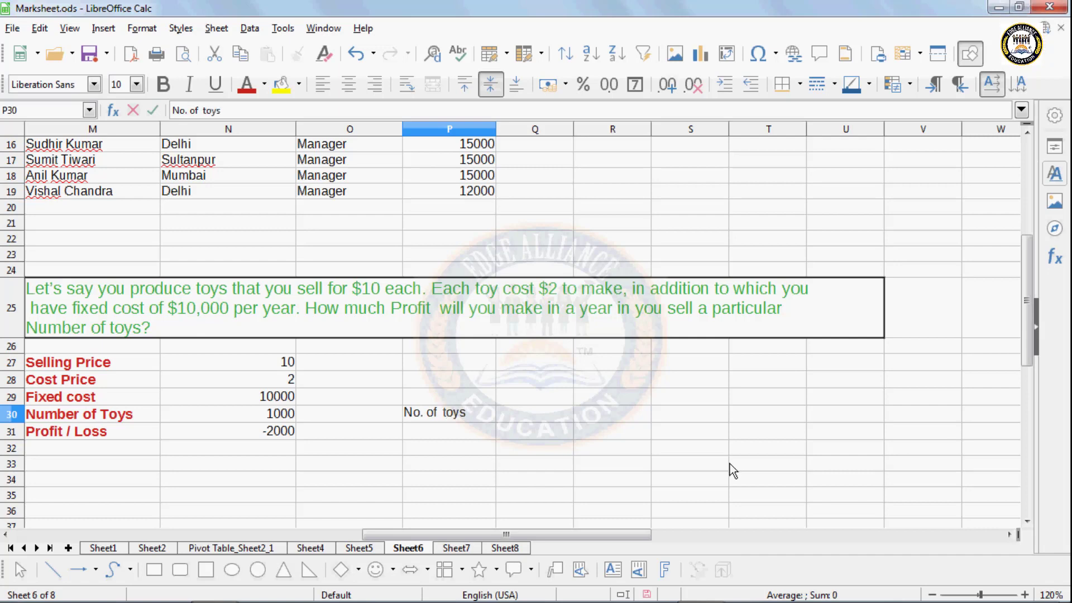
pyautogui.press('Tab')
pyautogui.write('Pro')
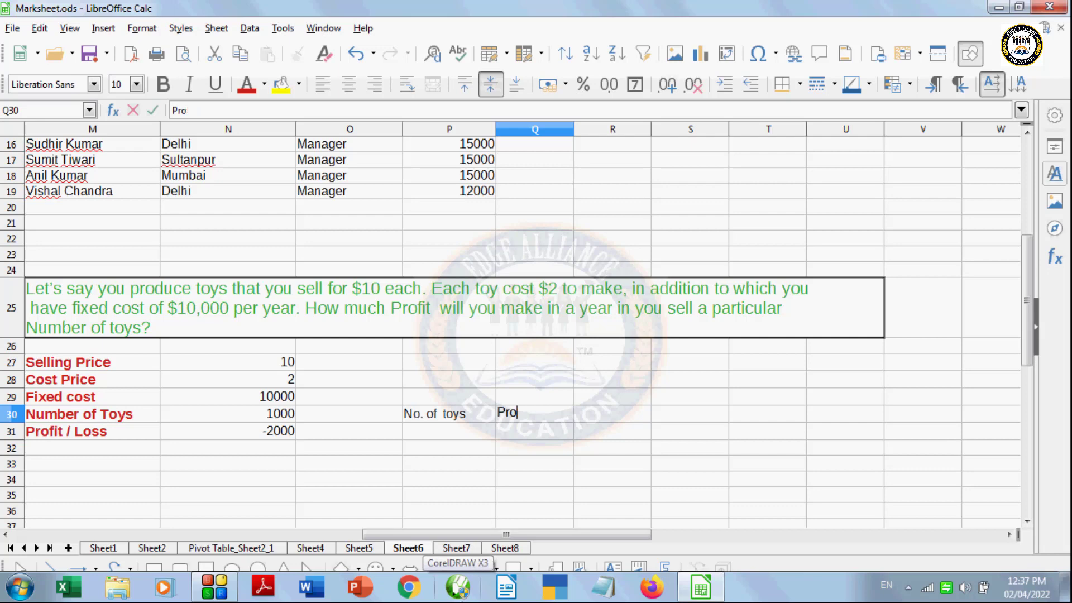
pyautogui.write('futfit')
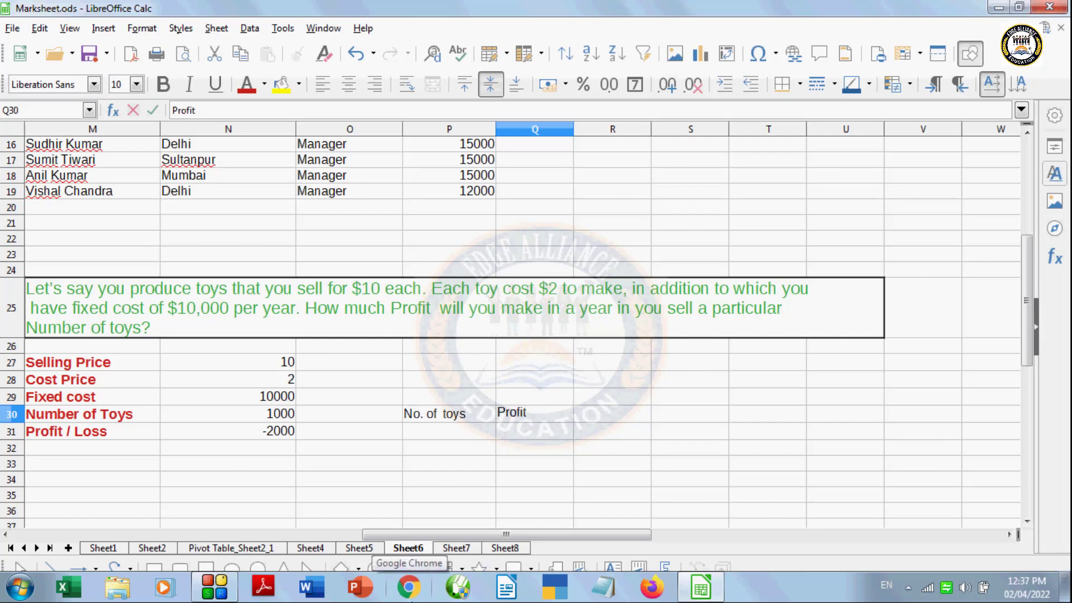
pyautogui.write(' / Loss')
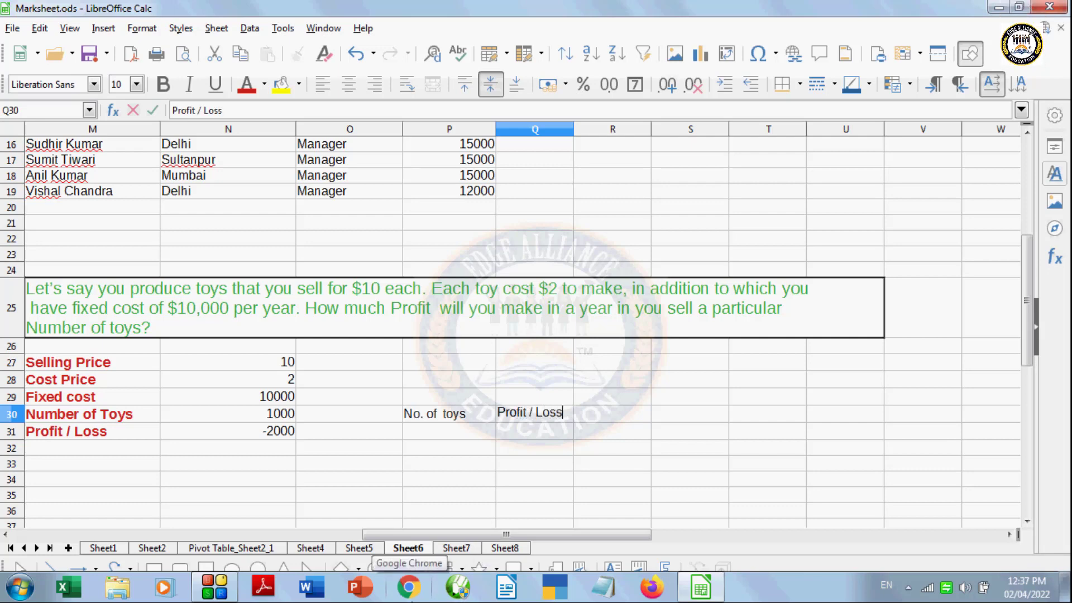
pyautogui.click(427, 434)
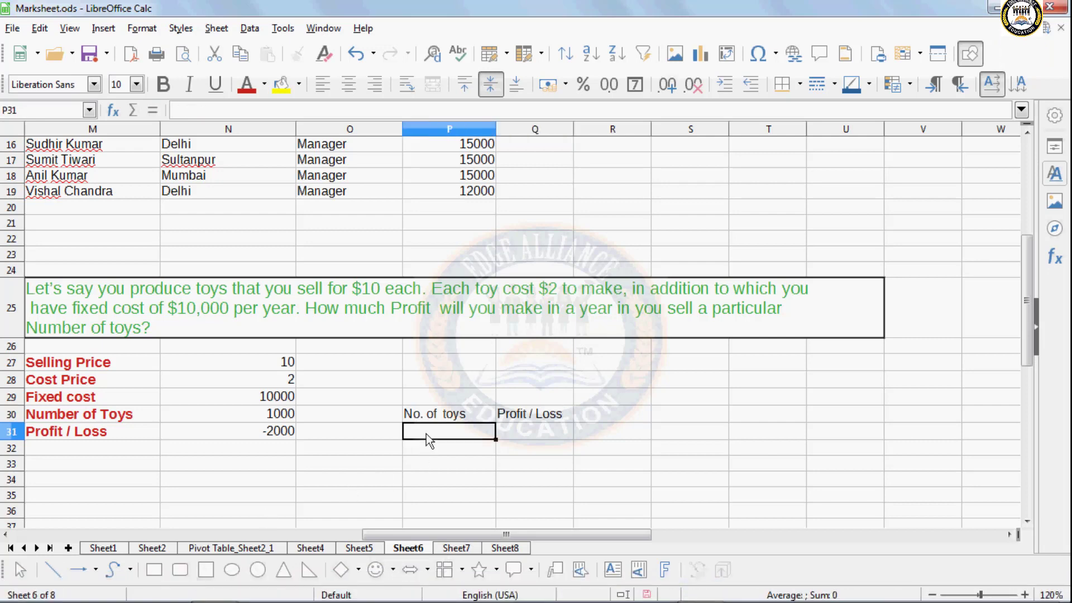
pyautogui.write('1000')
pyautogui.click(484, 479)
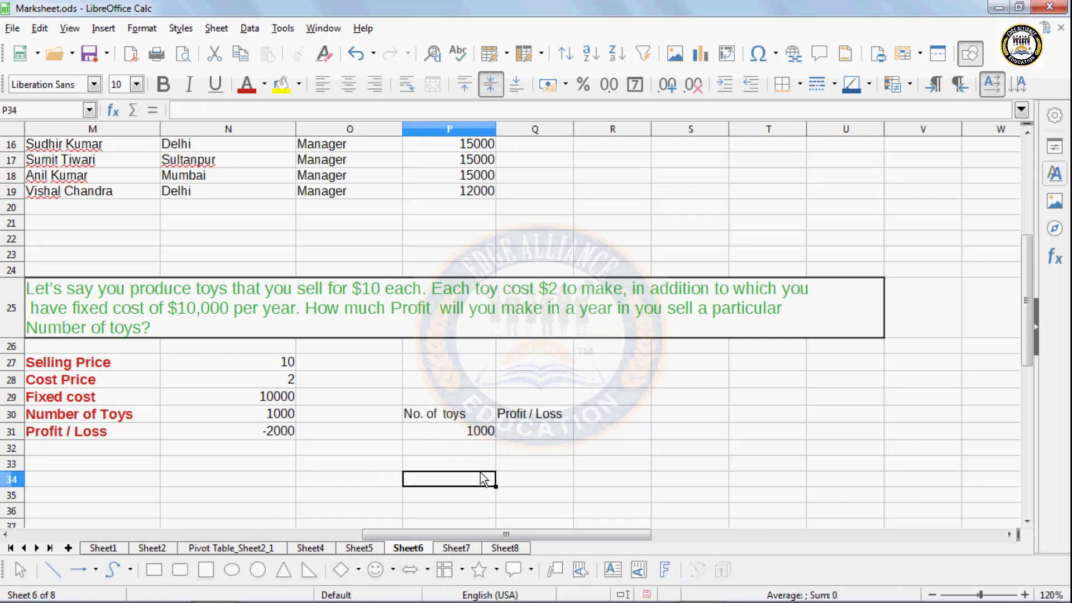
# - Clear the wrong 1001–1004 values left by autofilling down from 1000
pyautogui.click(474, 435)
pyautogui.moveTo(495, 439); pyautogui.dragTo(489, 462)
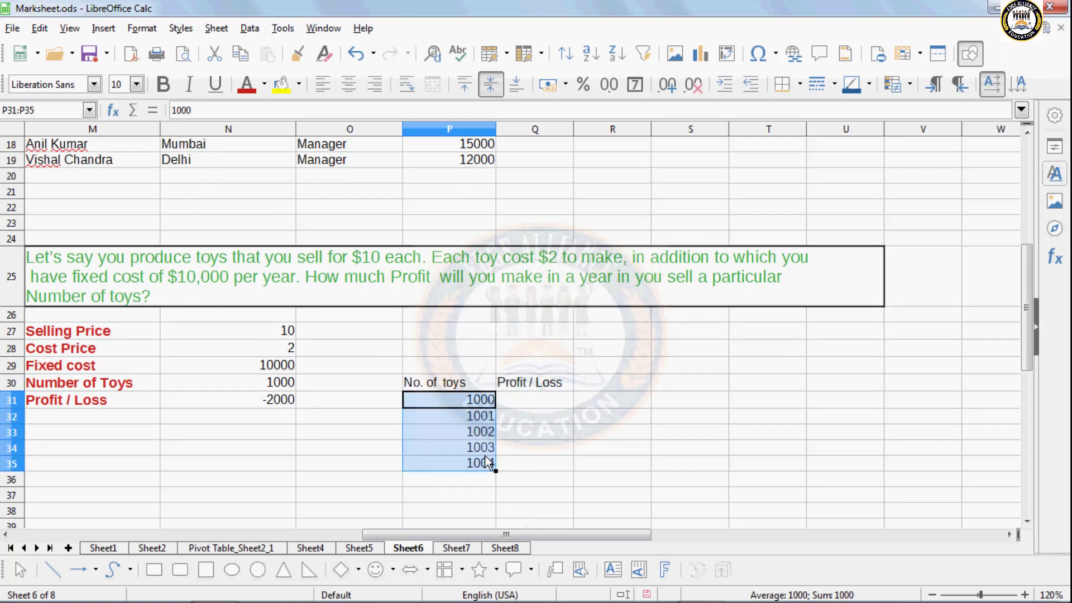
pyautogui.click(473, 419)
pyautogui.moveTo(443, 422); pyautogui.dragTo(442, 479)
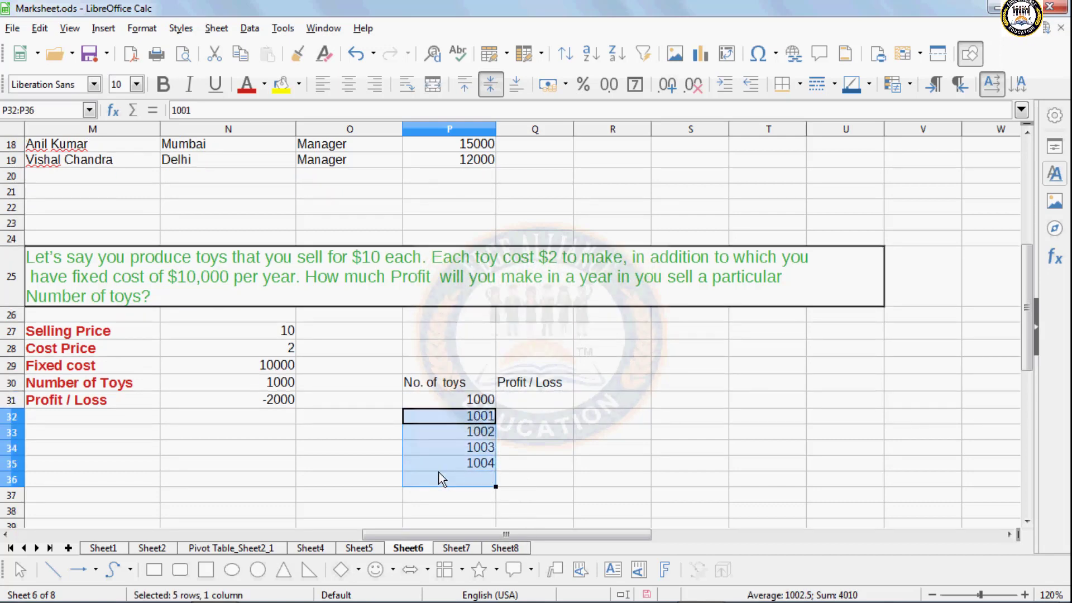
pyautogui.press('Delete')
# - Enter 2000 in P32, fill the series to 10000 in P40, and select P30:Q40
pyautogui.click(473, 418)
pyautogui.write('2000')
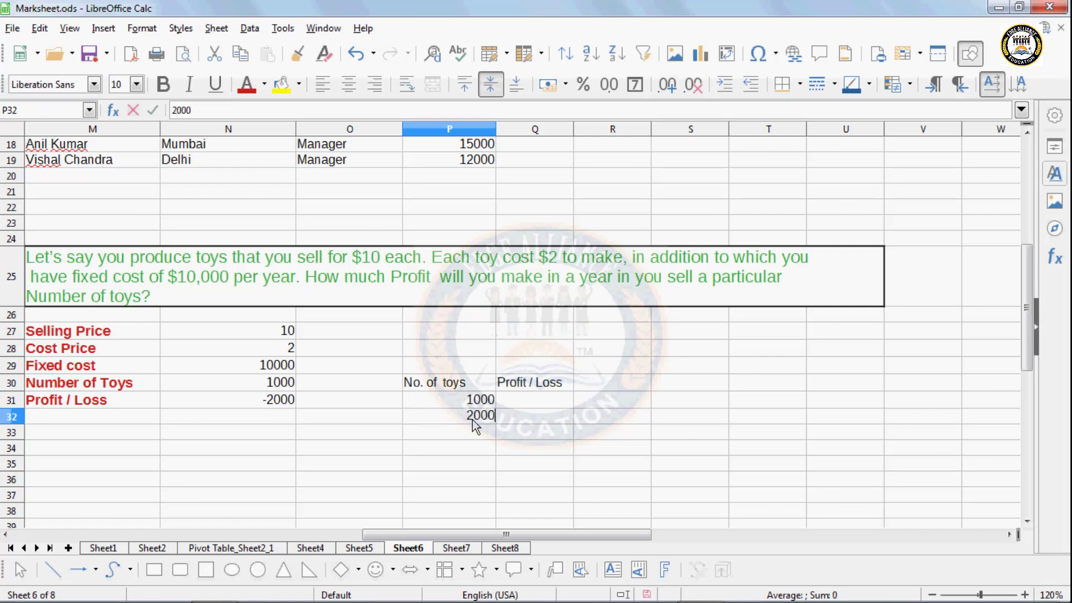
pyautogui.press('Return')
pyautogui.moveTo(473, 400); pyautogui.dragTo(495, 520)
pyautogui.click(517, 372)
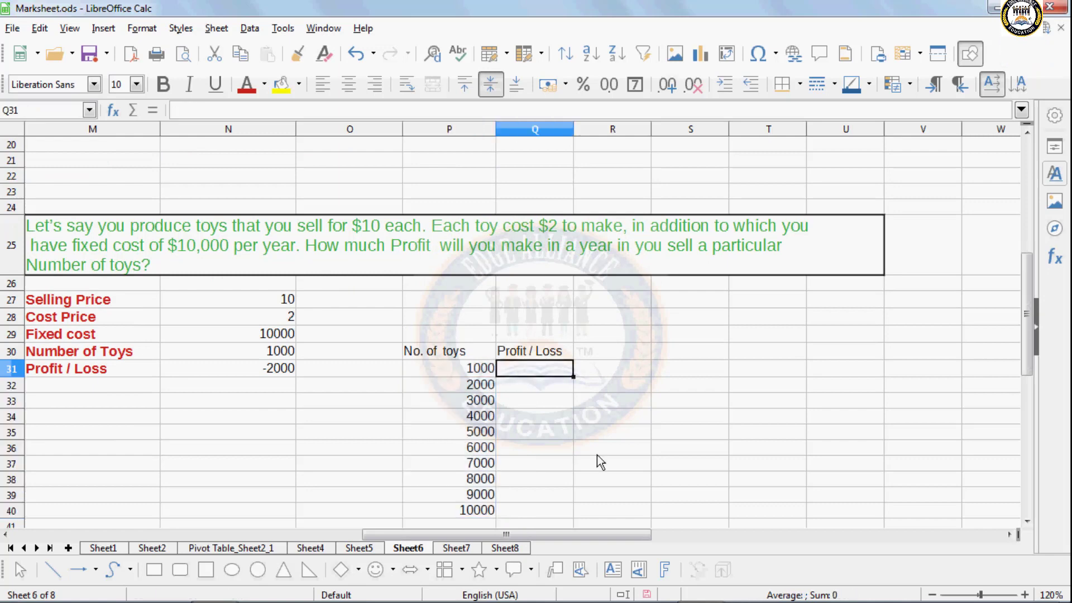
pyautogui.moveTo(435, 351); pyautogui.dragTo(522, 510)
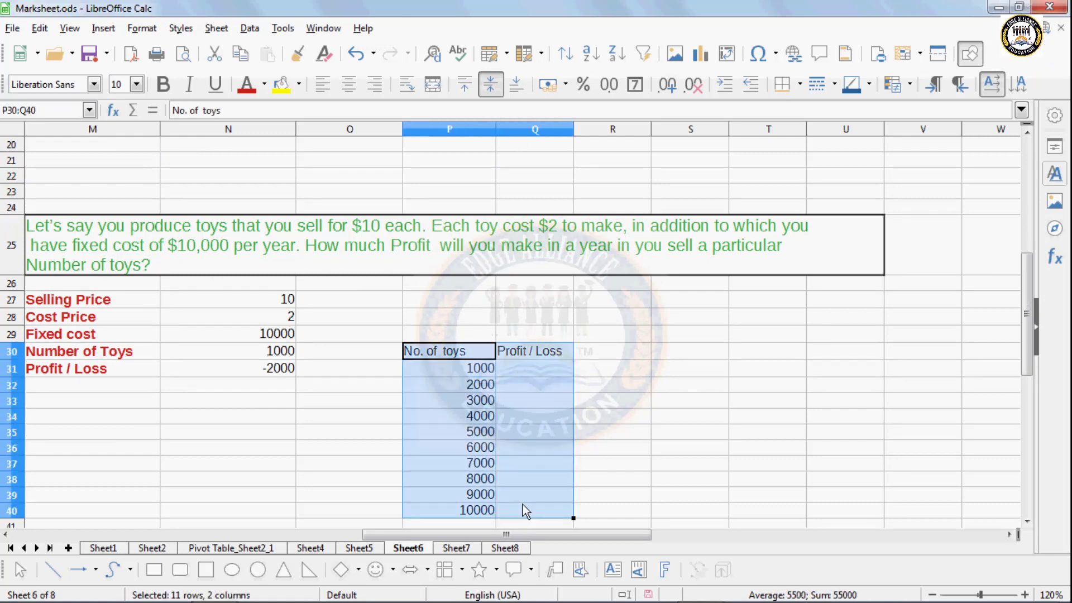
# - Run Multiple Operations with formula $N$31 and column input cell N30 over the toy table
pyautogui.click(283, 30)
pyautogui.moveTo(249, 28)
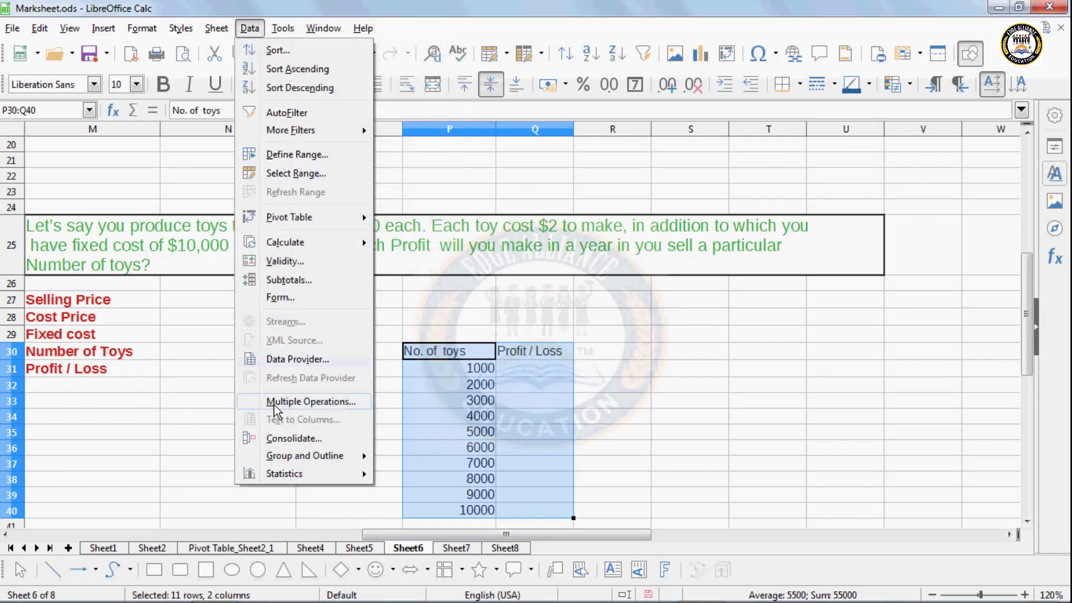
pyautogui.click(274, 406)
pyautogui.moveTo(609, 305); pyautogui.dragTo(687, 244)
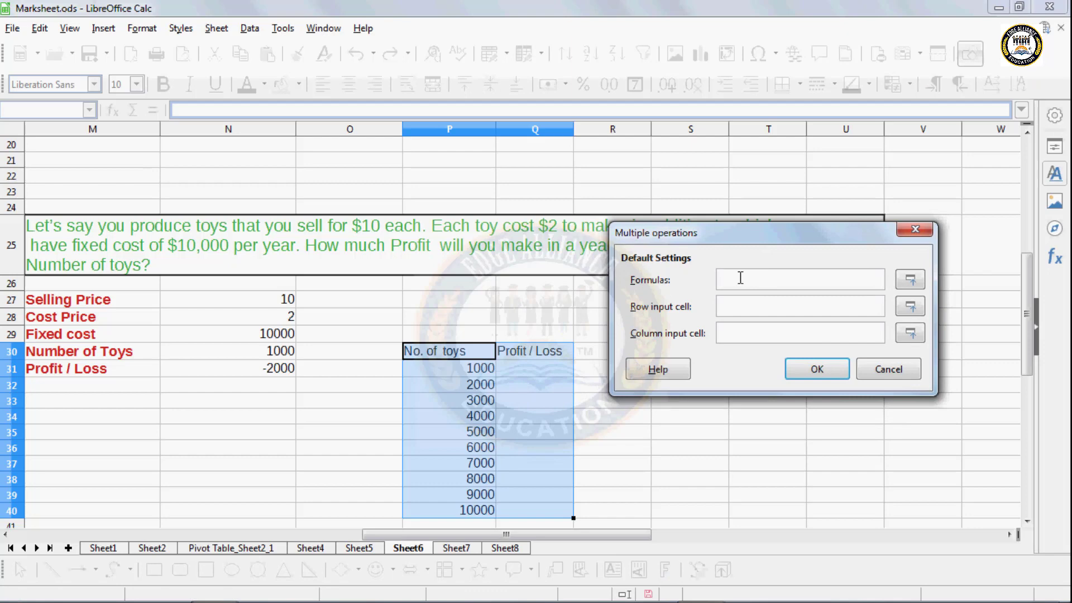
pyautogui.click(272, 369)
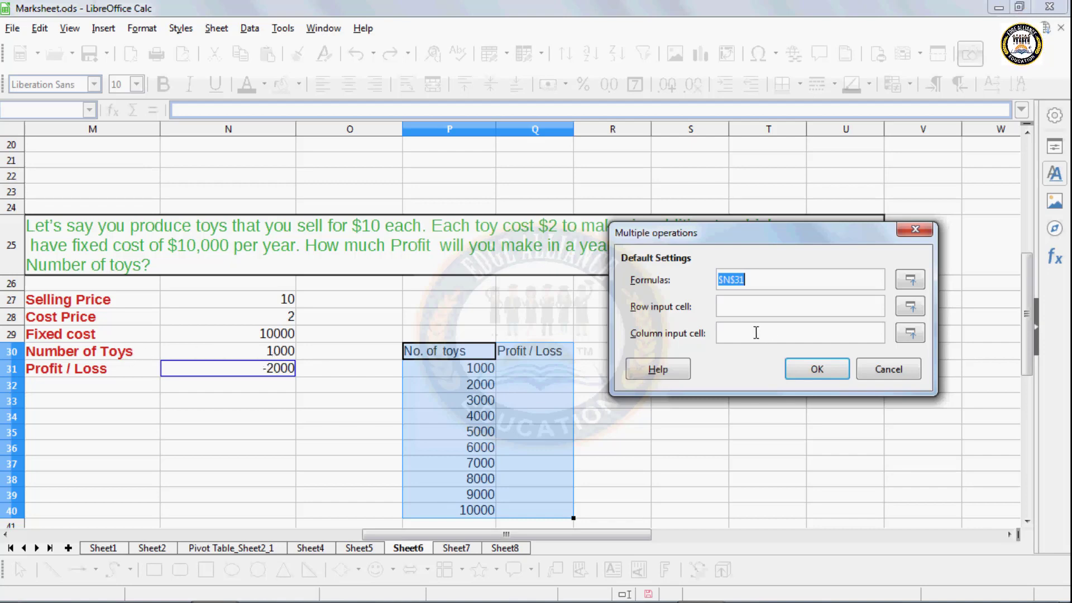
pyautogui.click(740, 332)
pyautogui.click(282, 355)
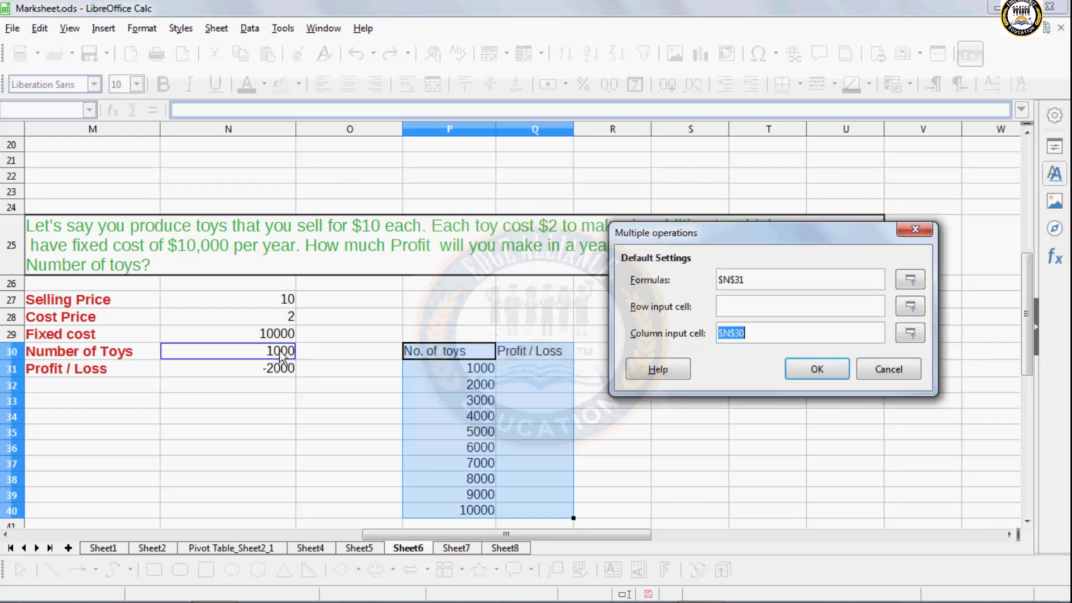
pyautogui.click(818, 369)
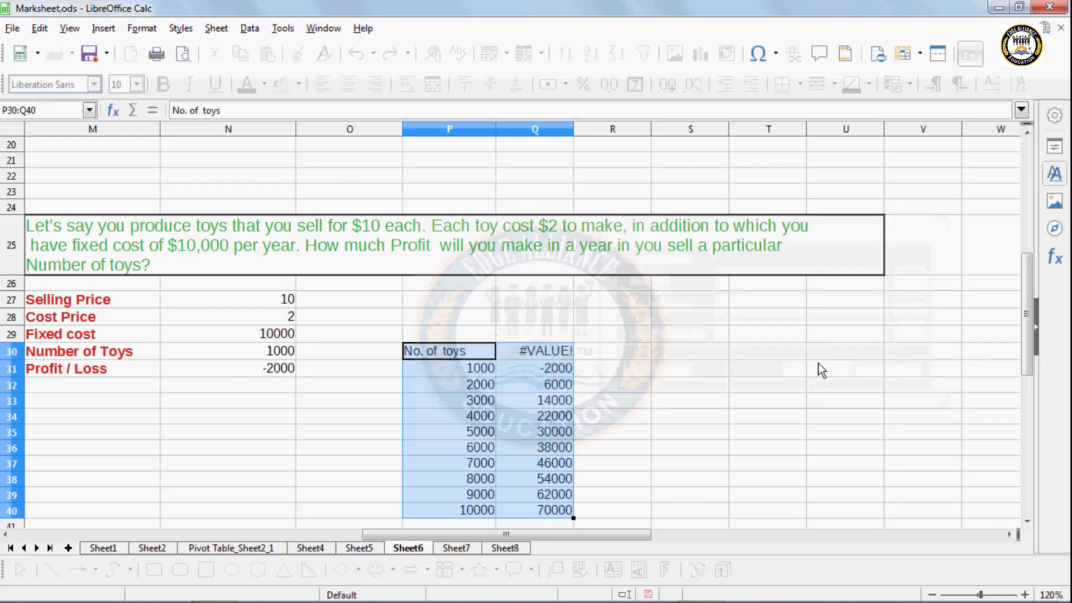
# - Overwrite the #VALUE! in Q30 with the heading 'Profit /loss'
pyautogui.click(561, 399)
pyautogui.click(555, 351)
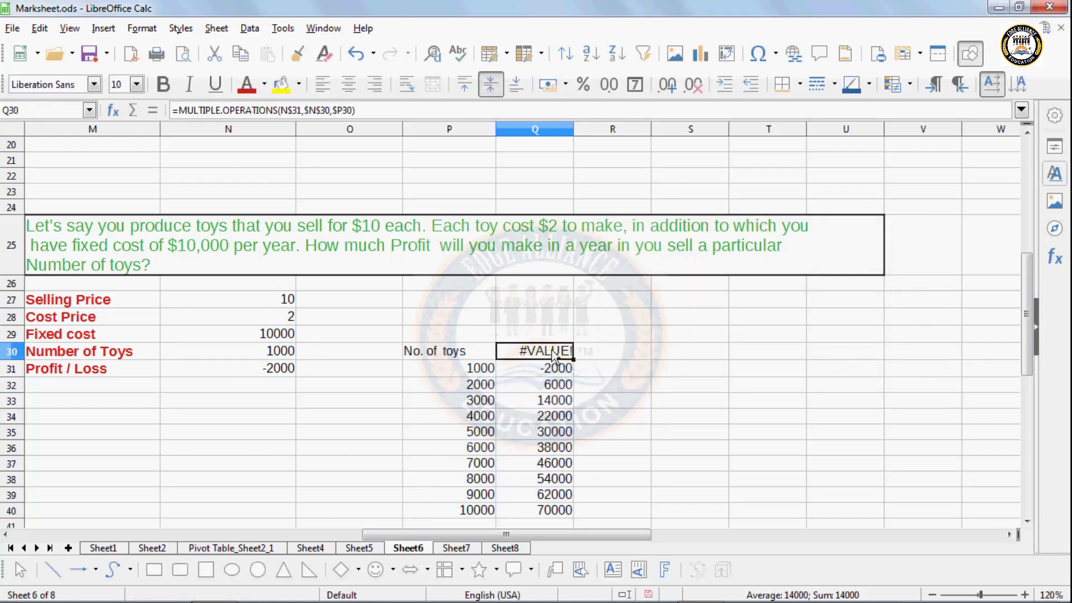
pyautogui.write('Prof')
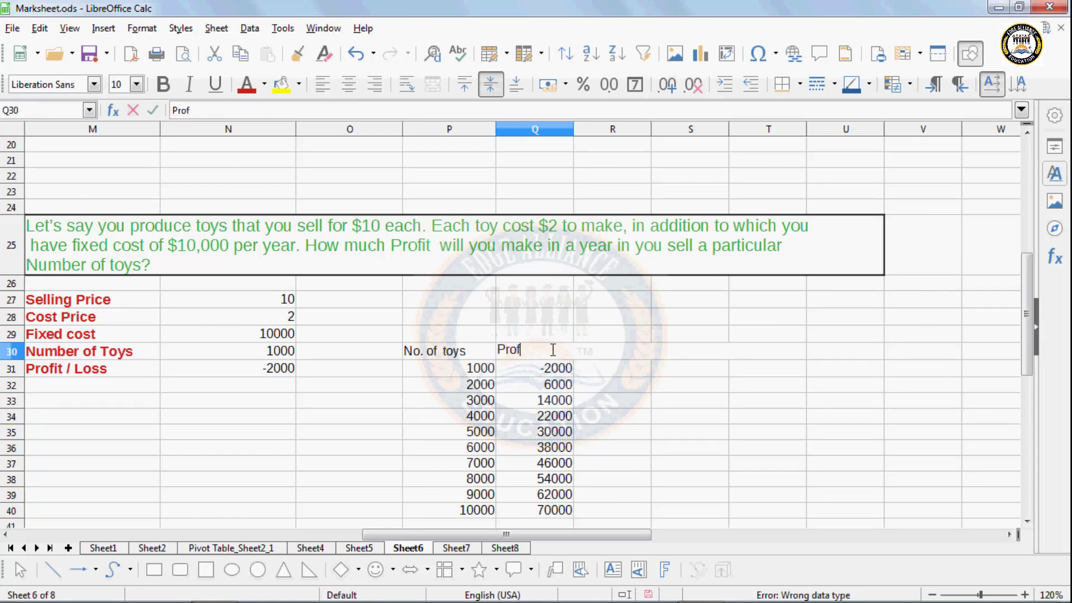
pyautogui.write('it')
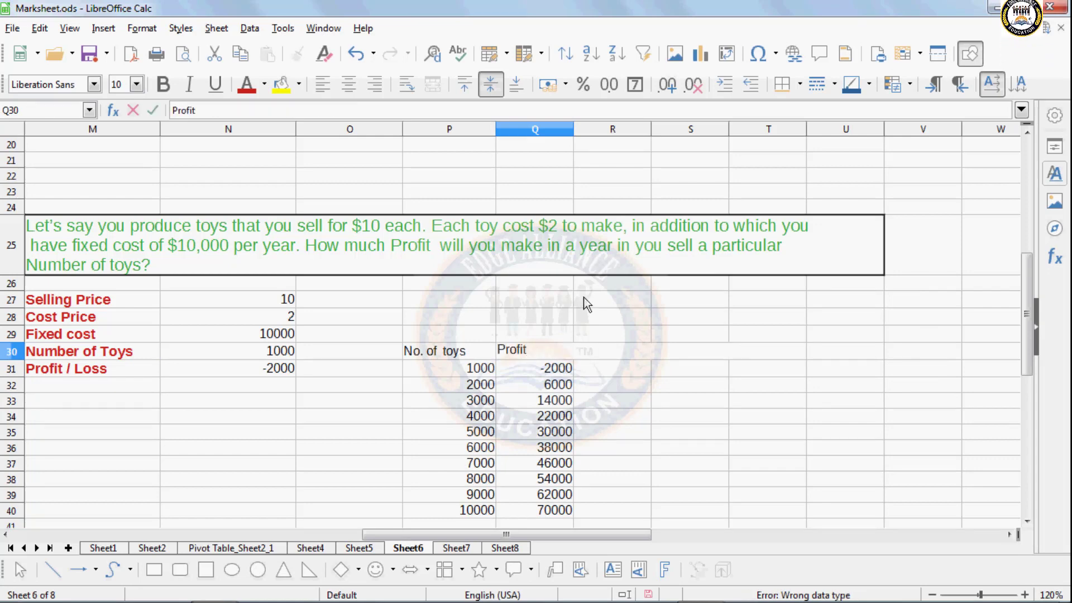
pyautogui.write(' /loss')
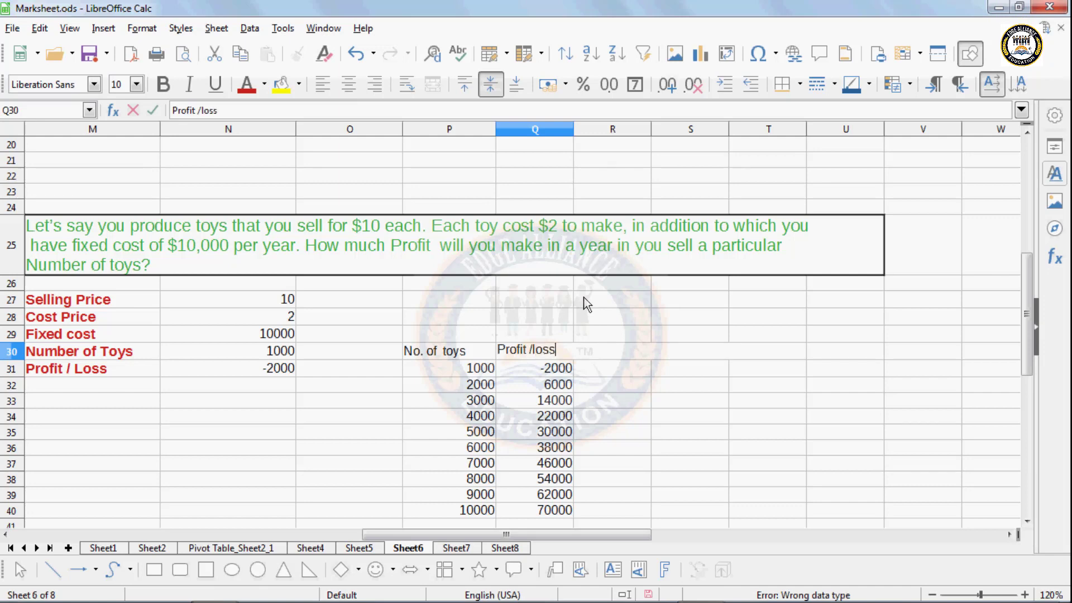
pyautogui.click(492, 447)
# - Inspect the MULTIPLE.OPERATIONS formulas in Q31–Q33 and the Profit / Loss formula in N31
pyautogui.click(559, 371)
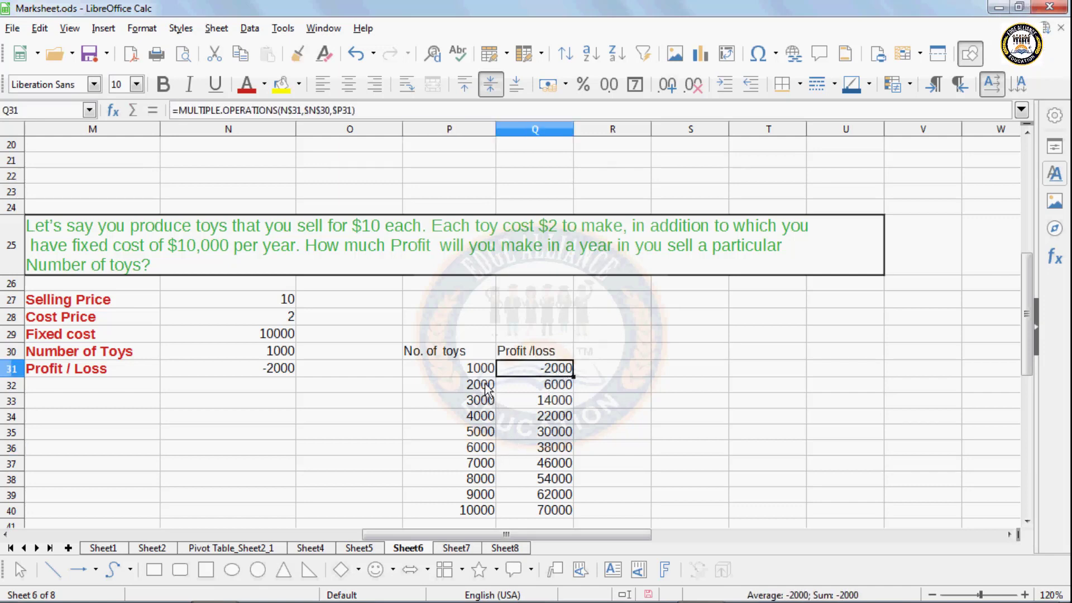
pyautogui.click(536, 387)
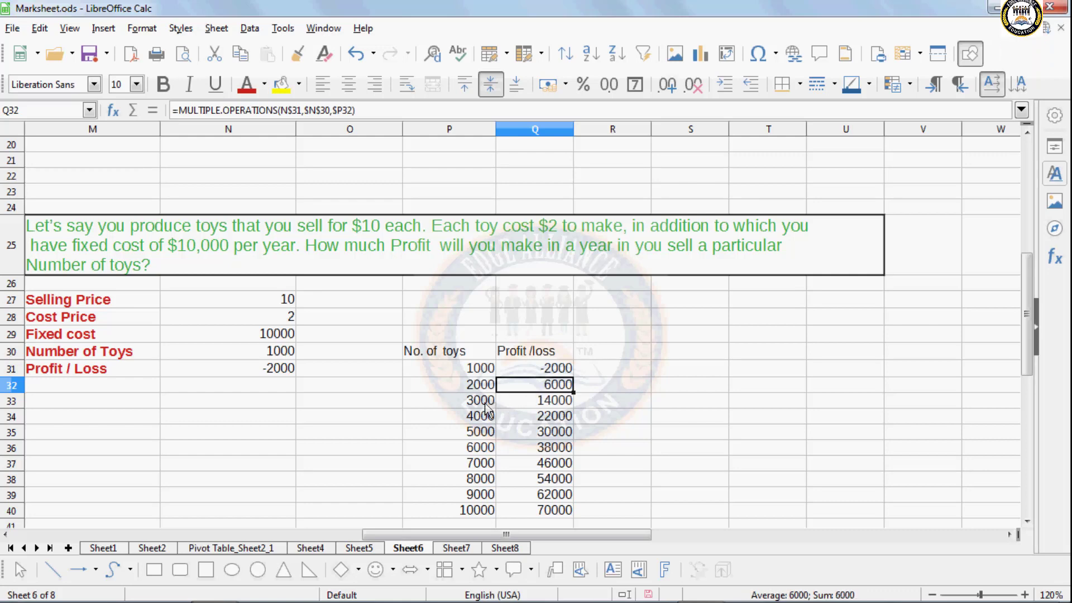
pyautogui.click(535, 403)
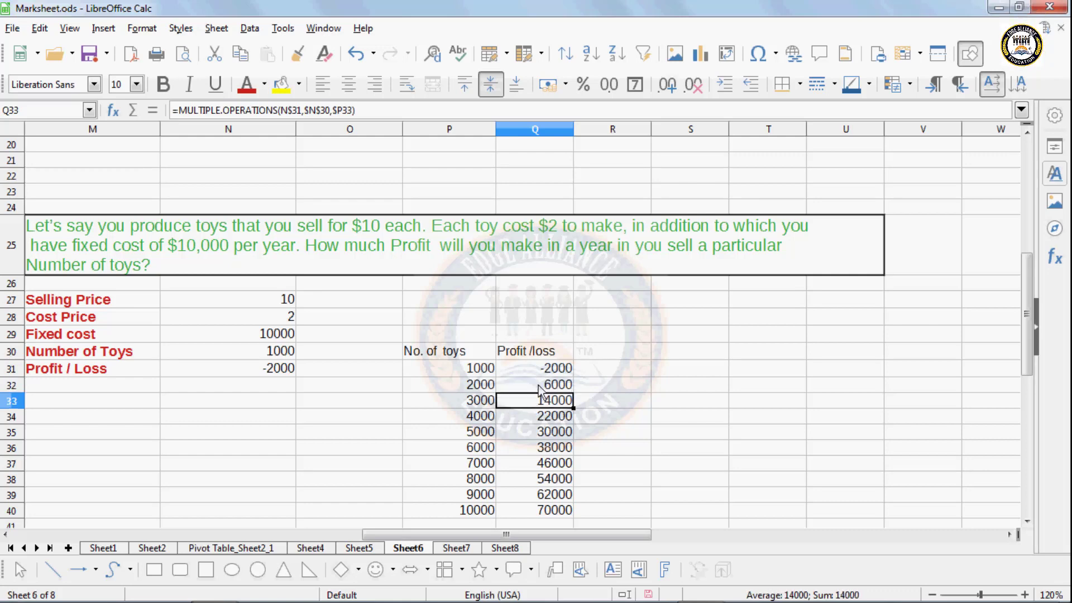
pyautogui.scroll(-2, 523, 457)
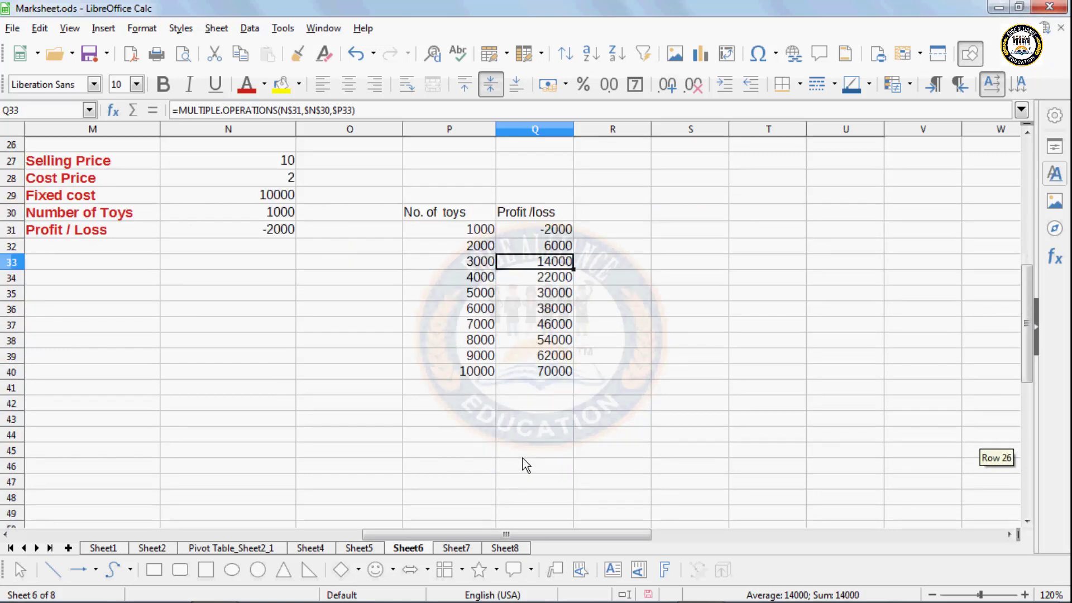
pyautogui.scroll(1, 523, 458)
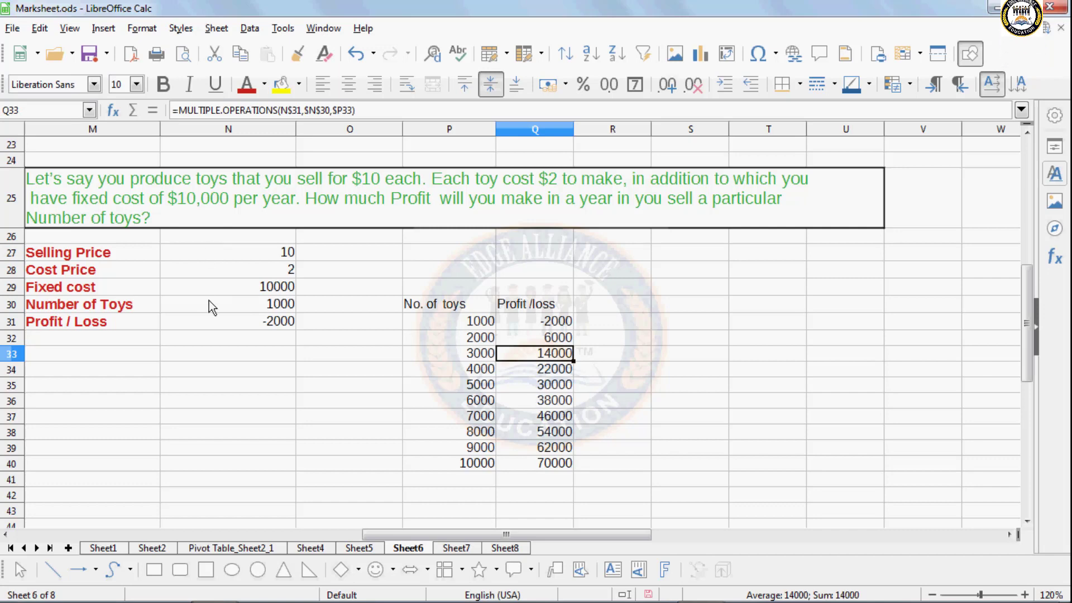
pyautogui.click(233, 306)
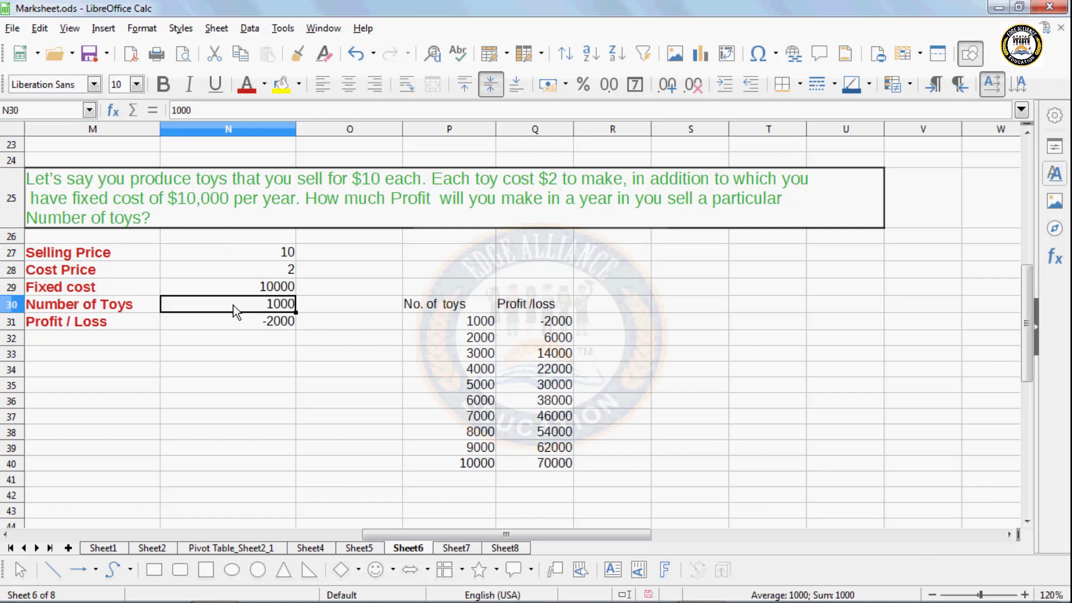
pyautogui.click(235, 326)
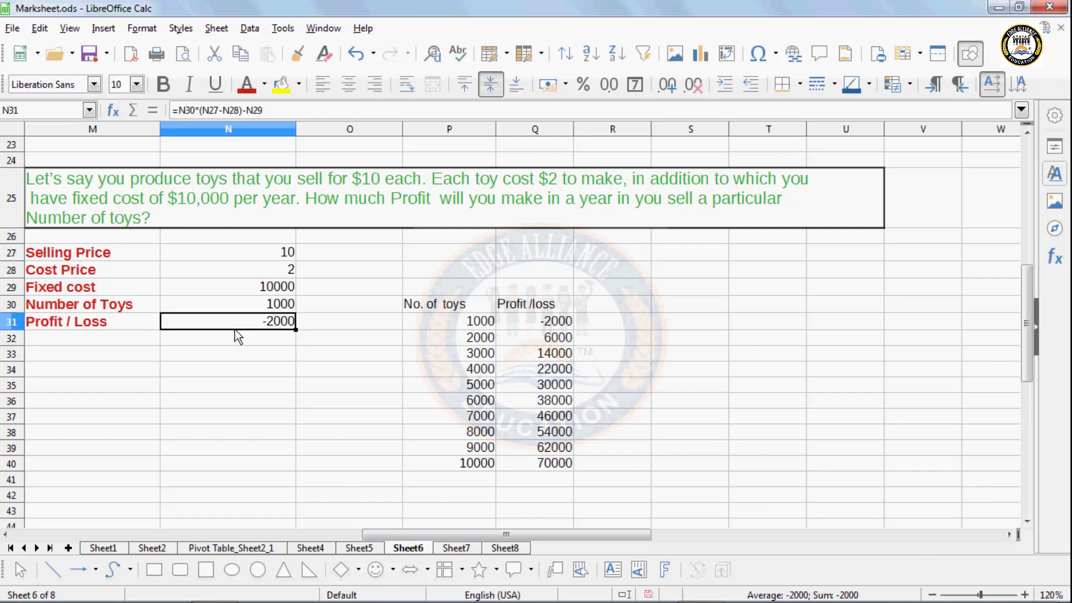
pyautogui.click(239, 343)
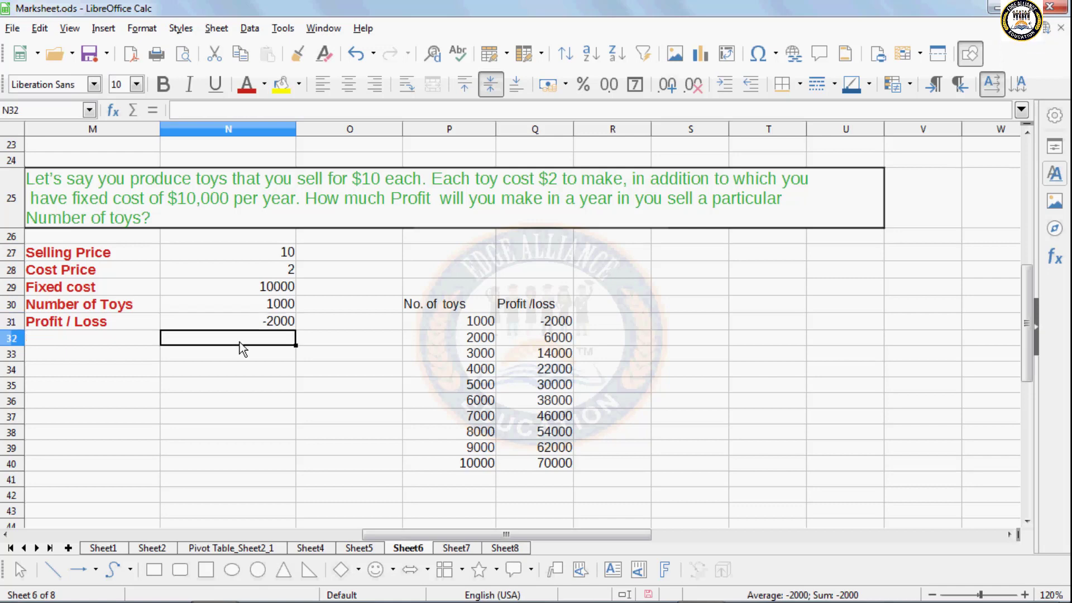
pyautogui.click(364, 323)
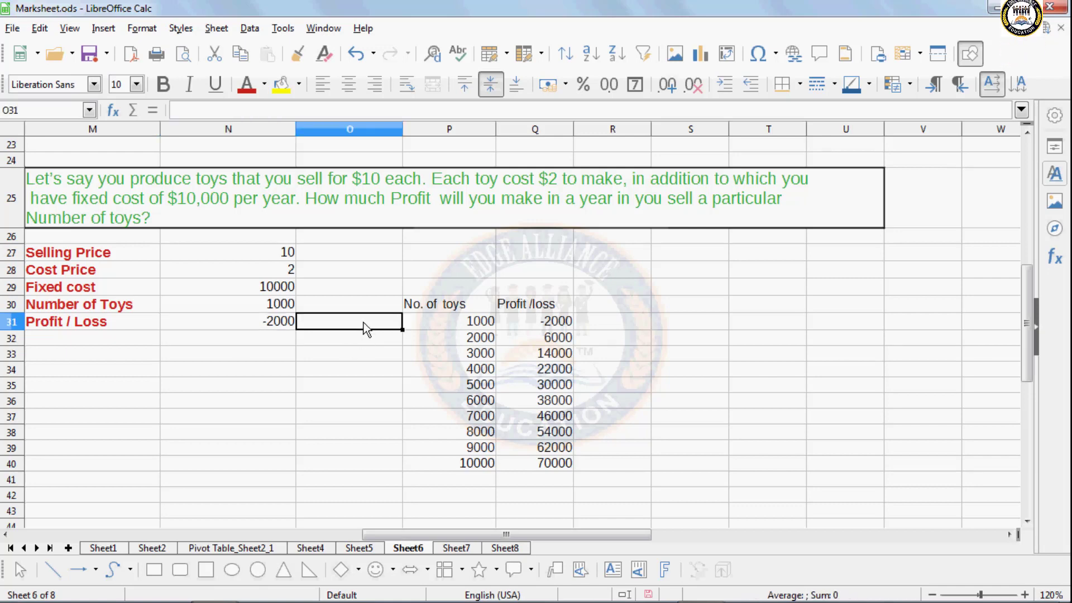
# - Enter =N31/N30 in O31, showing -2 profit per toy, and recheck it
pyautogui.write('=')
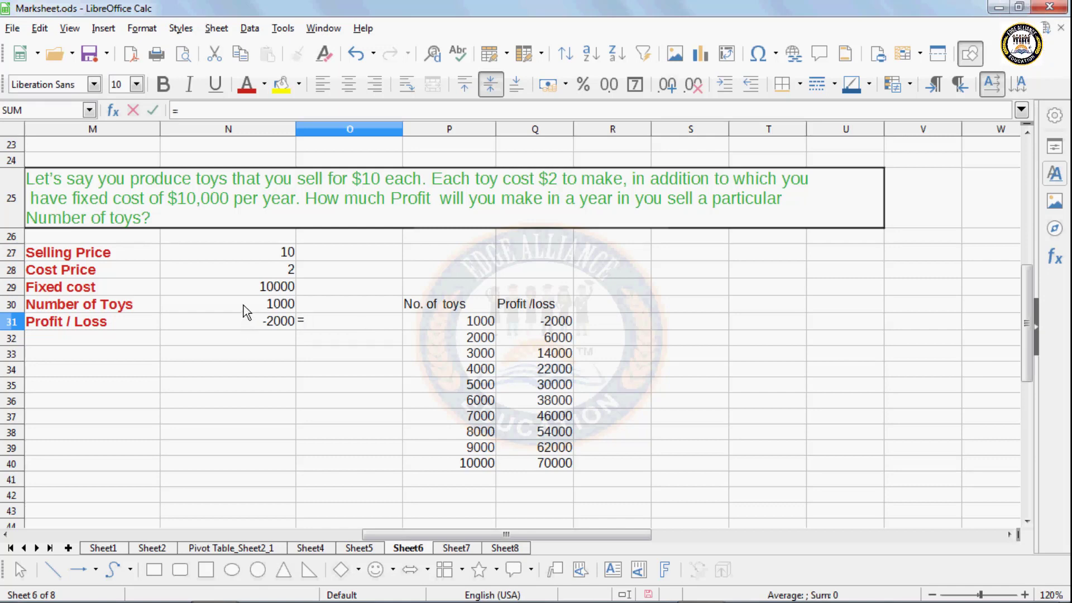
pyautogui.click(243, 320)
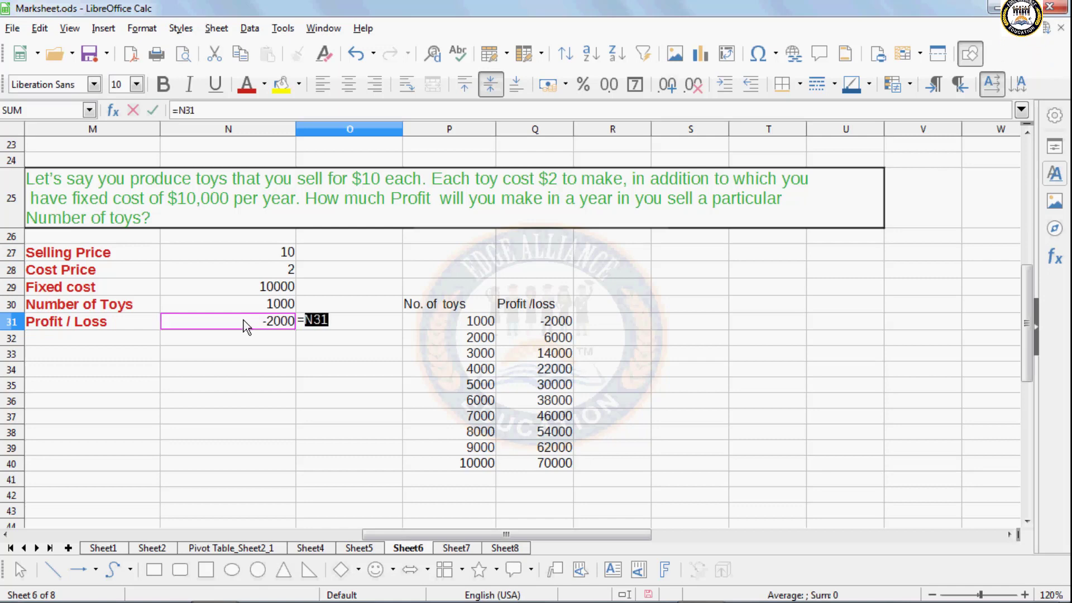
pyautogui.write('/')
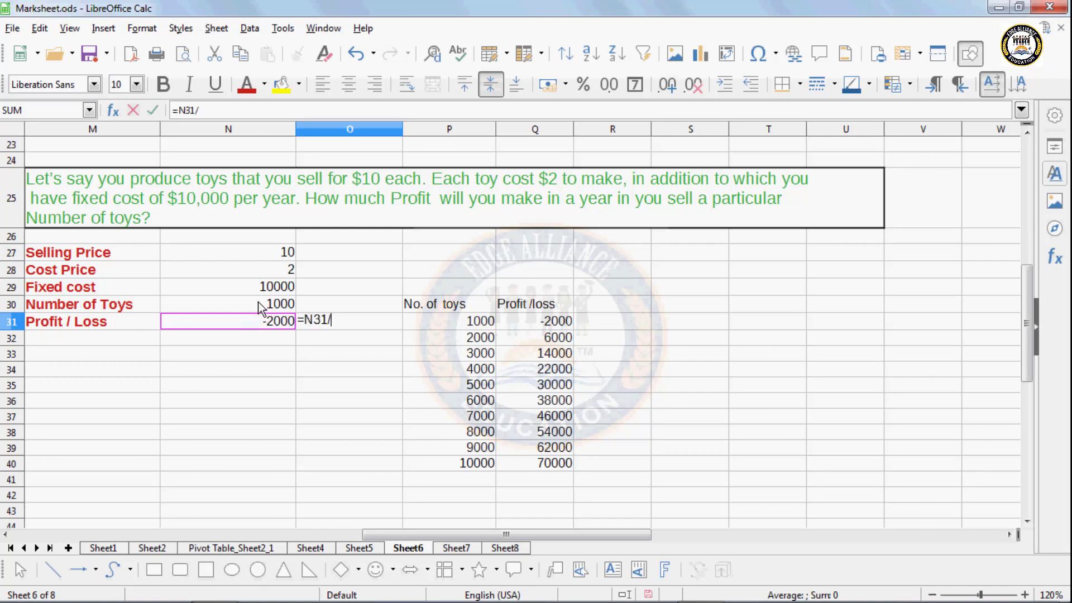
pyautogui.click(258, 306)
pyautogui.press('Return')
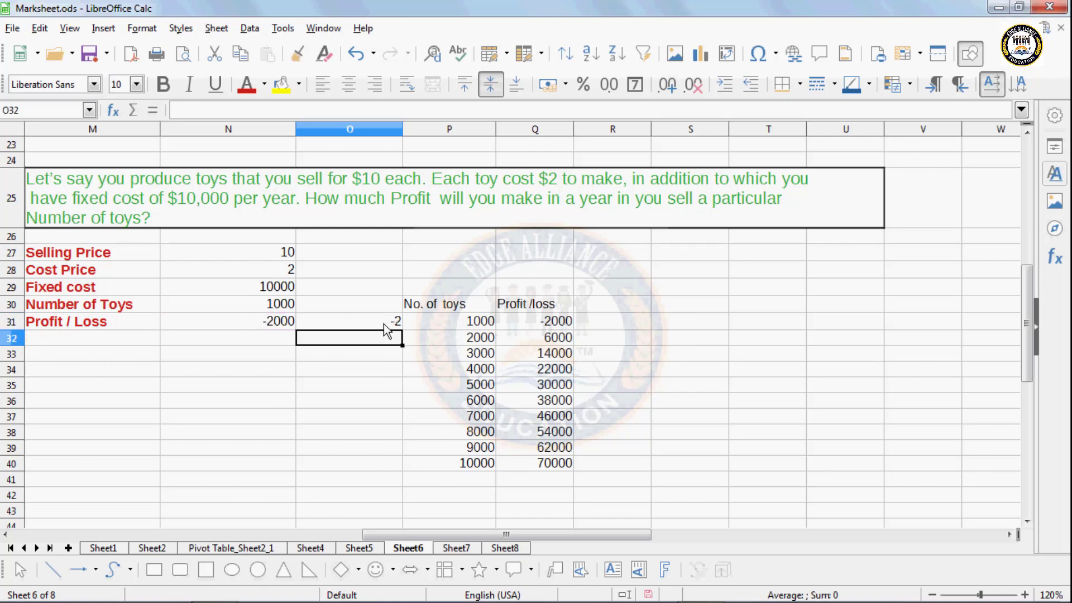
pyautogui.click(384, 323)
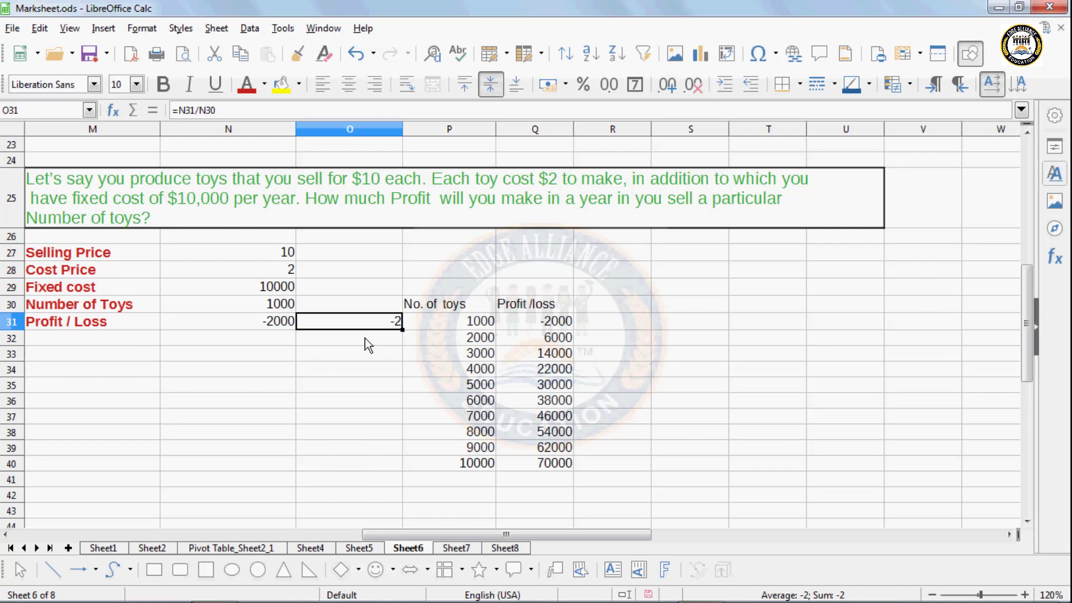
pyautogui.click(319, 390)
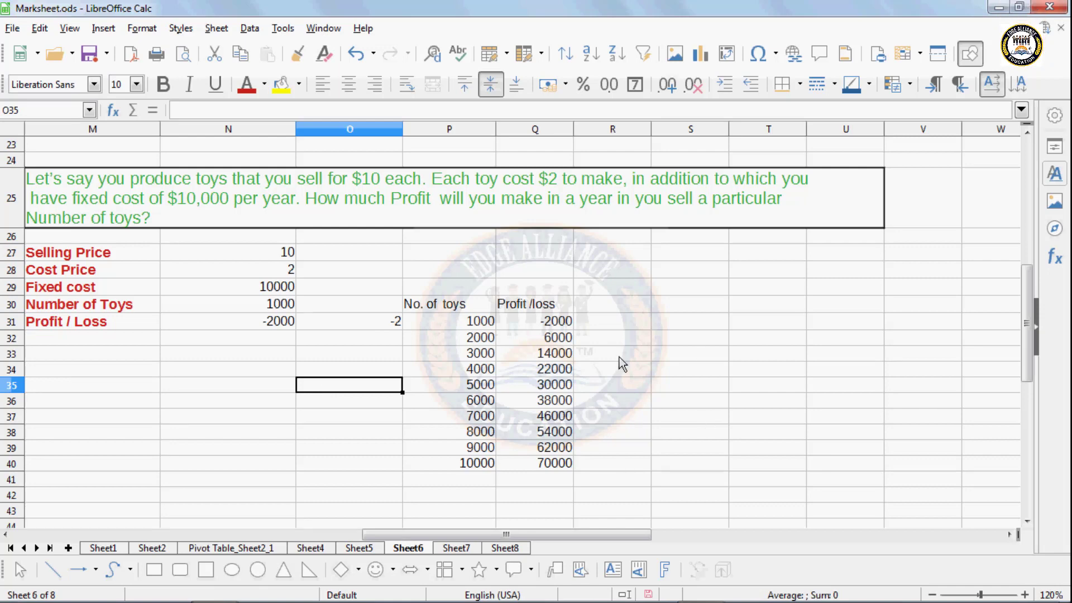
pyautogui.click(377, 328)
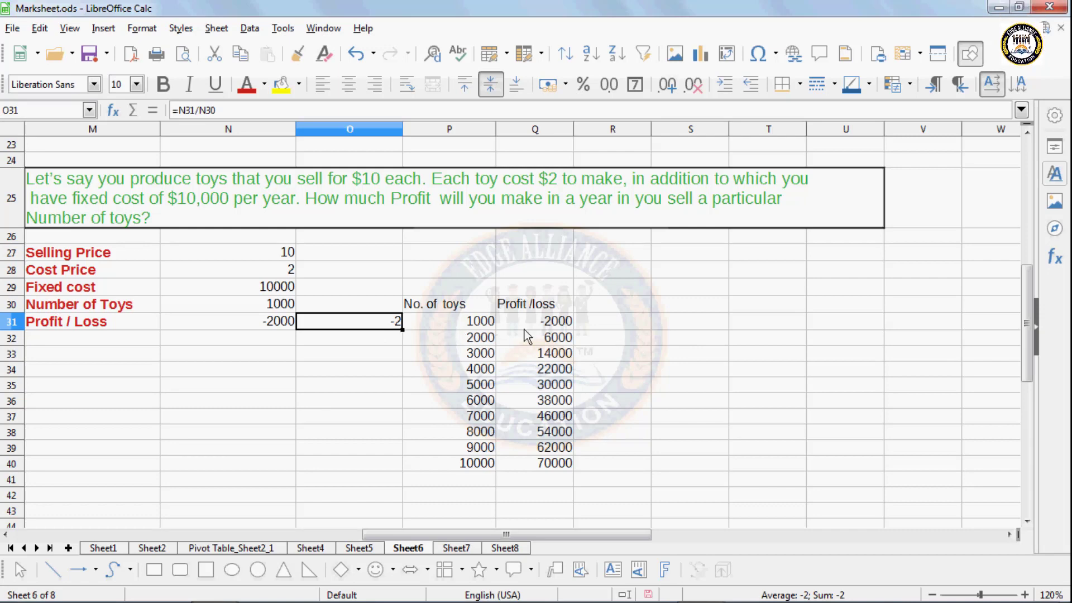
# - Clear the old profit results in Q31:Q40 and add a 'Per unit' heading in R30
pyautogui.moveTo(534, 329); pyautogui.dragTo(543, 464)
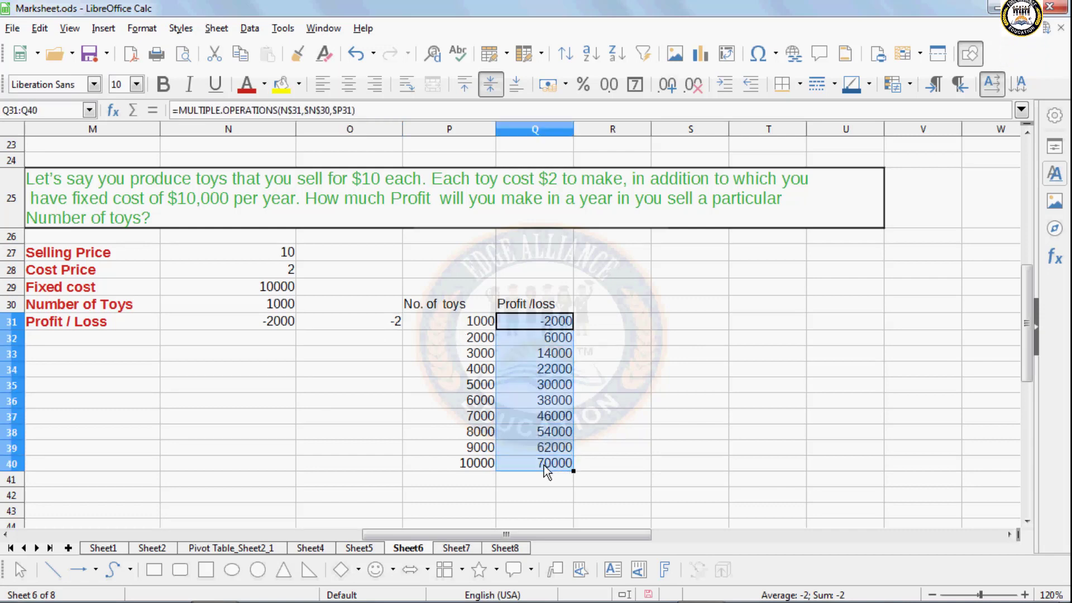
pyautogui.press('Delete')
pyautogui.click(637, 300)
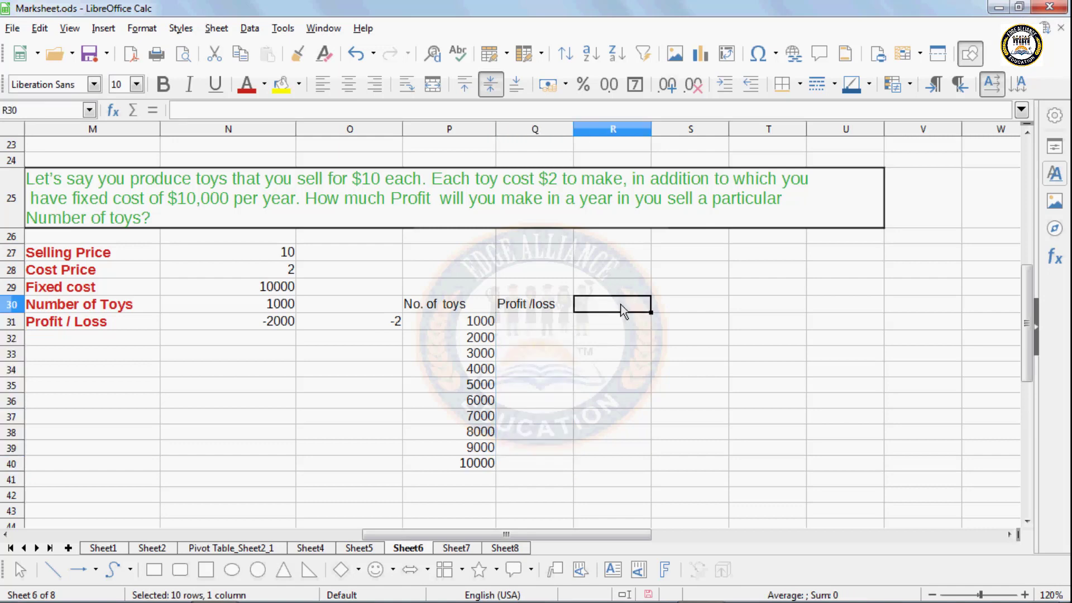
pyautogui.write('P')
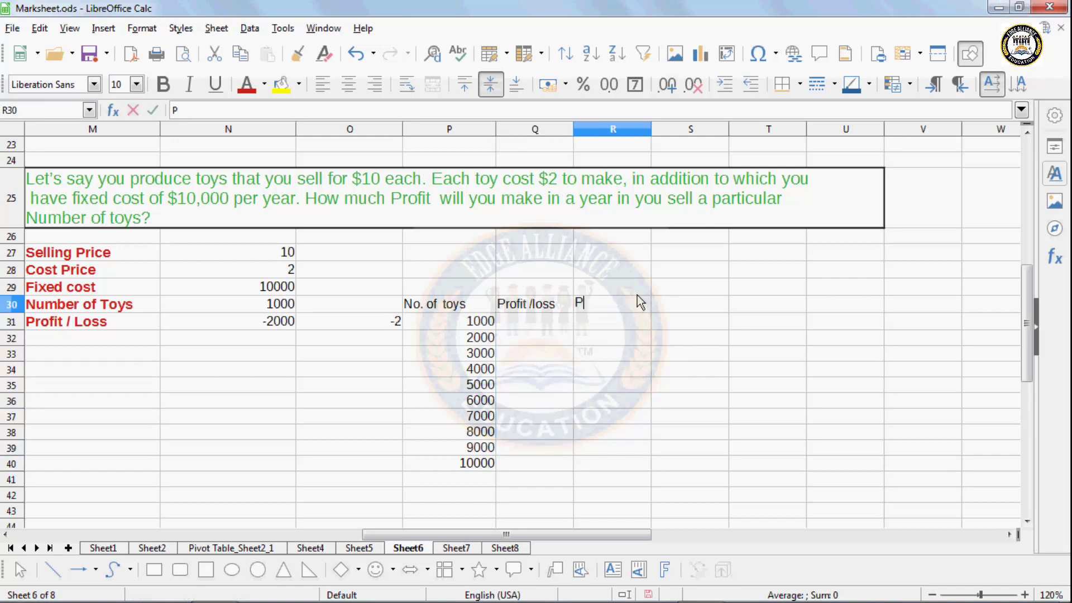
pyautogui.write('er unit')
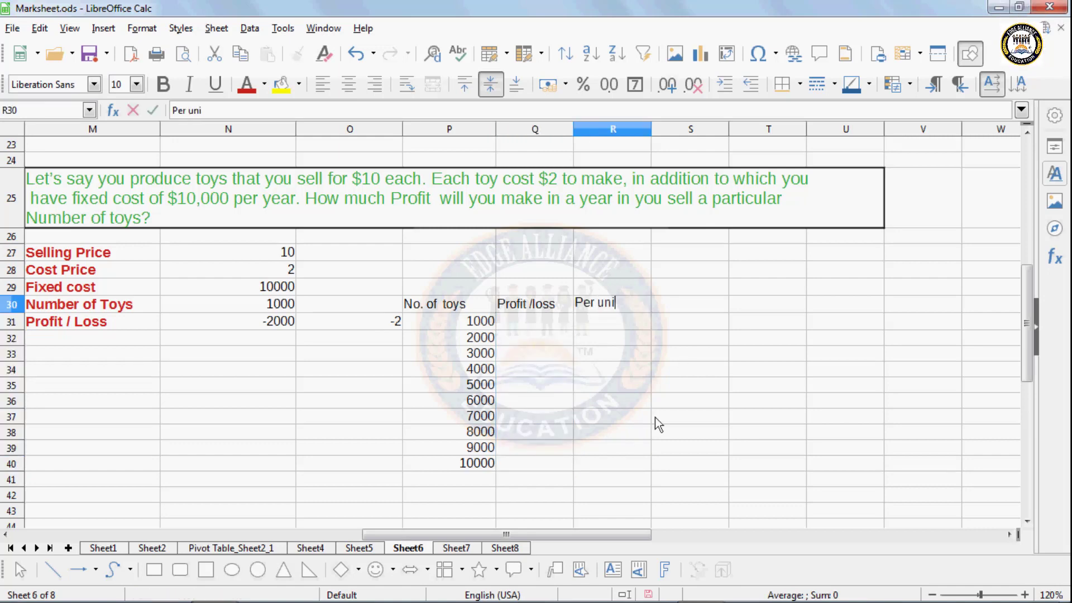
pyautogui.click(619, 404)
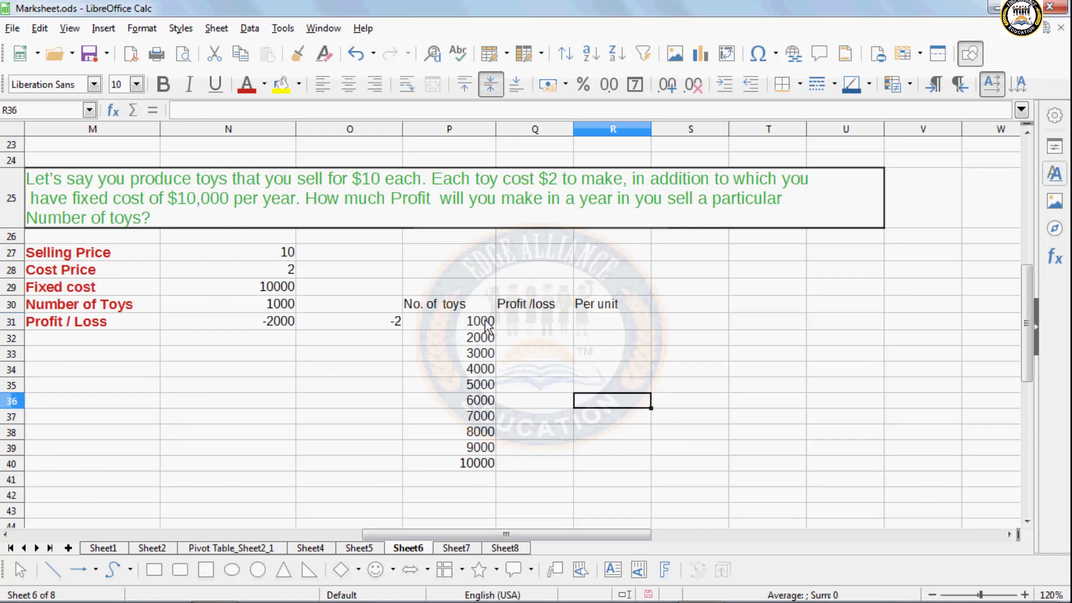
pyautogui.moveTo(475, 321); pyautogui.dragTo(593, 468)
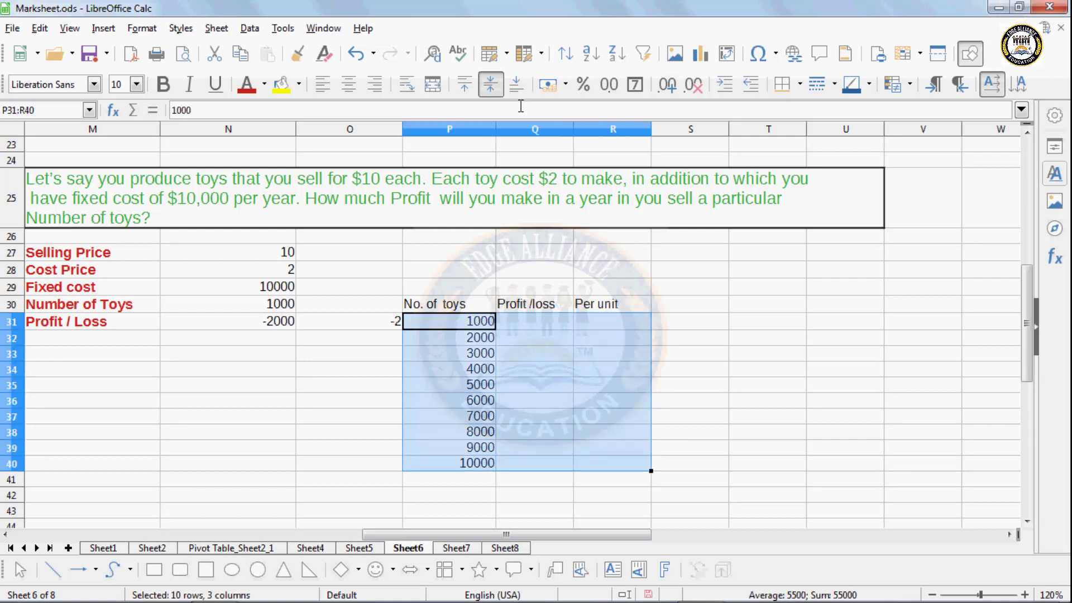
# - Run Multiple Operations with formulas N31:O31 and column input $N$30 to fill P31:R40
pyautogui.click(250, 29)
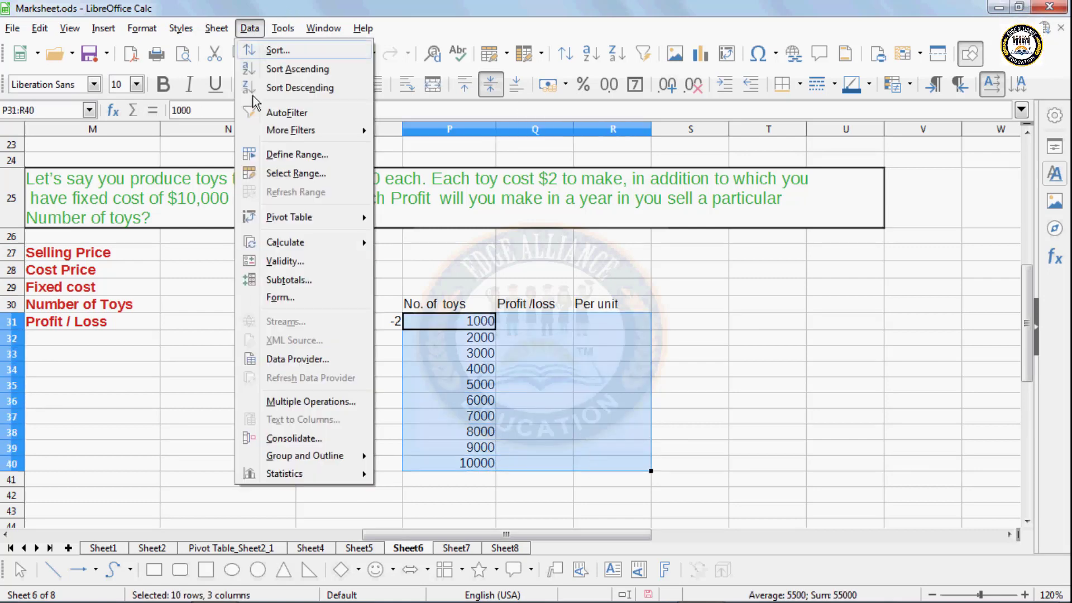
pyautogui.click(264, 402)
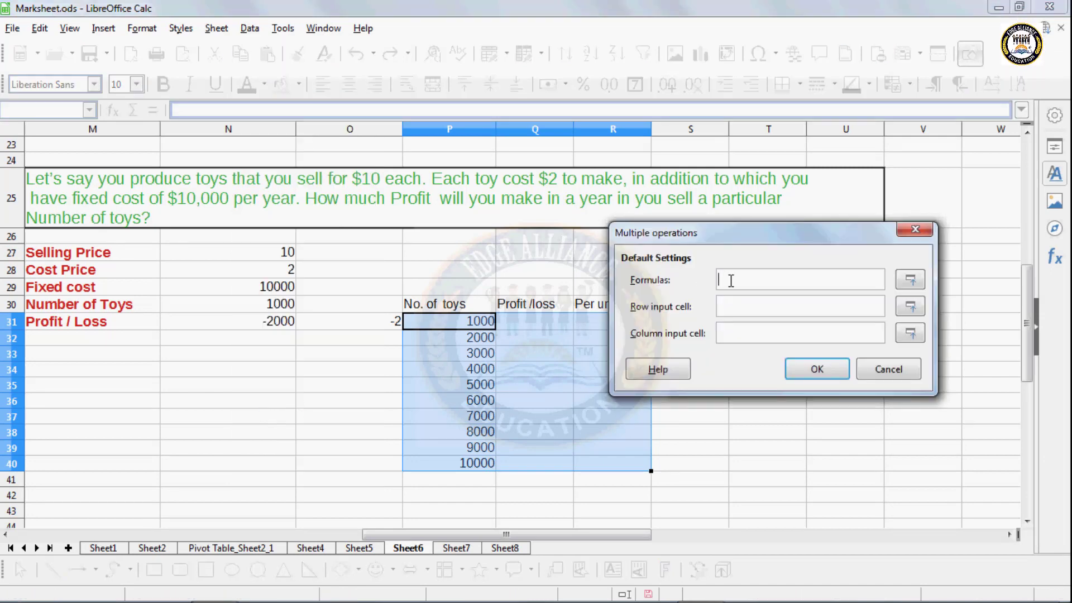
pyautogui.moveTo(287, 326); pyautogui.dragTo(327, 327)
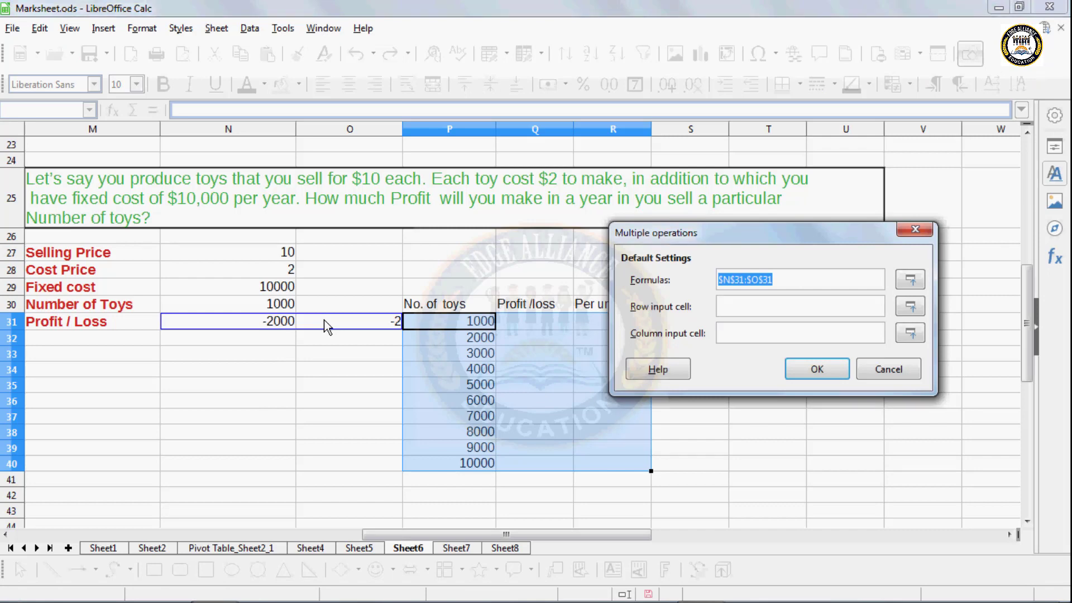
pyautogui.moveTo(676, 244); pyautogui.dragTo(774, 171)
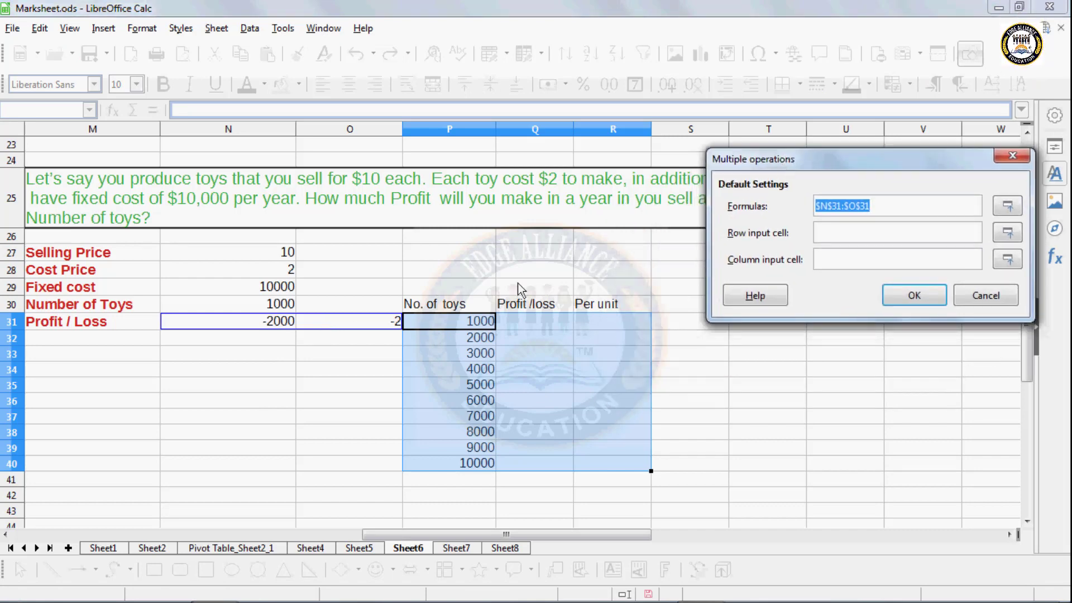
pyautogui.click(837, 260)
pyautogui.click(288, 311)
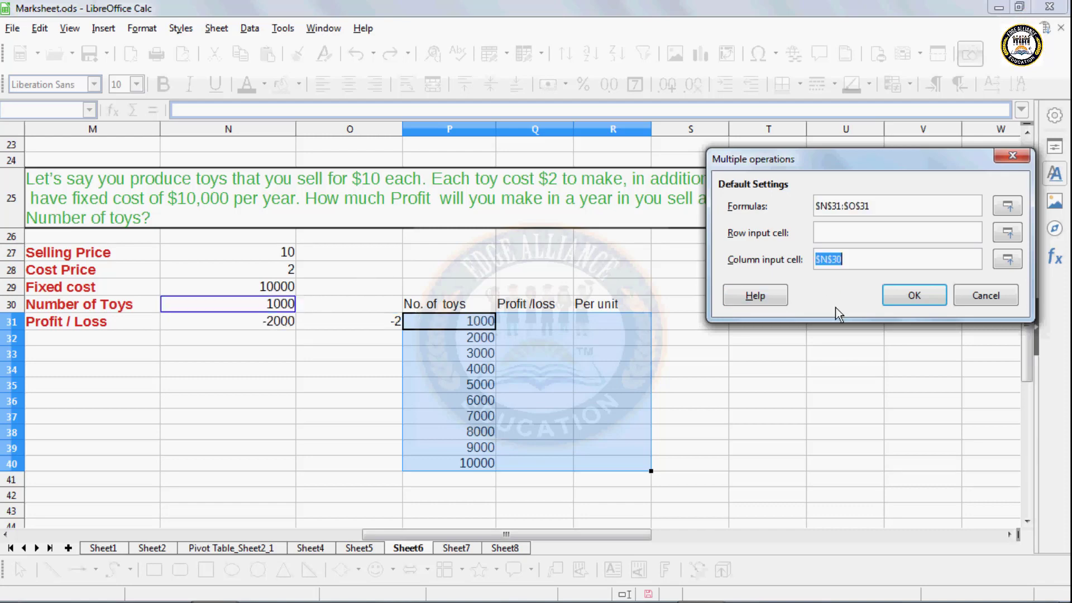
pyautogui.click(902, 296)
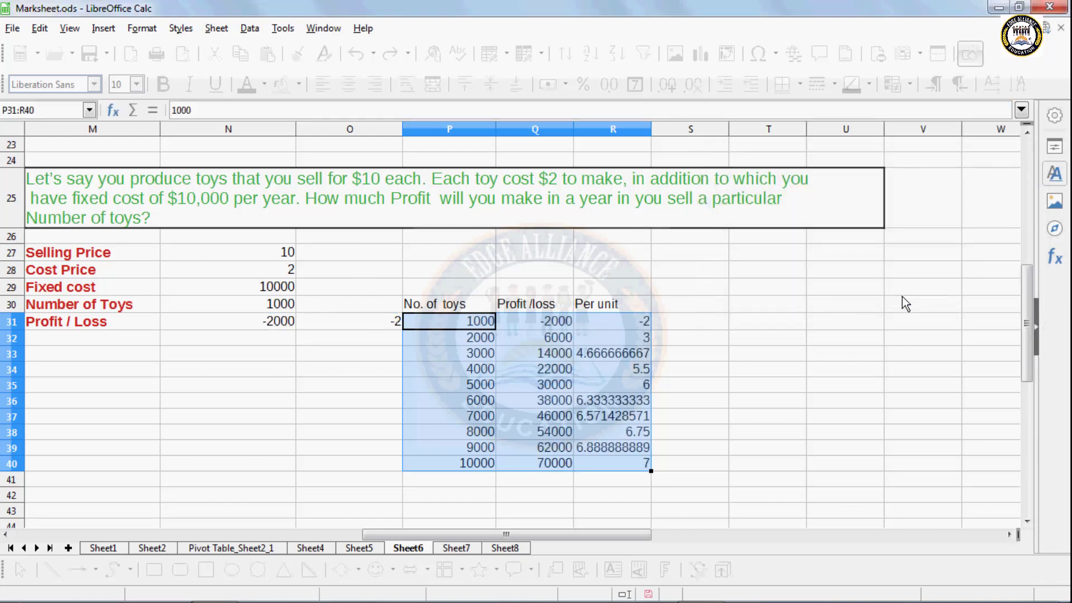
pyautogui.click(540, 357)
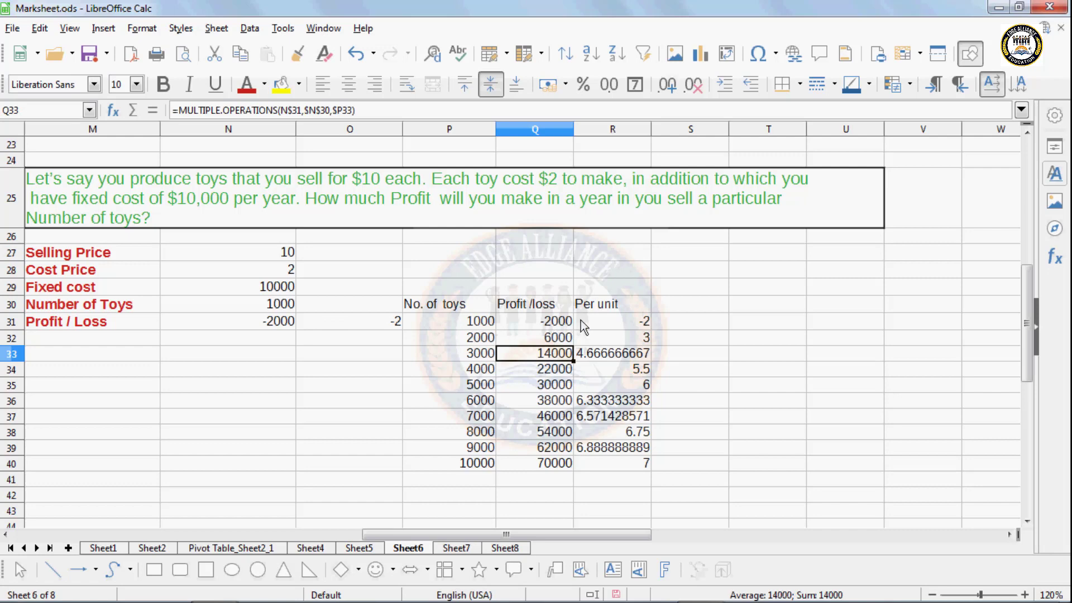
pyautogui.click(635, 326)
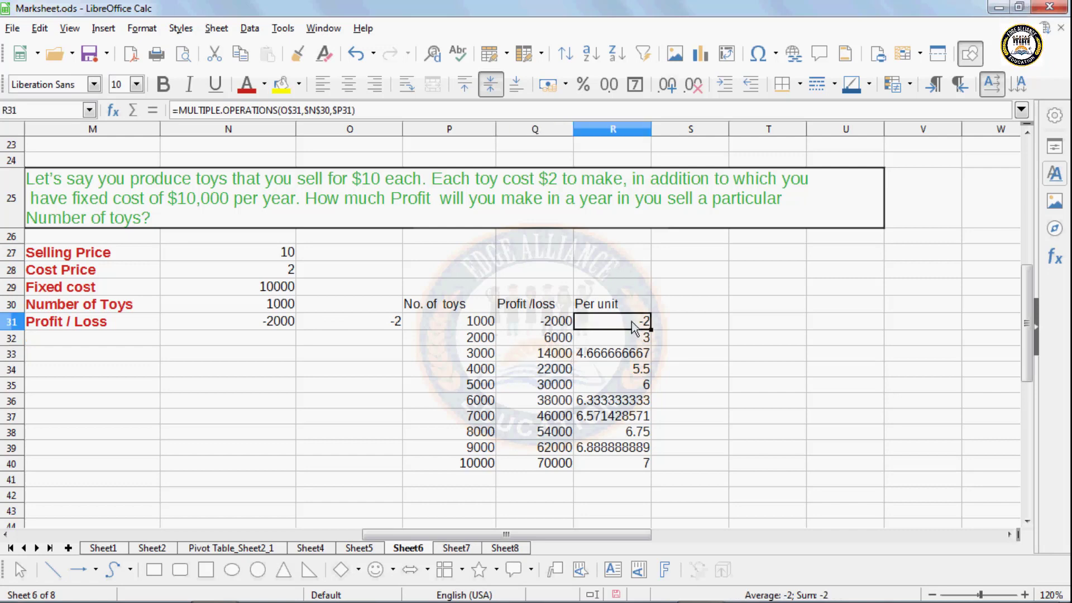
pyautogui.click(635, 338)
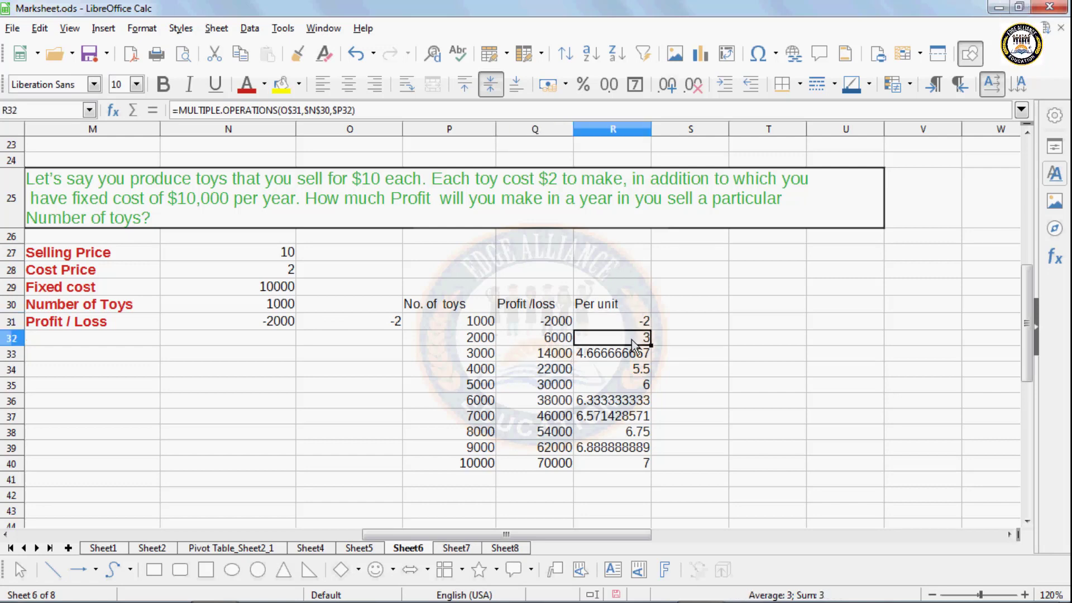
pyautogui.click(635, 358)
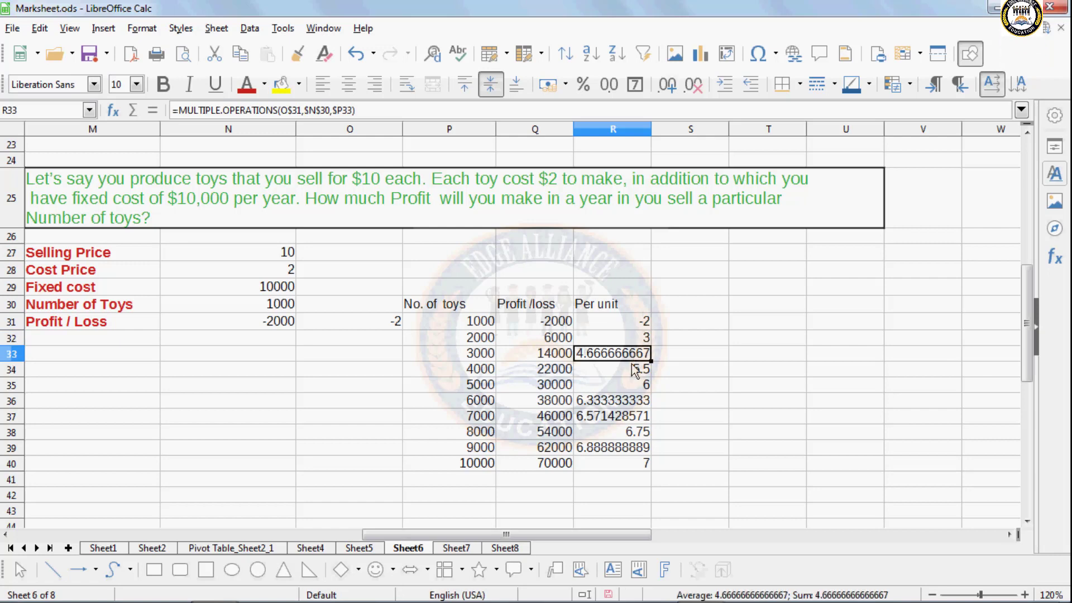
pyautogui.click(635, 372)
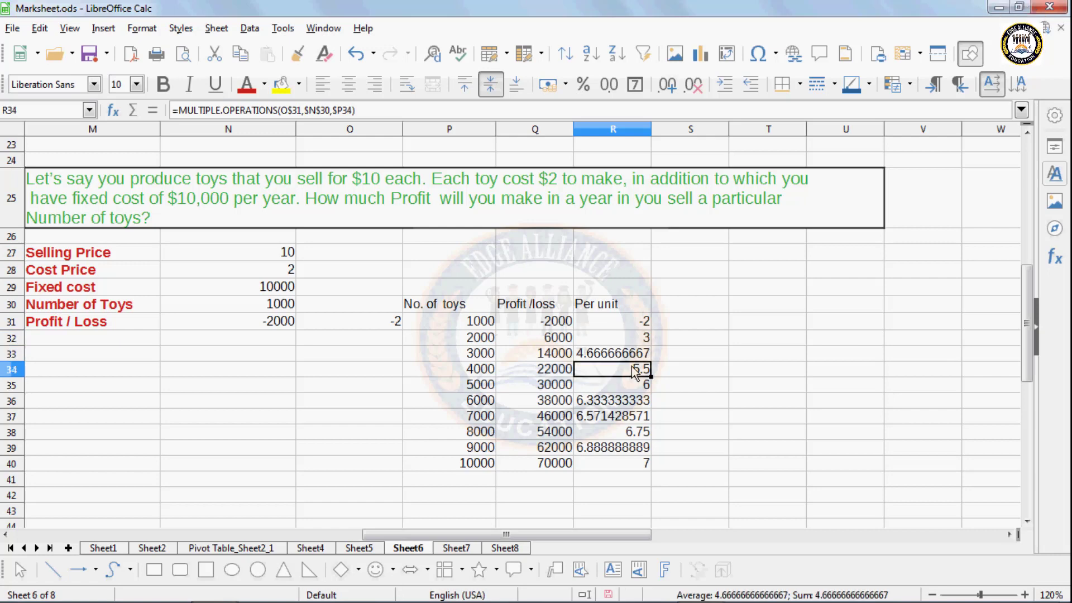
pyautogui.click(415, 422)
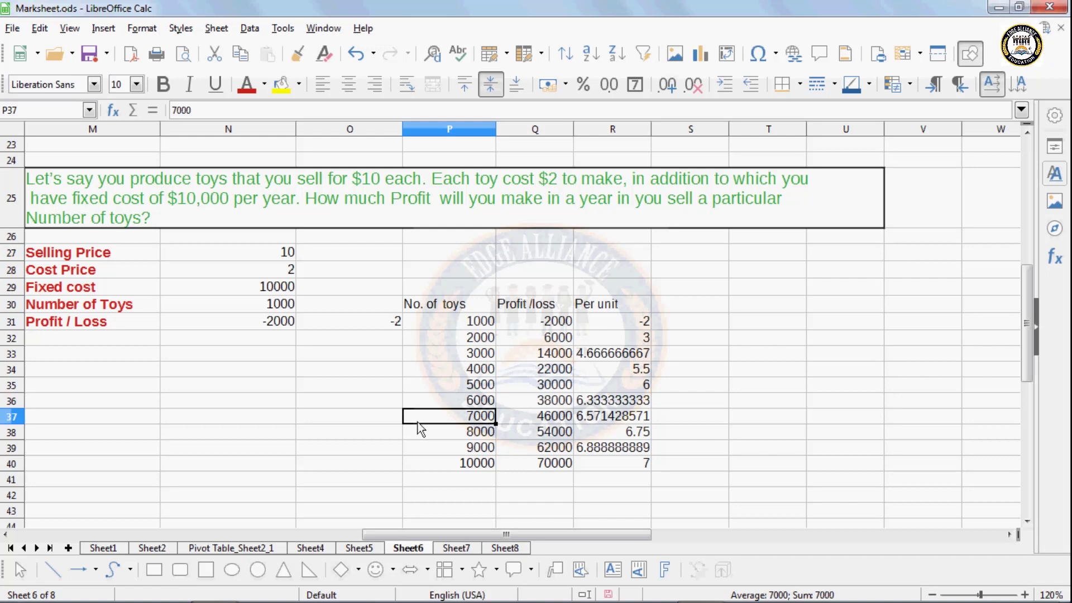
# - Enter 5000 in N37 and 25 in O37
pyautogui.click(169, 418)
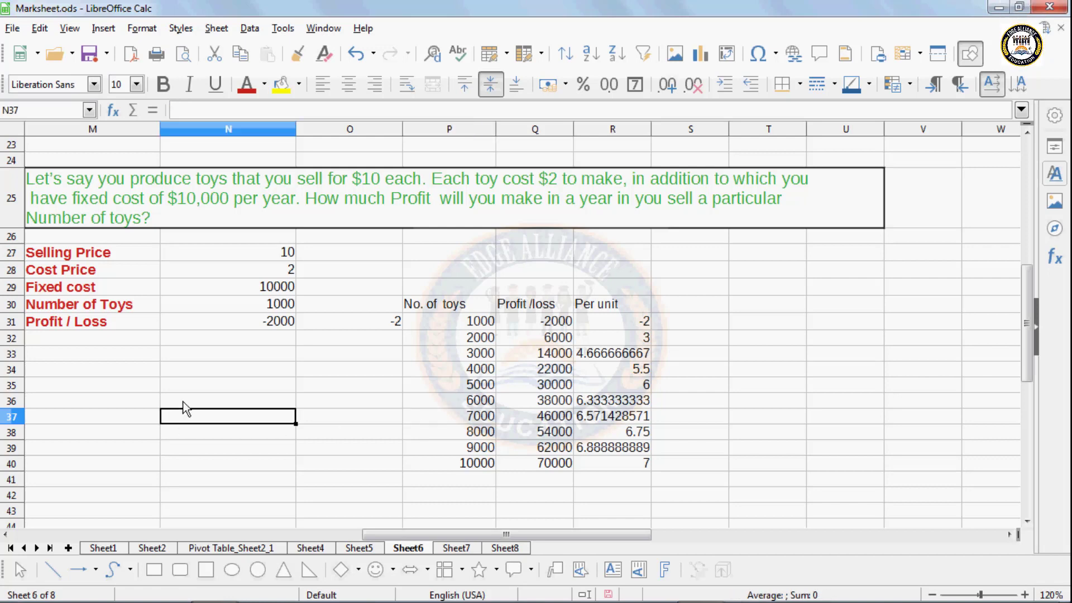
pyautogui.write('5000')
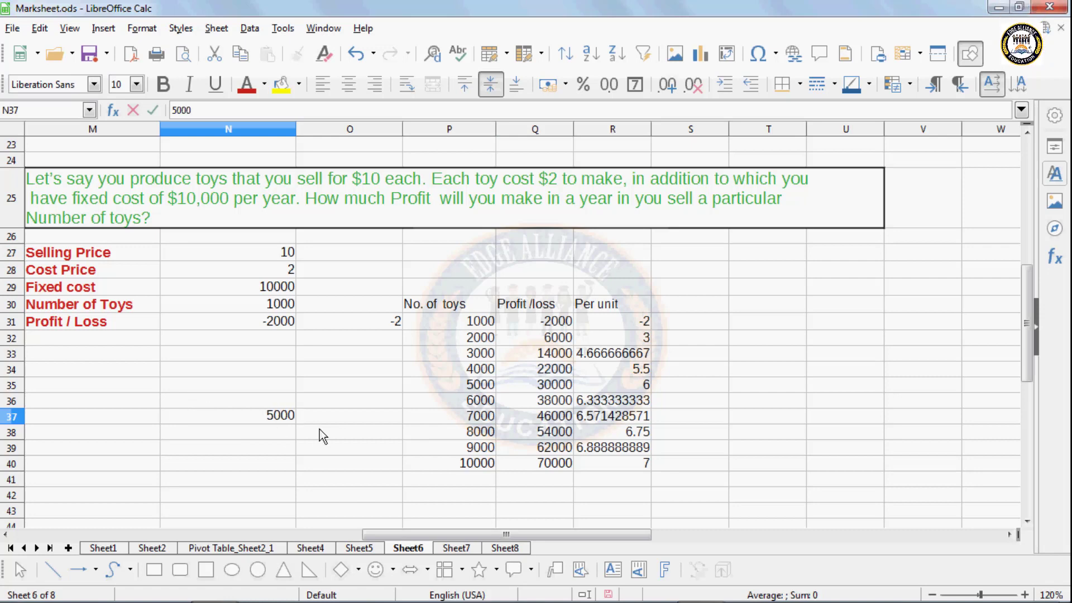
pyautogui.click(322, 419)
pyautogui.write('25')
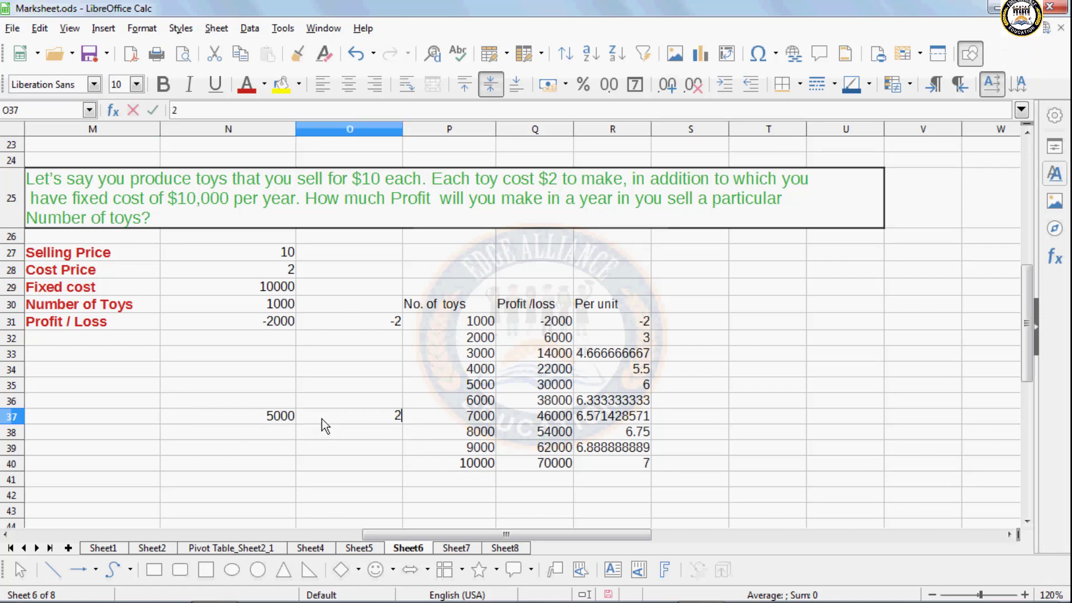
pyautogui.click(331, 449)
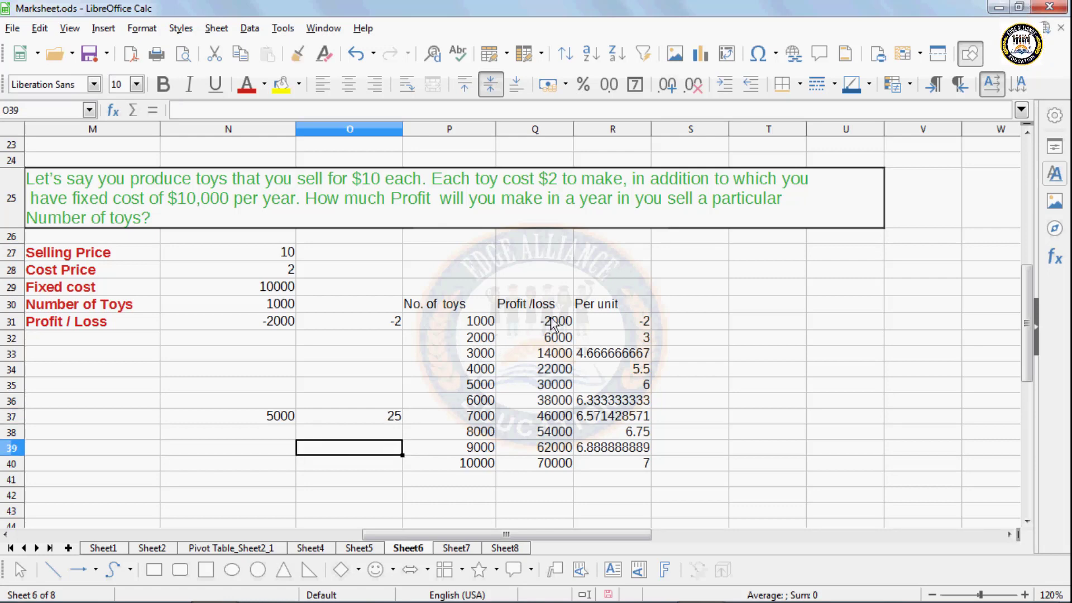
pyautogui.scroll(-2, 551, 323)
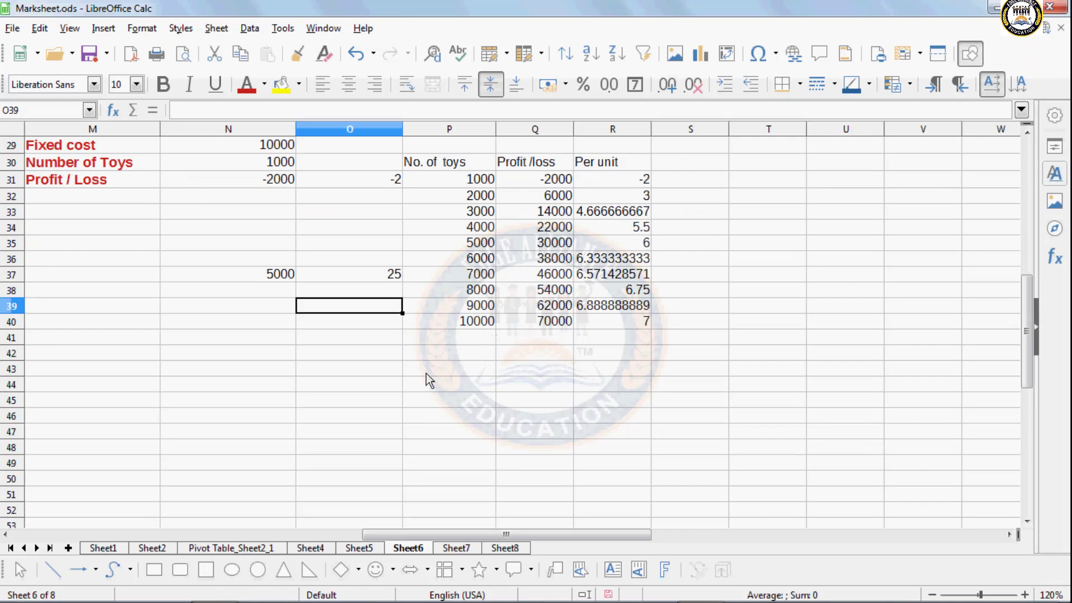
pyautogui.scroll(4, 427, 373)
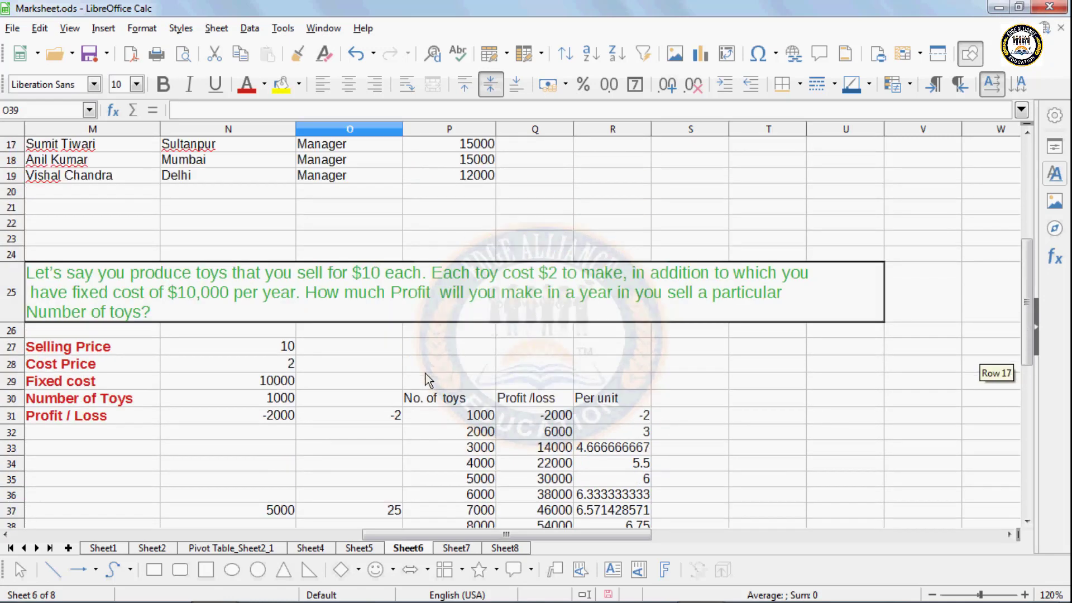
pyautogui.scroll(-2, 427, 382)
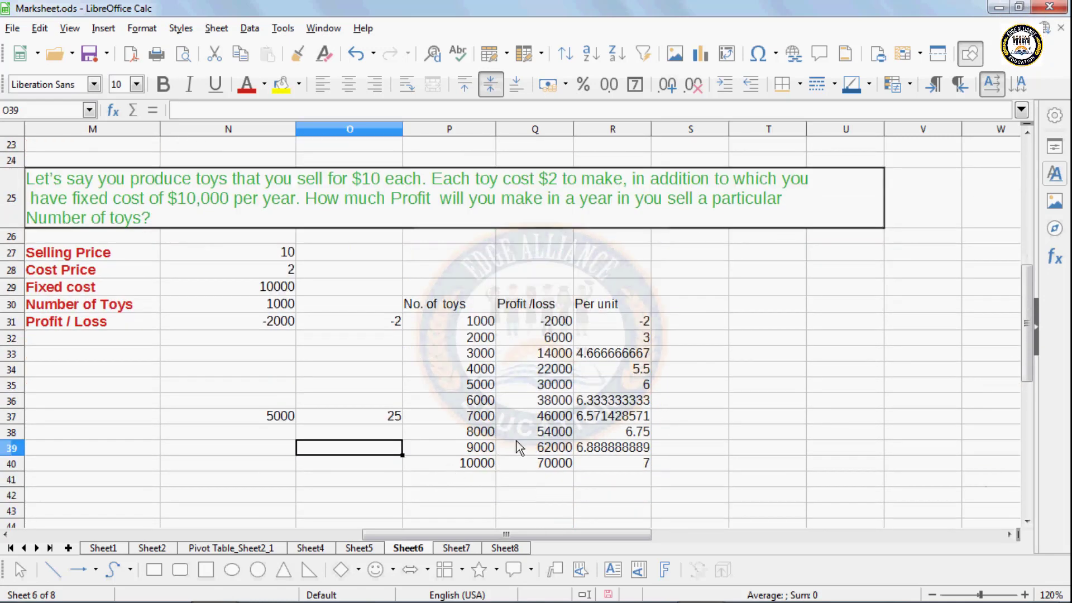
pyautogui.scroll(-1, 515, 451)
# - Clear the mistaken 'No. of toys' autocomplete entry from P44
pyautogui.click(435, 434)
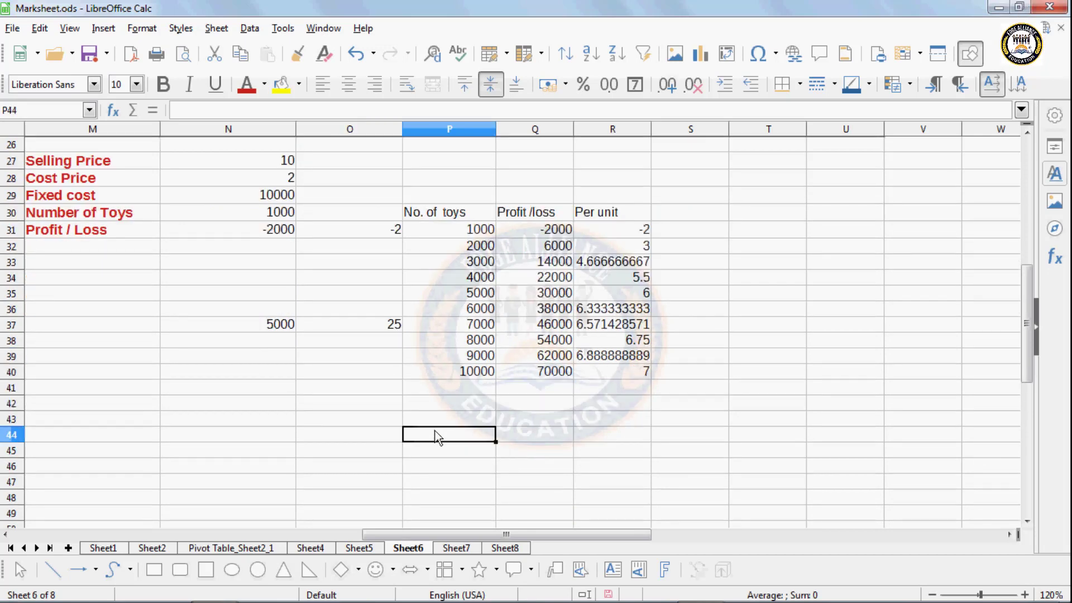
pyautogui.write('No')
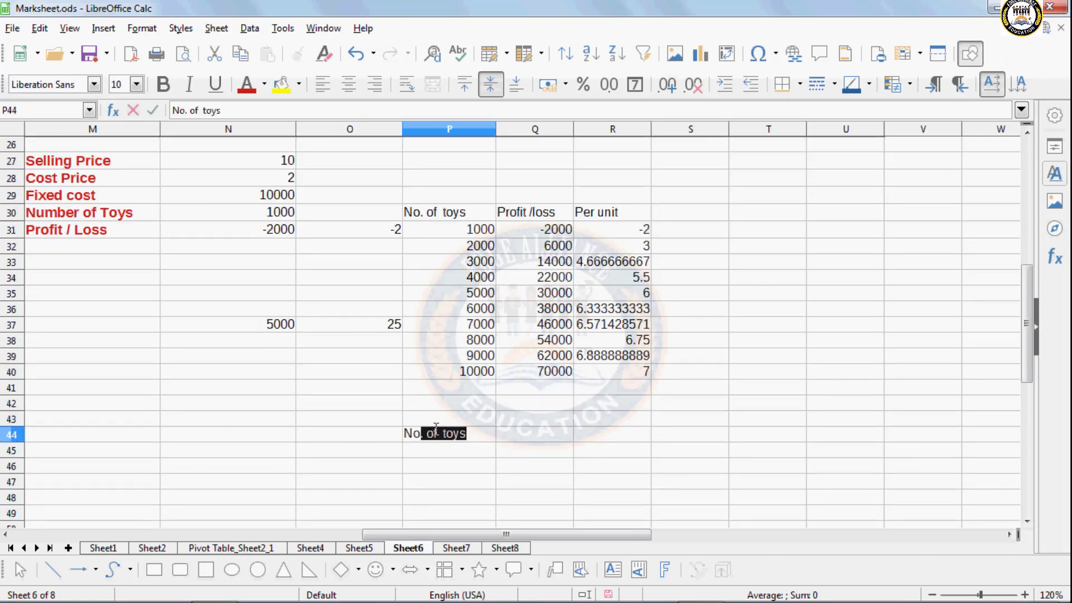
pyautogui.press('Tab')
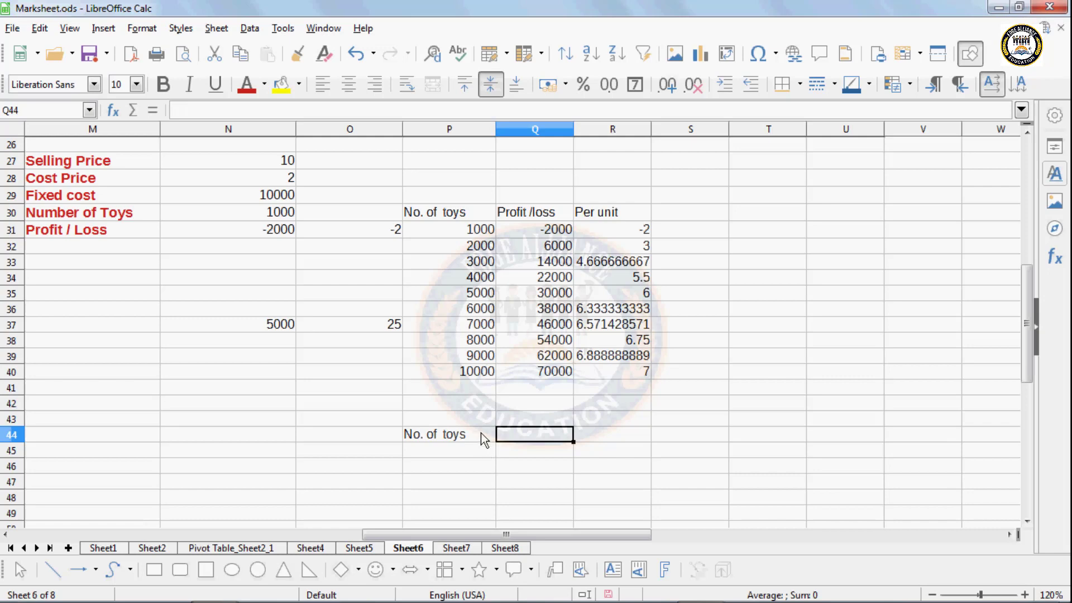
pyautogui.click(480, 434)
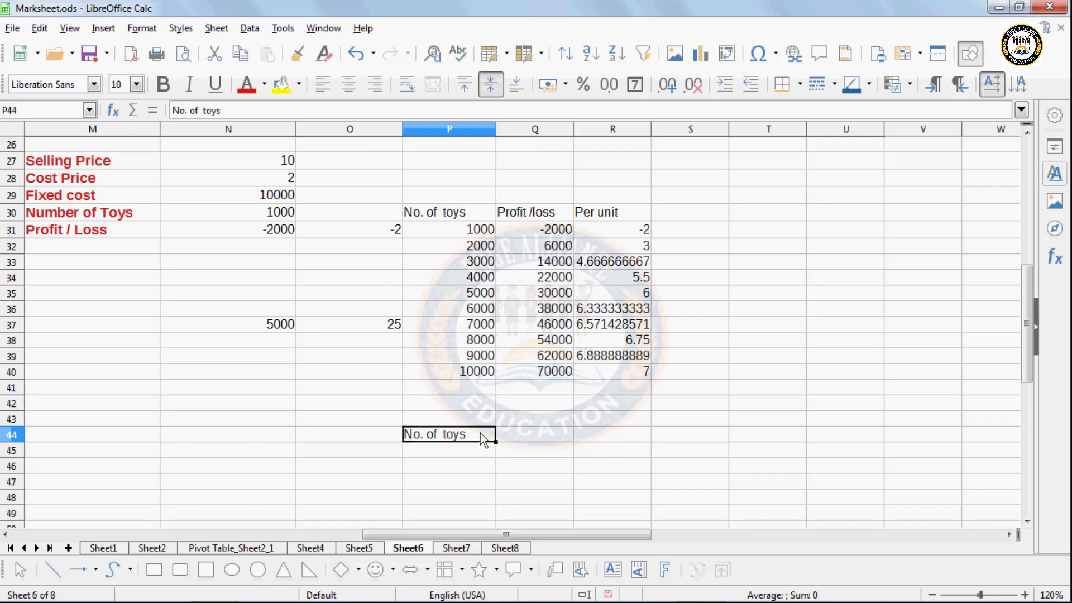
pyautogui.press('BackSpace')
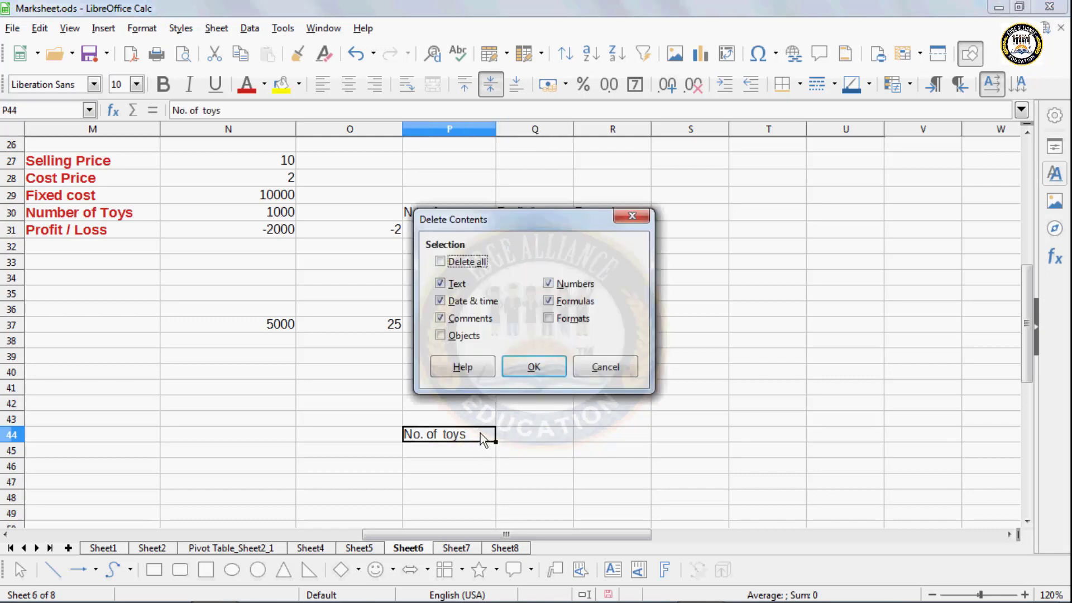
pyautogui.click(582, 369)
pyautogui.press('Delete')
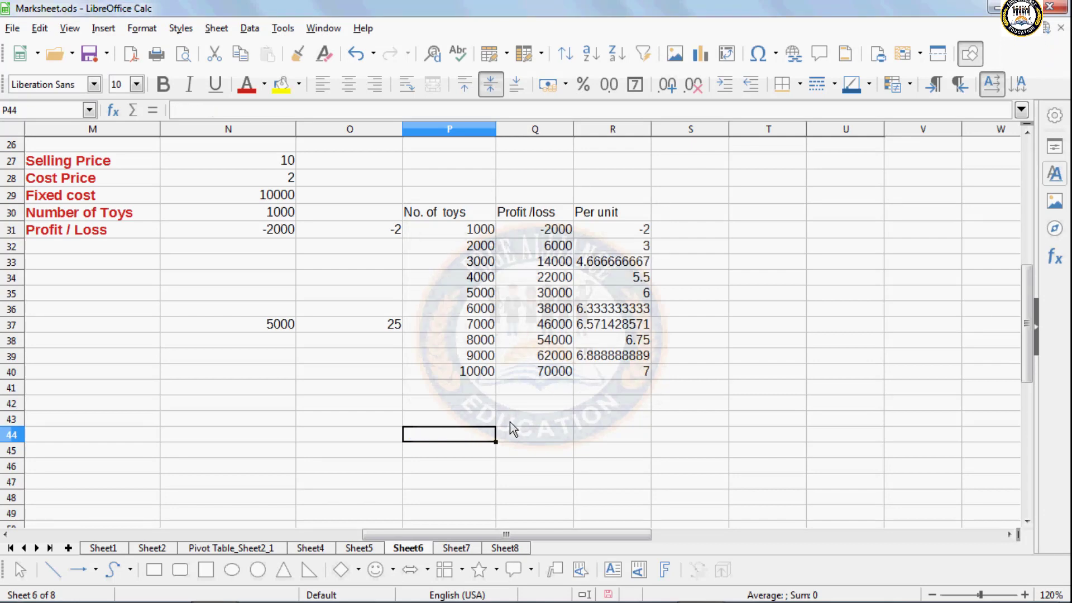
# - Enter 1000 in P44 and 2000 in P45, then select both counts
pyautogui.write('10000')
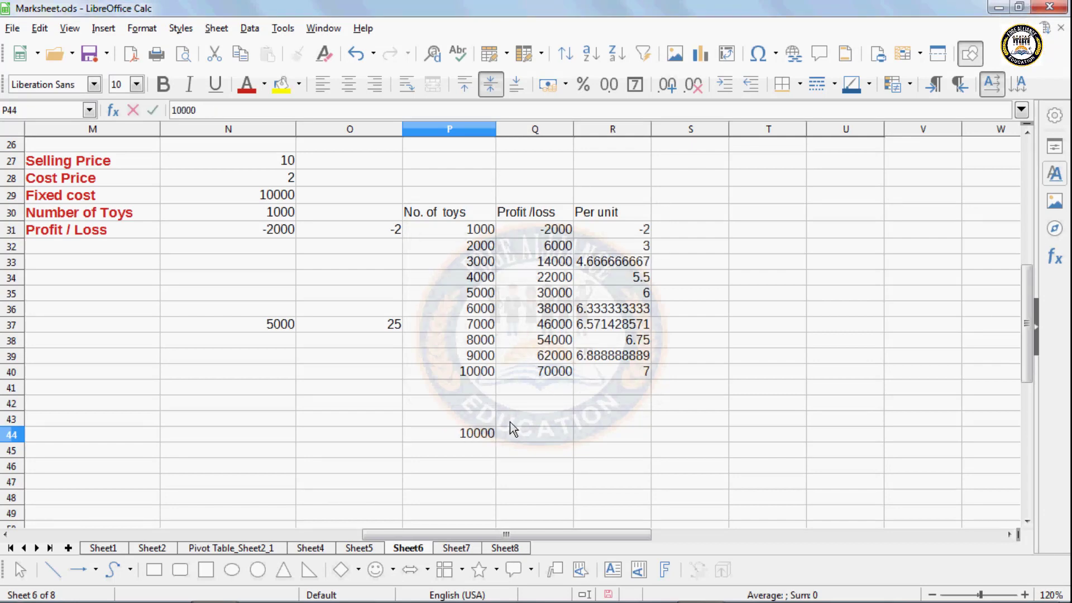
pyautogui.press('BackSpace')
pyautogui.write('\\')
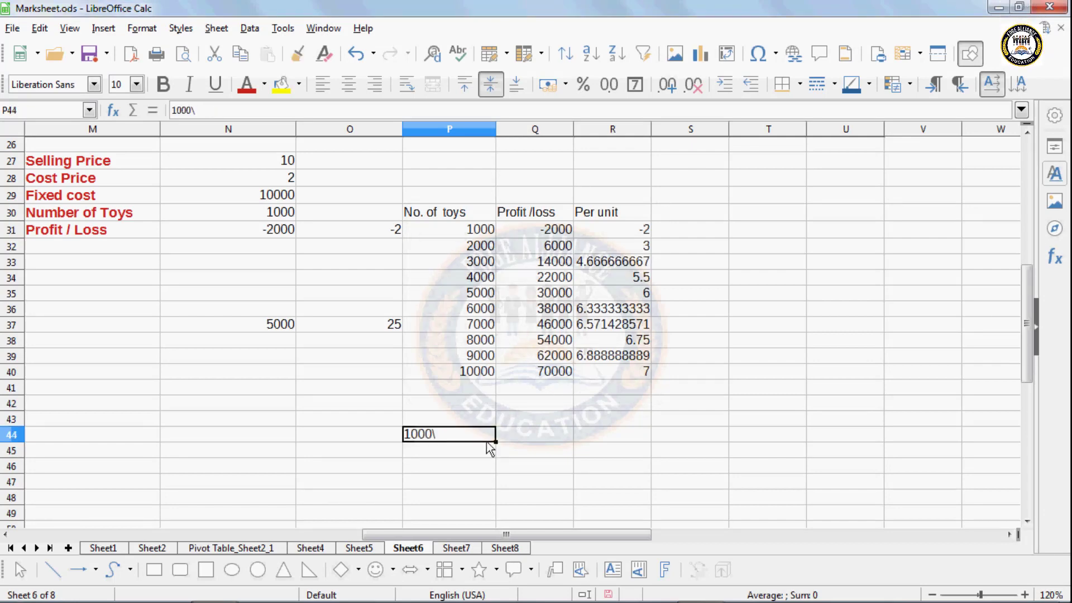
pyautogui.press('Return')
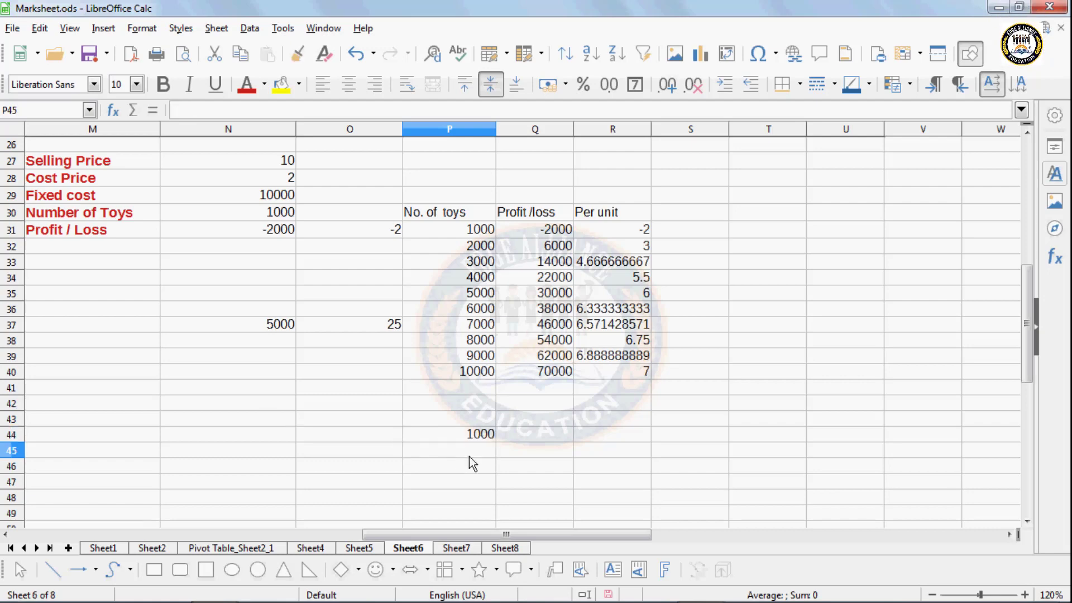
pyautogui.write('2000')
pyautogui.press('Return')
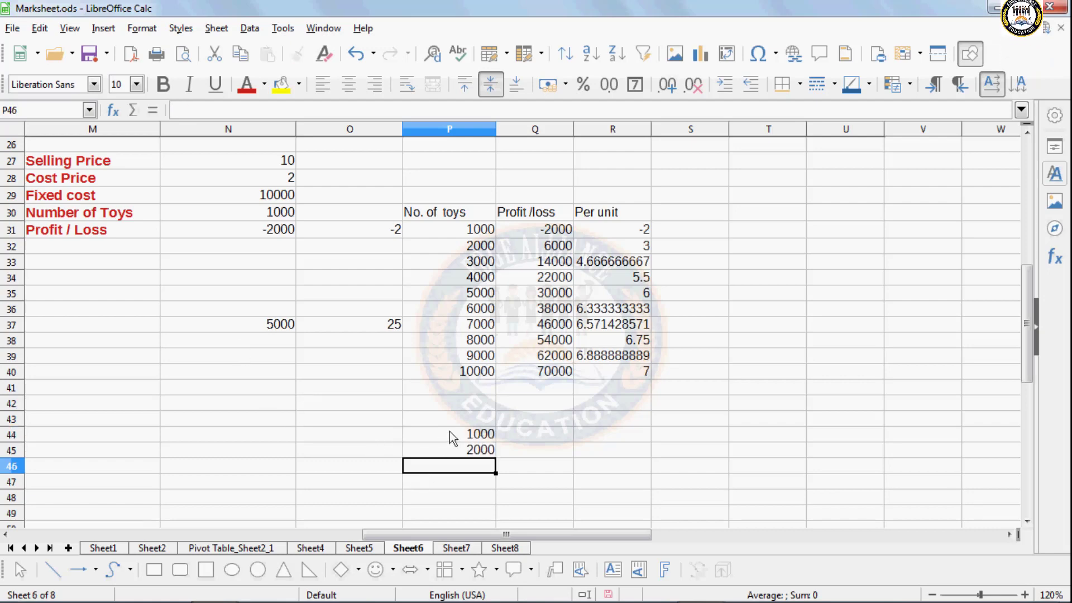
pyautogui.moveTo(450, 431); pyautogui.dragTo(495, 511)
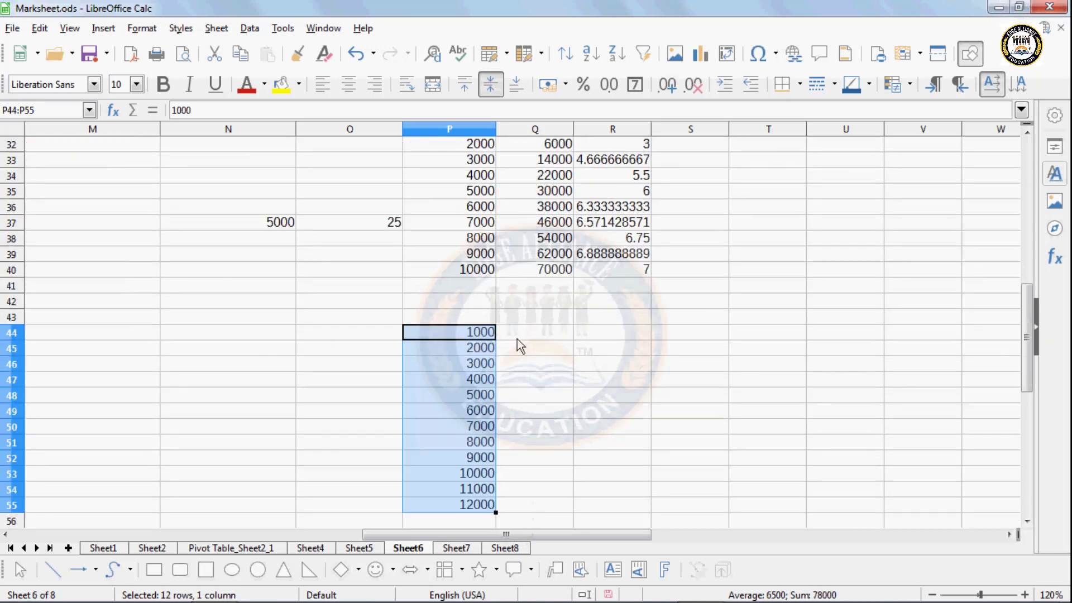
# - Enter 10, 20, 30, 40 across Q43:T43 and select P43:T55
pyautogui.click(517, 339)
pyautogui.click(524, 317)
pyautogui.write('1')
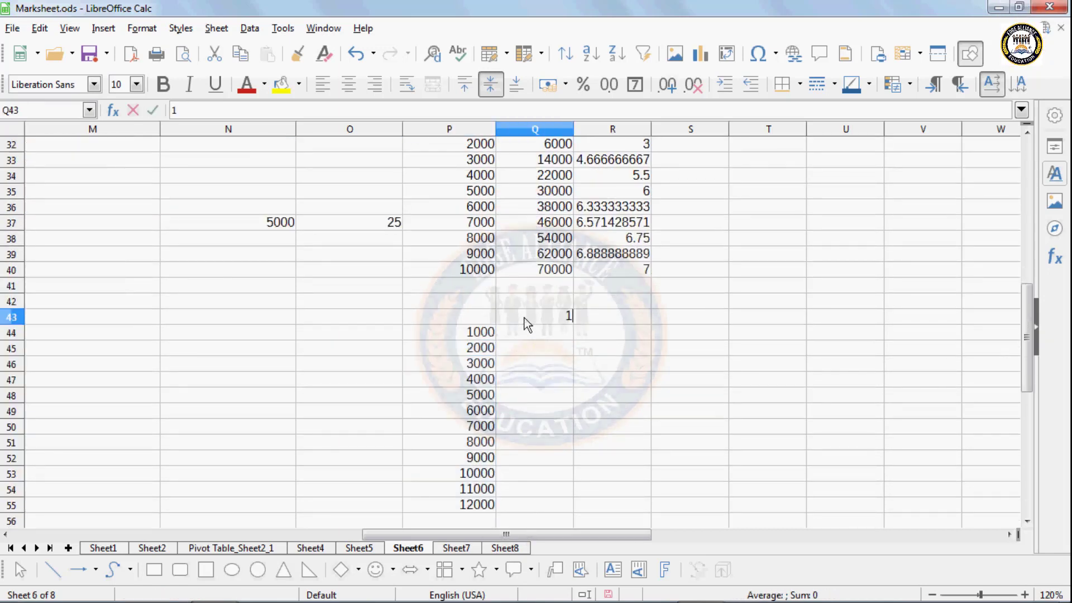
pyautogui.write('0')
pyautogui.click(616, 323)
pyautogui.write('20')
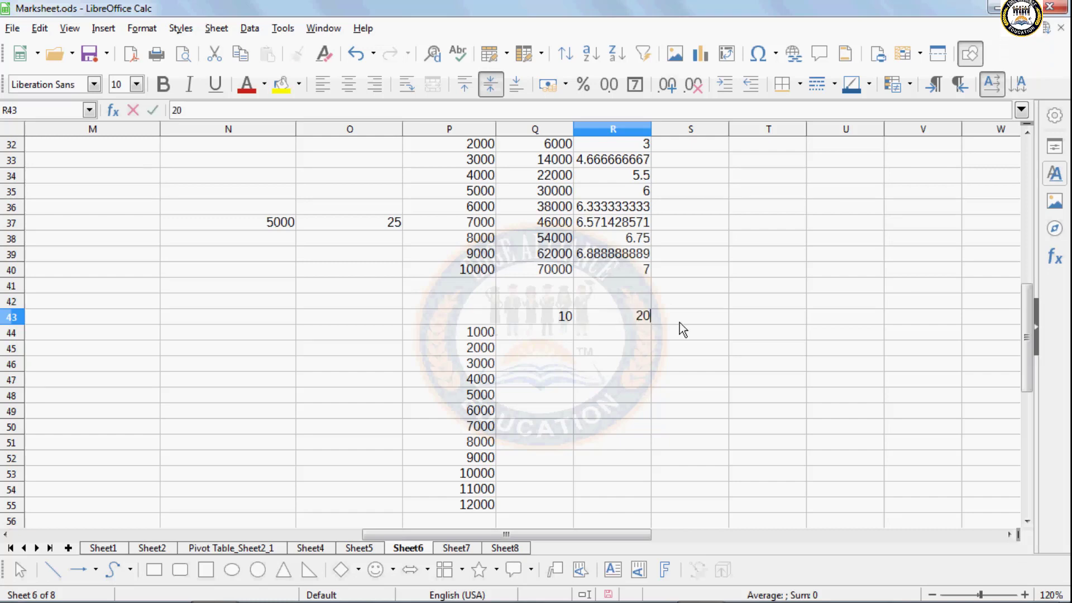
pyautogui.click(679, 322)
pyautogui.write('30')
pyautogui.click(768, 322)
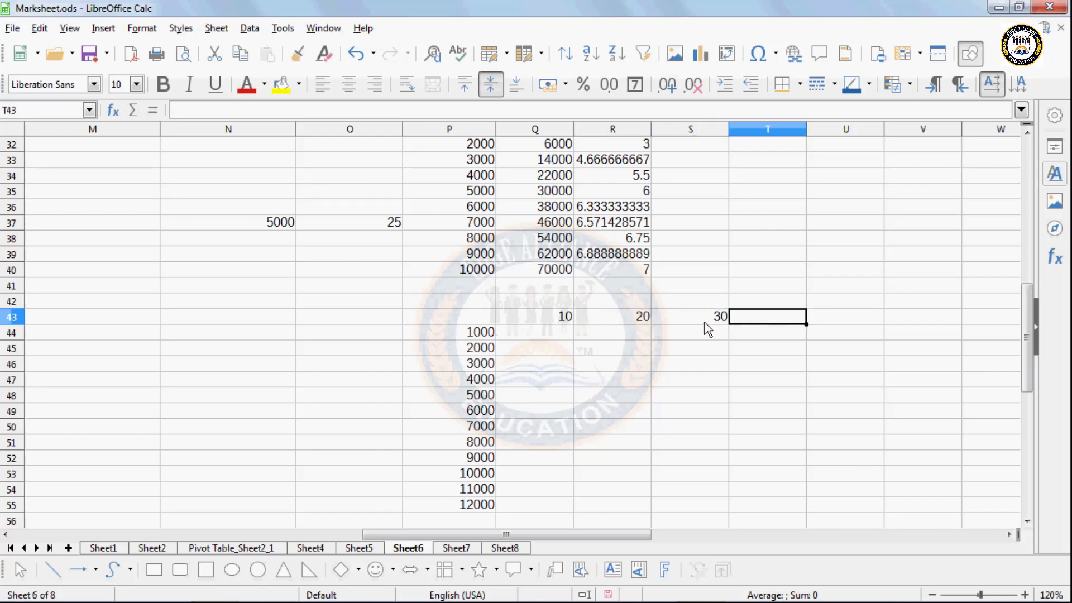
pyautogui.write('40')
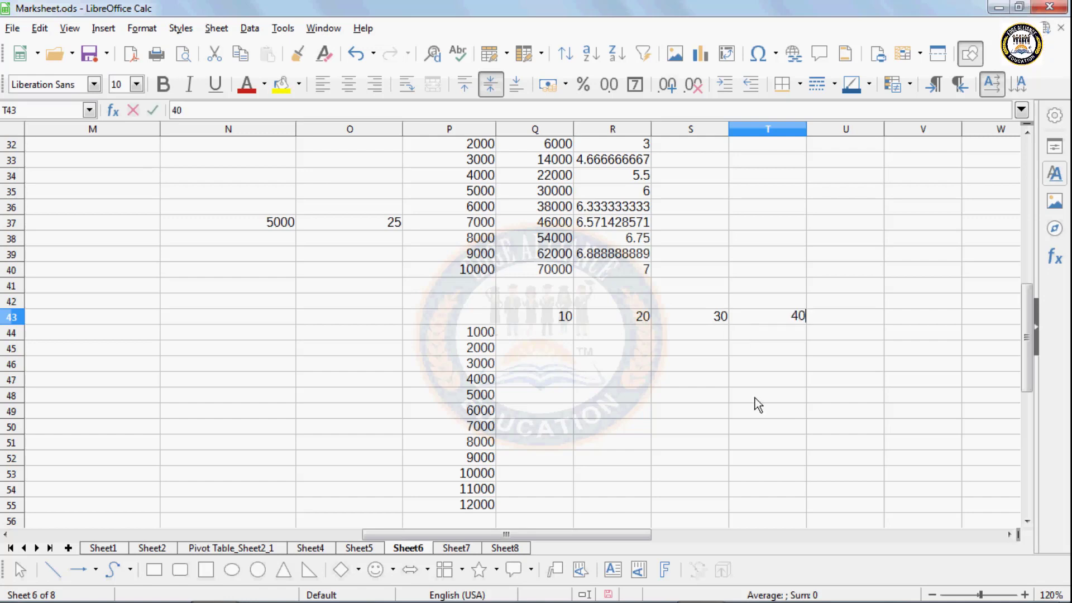
pyautogui.click(755, 397)
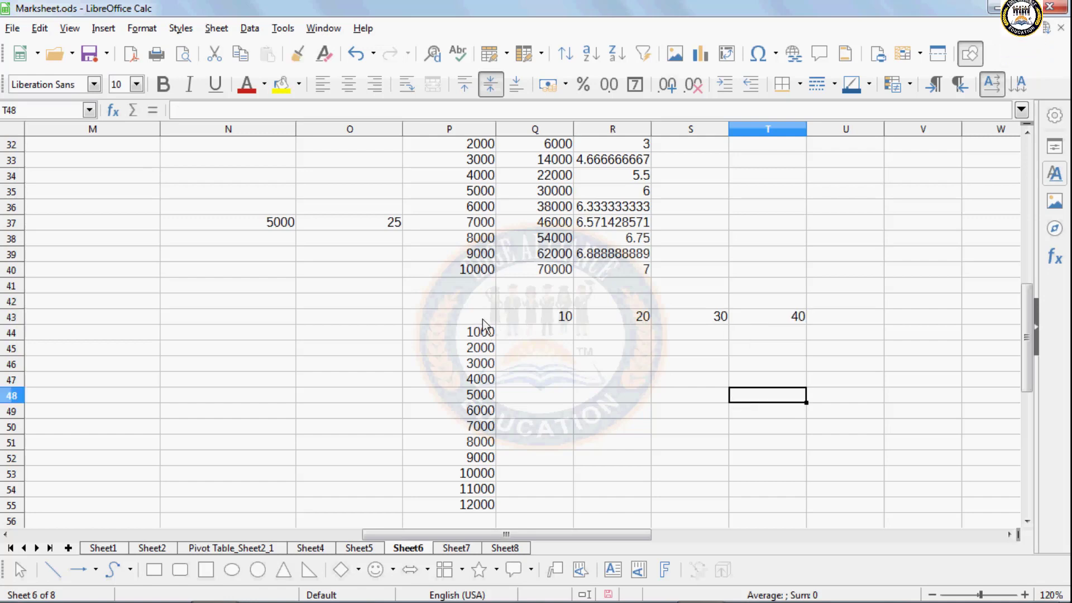
pyautogui.moveTo(484, 318); pyautogui.dragTo(761, 505)
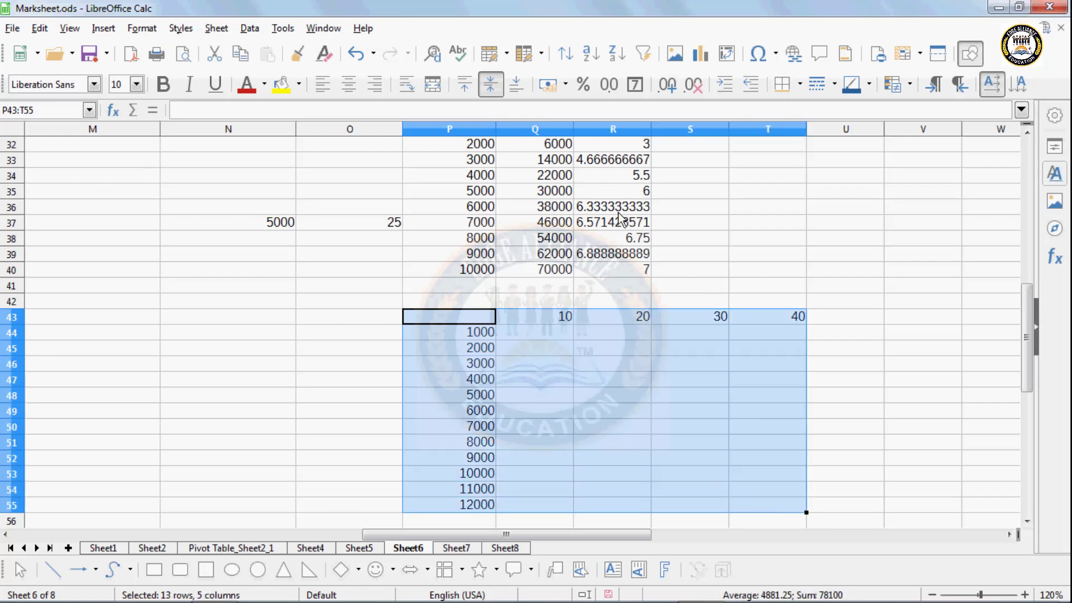
# - Fill the table with Multiple Operations using formula $N$31, row input $N$27 and column input $N$30
pyautogui.scroll(2, 620, 218)
pyautogui.click(274, 29)
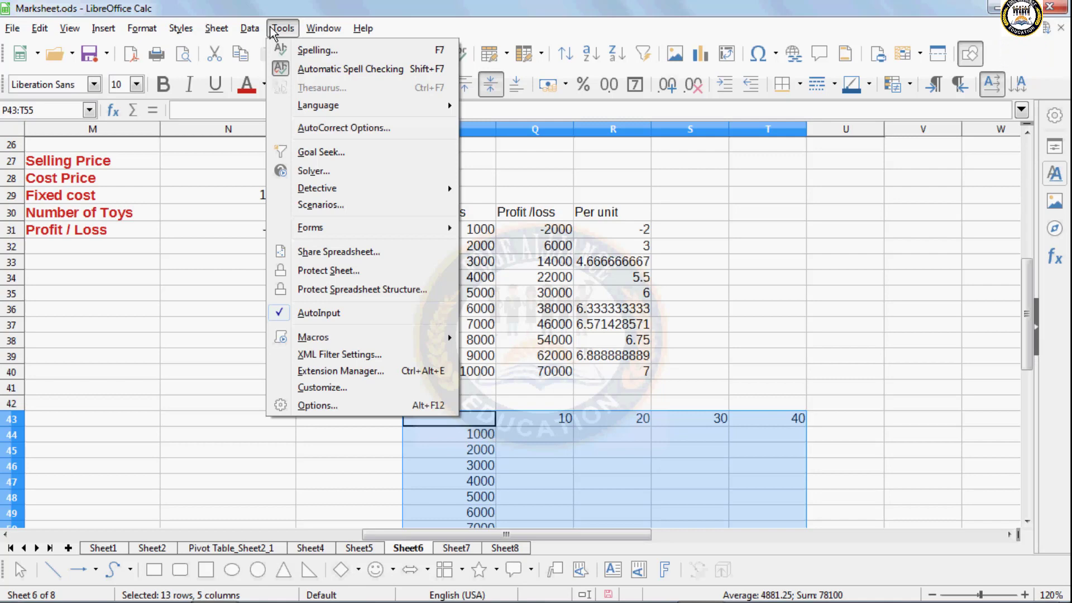
pyautogui.moveTo(250, 28)
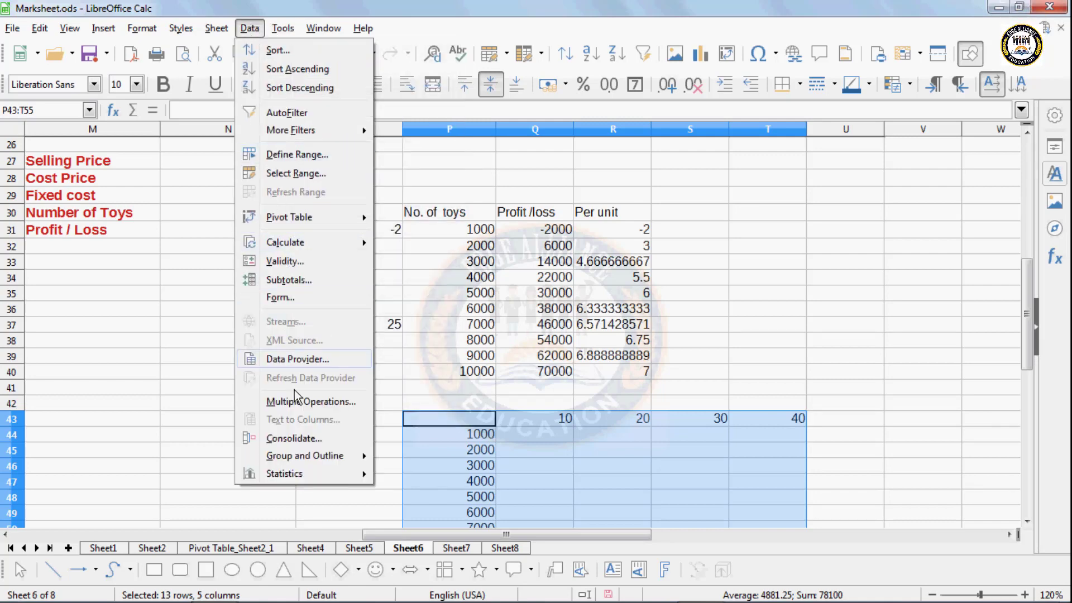
pyautogui.click(308, 402)
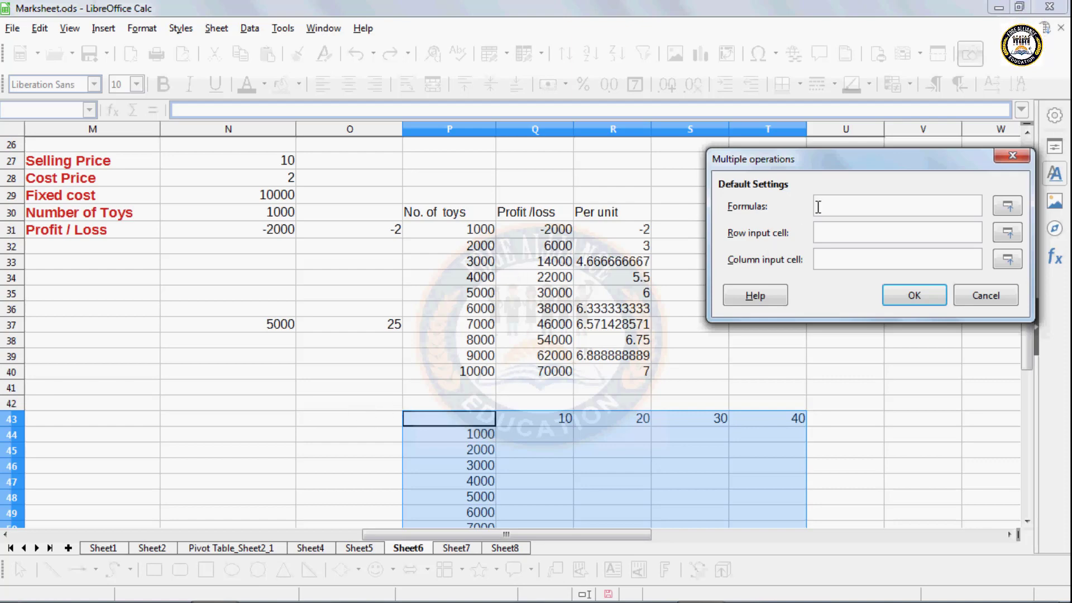
pyautogui.click(277, 230)
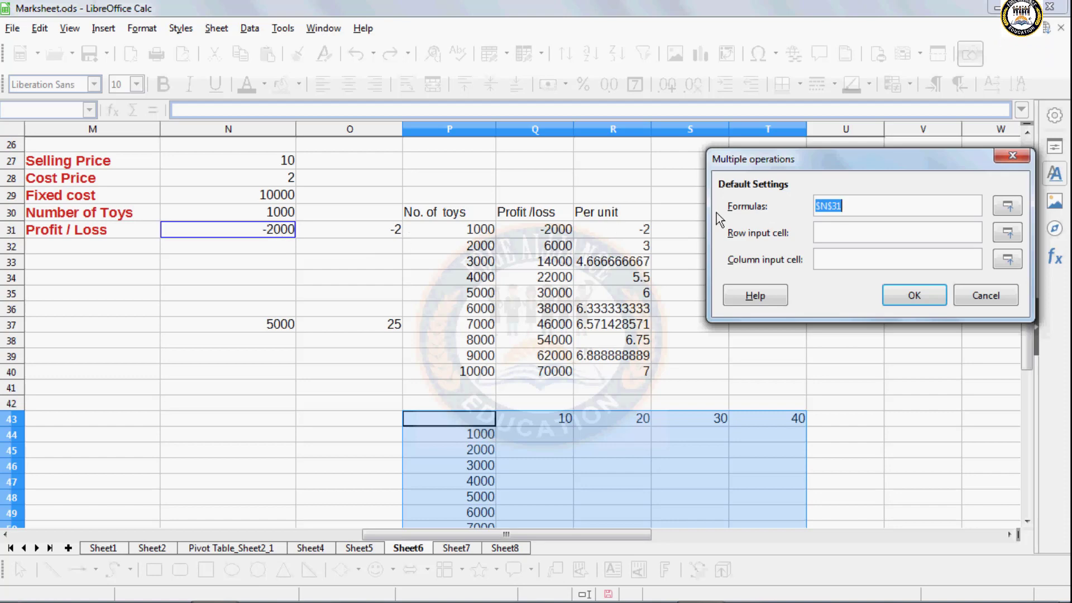
pyautogui.click(838, 234)
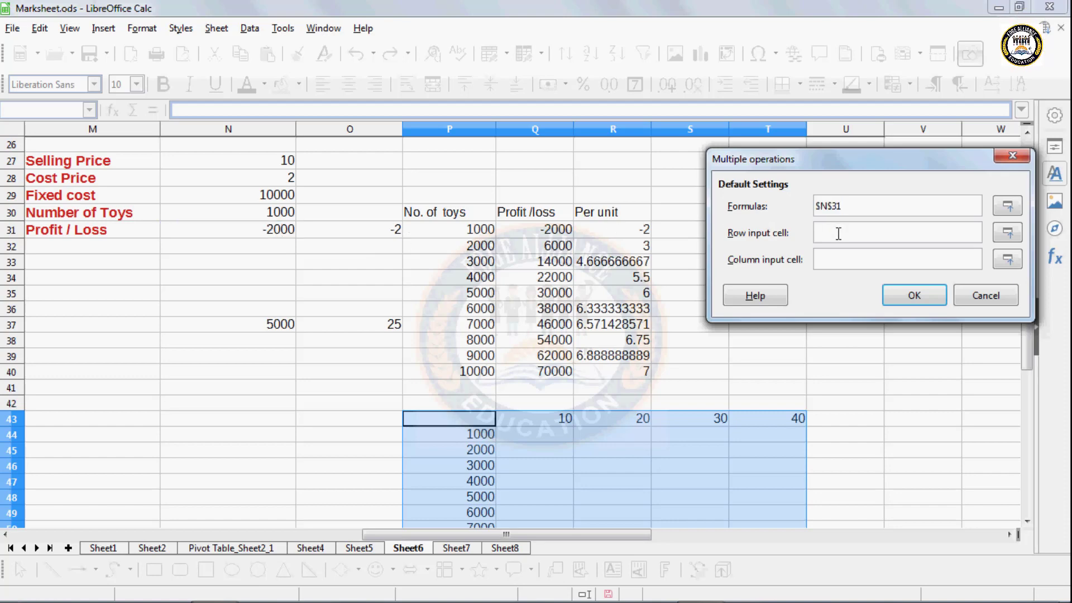
pyautogui.click(254, 157)
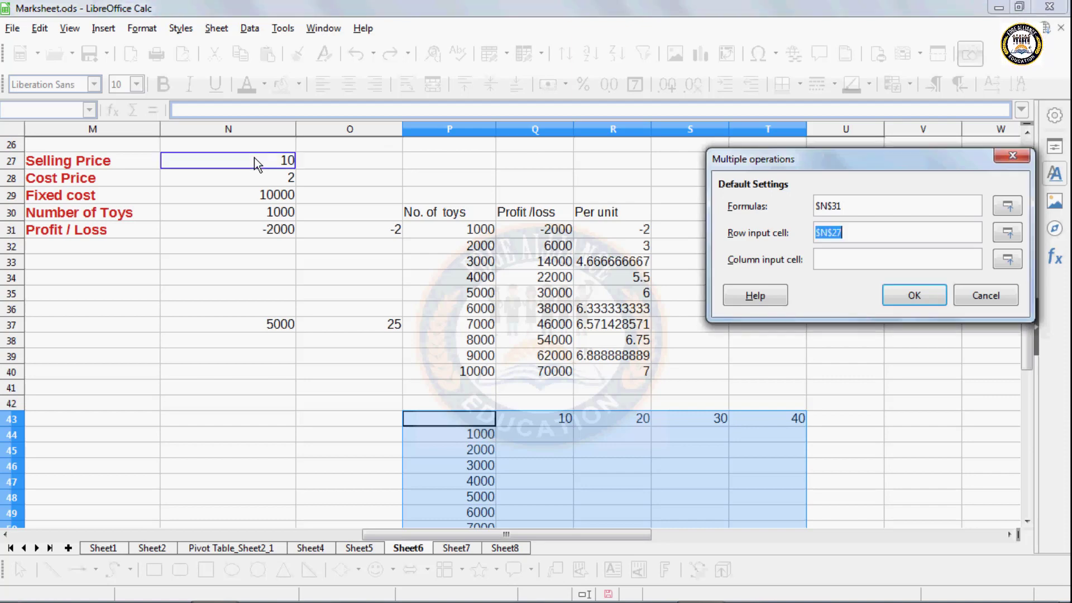
pyautogui.click(861, 261)
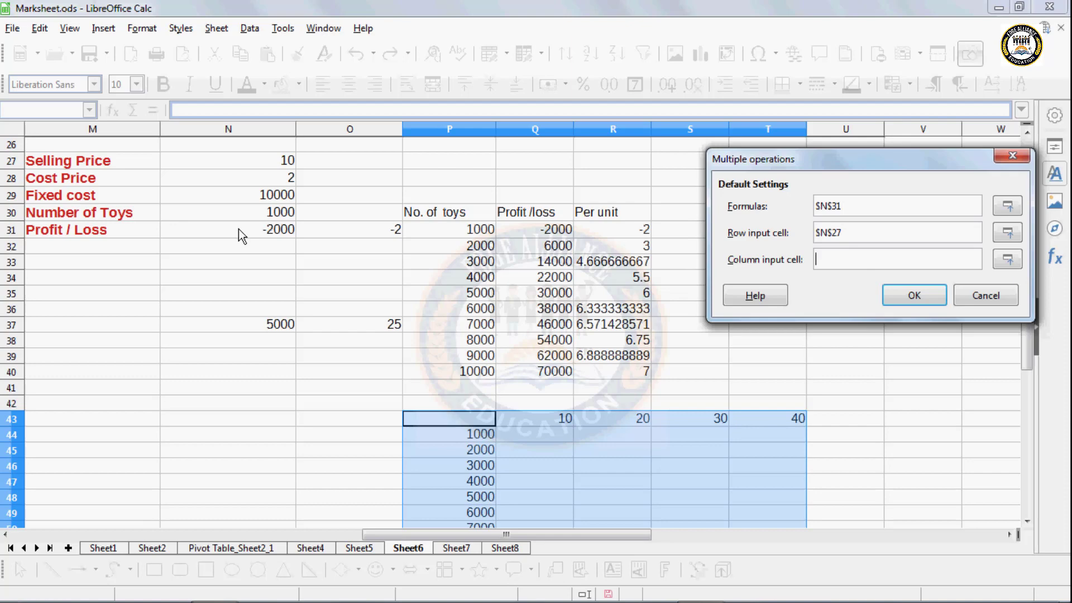
pyautogui.click(238, 211)
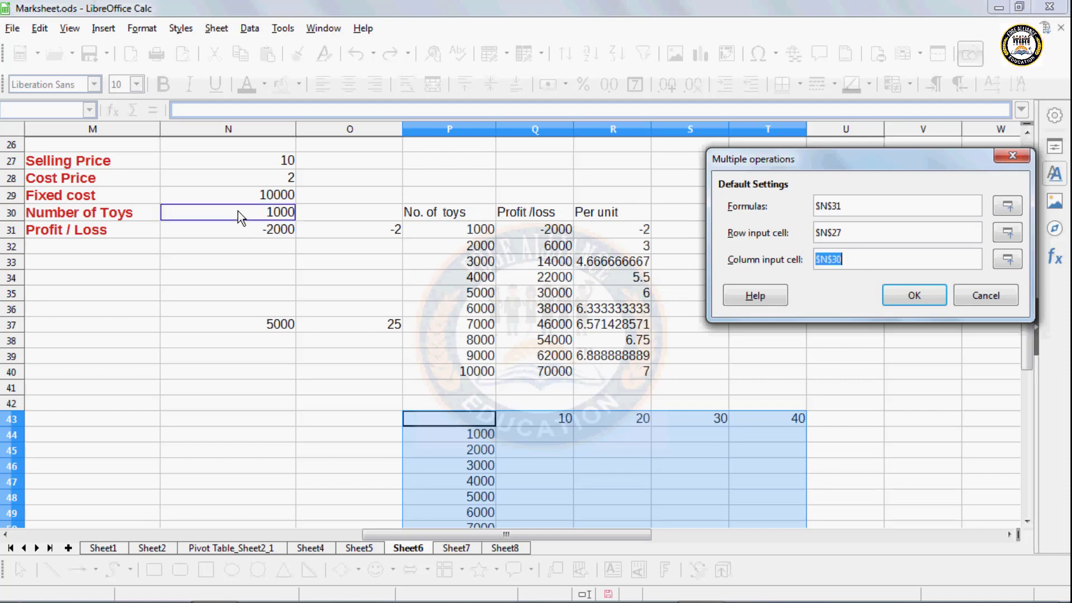
pyautogui.click(914, 294)
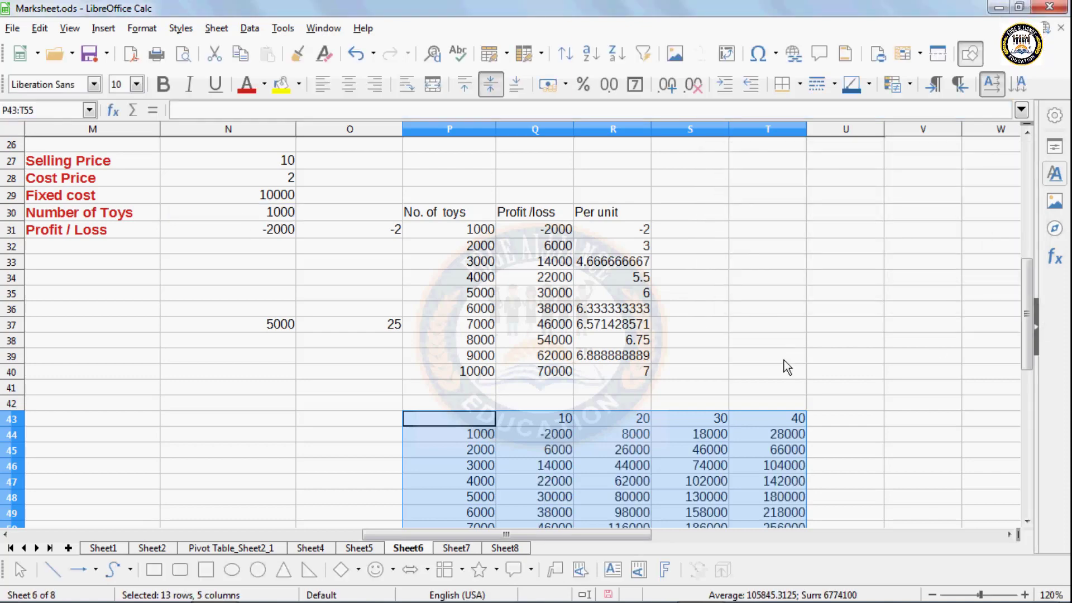
# - Change the value in O37 from 25 to 30
pyautogui.scroll(-1, 782, 365)
pyautogui.scroll(-1, 781, 371)
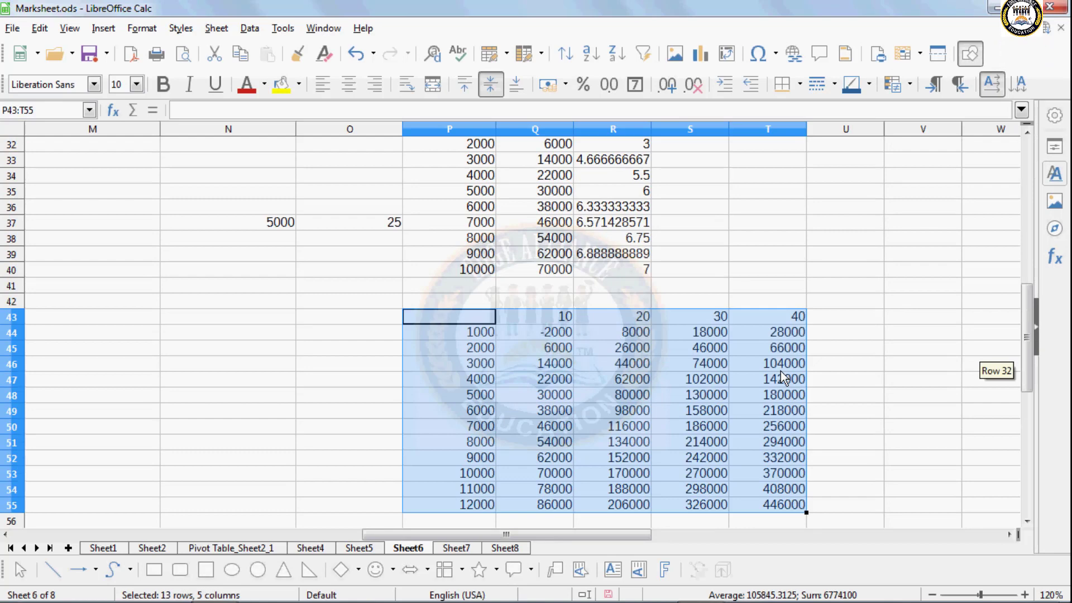
pyautogui.click(279, 227)
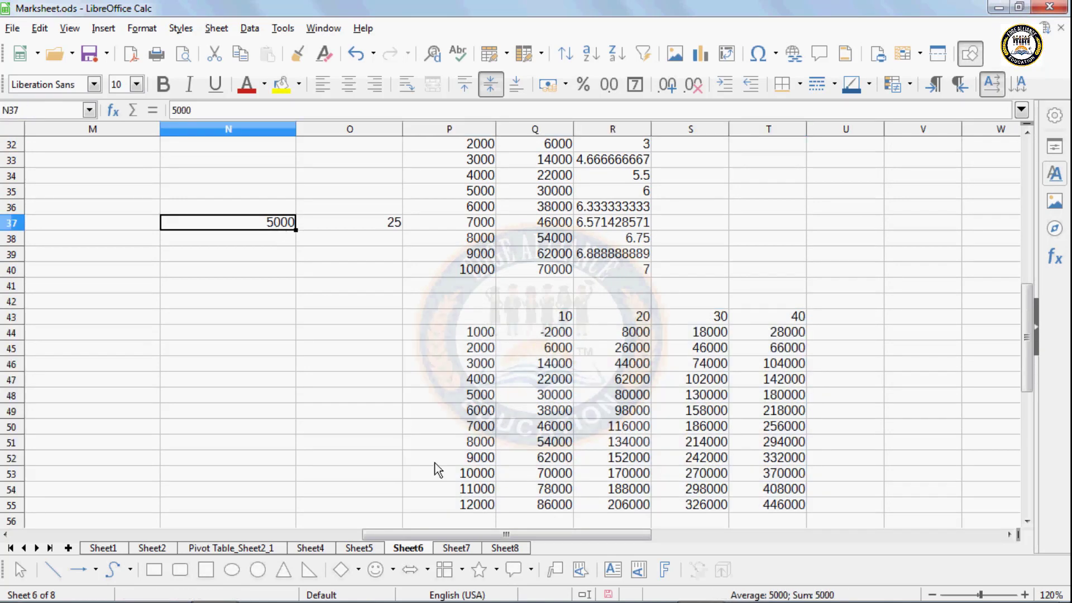
pyautogui.click(462, 397)
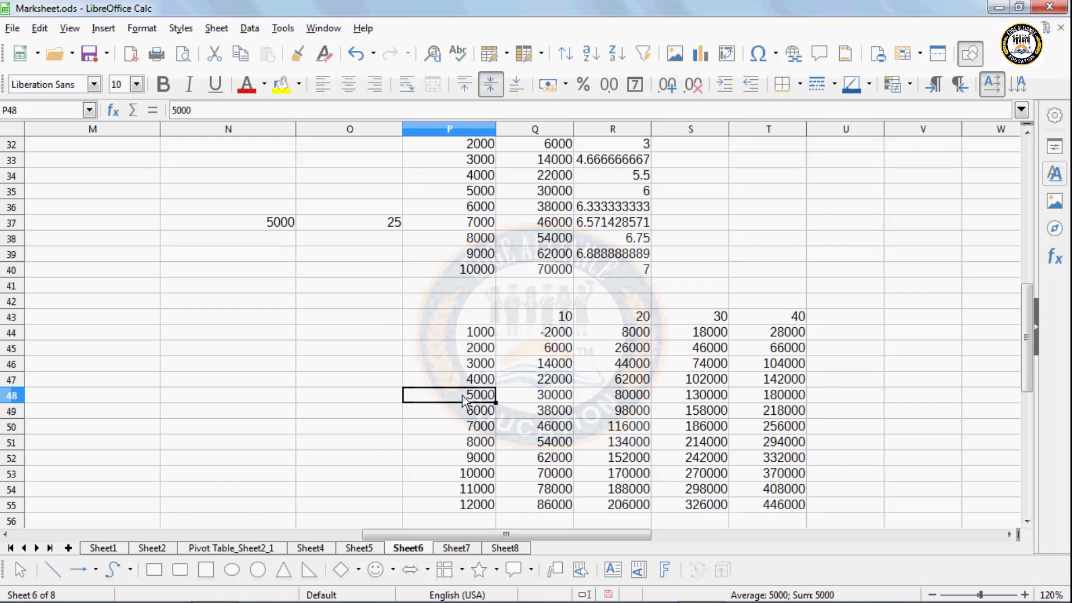
pyautogui.click(396, 229)
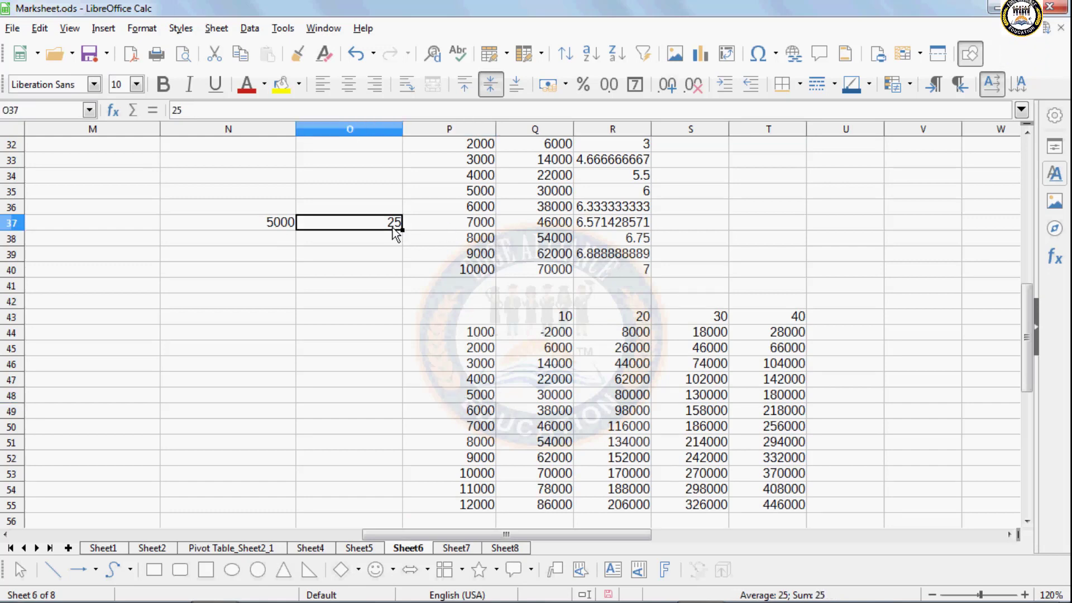
pyautogui.write('30')
pyautogui.press('Return')
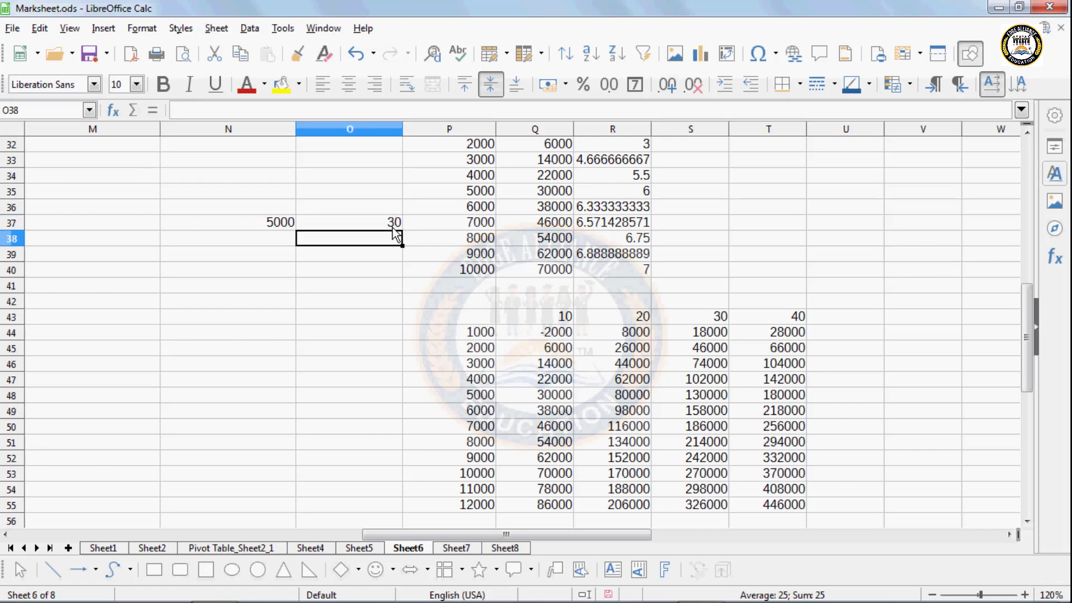
# - Inspect the MULTIPLE.OPERATIONS results in P48, R48 and S48
pyautogui.click(389, 224)
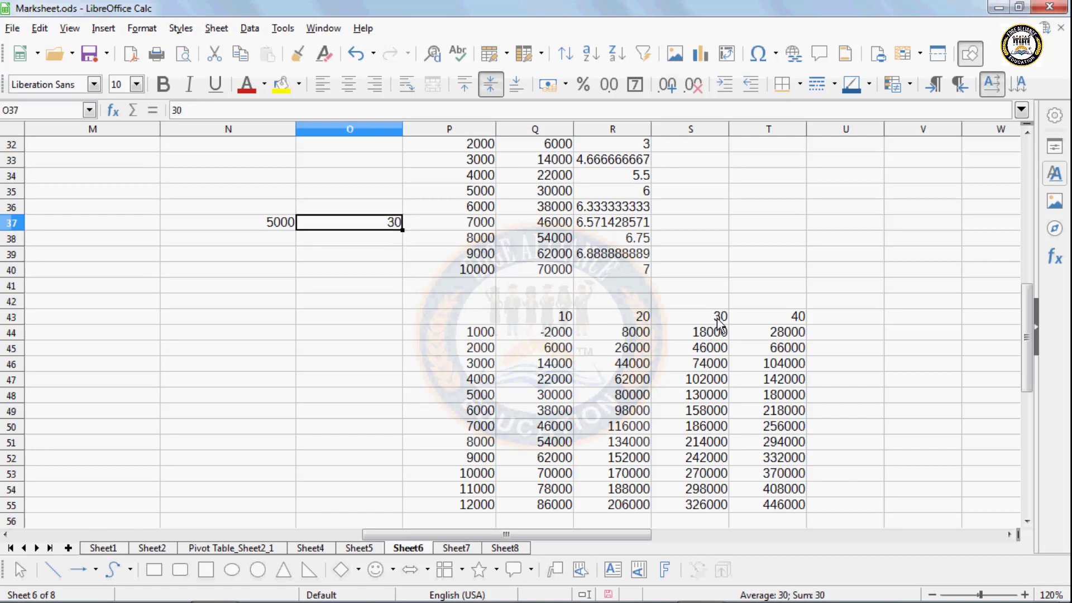
pyautogui.click(477, 398)
pyautogui.click(580, 398)
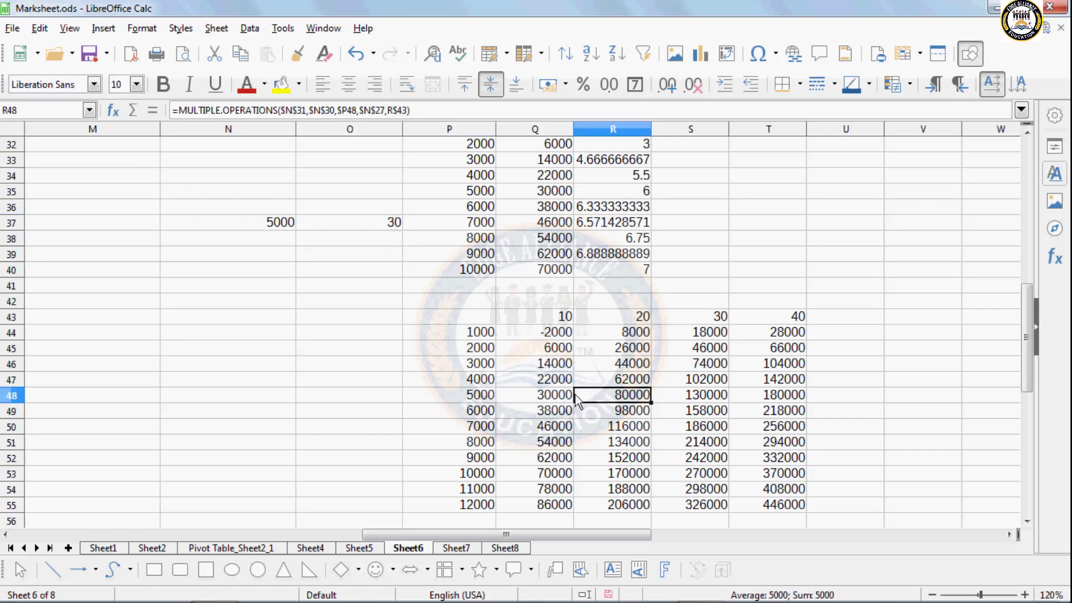
pyautogui.click(694, 396)
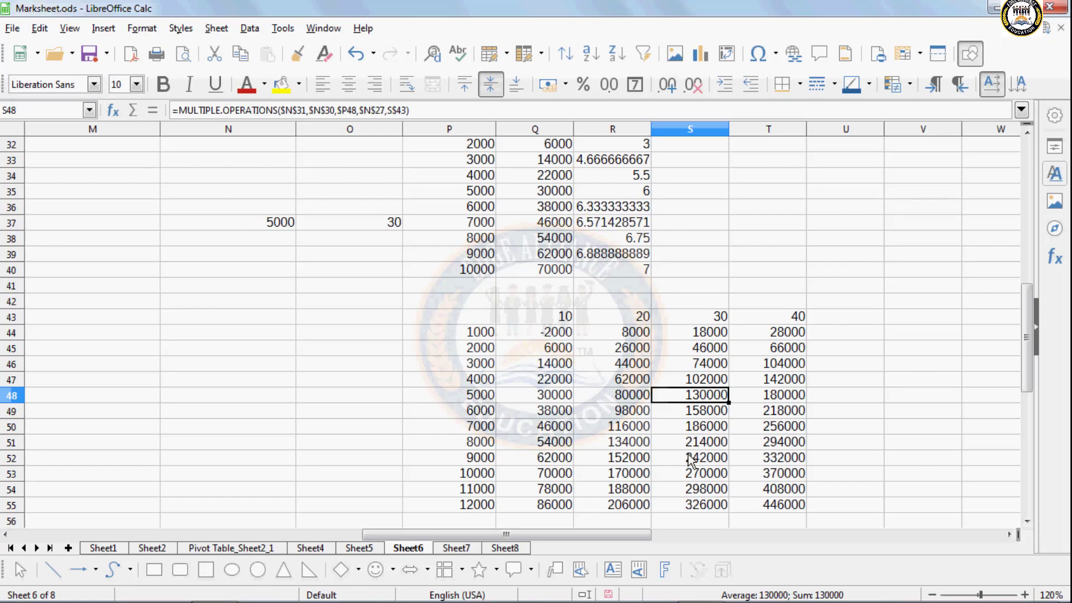
pyautogui.scroll(1, 692, 461)
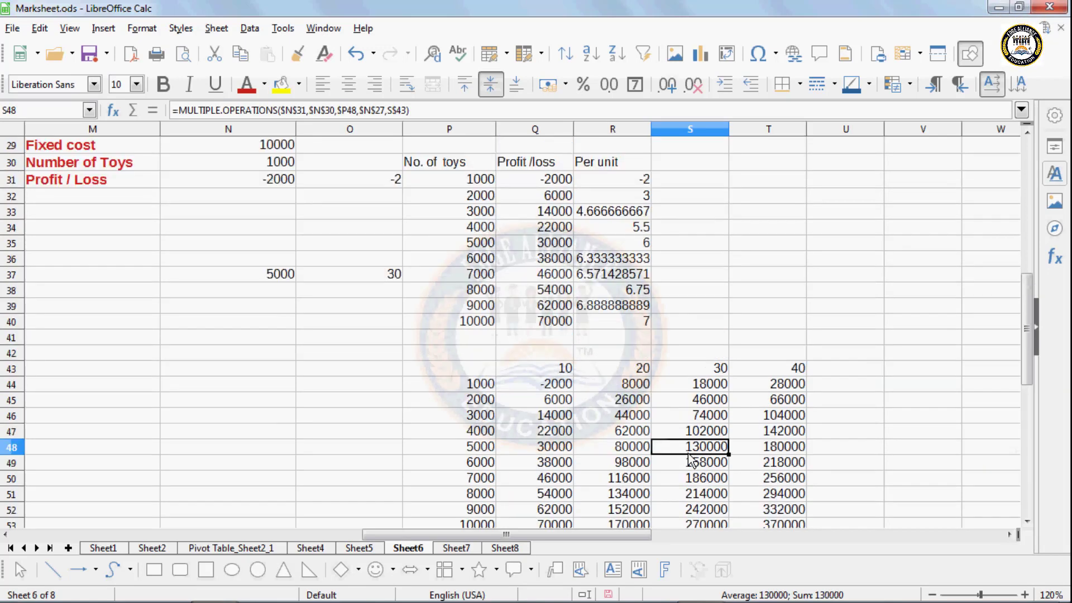
# - Enter the profit formula =N31*(N27-N28)-N29 in N38, giving -26000
pyautogui.click(271, 293)
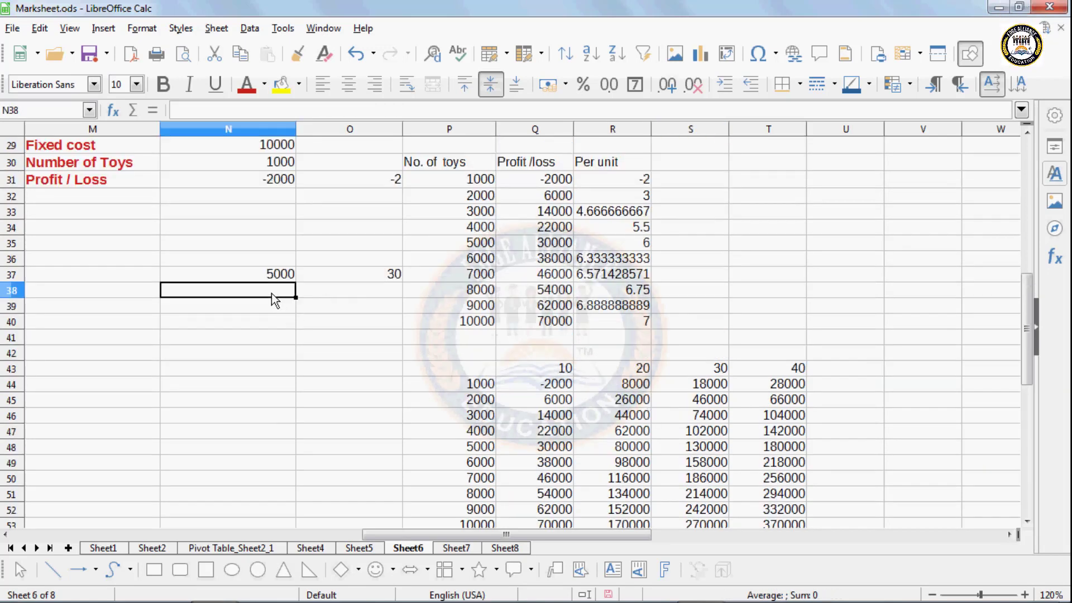
pyautogui.write('=')
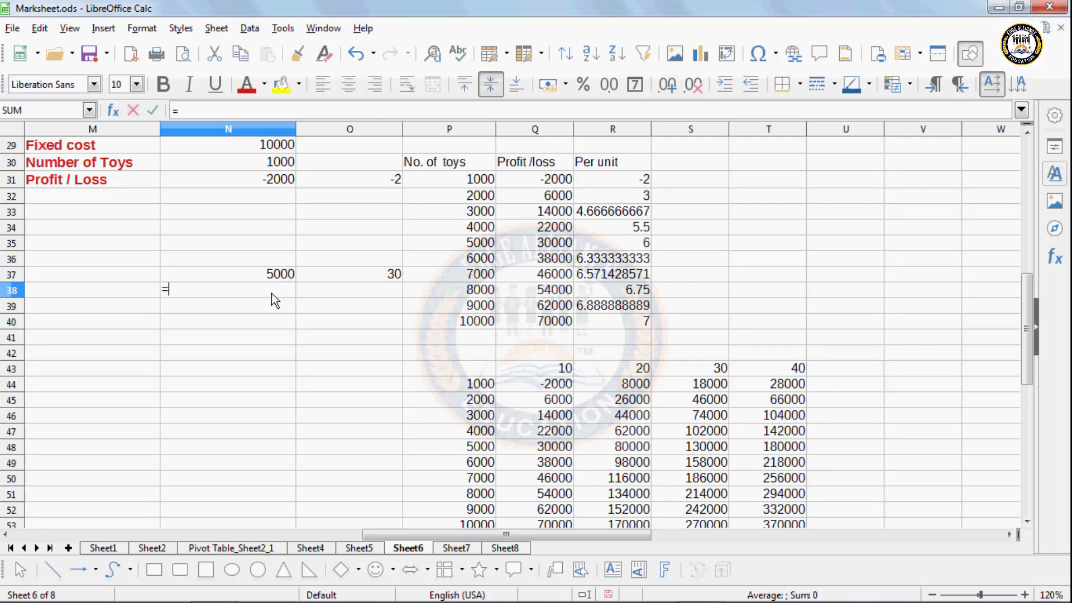
pyautogui.click(261, 177)
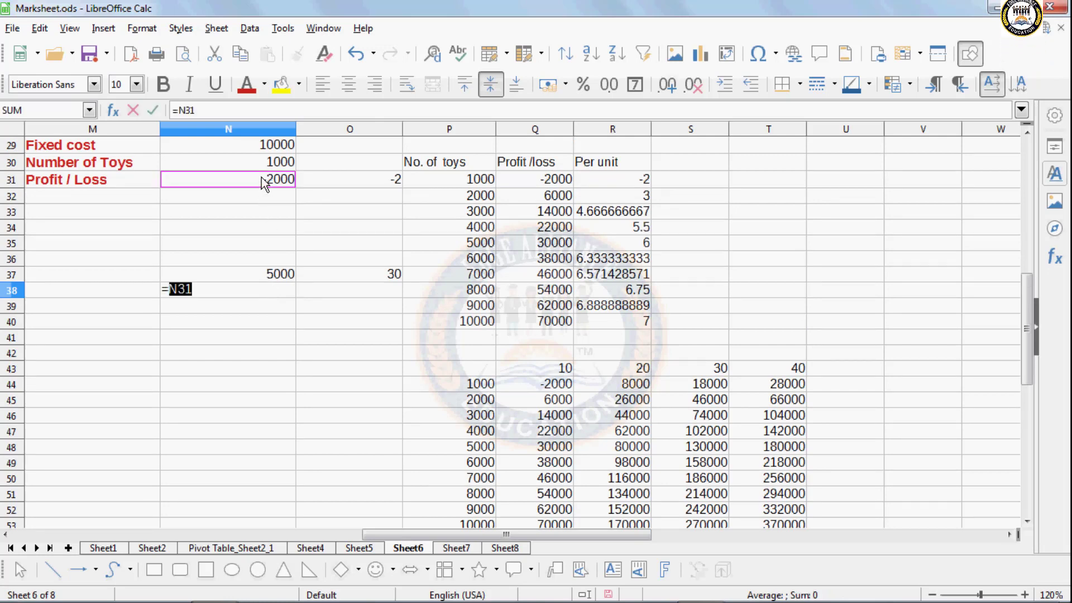
pyautogui.write('*')
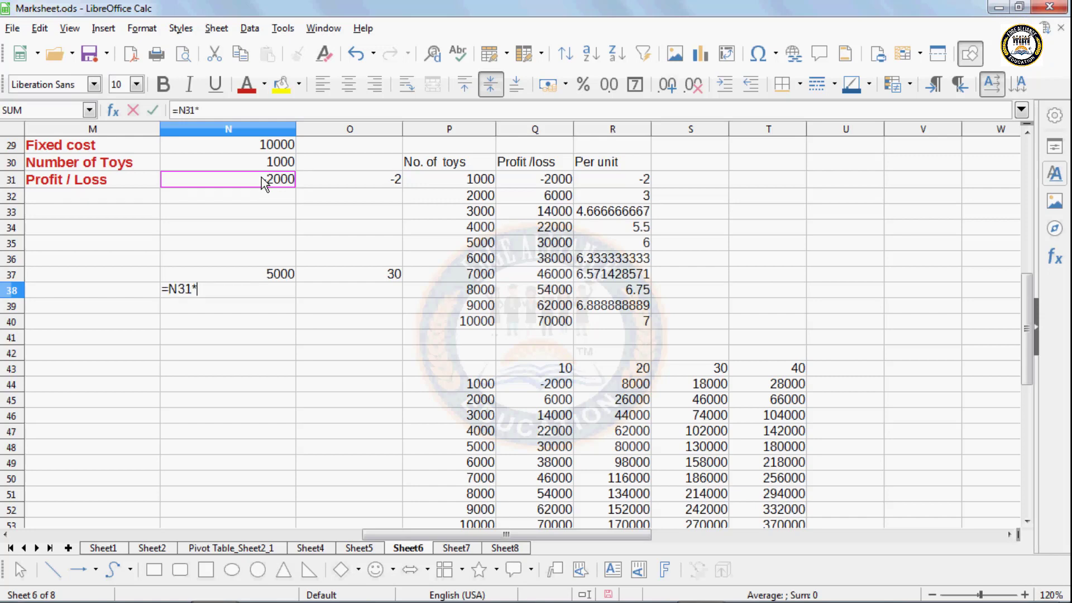
pyautogui.write('(')
pyautogui.scroll(2, 262, 159)
pyautogui.click(267, 261)
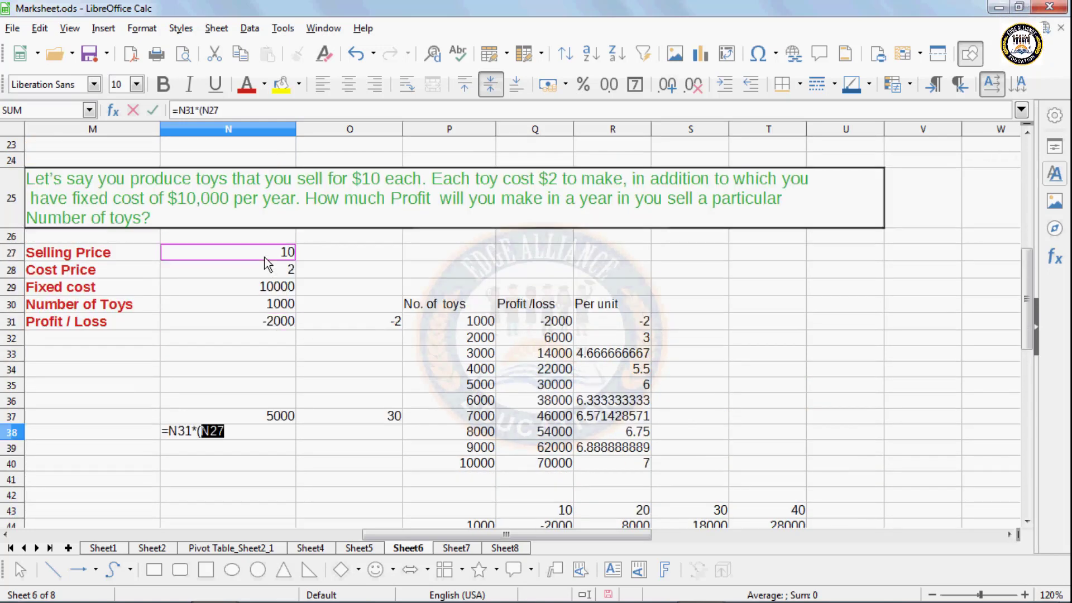
pyautogui.write('-')
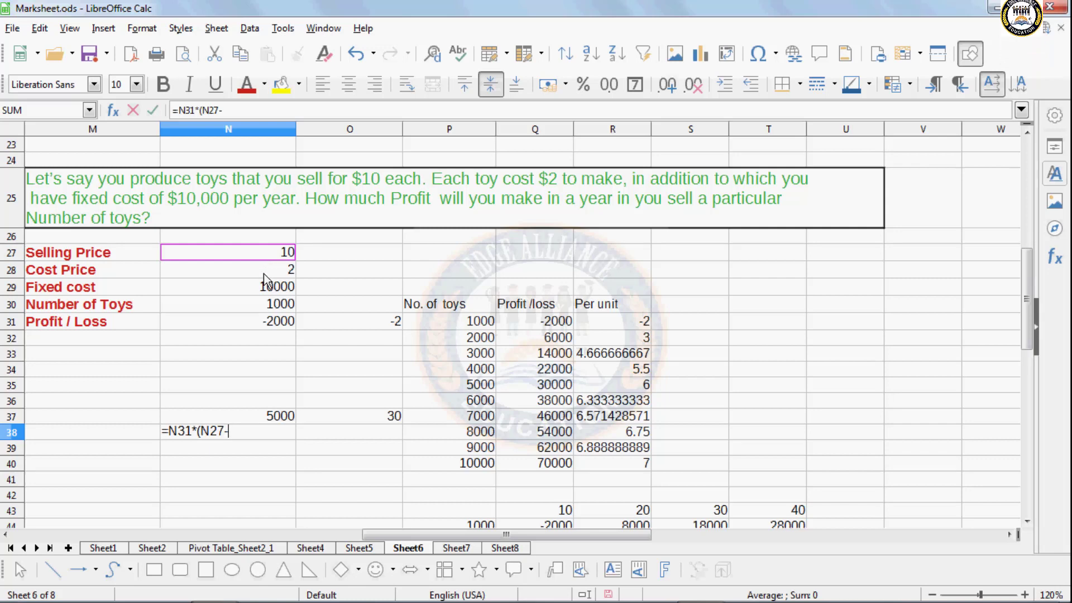
pyautogui.click(265, 274)
pyautogui.write(')')
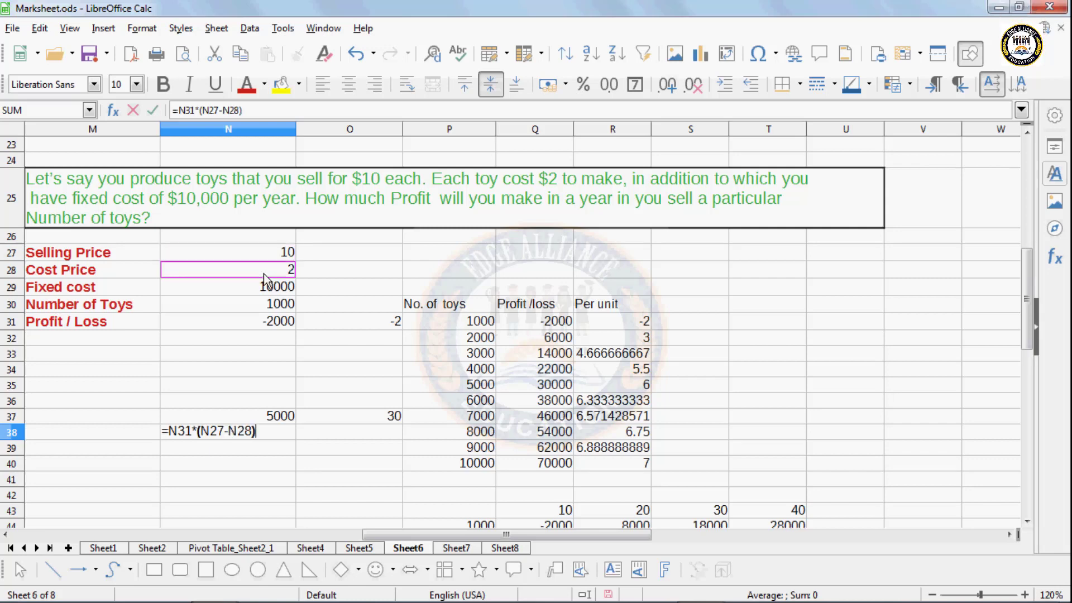
pyautogui.write('-')
pyautogui.click(266, 287)
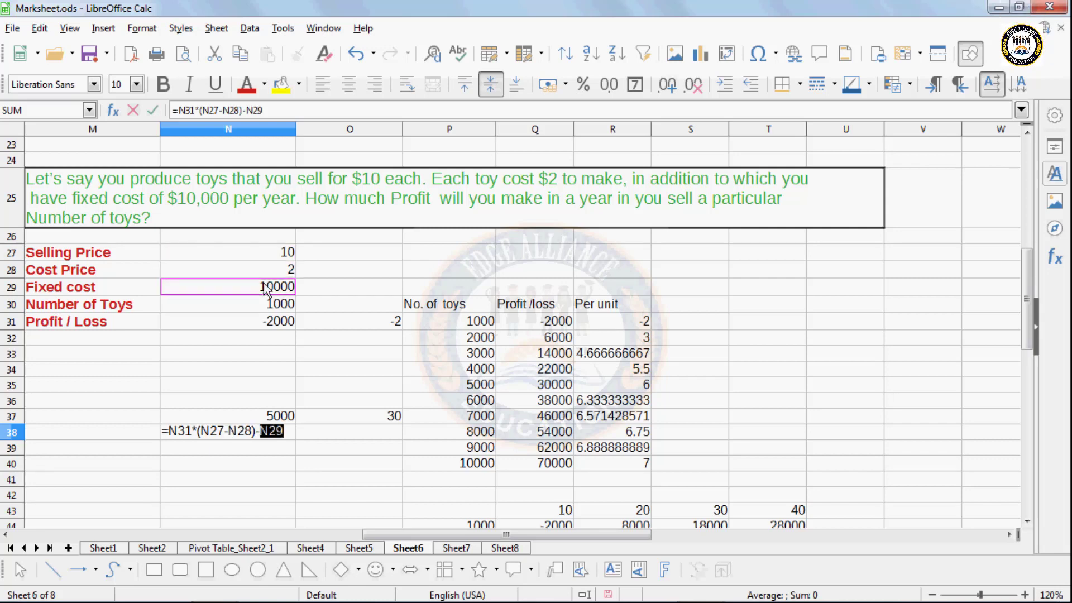
pyautogui.press('Return')
pyautogui.click(283, 433)
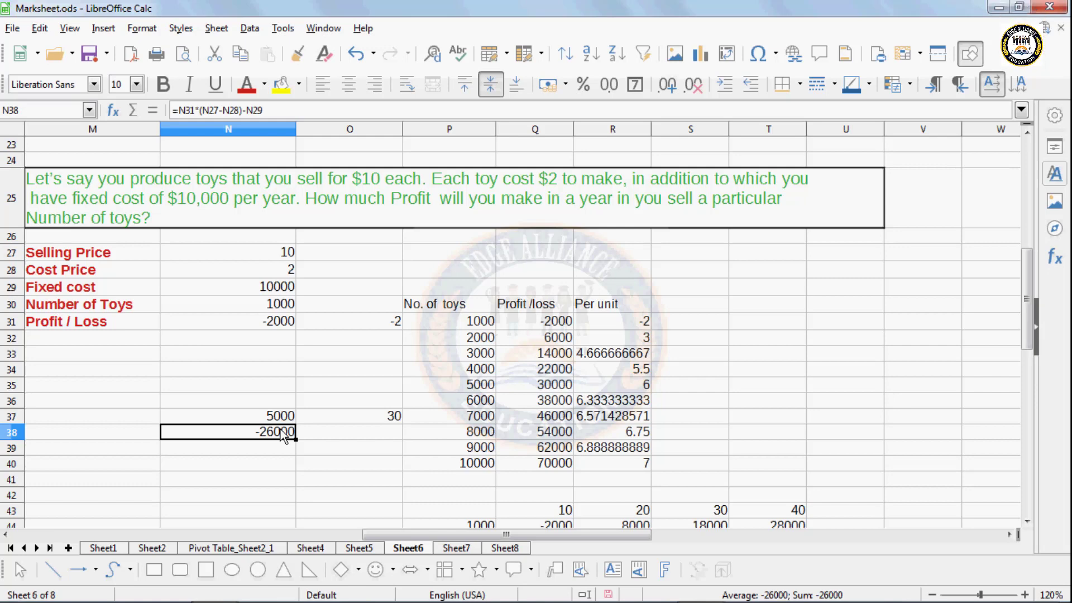
# - Select the block of profit tables from N34 down to U64
pyautogui.scroll(-1, 283, 393)
pyautogui.scroll(-1, 284, 398)
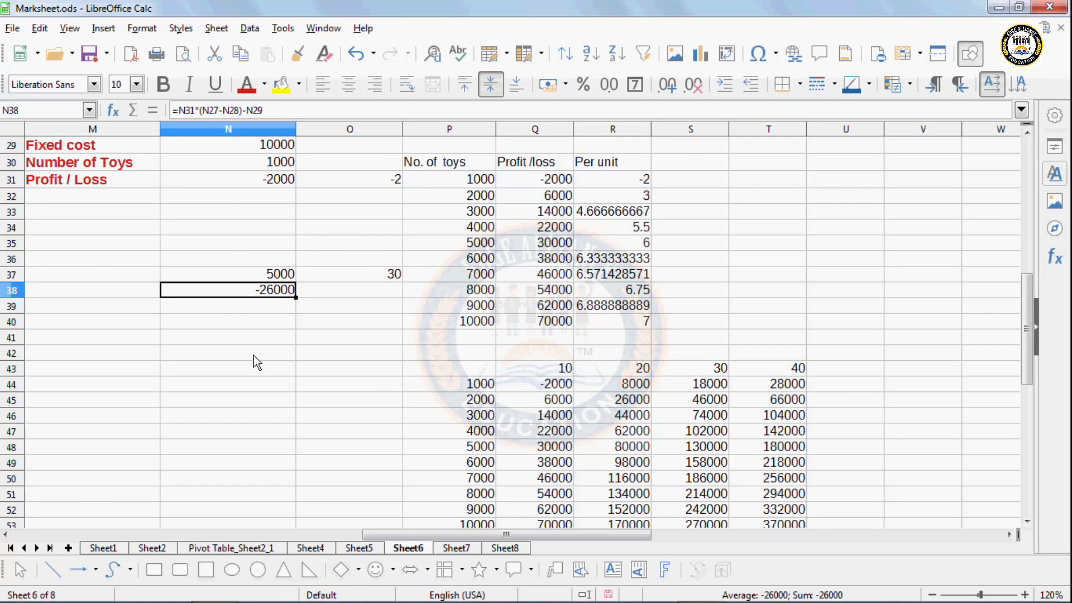
pyautogui.scroll(2, 253, 355)
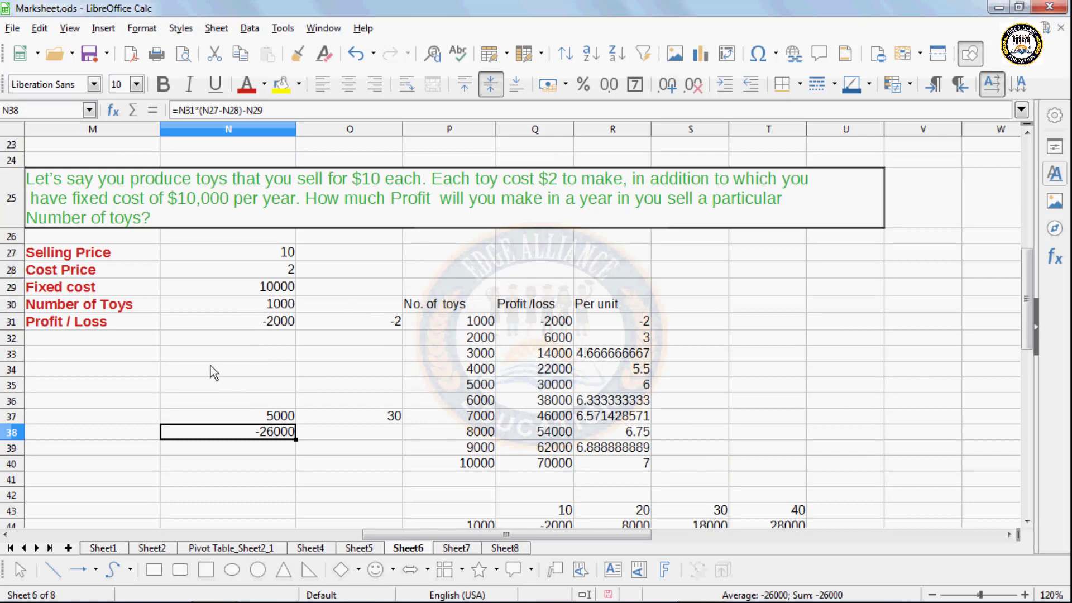
pyautogui.moveTo(210, 366); pyautogui.dragTo(862, 538)
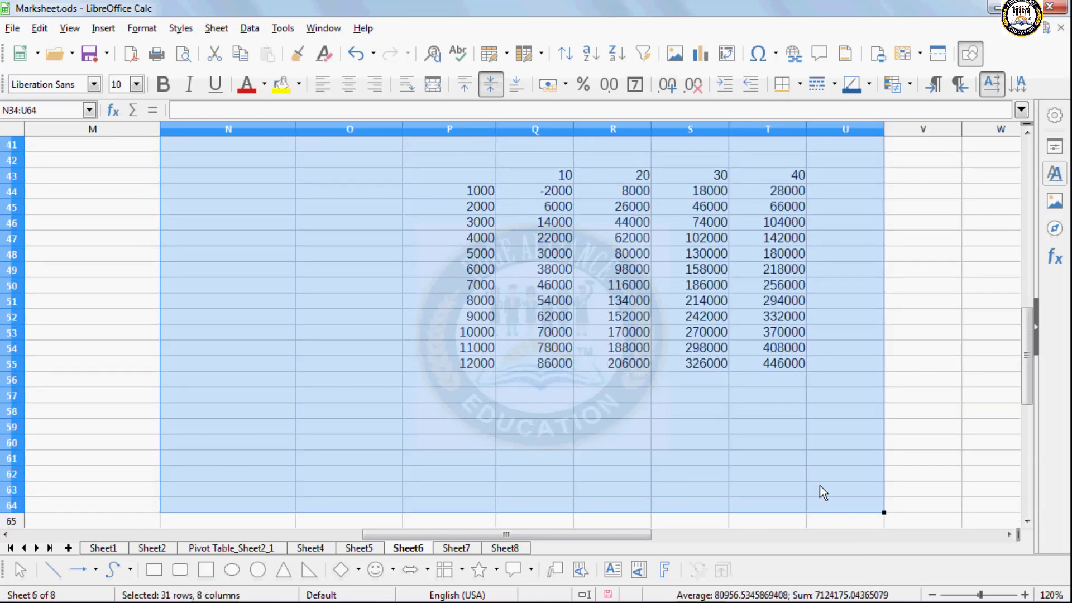
# - Clear the selected table block and the small profit table near P30:R33
pyautogui.press('BackSpace')
pyautogui.click(513, 369)
pyautogui.scroll(5, 519, 376)
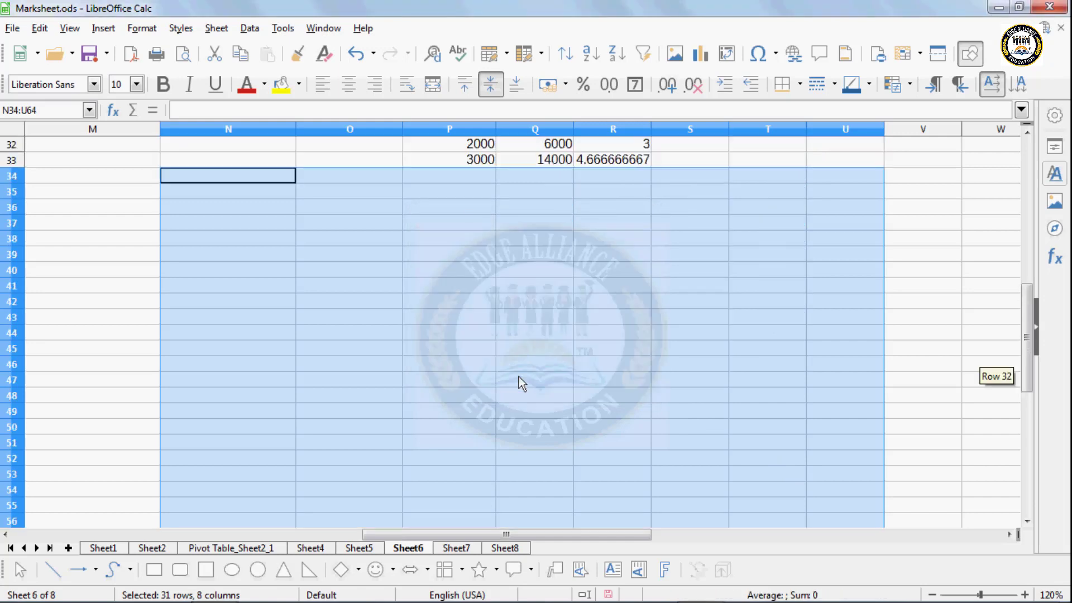
pyautogui.moveTo(391, 184); pyautogui.dragTo(678, 326)
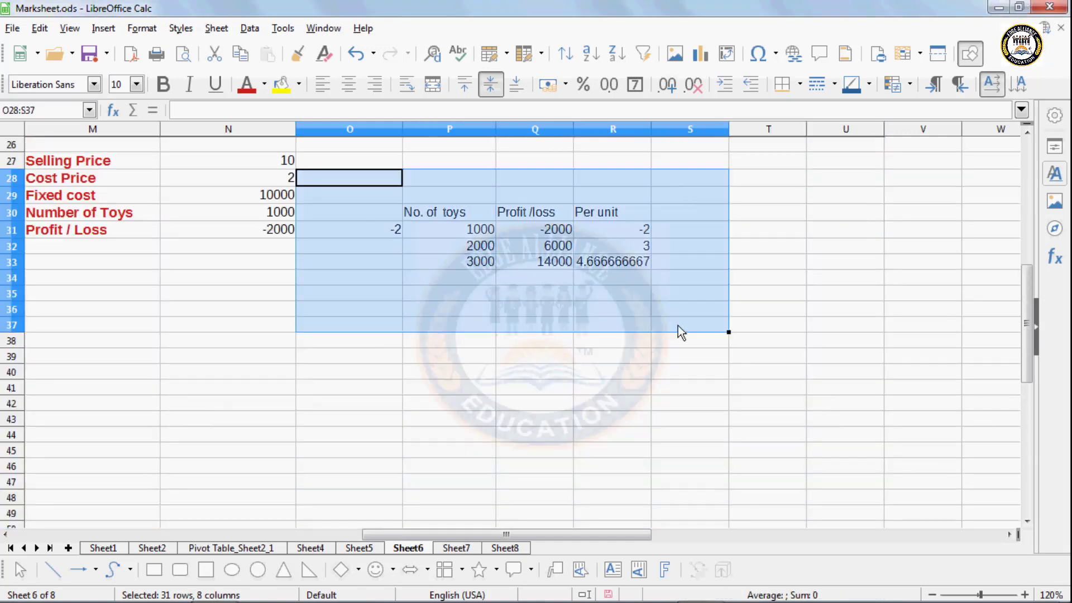
pyautogui.press('Delete')
pyautogui.click(616, 310)
# - Close the Data menu without choosing anything and select cell M35
pyautogui.scroll(5, 614, 304)
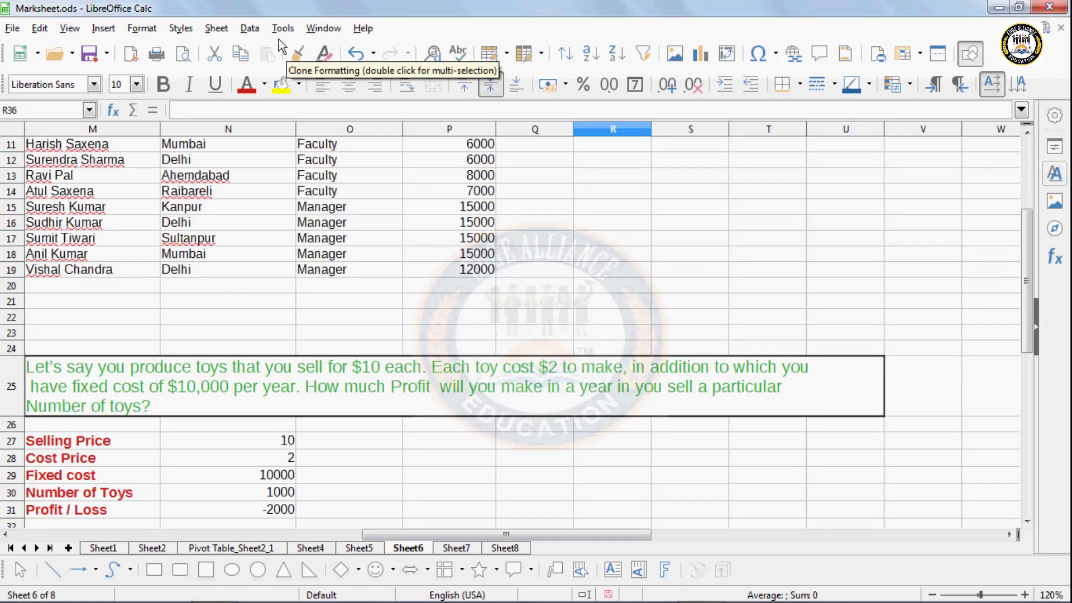
pyautogui.click(258, 30)
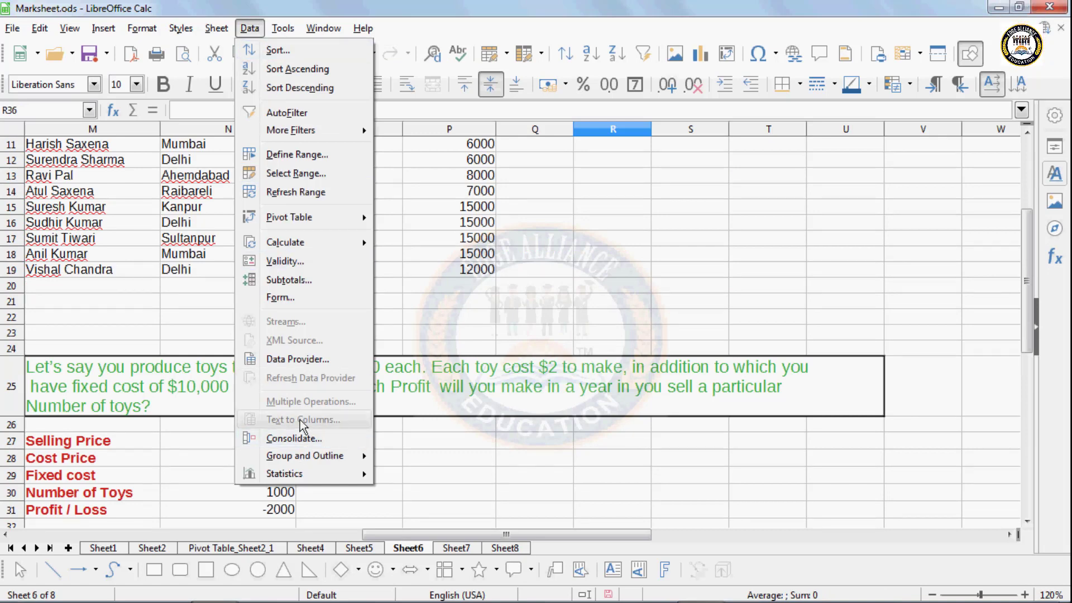
pyautogui.click(198, 524)
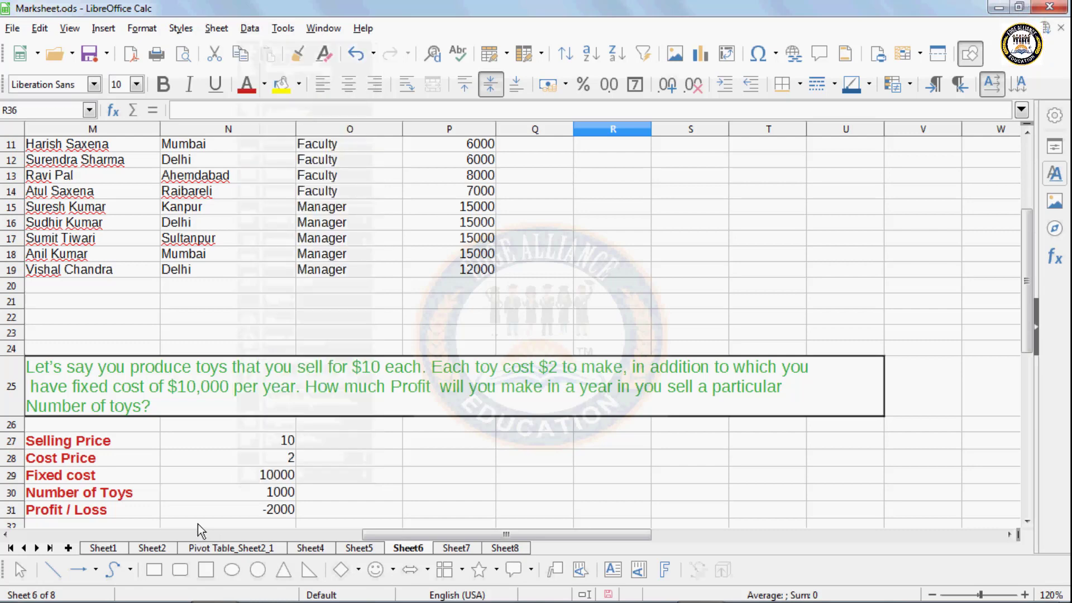
pyautogui.scroll(-2, 190, 514)
pyautogui.click(115, 476)
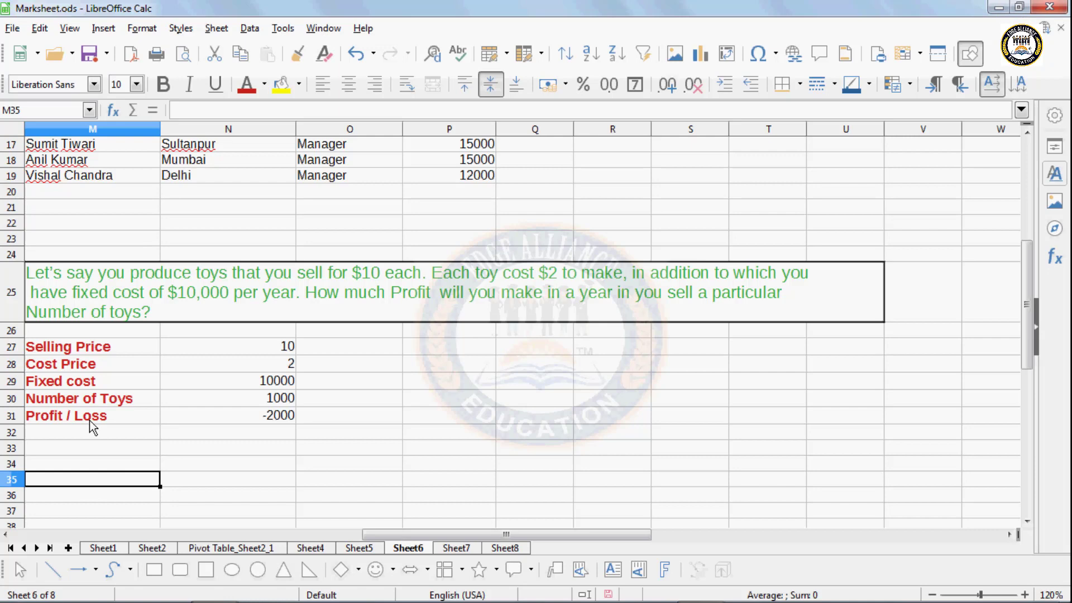
# - Type a person's first, middle and last name into M35, correcting typos, then reselect it
pyautogui.write('Aiditi')
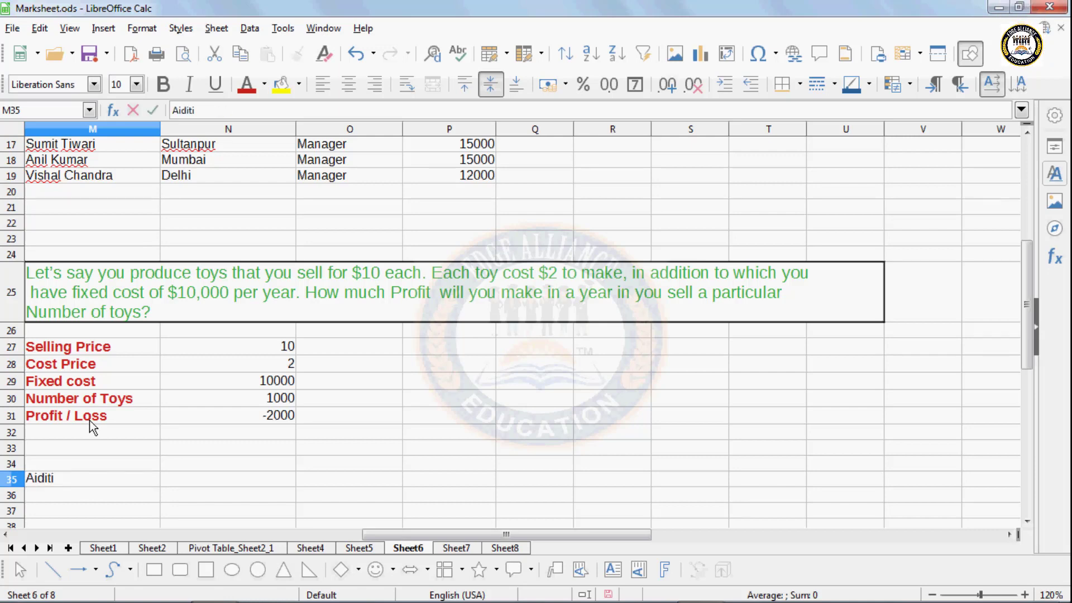
pyautogui.press('BackSpace')
pyautogui.press('BackSpace')
pyautogui.press('BackSpace')
pyautogui.press('BackSpace')
pyautogui.press('BackSpace')
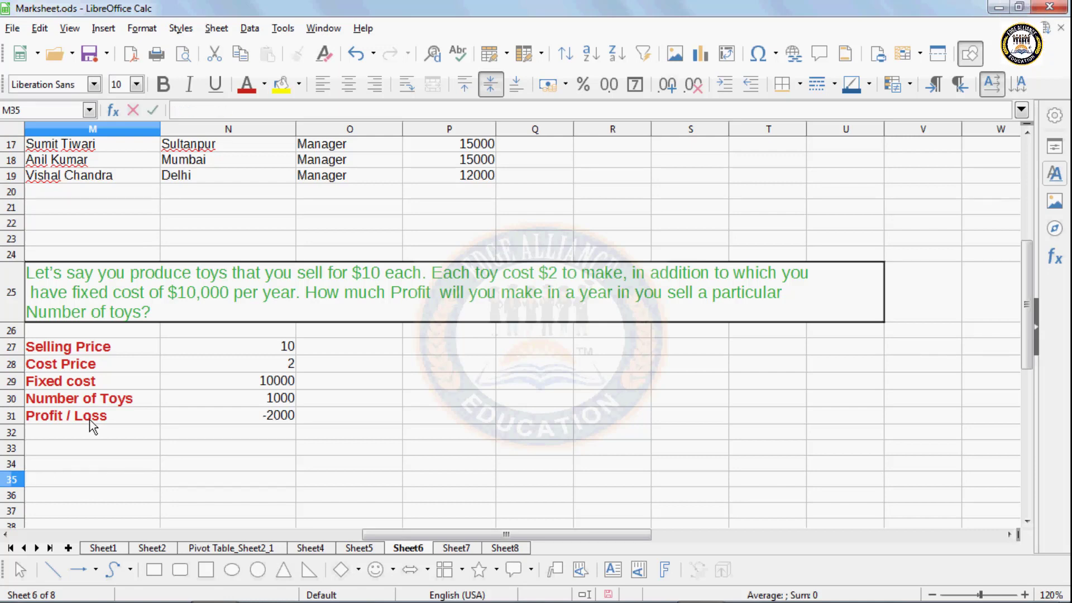
pyautogui.write('Siddh')
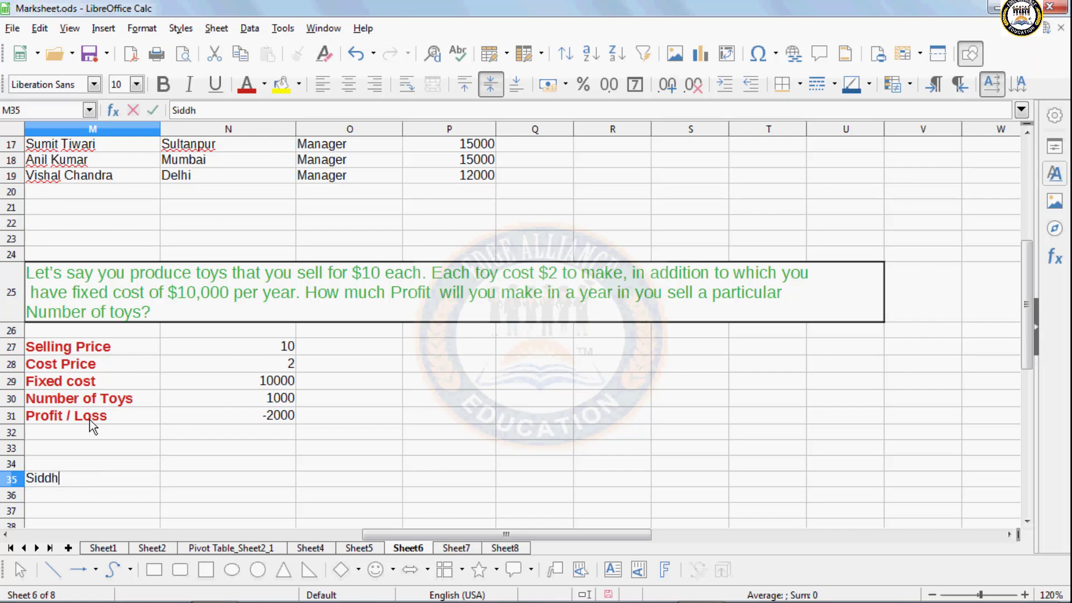
pyautogui.write('arth Toy')
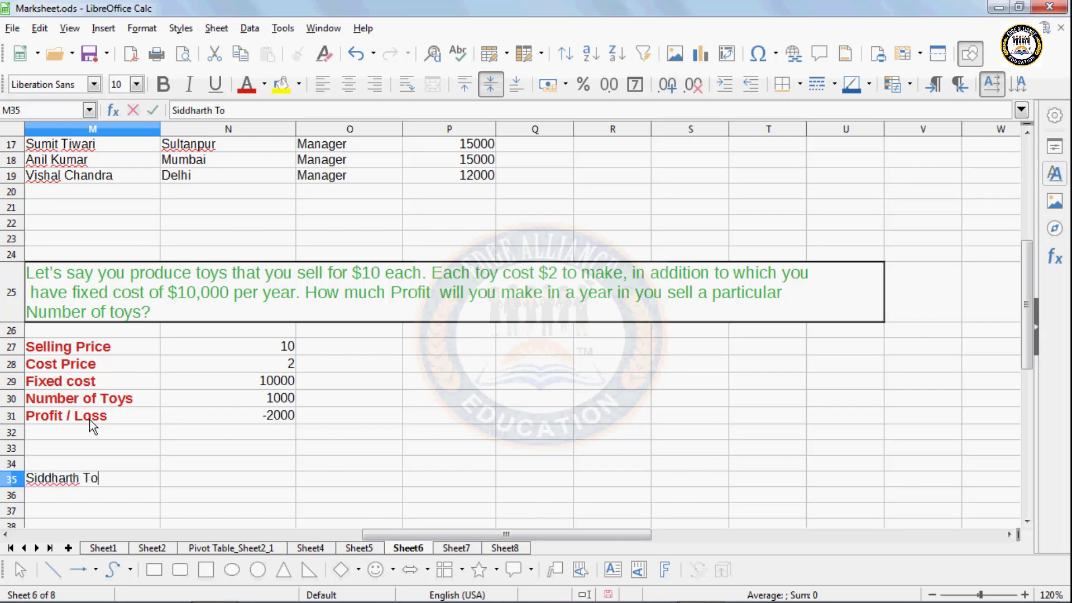
pyautogui.press('BackSpace')
pyautogui.press('BackSpace')
pyautogui.press('BackSpace')
pyautogui.write('Roy Kapi')
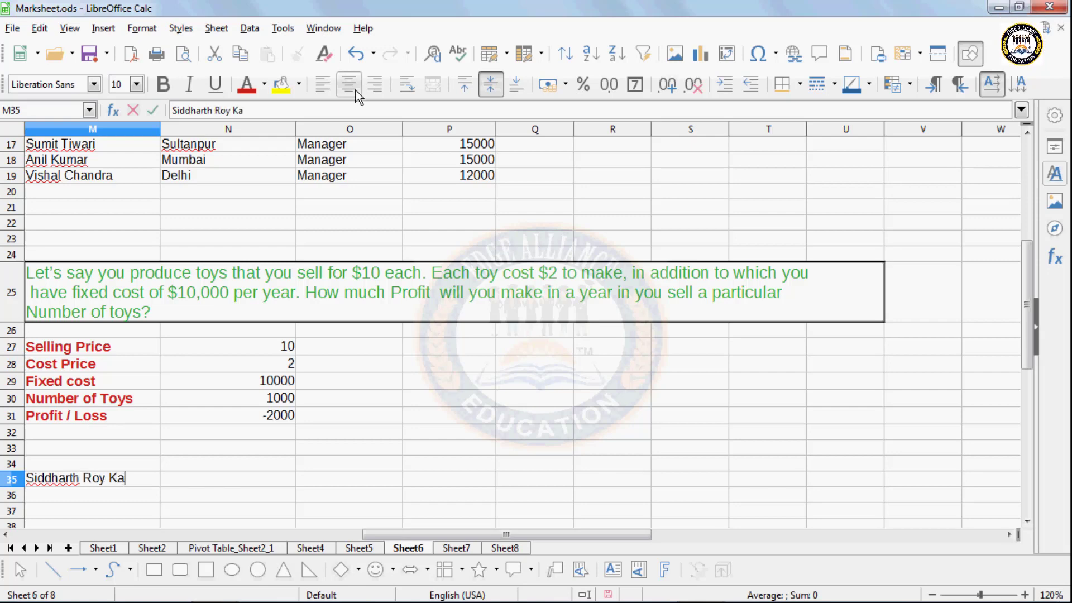
pyautogui.press('BackSpace')
pyautogui.write('oor')
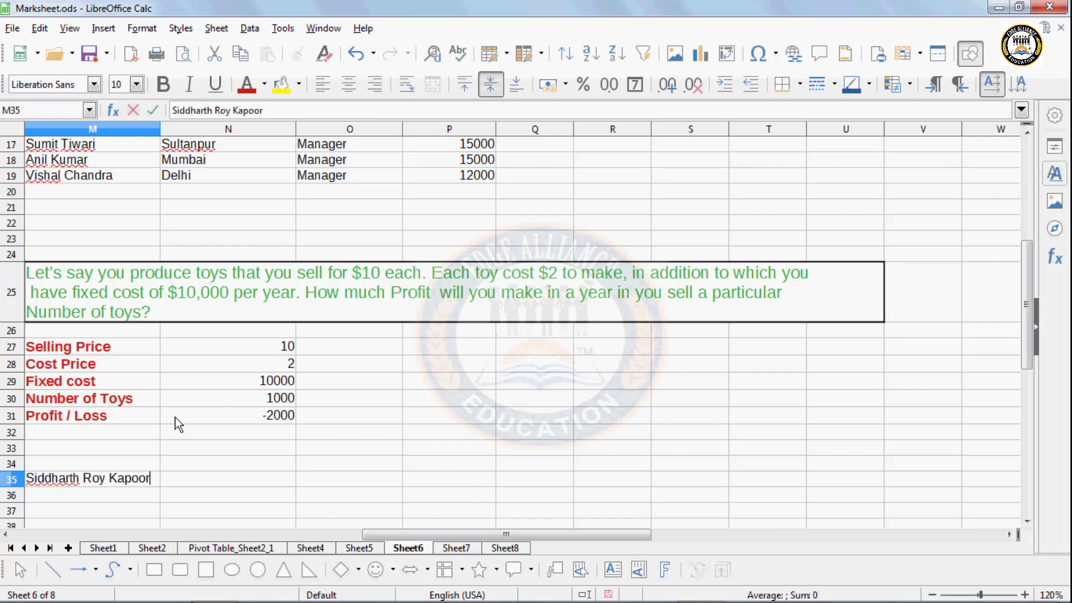
pyautogui.press('Return')
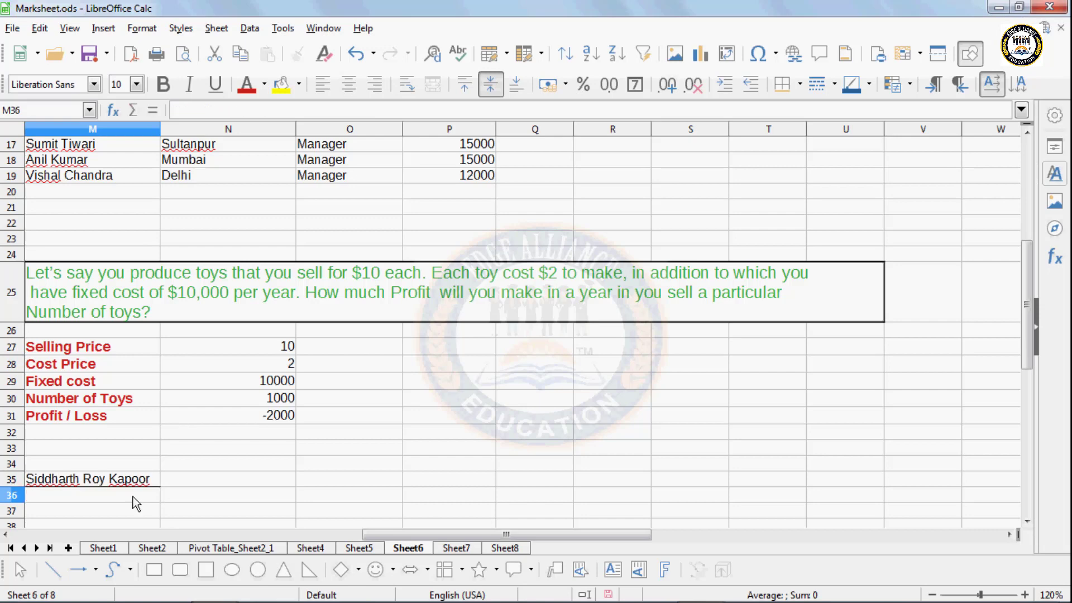
pyautogui.click(110, 479)
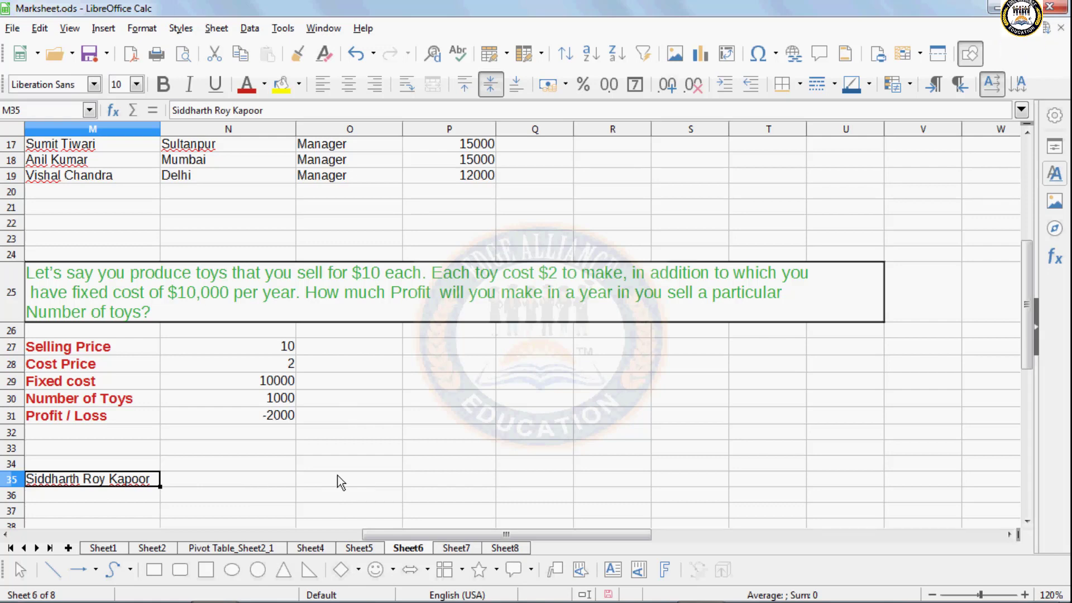
pyautogui.click(230, 490)
pyautogui.click(50, 479)
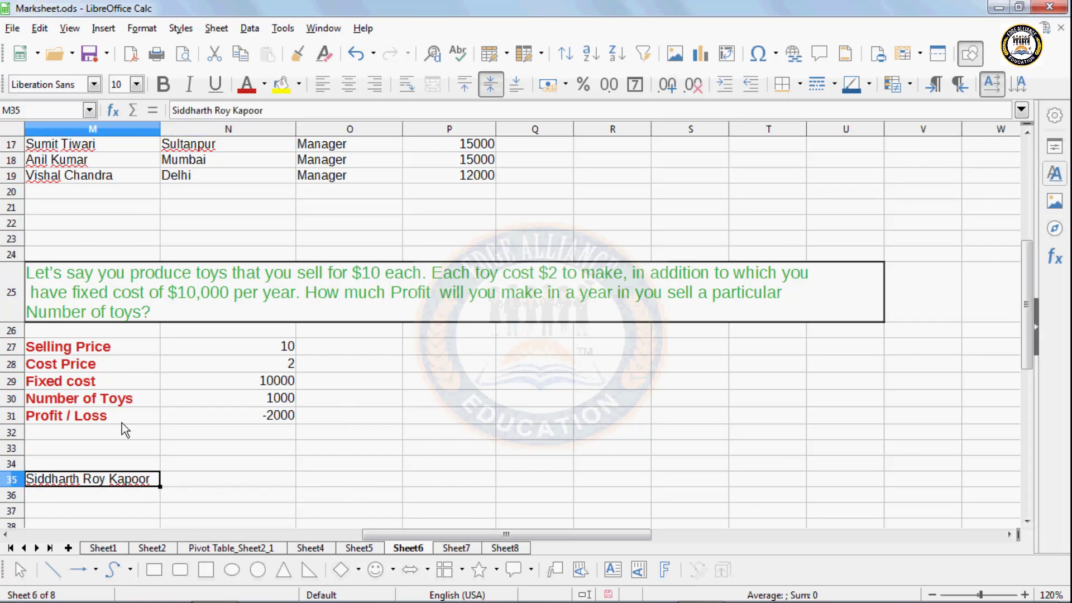
# - Split the name in M35 across M35:O35 with Text to Columns using the Space separator
pyautogui.click(250, 28)
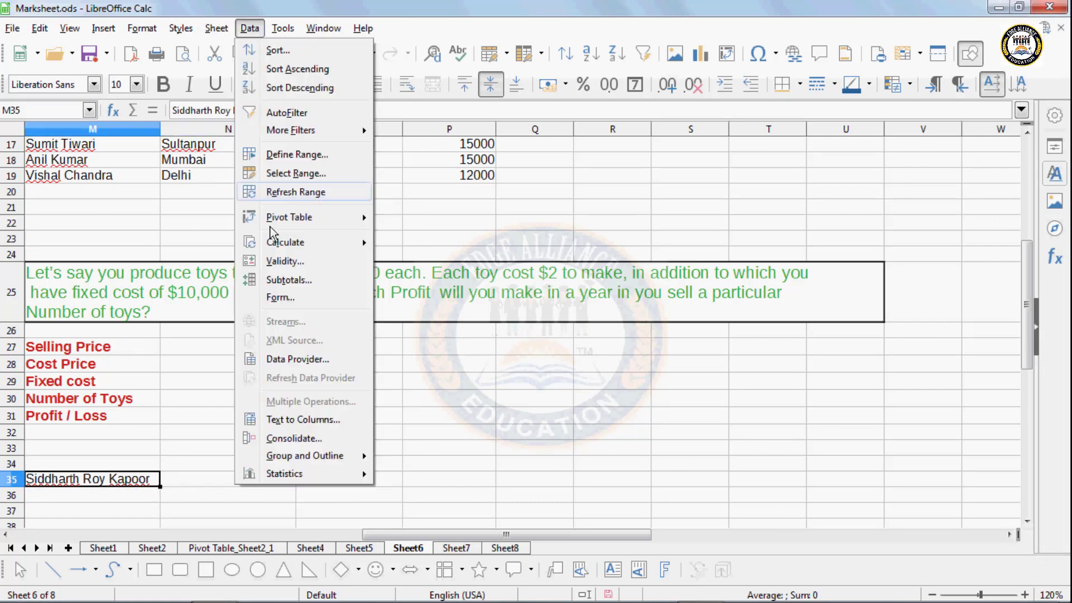
pyautogui.click(276, 419)
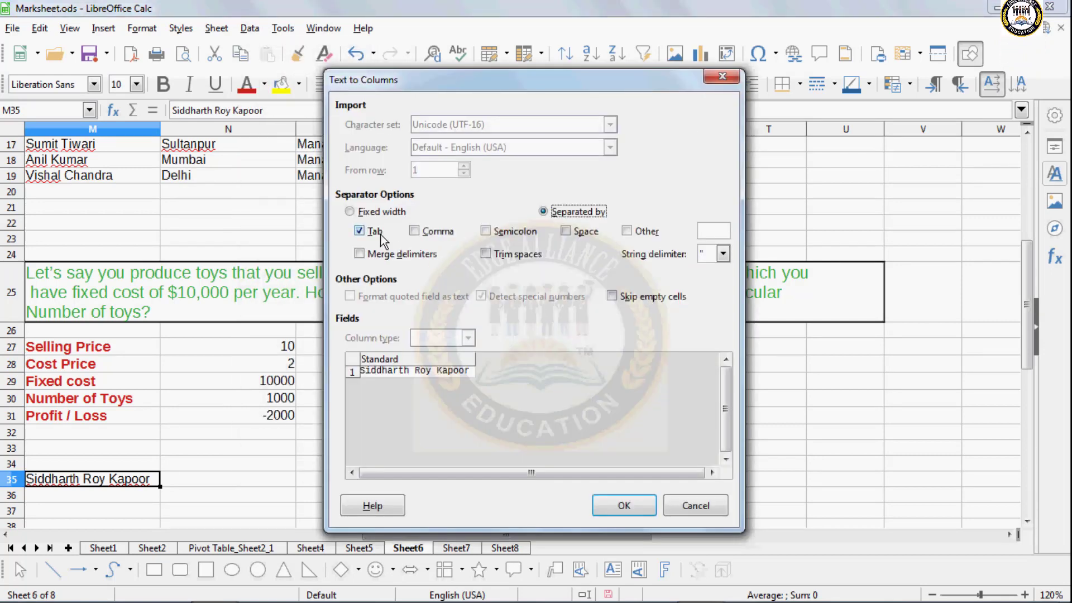
pyautogui.click(414, 231)
pyautogui.click(415, 232)
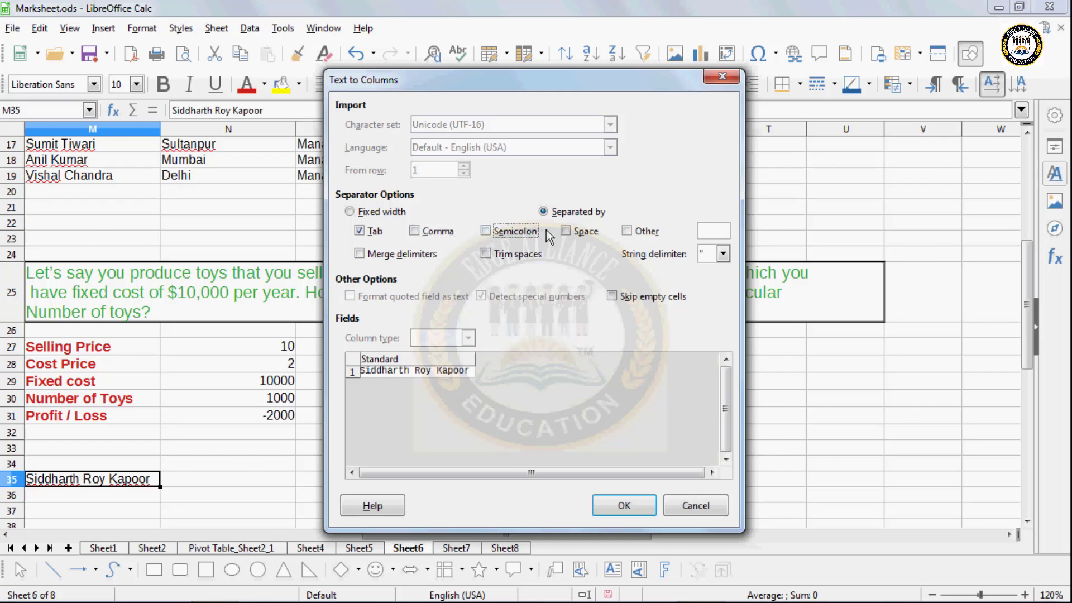
pyautogui.click(566, 231)
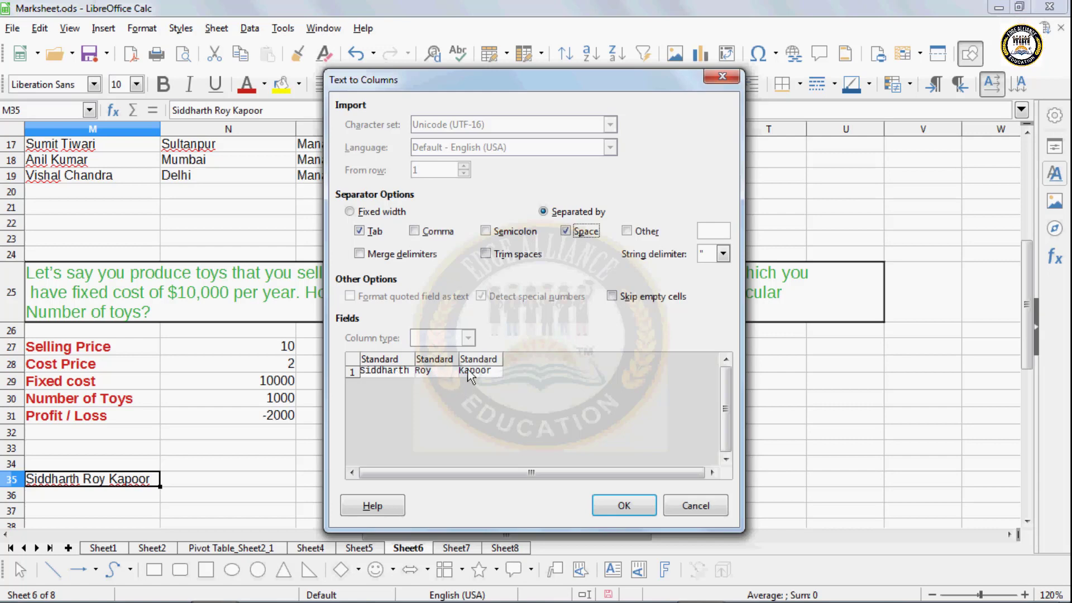
pyautogui.click(620, 507)
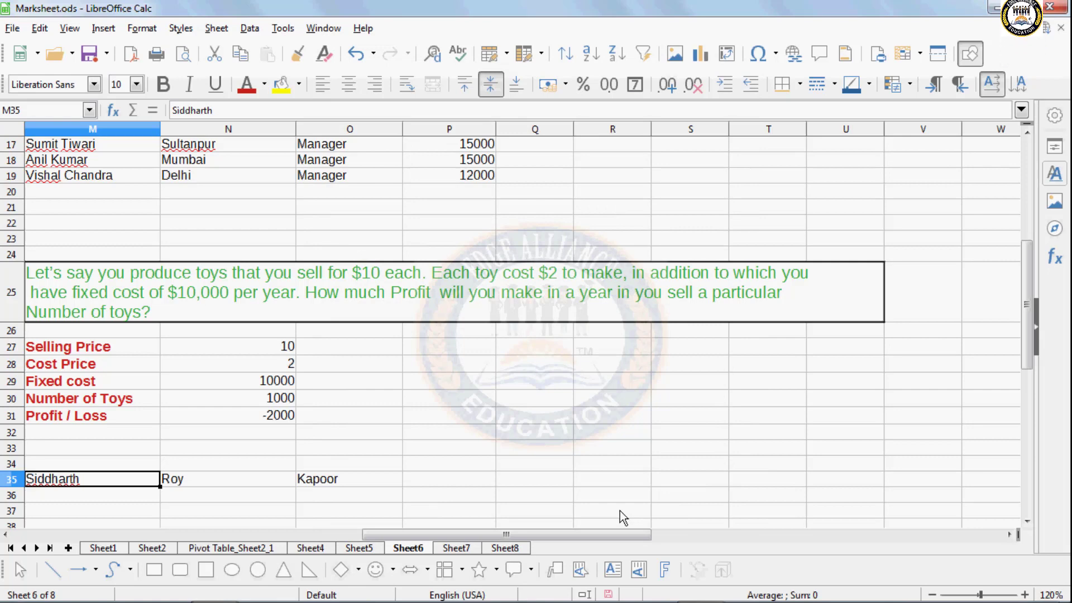
# - Enter 'Name, Hindi, English' in M37 and reselect the cell to check it
pyautogui.click(65, 511)
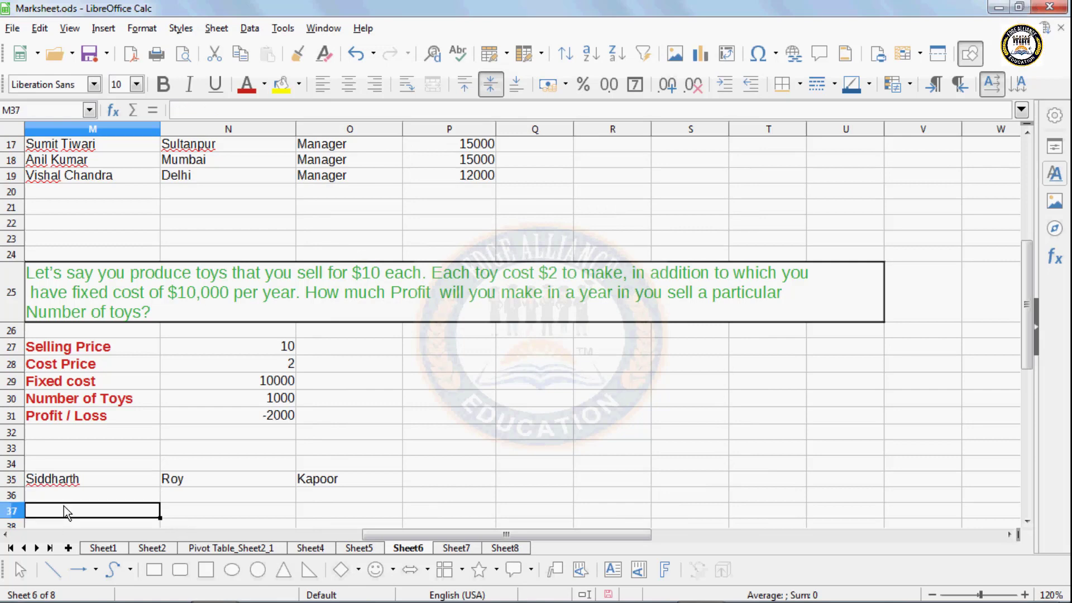
pyautogui.scroll(-1, 64, 505)
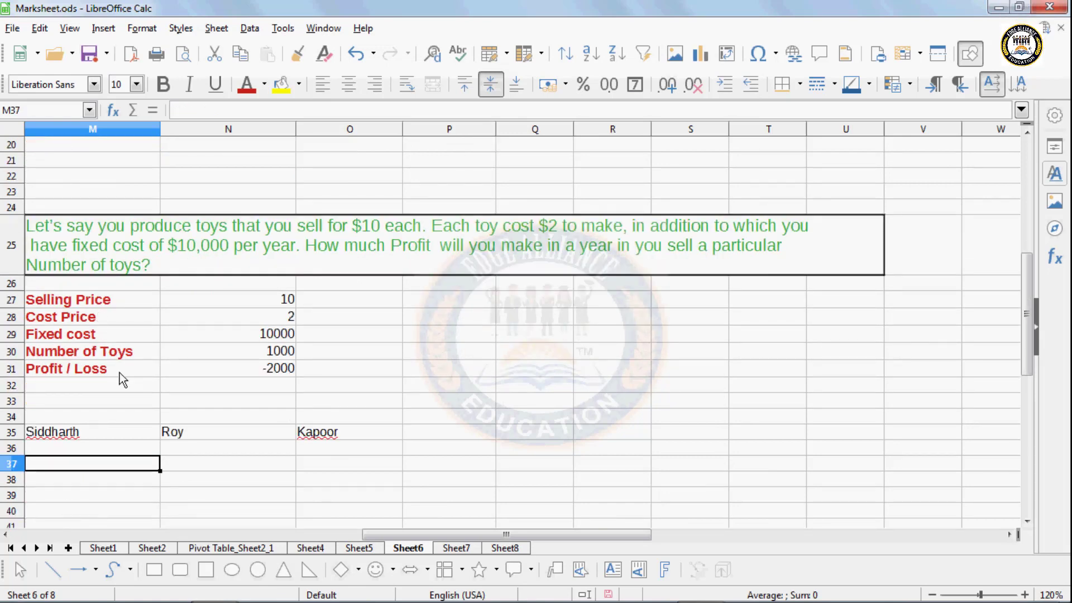
pyautogui.write('H')
pyautogui.press('BackSpace')
pyautogui.press('BackSpace')
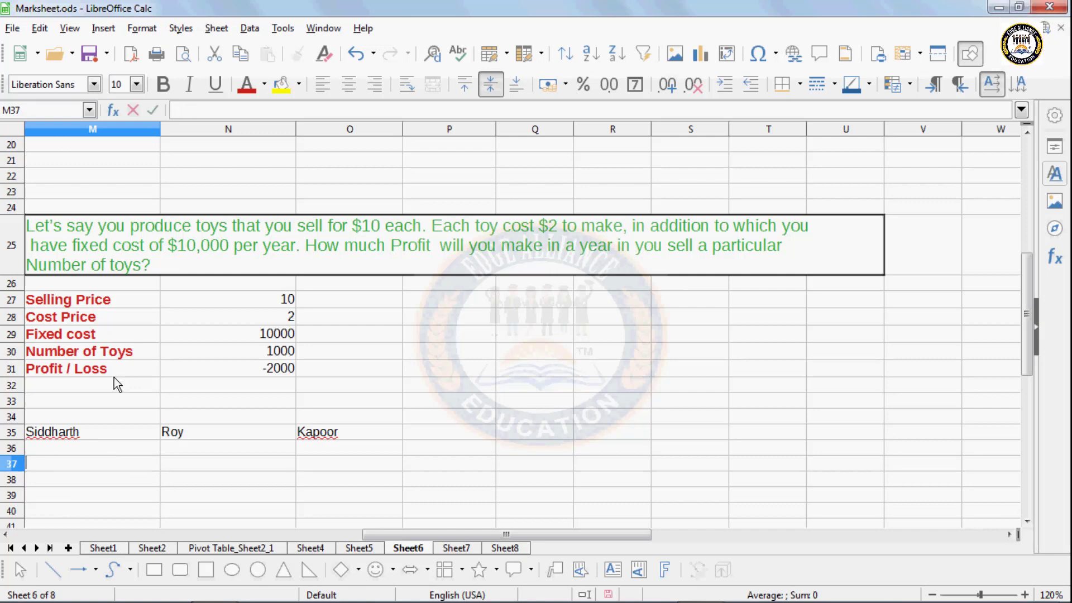
pyautogui.write('Namr')
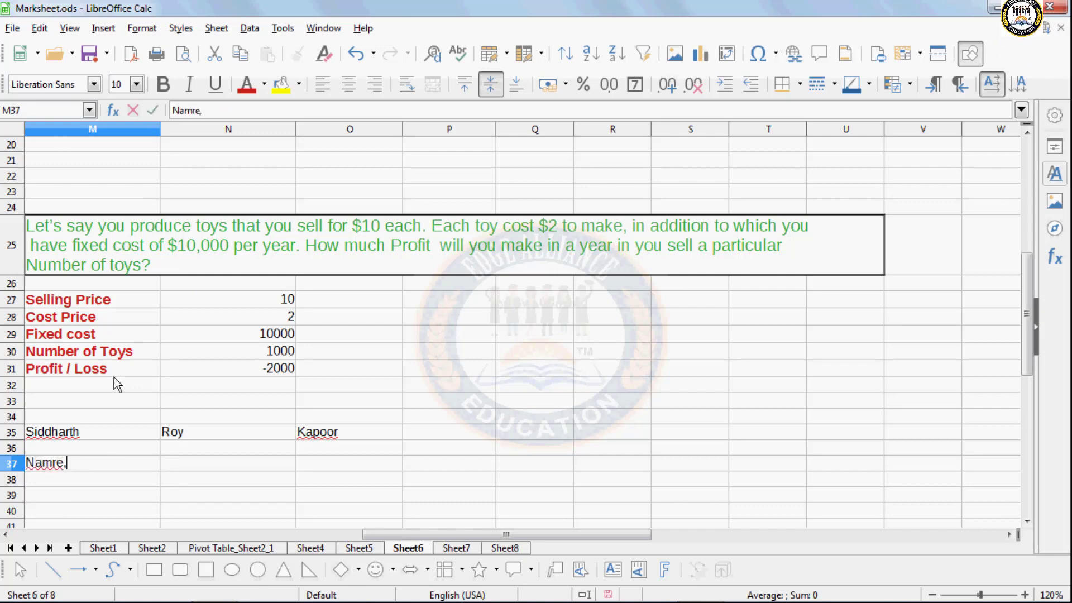
pyautogui.press('BackSpace')
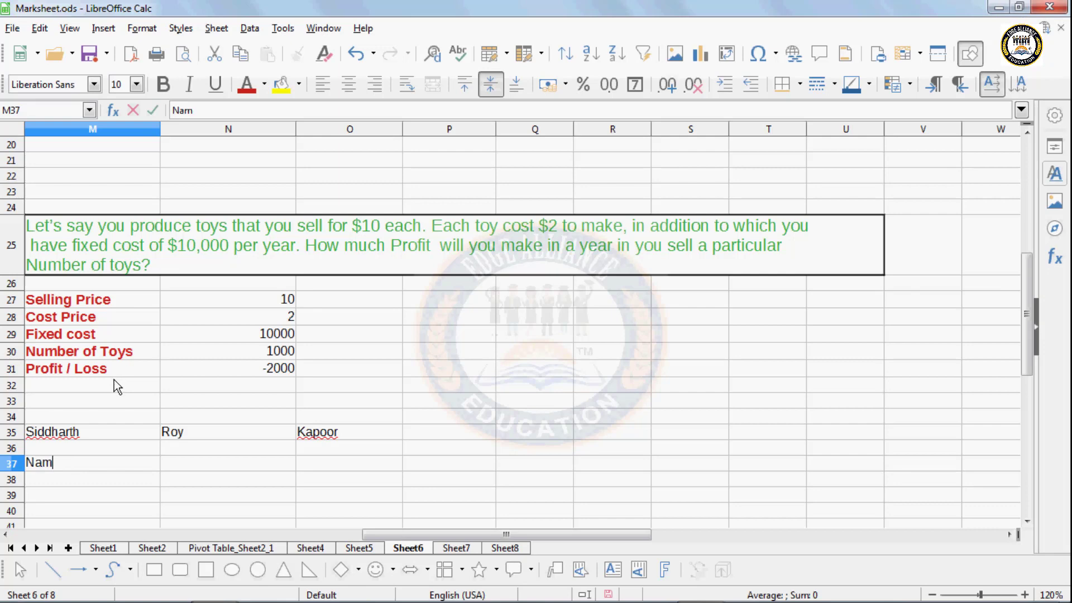
pyautogui.write(',')
pyautogui.press('BackSpace')
pyautogui.write('e,H')
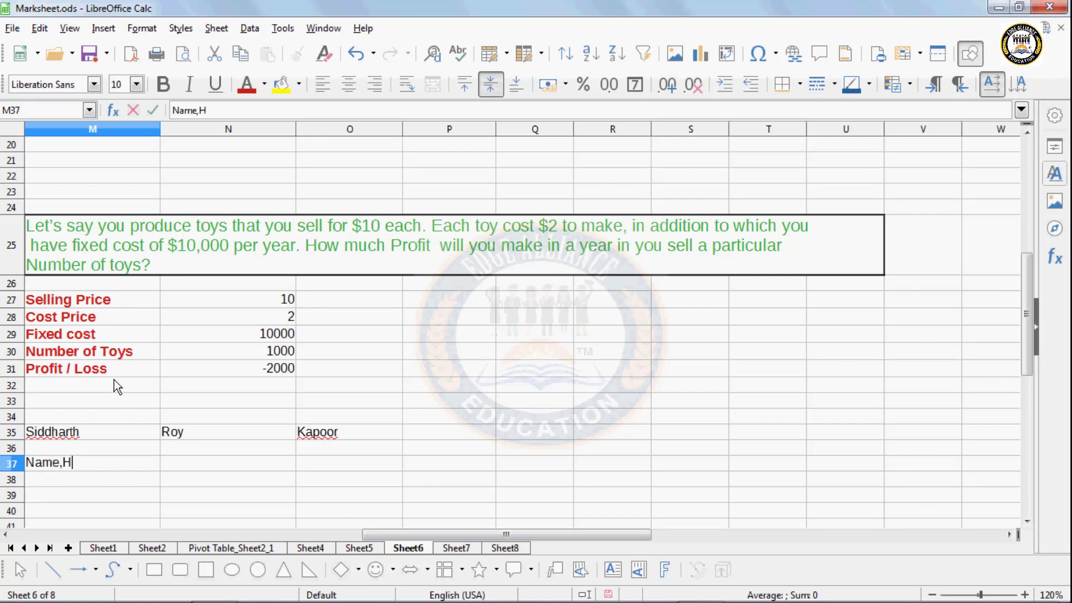
pyautogui.press('BackSpace')
pyautogui.write('Hi')
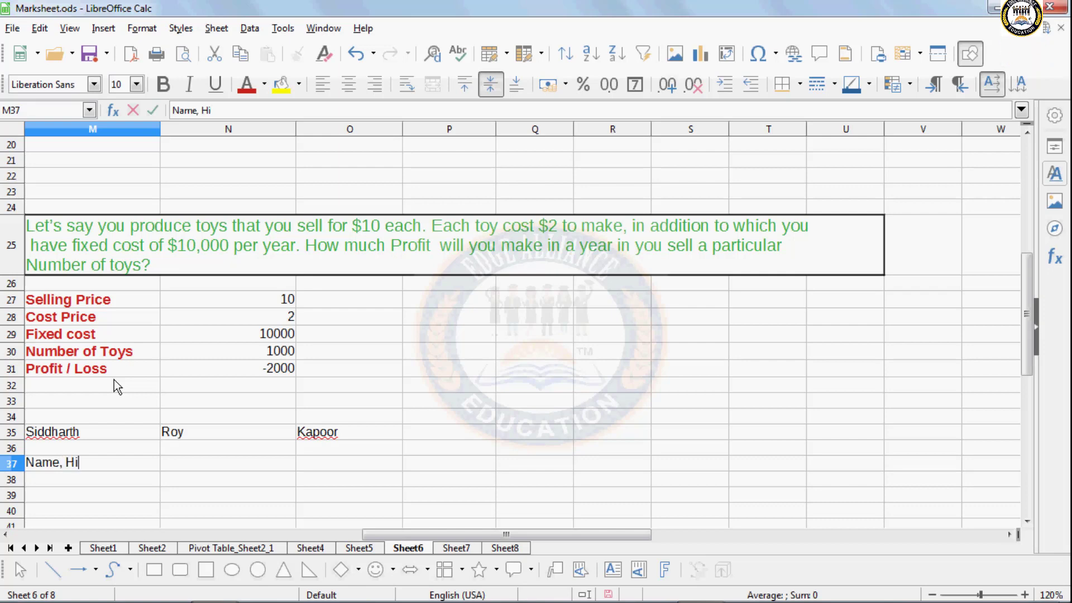
pyautogui.write('ndi, english')
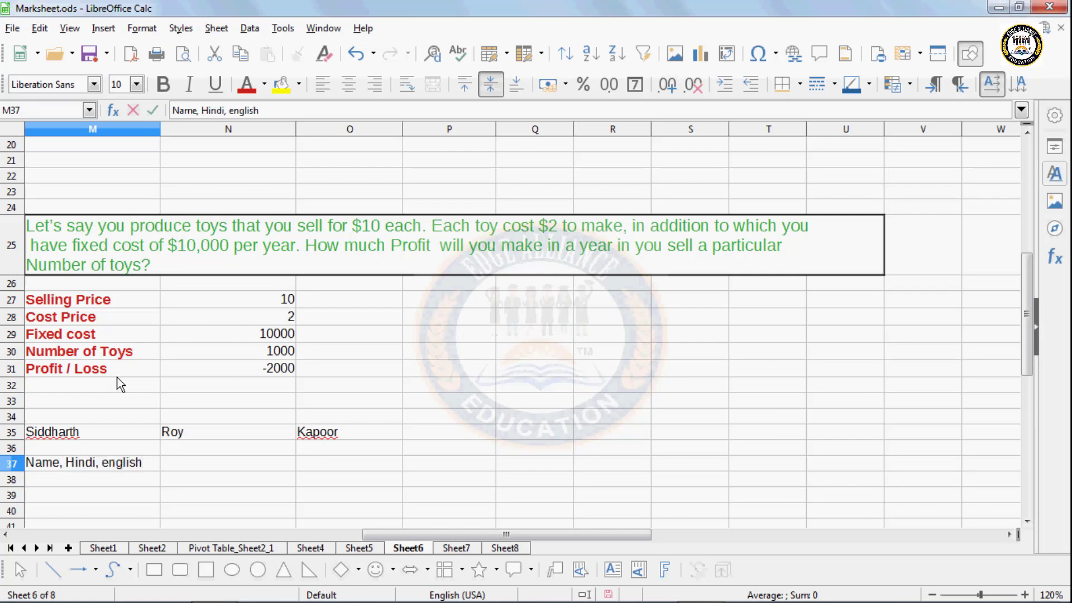
pyautogui.press('BackSpace')
pyautogui.press('BackSpace')
pyautogui.press('BackSpace')
pyautogui.write('E')
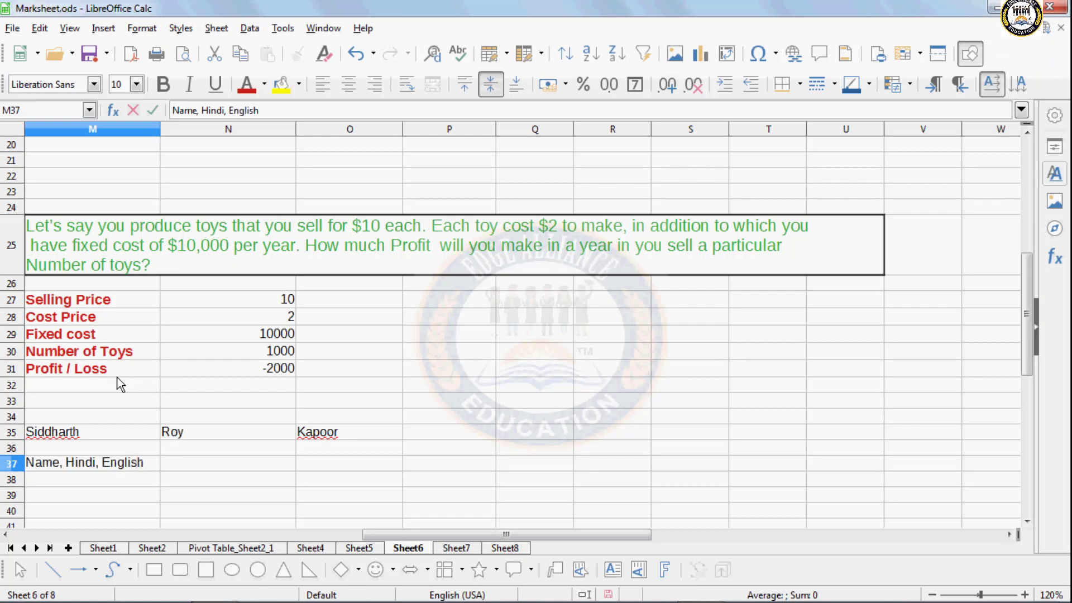
pyautogui.click(101, 506)
pyautogui.click(96, 479)
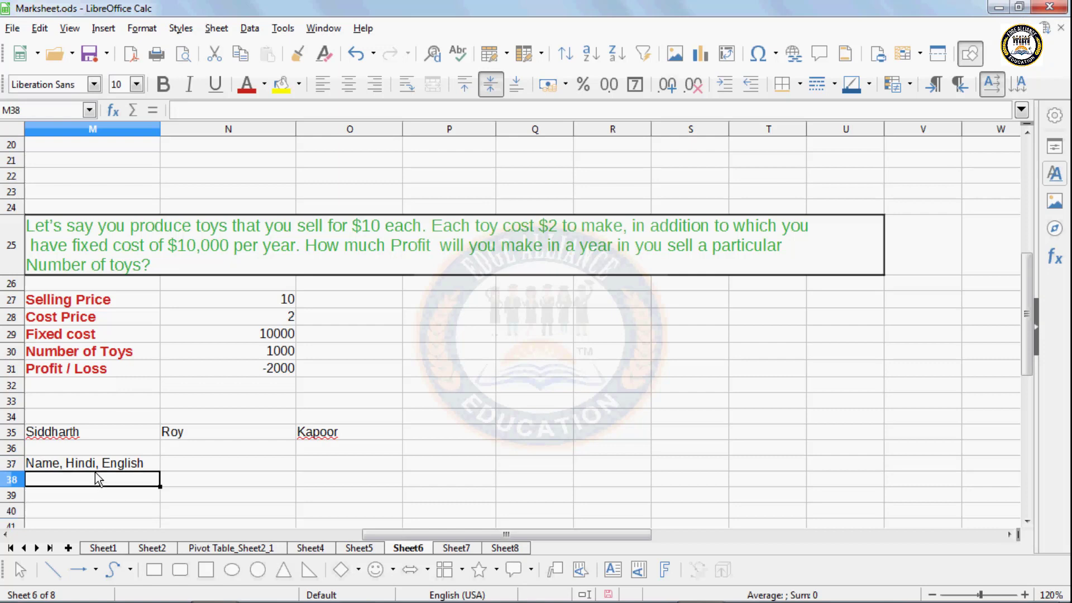
pyautogui.click(95, 462)
# - Split M37 at spaces only with Text to Columns, giving 'Name,', 'Hindi,' and 'English'
pyautogui.click(249, 29)
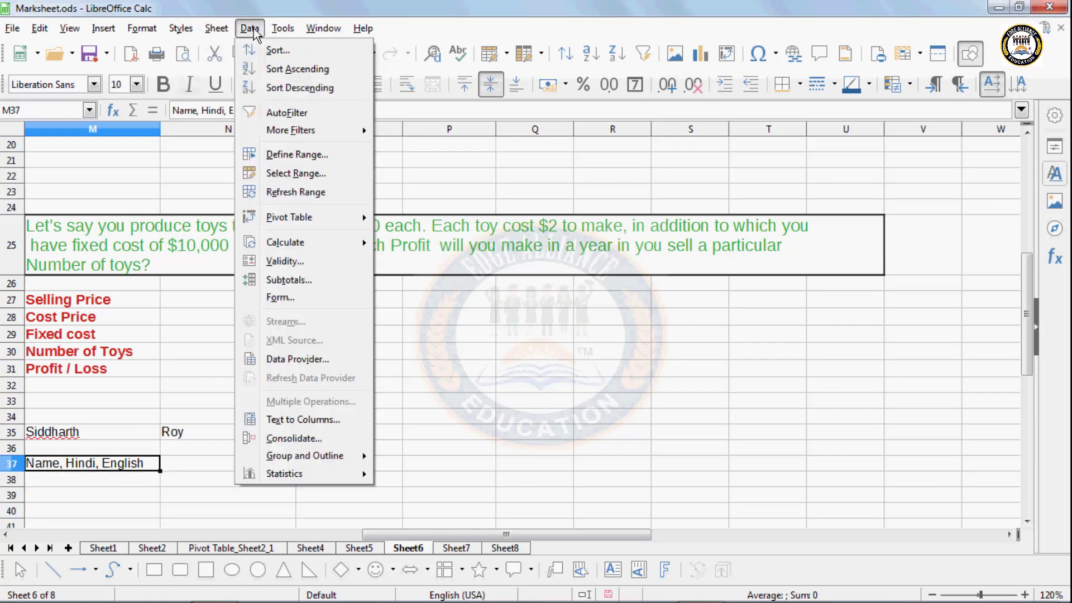
pyautogui.click(301, 420)
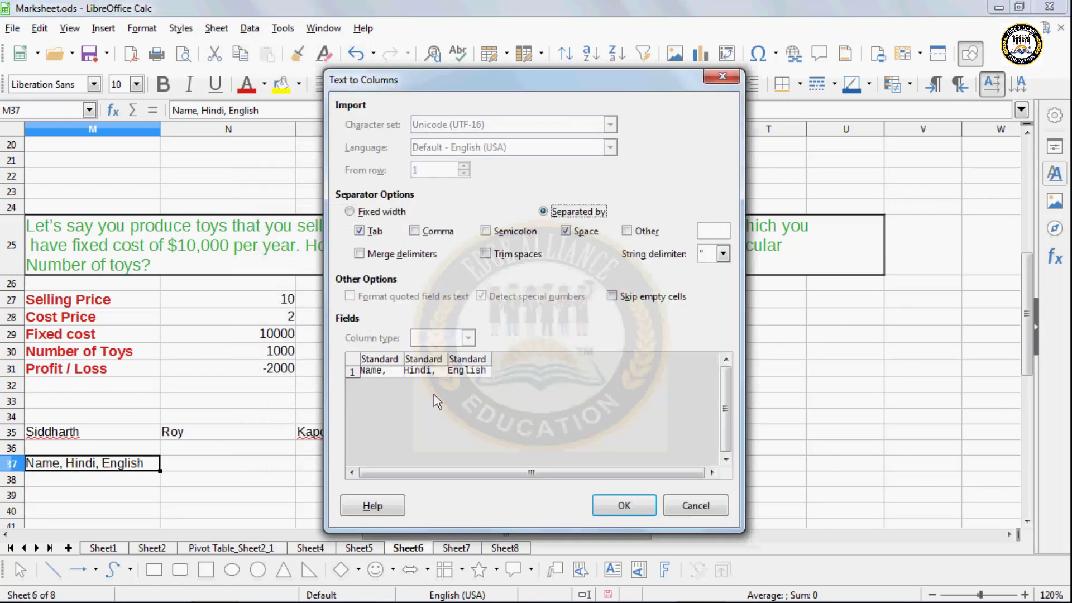
pyautogui.click(415, 231)
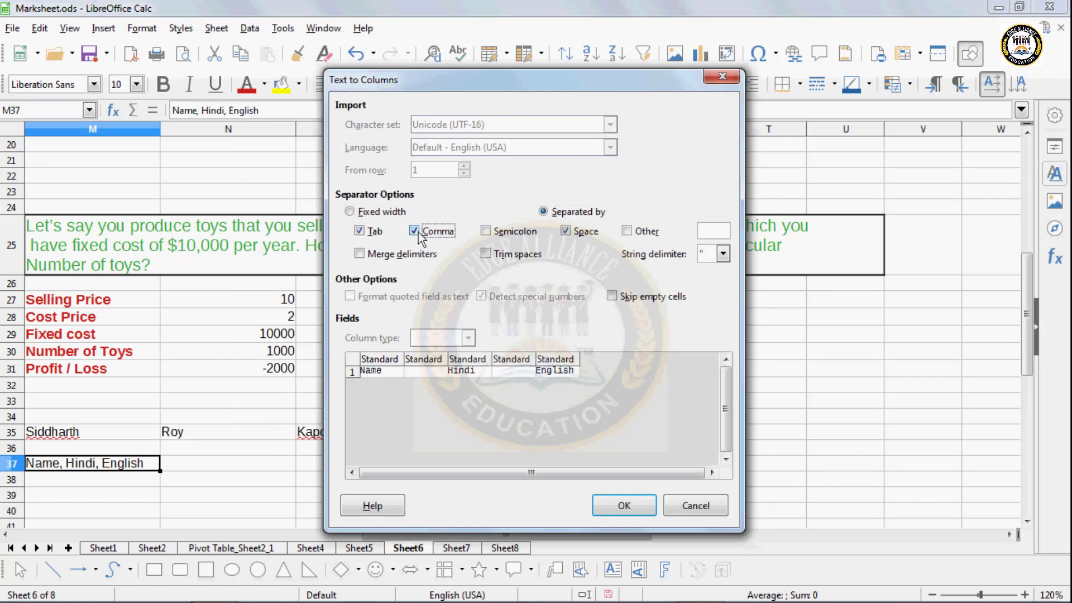
pyautogui.click(416, 232)
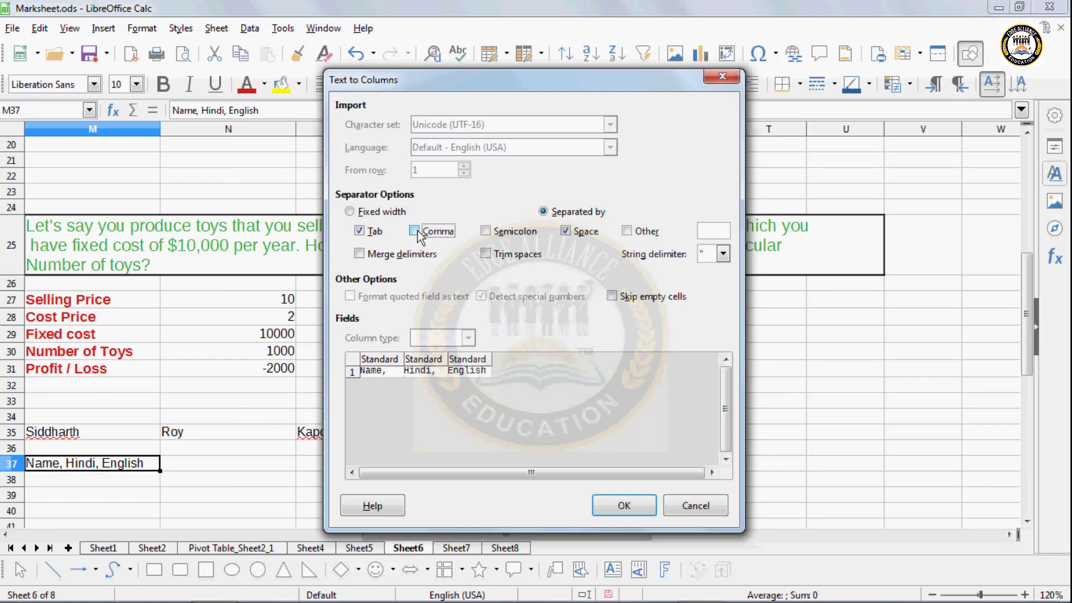
pyautogui.click(600, 498)
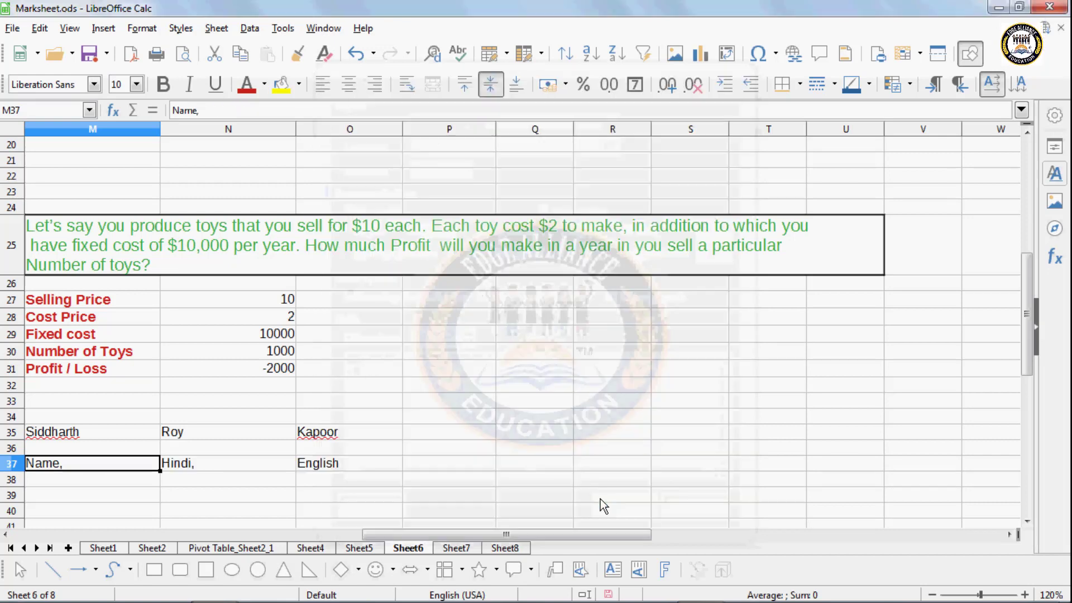
pyautogui.click(219, 477)
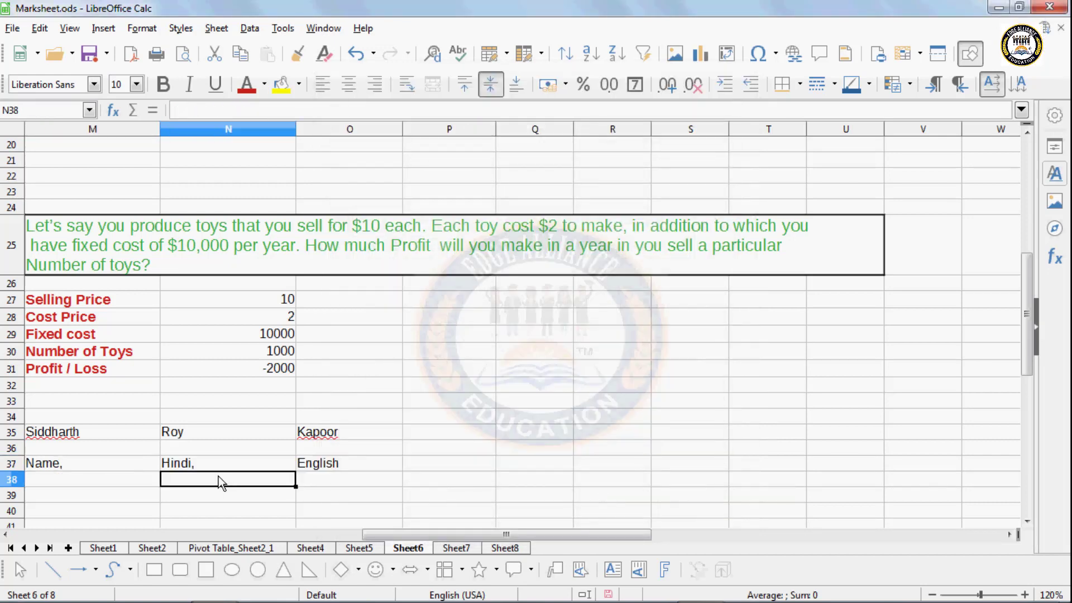
# - Browse the Data menu's Group and Outline options without choosing anything
pyautogui.click(119, 487)
pyautogui.click(249, 29)
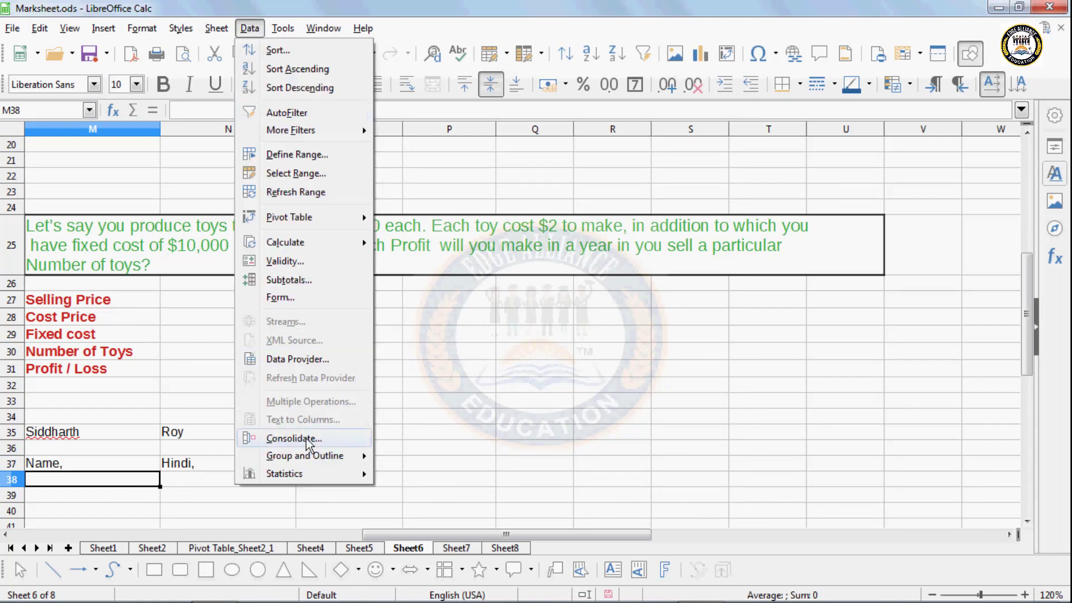
pyautogui.moveTo(309, 457)
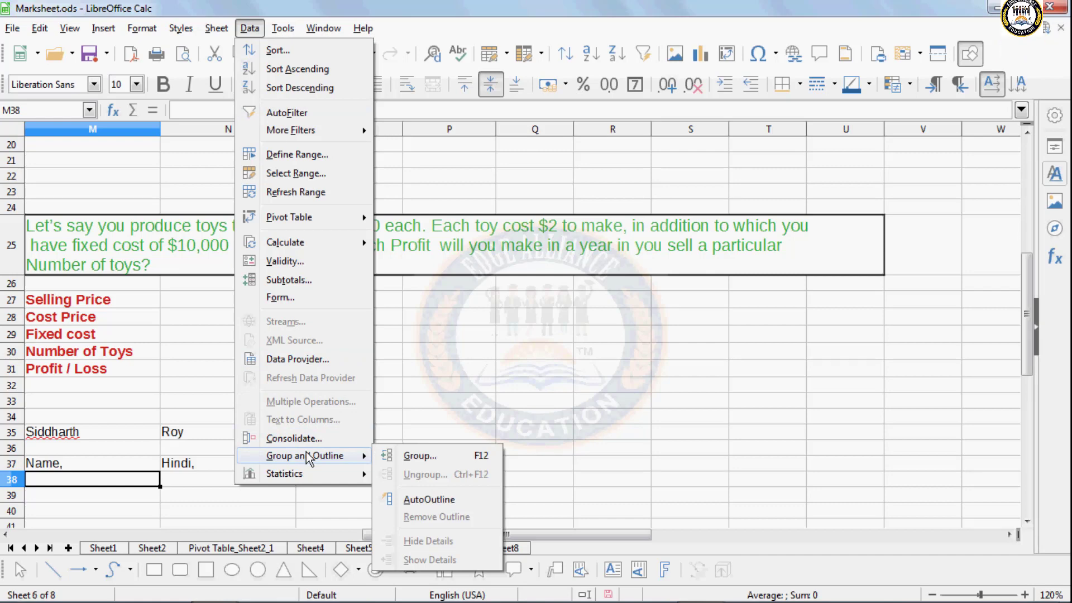
pyautogui.click(424, 382)
pyautogui.scroll(6, 424, 381)
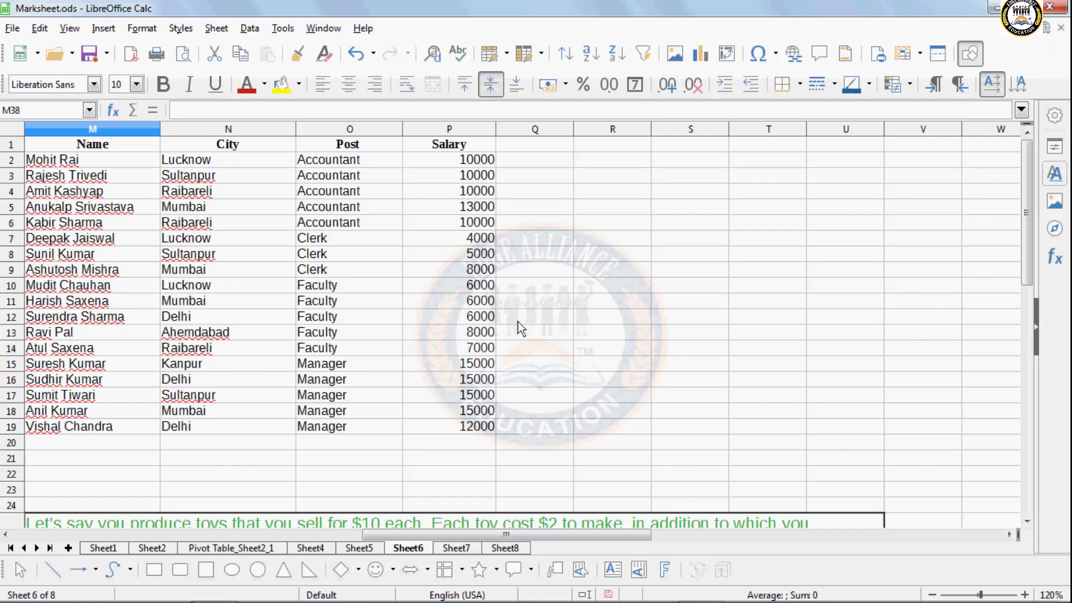
# - Group the Accountant rows M2:P6 as rows, then collapse and re-expand the group
pyautogui.moveTo(156, 163); pyautogui.dragTo(440, 222)
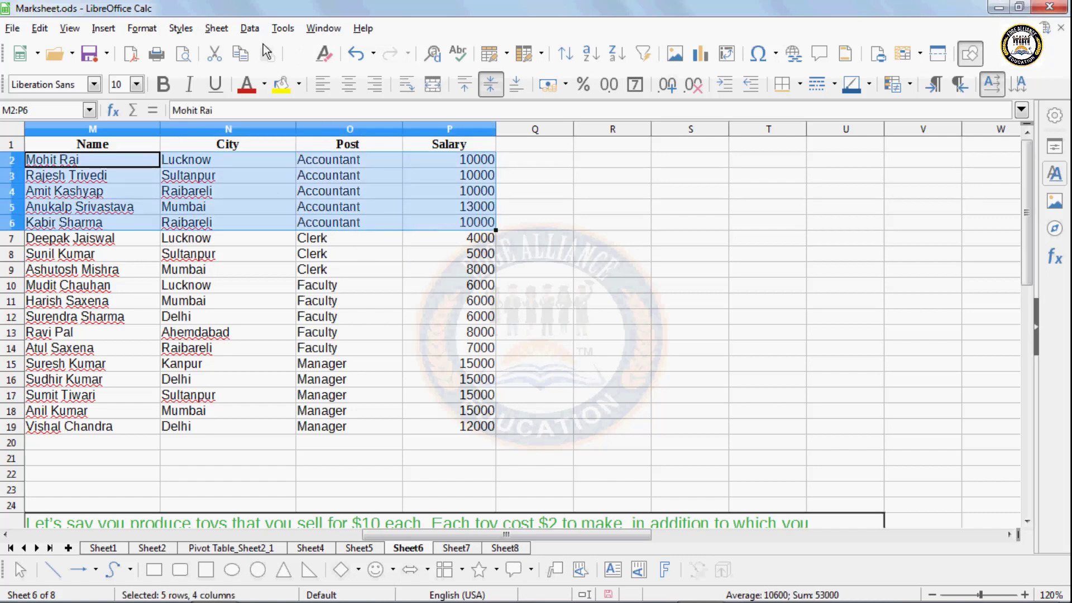
pyautogui.click(249, 29)
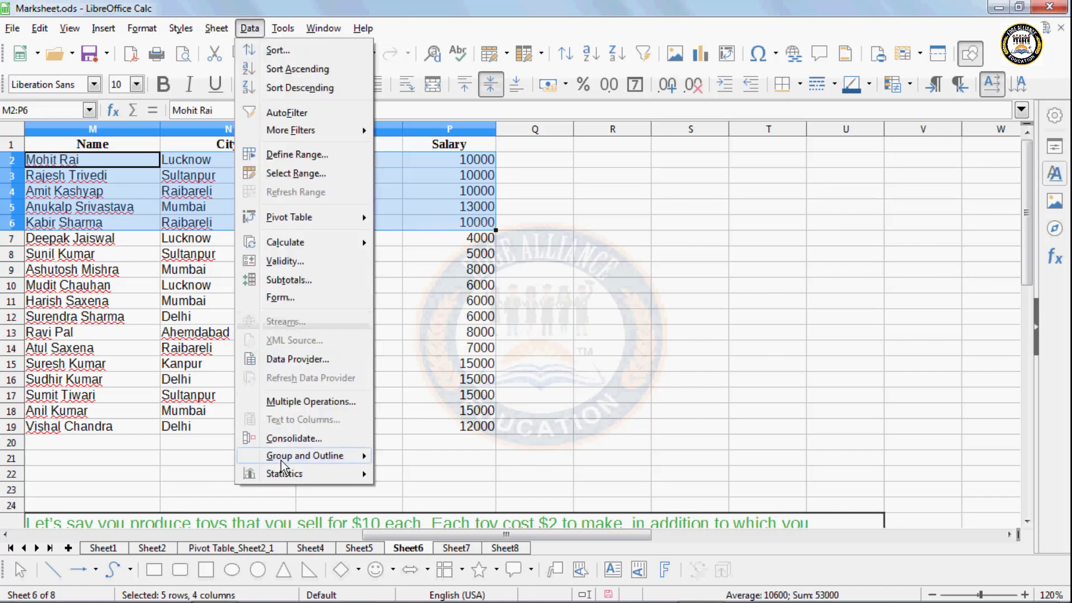
pyautogui.moveTo(285, 462)
pyautogui.click(418, 457)
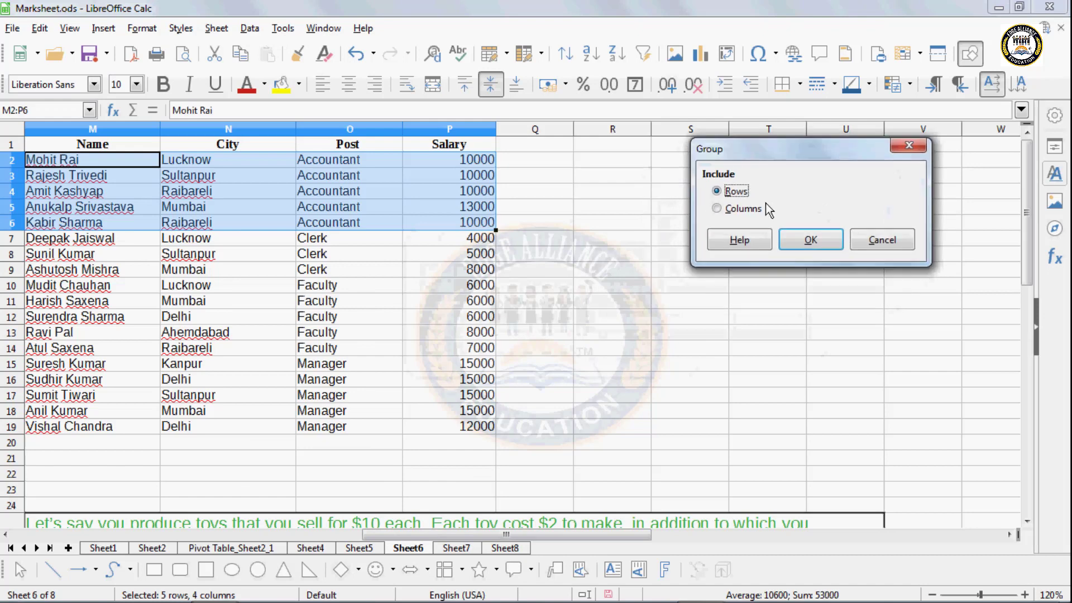
pyautogui.click(778, 274)
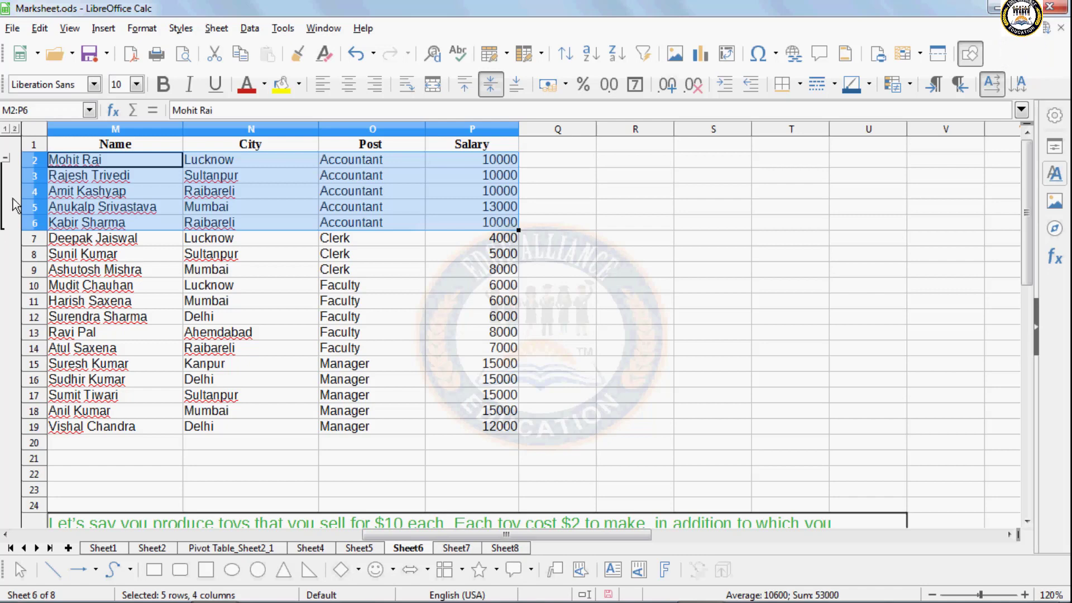
pyautogui.click(7, 158)
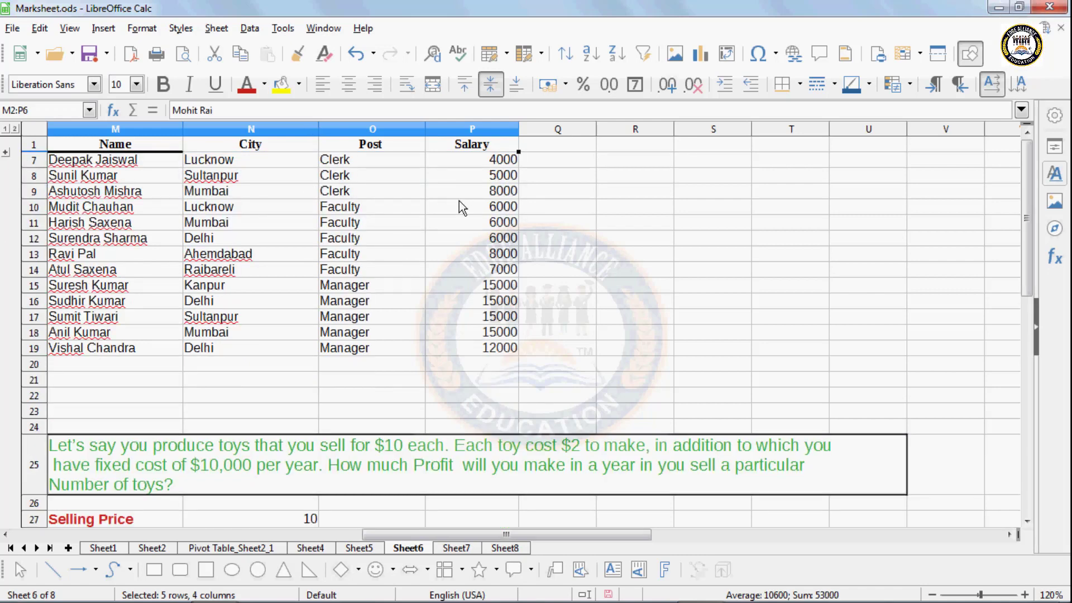
pyautogui.click(6, 154)
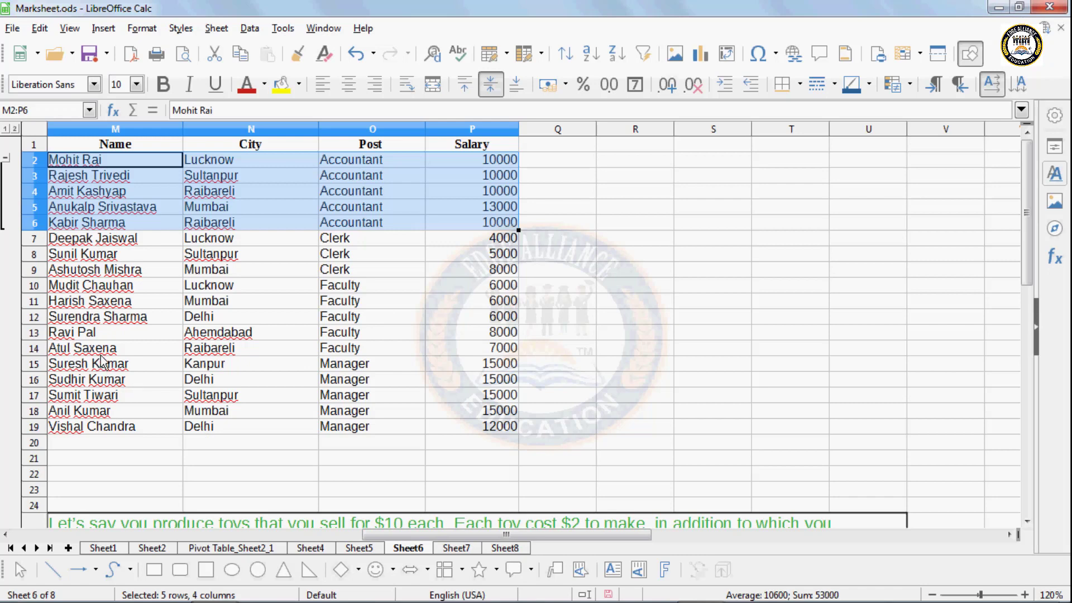
# - Group the Manager rows 15–19, then collapse and re-expand the group
pyautogui.moveTo(102, 364); pyautogui.dragTo(479, 429)
pyautogui.click(282, 28)
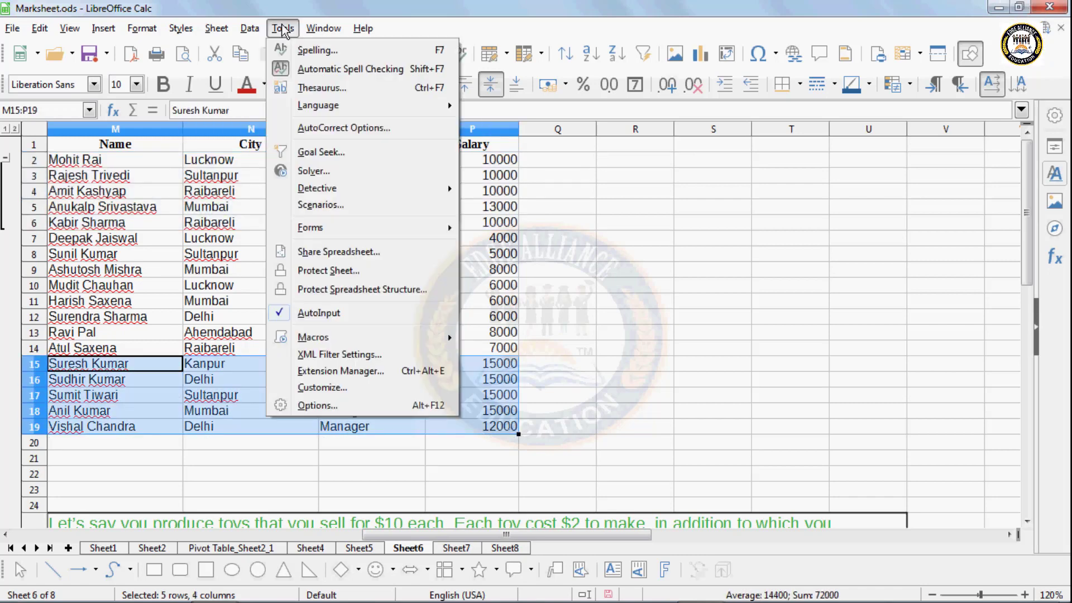
pyautogui.moveTo(250, 28)
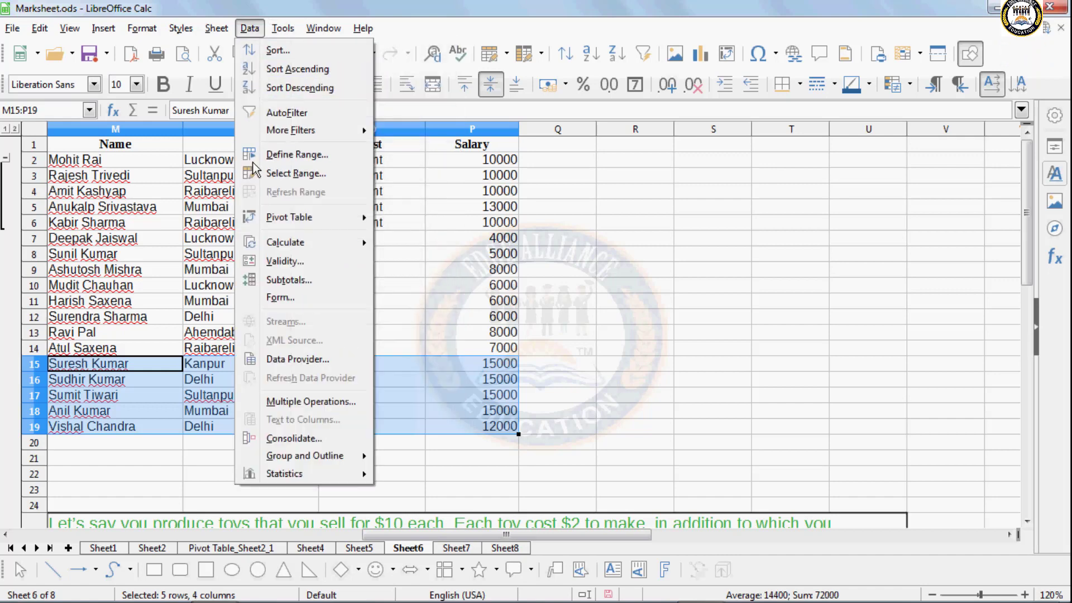
pyautogui.moveTo(300, 457)
pyautogui.click(413, 455)
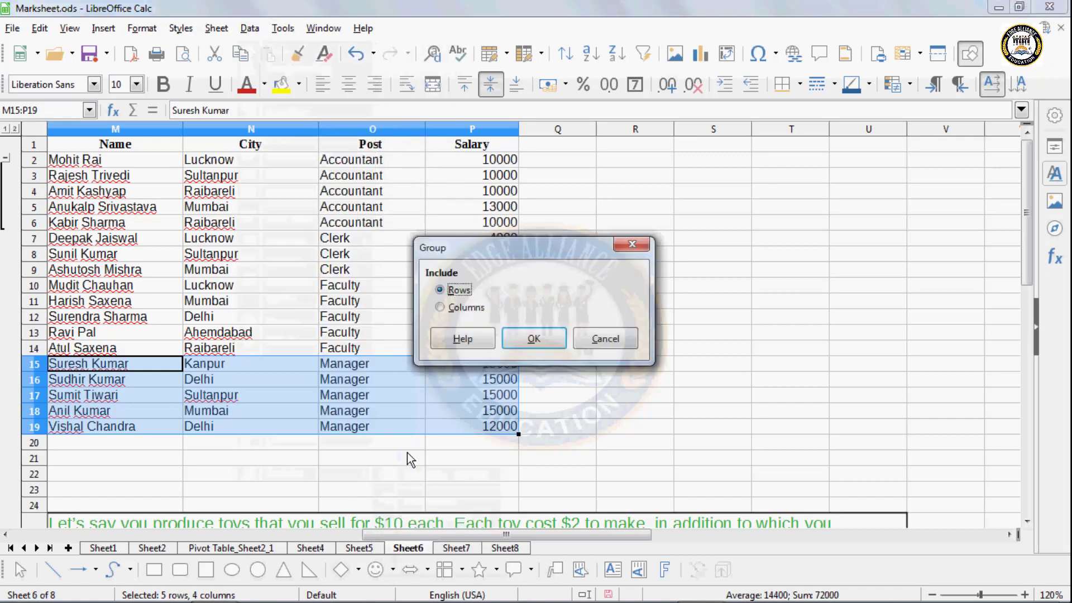
pyautogui.click(532, 338)
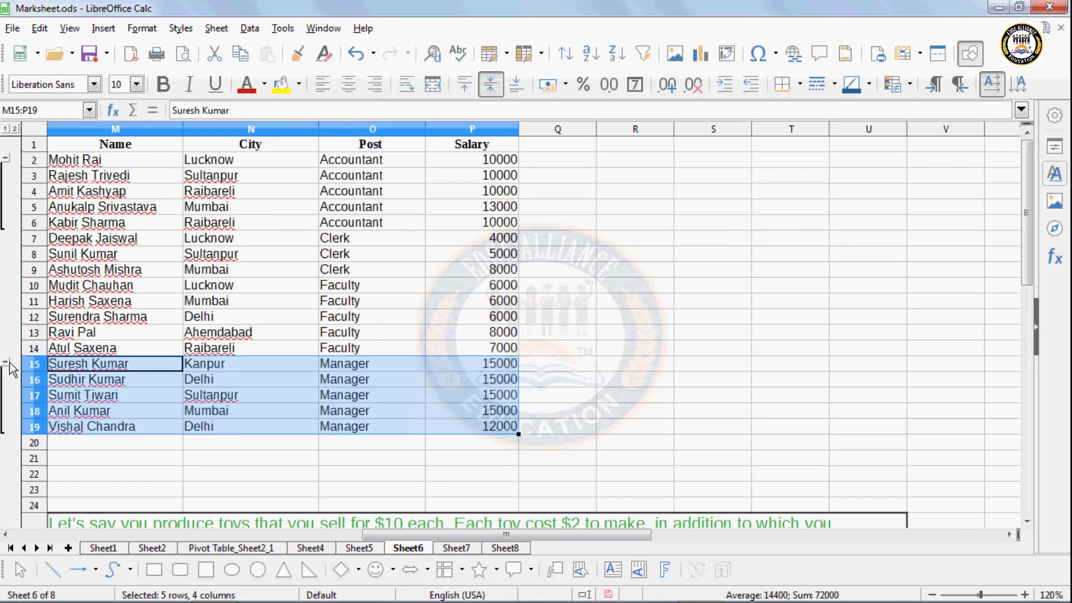
pyautogui.click(6, 362)
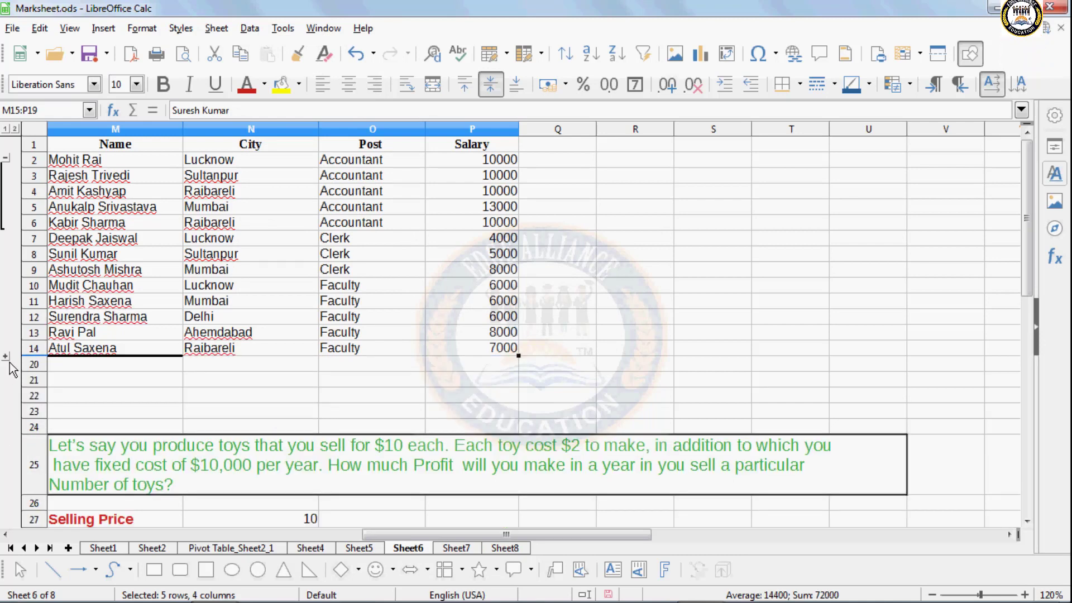
pyautogui.click(6, 357)
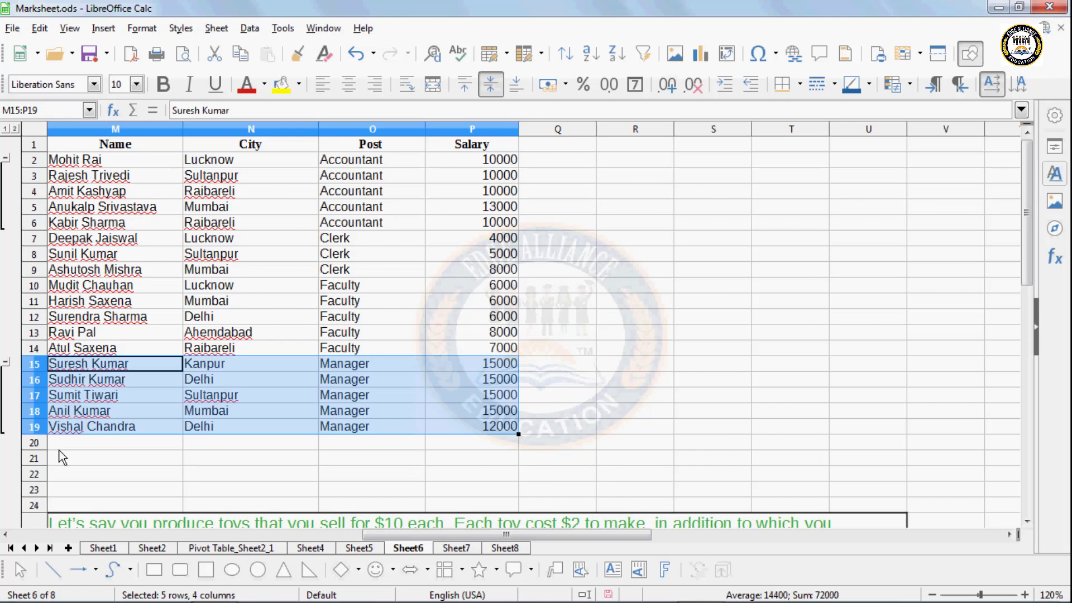
# - Hide and then show the details of rows 15–19 via Group and Outline
pyautogui.click(251, 29)
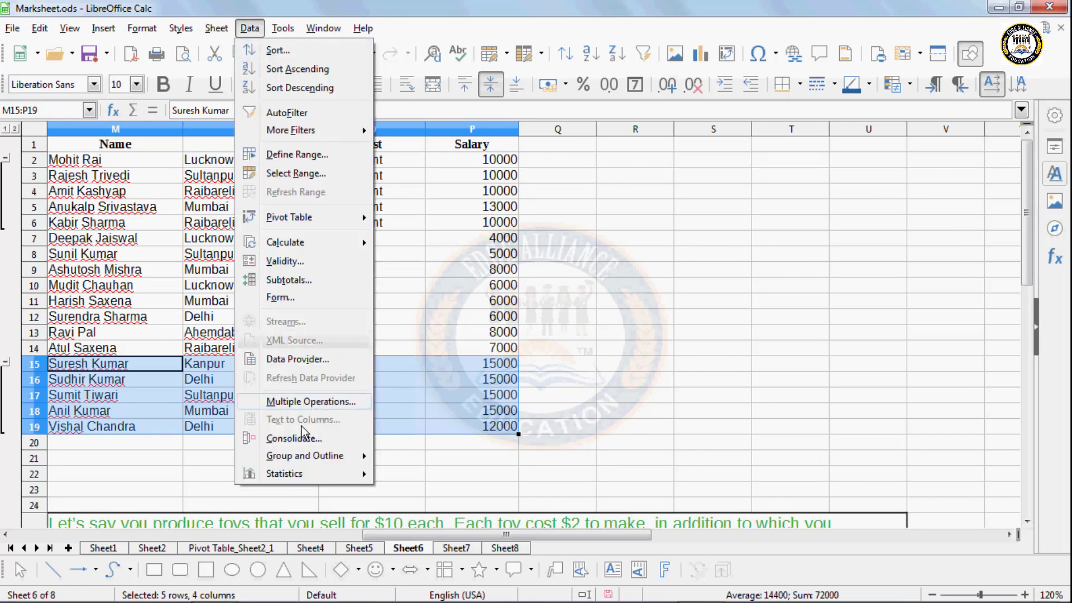
pyautogui.moveTo(308, 458)
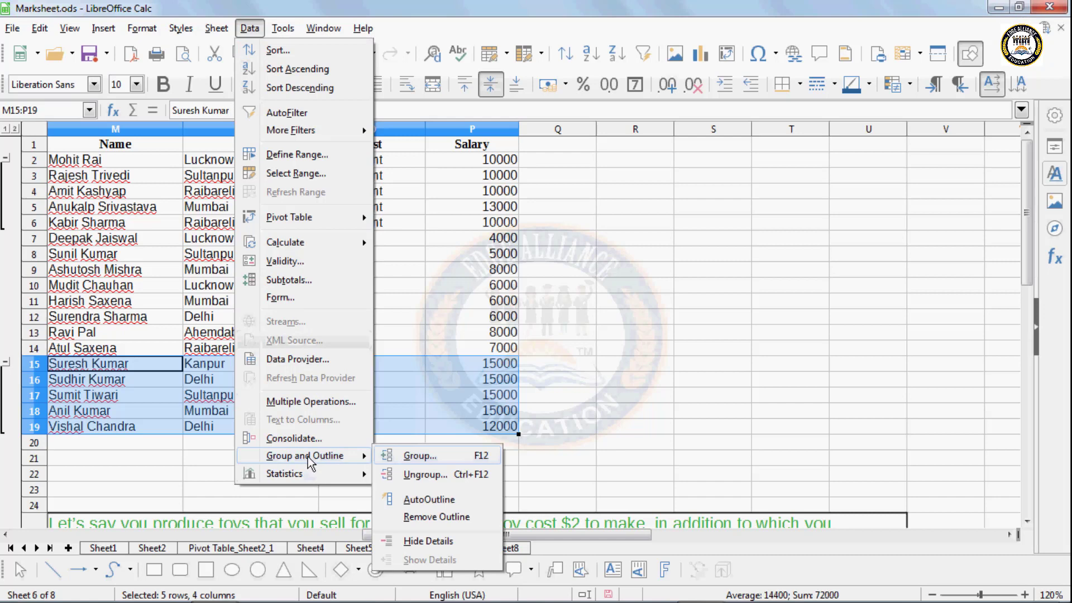
pyautogui.click(438, 541)
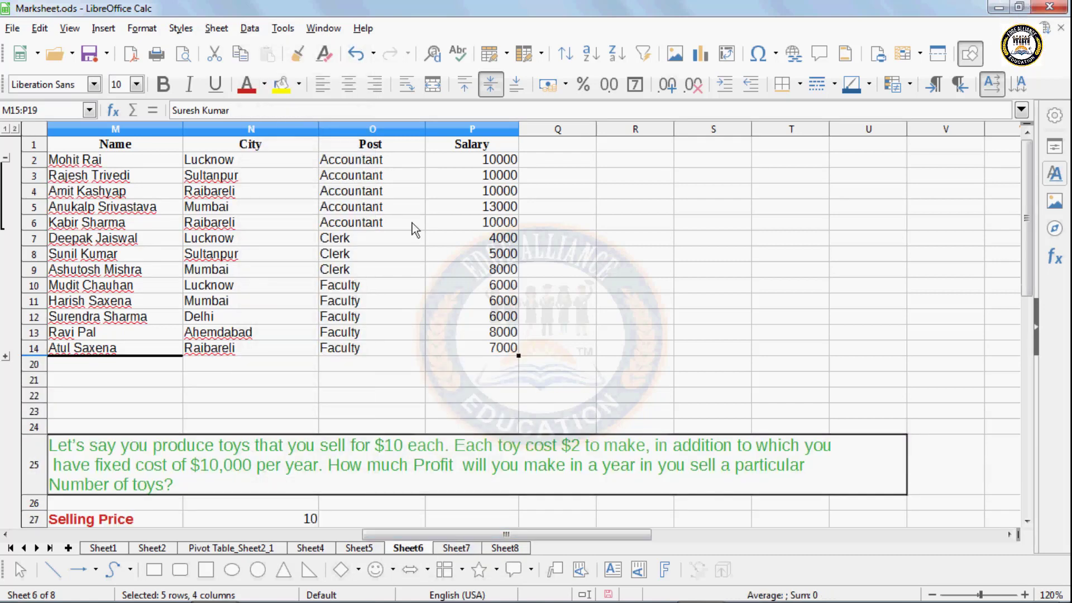
pyautogui.click(249, 28)
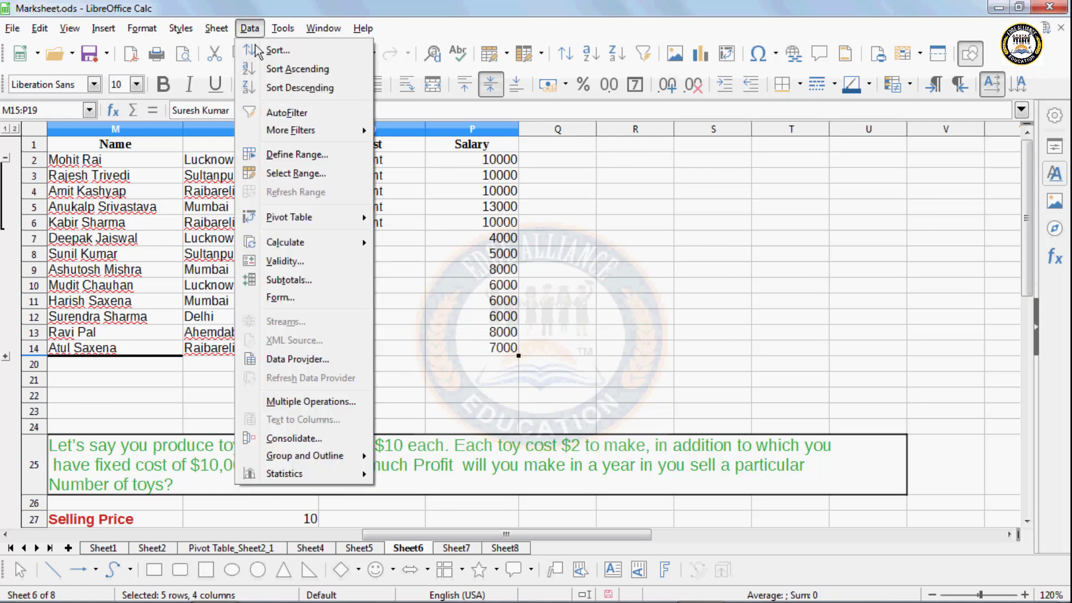
pyautogui.moveTo(311, 458)
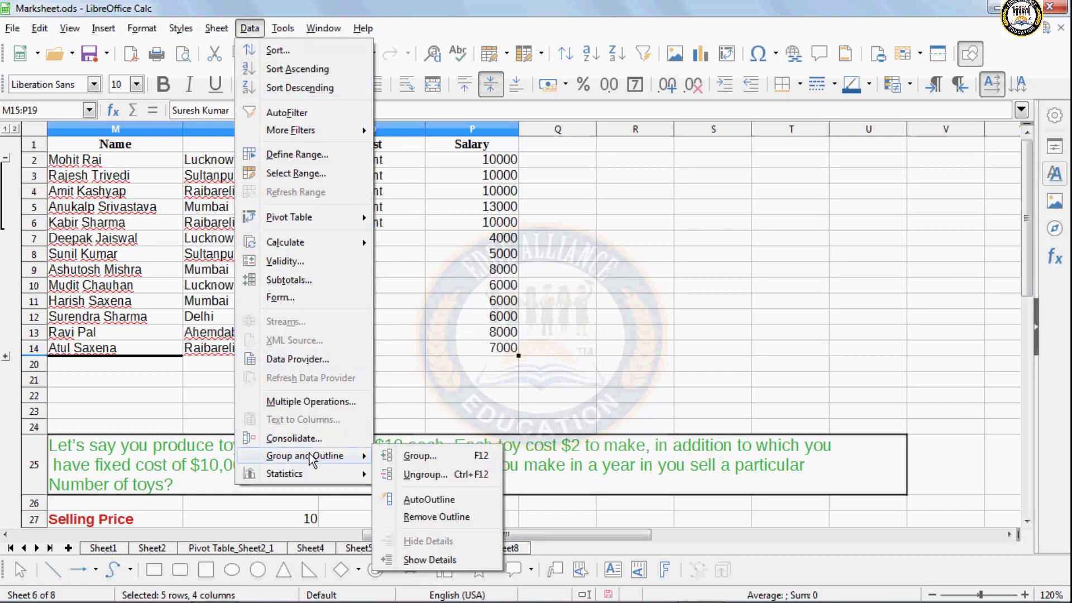
pyautogui.click(436, 555)
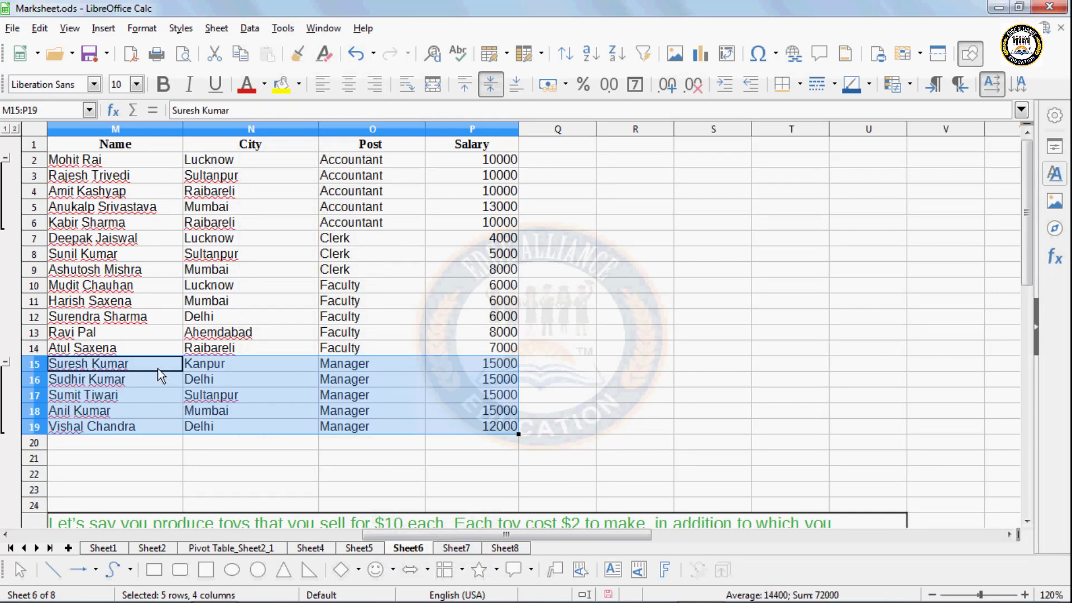
# - Ungroup rows 15–19 and remove the outline from the Accountant rows 2–6
pyautogui.click(246, 27)
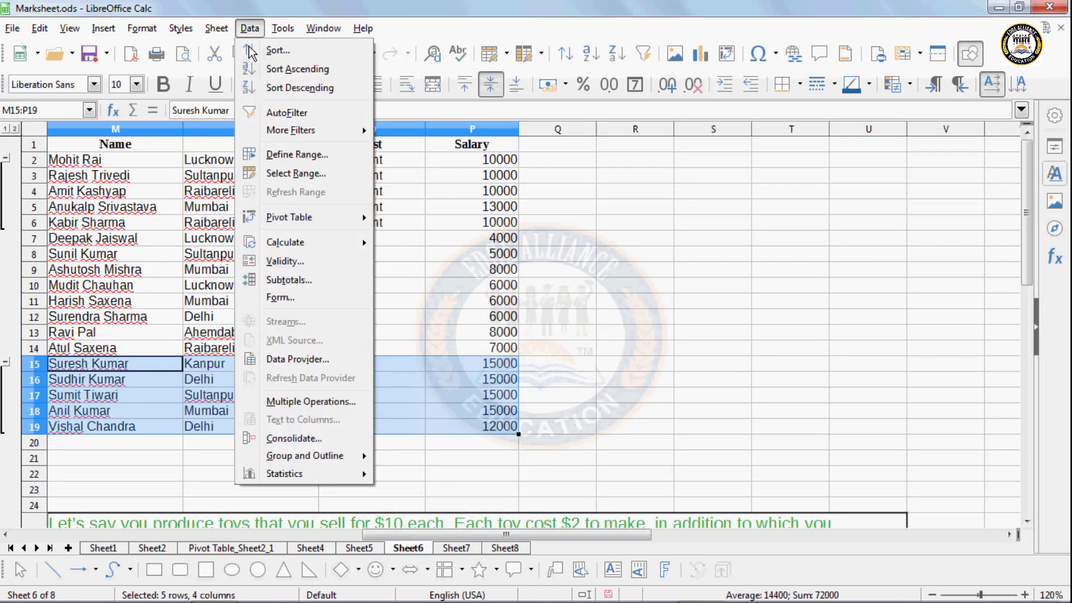
pyautogui.moveTo(335, 458)
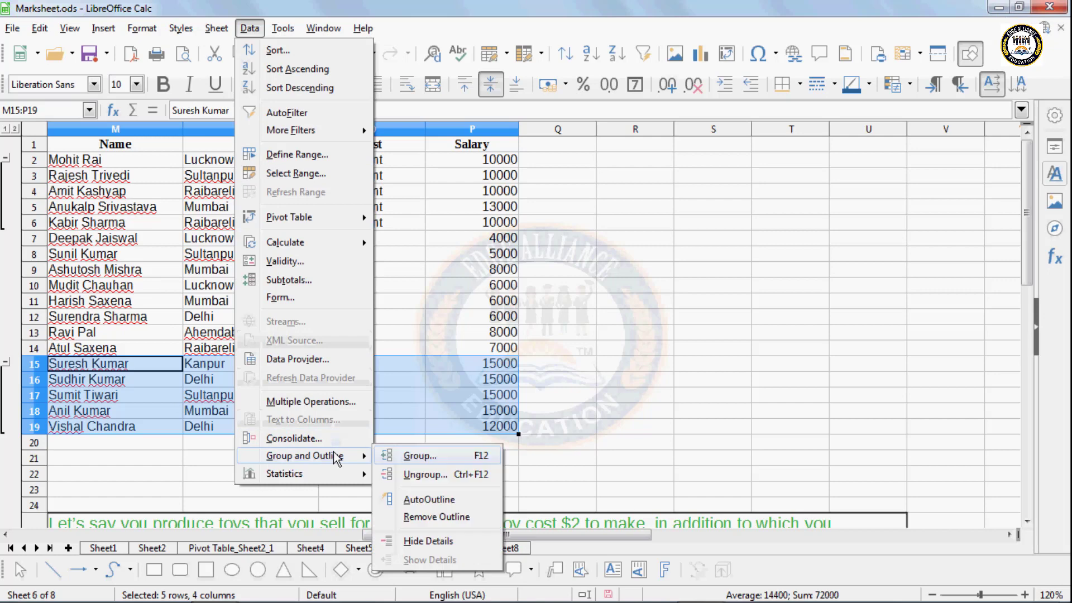
pyautogui.click(406, 473)
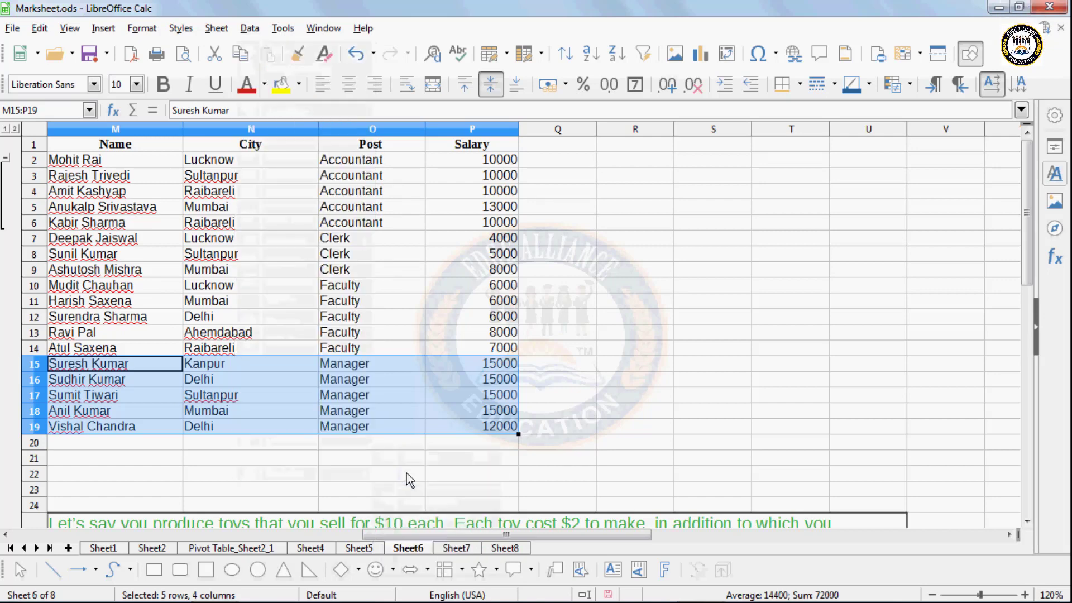
pyautogui.moveTo(75, 161); pyautogui.dragTo(462, 220)
pyautogui.click(250, 28)
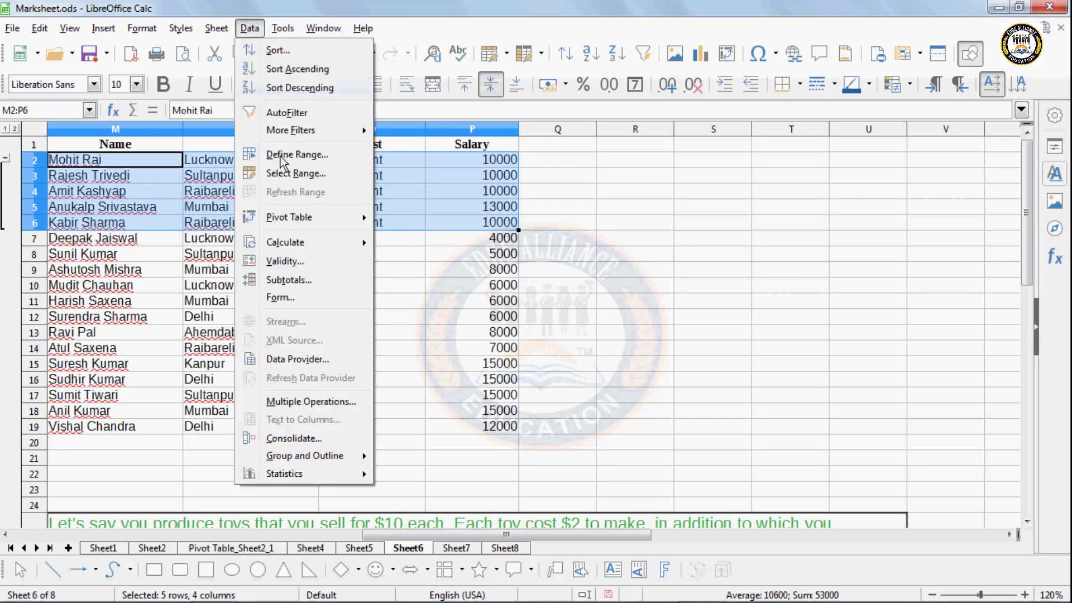
pyautogui.moveTo(306, 455)
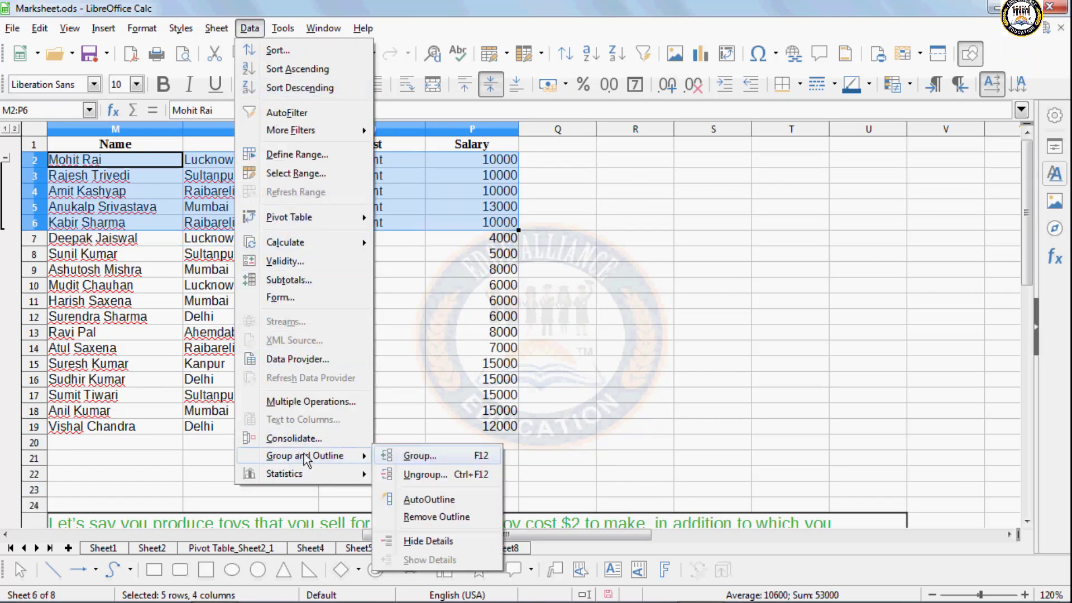
pyautogui.click(415, 518)
pyautogui.click(215, 316)
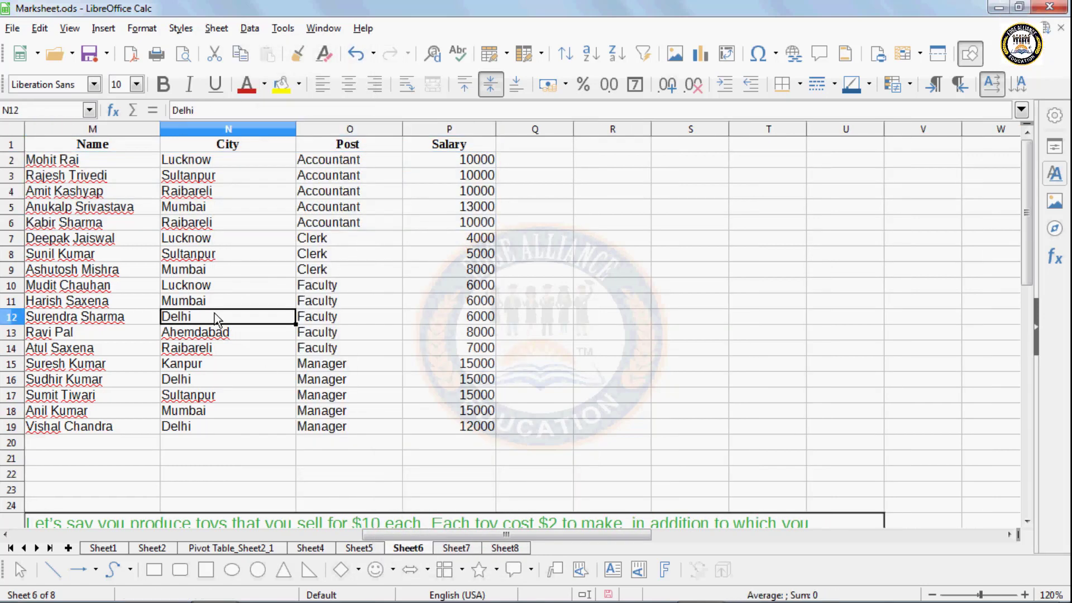
pyautogui.moveTo(267, 146); pyautogui.dragTo(327, 146)
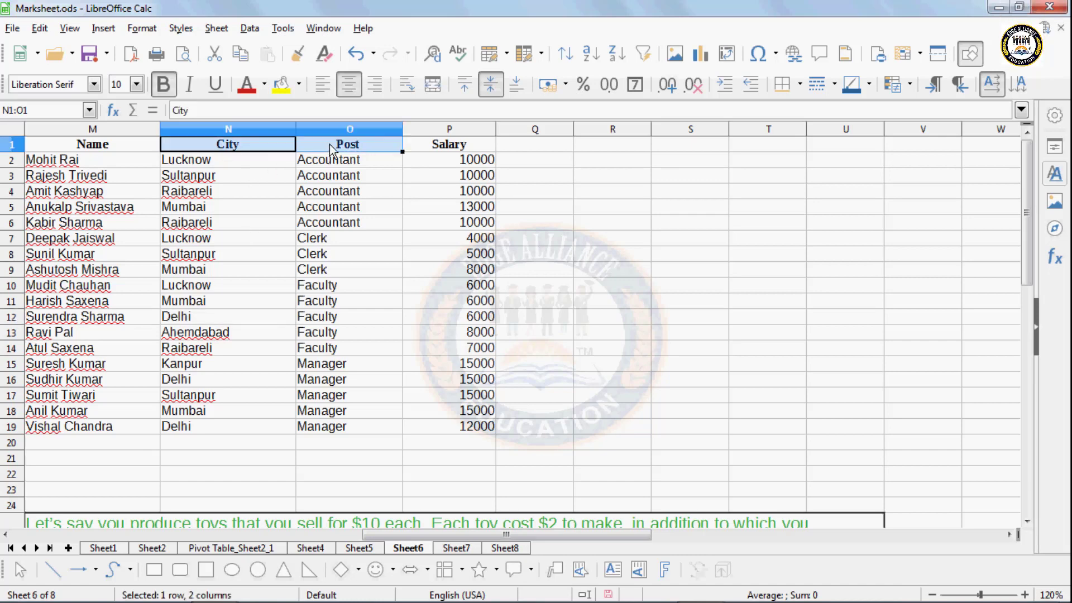
pyautogui.click(250, 29)
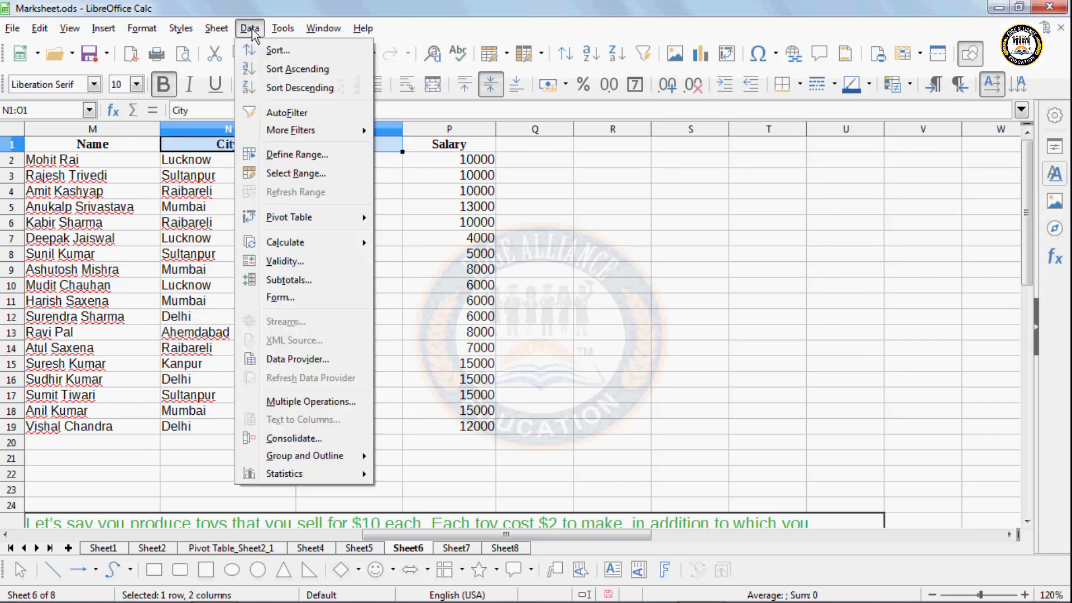
pyautogui.moveTo(357, 457)
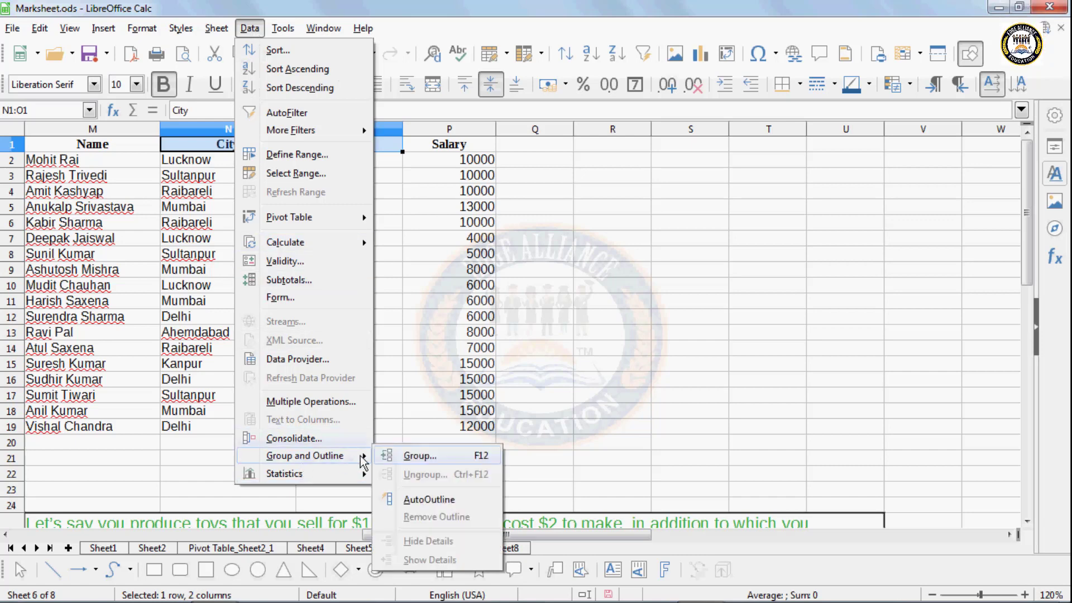
pyautogui.click(420, 456)
pyautogui.click(466, 307)
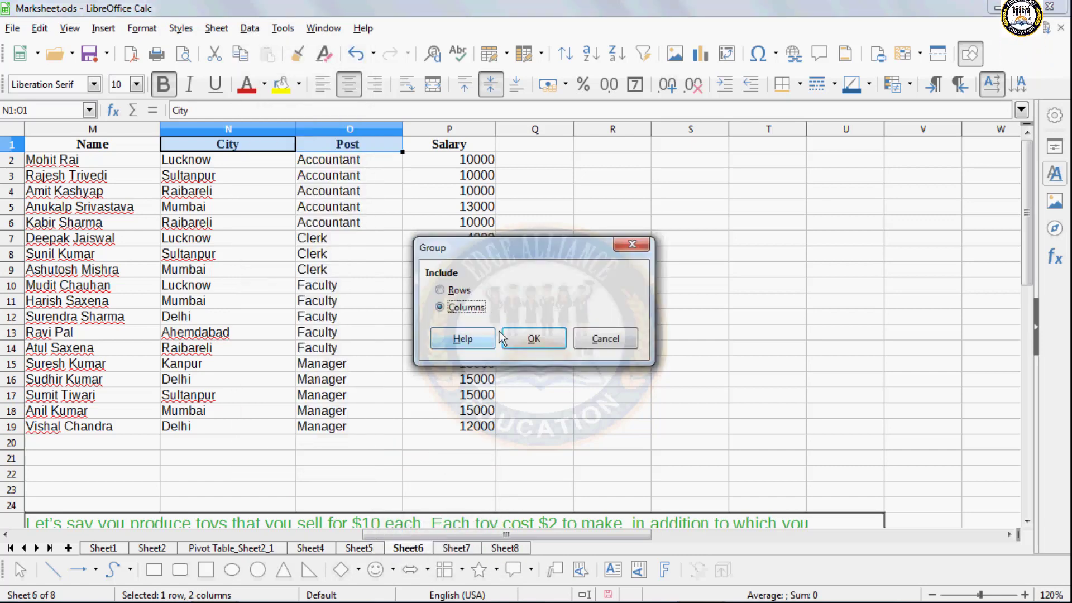
pyautogui.click(518, 337)
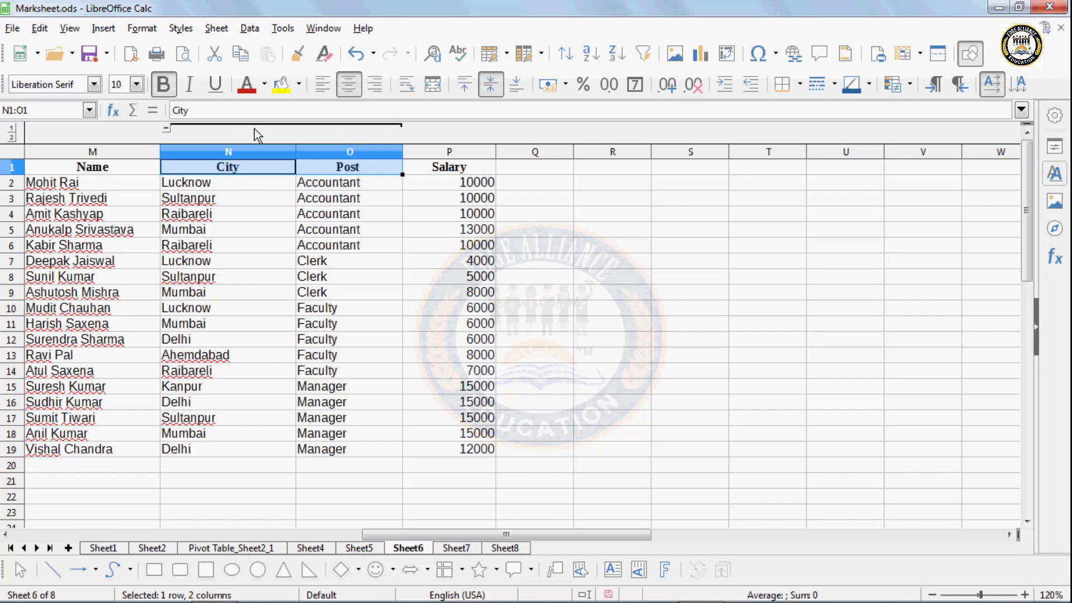
pyautogui.click(164, 126)
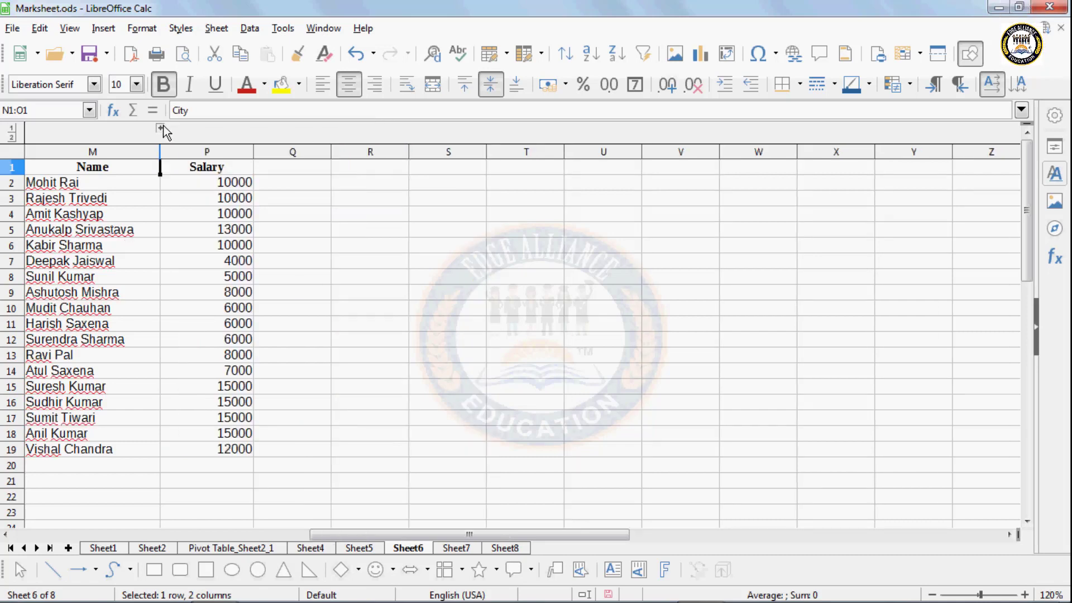
pyautogui.click(163, 125)
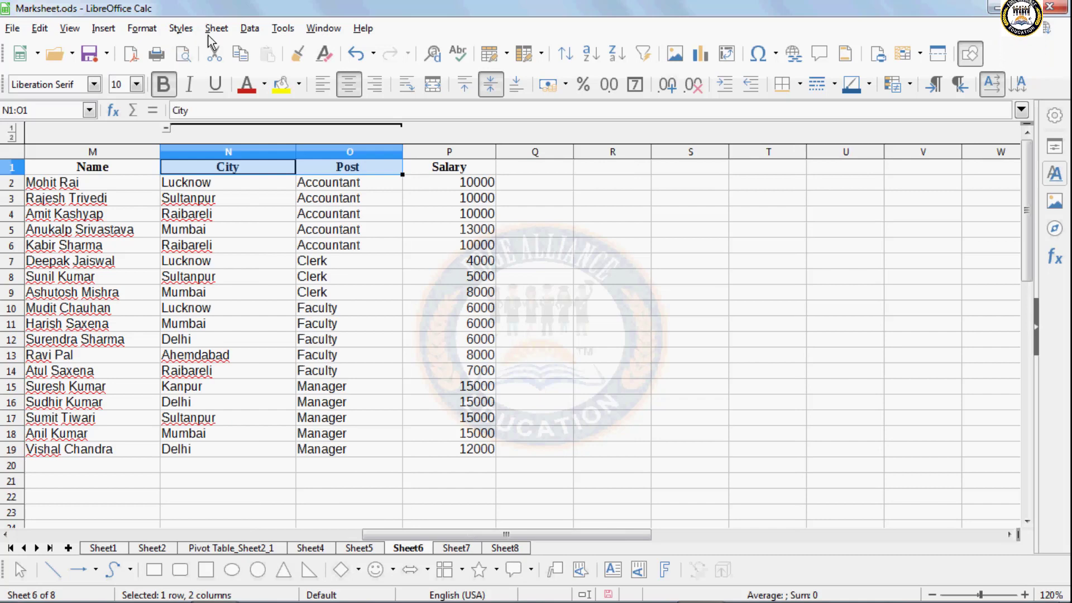
pyautogui.click(283, 27)
pyautogui.moveTo(250, 31)
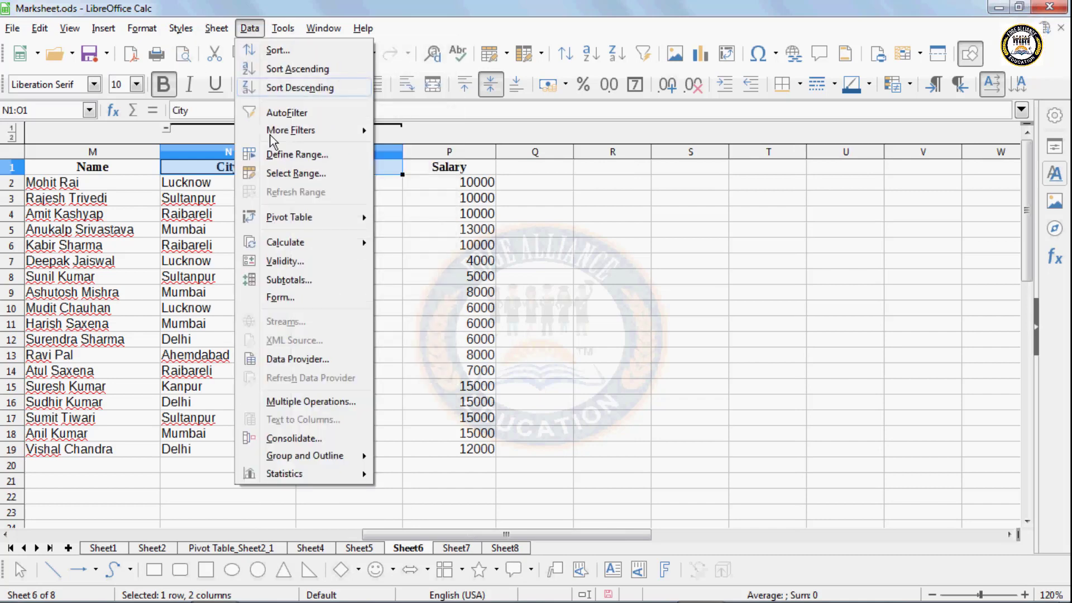
pyautogui.moveTo(322, 461)
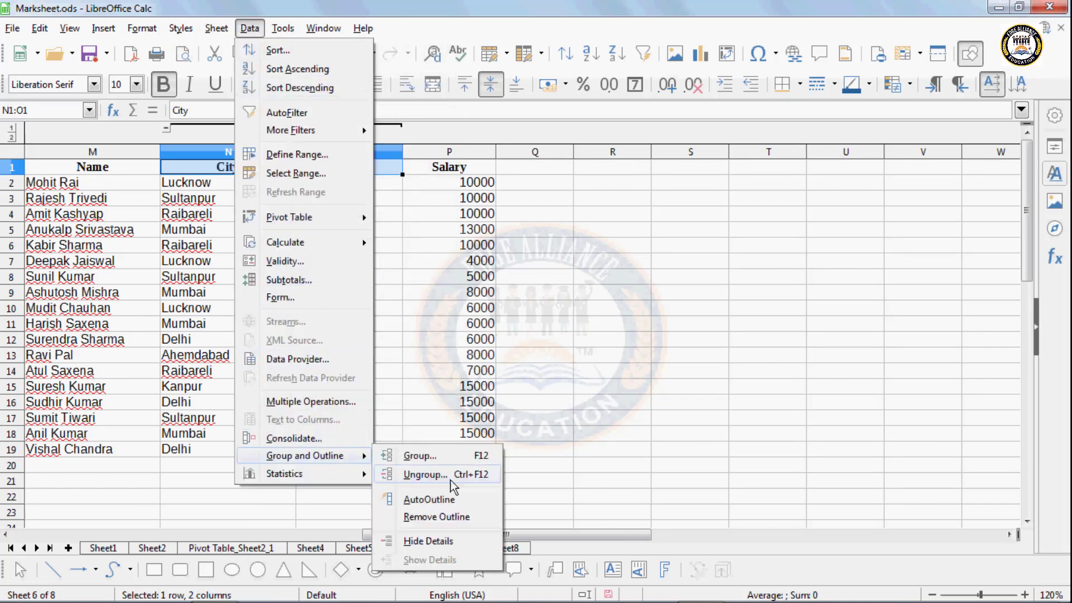
pyautogui.click(445, 517)
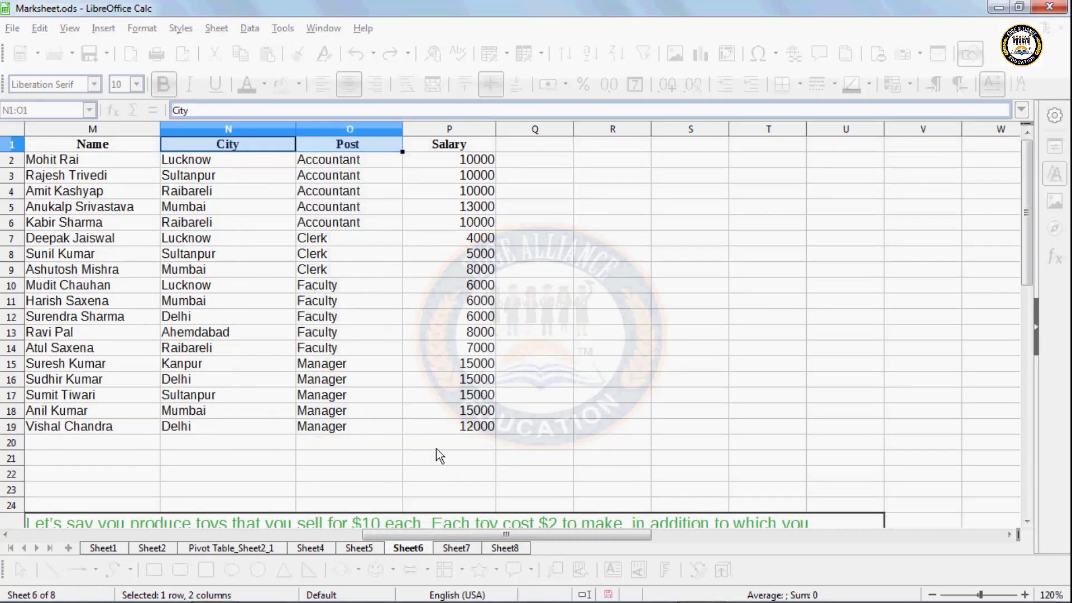
pyautogui.click(222, 165)
# - Look over the Data > Group and Outline submenu without applying it, then select cell O13
pyautogui.click(250, 27)
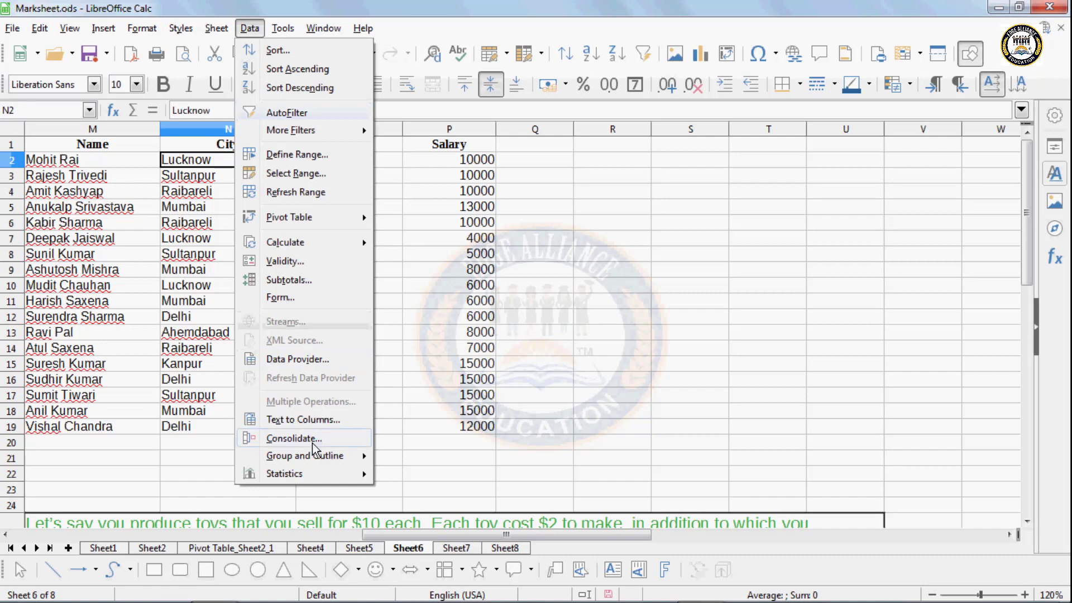
pyautogui.moveTo(318, 455)
pyautogui.click(416, 499)
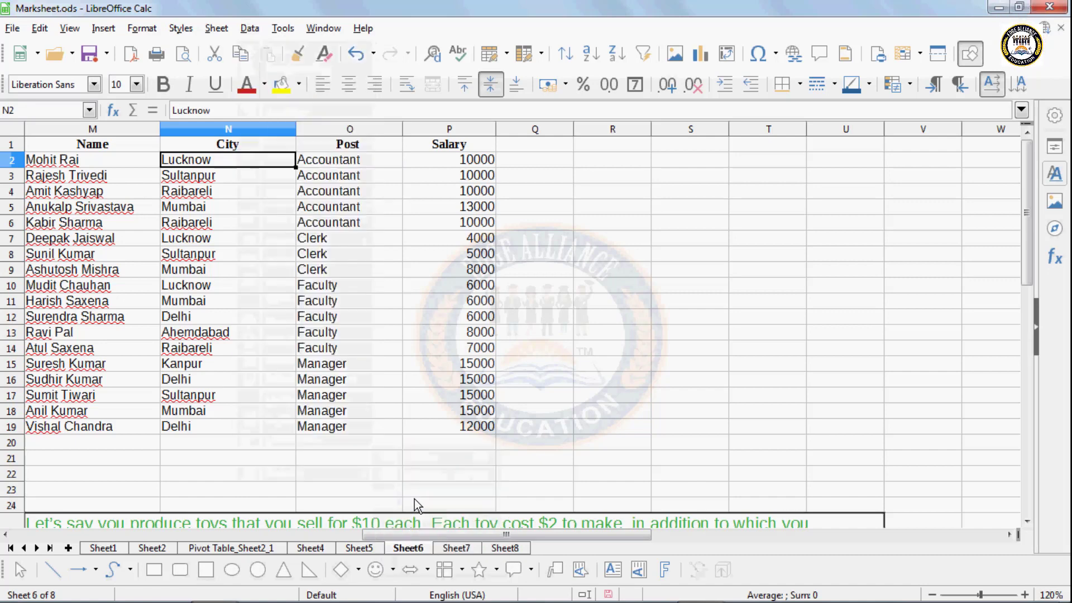
pyautogui.click(335, 337)
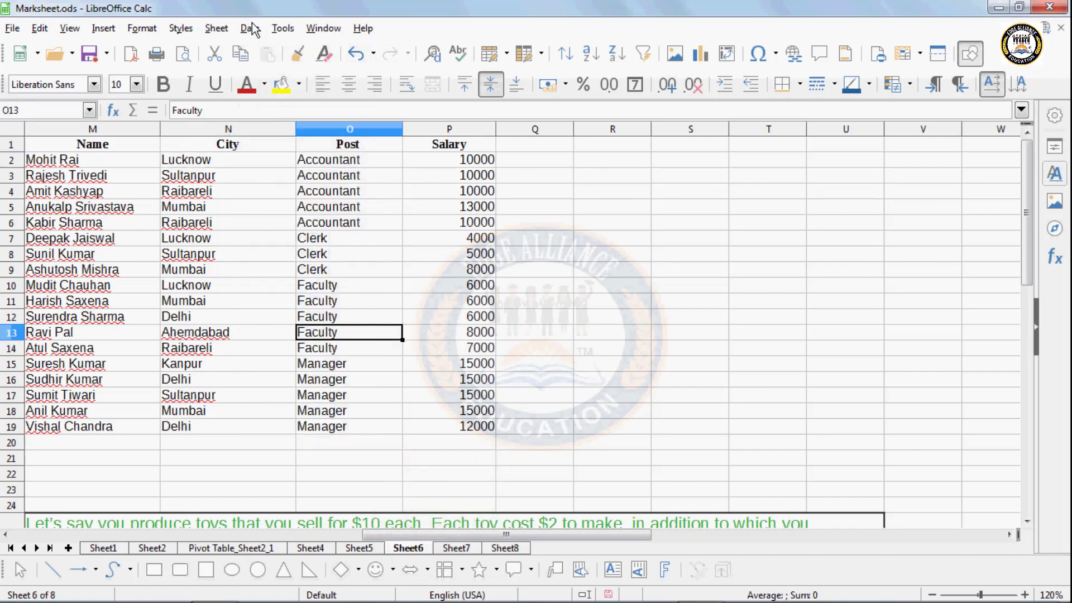
# - Look over Data > Group and Outline again and dismiss it, then bring up the Tools menu
pyautogui.click(250, 28)
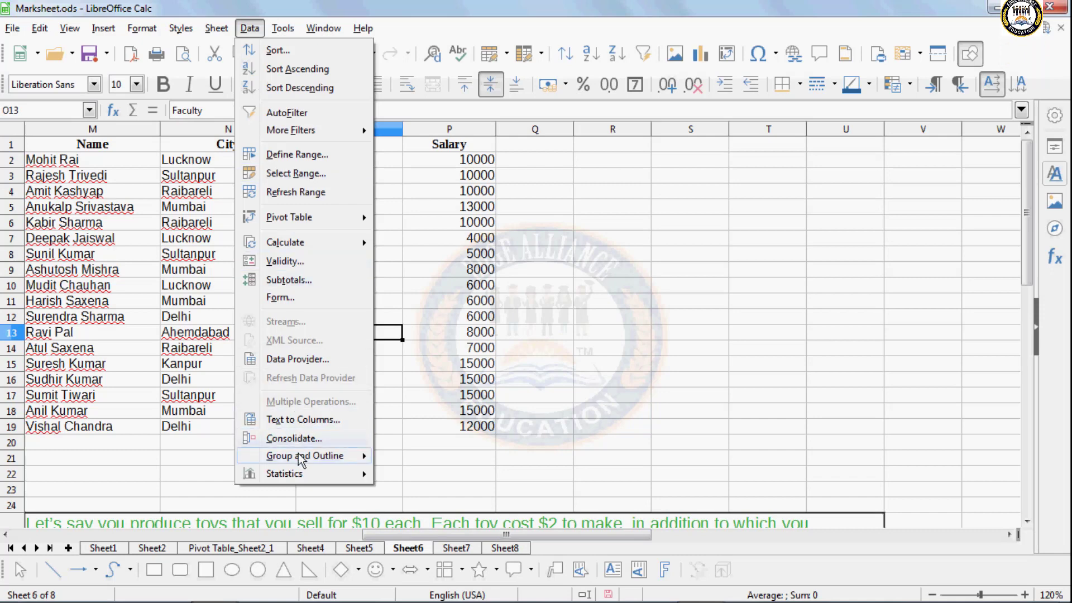
pyautogui.moveTo(302, 458)
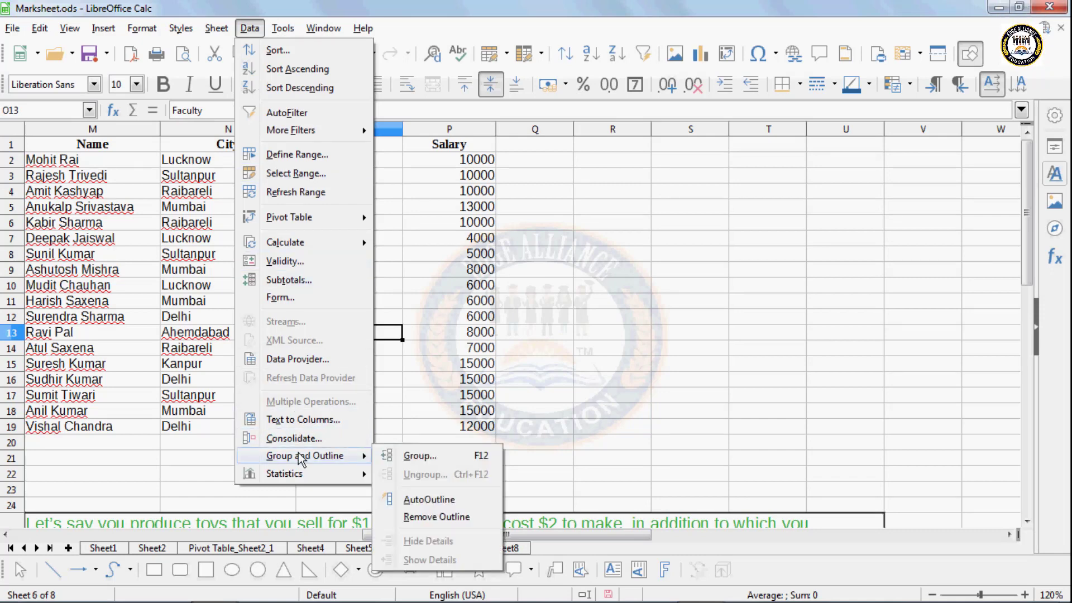
pyautogui.click(440, 264)
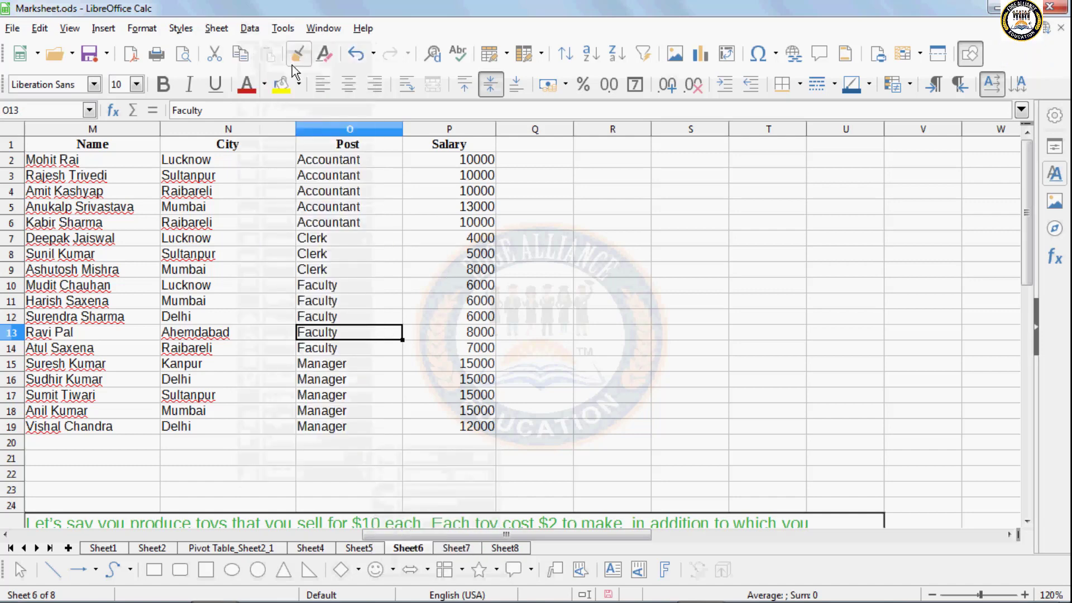
pyautogui.click(283, 29)
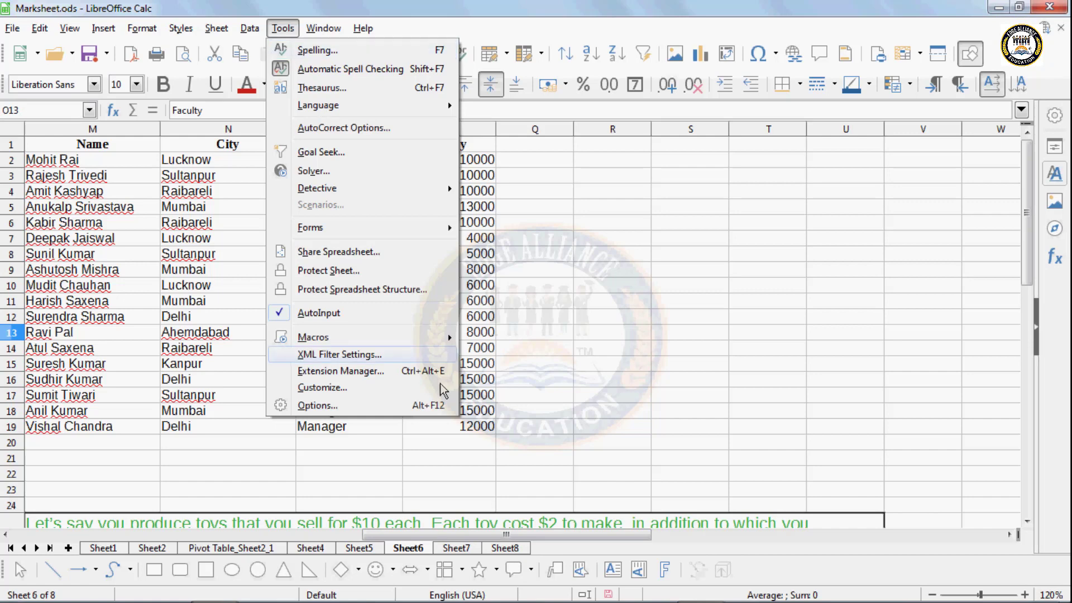
# - Switch to Sheet8 and enter the misspelled word 'Knowledg' in cell A2
pyautogui.click(512, 557)
pyautogui.click(512, 549)
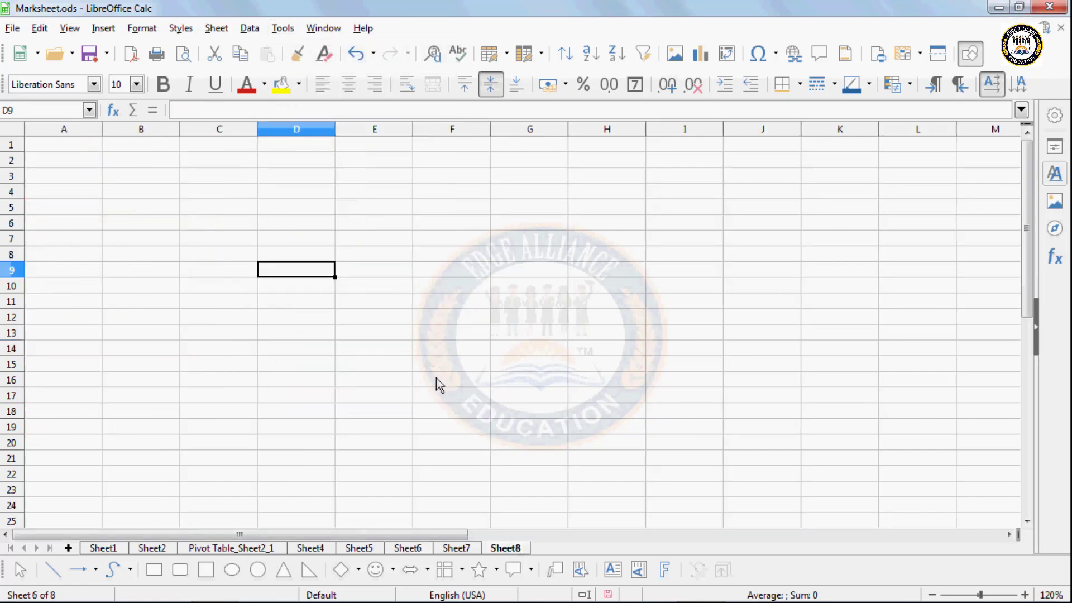
pyautogui.click(94, 158)
pyautogui.write('Know')
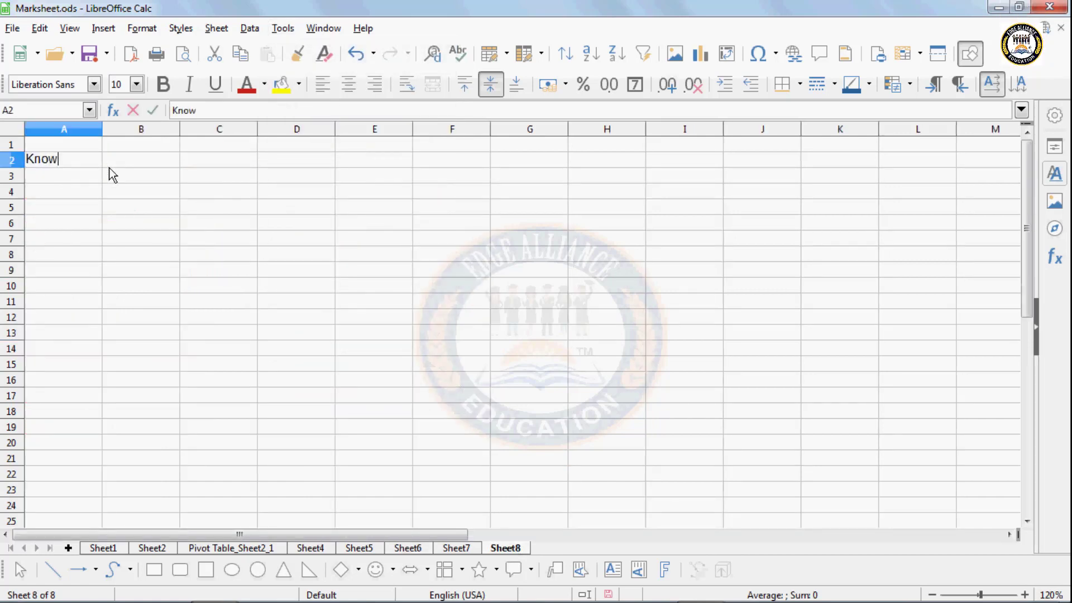
pyautogui.write('ledg')
pyautogui.press('Return')
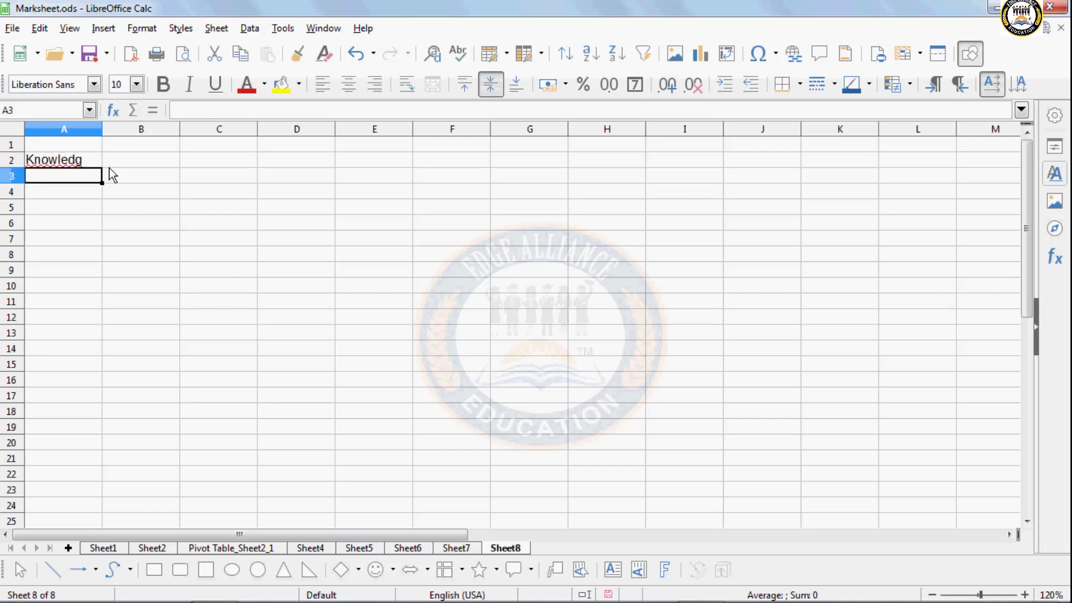
# - Move the selection between B7 and A2, ending on A2, and bring up the Tools menu
pyautogui.click(108, 232)
pyautogui.click(87, 167)
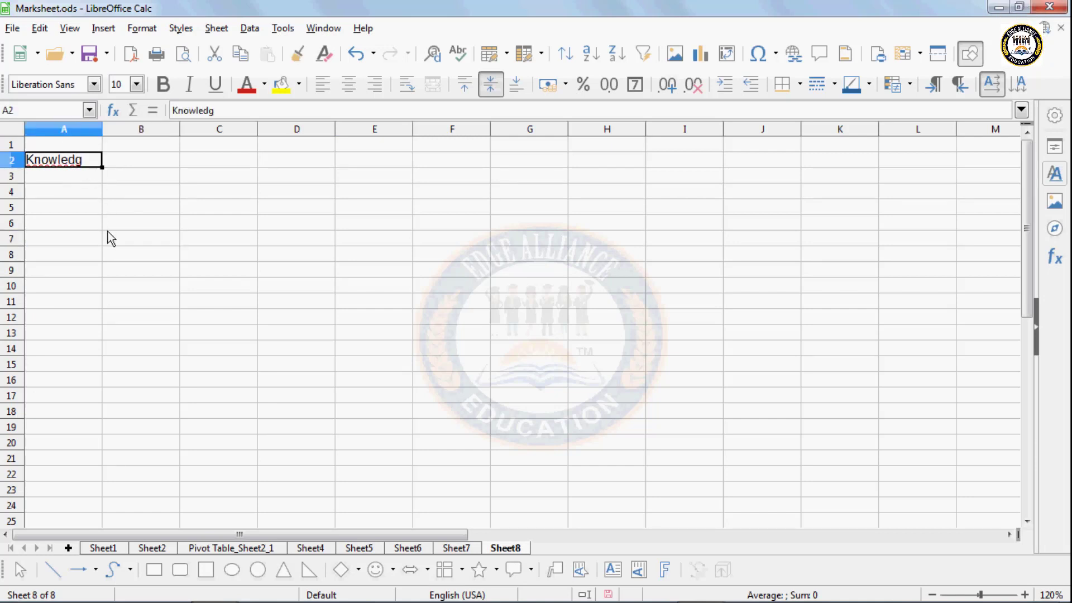
pyautogui.click(109, 231)
pyautogui.click(89, 167)
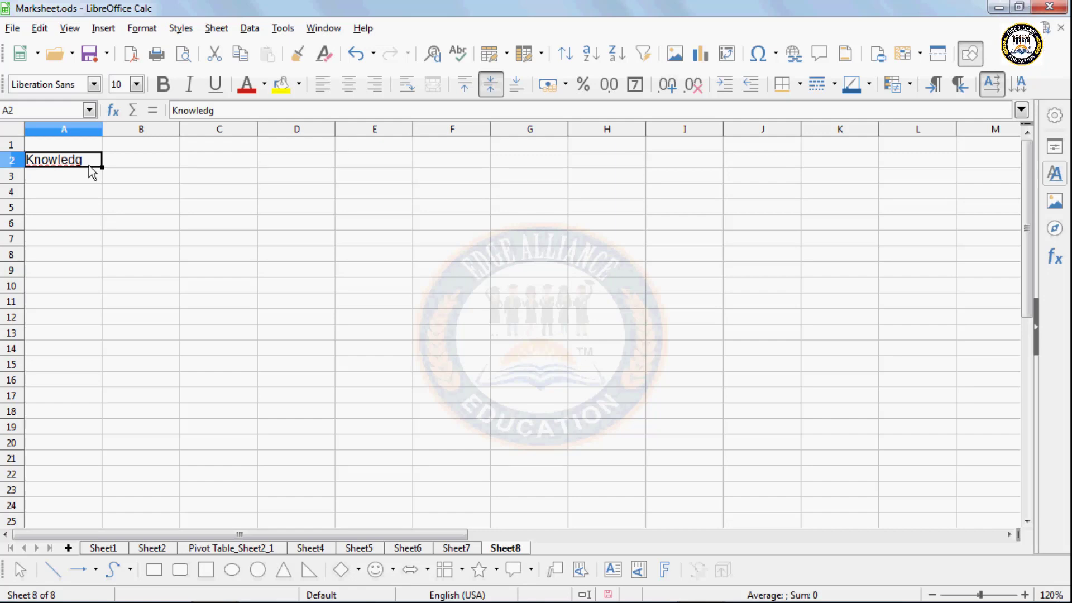
pyautogui.click(284, 31)
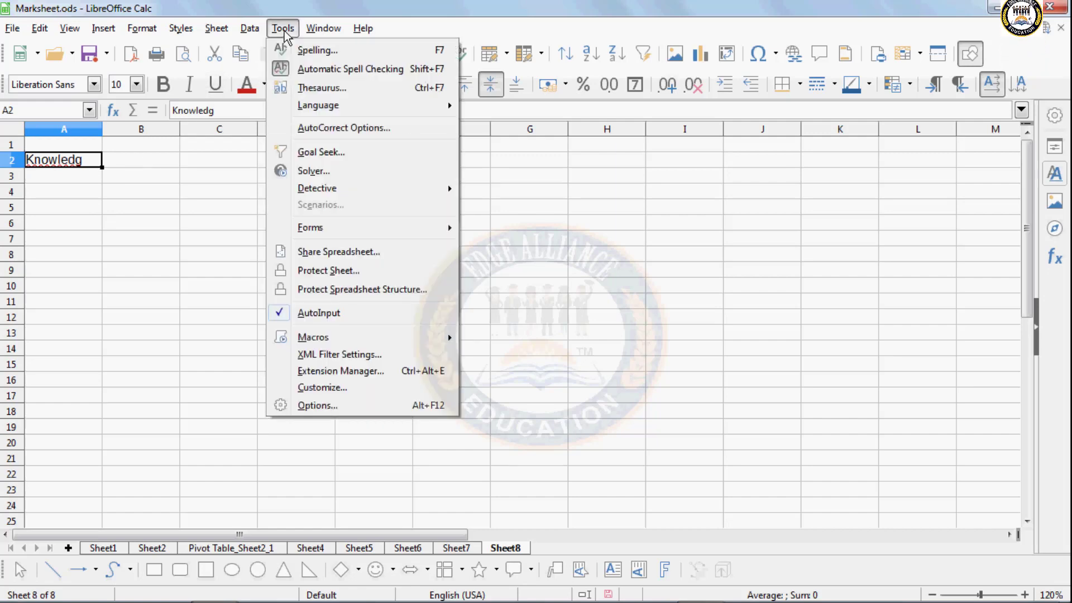
# - Run the spelling check and replace 'Knowledg' in A2 with the suggestion 'Knowledge'
pyautogui.click(312, 50)
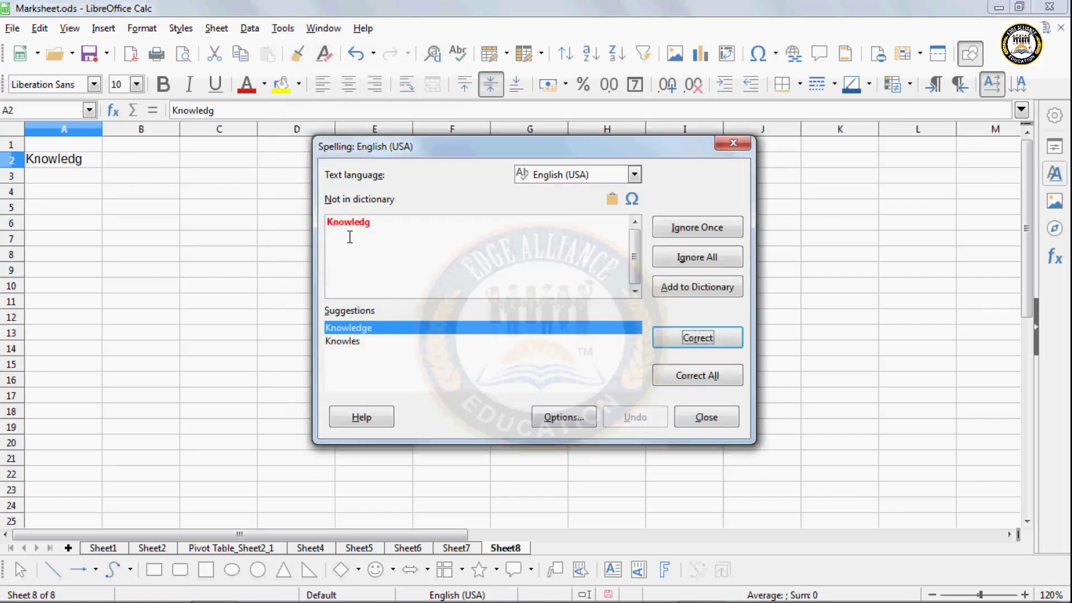
pyautogui.click(348, 329)
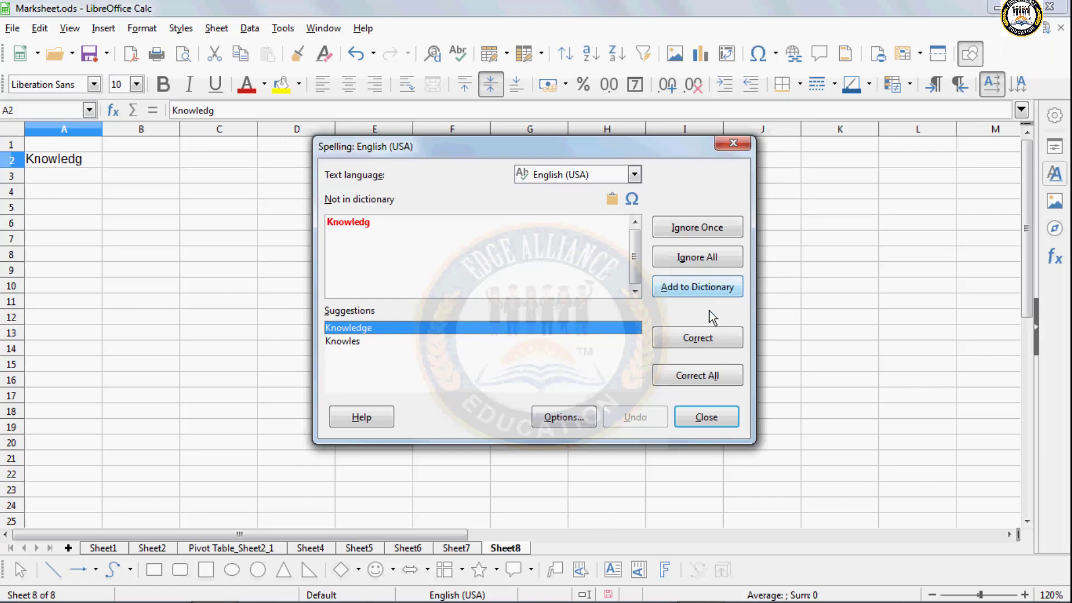
pyautogui.click(699, 344)
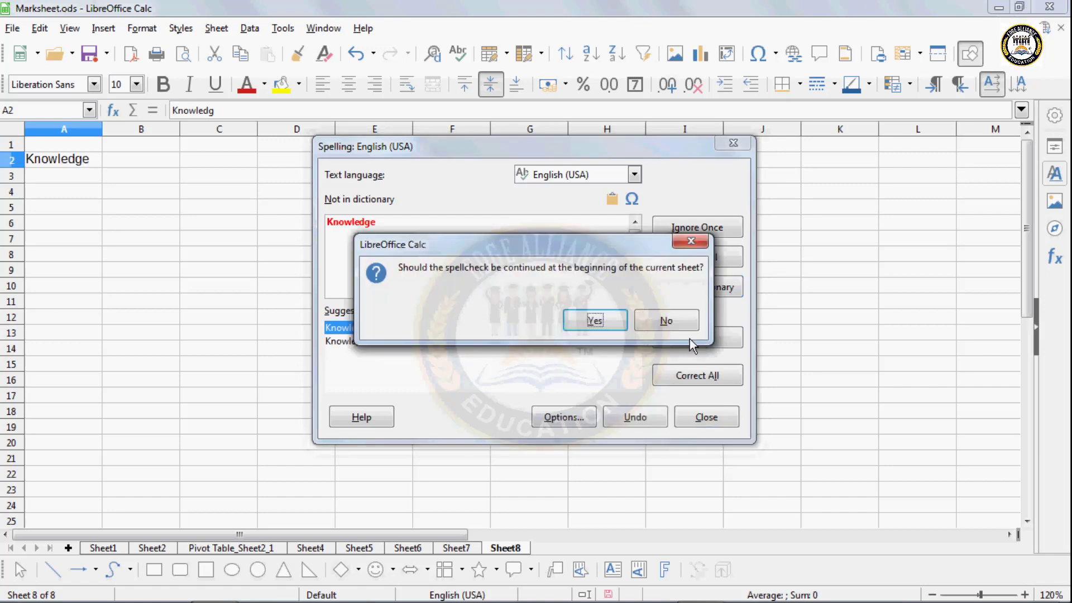
pyautogui.click(590, 328)
pyautogui.click(614, 322)
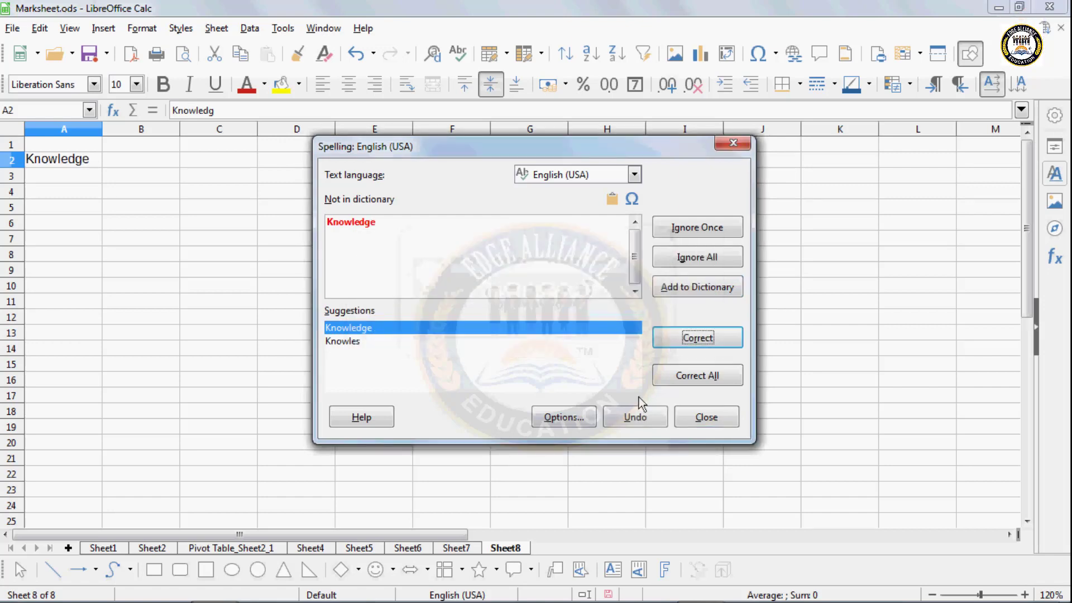
pyautogui.click(607, 382)
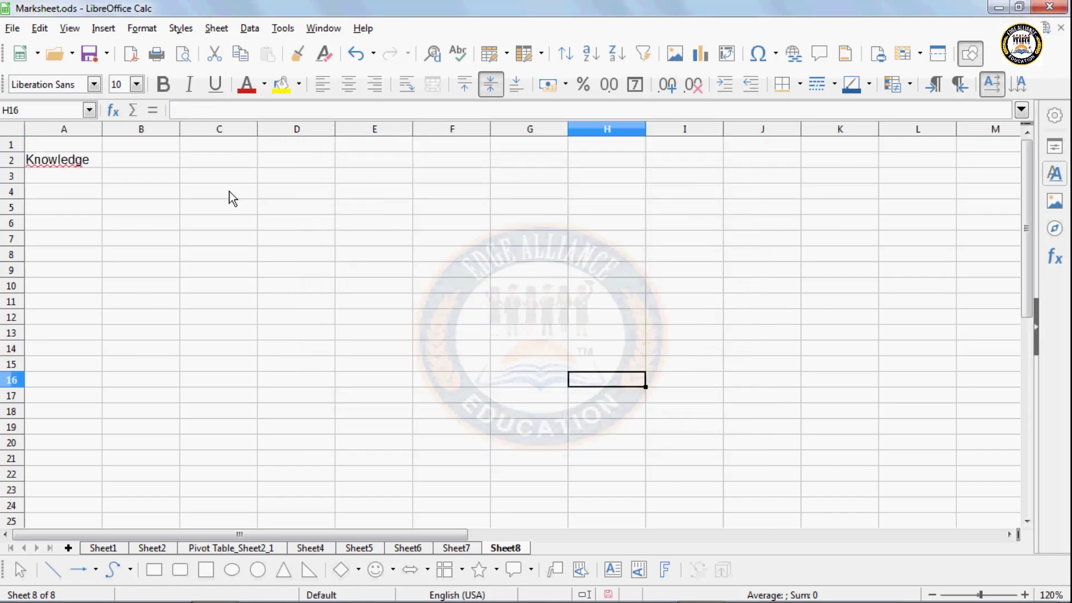
# - With A2 selected, switch Automatic Spell Checking off and back on
pyautogui.click(92, 165)
pyautogui.click(250, 28)
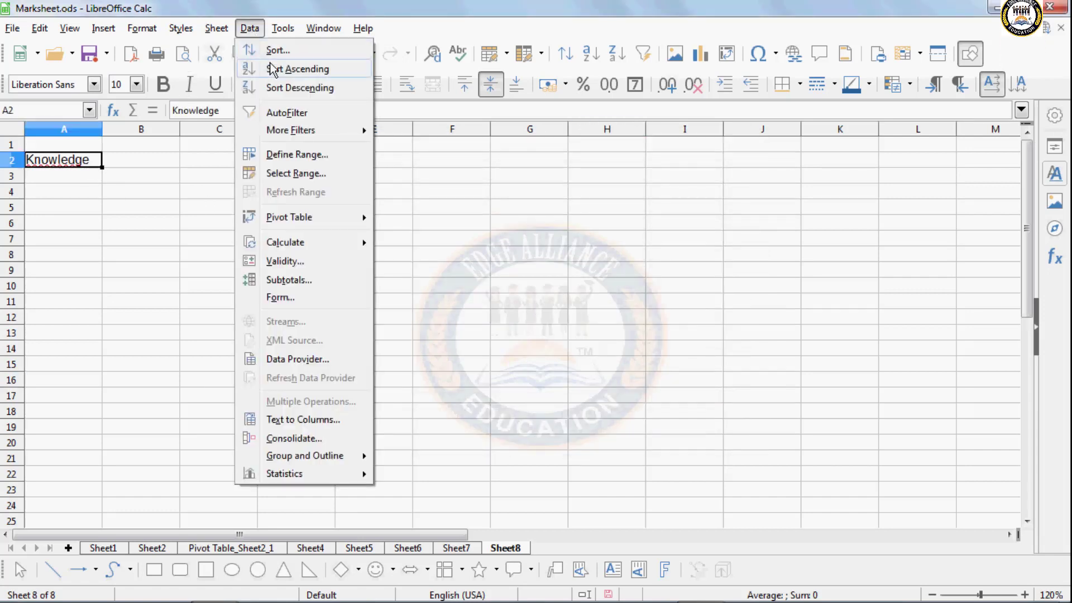
pyautogui.moveTo(282, 28)
pyautogui.click(306, 69)
pyautogui.click(281, 29)
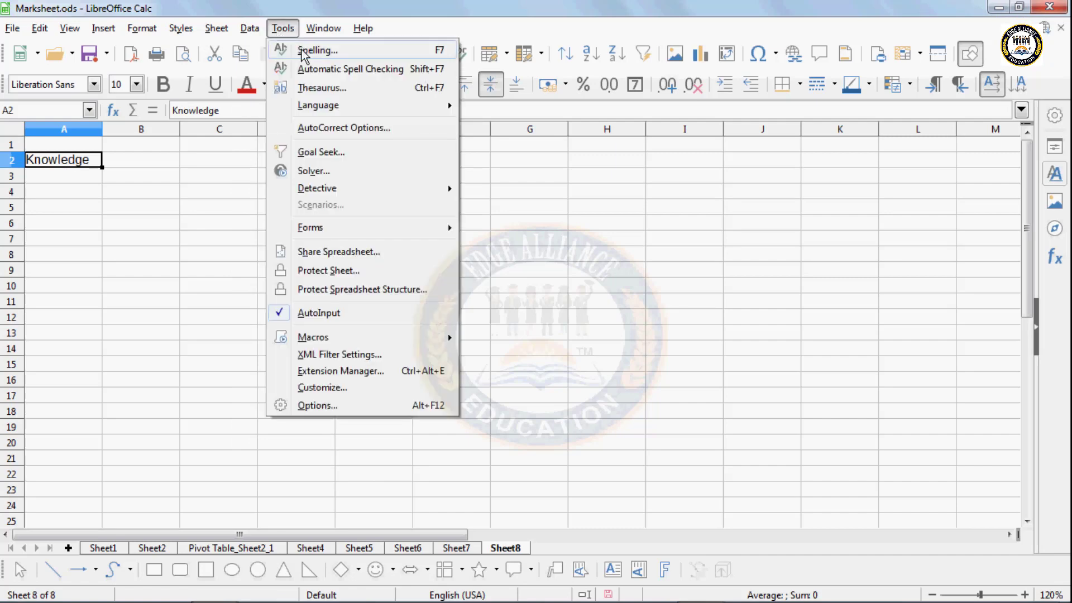
pyautogui.click(318, 69)
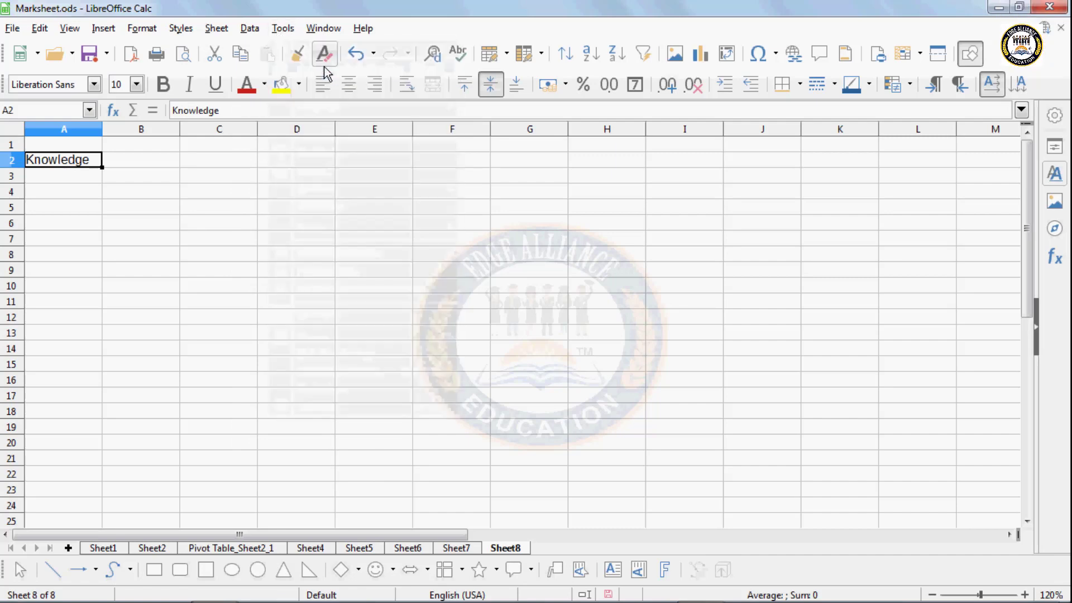
# - Enter the misspelled word 'clek' in cell D3
pyautogui.click(172, 189)
pyautogui.click(226, 254)
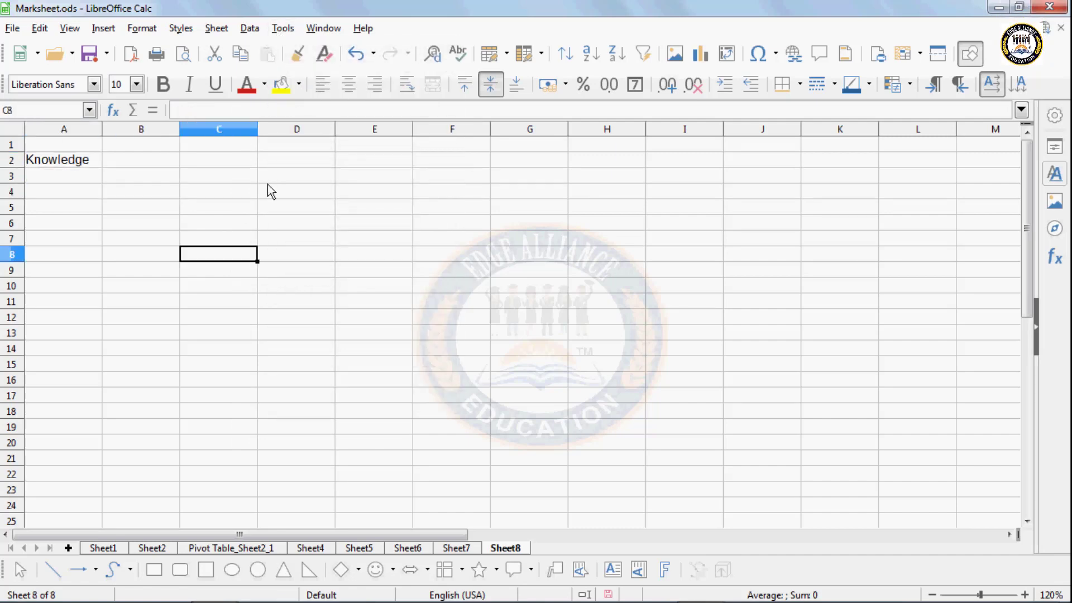
pyautogui.click(267, 183)
pyautogui.write('cler')
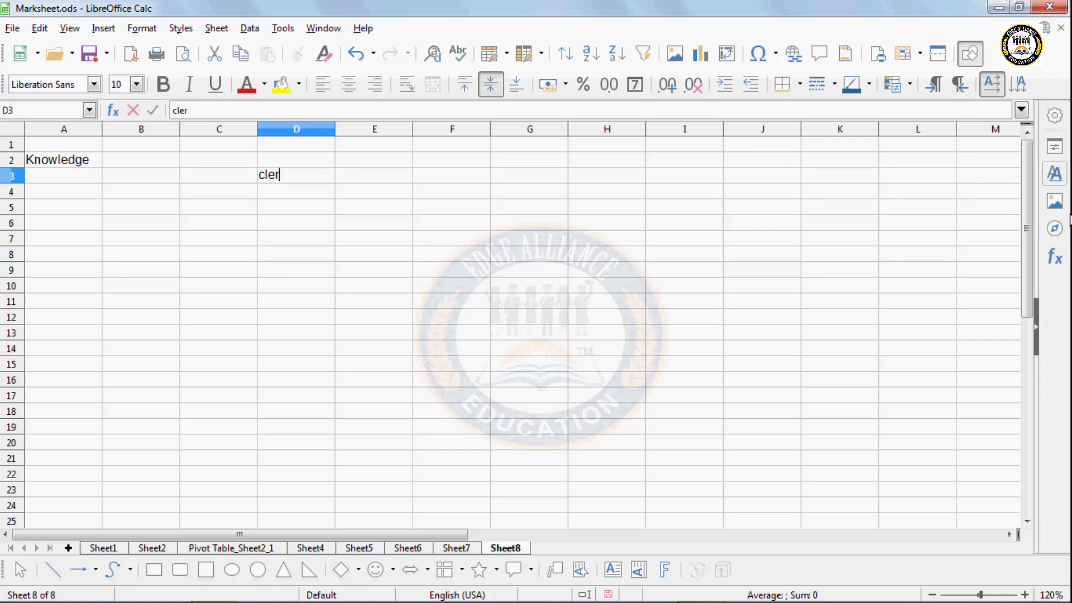
pyautogui.write('k')
pyautogui.press('Return')
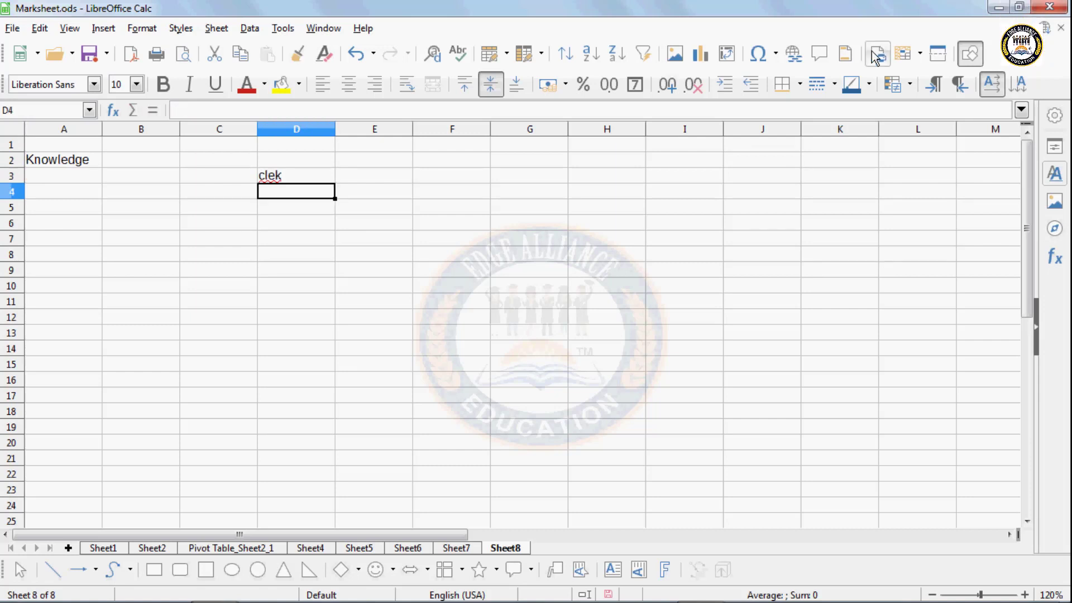
# - Toggle Automatic Spell Checking off and on again so 'clek' in D3 gets flagged
pyautogui.click(321, 174)
pyautogui.click(282, 28)
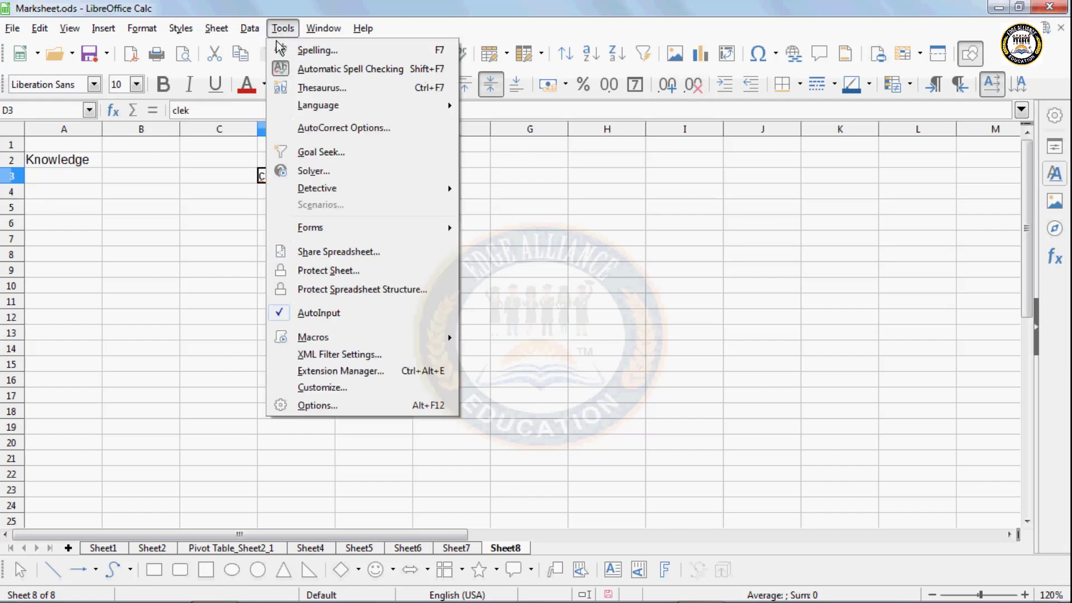
pyautogui.click(302, 69)
pyautogui.click(289, 224)
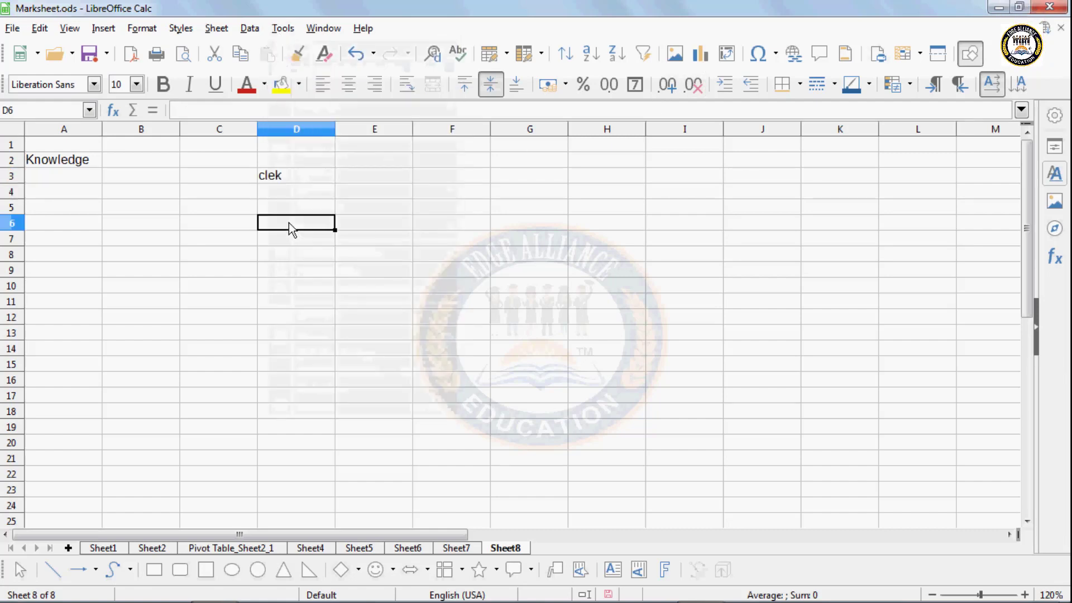
pyautogui.click(283, 28)
pyautogui.click(287, 68)
pyautogui.click(230, 204)
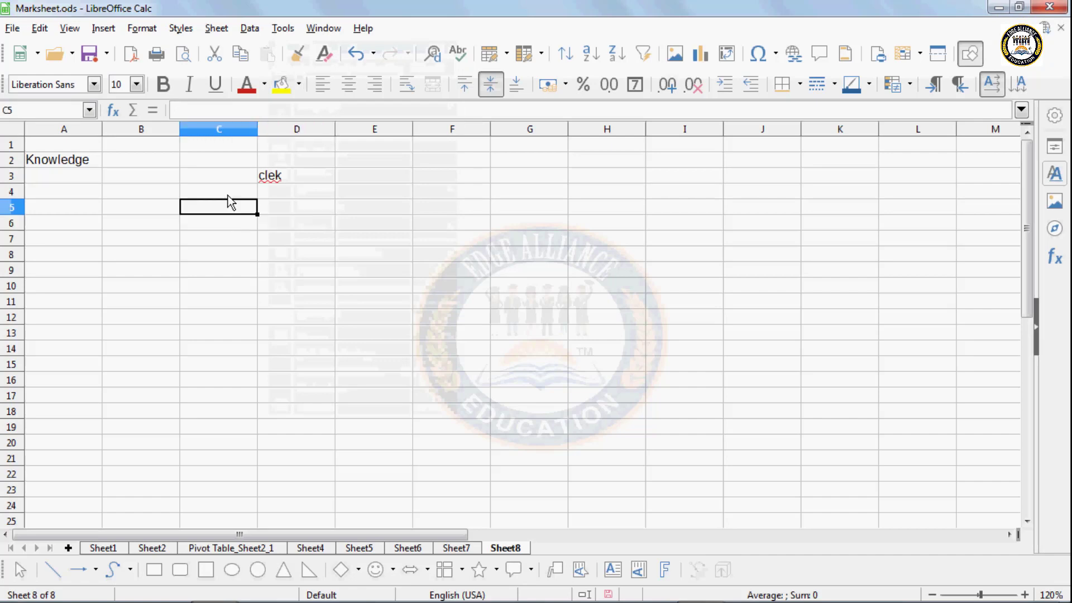
# - Open and dismiss the Tools menu twice without choosing anything, ending on cell B6
pyautogui.click(296, 29)
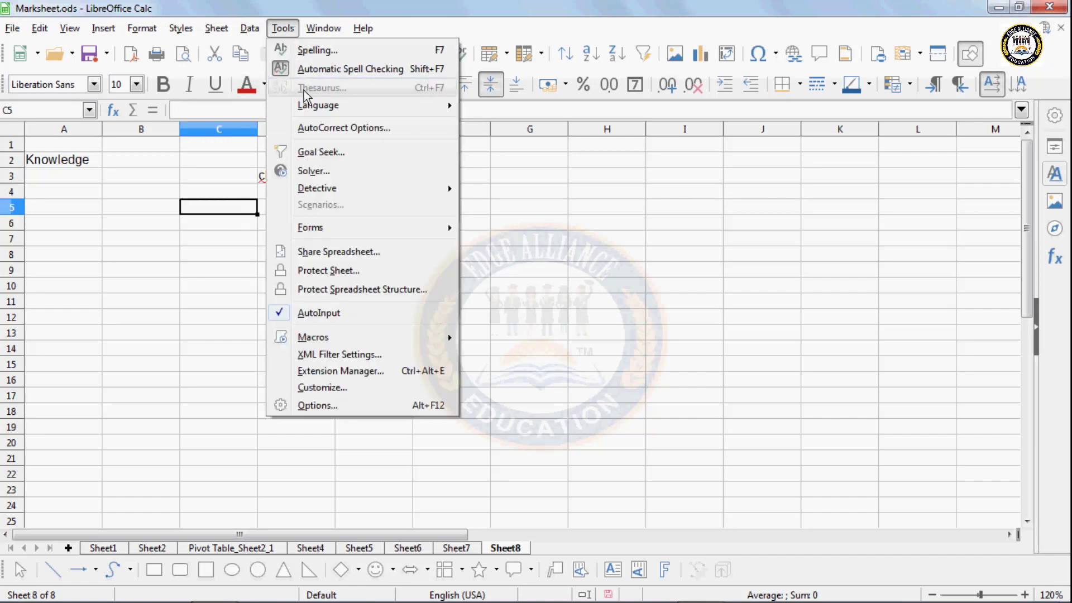
pyautogui.click(79, 218)
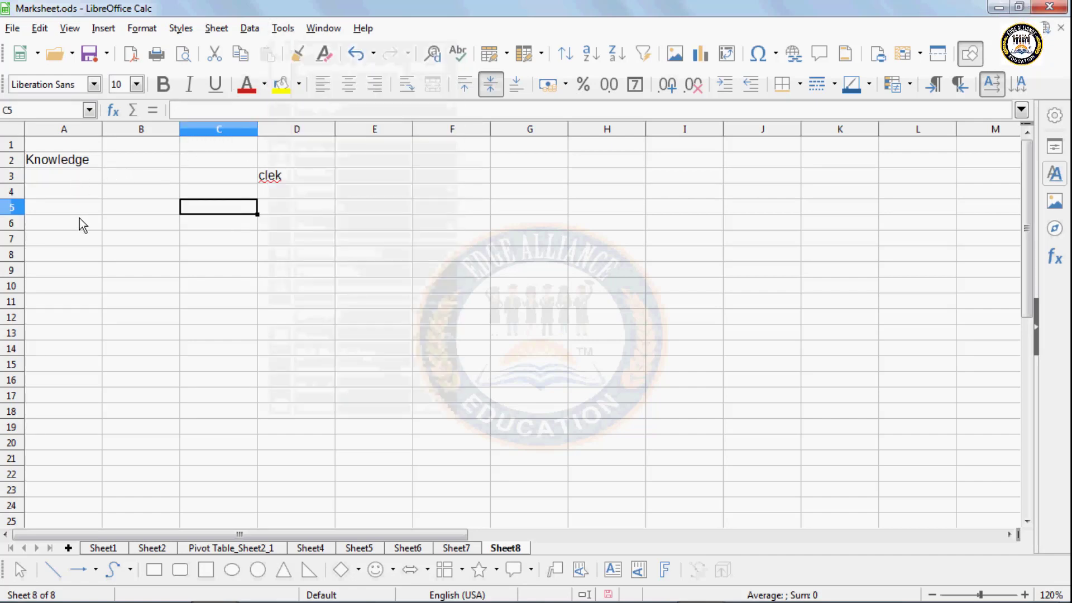
pyautogui.click(80, 213)
pyautogui.click(84, 164)
pyautogui.click(250, 28)
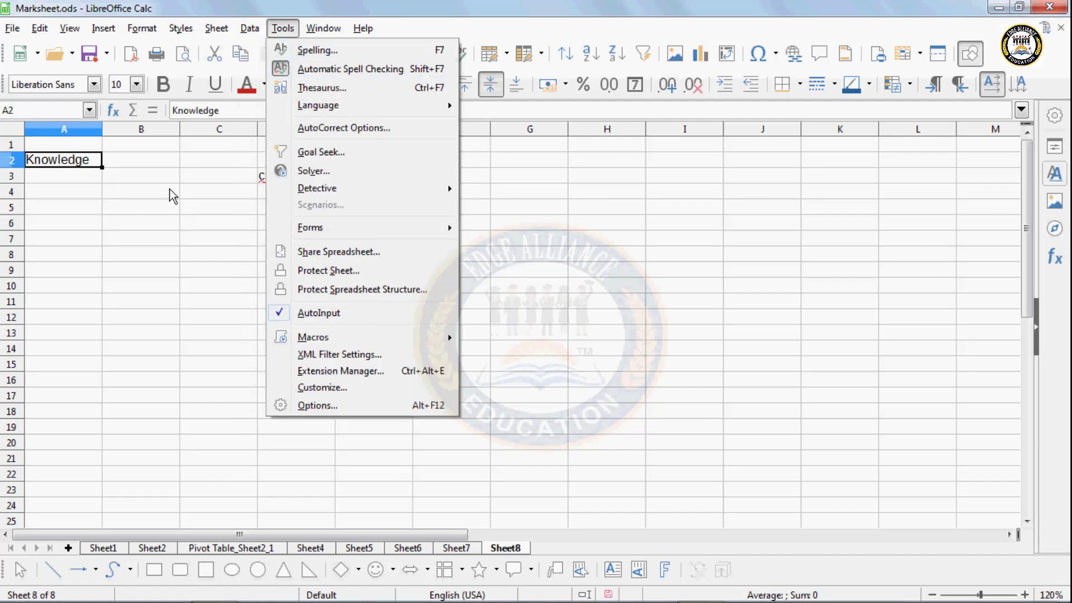
pyautogui.click(143, 220)
pyautogui.click(143, 221)
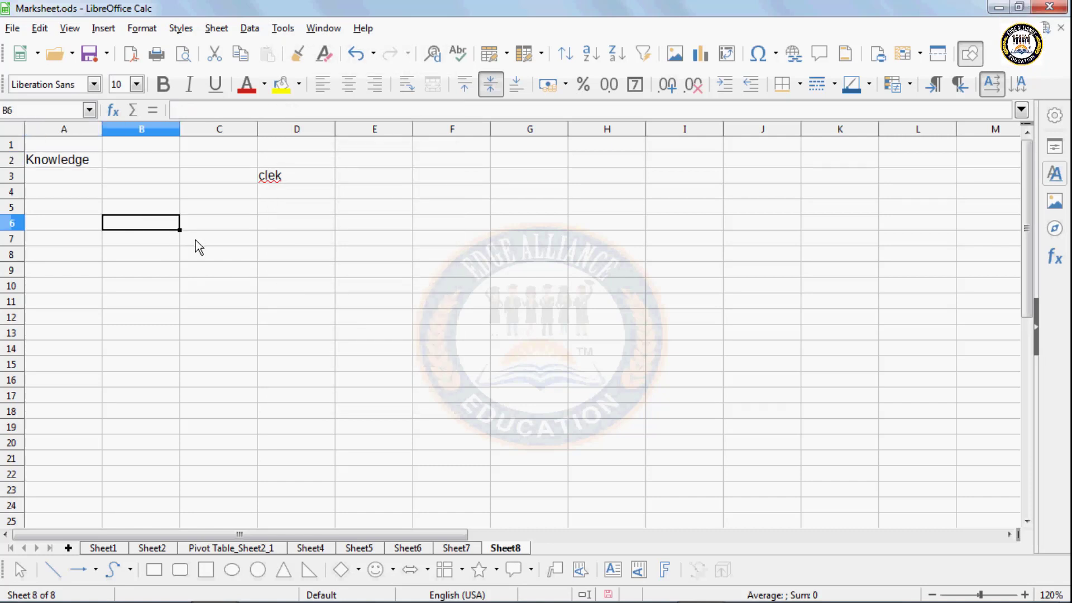
# - Enter 'Permit' in cell B6 and reselect it
pyautogui.write('Permi')
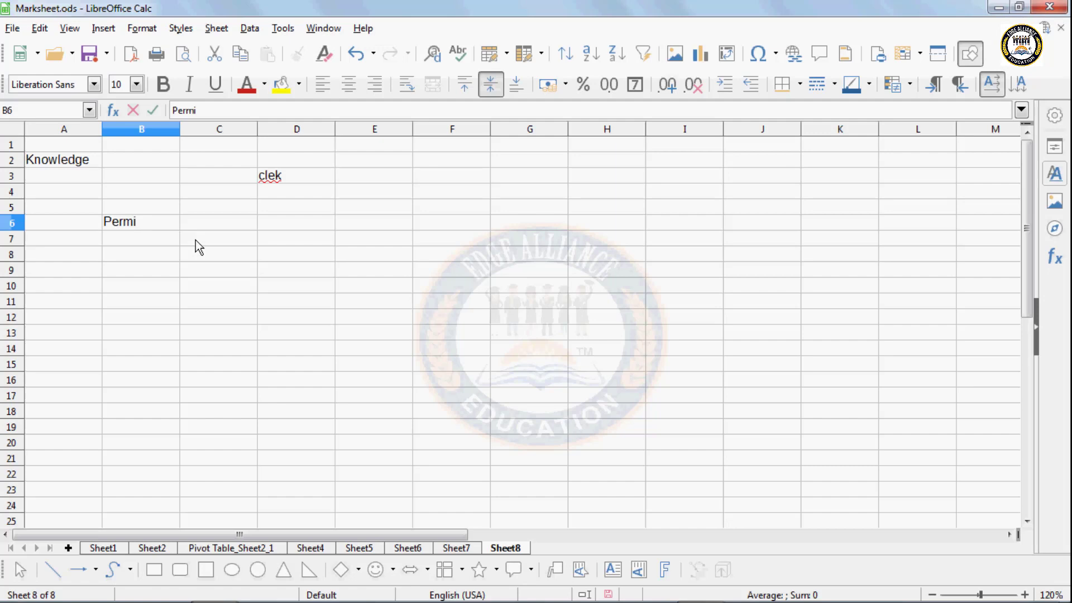
pyautogui.write('t')
pyautogui.press('Return')
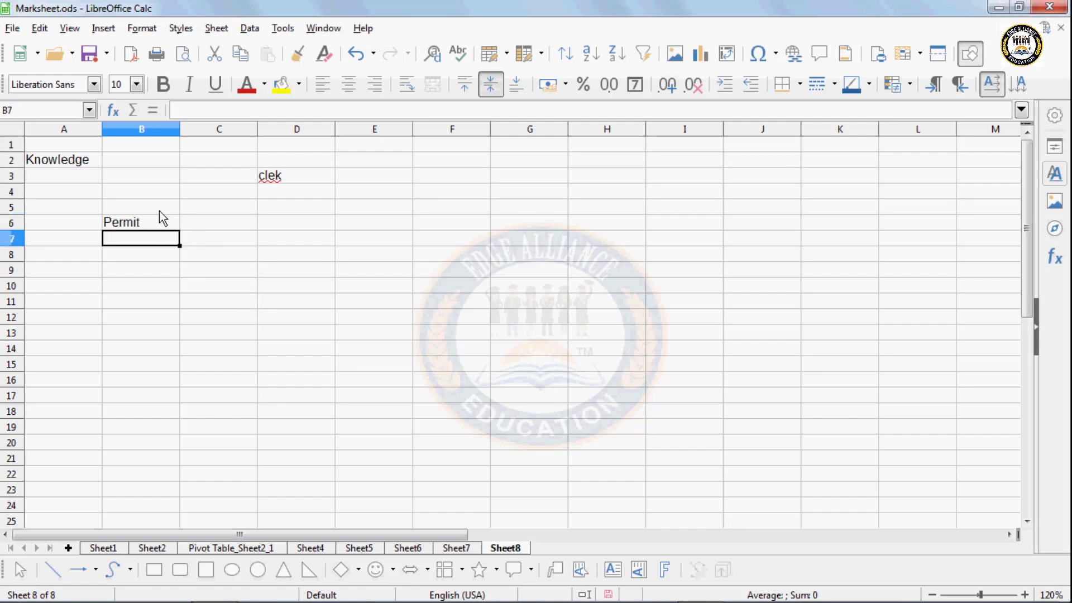
pyautogui.click(159, 229)
# - Look up synonyms for 'Permit' in the Thesaurus and close it without replacing the word
pyautogui.click(250, 27)
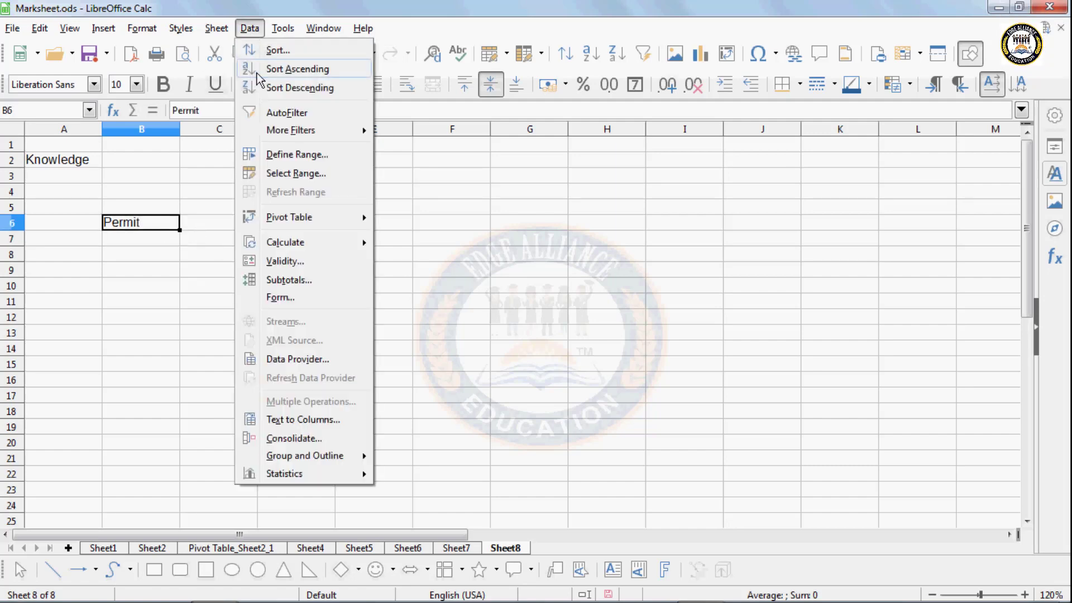
pyautogui.moveTo(285, 33)
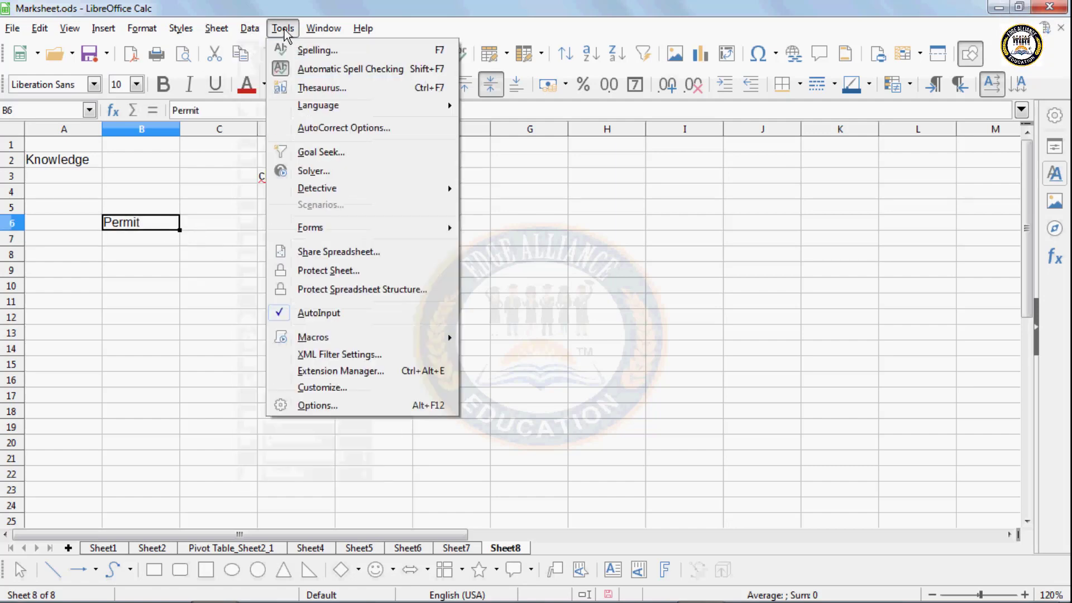
pyautogui.click(304, 88)
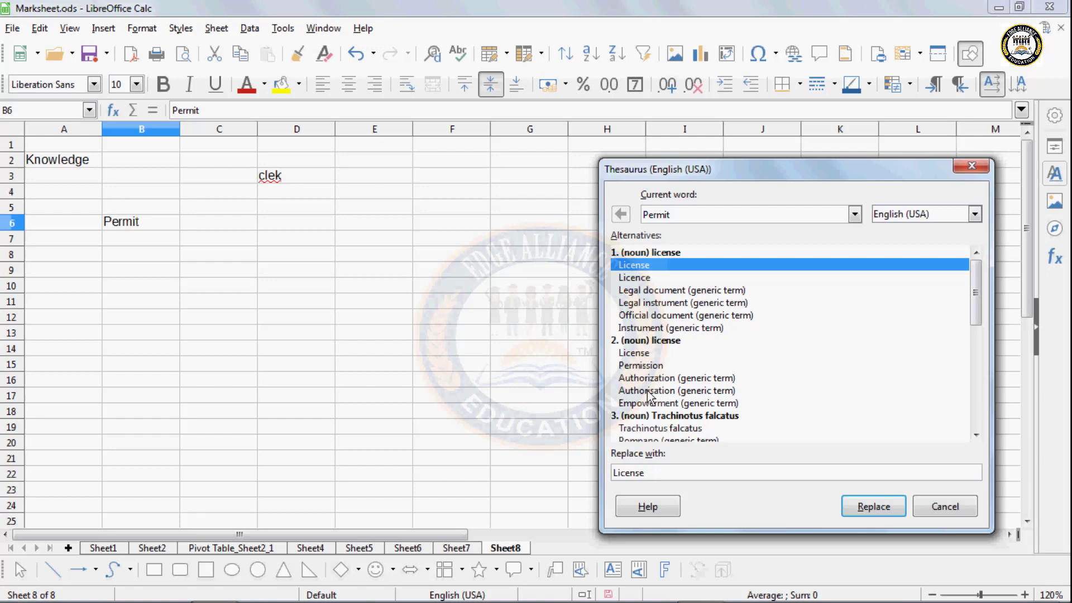
pyautogui.moveTo(976, 309); pyautogui.dragTo(983, 394)
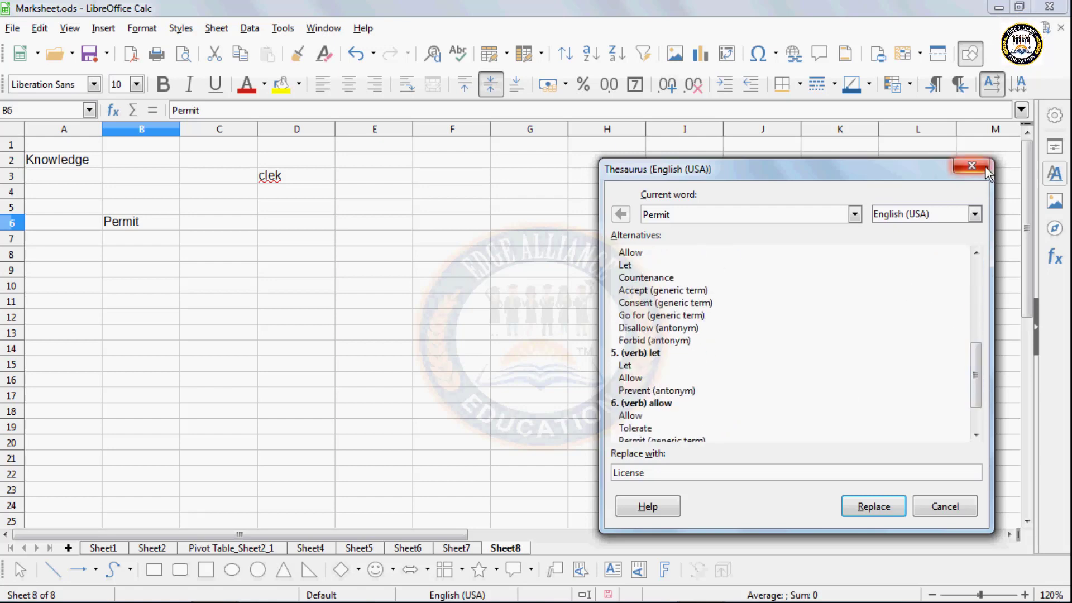
pyautogui.click(972, 166)
pyautogui.click(394, 288)
pyautogui.click(283, 28)
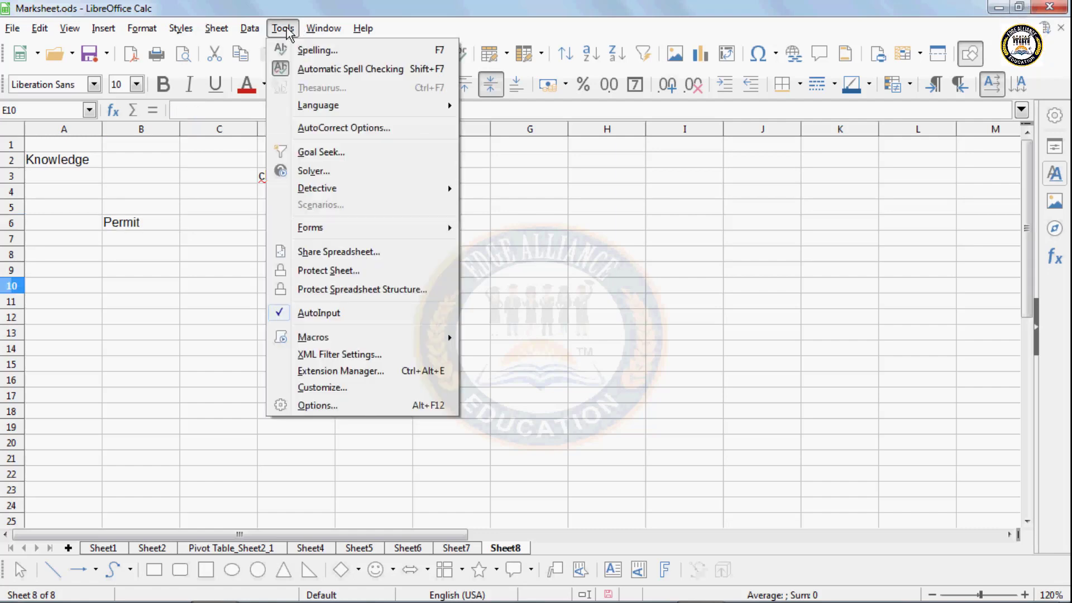
# - Glance at the Tools > Language submenu, then open the AutoCorrect Options dialog
pyautogui.moveTo(317, 104)
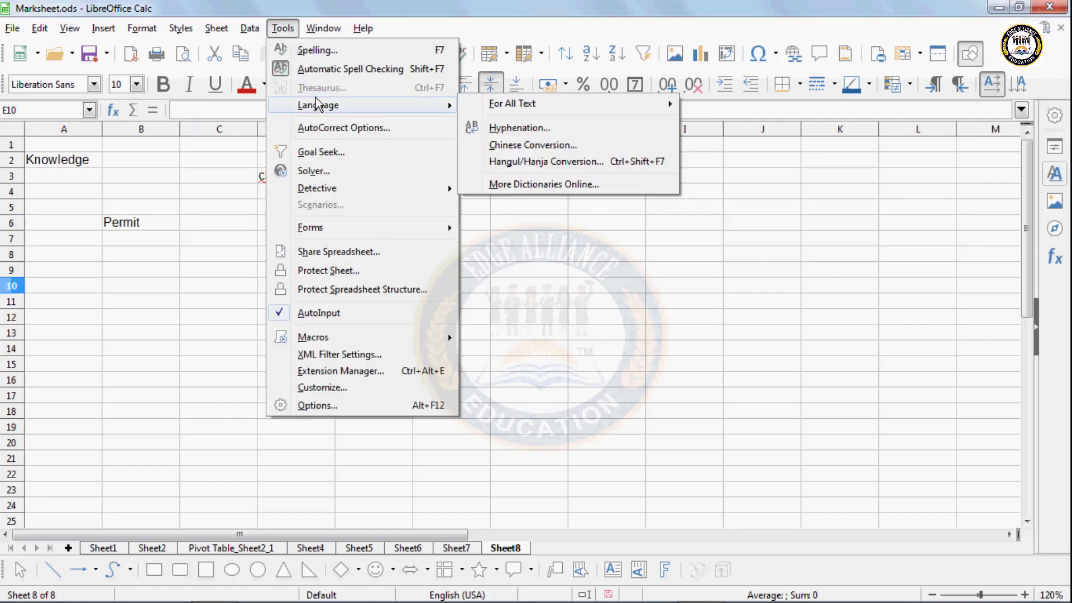
pyautogui.click(509, 129)
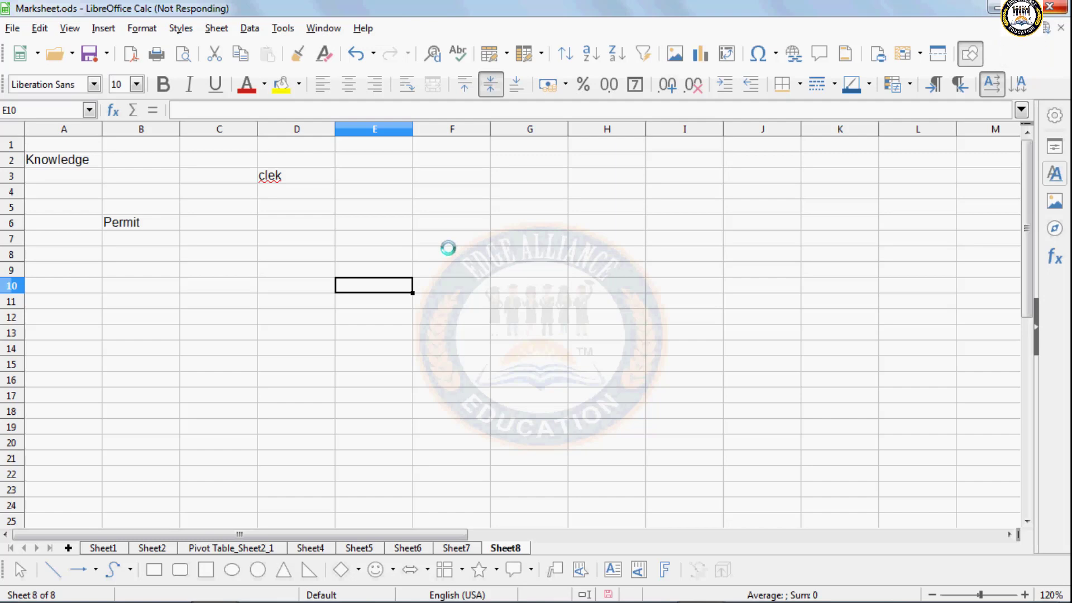
pyautogui.click(283, 29)
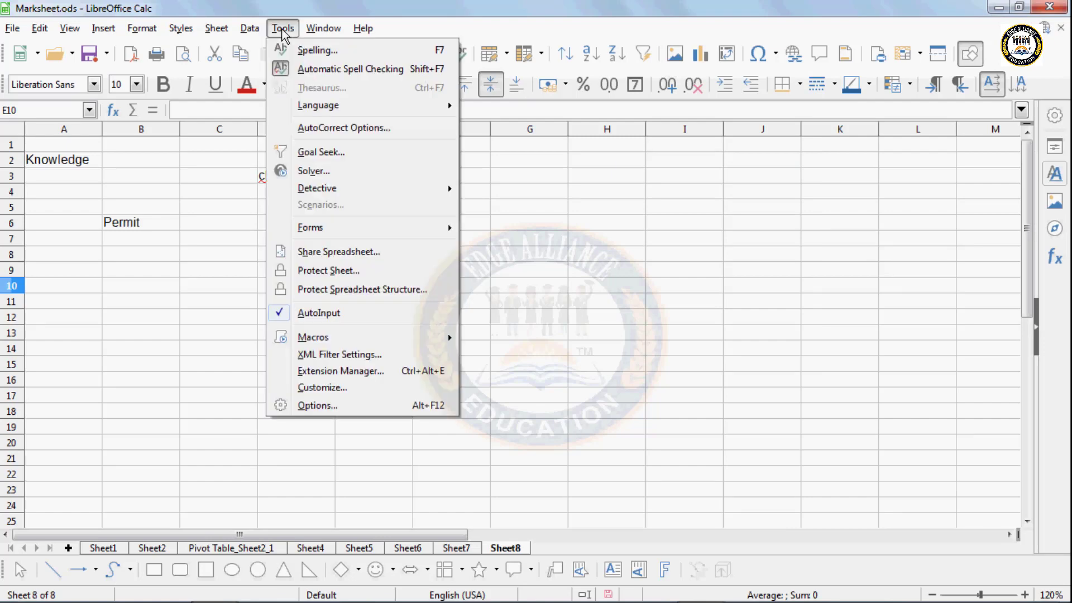
pyautogui.click(323, 129)
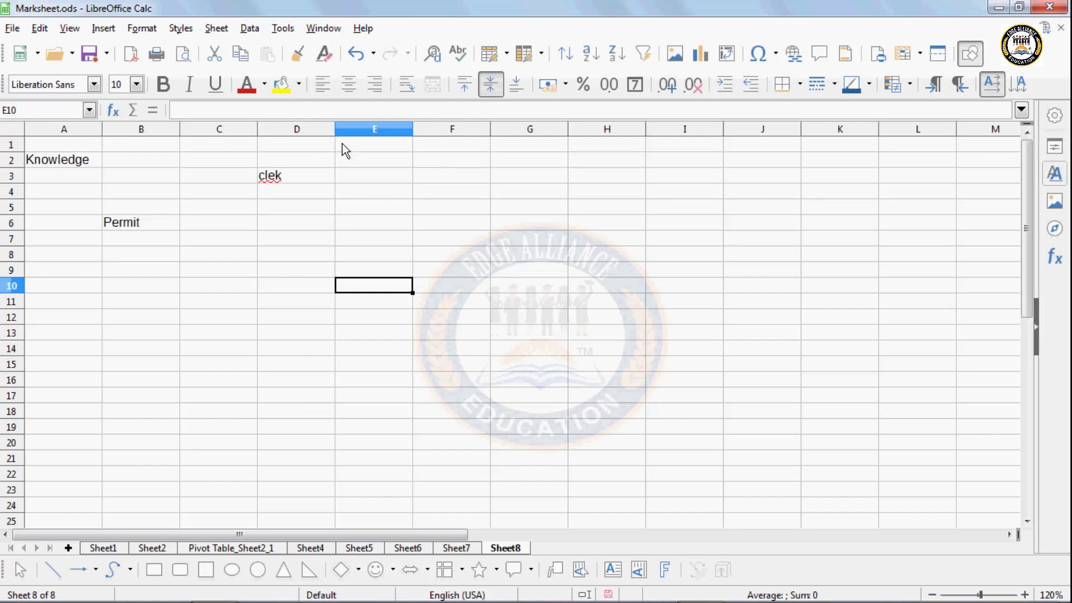
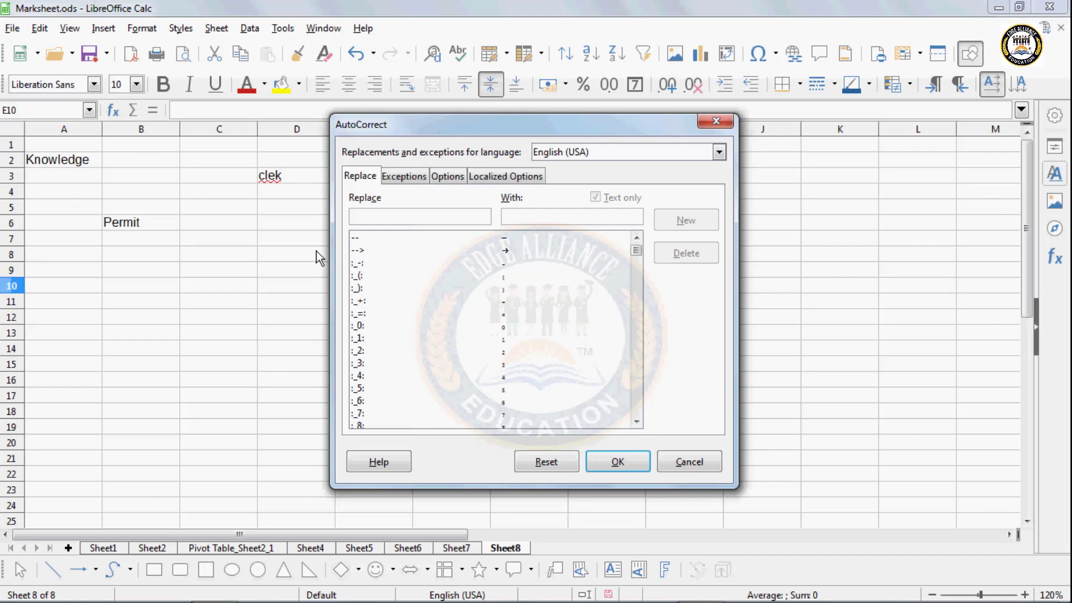
# - Add an AutoCorrect replacement turning 'Hallaw' into 'Hollow', then select cell E9
pyautogui.write('Harb')
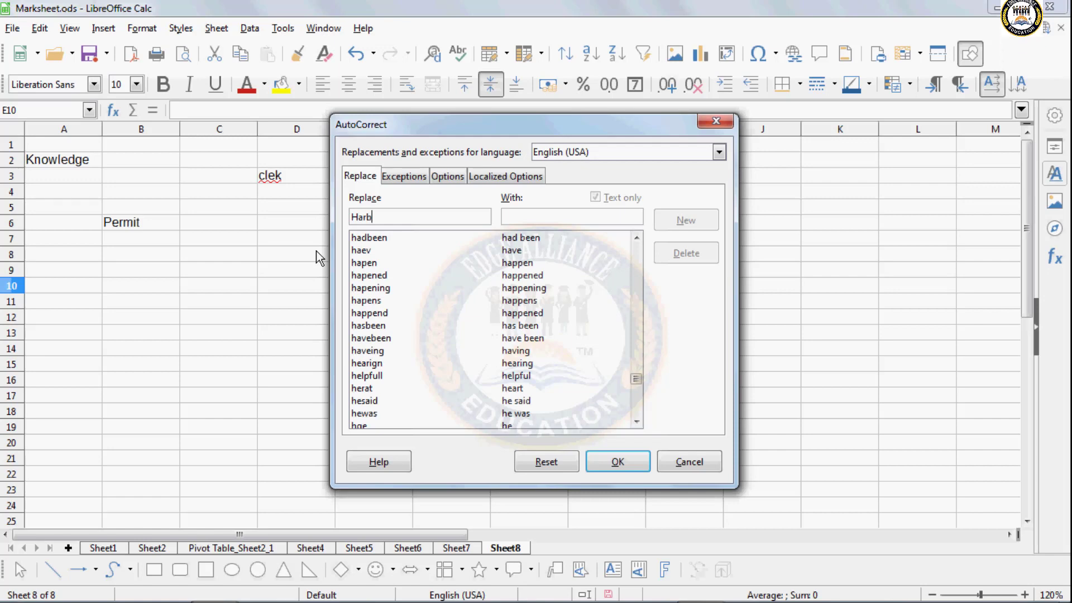
pyautogui.press('BackSpace')
pyautogui.press('BackSpace')
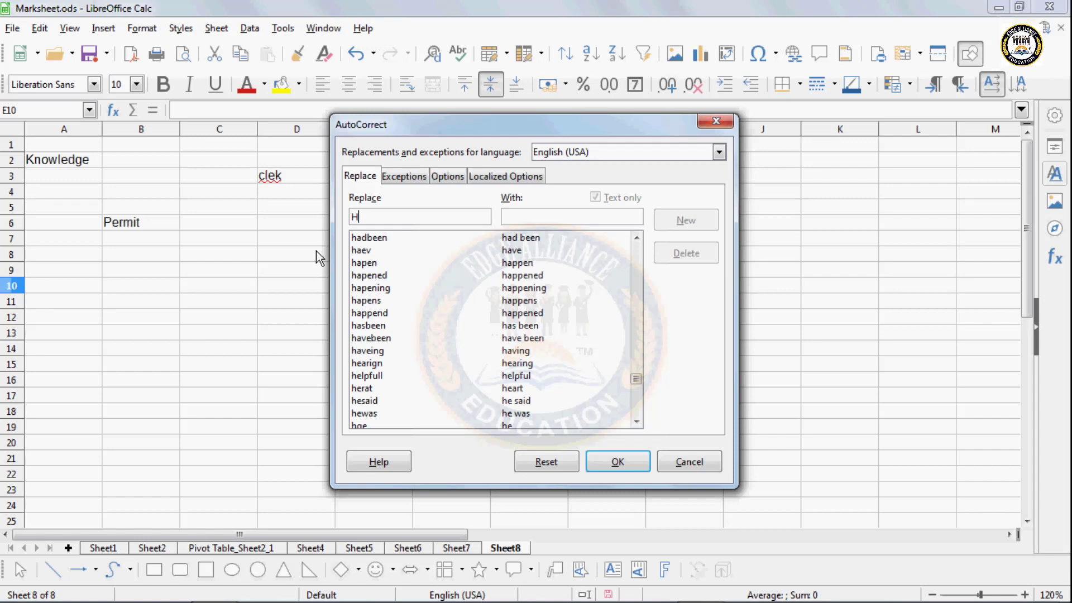
pyautogui.write('llow')
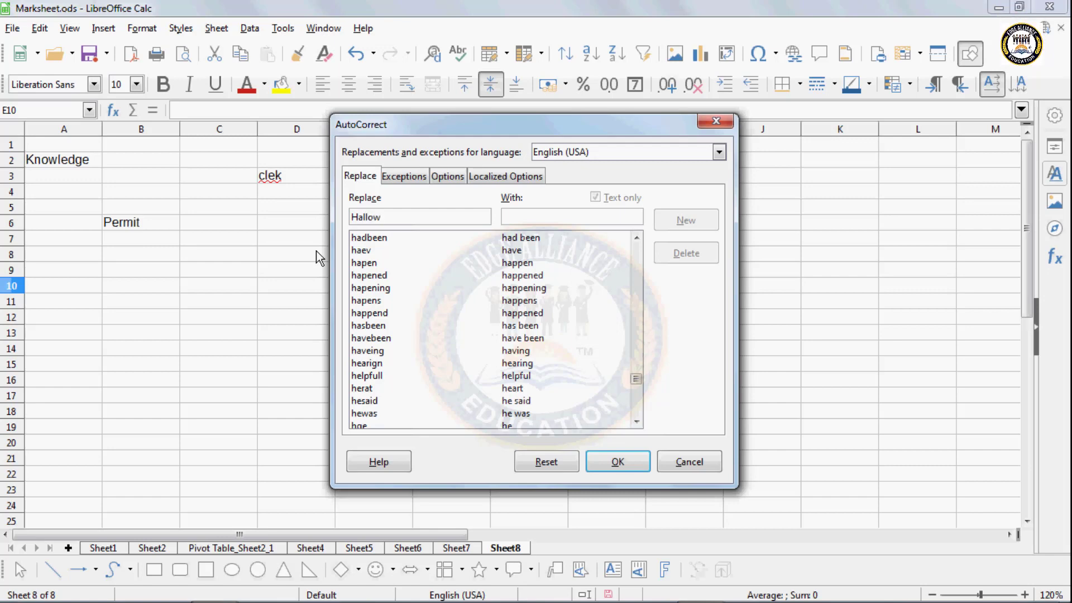
pyautogui.press('BackSpace')
pyautogui.press('BackSpace')
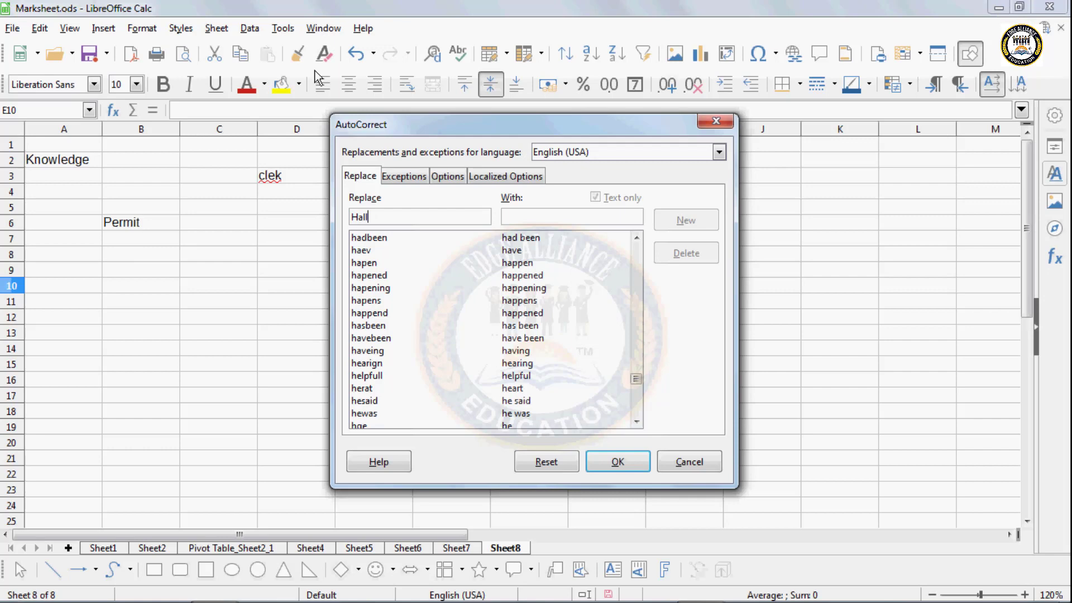
pyautogui.write('aw')
pyautogui.click(521, 219)
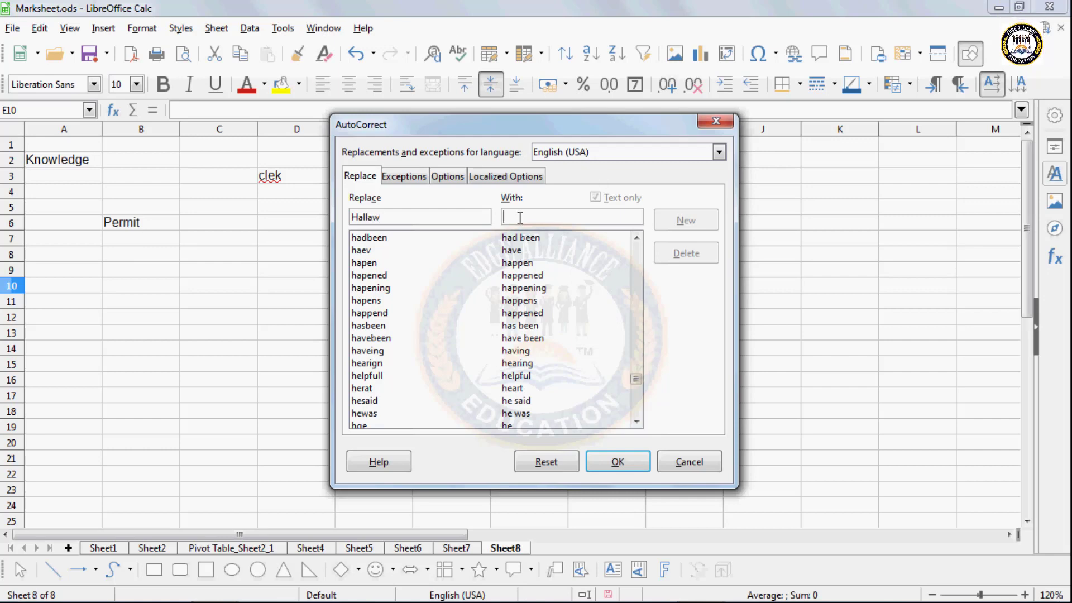
pyautogui.write('Hollow')
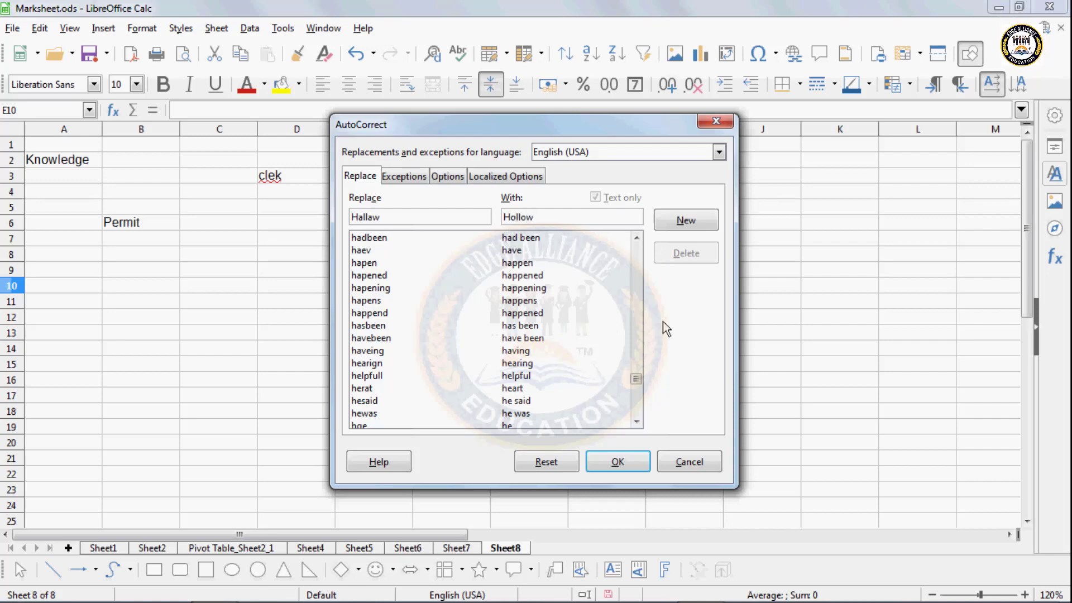
pyautogui.click(687, 220)
pyautogui.click(617, 462)
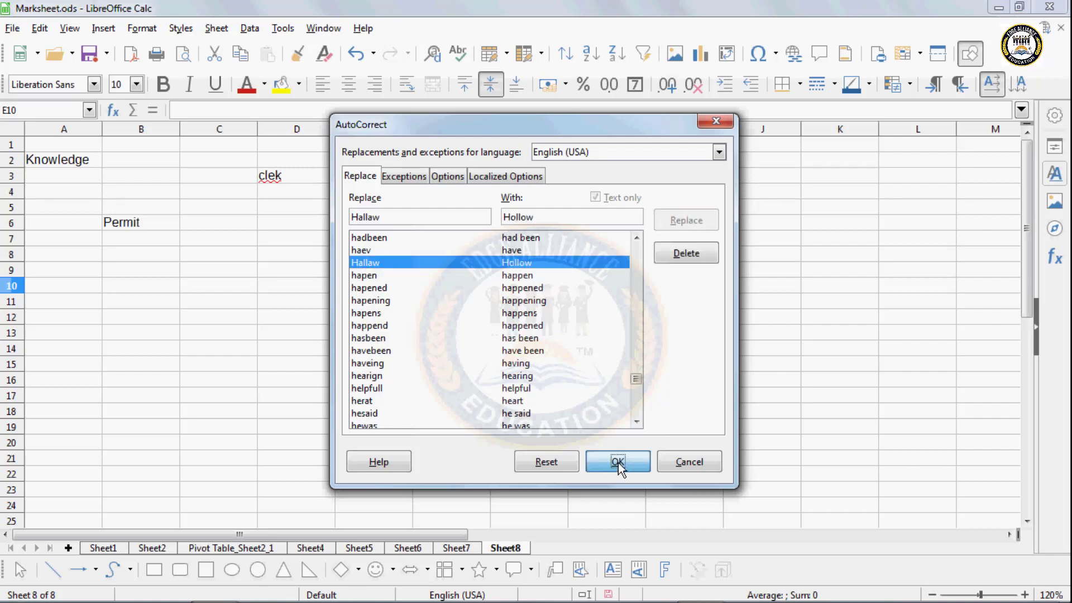
pyautogui.click(398, 274)
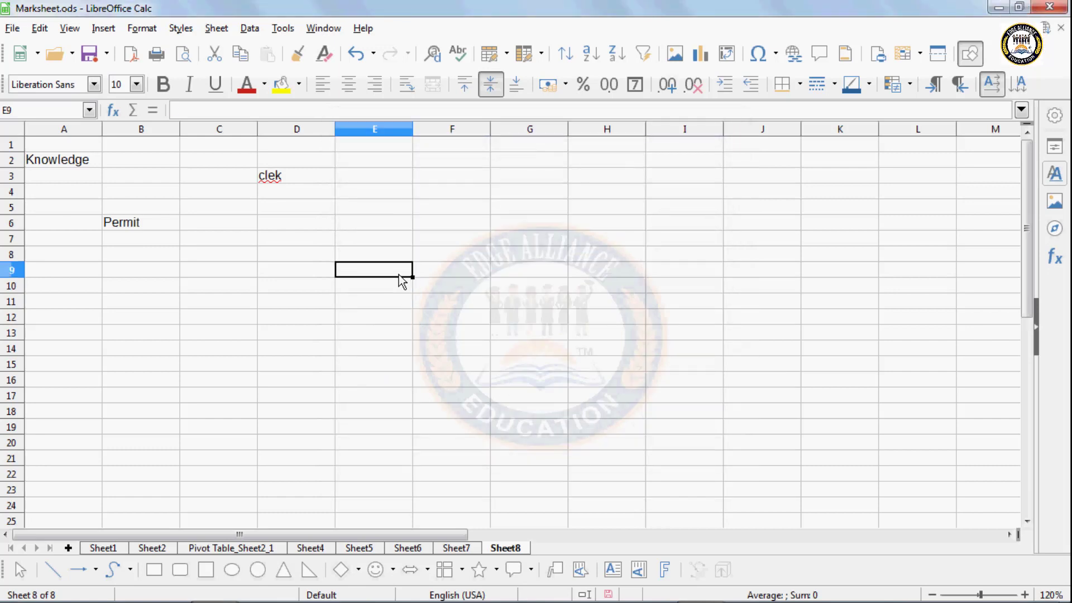
# - Enter the test word 'hallaw' in cell E9
pyautogui.write('hallaw')
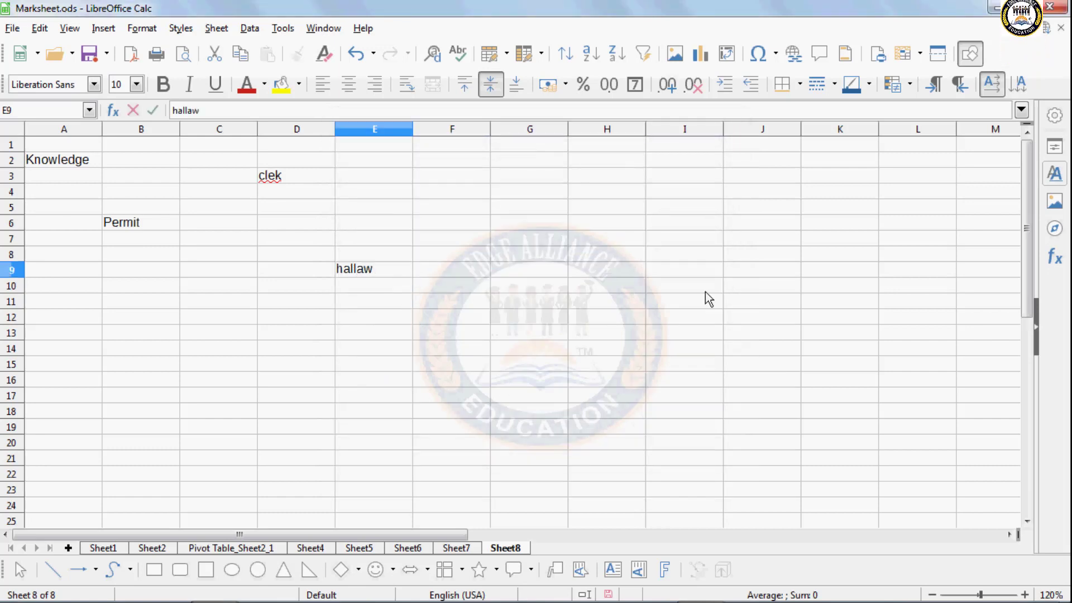
pyautogui.press('Return')
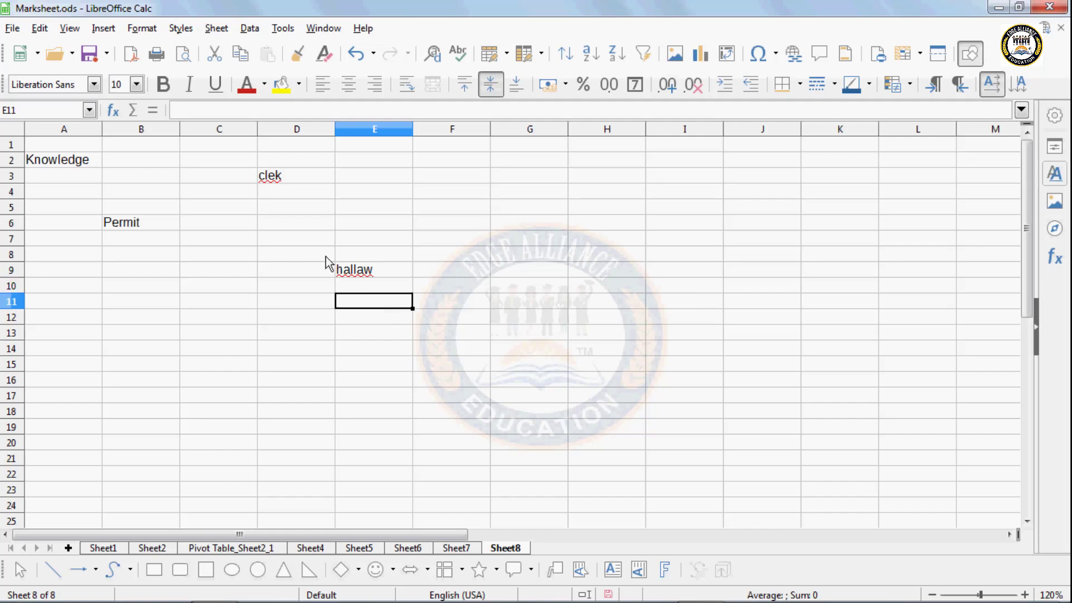
pyautogui.click(440, 256)
# - Browse the AutoCorrect Exceptions, Options and Localized Options tabs, cancel, and select H11
pyautogui.click(283, 28)
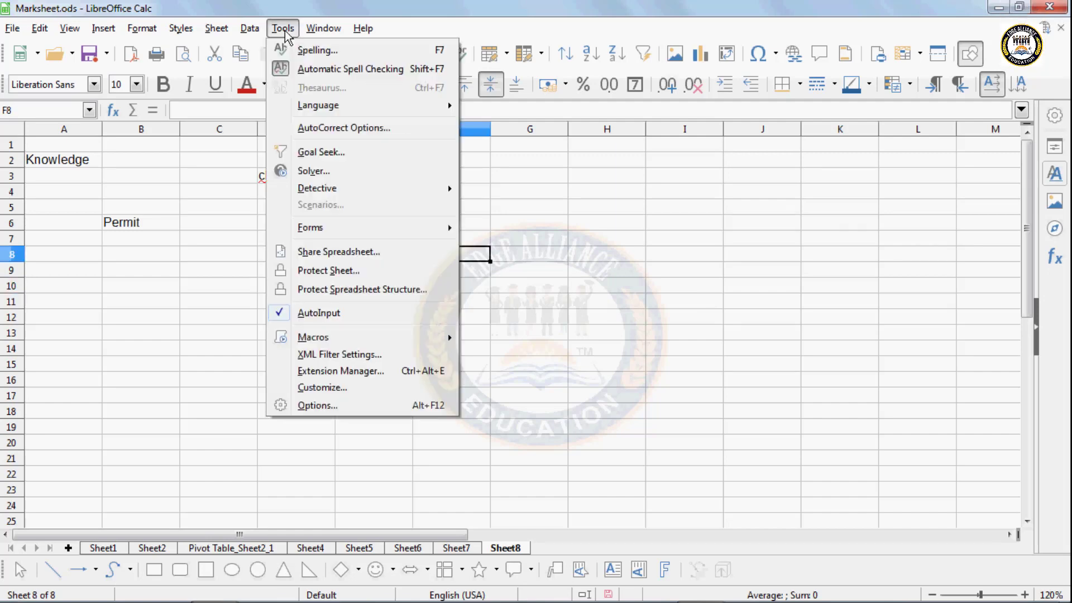
pyautogui.click(323, 127)
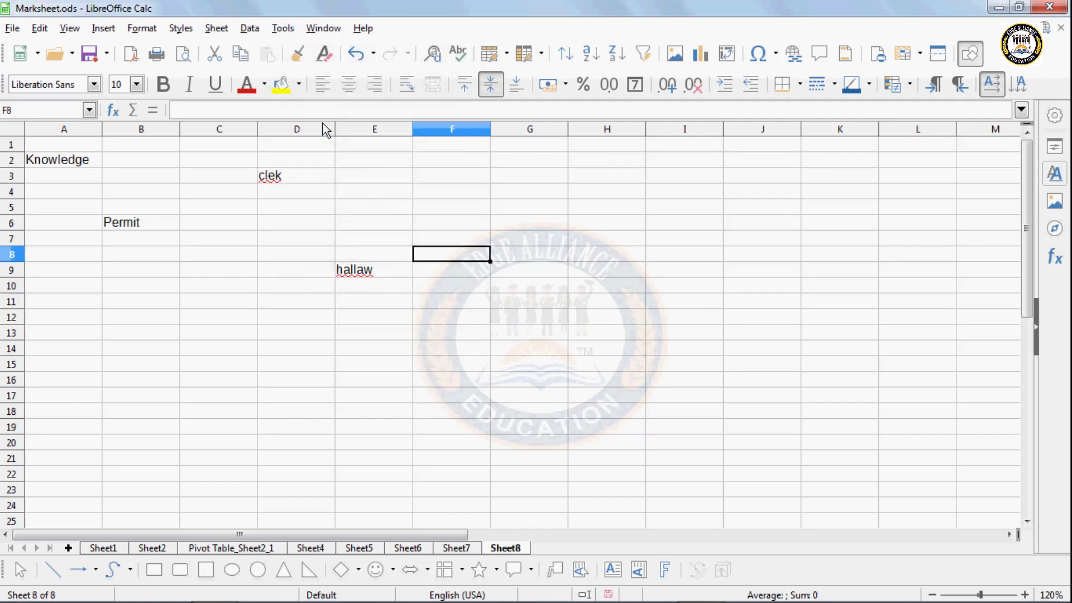
pyautogui.click(411, 179)
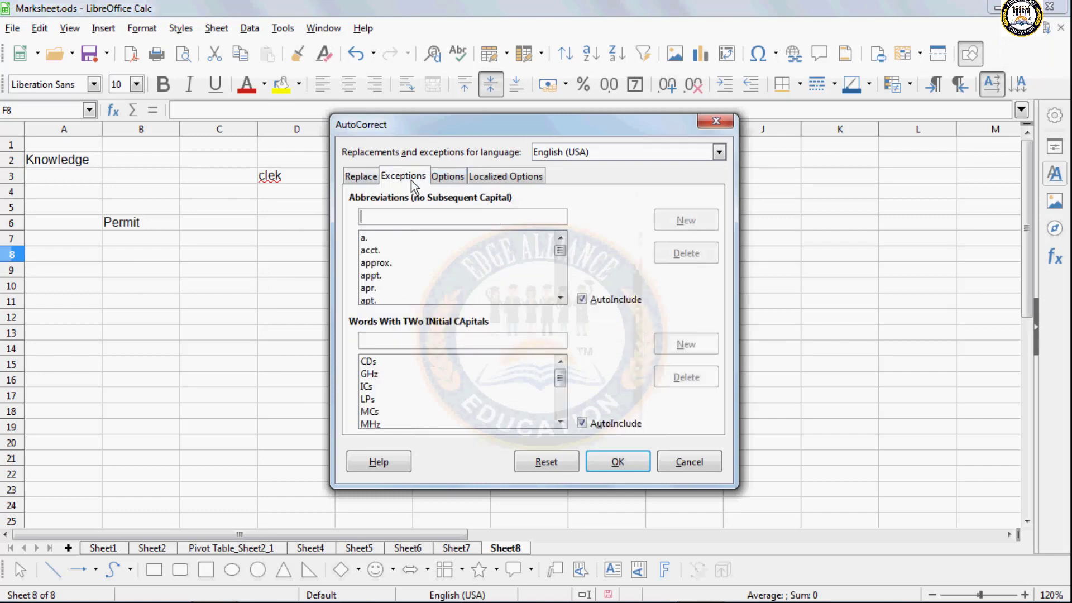
pyautogui.click(464, 180)
pyautogui.click(478, 178)
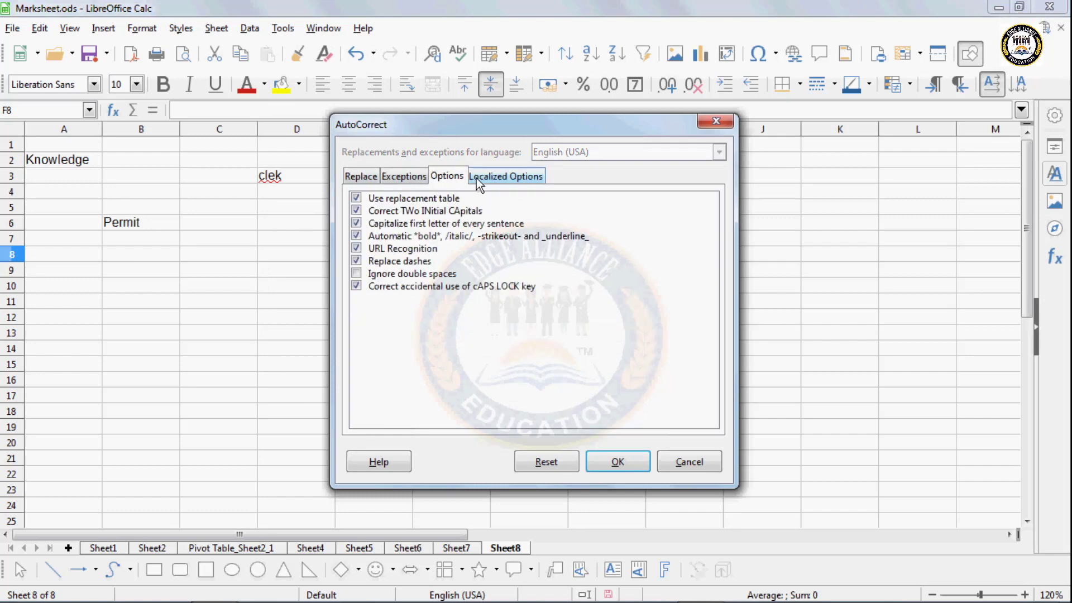
pyautogui.click(441, 178)
pyautogui.click(681, 464)
pyautogui.click(407, 289)
pyautogui.click(605, 303)
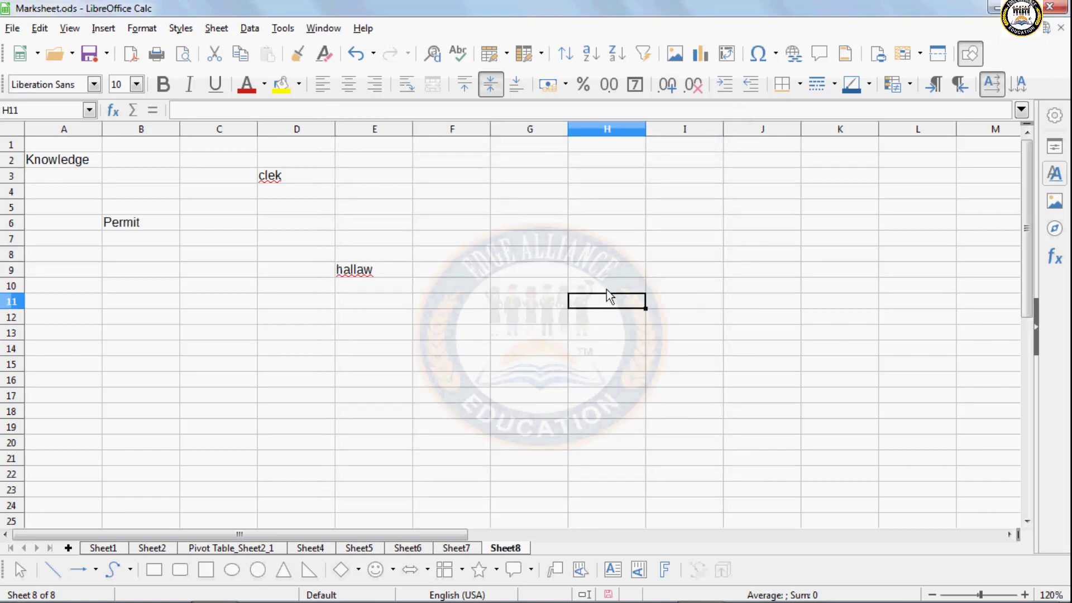
# - Type 'Hallaw' into H11 and re-enter it so AutoCorrect changes it to 'Hollow'
pyautogui.write('Hall')
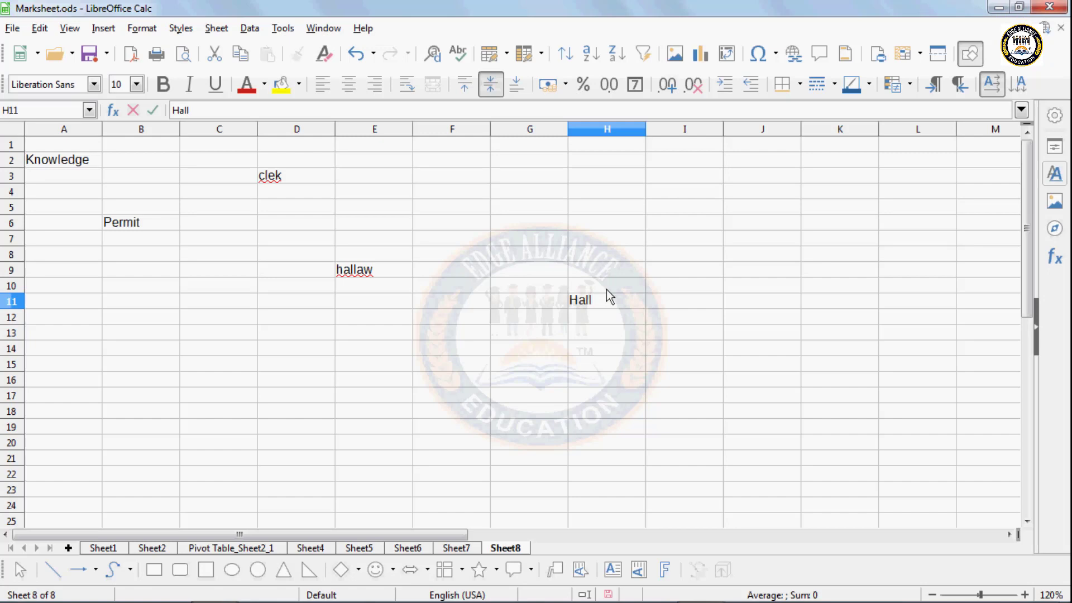
pyautogui.write('aw')
pyautogui.press('Return')
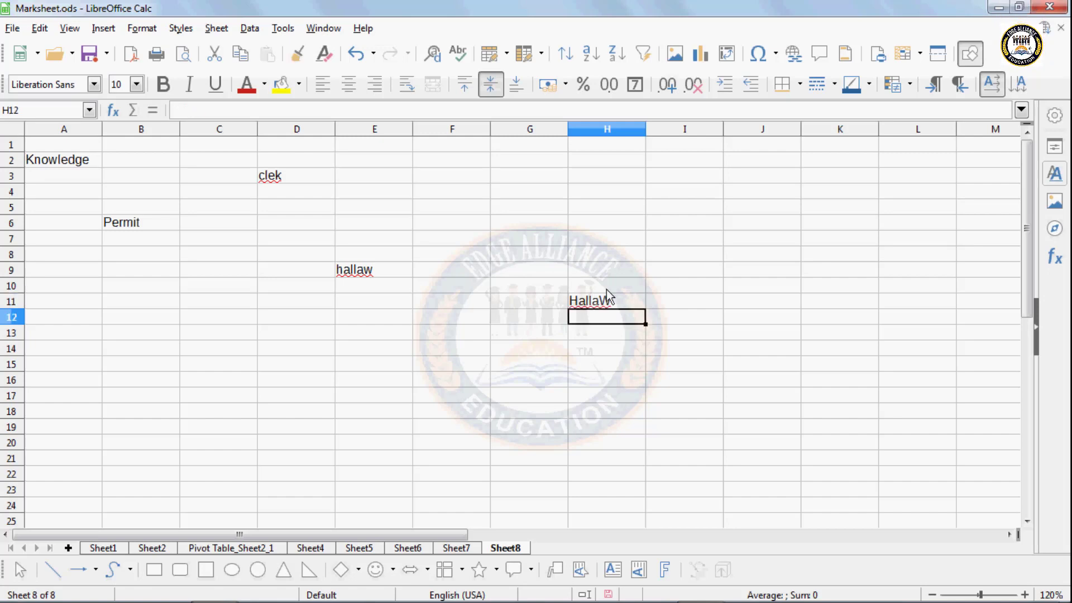
pyautogui.press('Up')
pyautogui.write('h')
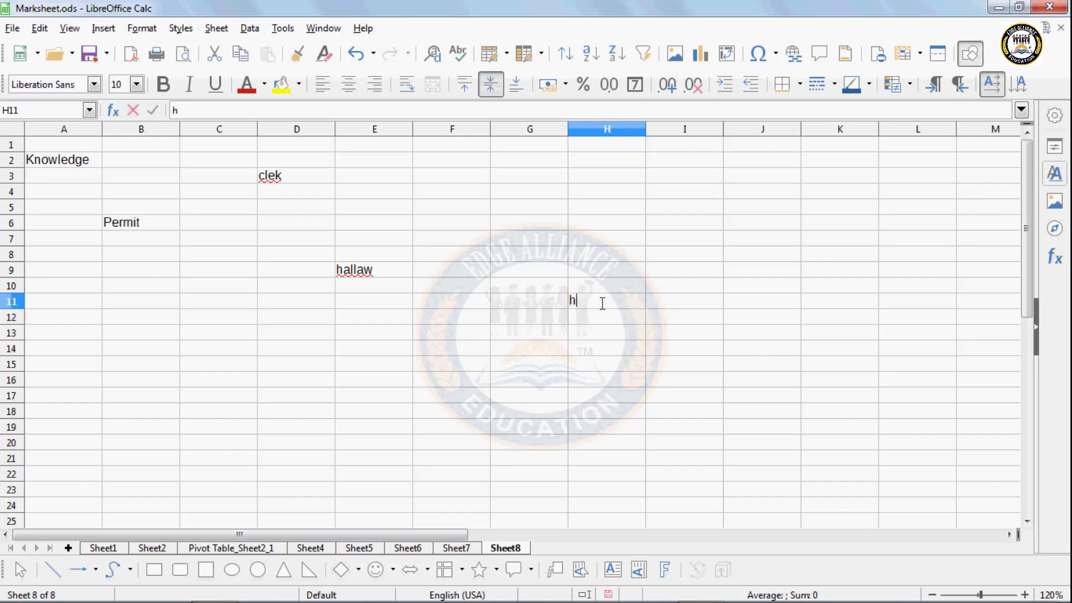
pyautogui.write('A')
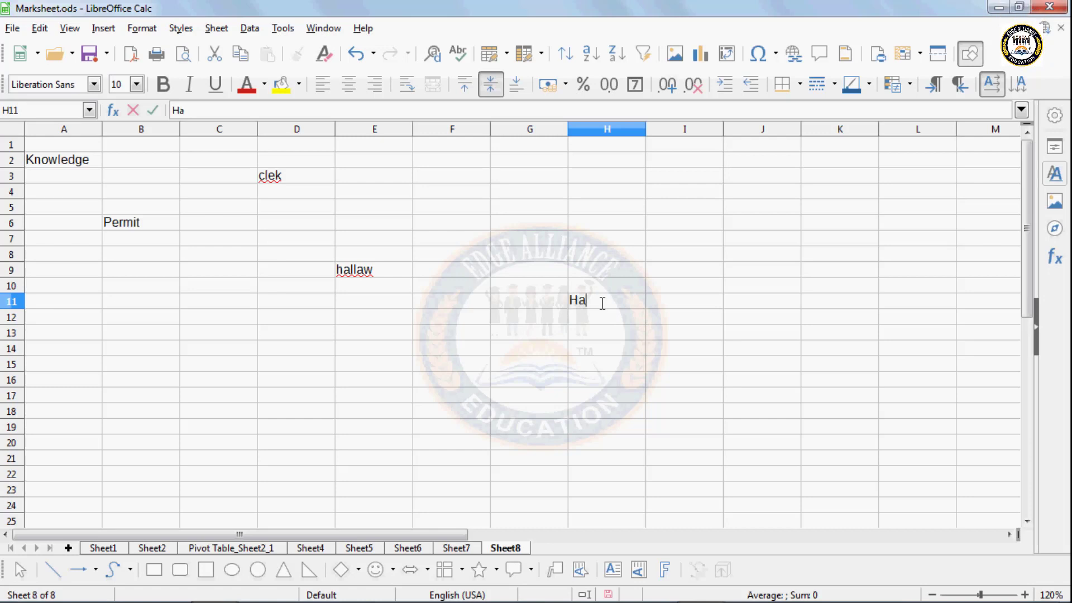
pyautogui.write('ww')
pyautogui.press('BackSpace')
pyautogui.press('BackSpace')
pyautogui.press('Return')
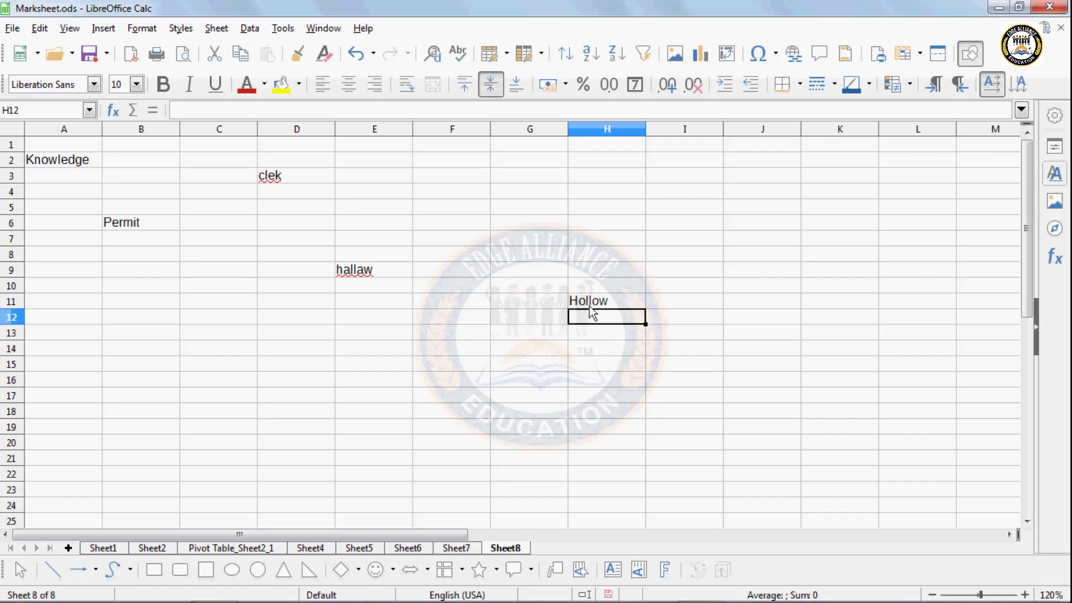
pyautogui.click(249, 29)
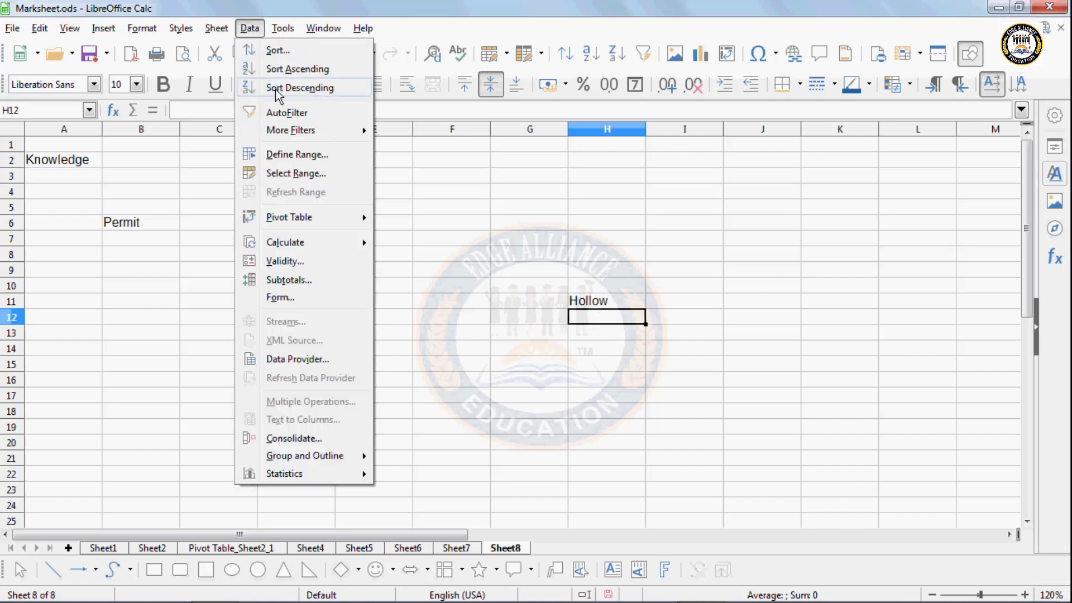
# - Look up the Hallaw → Hollow entry in the AutoCorrect Replace list, then close with OK
pyautogui.click(282, 29)
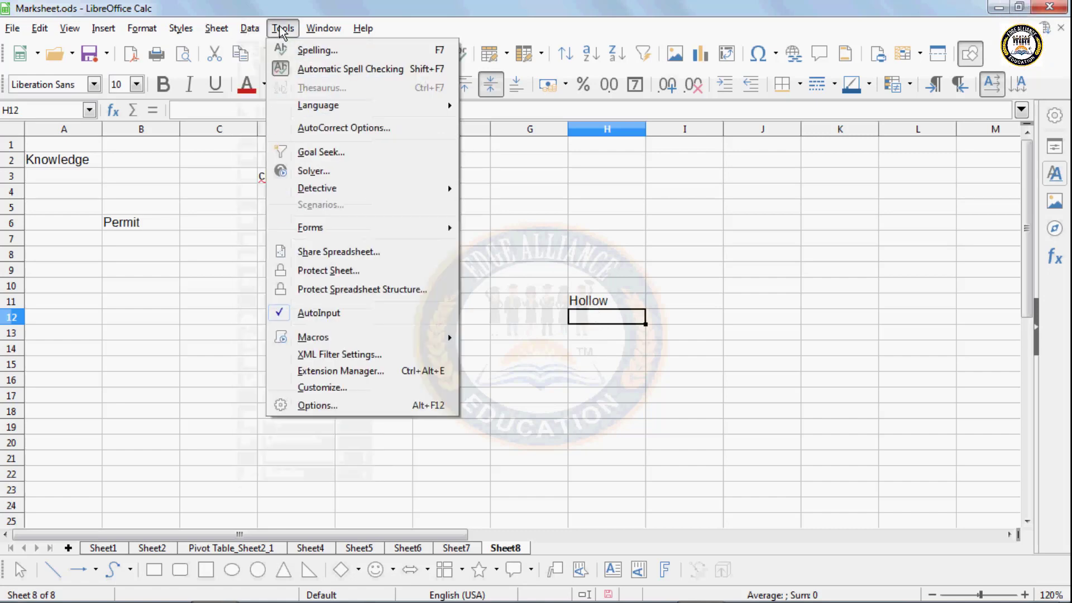
pyautogui.click(304, 133)
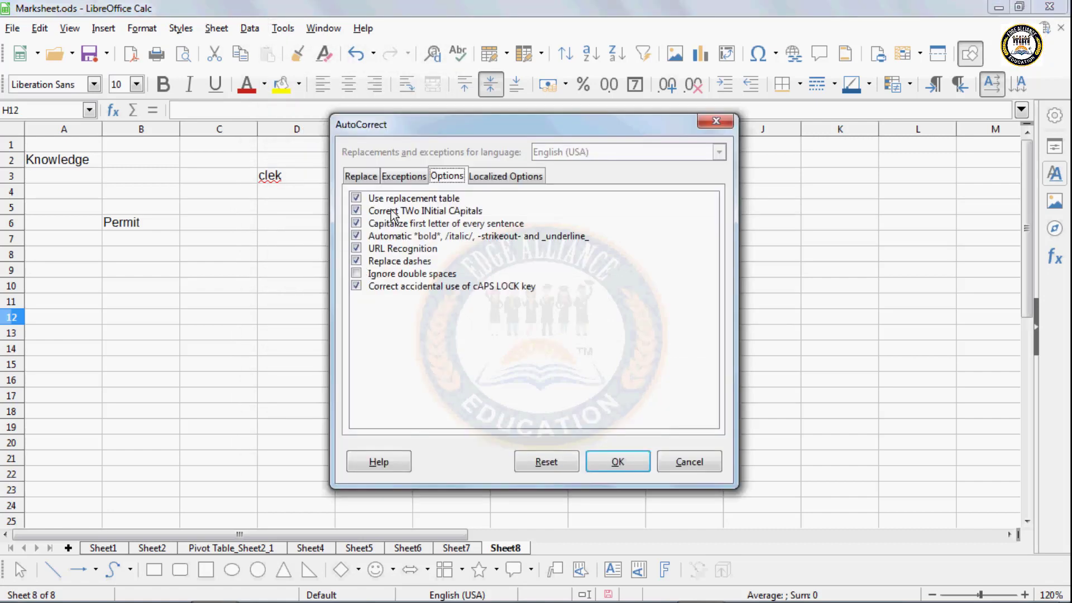
pyautogui.click(360, 177)
pyautogui.click(384, 216)
pyautogui.write('h')
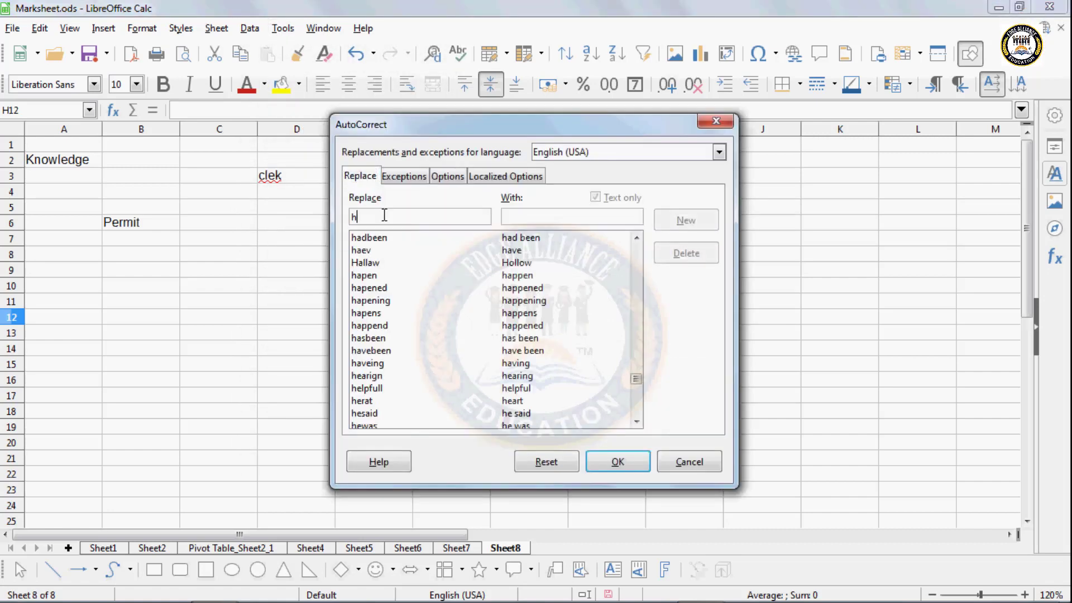
pyautogui.write('o')
pyautogui.press('BackSpace')
pyautogui.write('a')
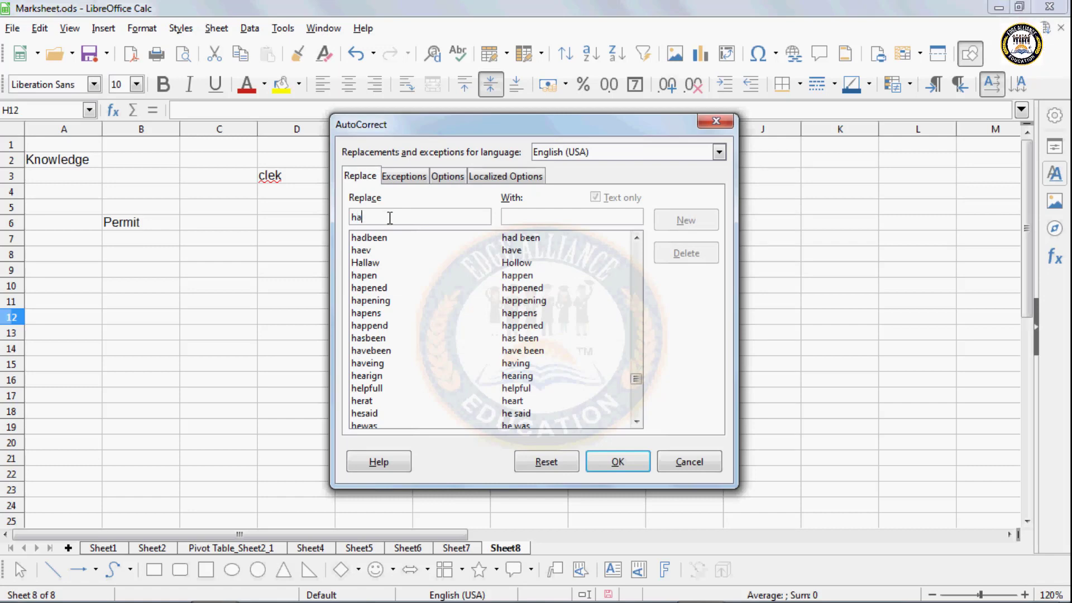
pyautogui.write('llaw')
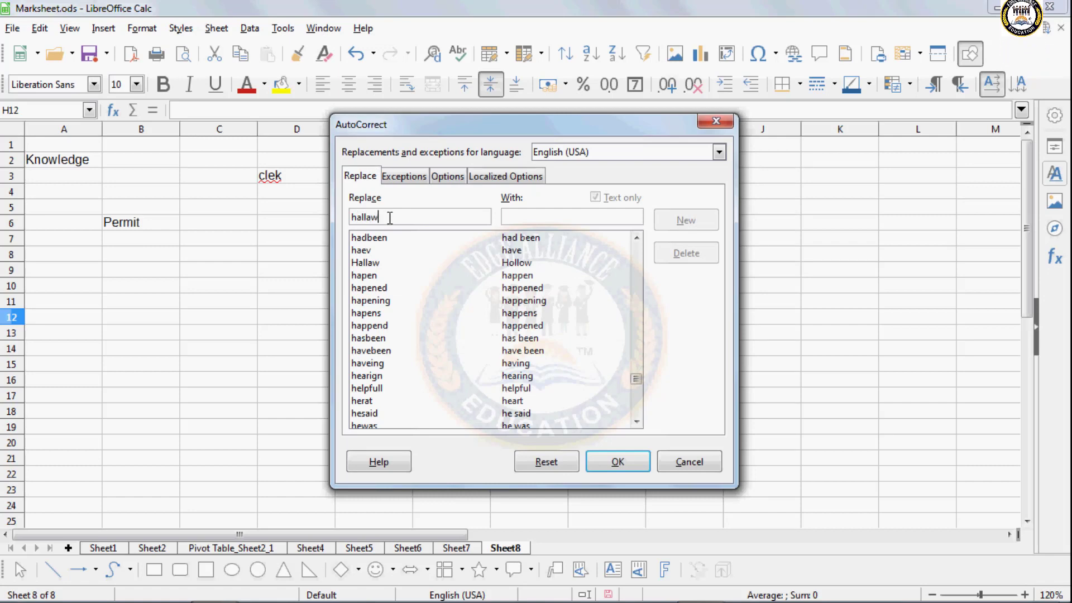
pyautogui.click(375, 262)
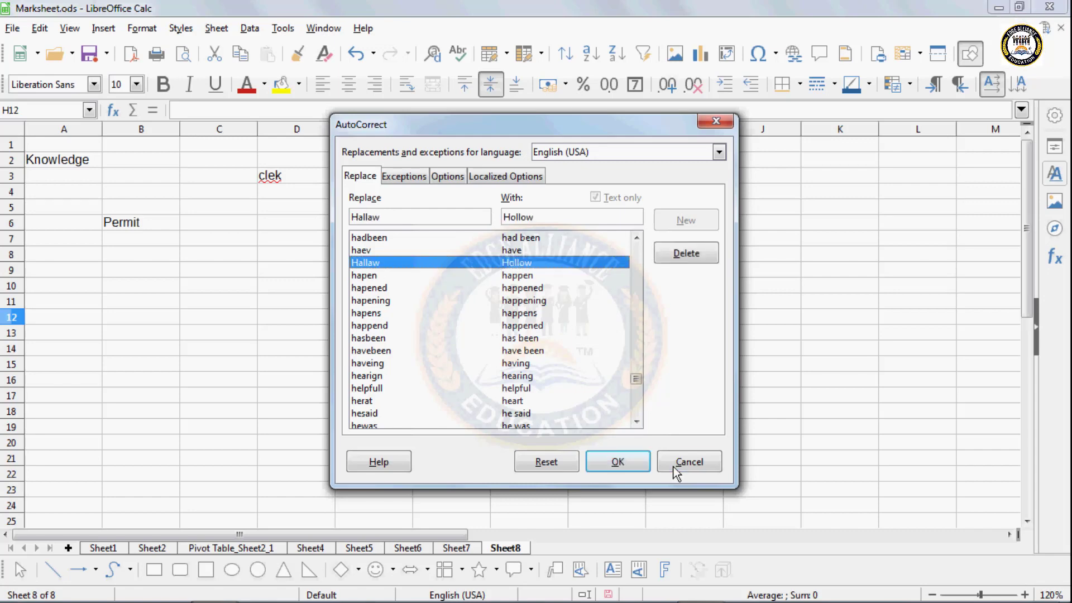
pyautogui.click(617, 457)
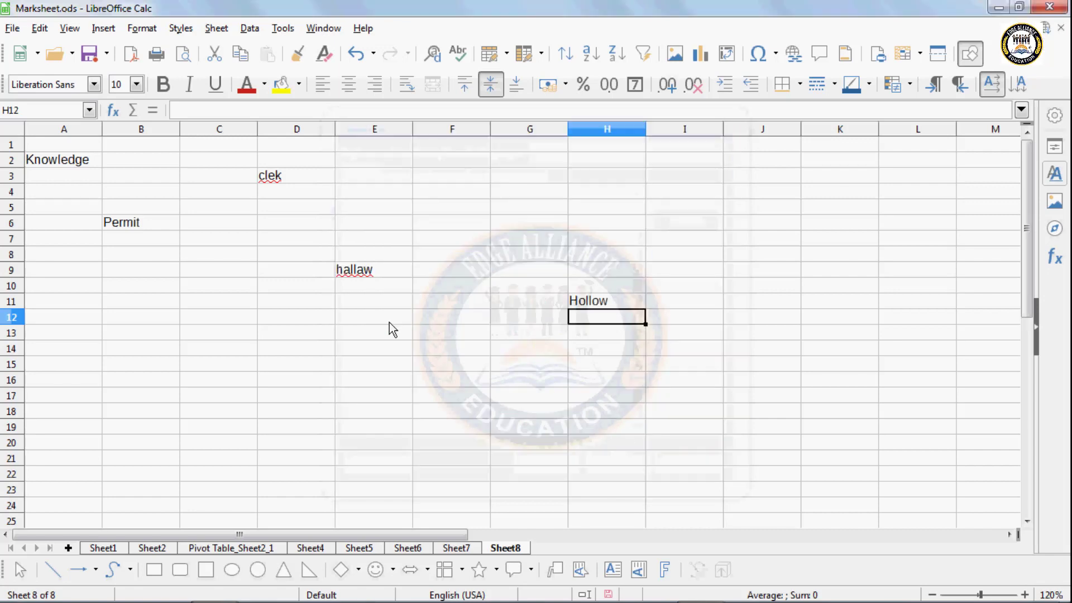
pyautogui.click(265, 287)
pyautogui.click(186, 316)
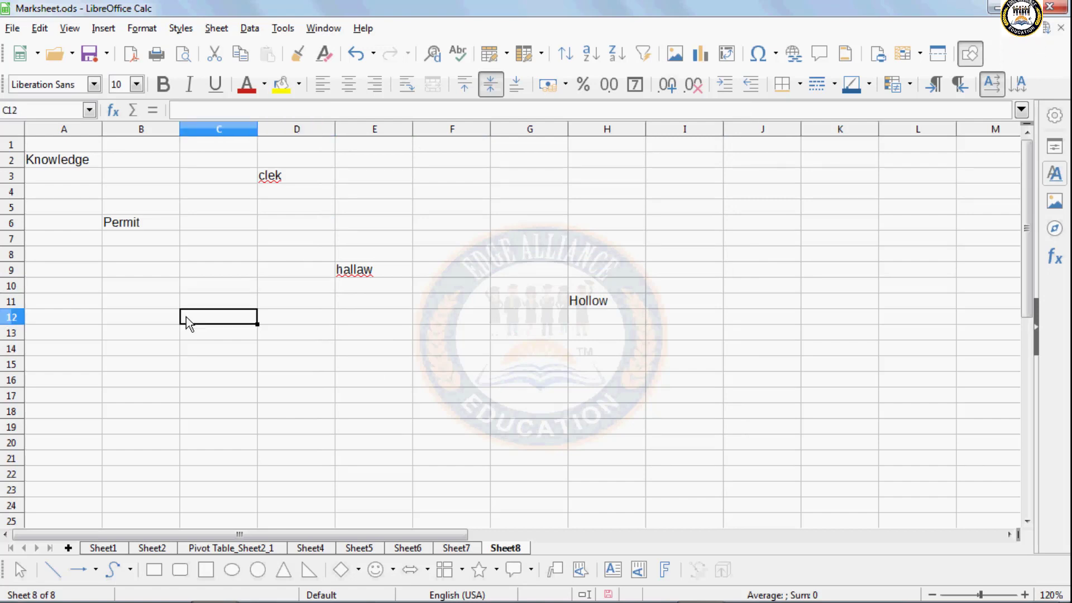
# - Enter 'Hallaw' in cell C12 and move to C17
pyautogui.write('Haw')
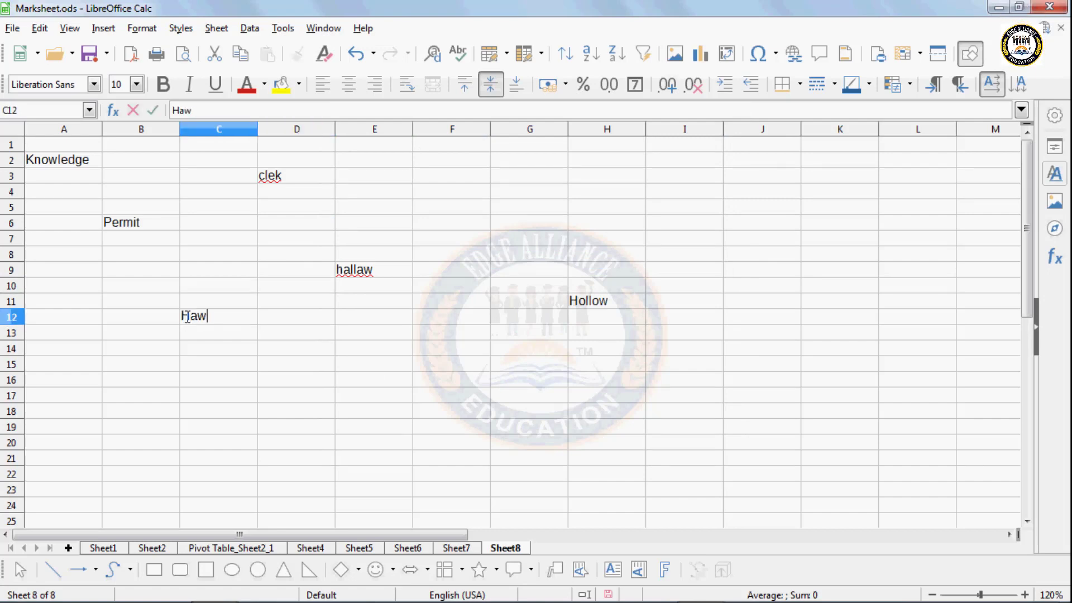
pyautogui.write('wllaw')
pyautogui.press('Return')
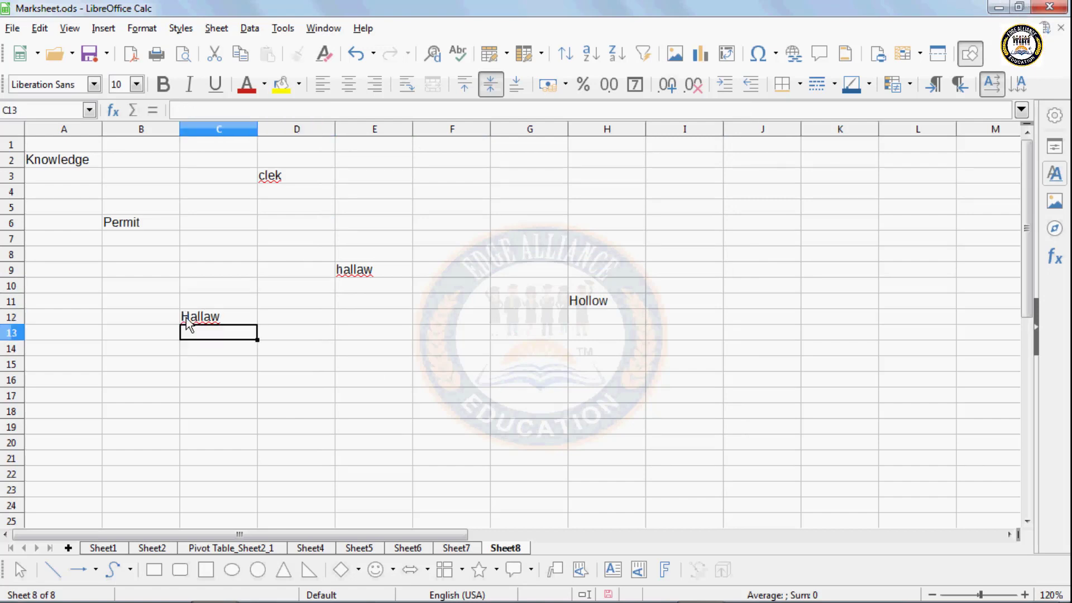
pyautogui.click(249, 395)
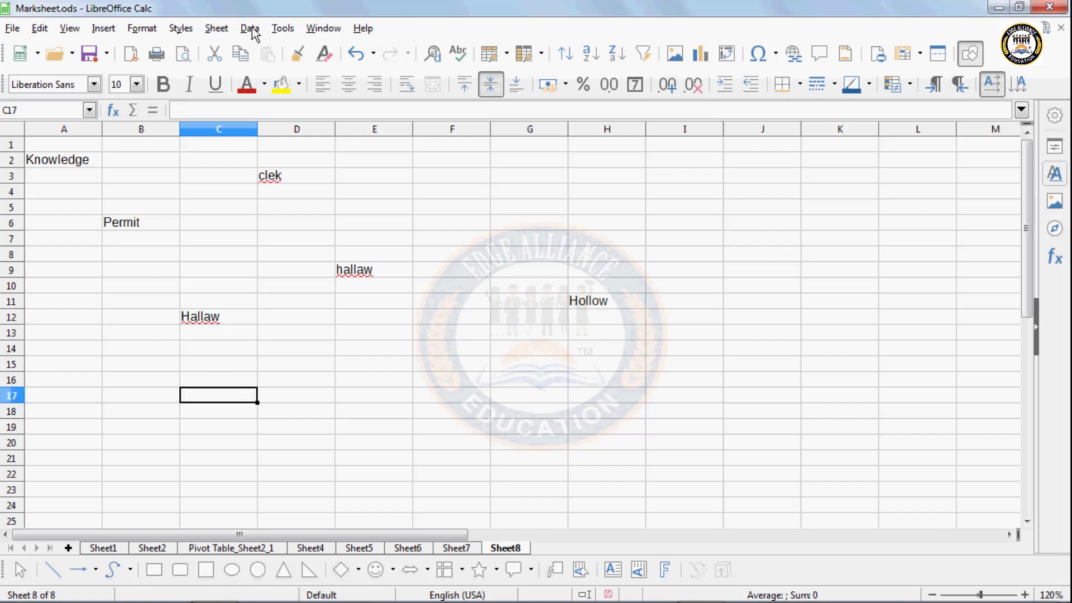
# - Open and close the Tools menu without choosing anything, then reopen it
pyautogui.click(279, 29)
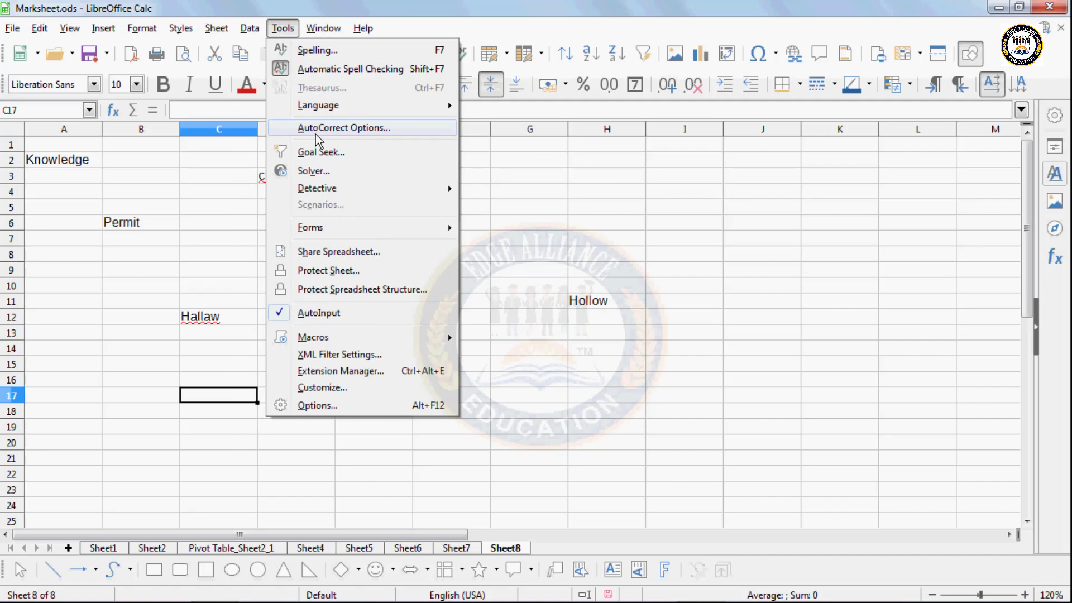
pyautogui.click(522, 305)
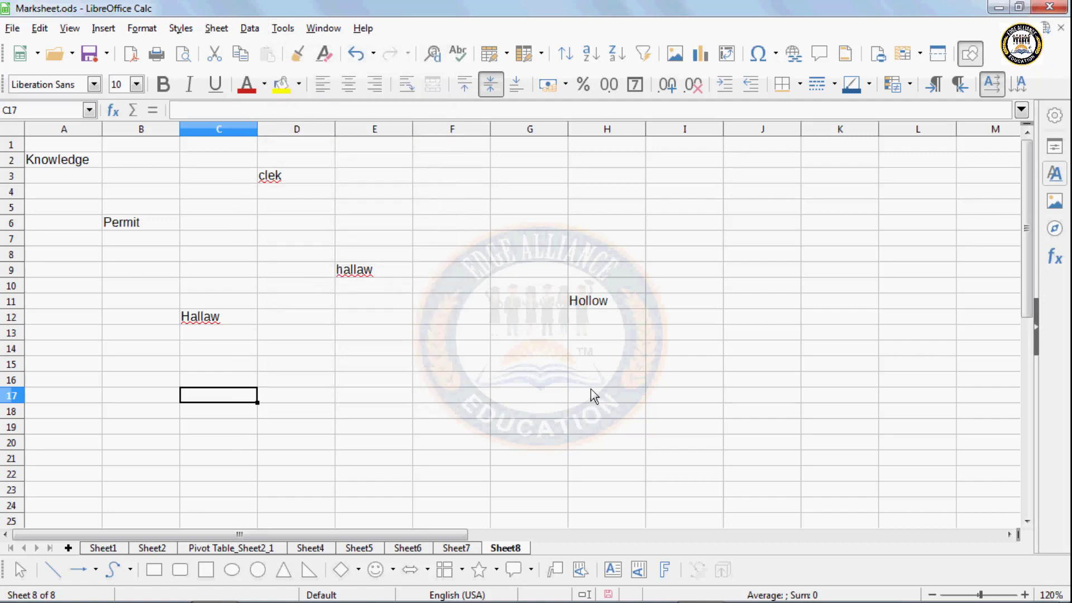
pyautogui.click(285, 29)
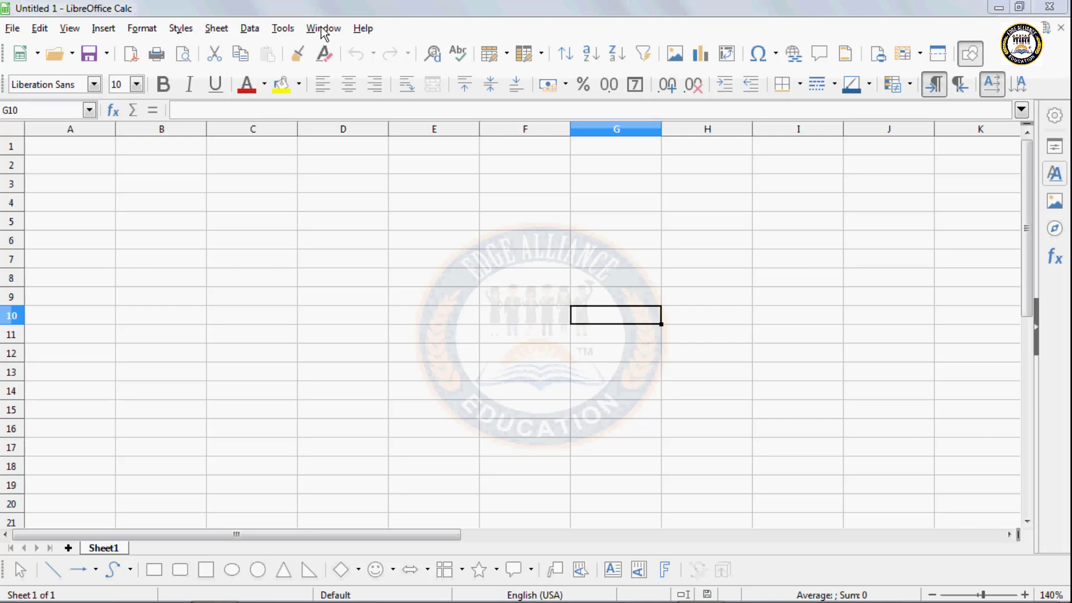
# - Enter Student 25 and fees 450 in A1:B2, with the label Total in A3
pyautogui.click(283, 28)
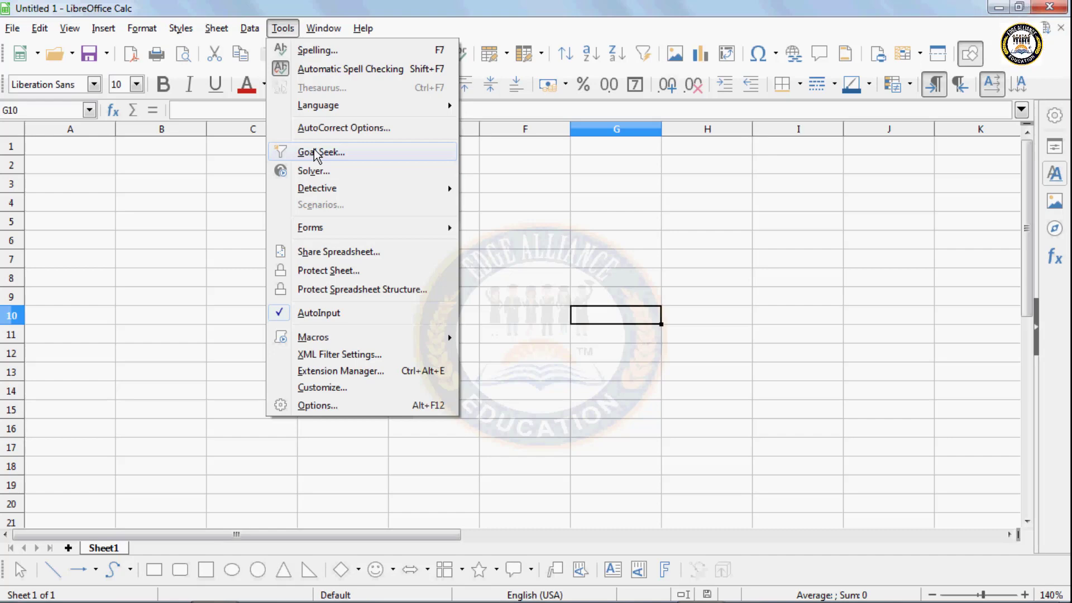
pyautogui.click(72, 169)
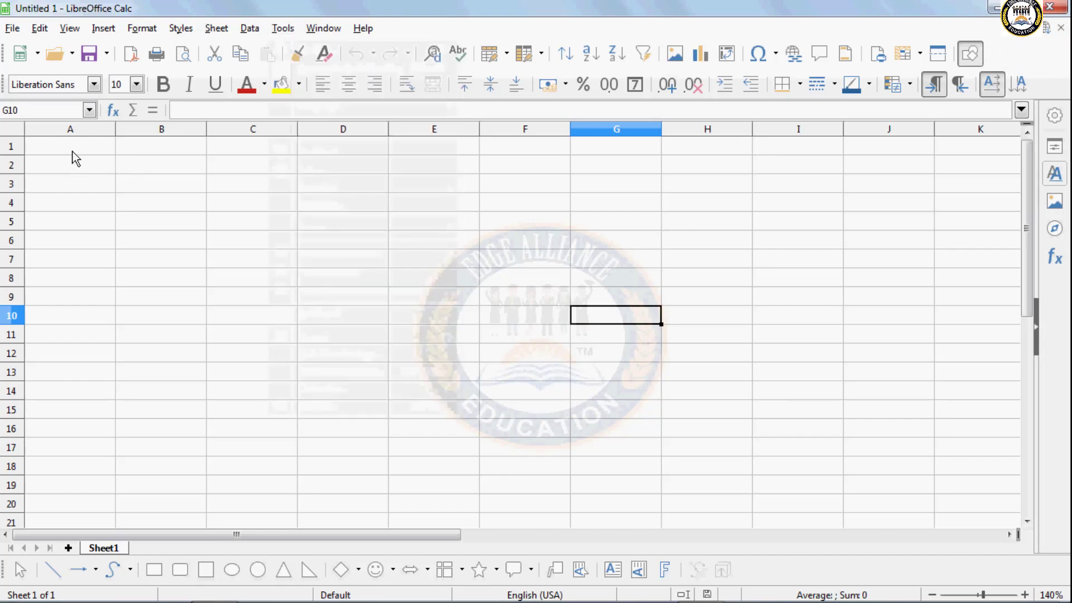
pyautogui.click(72, 152)
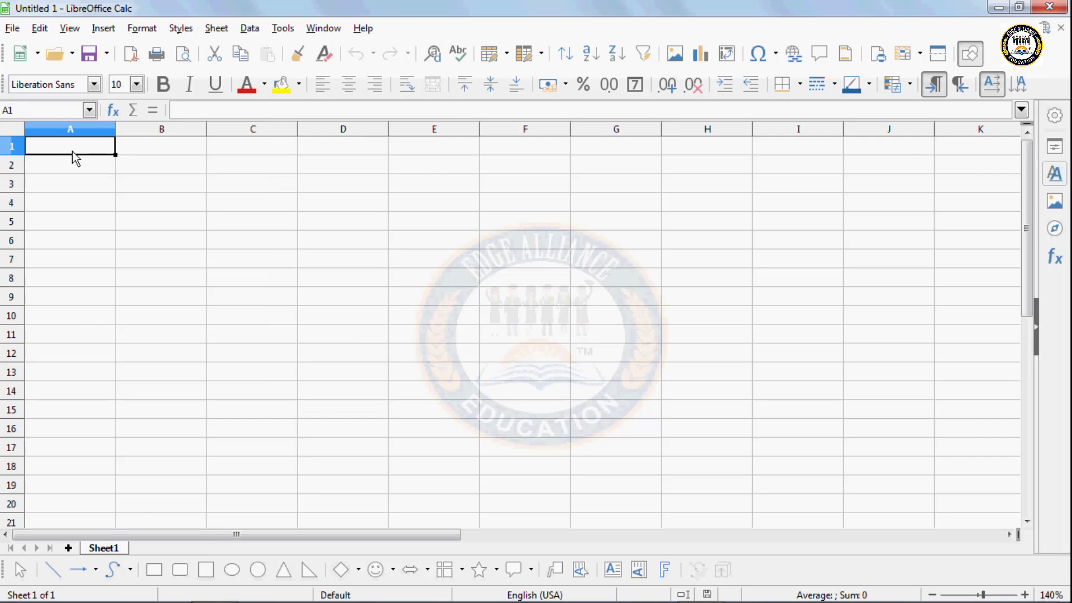
pyautogui.write('S')
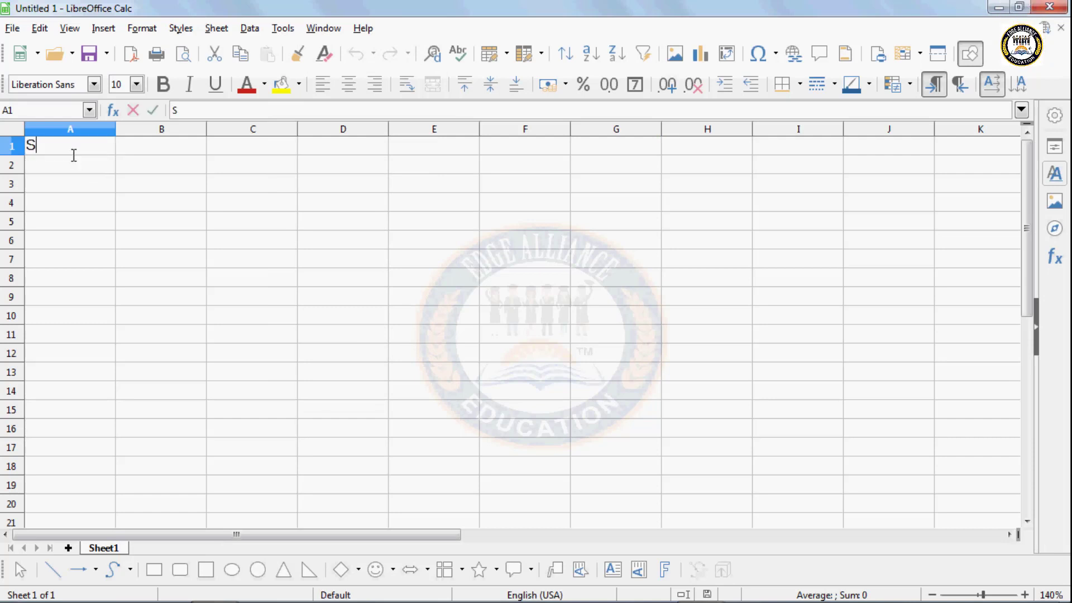
pyautogui.write('tu')
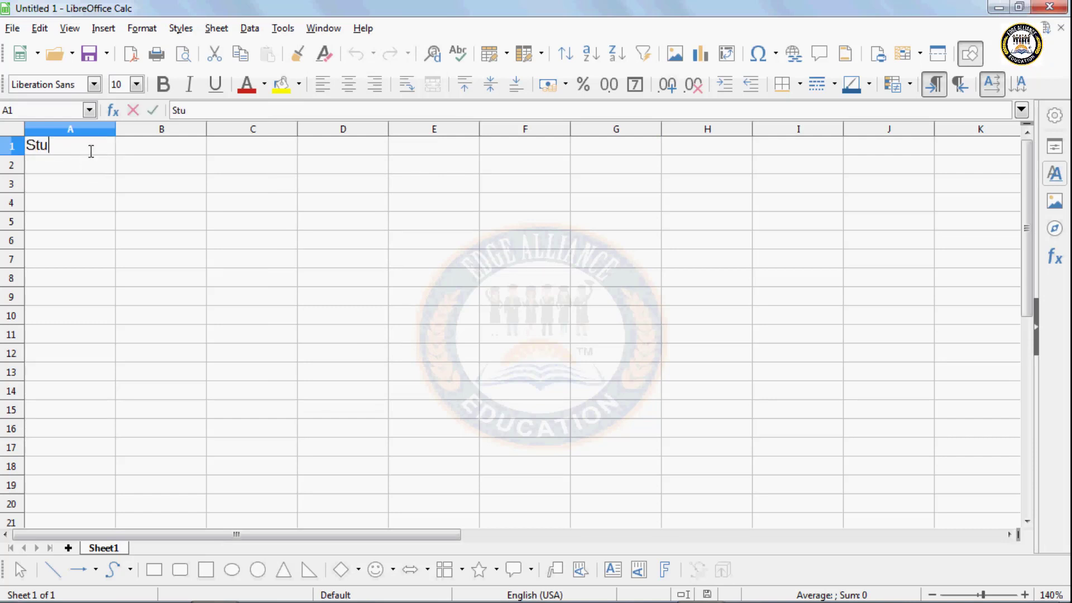
pyautogui.write('dent')
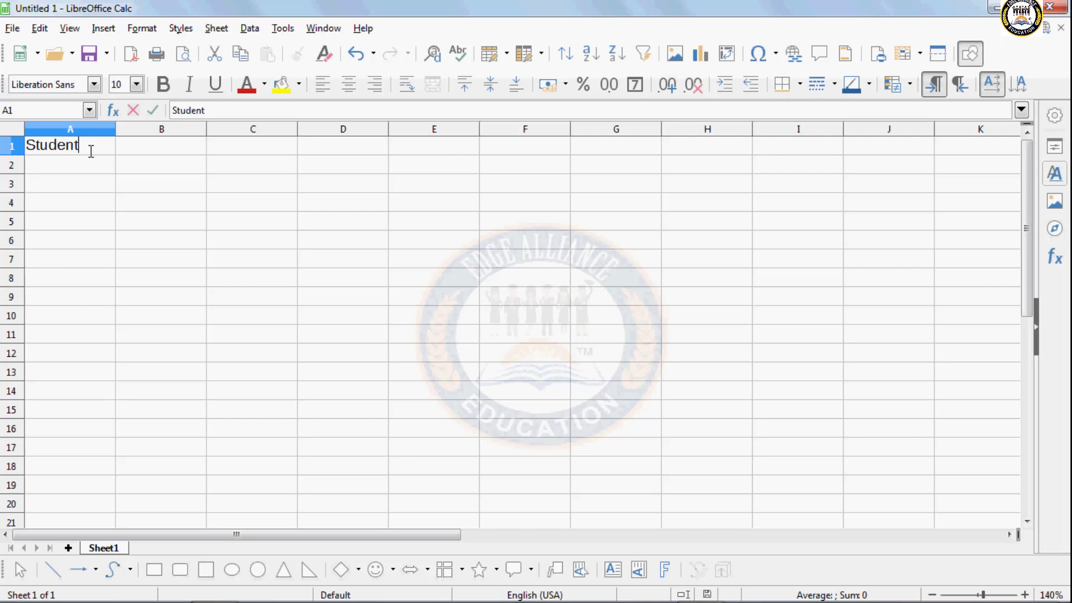
pyautogui.press('Tab')
pyautogui.write('2')
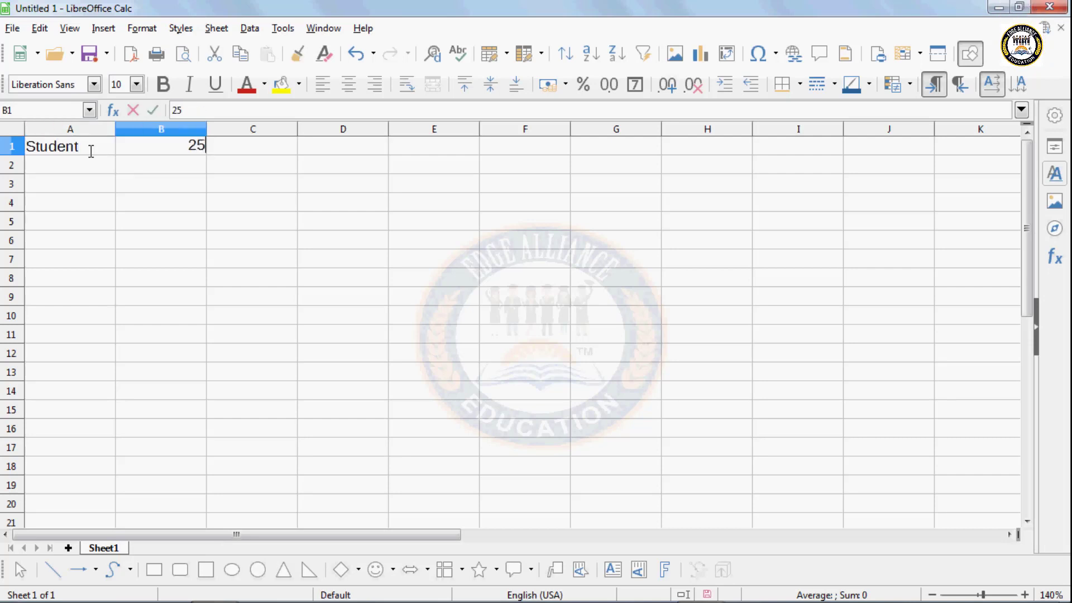
pyautogui.click(84, 167)
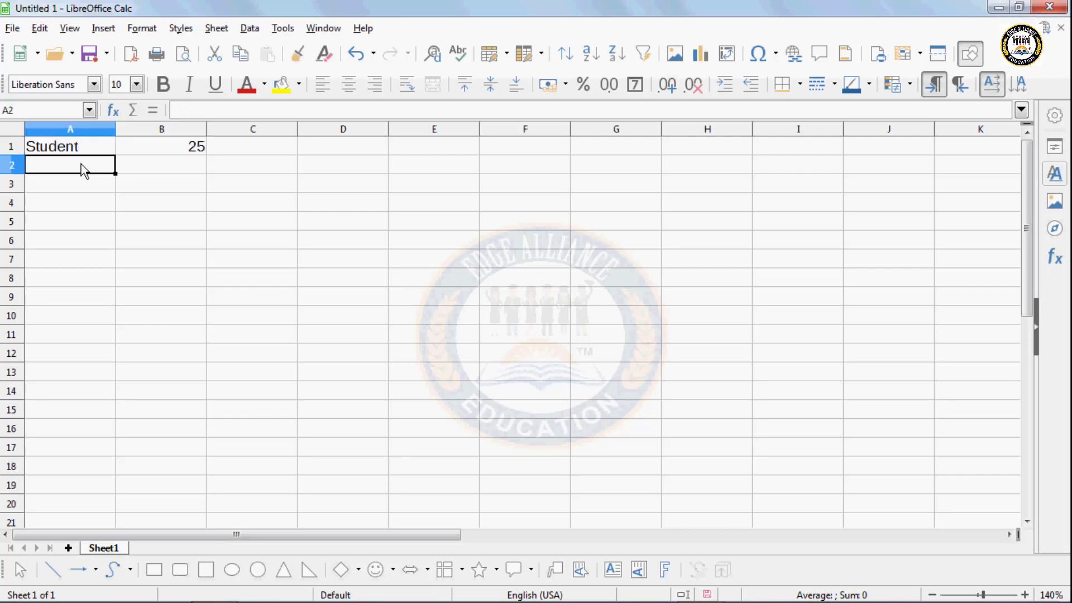
pyautogui.write('fesa')
pyautogui.press('BackSpace')
pyautogui.press('BackSpace')
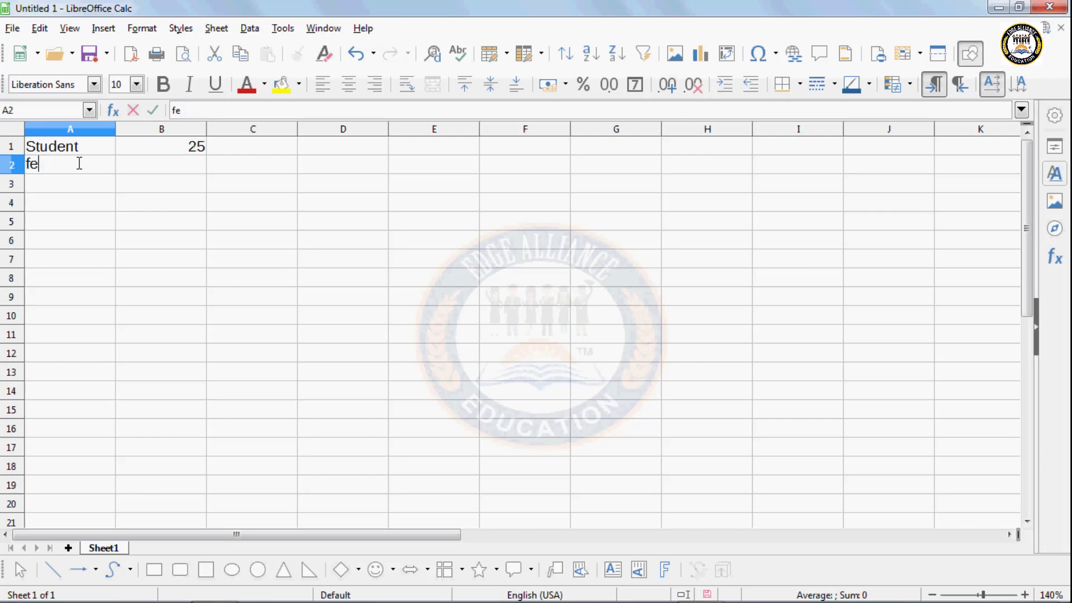
pyautogui.write('es')
pyautogui.press('Tab')
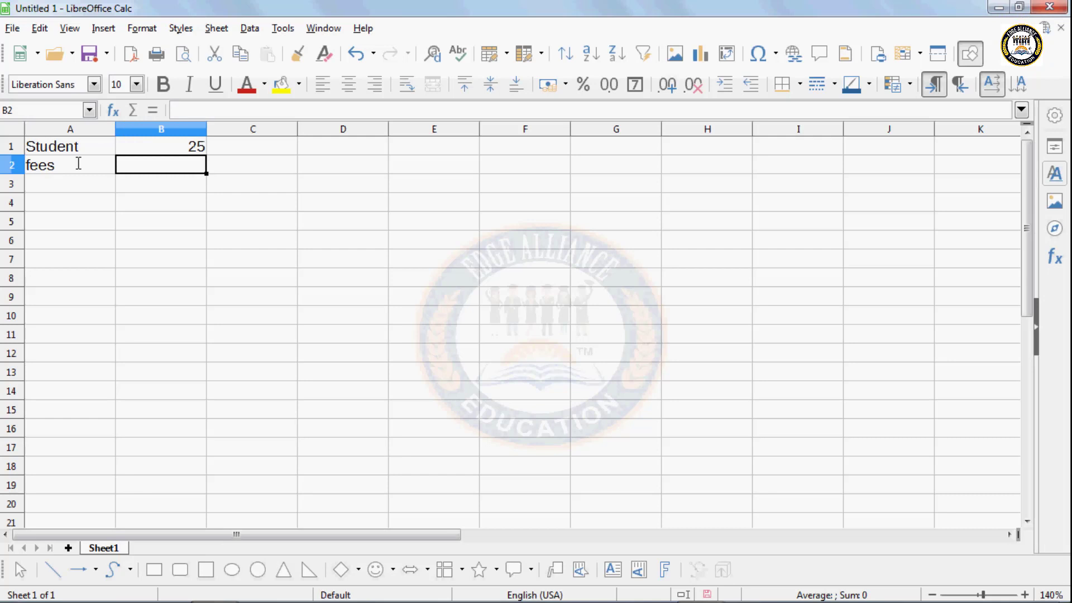
pyautogui.write('450')
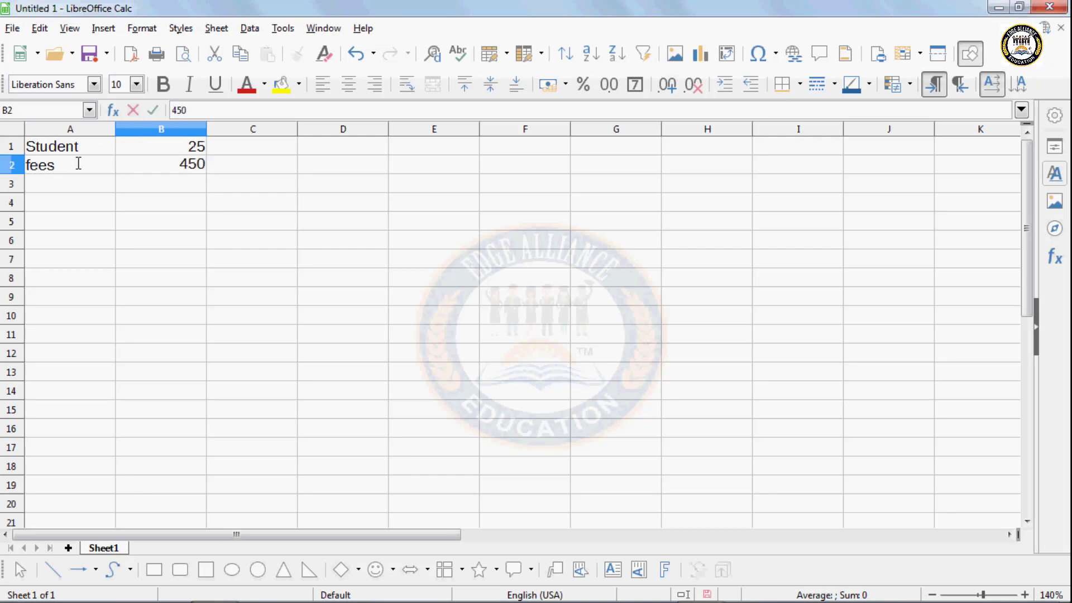
pyautogui.click(77, 187)
pyautogui.write('Total')
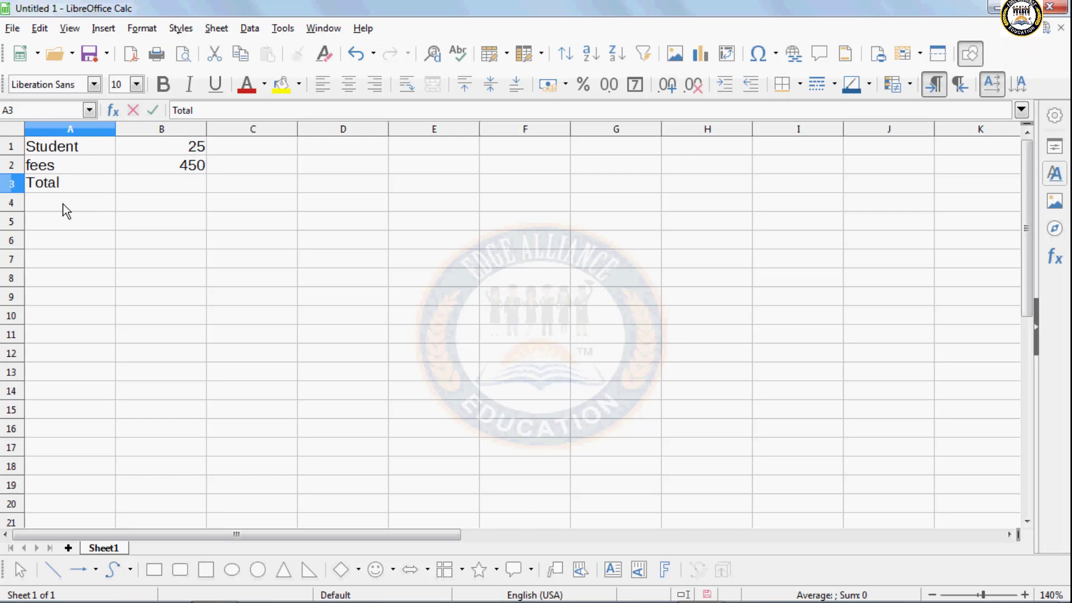
pyautogui.click(153, 189)
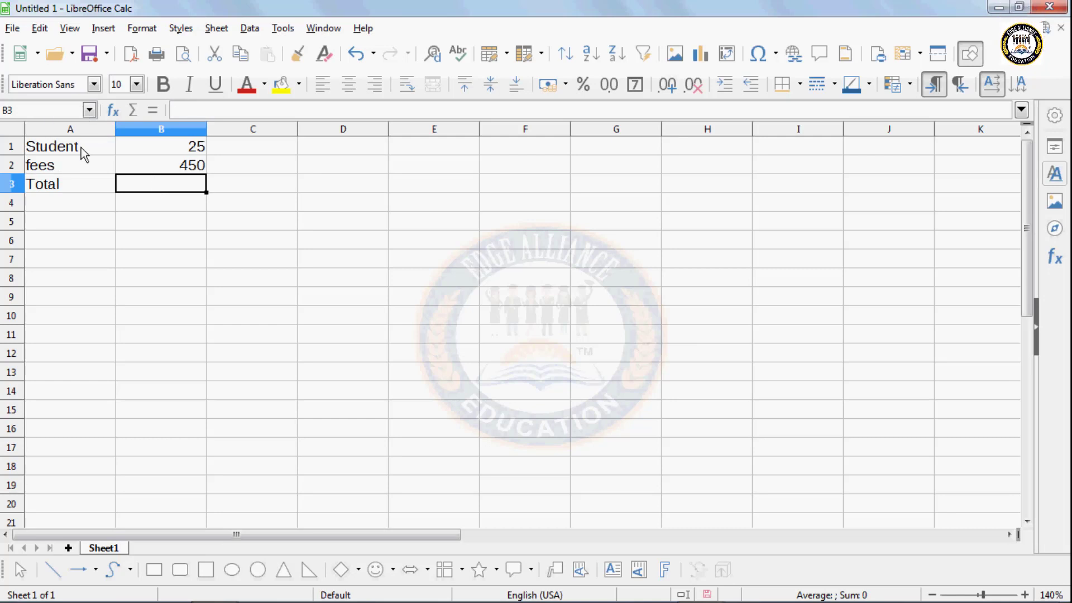
# - Calculate the Total in B3 as =B1*B2, giving 11250
pyautogui.write('=')
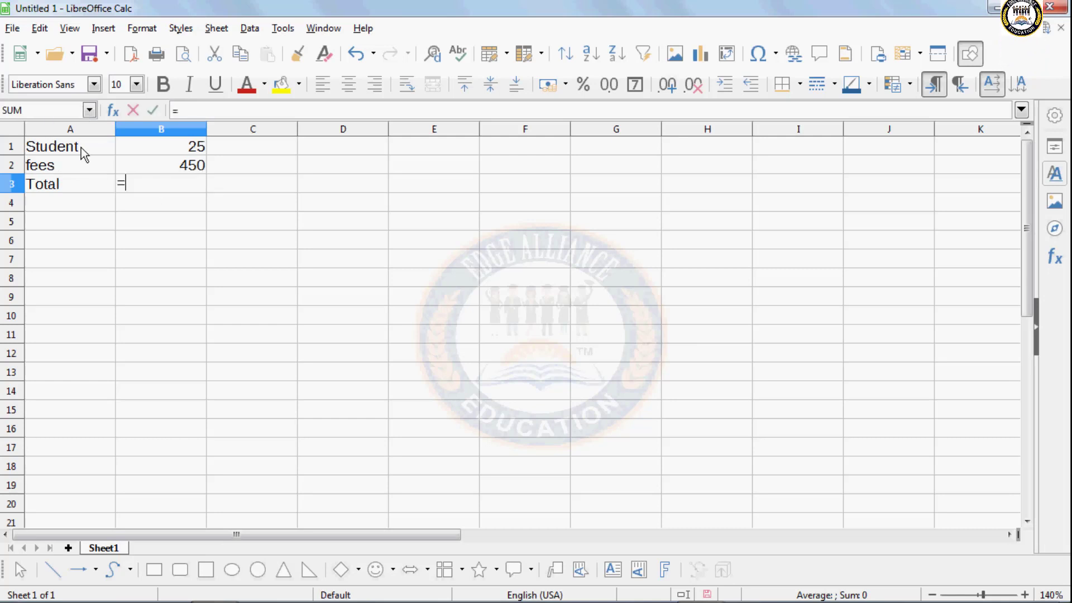
pyautogui.click(177, 150)
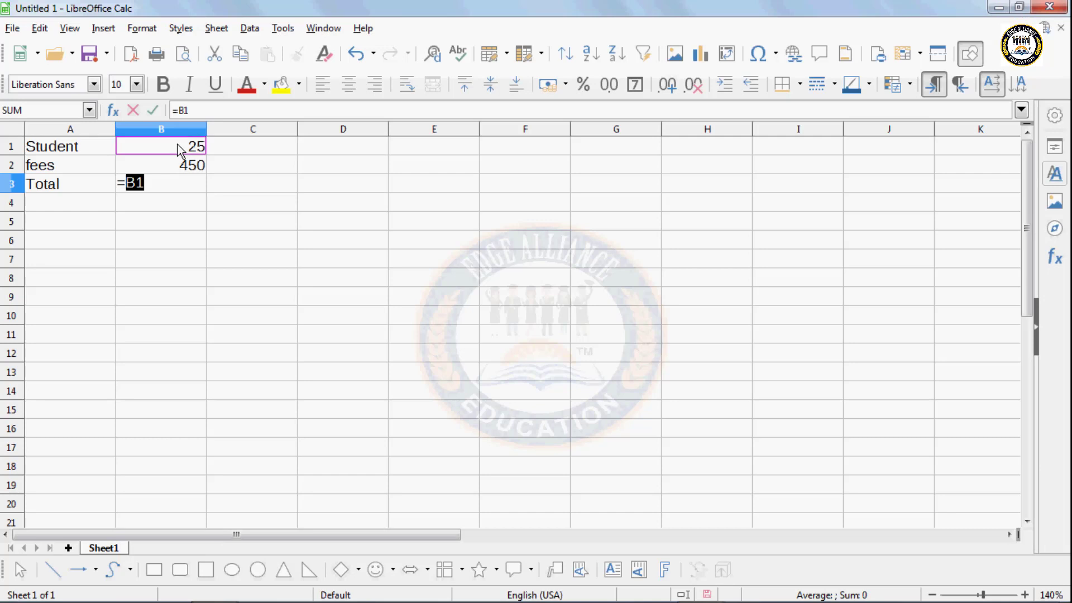
pyautogui.write('*')
pyautogui.click(180, 170)
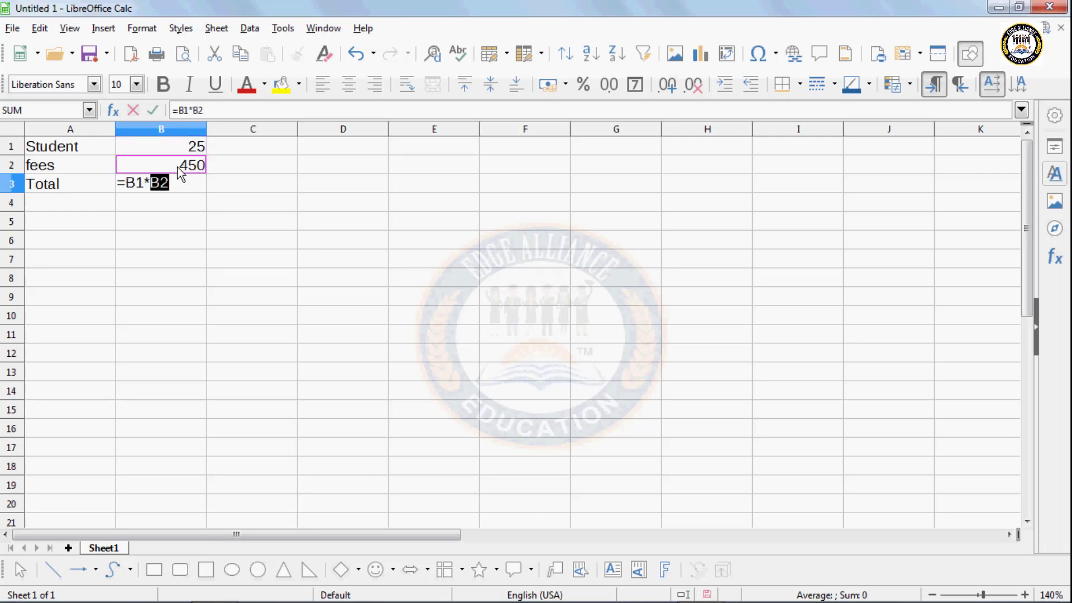
pyautogui.press('Return')
pyautogui.click(182, 183)
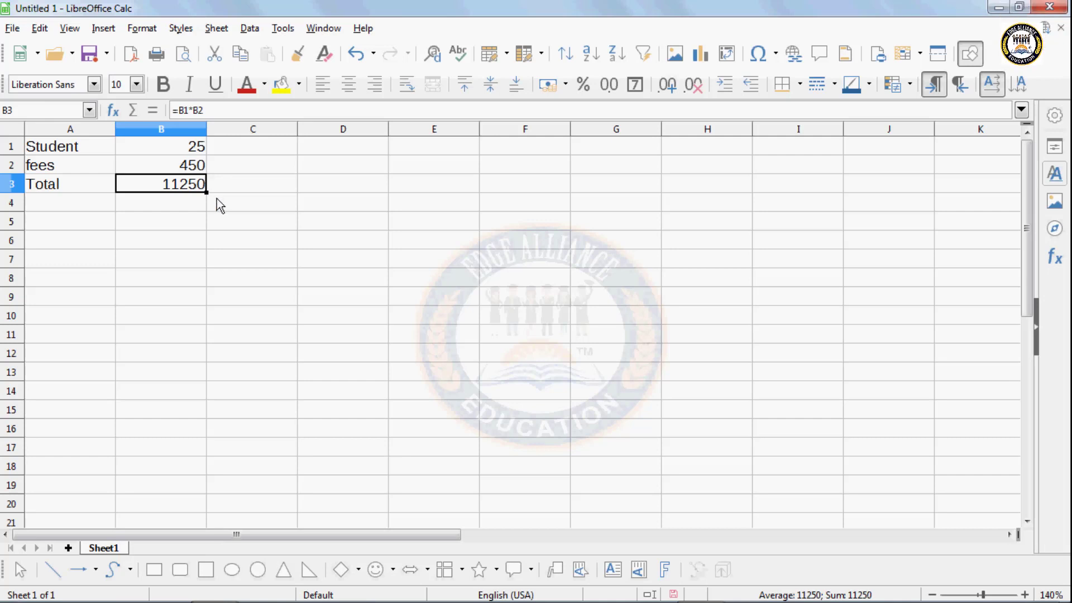
pyautogui.click(226, 221)
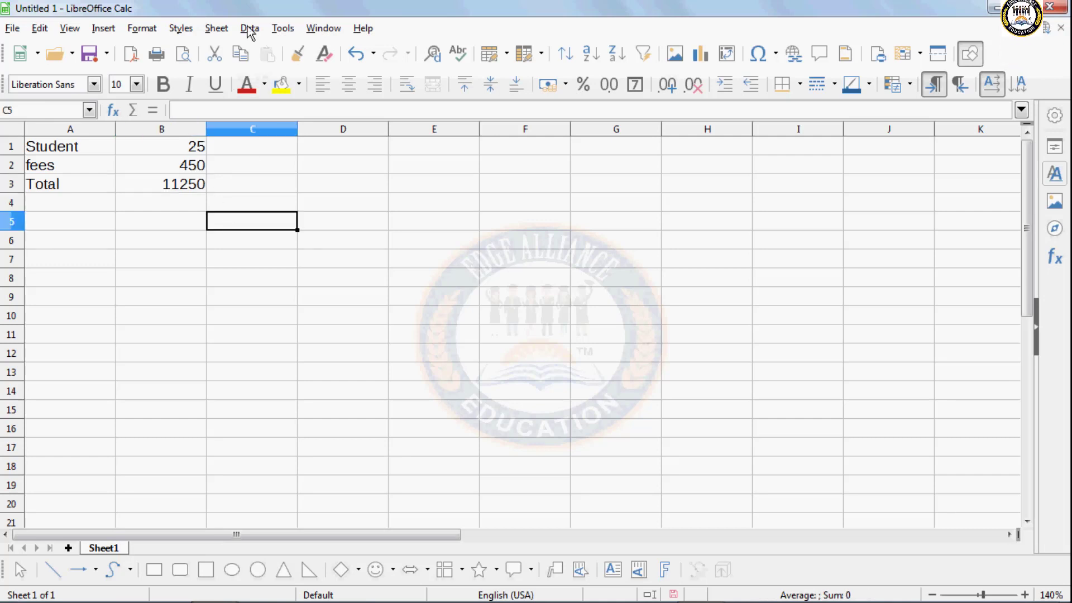
# - Goal Seek B3 to 15000 by varying B2, inserting the resulting fees of 600
pyautogui.click(283, 30)
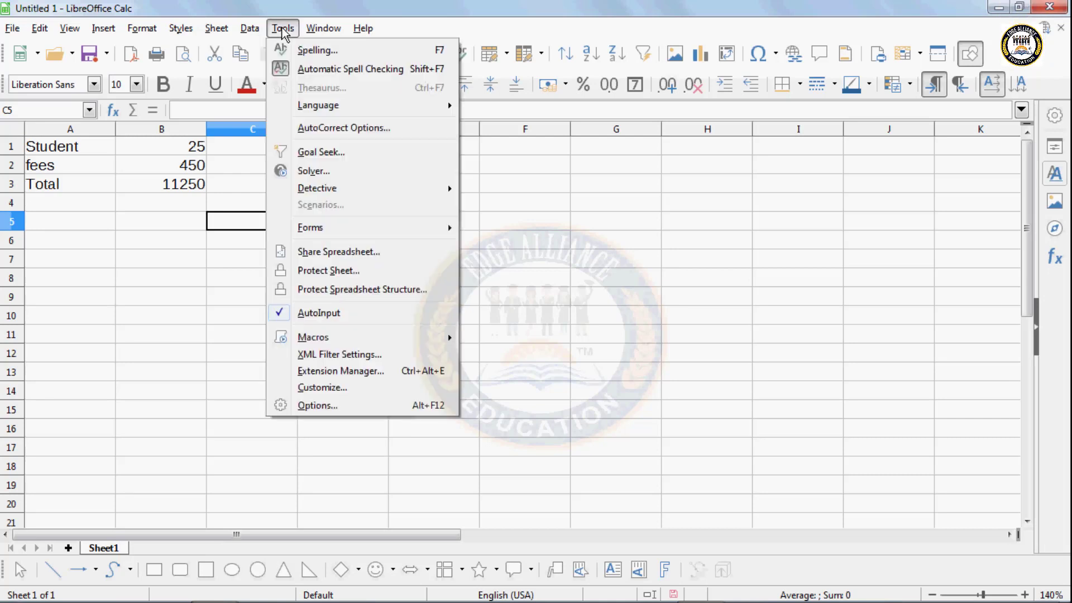
pyautogui.click(323, 155)
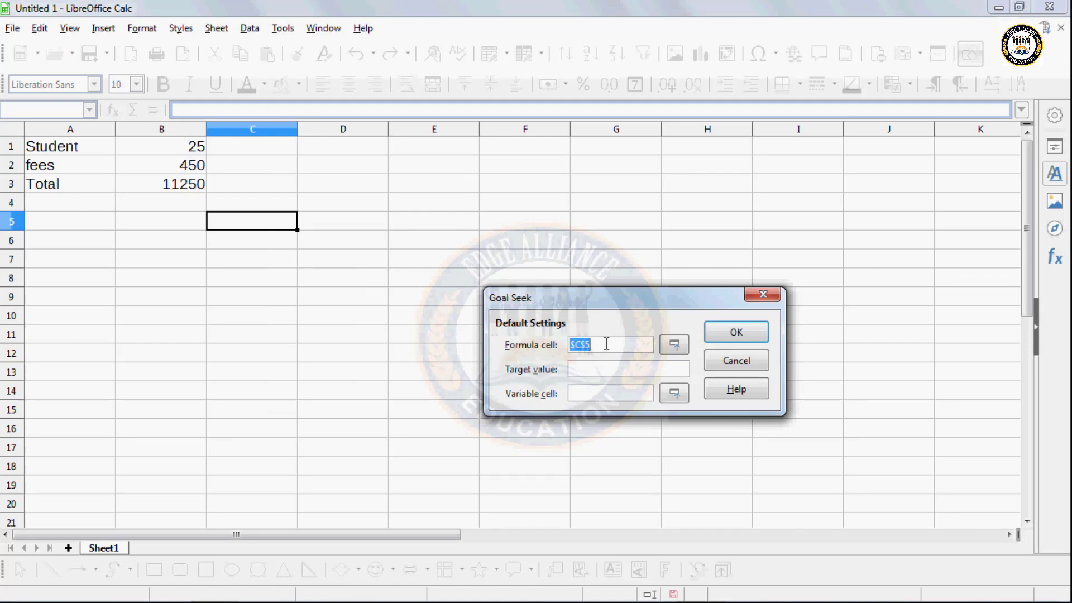
pyautogui.press('BackSpace')
pyautogui.click(192, 189)
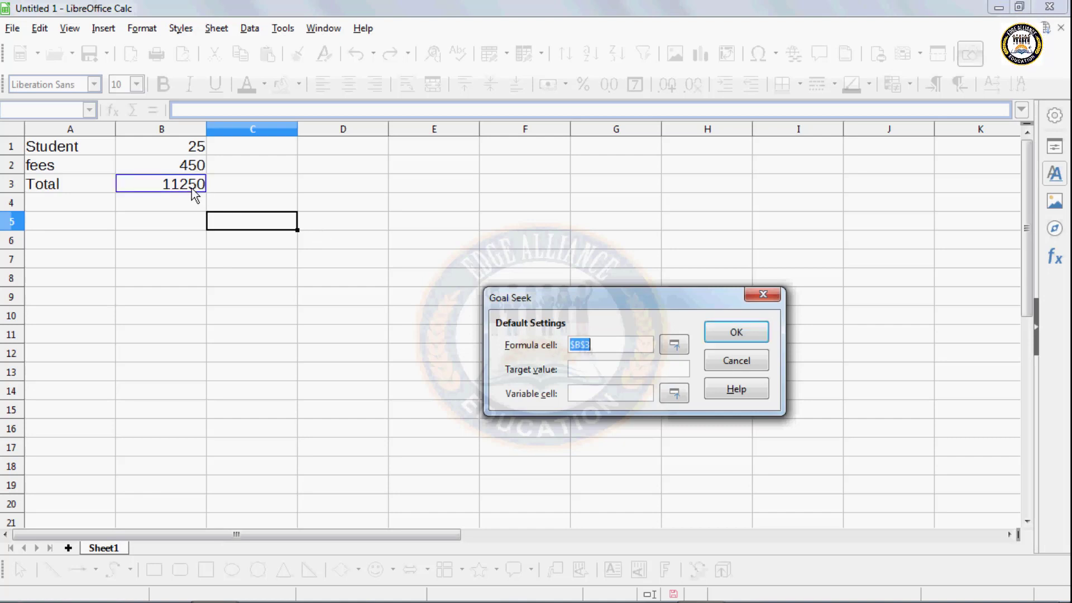
pyautogui.click(583, 369)
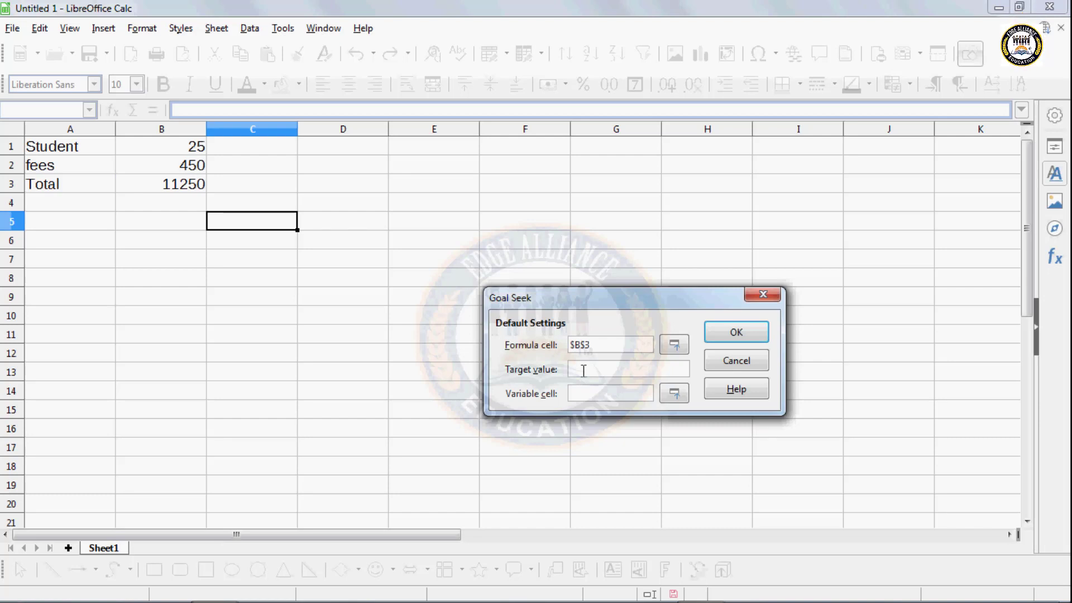
pyautogui.write('000')
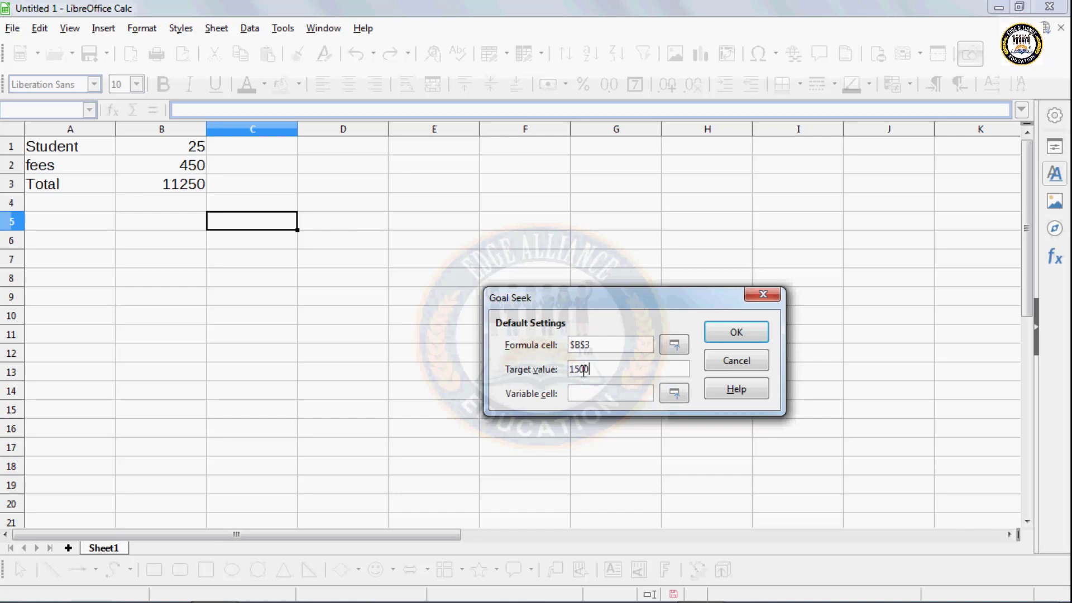
pyautogui.click(584, 389)
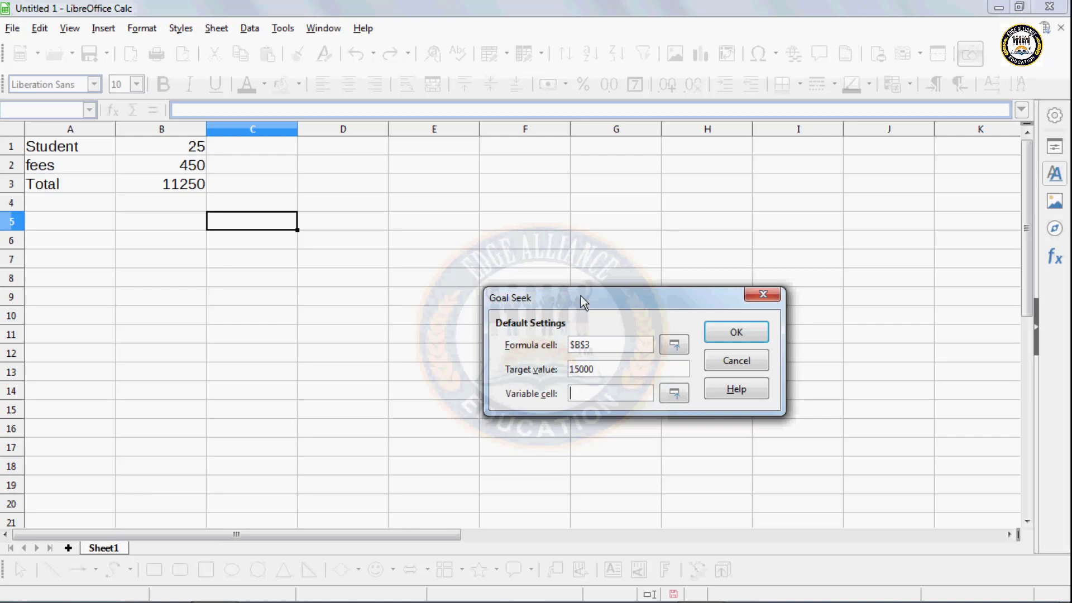
pyautogui.moveTo(581, 296); pyautogui.dragTo(579, 163)
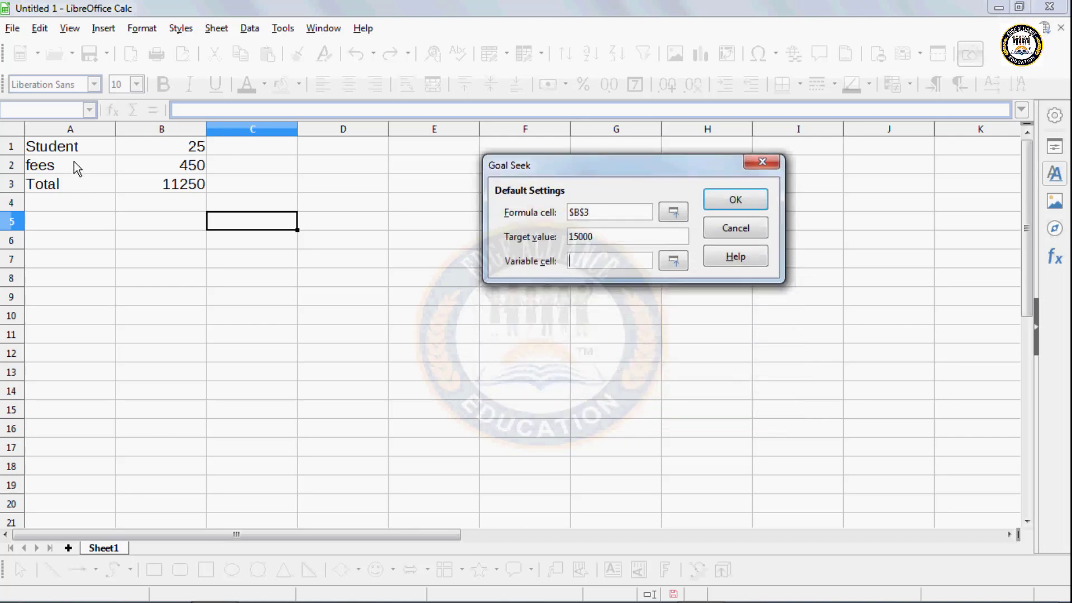
pyautogui.click(199, 172)
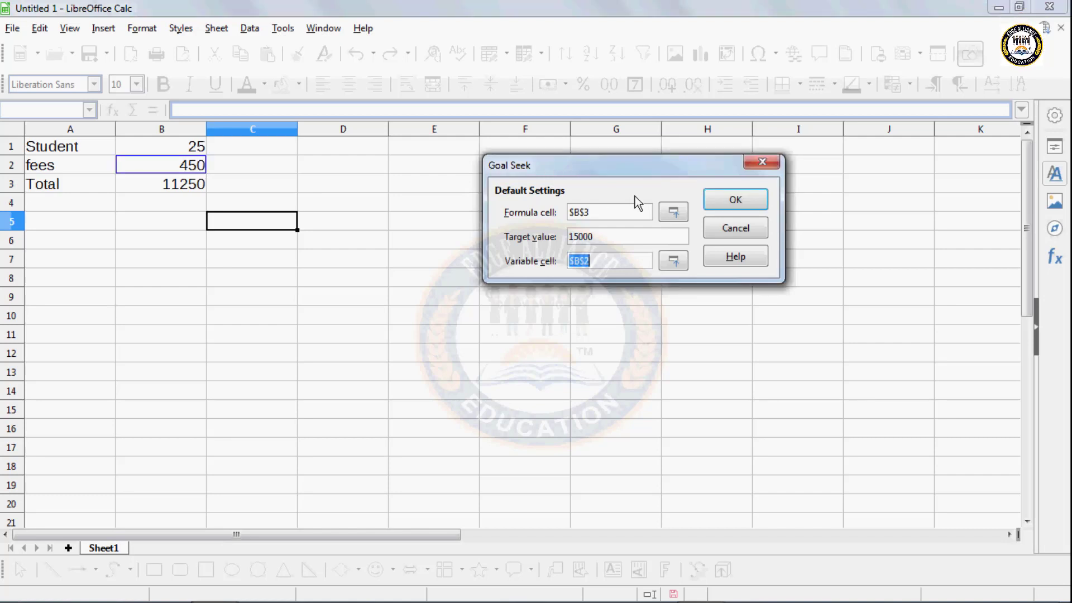
pyautogui.click(735, 198)
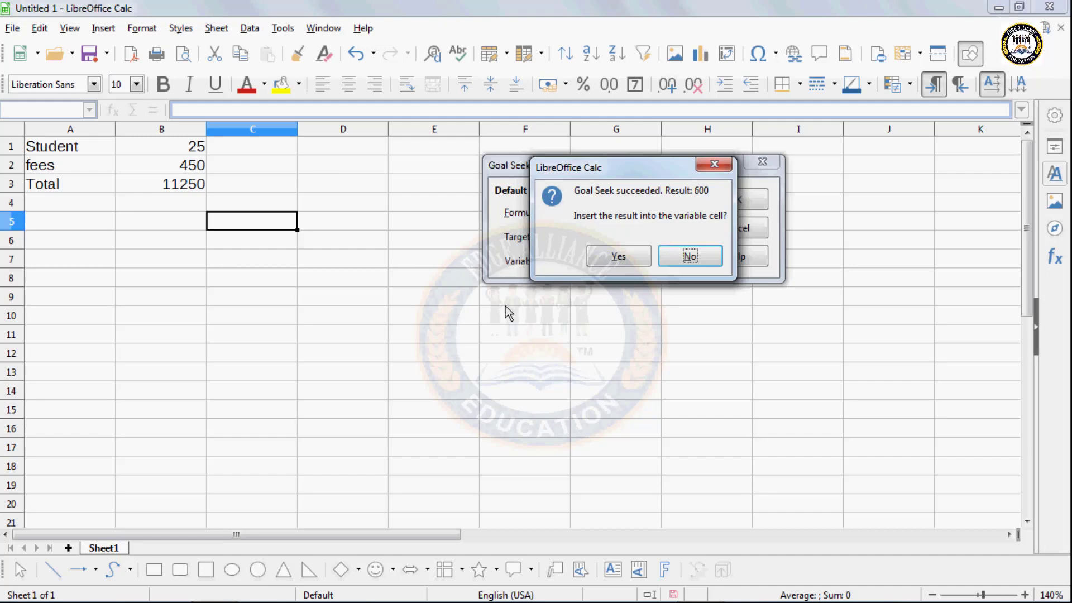
pyautogui.click(591, 262)
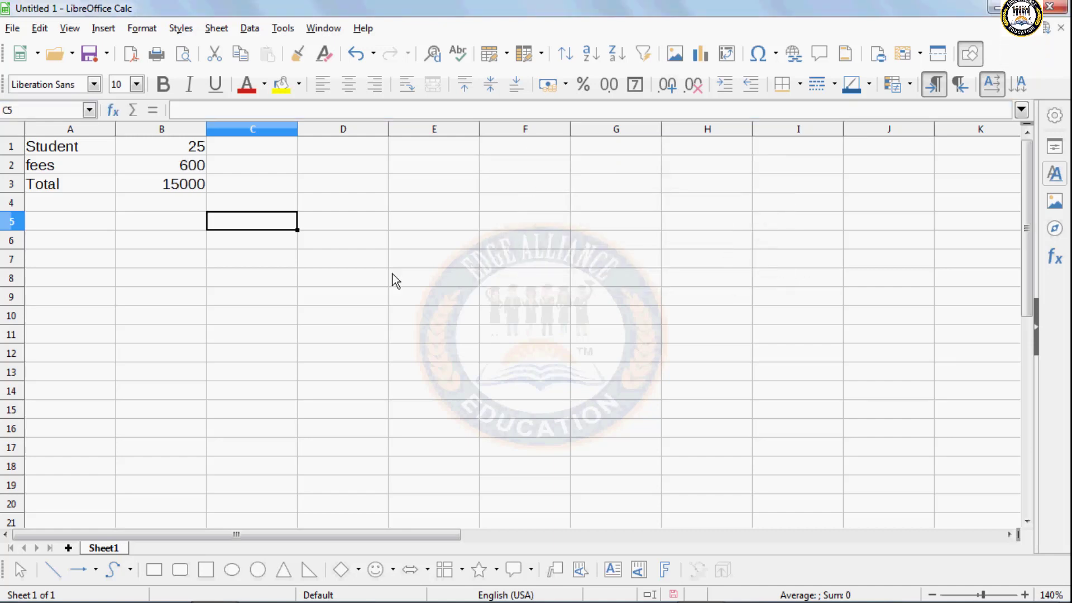
pyautogui.doubleClick(200, 164)
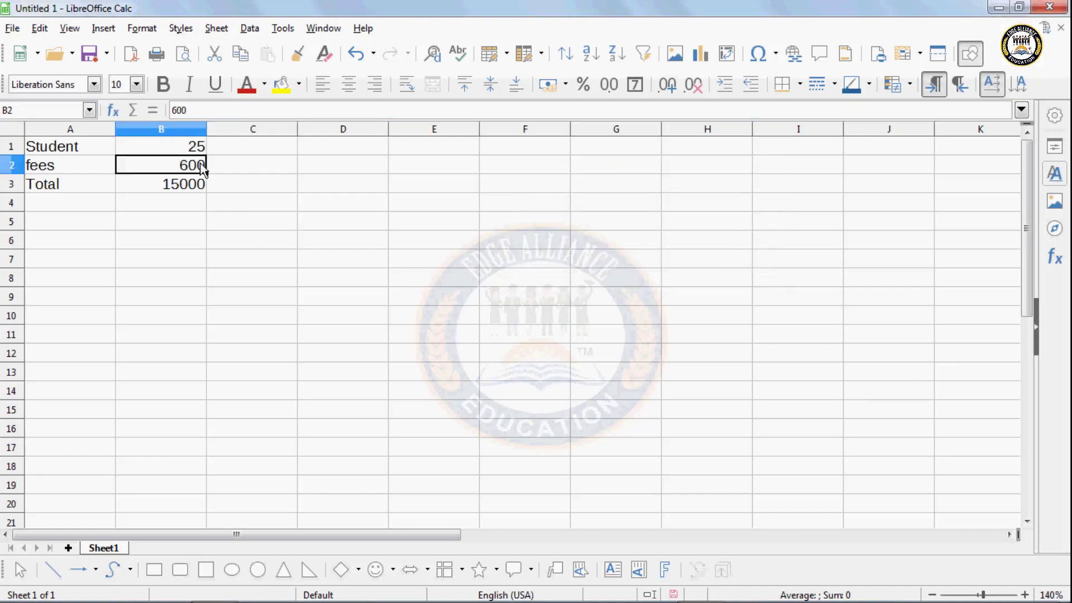
pyautogui.click(199, 246)
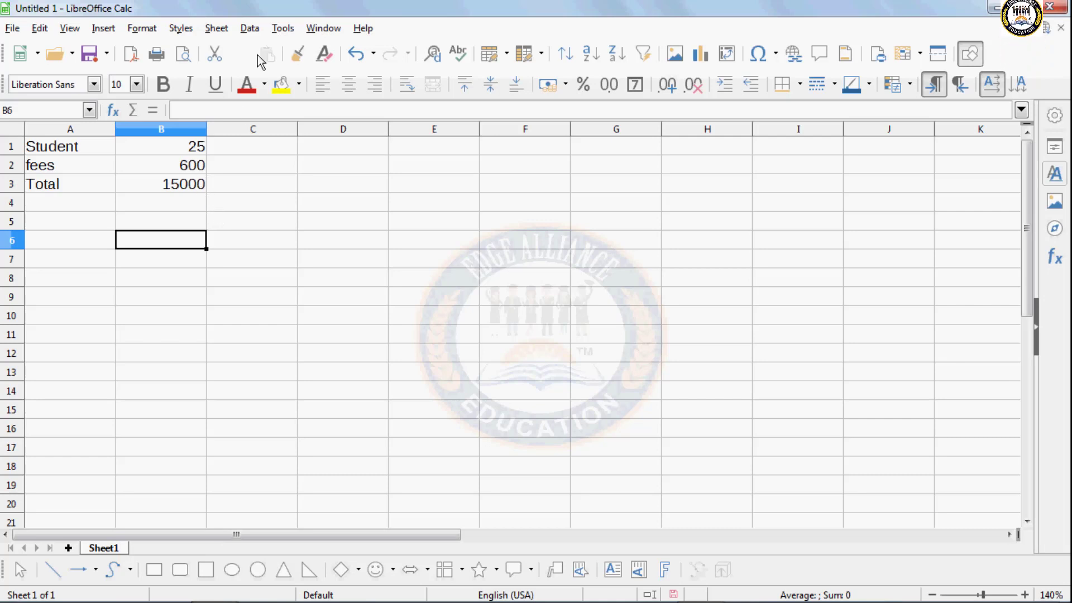
pyautogui.click(289, 28)
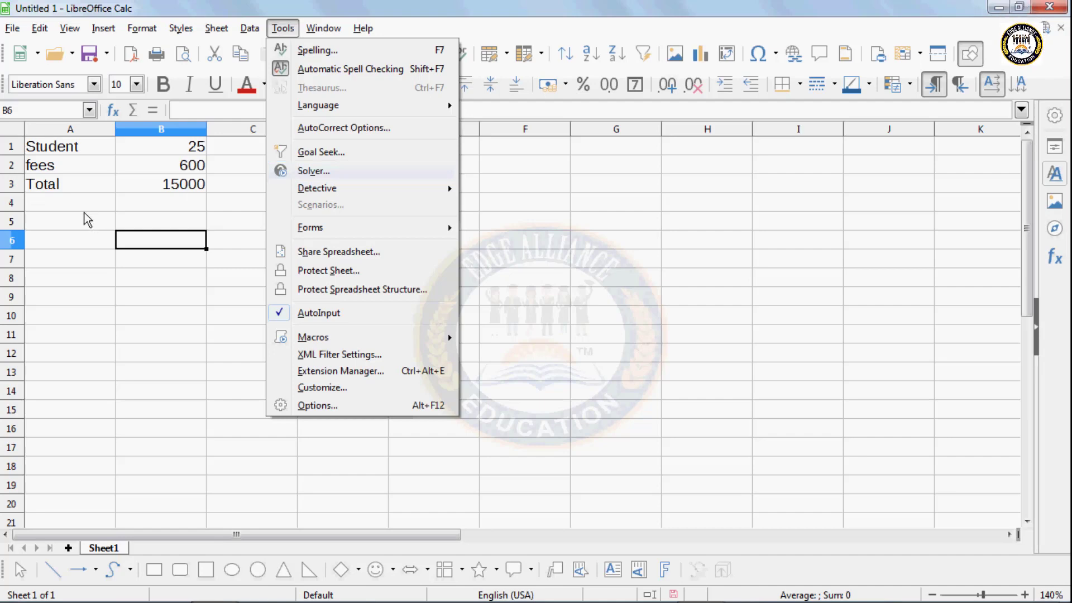
pyautogui.click(66, 229)
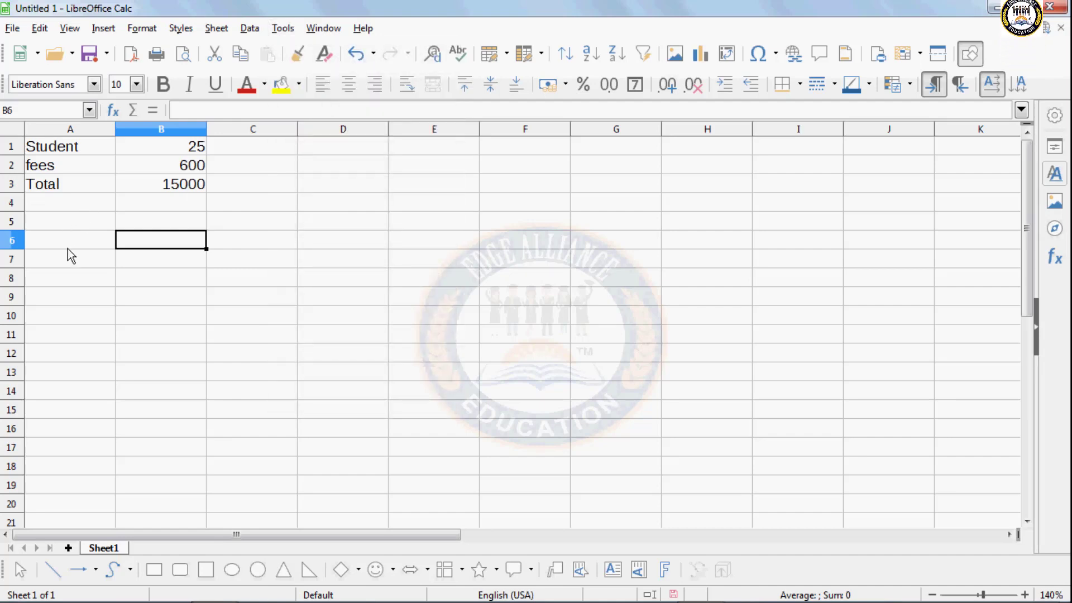
pyautogui.click(67, 246)
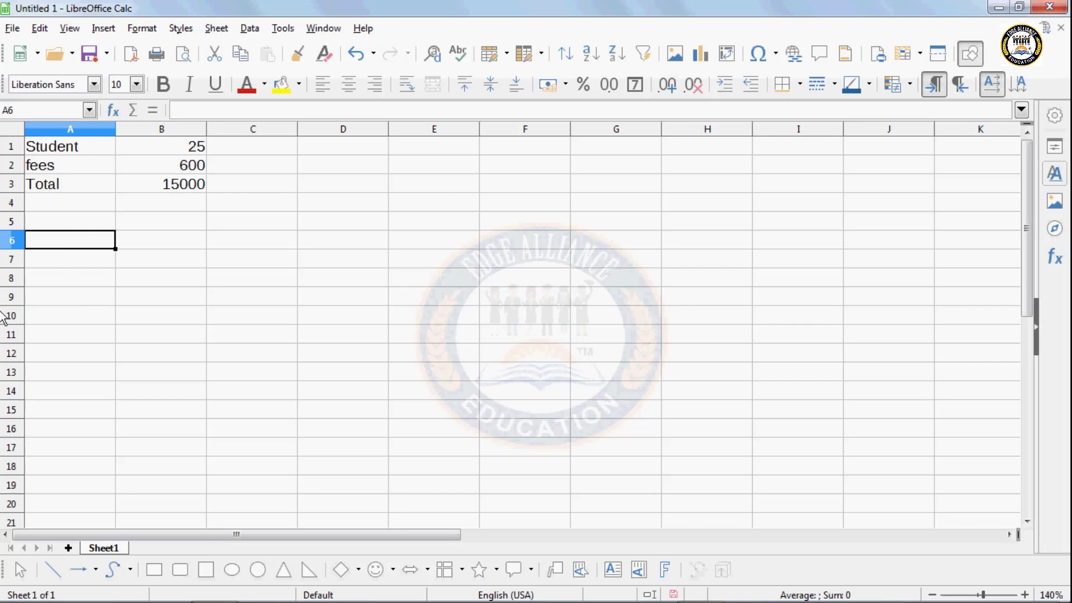
# - Enter the headers Item, Quantity, Rate and Amount across A6:D6
pyautogui.write('Iten')
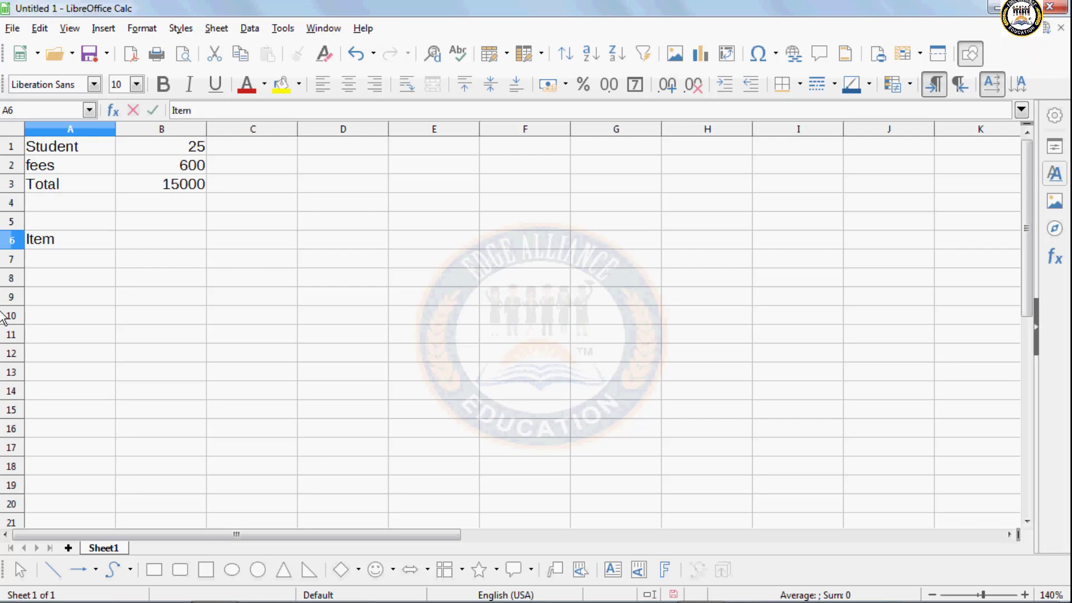
pyautogui.press('Tab')
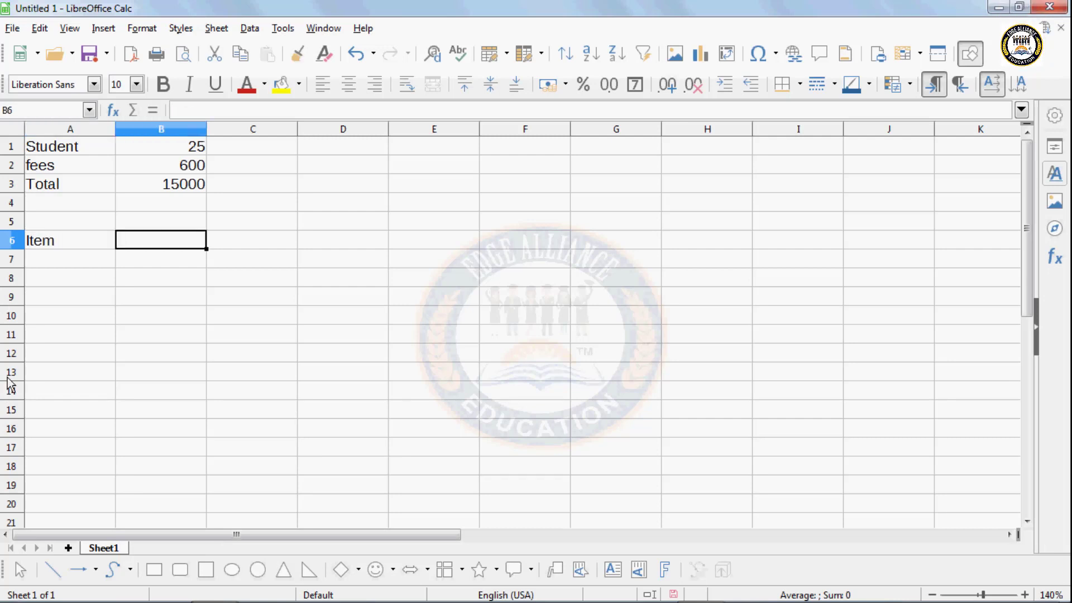
pyautogui.write('Q')
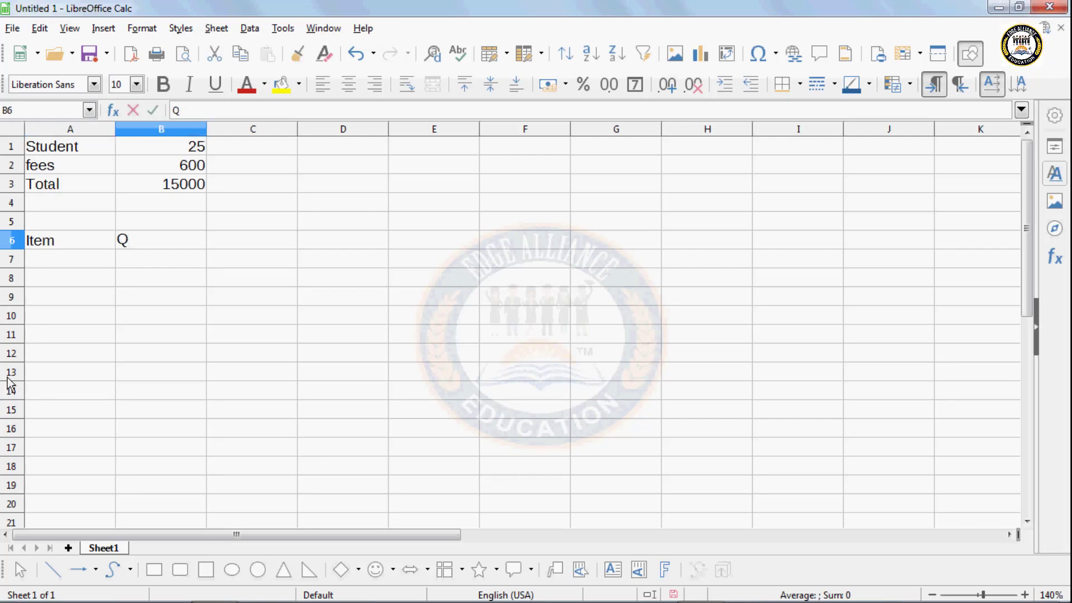
pyautogui.write('uantity')
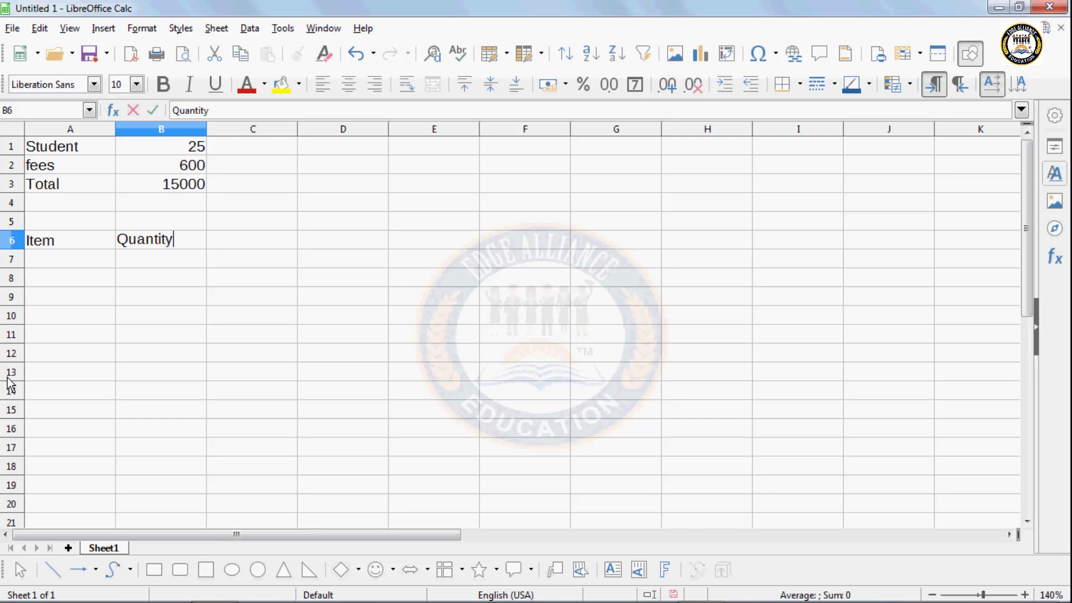
pyautogui.press('Tab')
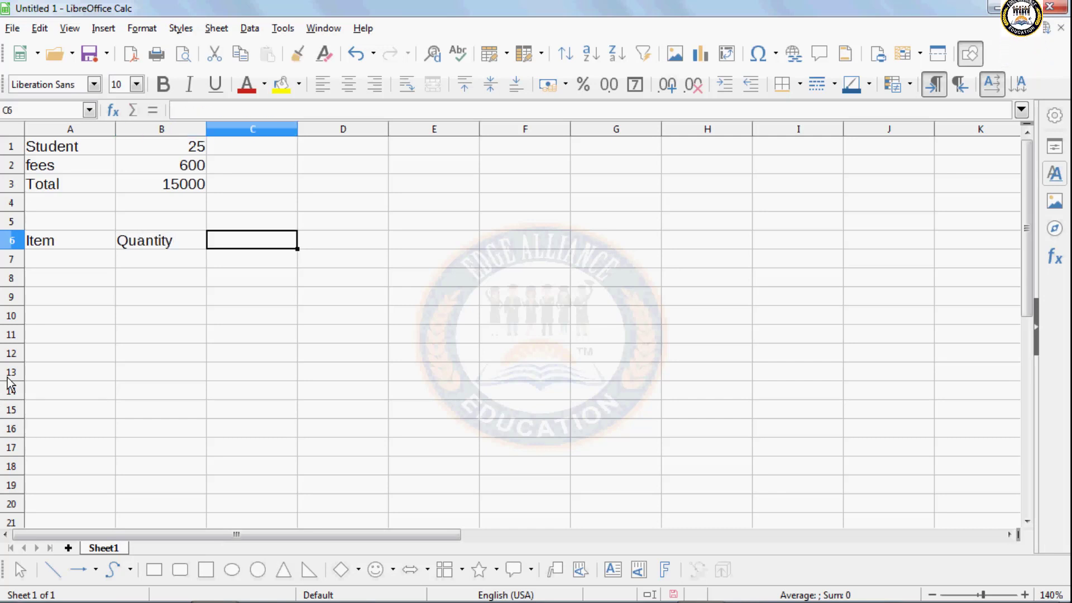
pyautogui.write('Rate')
pyautogui.press('Tab')
pyautogui.write('A')
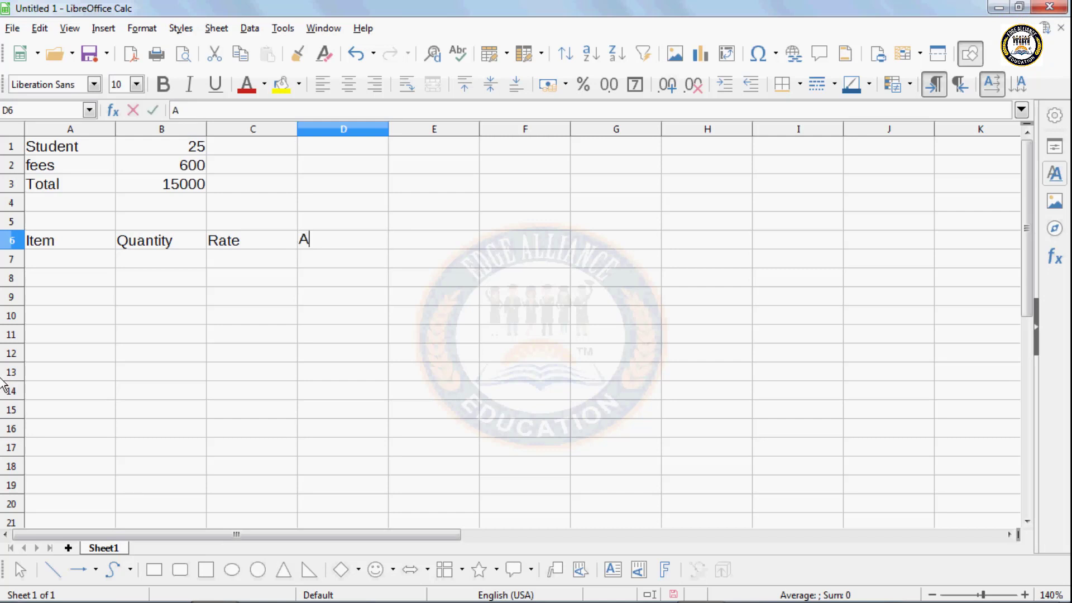
pyautogui.write('mount')
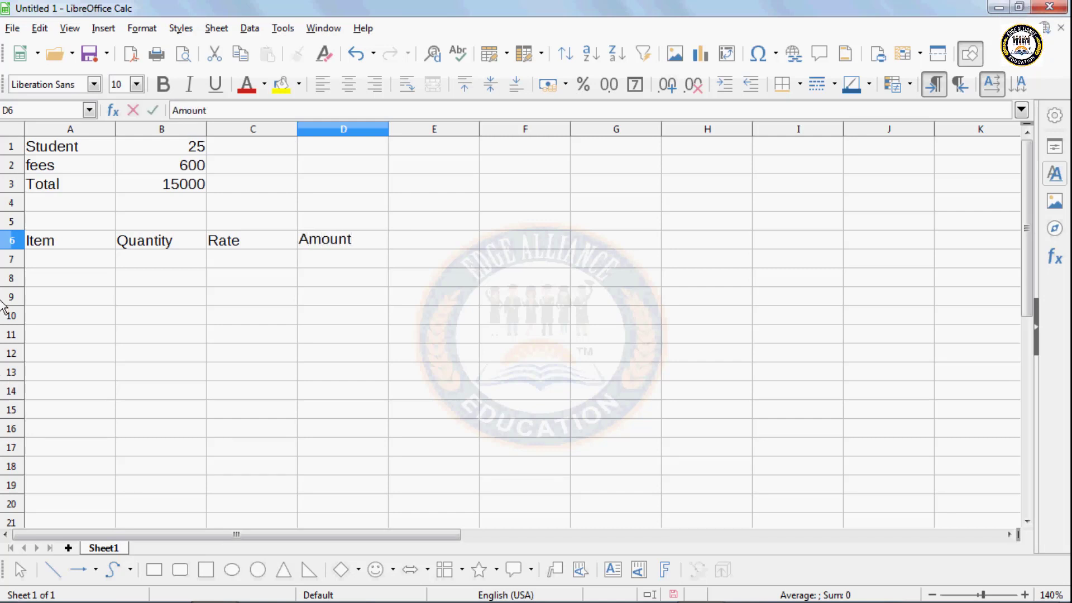
pyautogui.click(44, 260)
# - List the items Jeans, T-Shirt, Shirt and Shoe down A7:A10
pyautogui.write('Je')
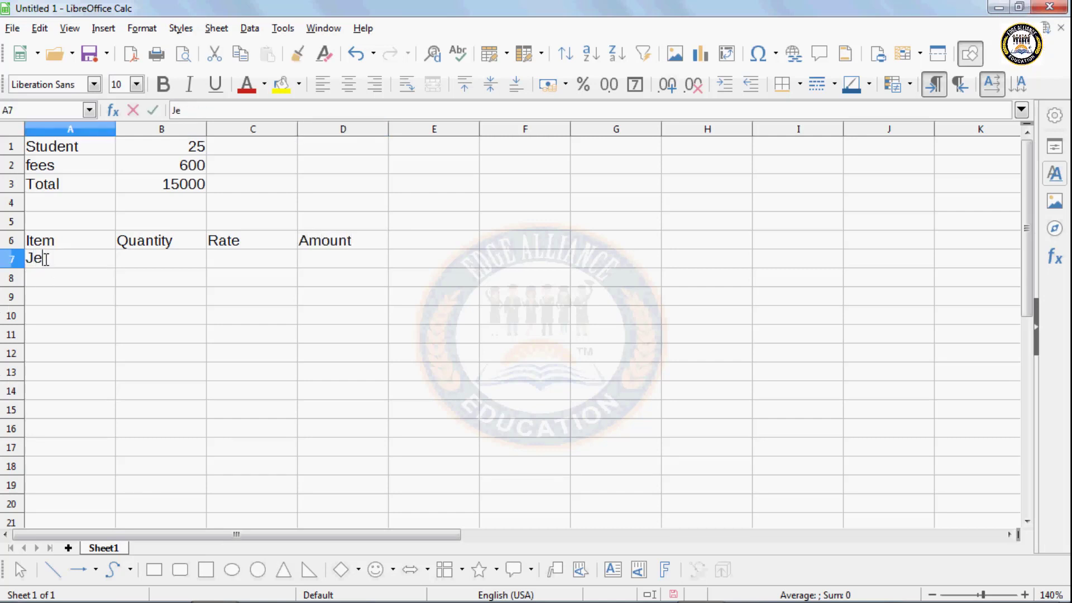
pyautogui.write('ans')
pyautogui.press('Return')
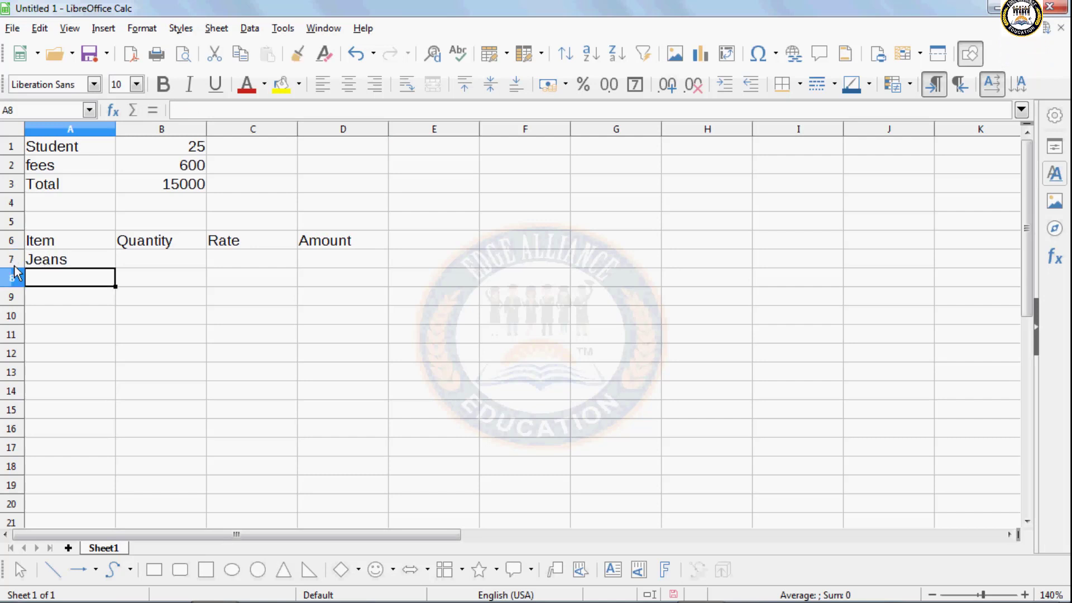
pyautogui.write('T')
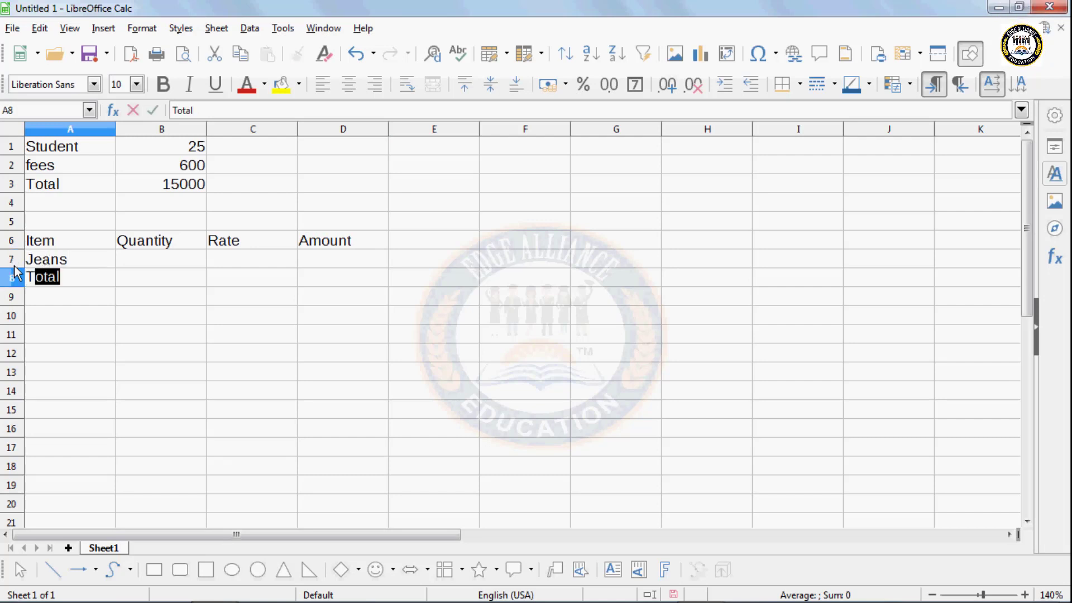
pyautogui.write('-Shi')
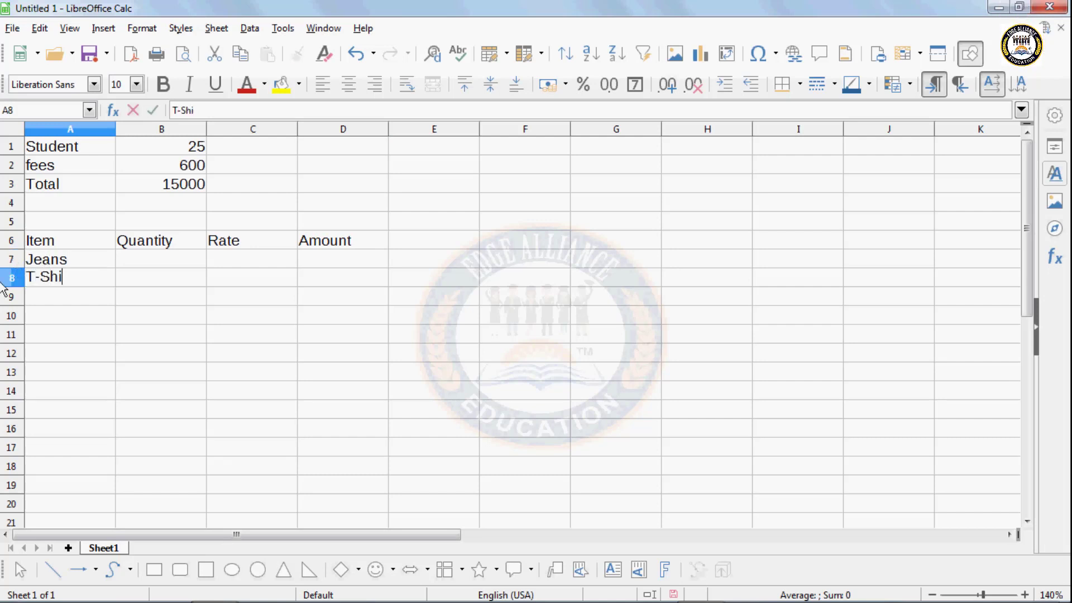
pyautogui.write('rt')
pyautogui.press('Return')
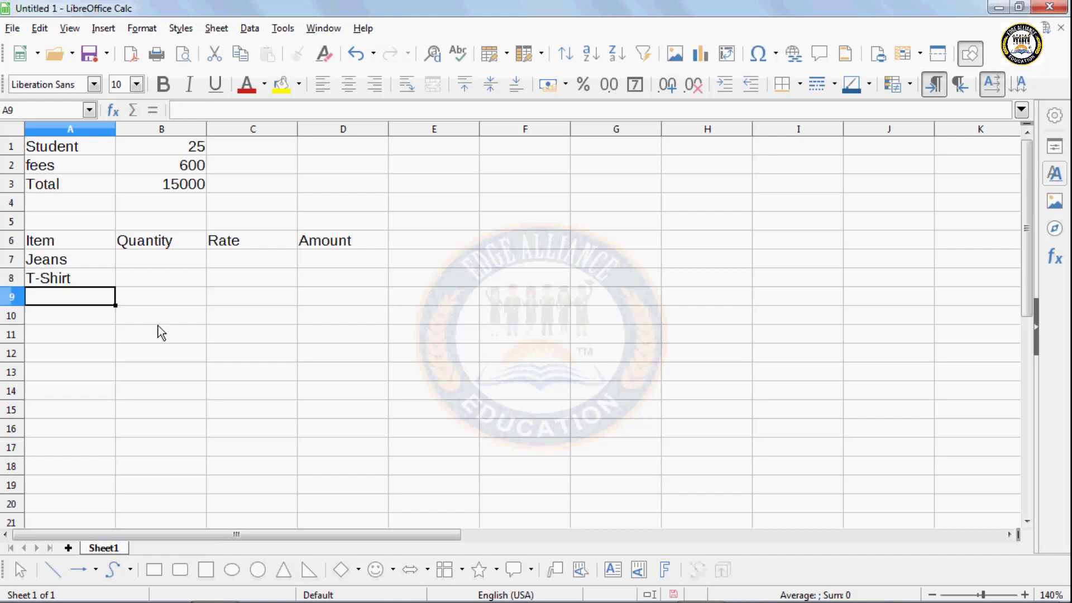
pyautogui.write('Shi')
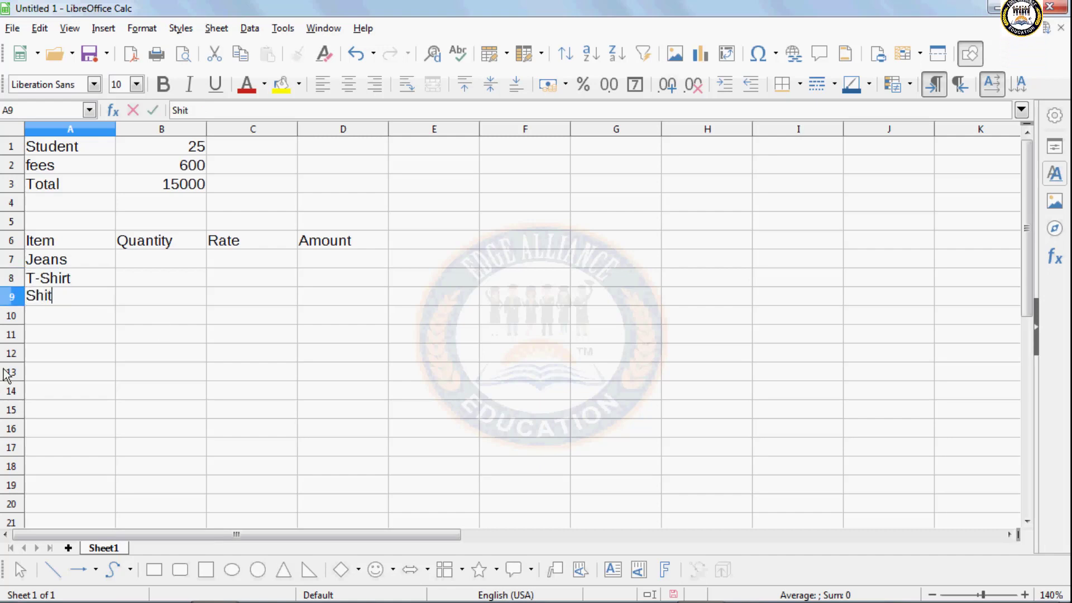
pyautogui.write('r')
pyautogui.press('Return')
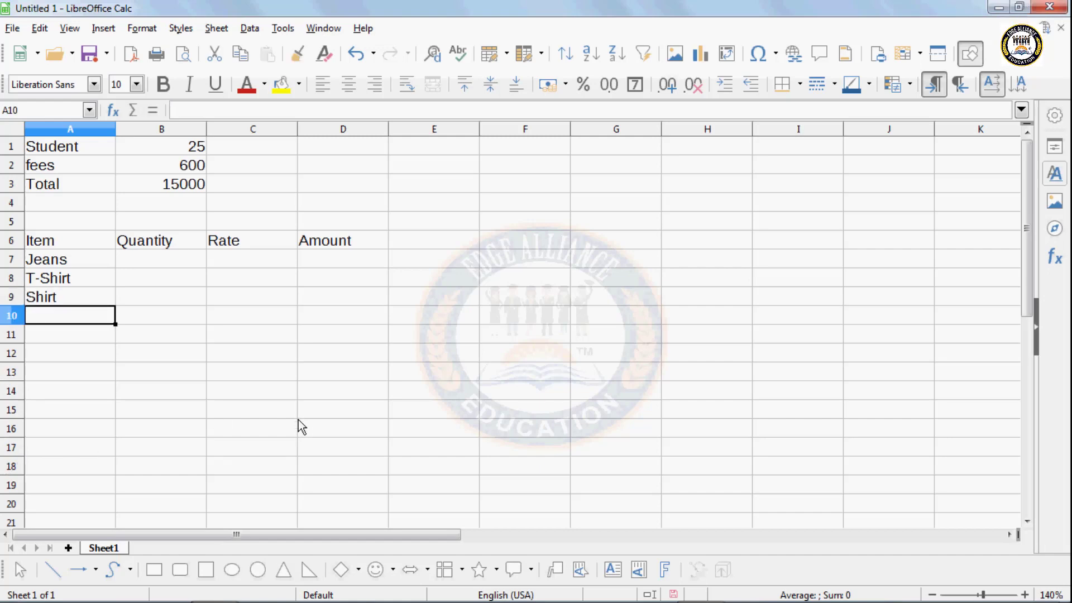
pyautogui.write('Shoe')
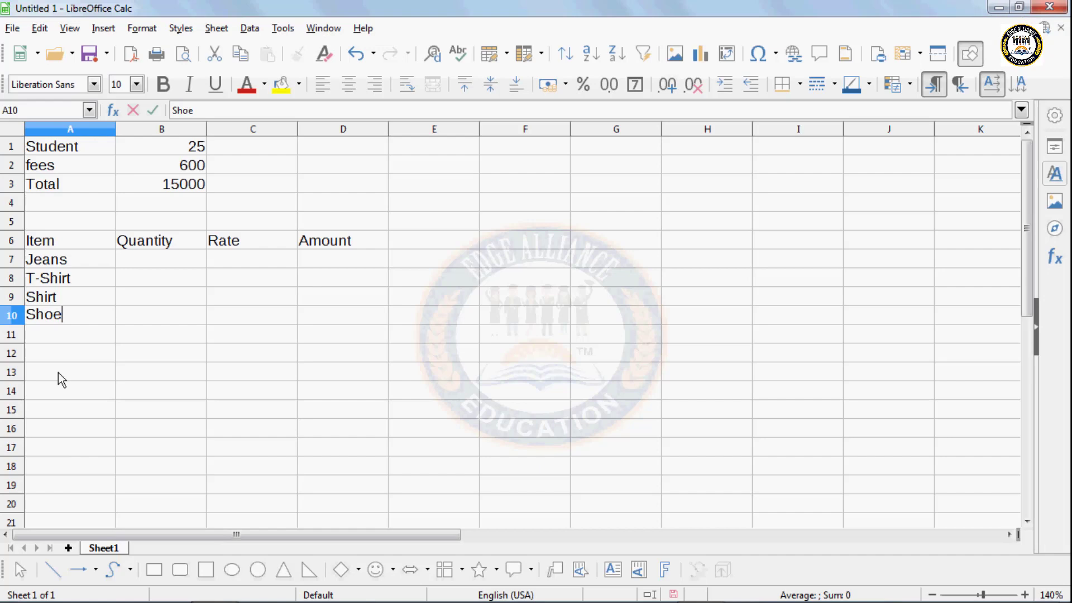
# - Enter a quantity of 1 for each item in B7:B10
pyautogui.click(159, 255)
pyautogui.write('1')
pyautogui.click(158, 281)
pyautogui.write('1')
pyautogui.click(158, 294)
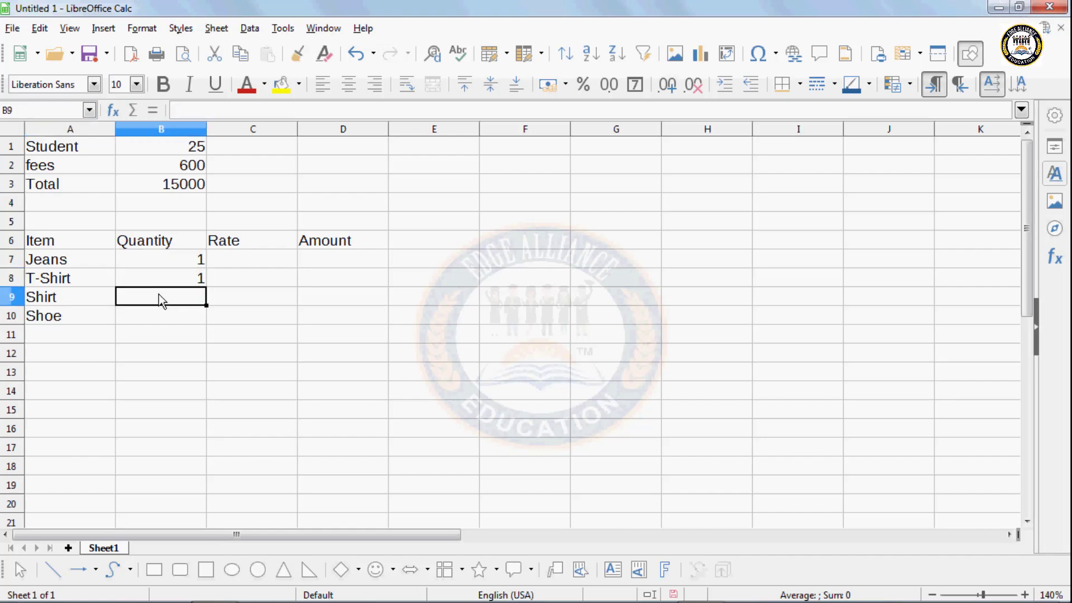
pyautogui.write('1')
pyautogui.click(156, 316)
pyautogui.write('1')
# - Enter the rates 850, 550, 350 and 1000 in C7:C10
pyautogui.click(236, 261)
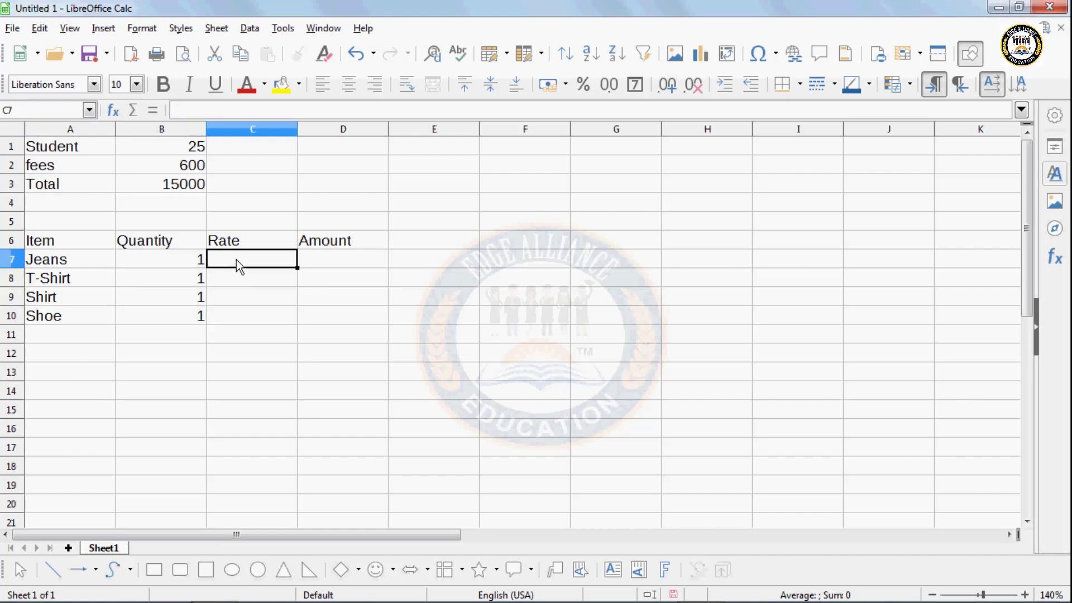
pyautogui.write('850')
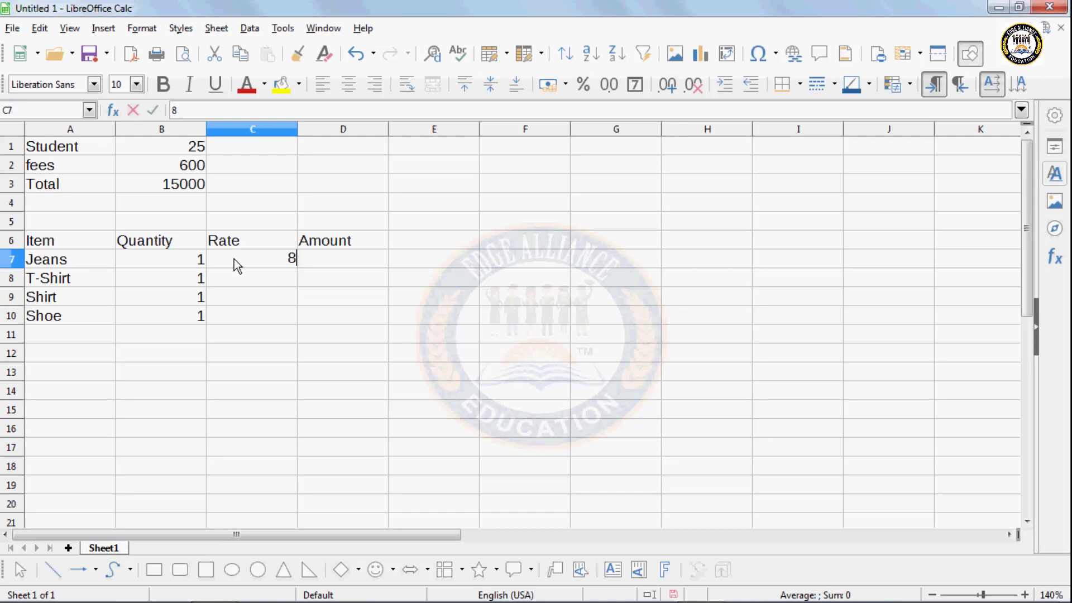
pyautogui.click(238, 286)
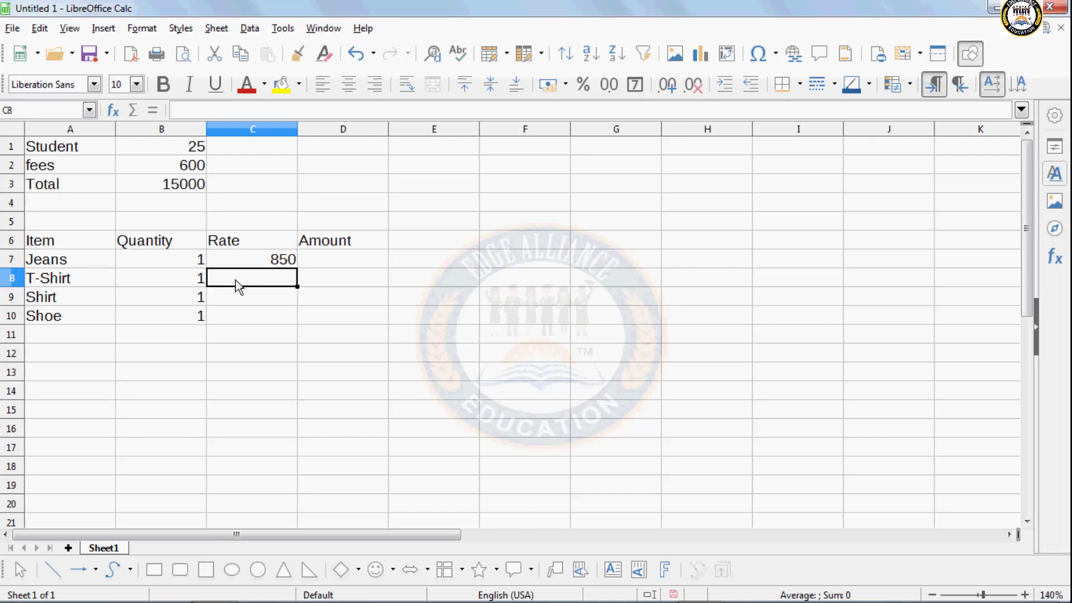
pyautogui.write('550')
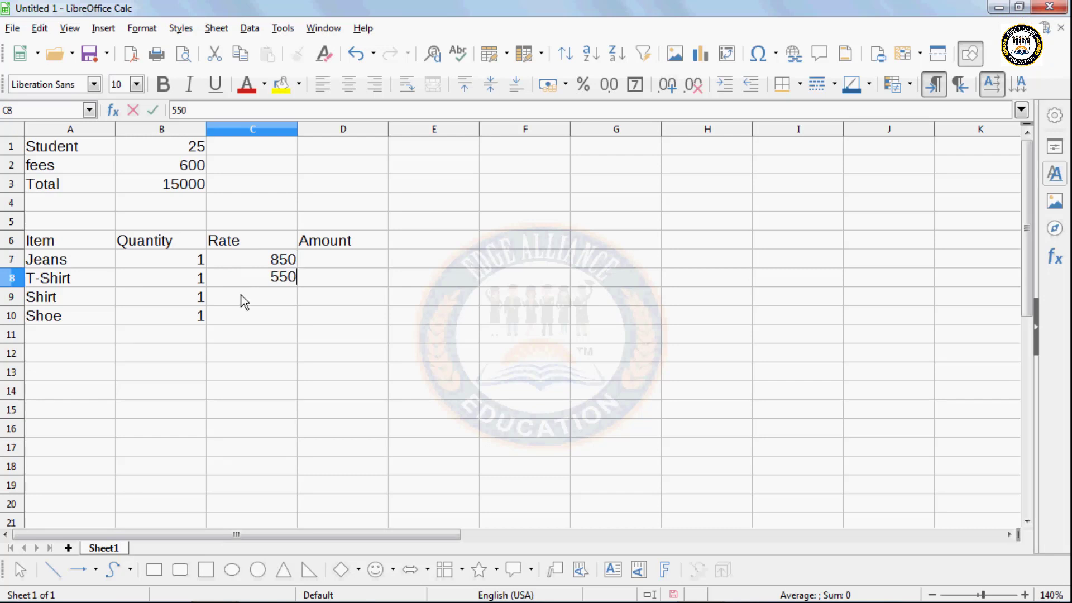
pyautogui.click(247, 296)
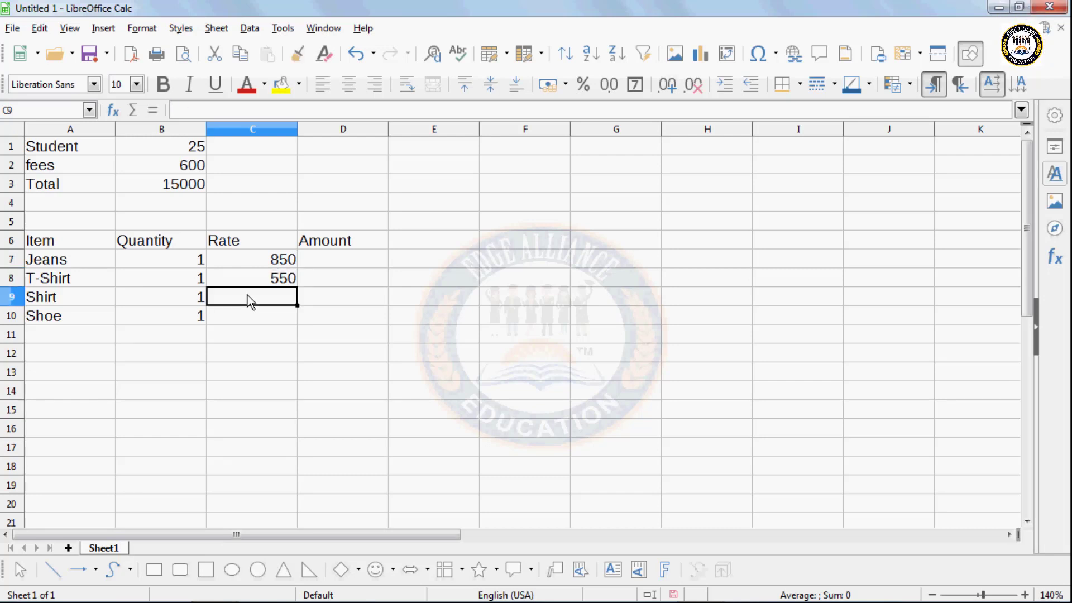
pyautogui.write('350')
pyautogui.click(256, 318)
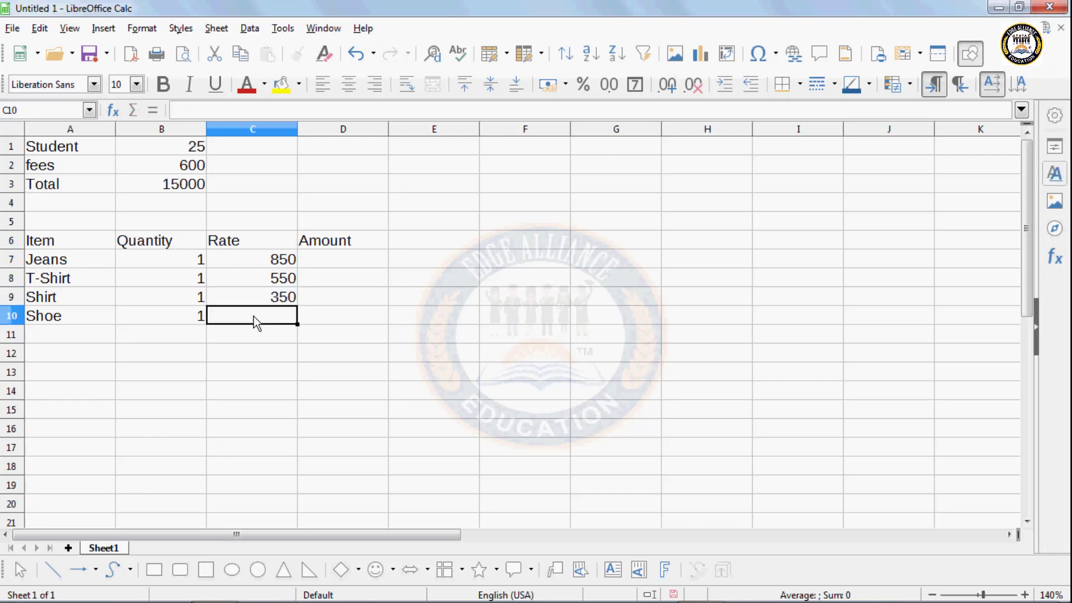
pyautogui.write('1000')
# - Compute Amount in D7 as =B7*C7 and fill it down to D10
pyautogui.click(331, 260)
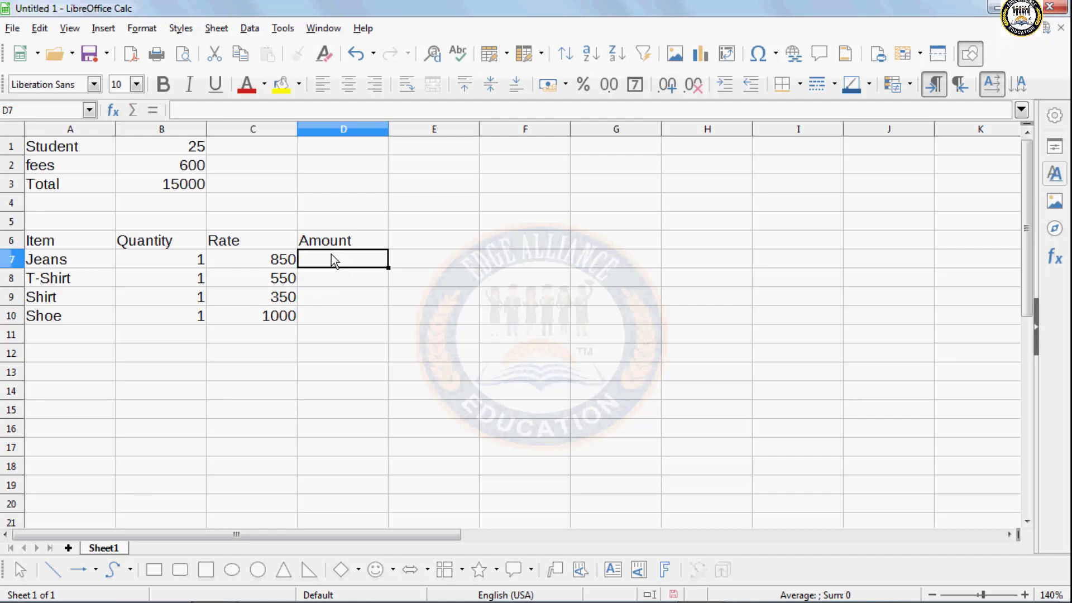
pyautogui.write('=')
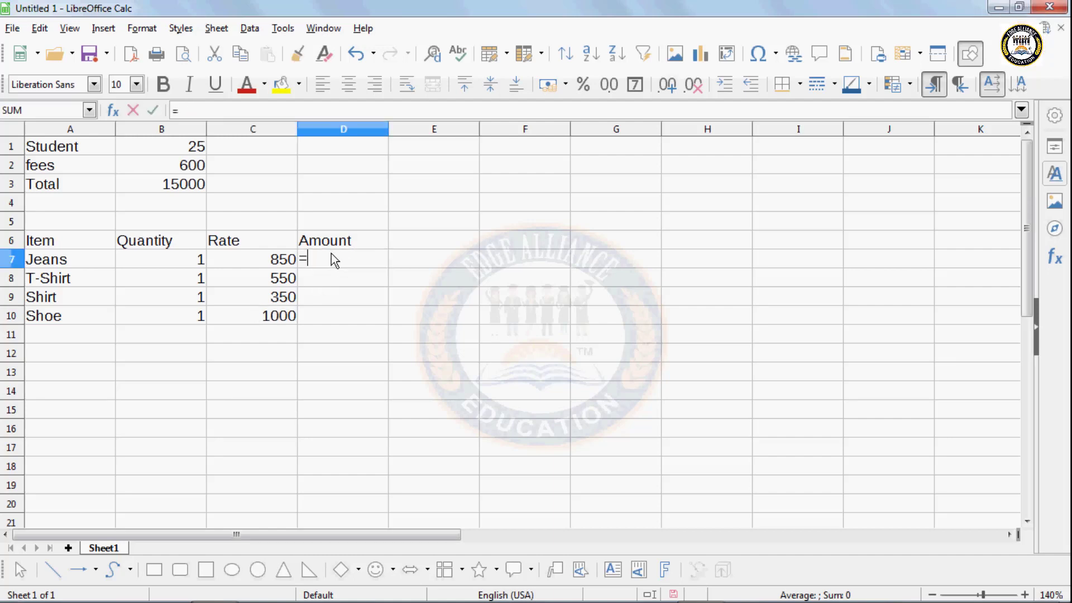
pyautogui.click(197, 259)
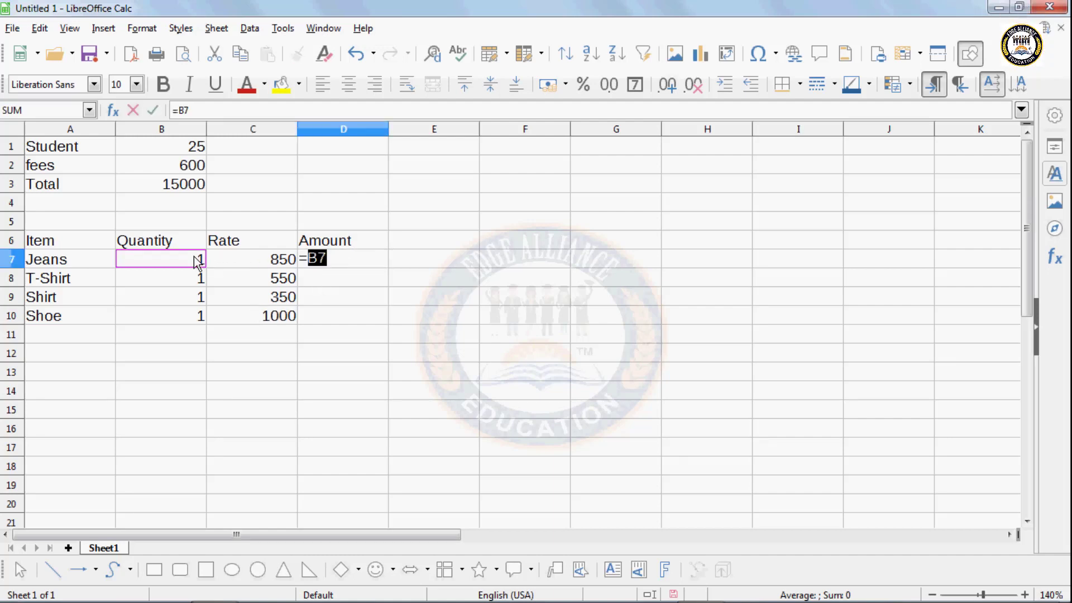
pyautogui.write('*')
pyautogui.click(238, 261)
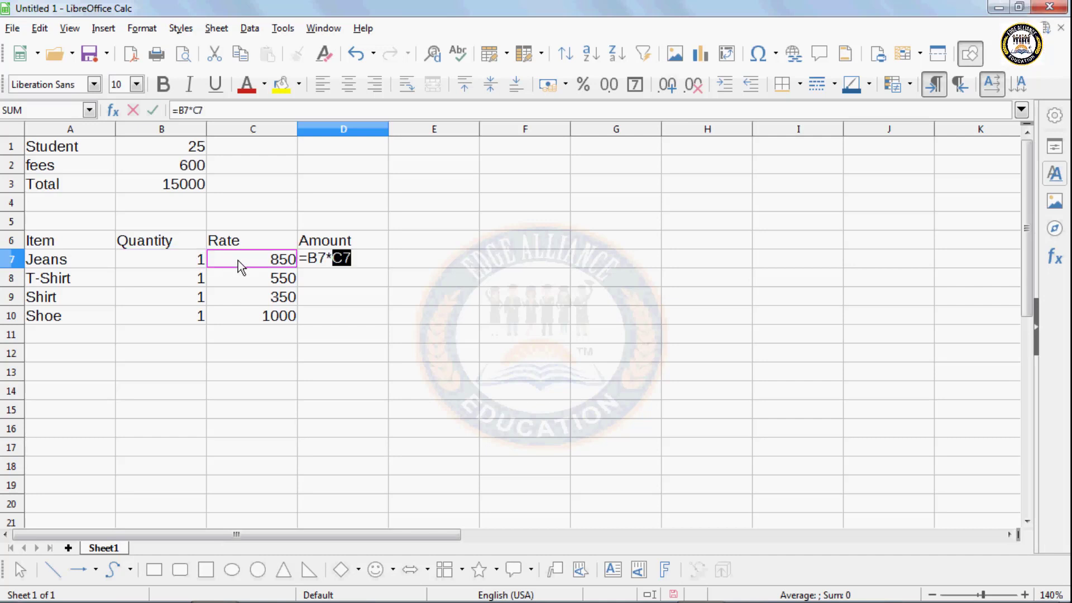
pyautogui.press('Return')
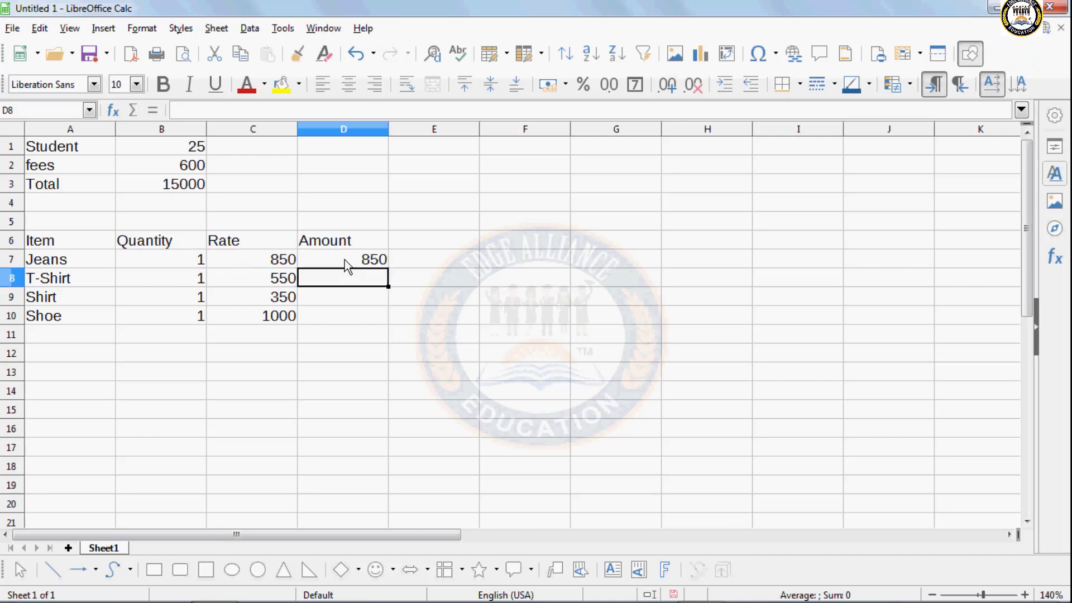
pyautogui.click(358, 267)
pyautogui.moveTo(388, 267); pyautogui.dragTo(386, 324)
# - Total the amounts in D11 with =sum(D7:D10), giving 2750
pyautogui.click(375, 337)
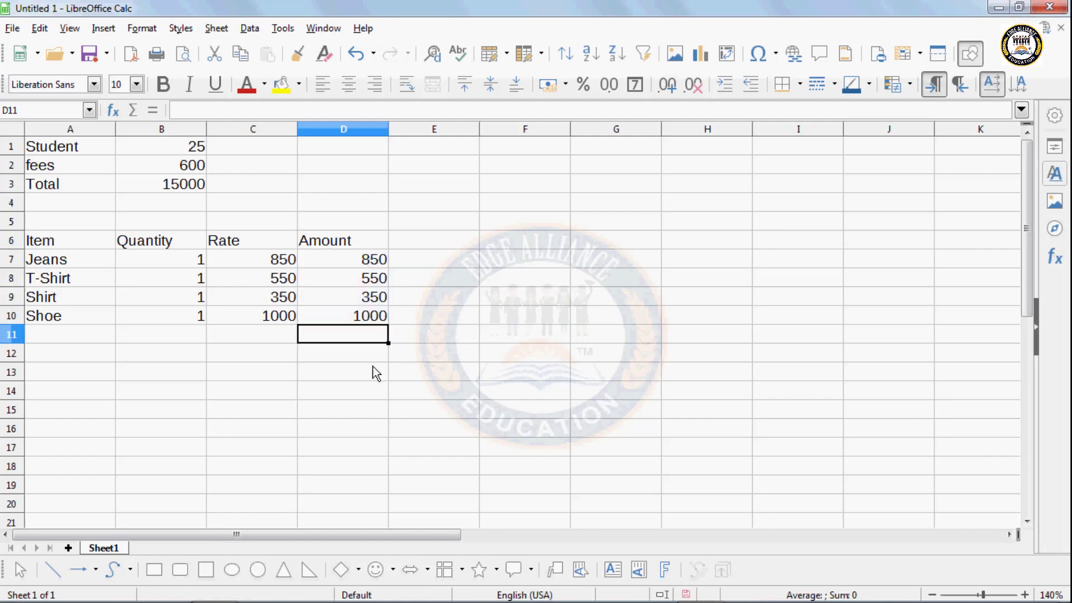
pyautogui.write('=')
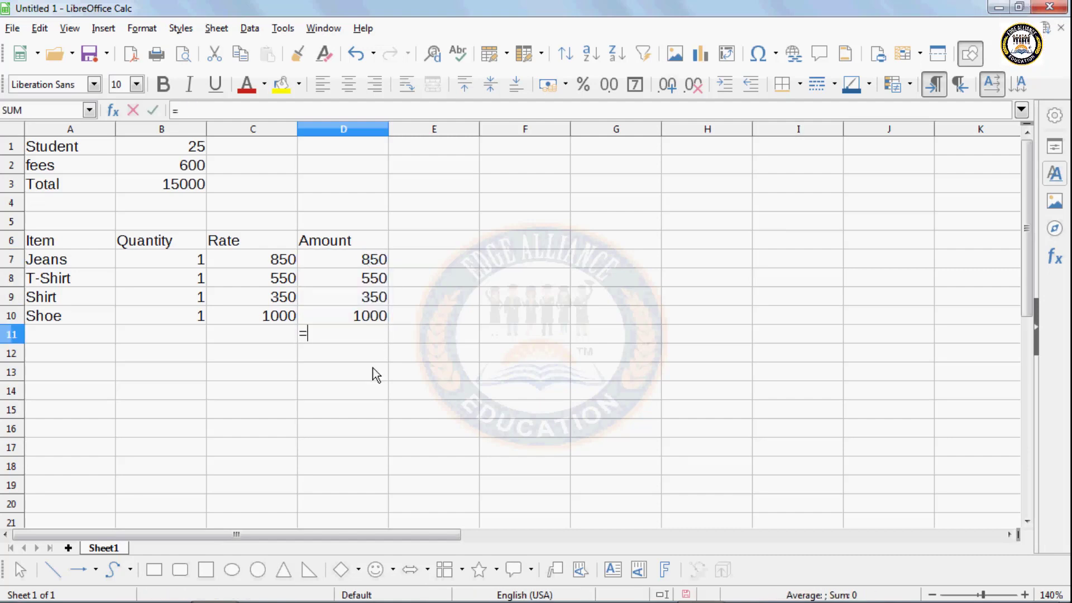
pyautogui.write('sum(')
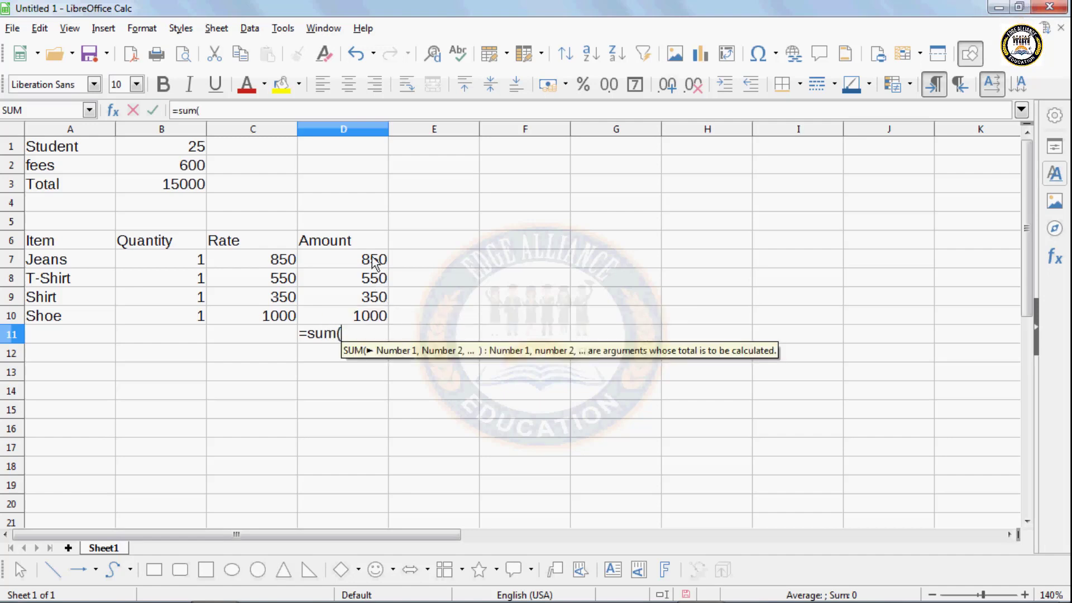
pyautogui.moveTo(374, 261); pyautogui.dragTo(380, 315)
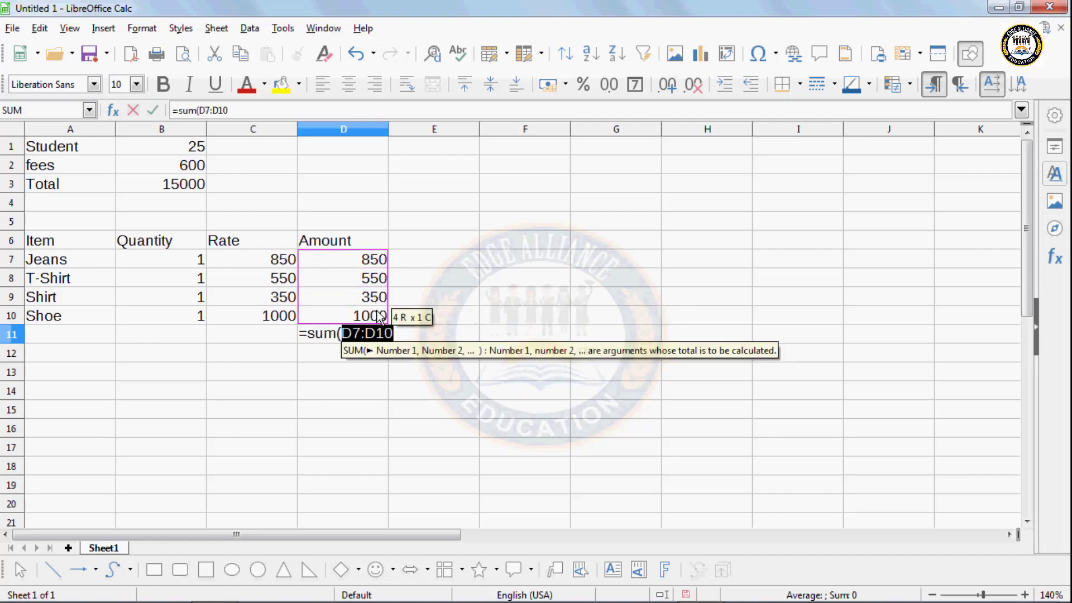
pyautogui.write(')')
pyautogui.press('Return')
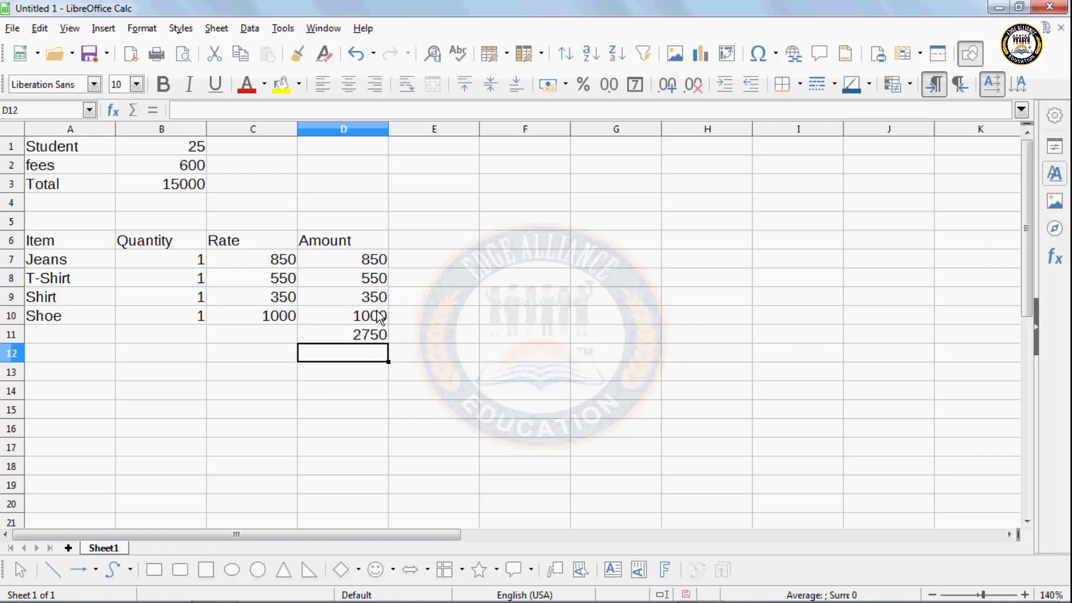
pyautogui.click(74, 371)
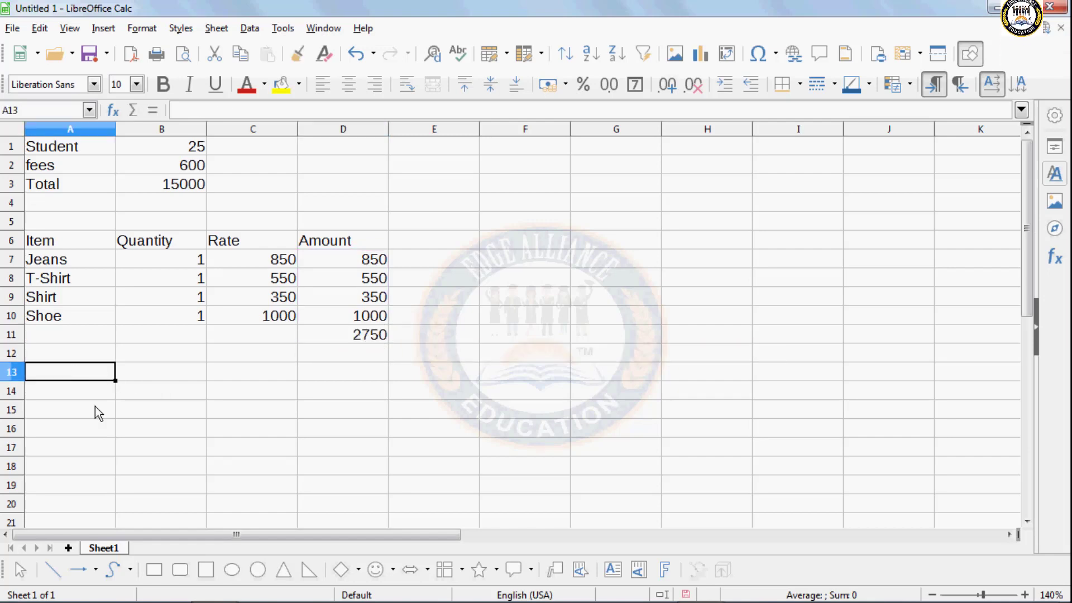
# - Enter 'Gift Voucher' in A13 with a value of 3000 in B13
pyautogui.write('Gift')
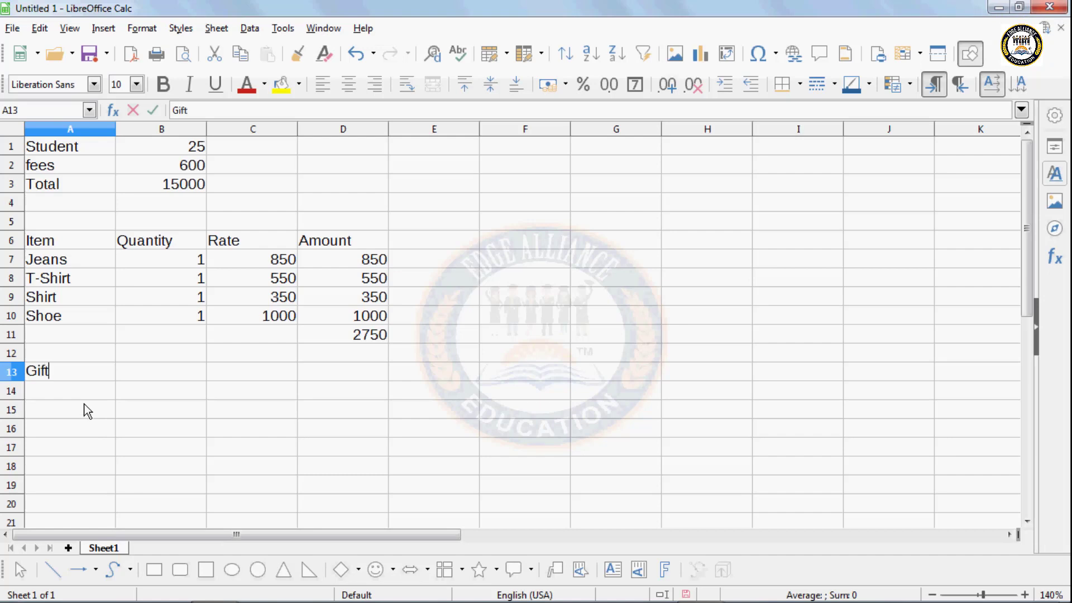
pyautogui.write(' Voucher')
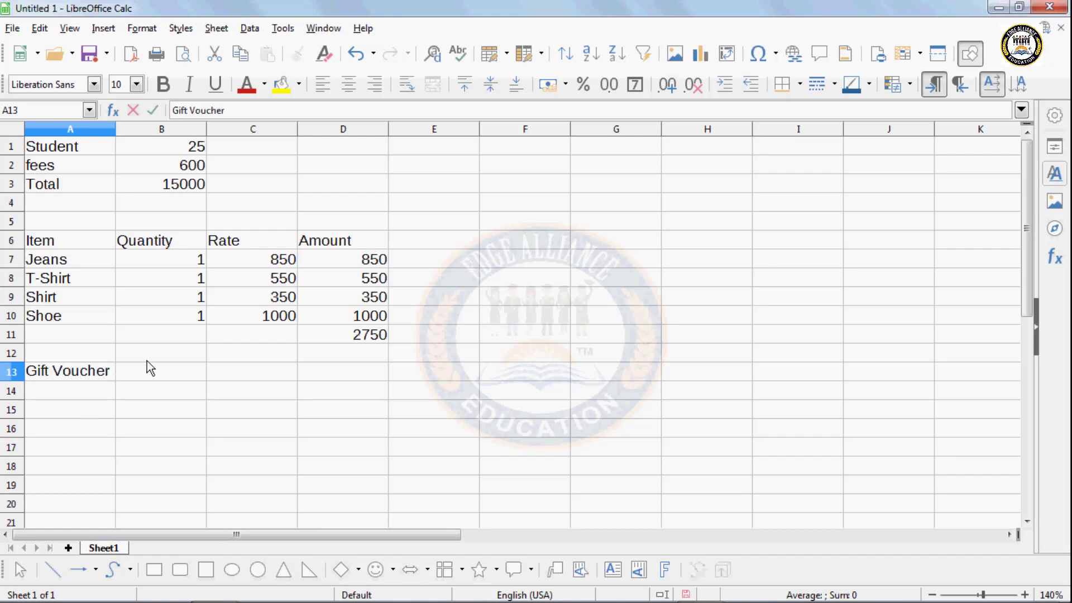
pyautogui.click(152, 370)
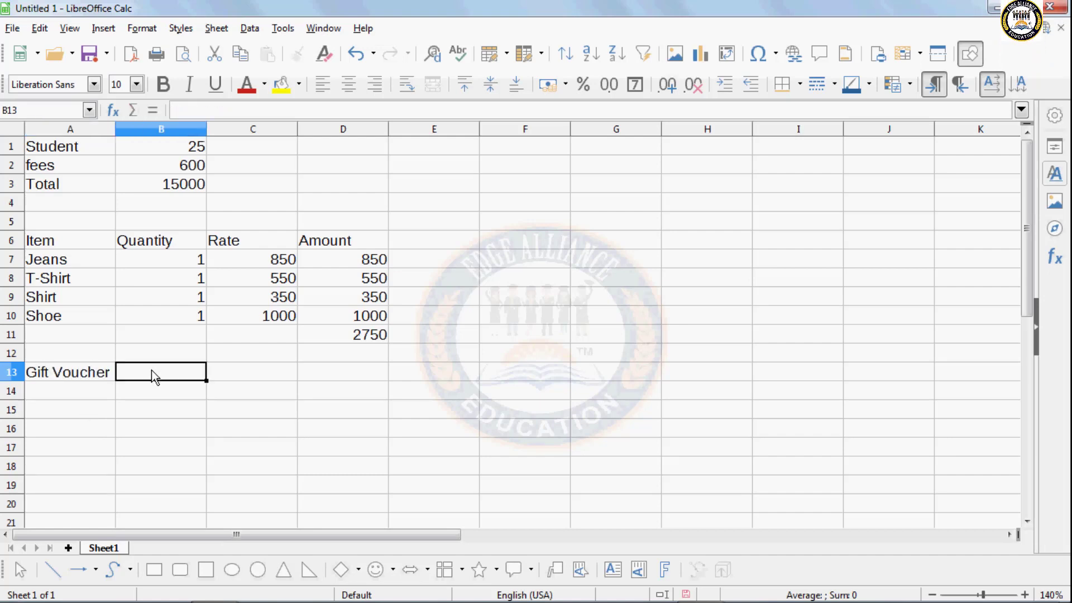
pyautogui.write('3000')
pyautogui.click(169, 450)
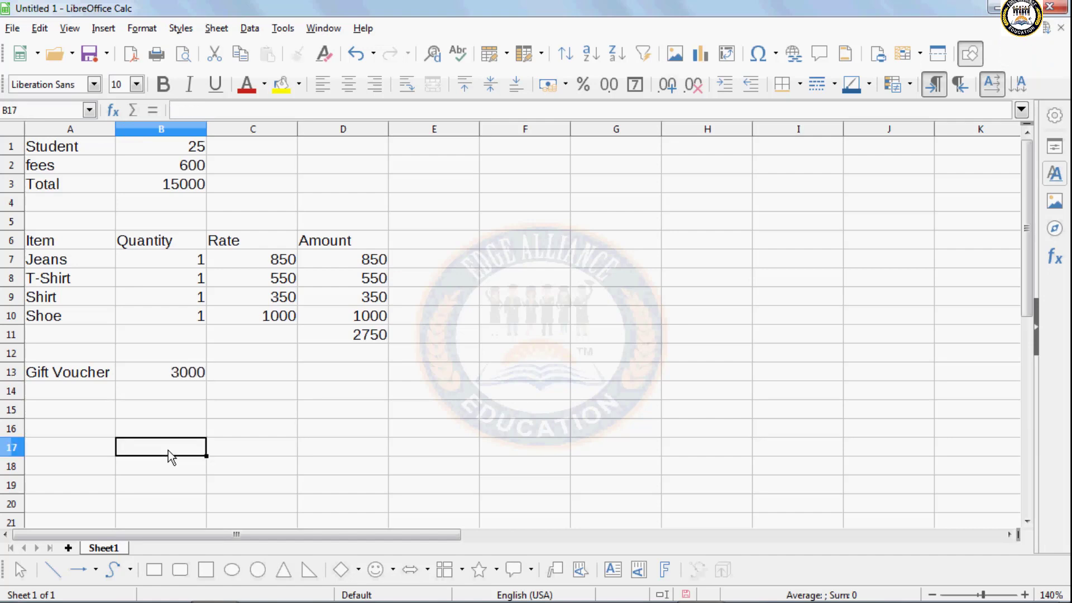
# - Make row 13 taller, vertically centred, bold red on yellow, and widen column A
pyautogui.moveTo(18, 381); pyautogui.dragTo(19, 407)
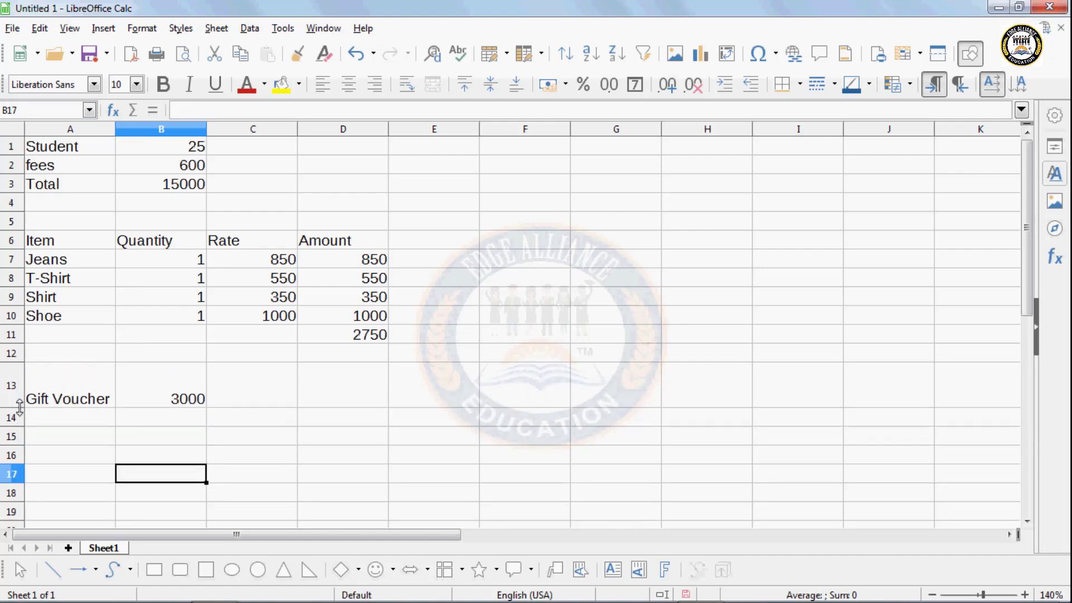
pyautogui.moveTo(79, 386); pyautogui.dragTo(152, 391)
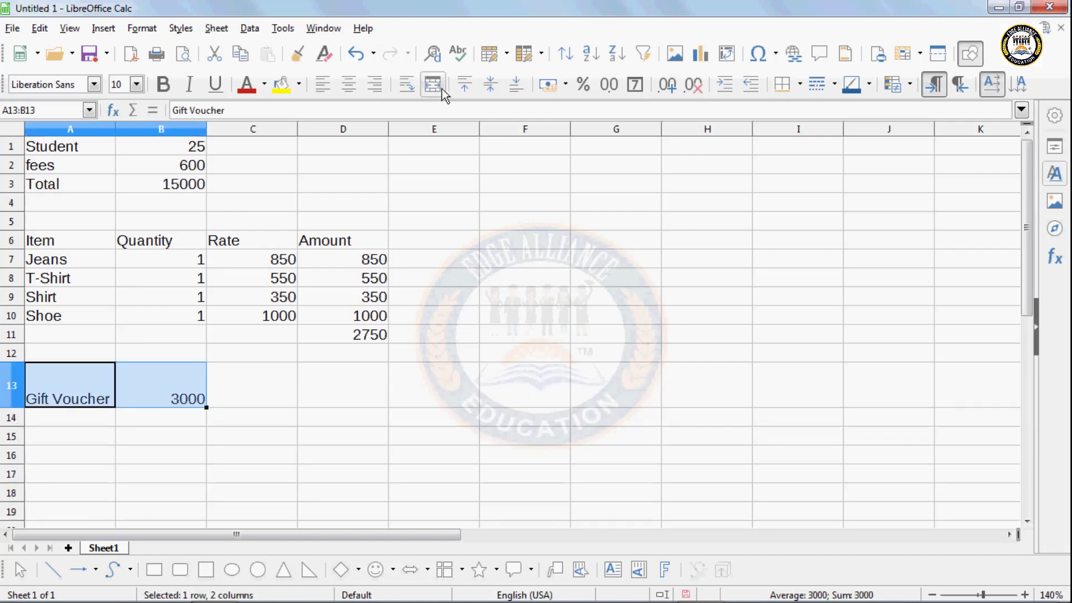
pyautogui.click(491, 84)
pyautogui.click(281, 84)
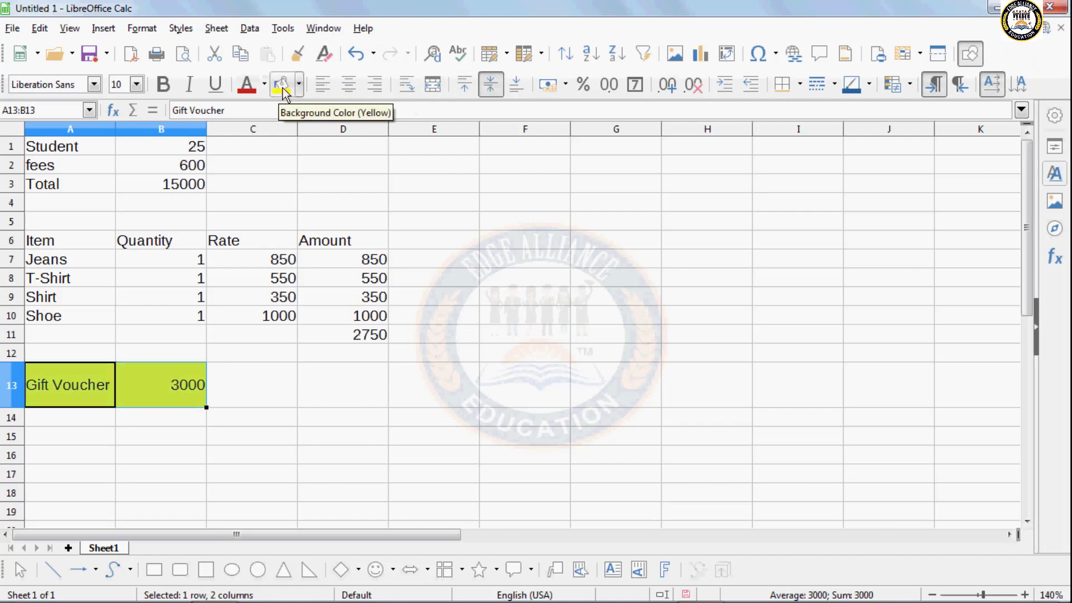
pyautogui.click(249, 84)
pyautogui.click(166, 85)
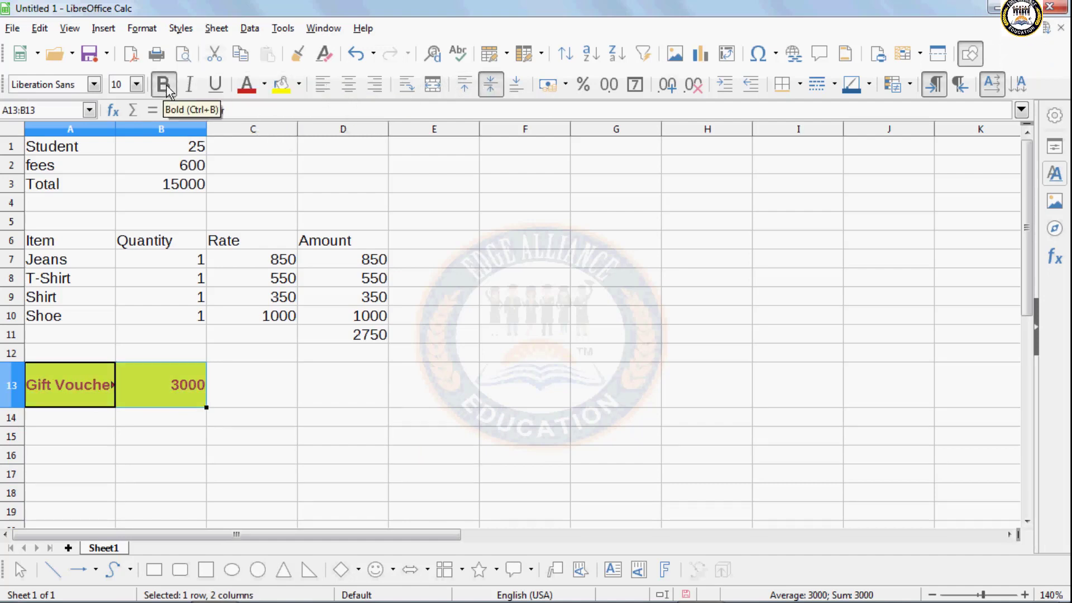
pyautogui.moveTo(116, 132); pyautogui.dragTo(126, 132)
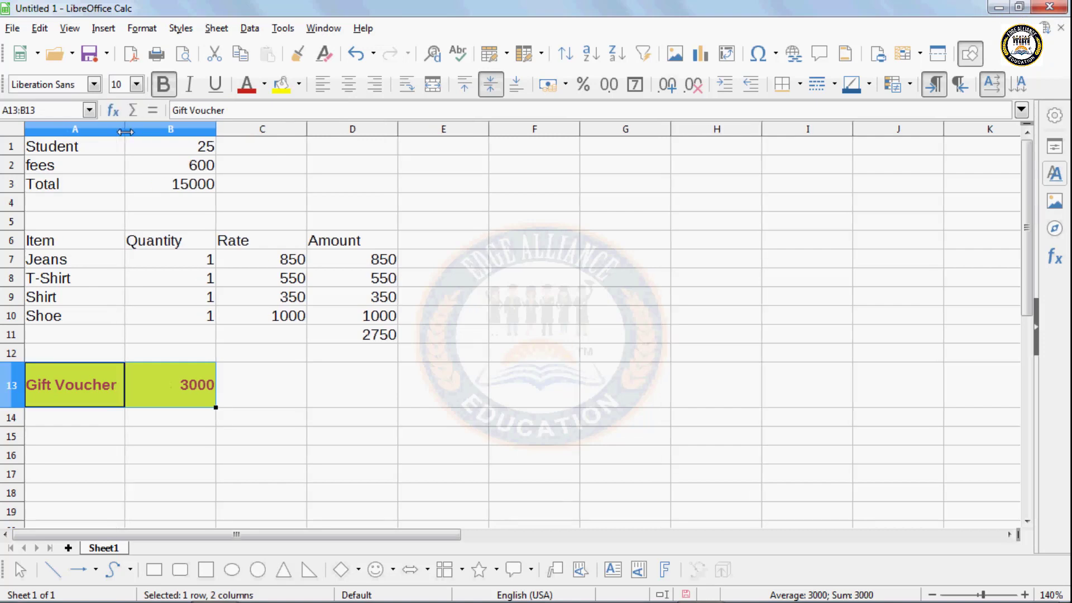
pyautogui.click(243, 447)
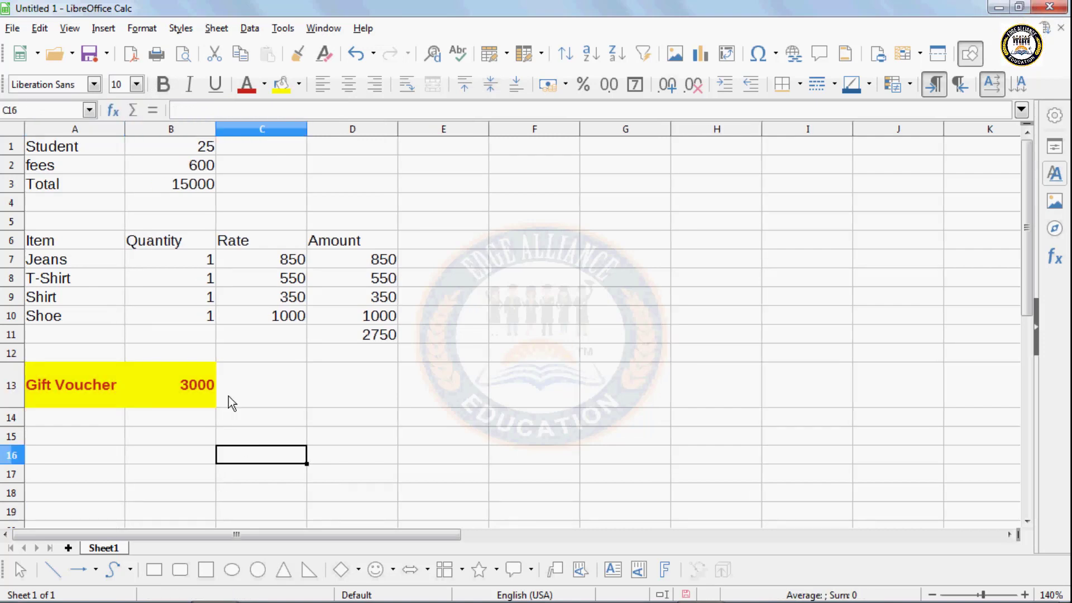
pyautogui.click(185, 376)
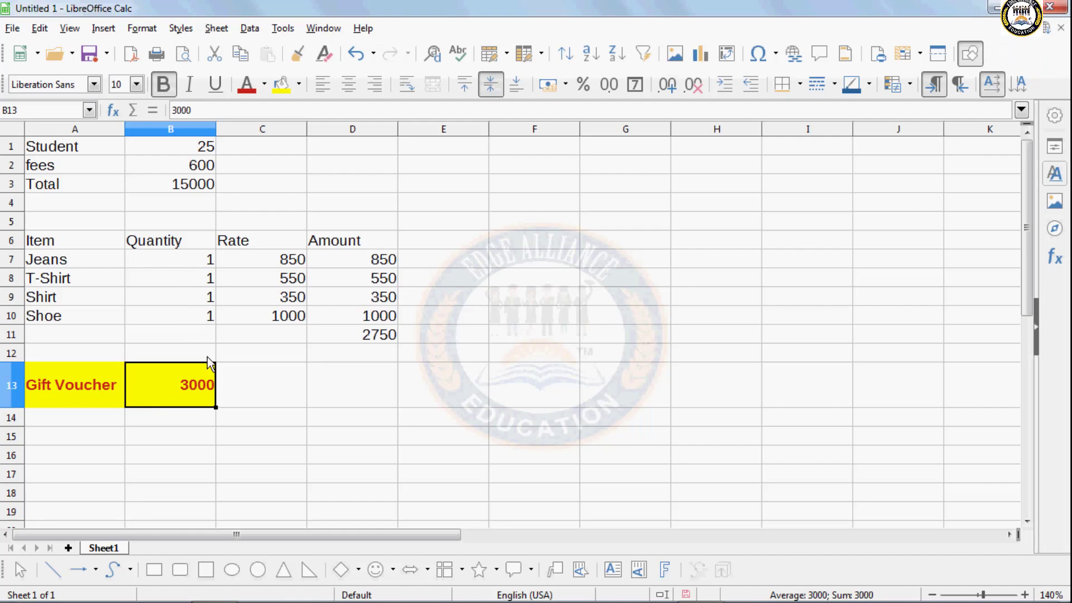
# - Check the B13 voucher, the quantities in B8, B9 and B10, and the D11 formula totalling 2750
pyautogui.click(373, 339)
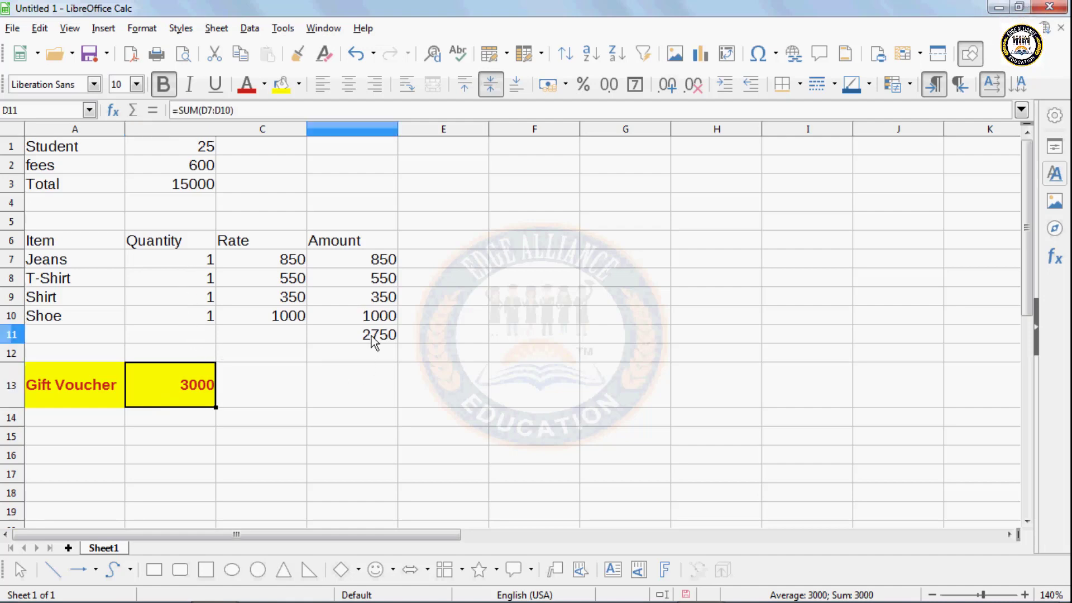
pyautogui.click(188, 393)
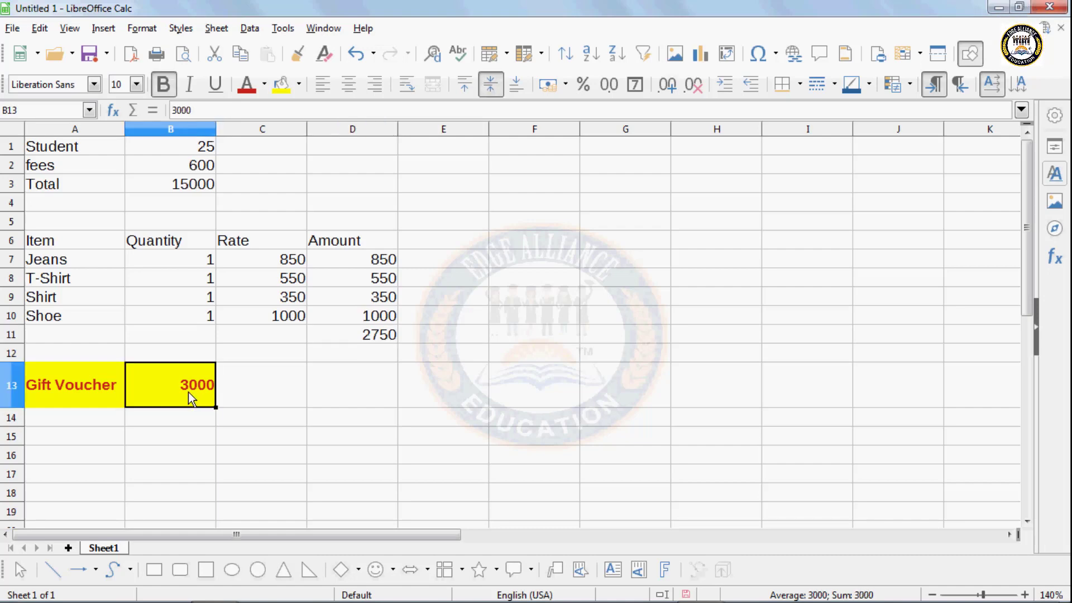
pyautogui.click(176, 281)
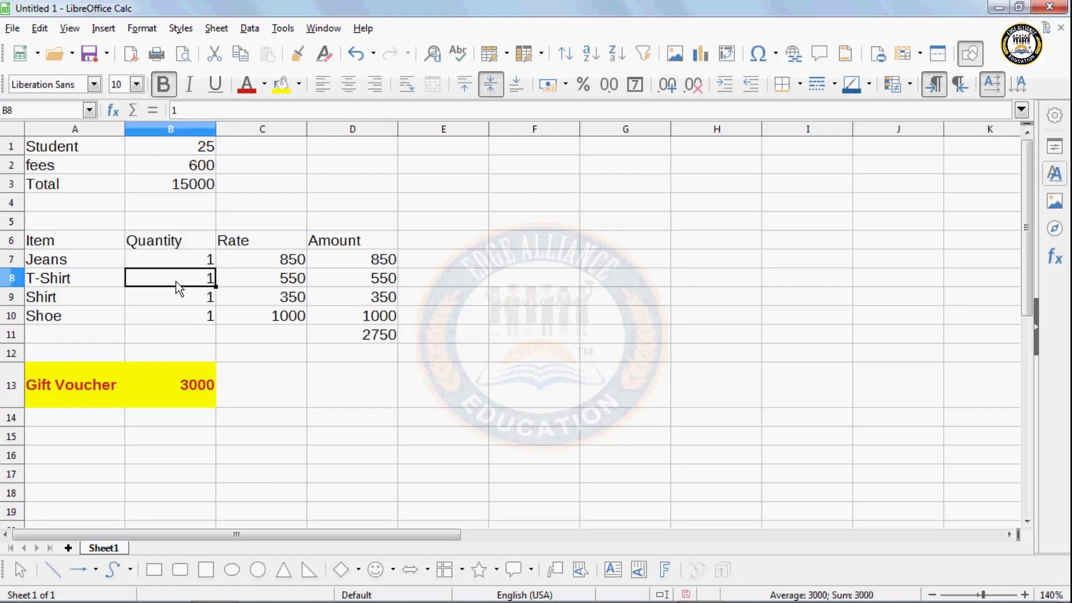
pyautogui.click(176, 304)
pyautogui.click(179, 316)
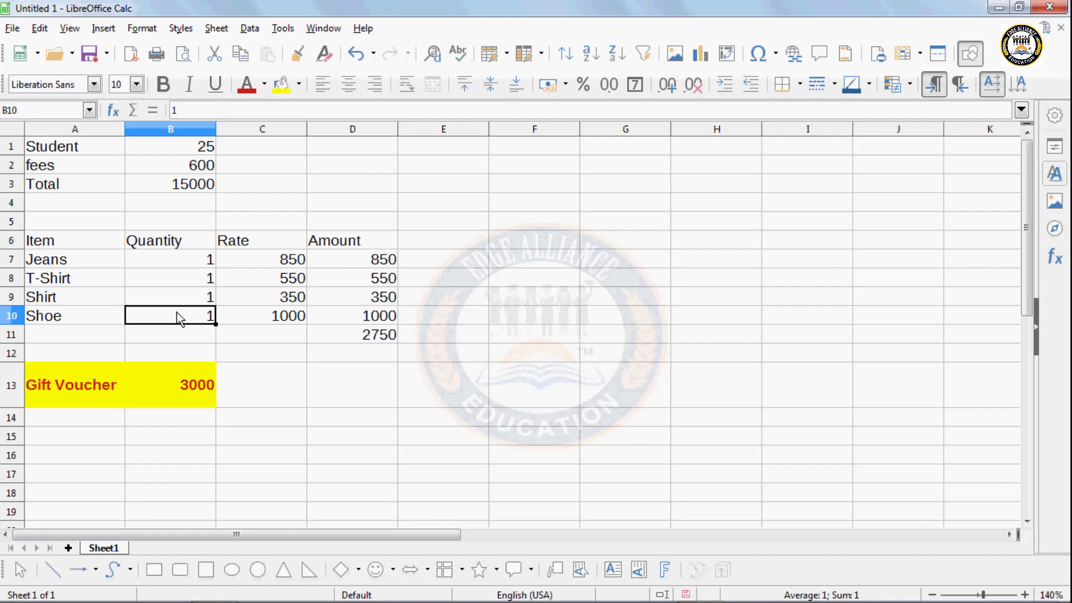
pyautogui.click(310, 335)
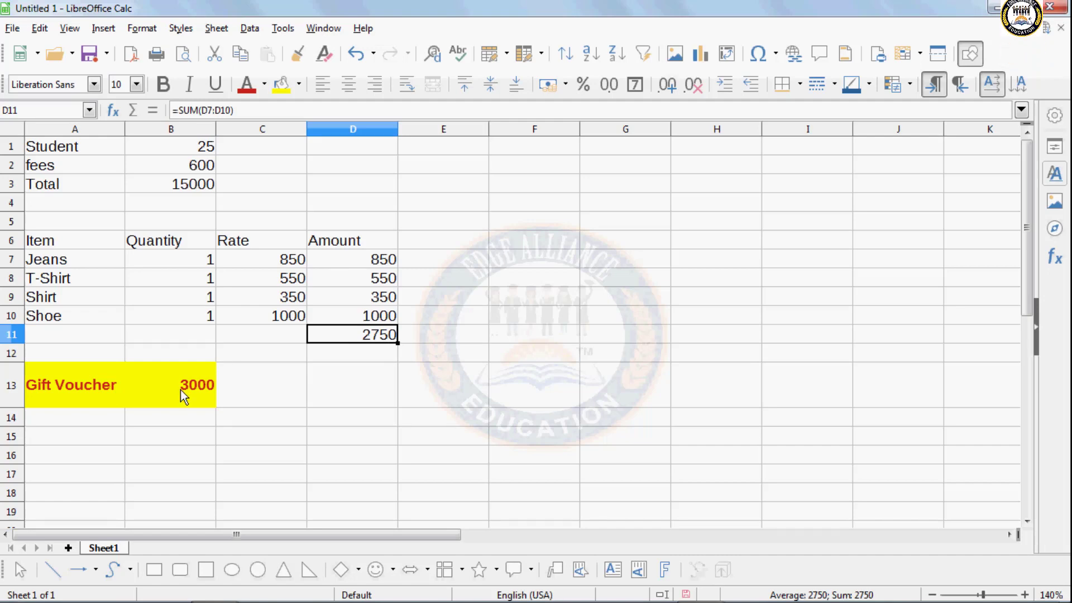
pyautogui.click(341, 421)
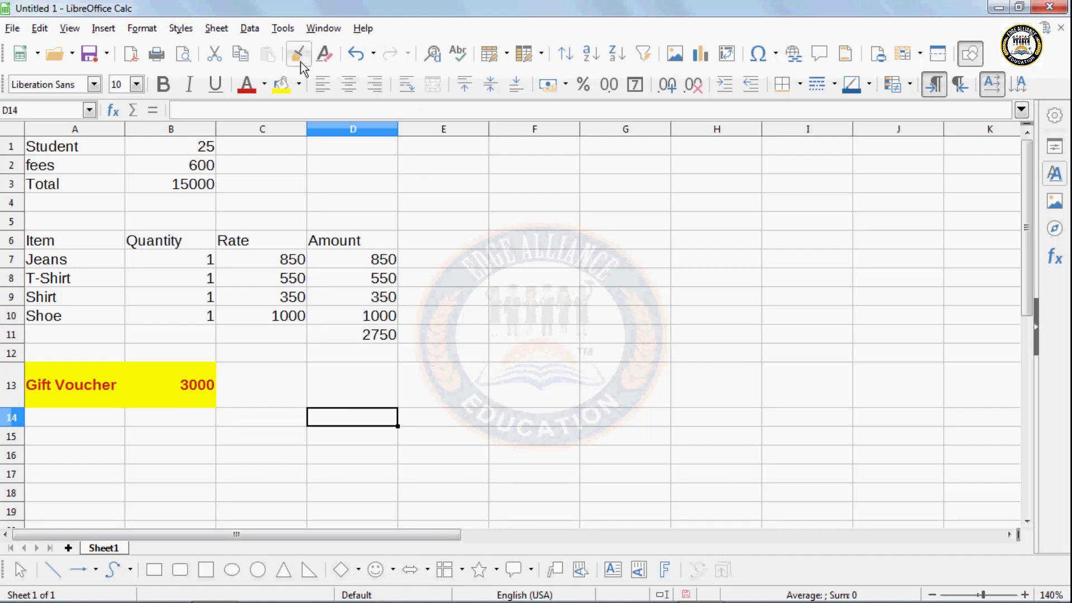
pyautogui.click(250, 29)
# - Open Solver with target cell $D$11 and changing cells $B$7:$B$10
pyautogui.moveTo(281, 32)
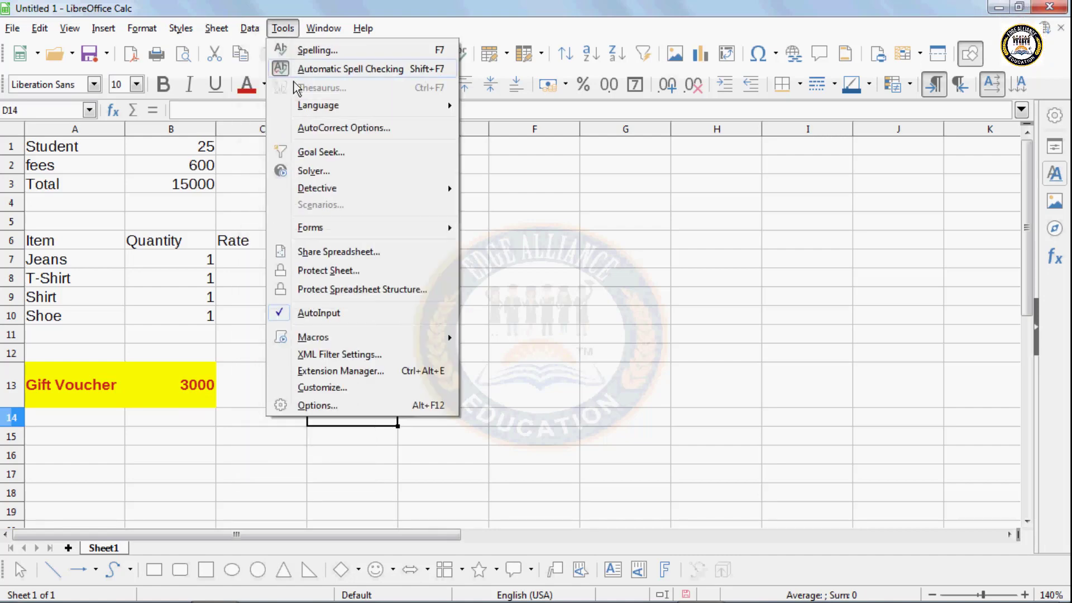
pyautogui.click(307, 172)
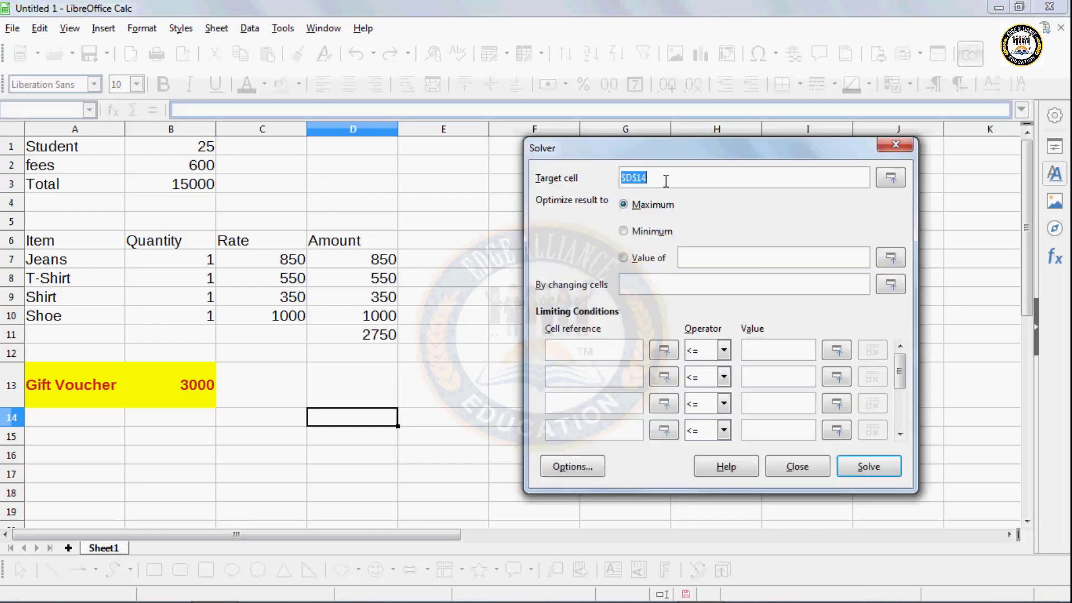
pyautogui.press('BackSpace')
pyautogui.click(391, 341)
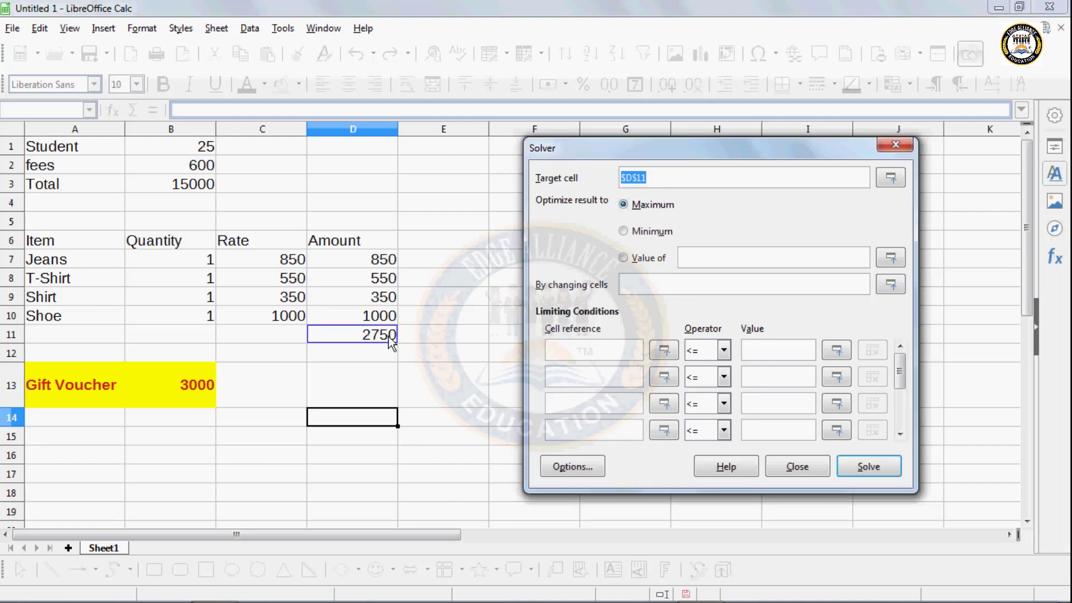
pyautogui.click(630, 286)
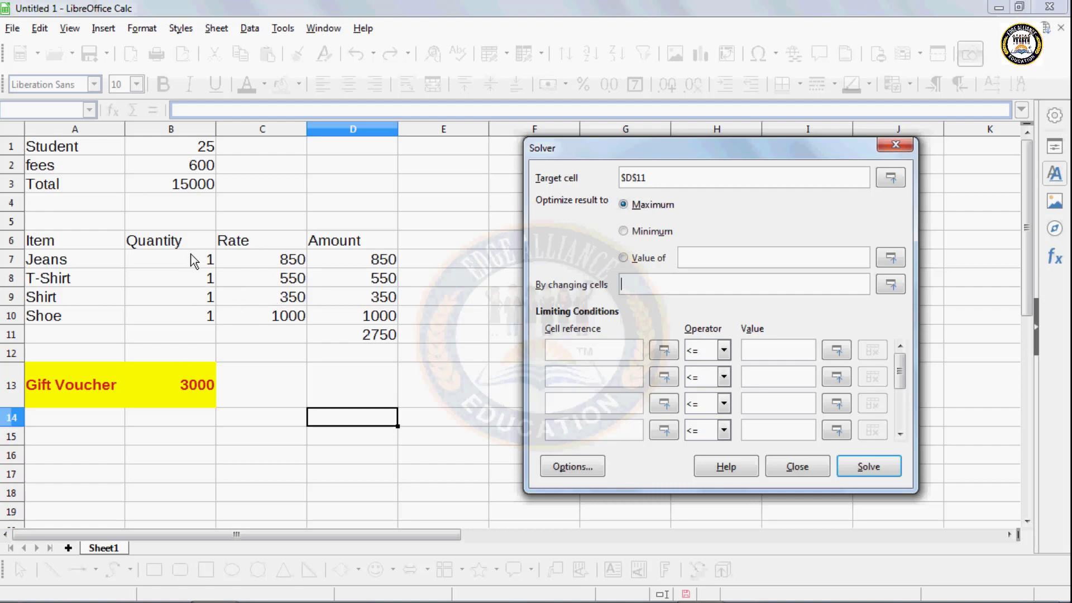
pyautogui.moveTo(195, 260); pyautogui.dragTo(195, 322)
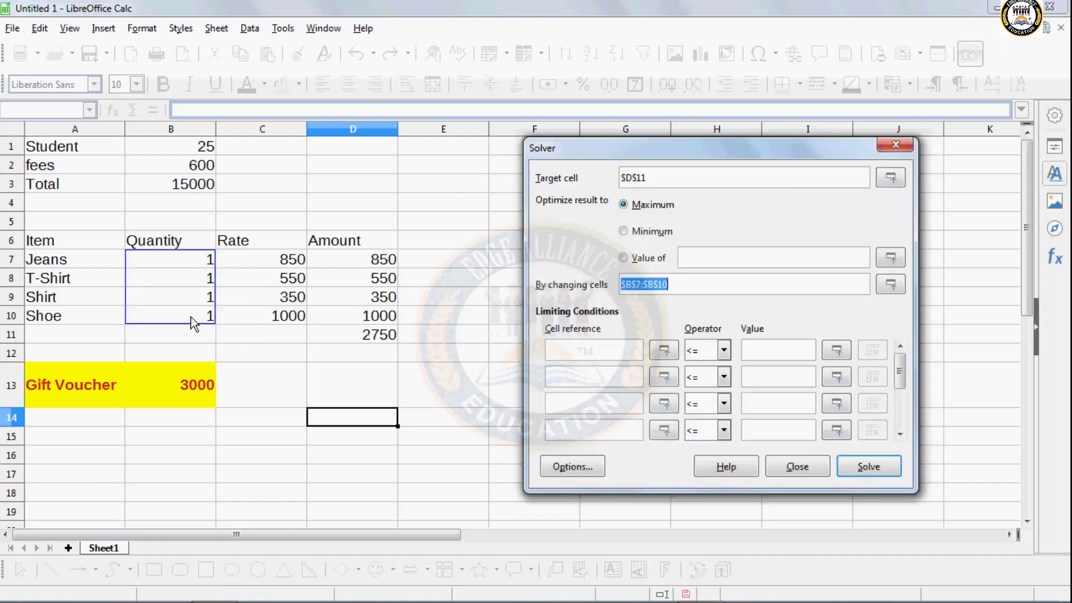
# - Add the Solver condition $D$11 = $B$13, the 3000 voucher
pyautogui.click(583, 352)
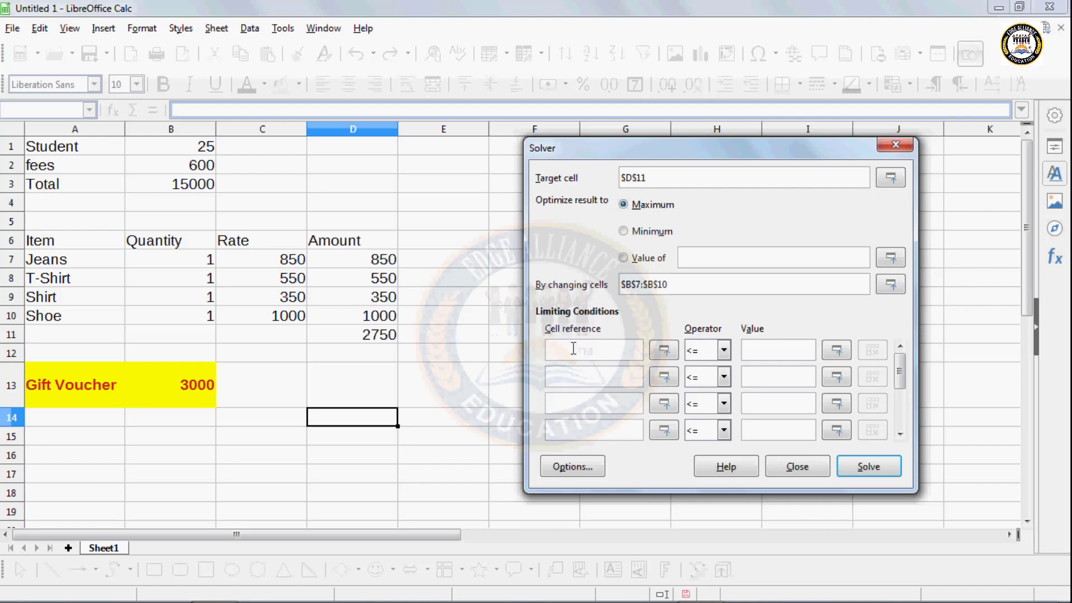
pyautogui.click(358, 337)
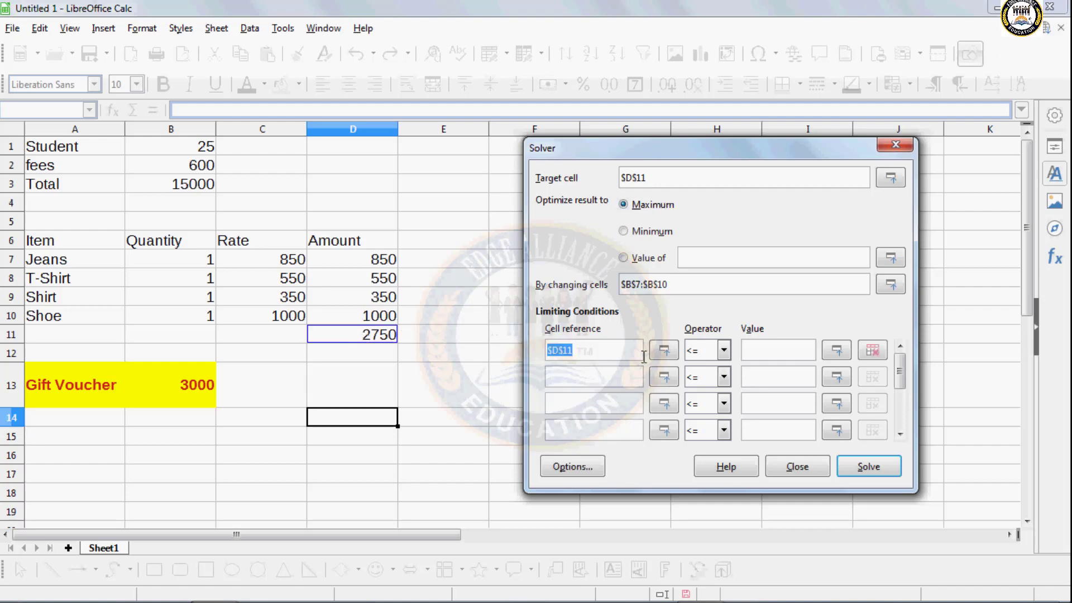
pyautogui.click(702, 352)
pyautogui.click(697, 382)
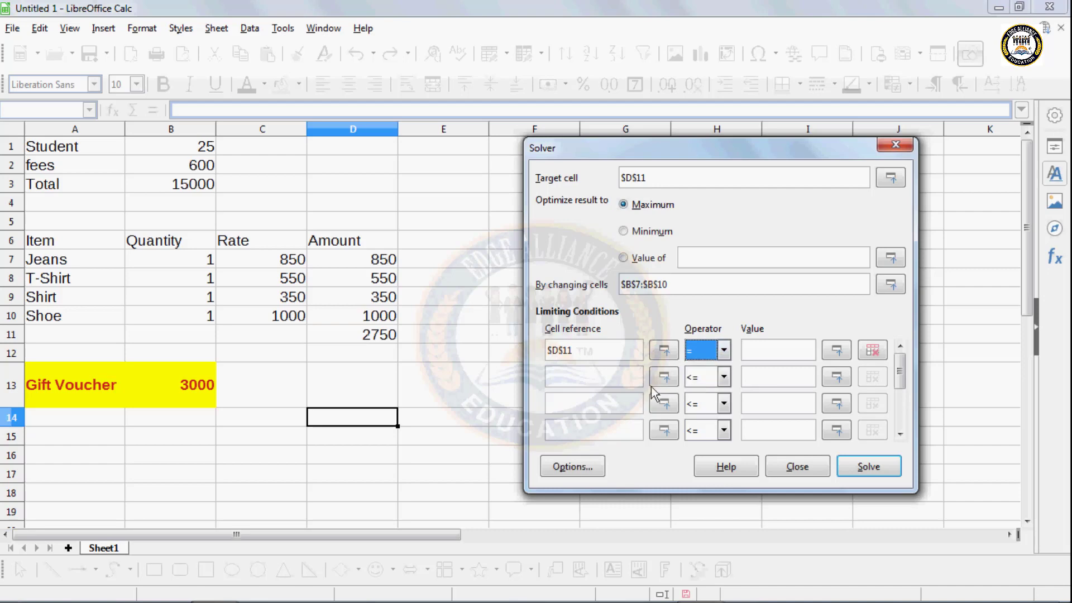
pyautogui.click(802, 357)
pyautogui.click(204, 394)
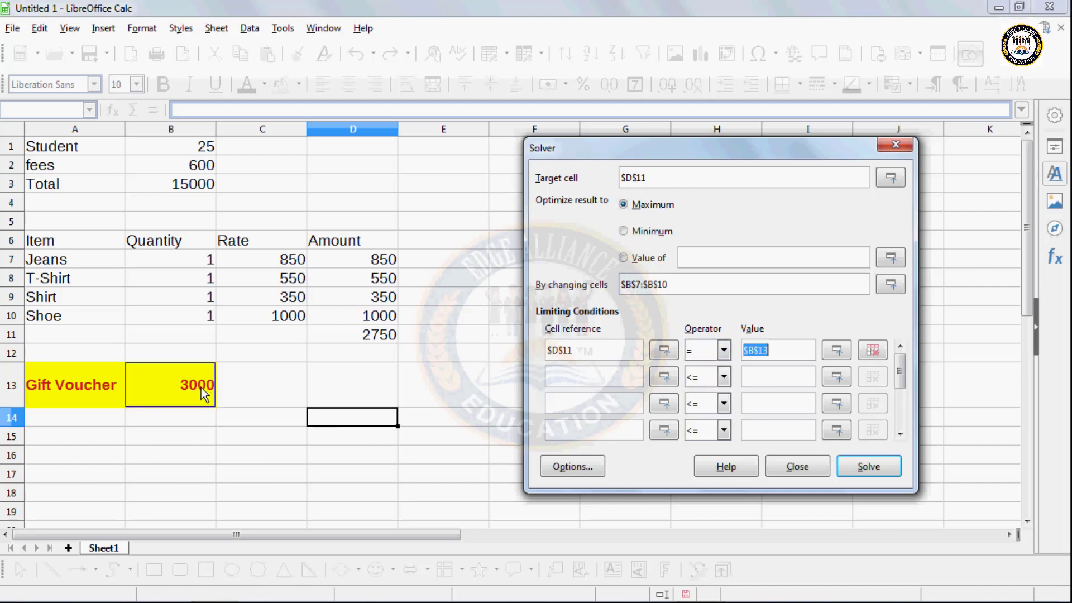
# - Add a Solver condition restricting $B$7:$B$10 to Integer
pyautogui.click(556, 374)
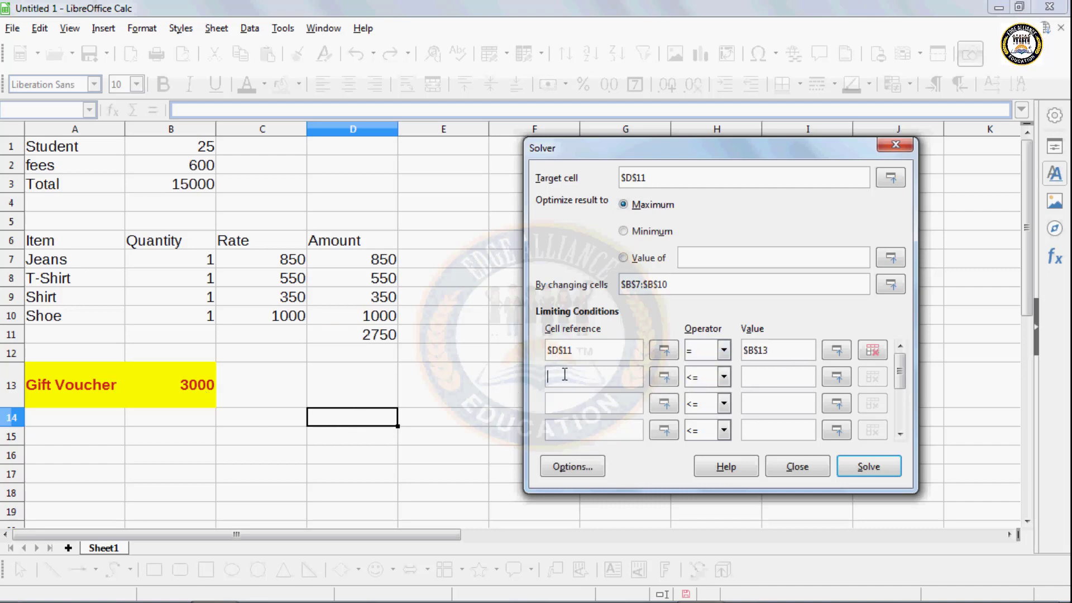
pyautogui.moveTo(208, 262); pyautogui.dragTo(210, 316)
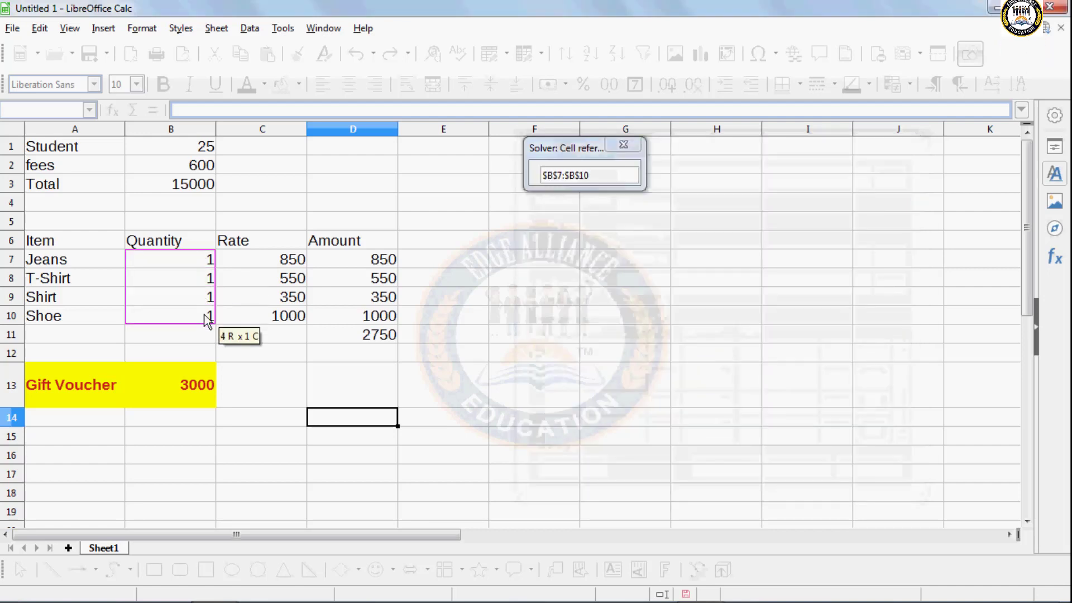
pyautogui.click(723, 378)
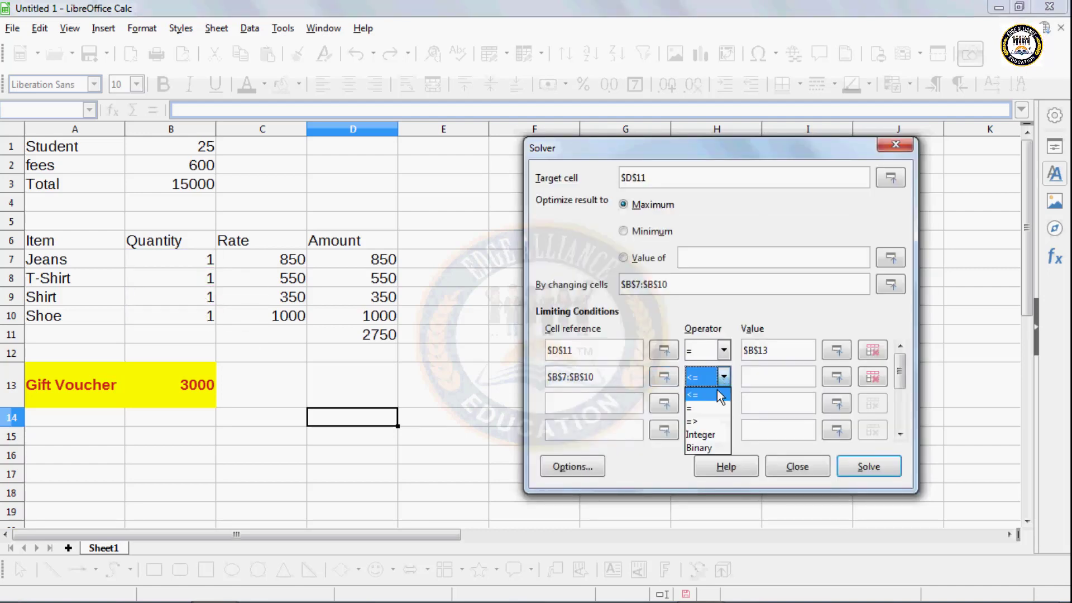
pyautogui.click(702, 435)
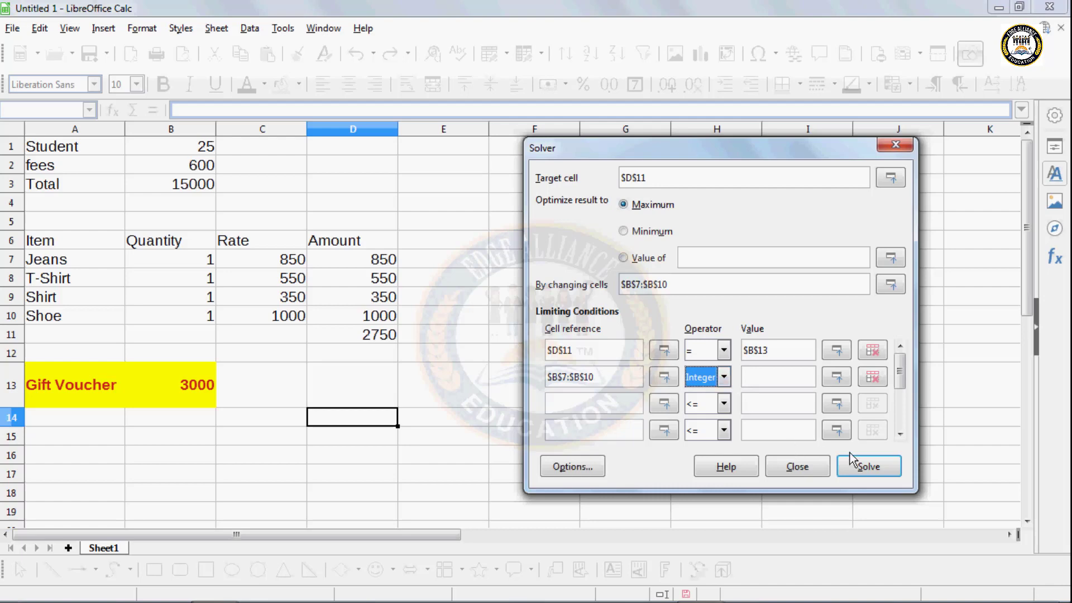
# - Solve, then restore the previous values so the total stays 2750, and close Solver
pyautogui.click(864, 468)
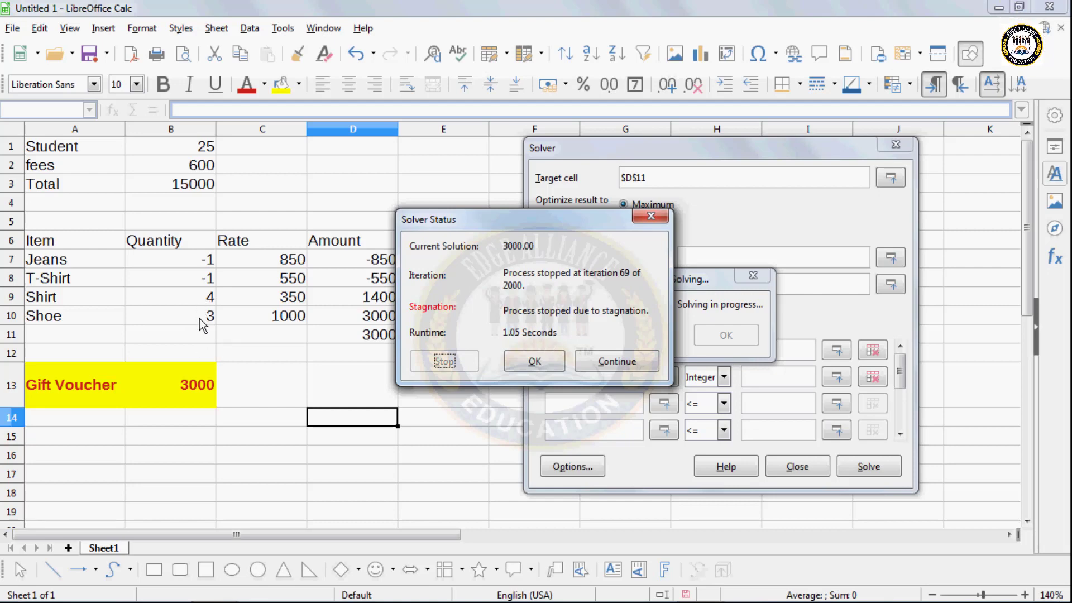
pyautogui.click(534, 361)
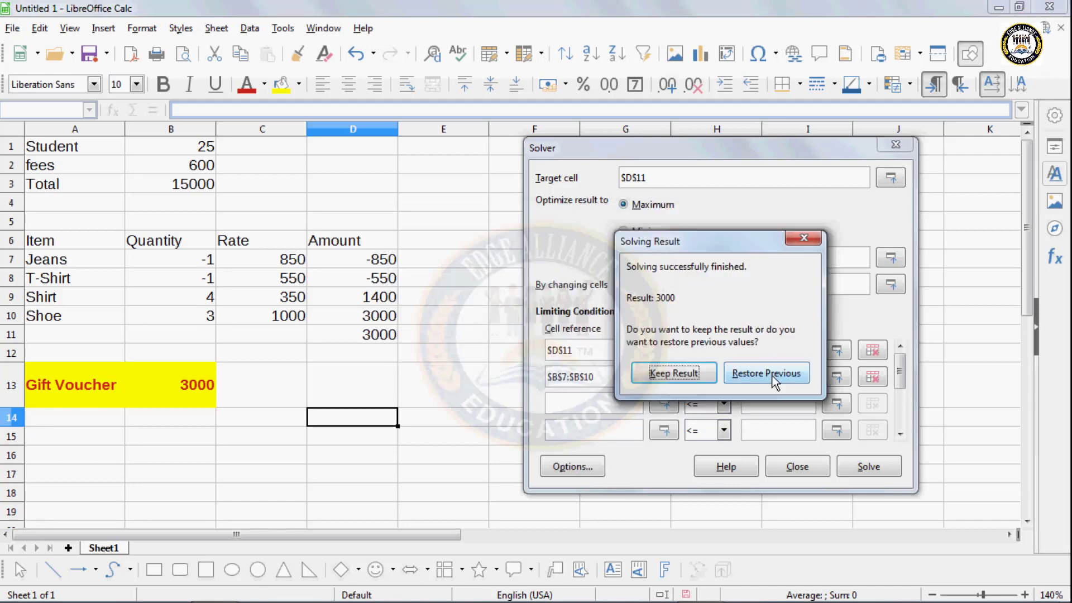
pyautogui.click(803, 240)
pyautogui.click(804, 465)
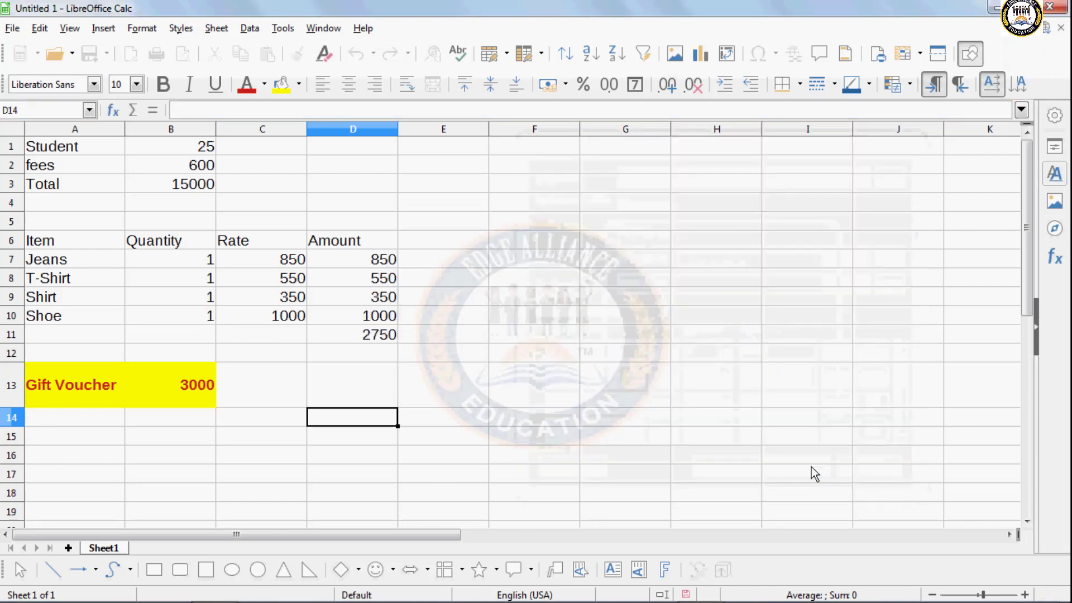
pyautogui.click(179, 416)
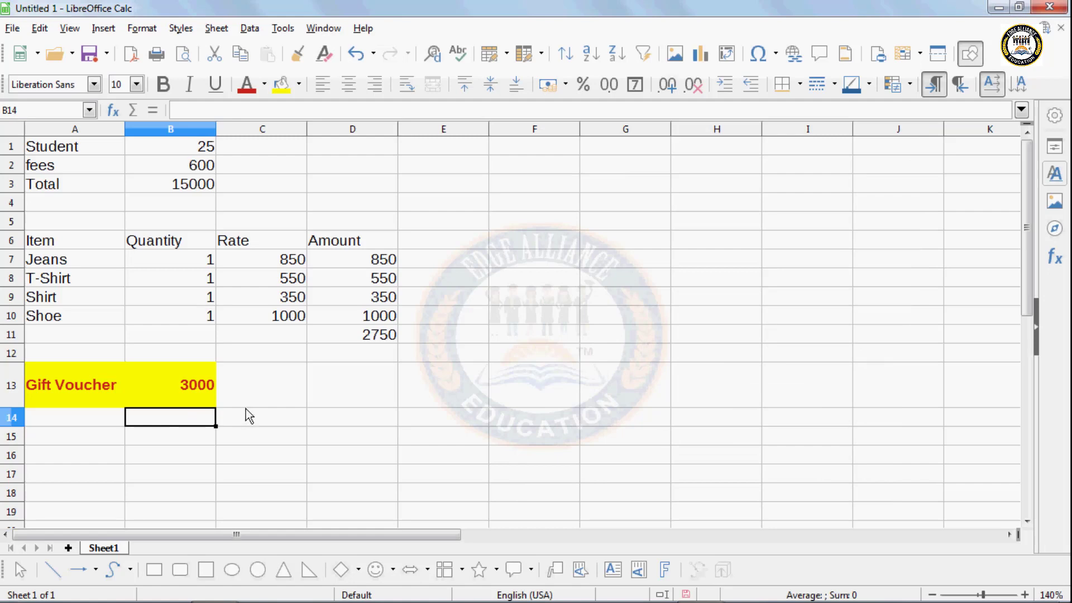
# - Select cell A15, look through the Tools menu and dismiss it unused
pyautogui.click(109, 445)
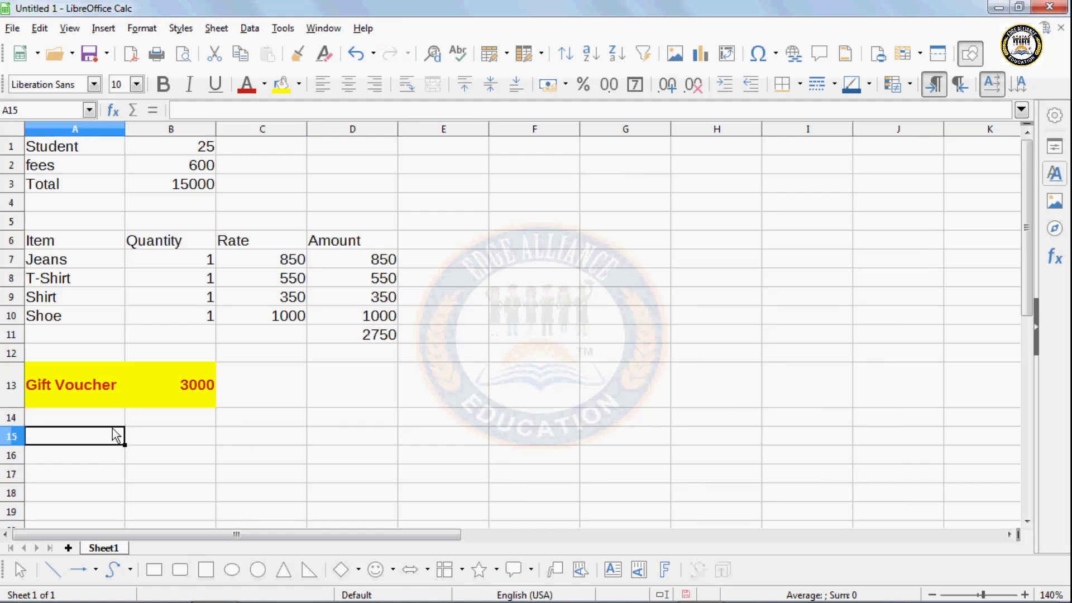
pyautogui.click(286, 31)
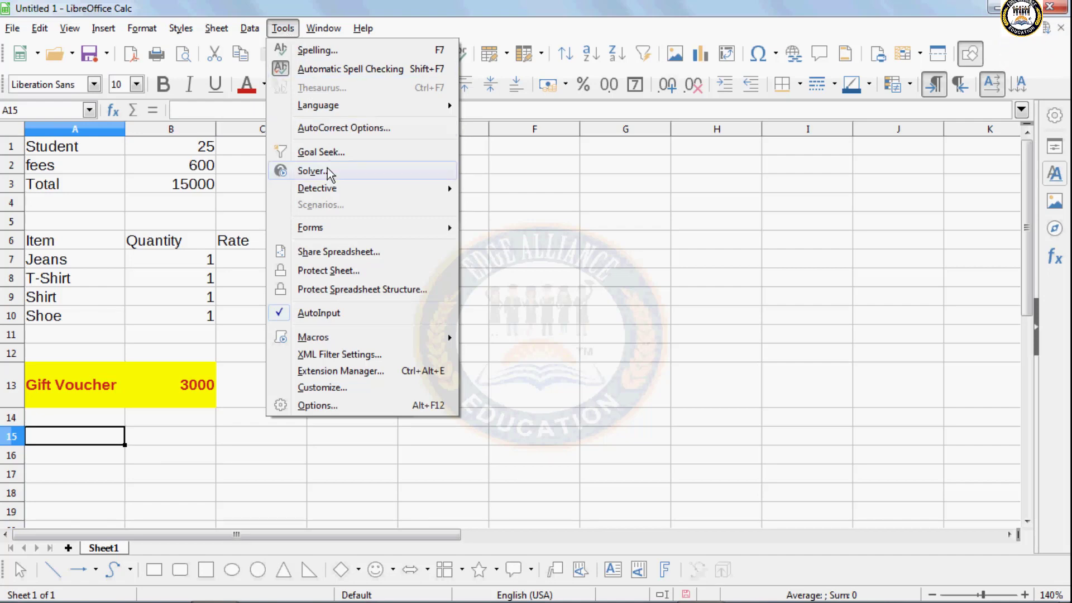
pyautogui.moveTo(324, 188)
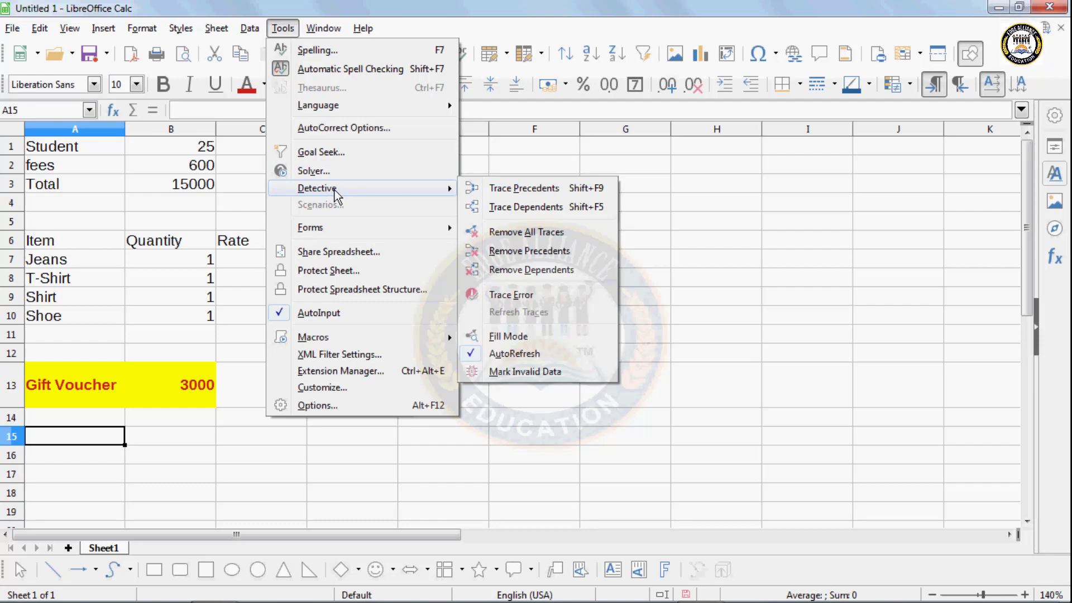
pyautogui.click(117, 465)
pyautogui.click(192, 444)
pyautogui.click(95, 438)
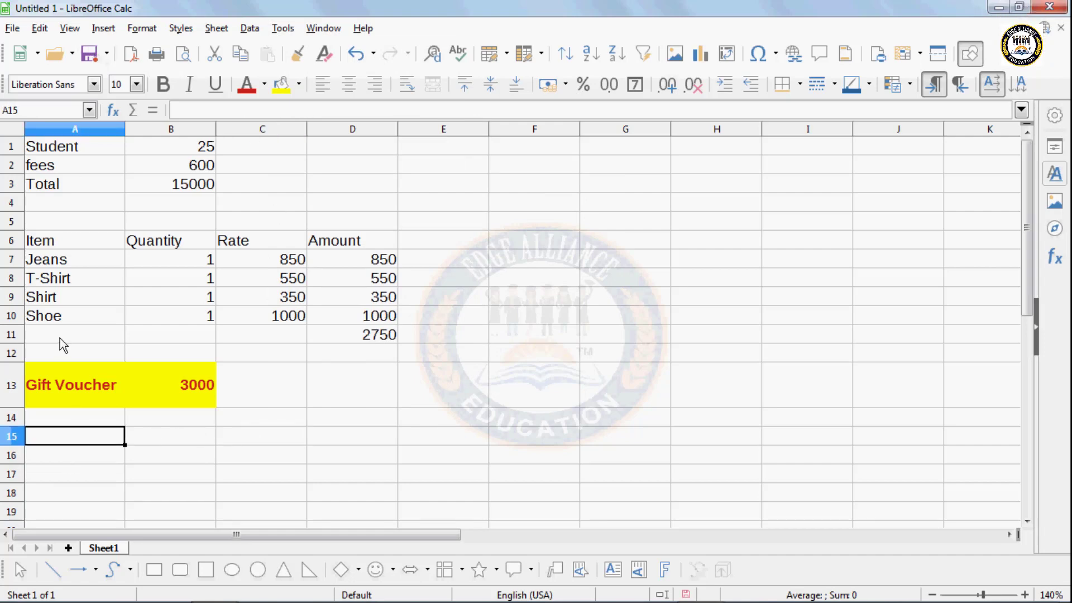
# - Reopen Marksheet.ods from the recent documents list
pyautogui.click(72, 55)
pyautogui.click(79, 77)
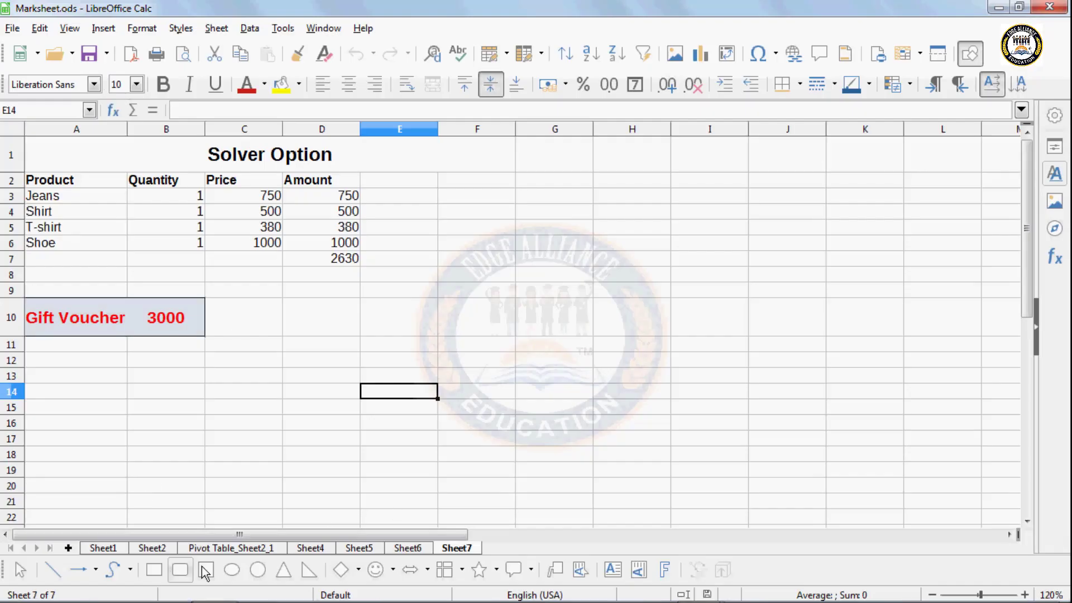
pyautogui.click(328, 324)
pyautogui.click(528, 360)
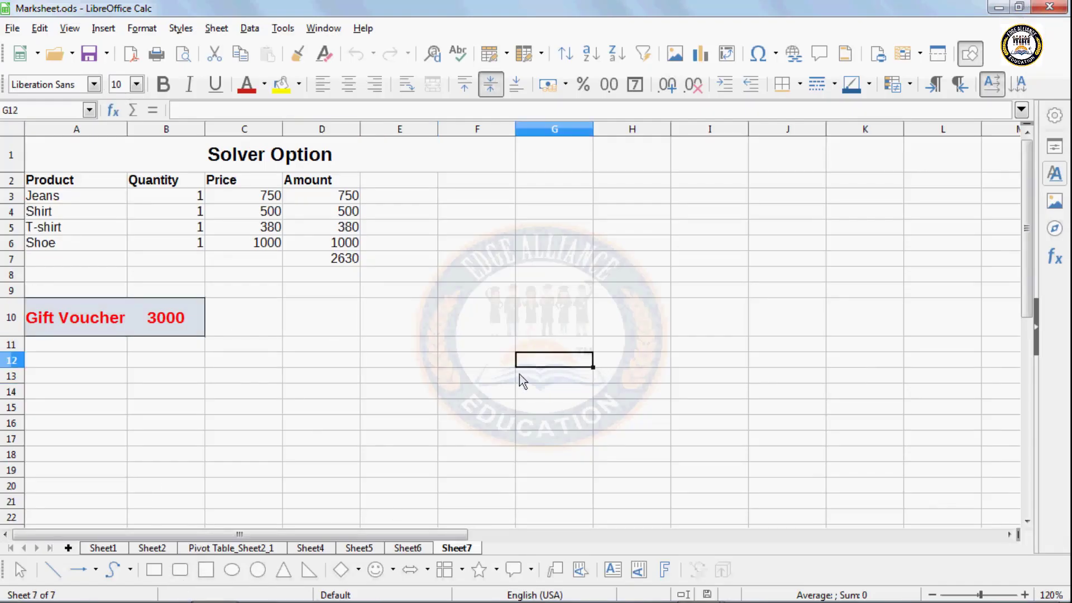
pyautogui.click(469, 439)
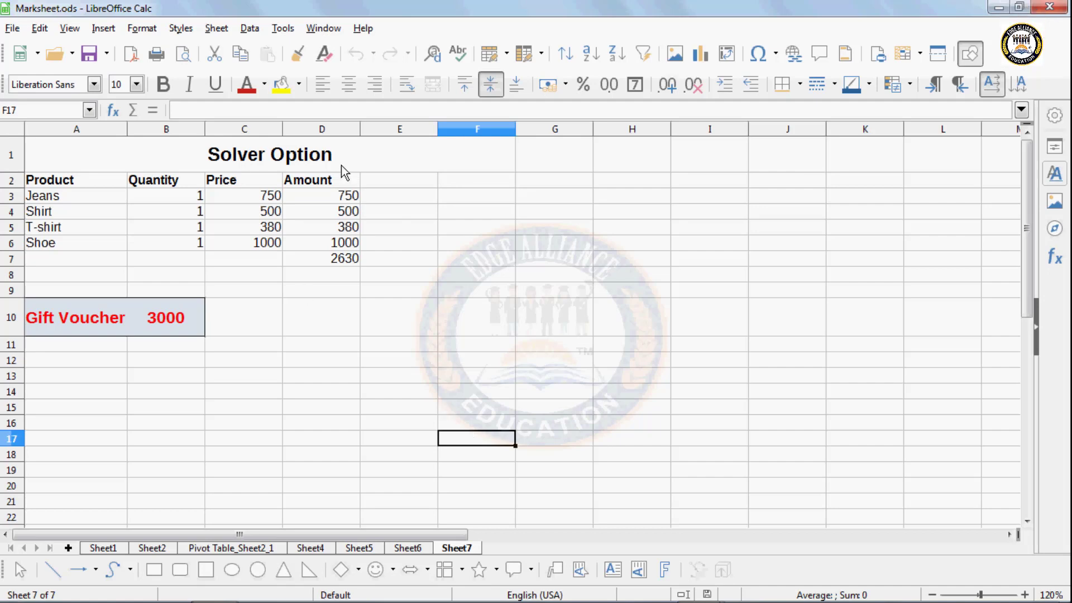
pyautogui.click(280, 29)
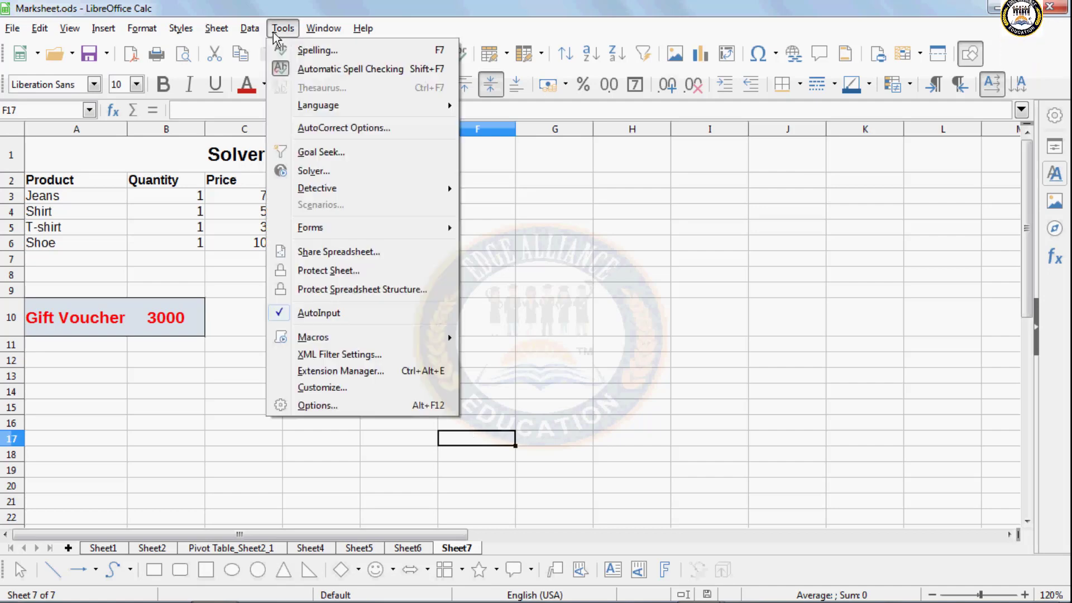
# - Open Solver with target $D$7 and changing cells $B$3:$B$6
pyautogui.click(292, 177)
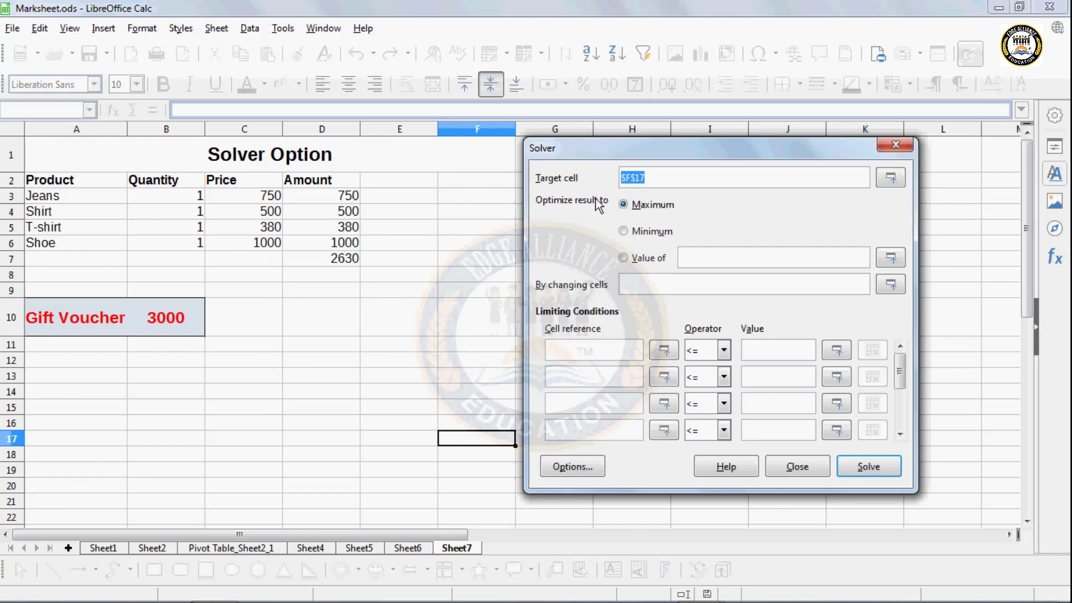
pyautogui.press('Delete')
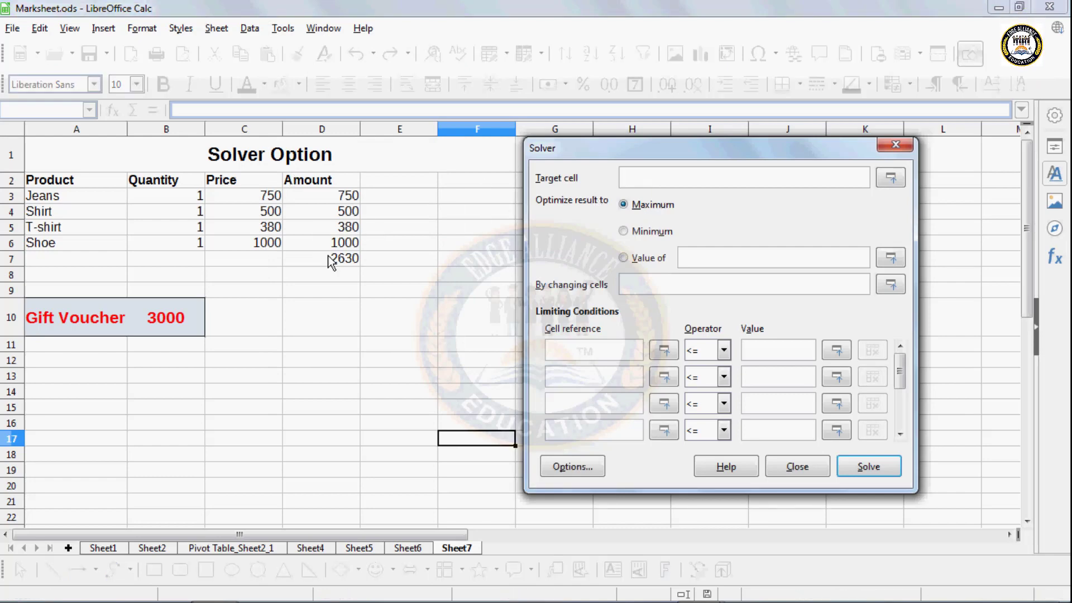
pyautogui.click(643, 288)
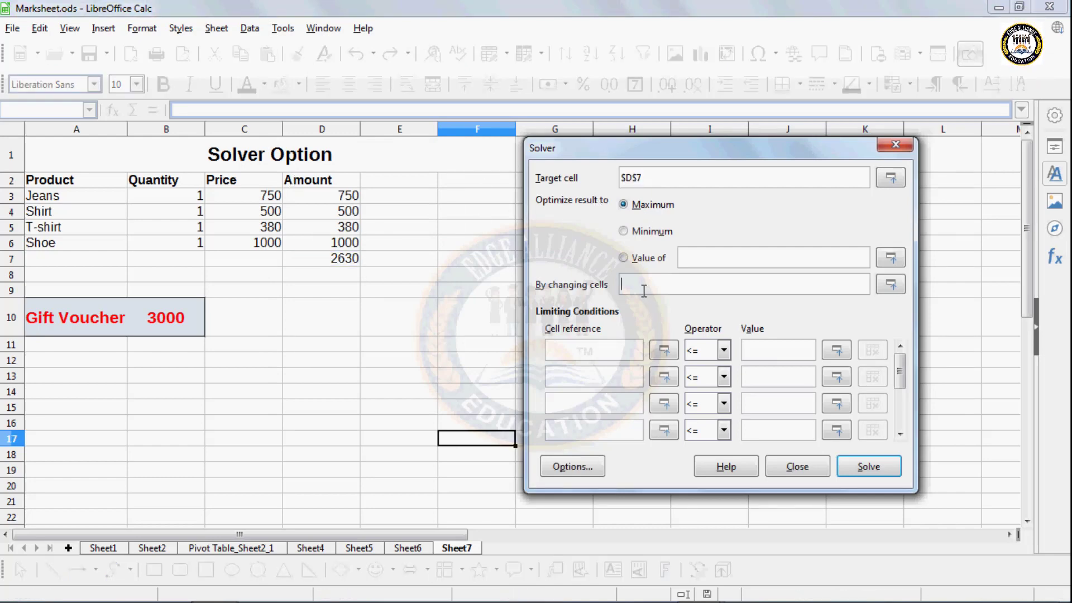
pyautogui.moveTo(168, 193); pyautogui.dragTo(167, 247)
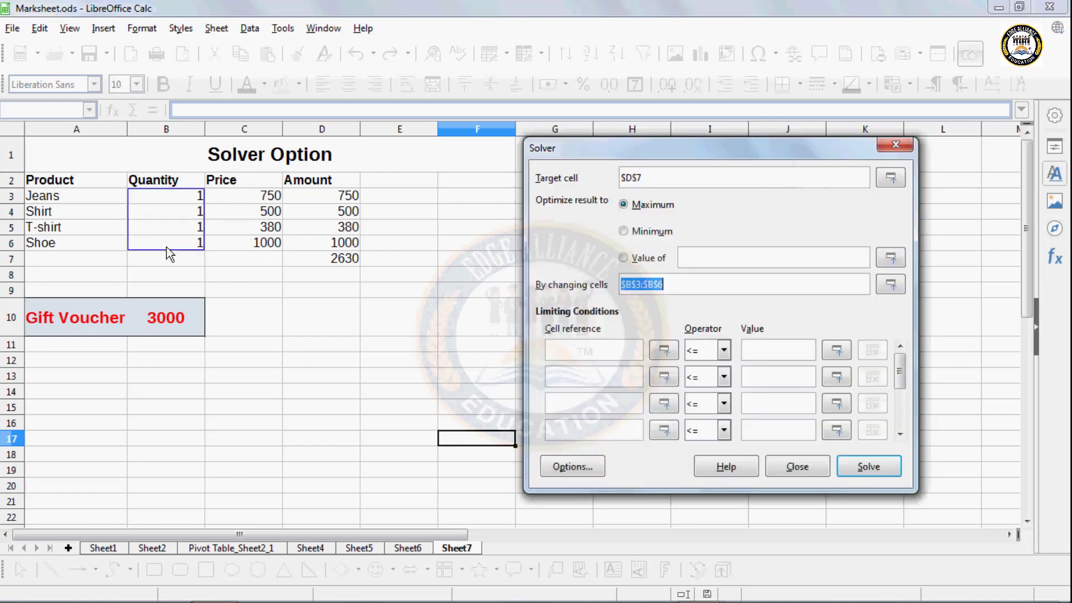
# - Add the conditions $D$7 = $B$10 and $B$3:$B$6 Integer
pyautogui.click(584, 351)
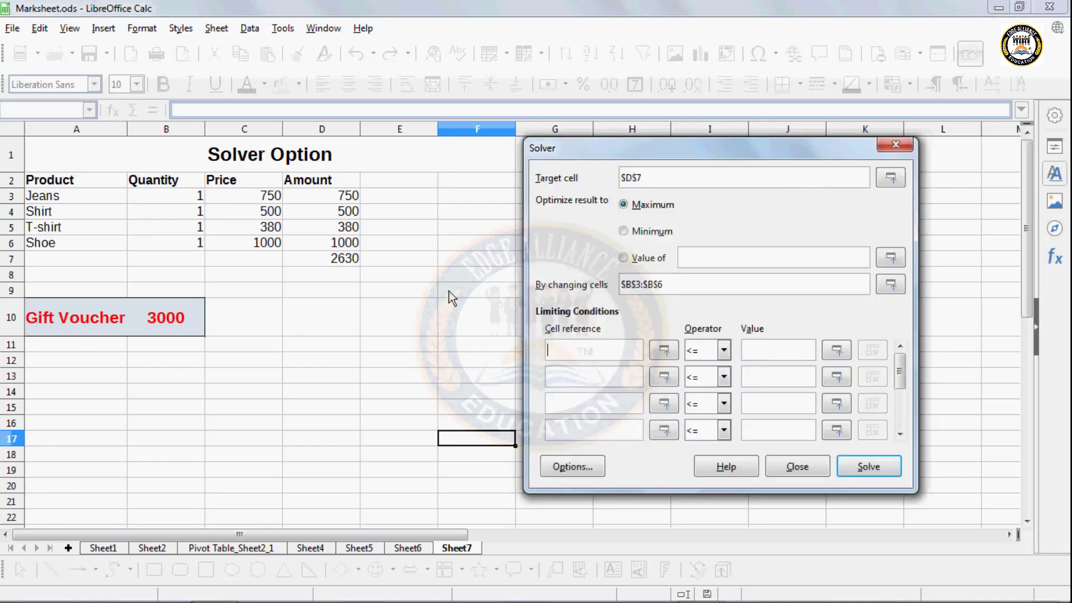
pyautogui.click(342, 263)
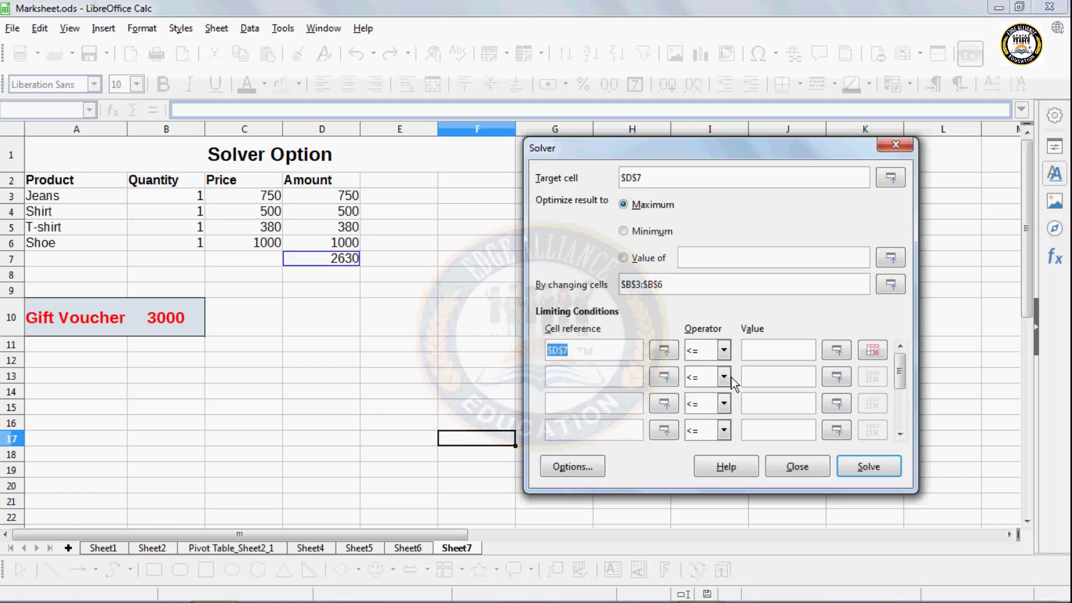
pyautogui.click(724, 350)
pyautogui.click(695, 382)
pyautogui.click(748, 350)
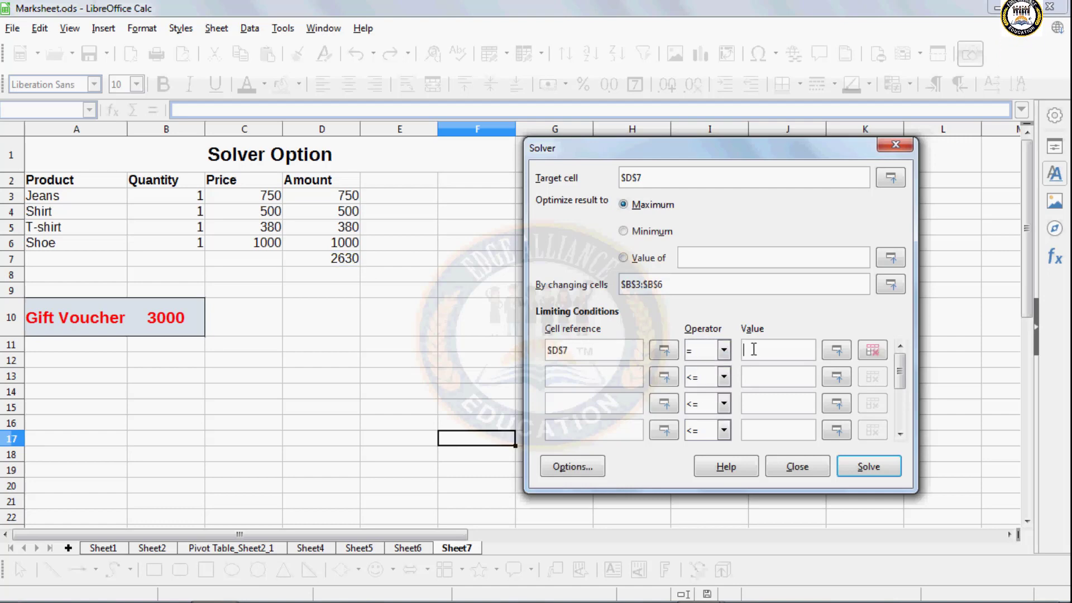
pyautogui.click(186, 318)
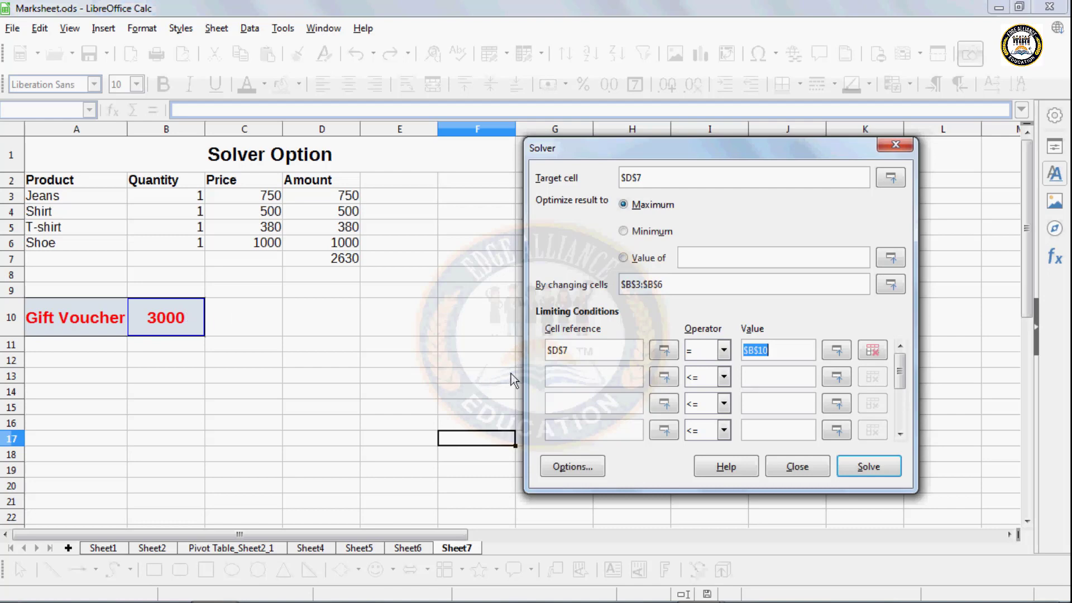
pyautogui.click(557, 377)
pyautogui.moveTo(165, 193); pyautogui.dragTo(164, 254)
pyautogui.click(724, 377)
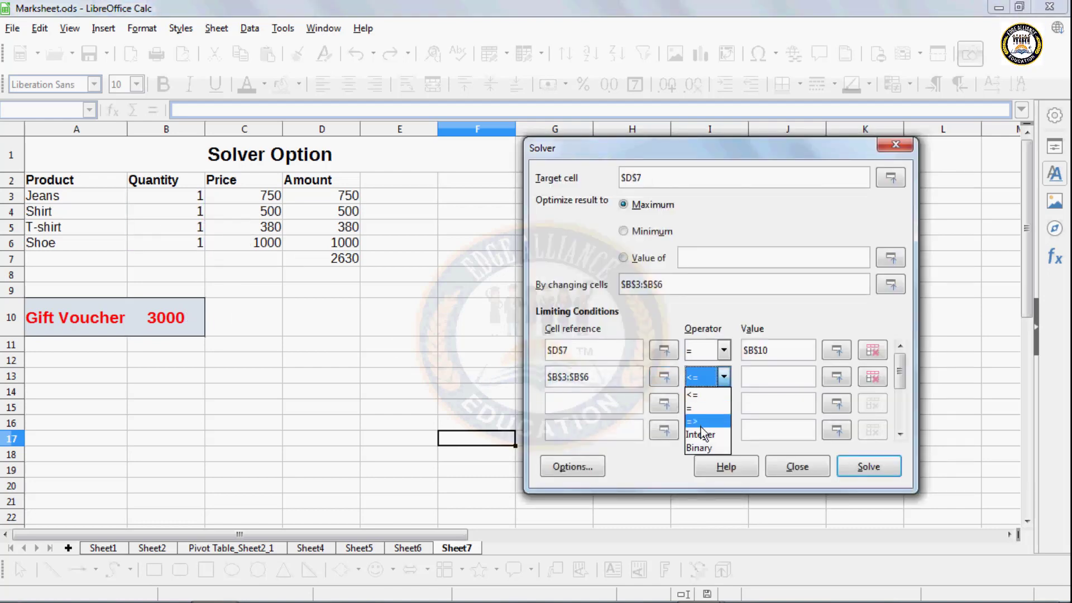
pyautogui.click(701, 433)
# - Solve and keep the result: quantities 0, 0, 0 and 3 Shoes totalling 3000
pyautogui.click(878, 470)
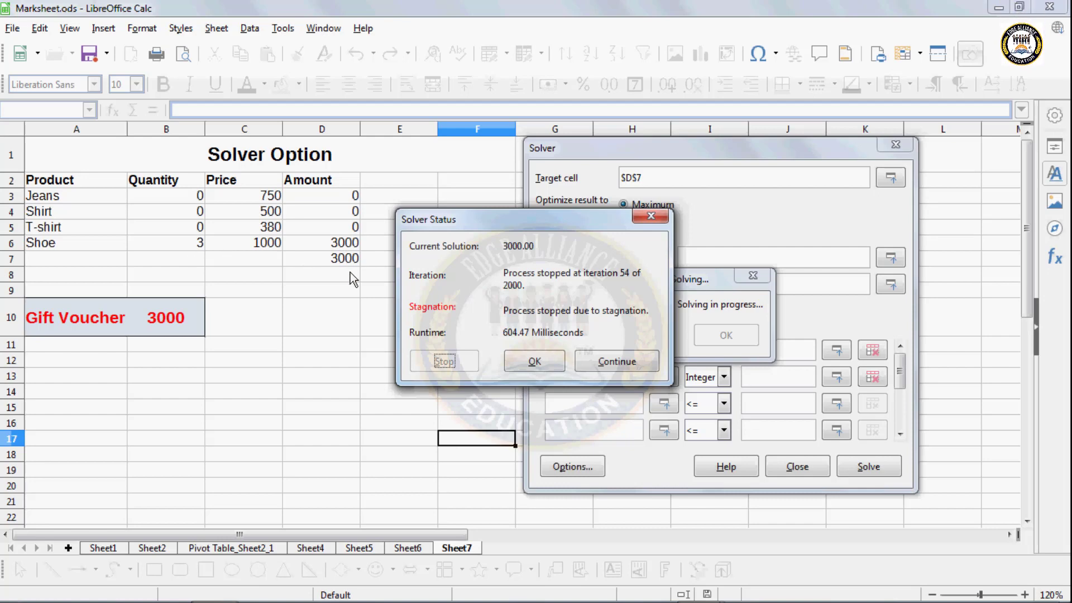
pyautogui.click(556, 363)
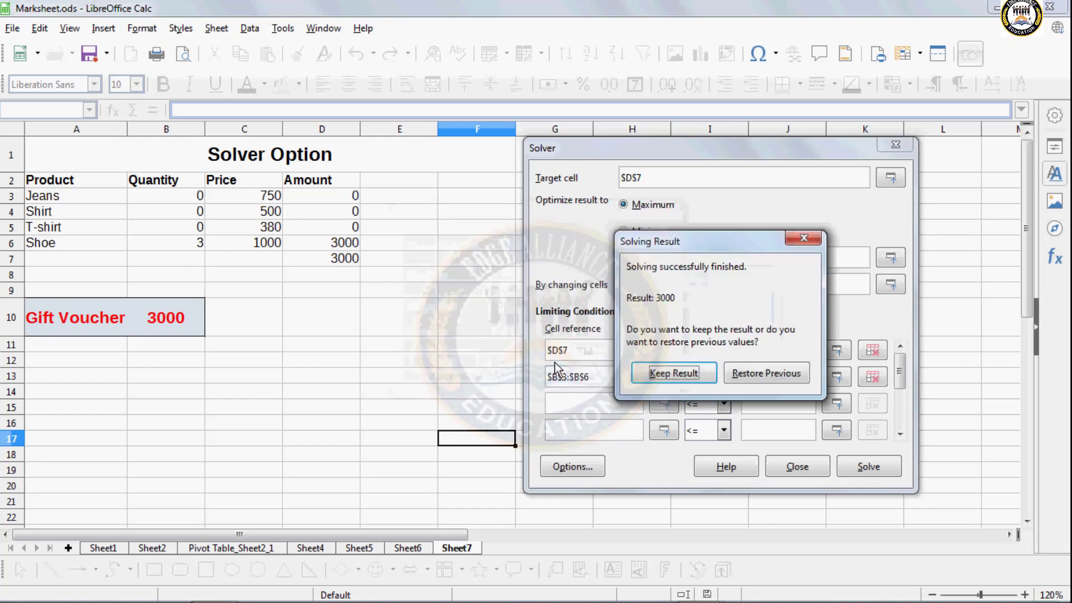
pyautogui.click(692, 375)
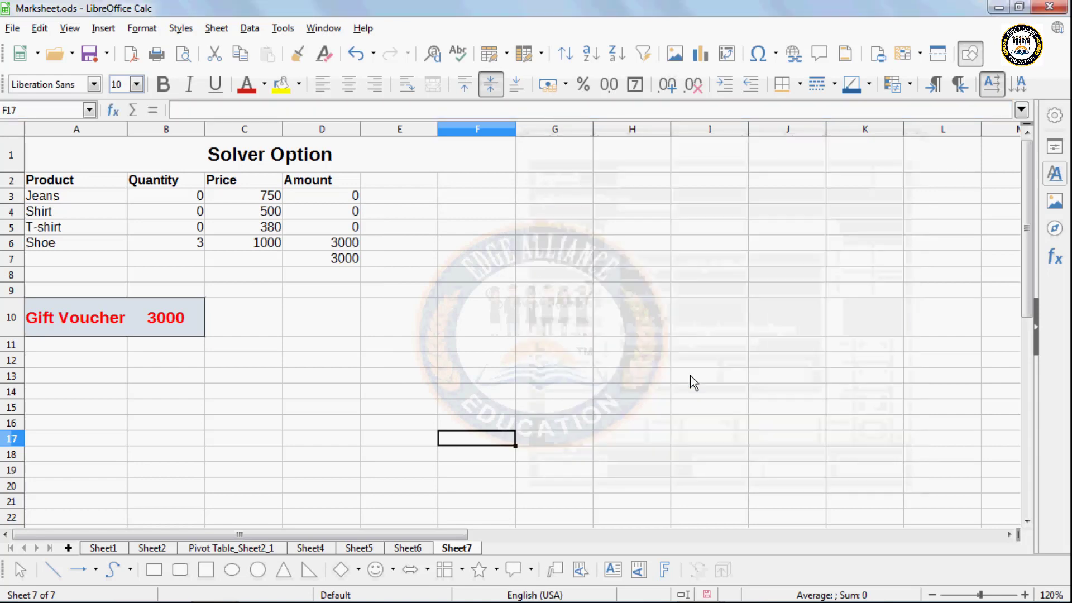
# - Check the solved quantities, then switch to the Sheet1 marksheet
pyautogui.click(172, 236)
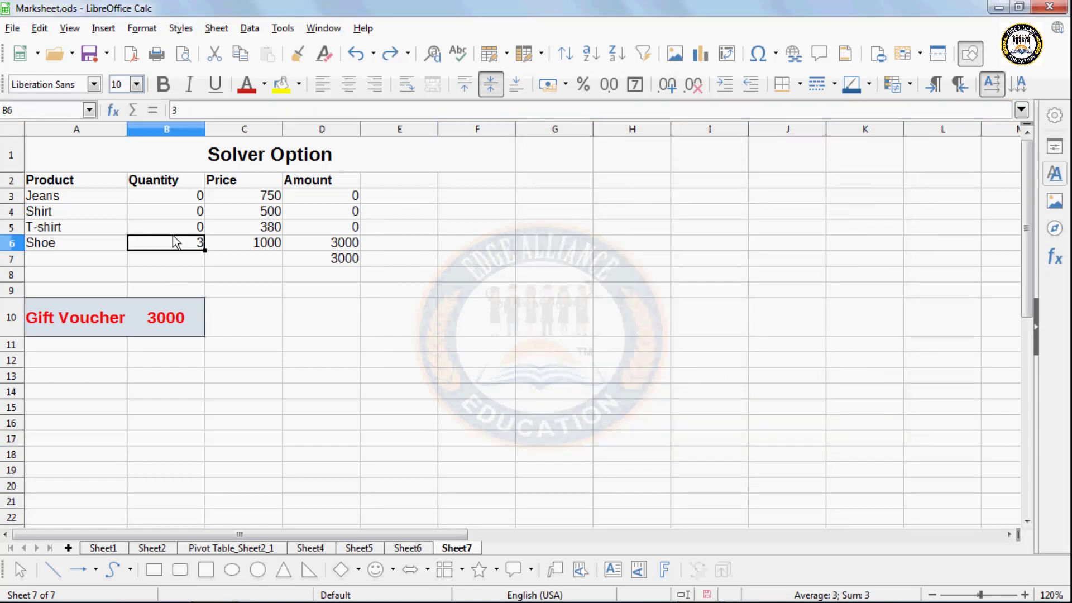
pyautogui.press('Up')
pyautogui.press('Up')
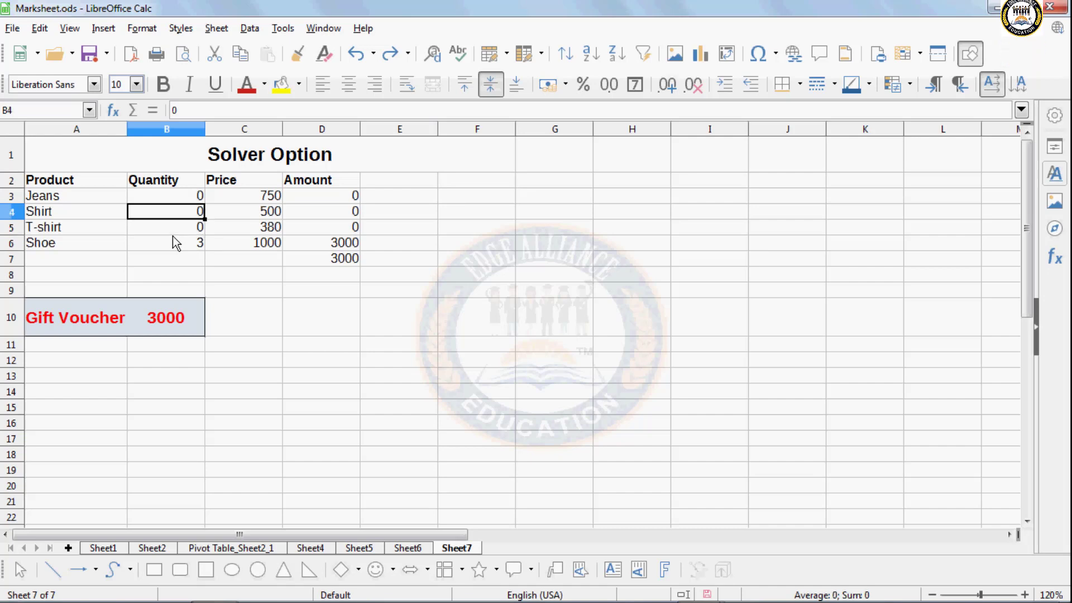
pyautogui.click(230, 290)
pyautogui.click(102, 548)
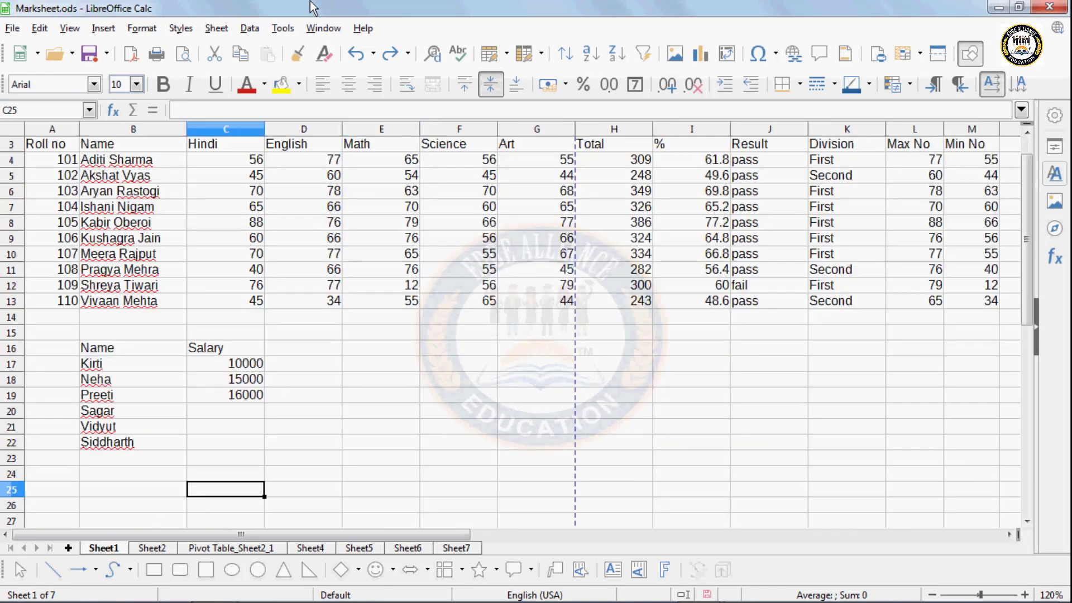
pyautogui.click(289, 29)
pyautogui.moveTo(306, 193)
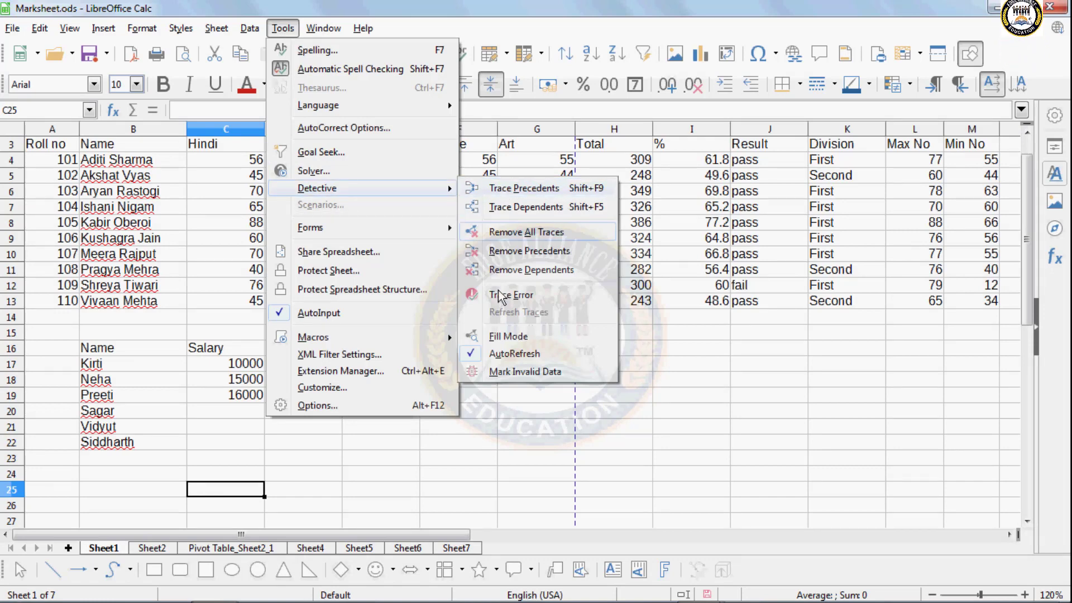
pyautogui.click(504, 436)
# - Enter =C11+D9+E6+F10+G8+E13 in F17, giving 356
pyautogui.click(473, 366)
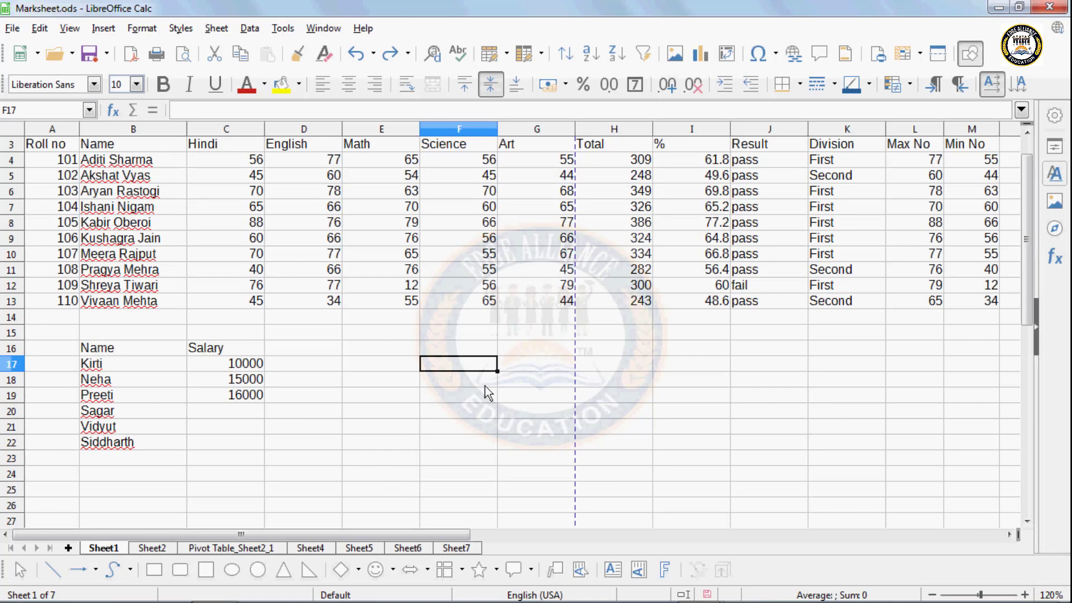
pyautogui.write('=')
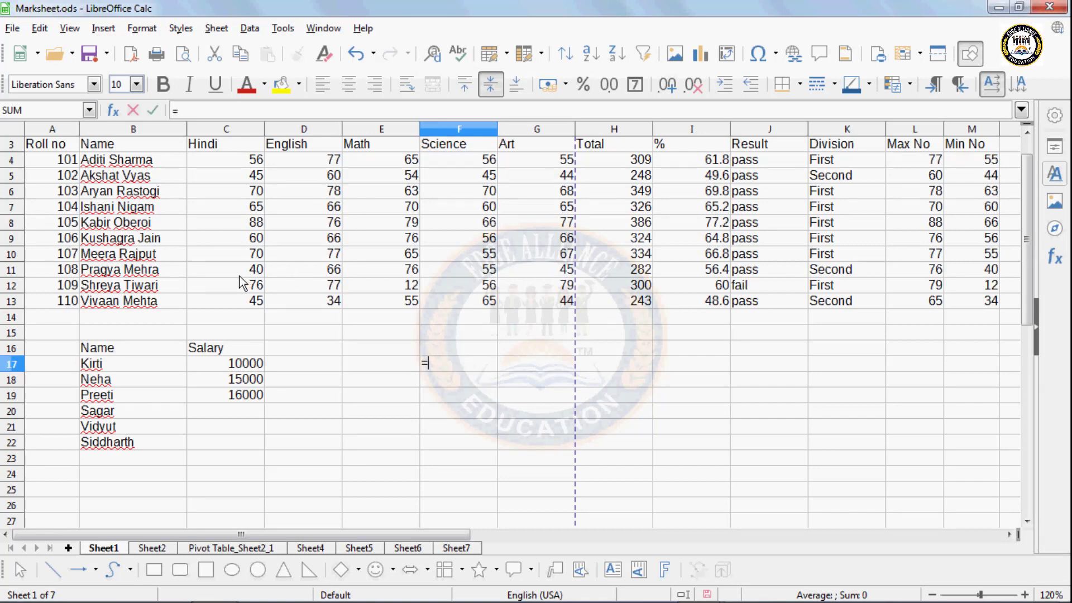
pyautogui.click(240, 276)
pyautogui.write('+')
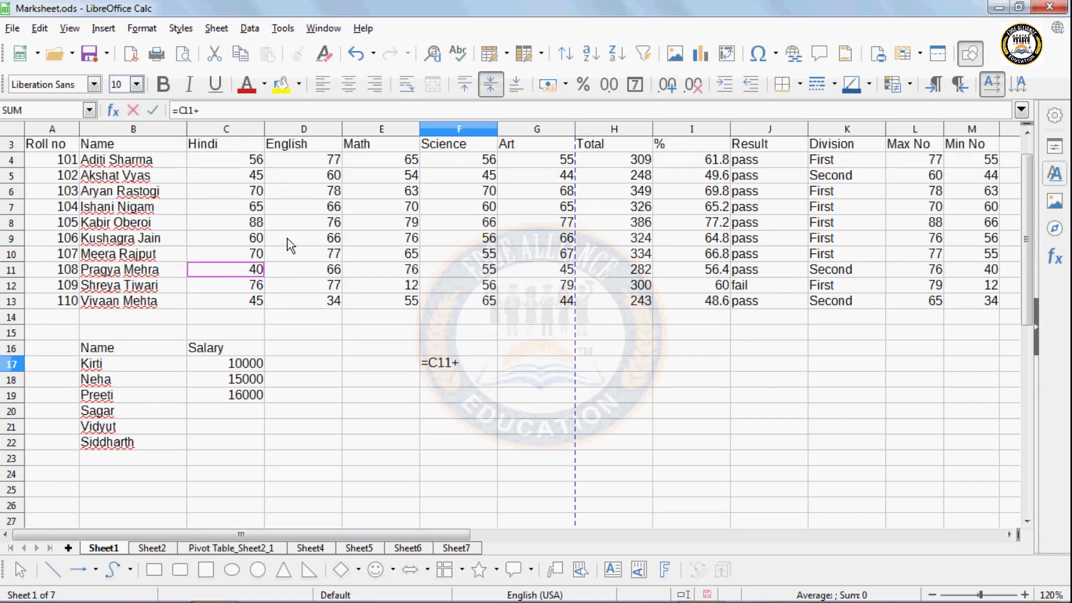
pyautogui.click(287, 239)
pyautogui.write('+')
pyautogui.click(374, 192)
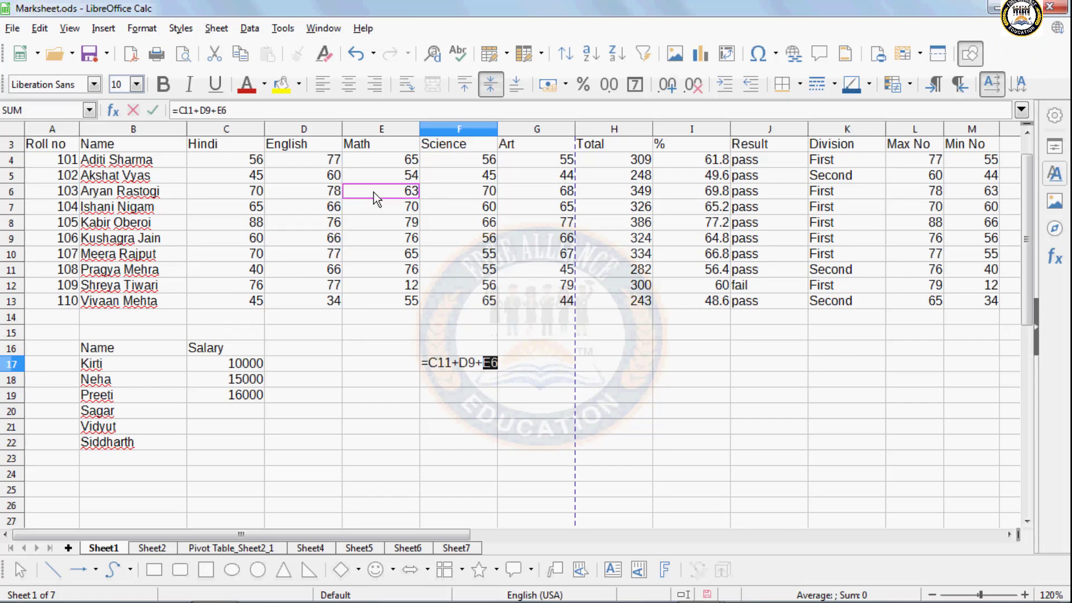
pyautogui.write('+')
pyautogui.click(459, 254)
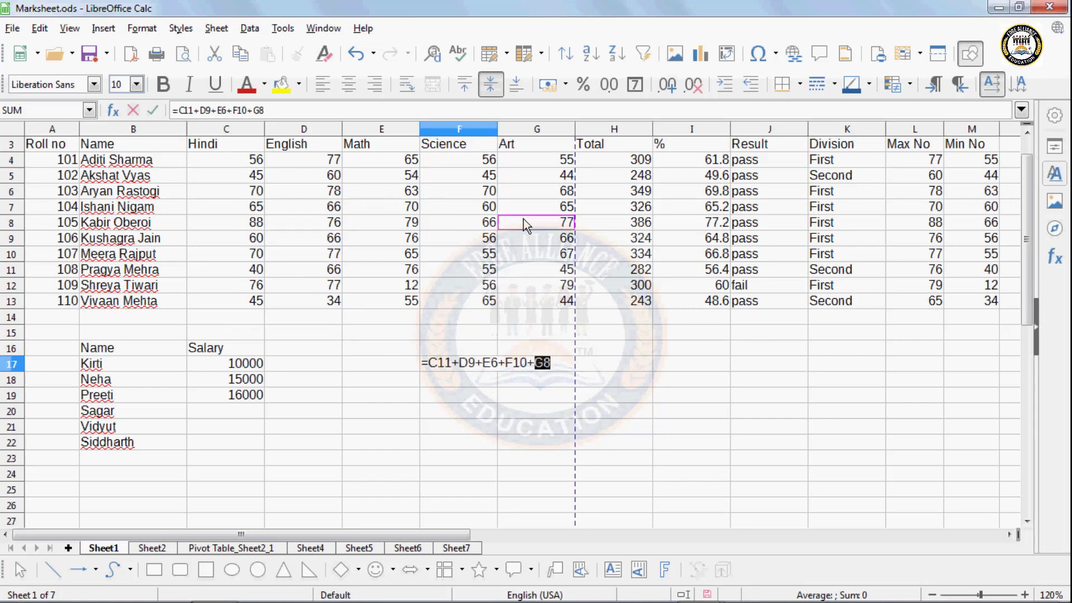
pyautogui.write('+')
pyautogui.click(396, 299)
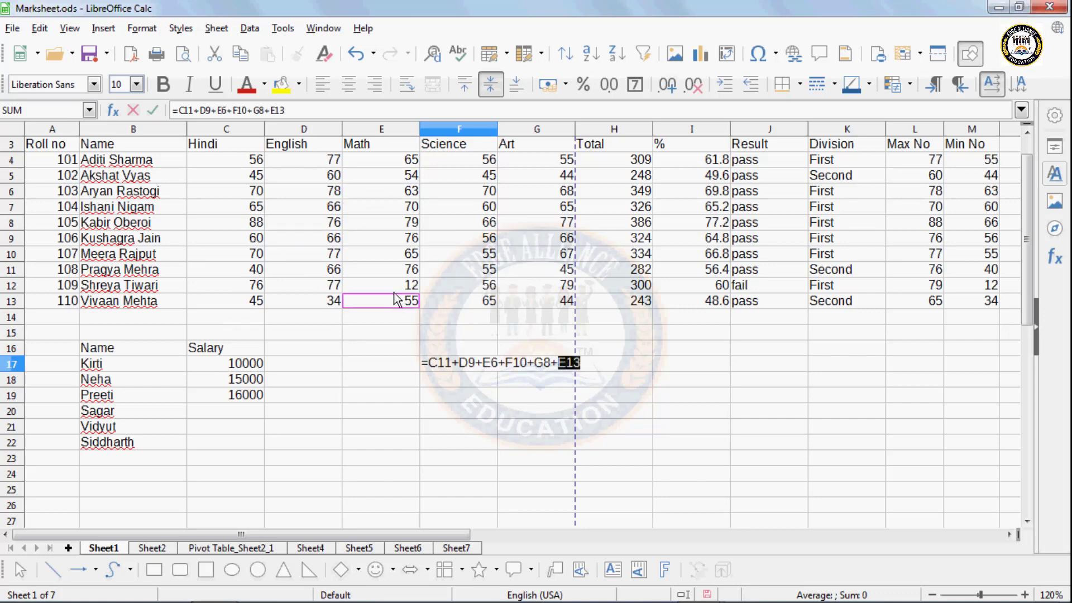
pyautogui.press('Return')
pyautogui.click(457, 367)
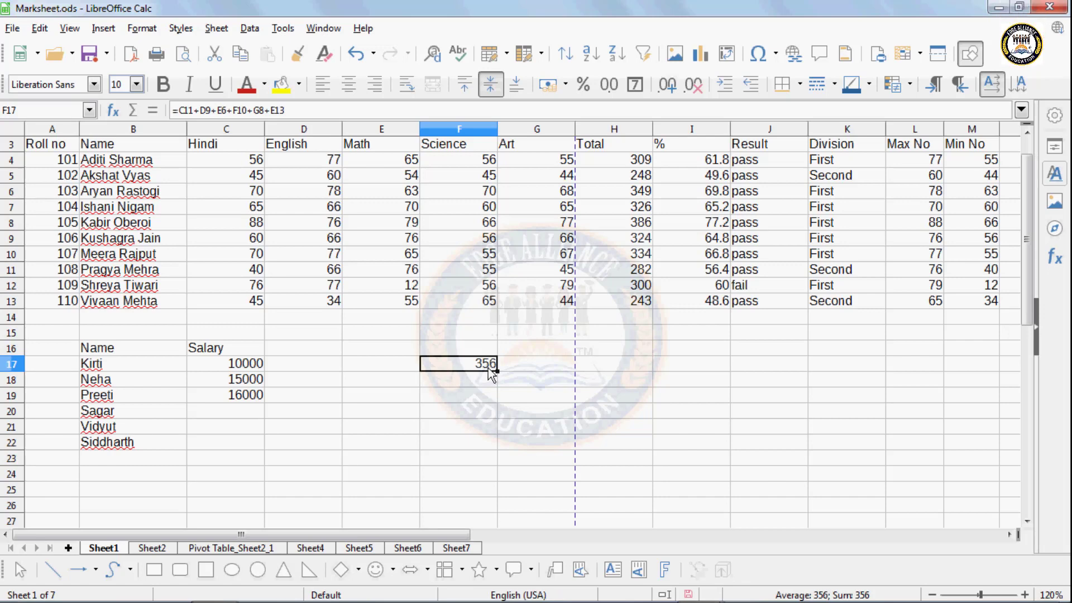
# - Trace Precedents for F17, then for the H4 total
pyautogui.click(283, 28)
pyautogui.moveTo(320, 193)
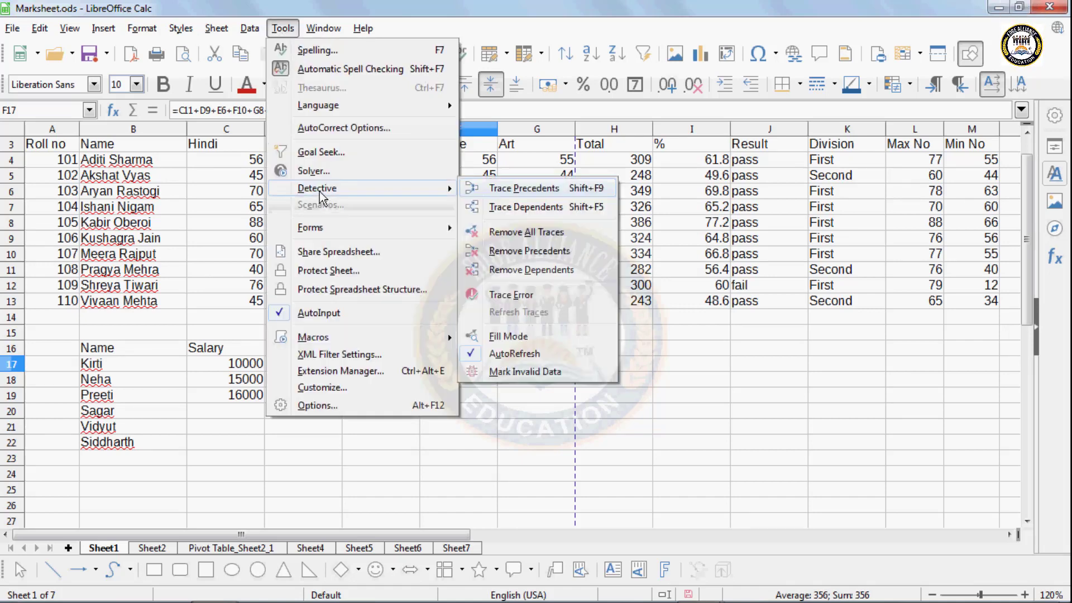
pyautogui.click(495, 188)
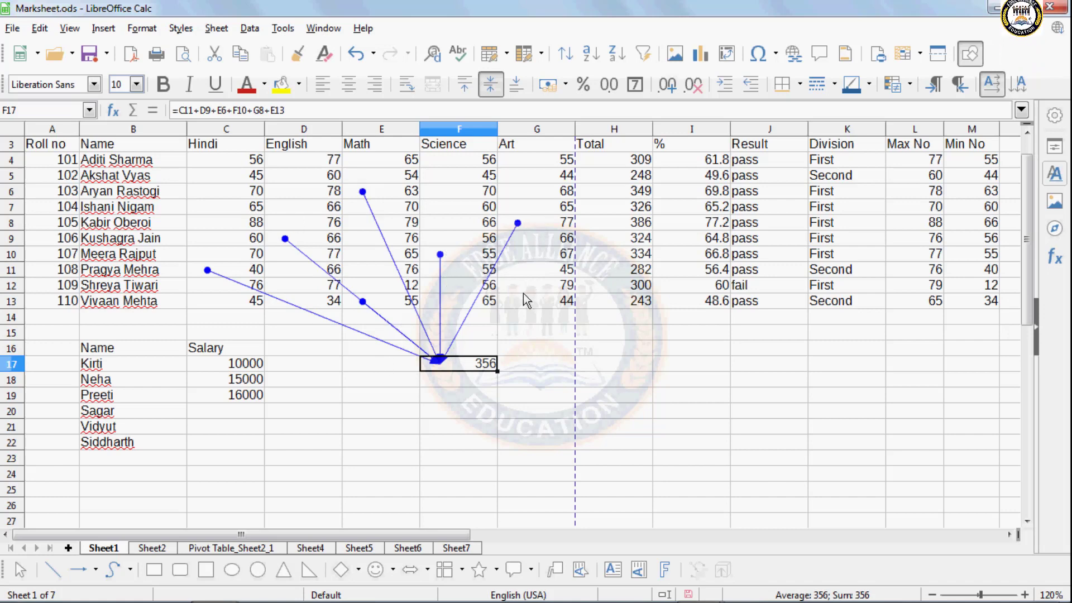
pyautogui.click(634, 163)
pyautogui.click(283, 28)
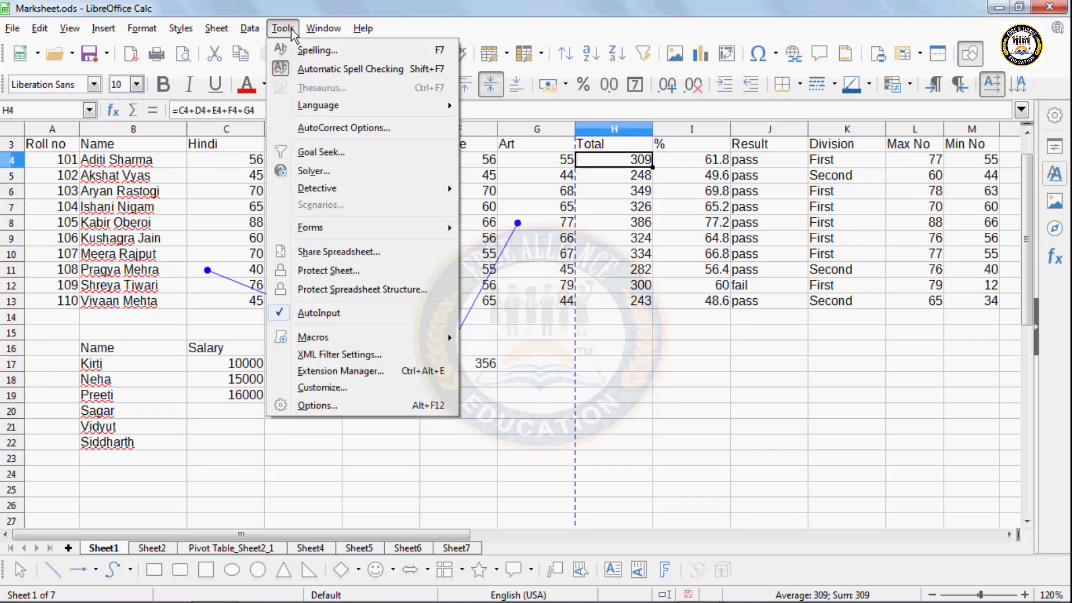
pyautogui.moveTo(335, 188)
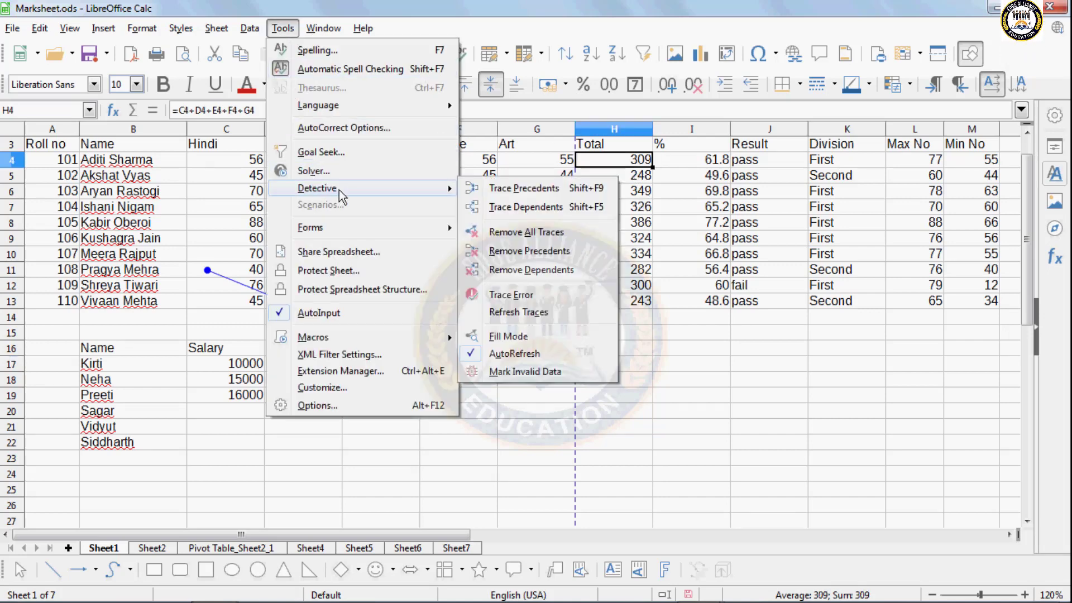
pyautogui.click(504, 187)
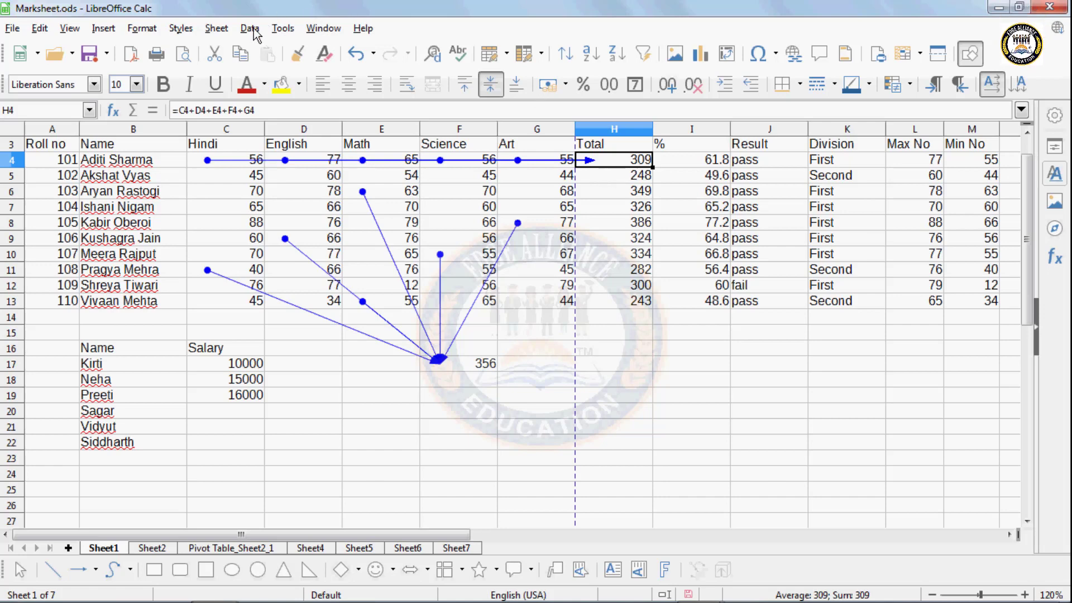
# - Trace Dependents from H4 twice so arrows reach I4 and then K4
pyautogui.click(278, 29)
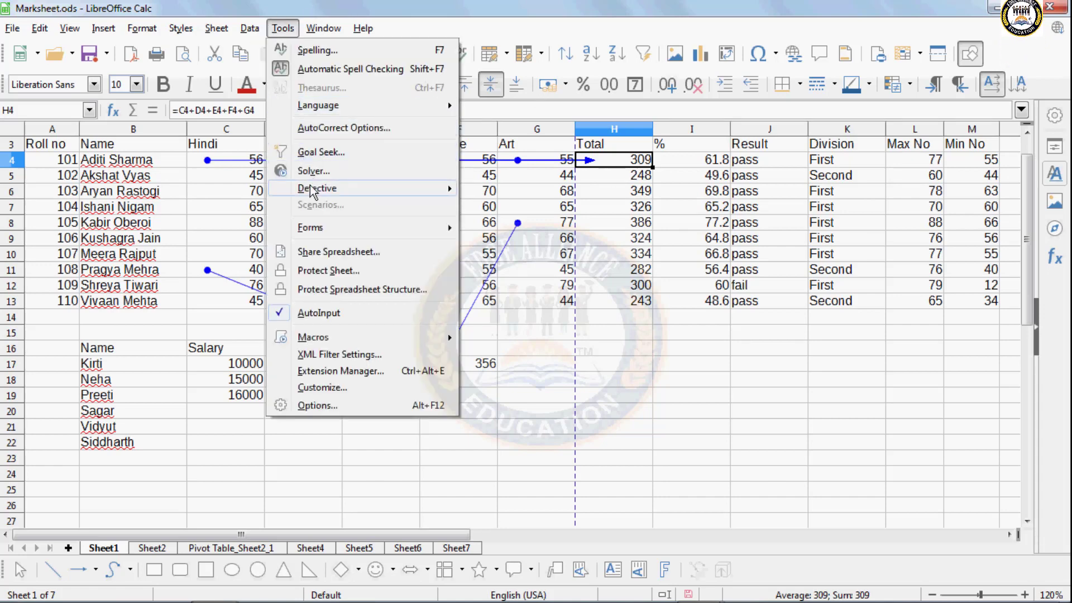
pyautogui.moveTo(353, 194)
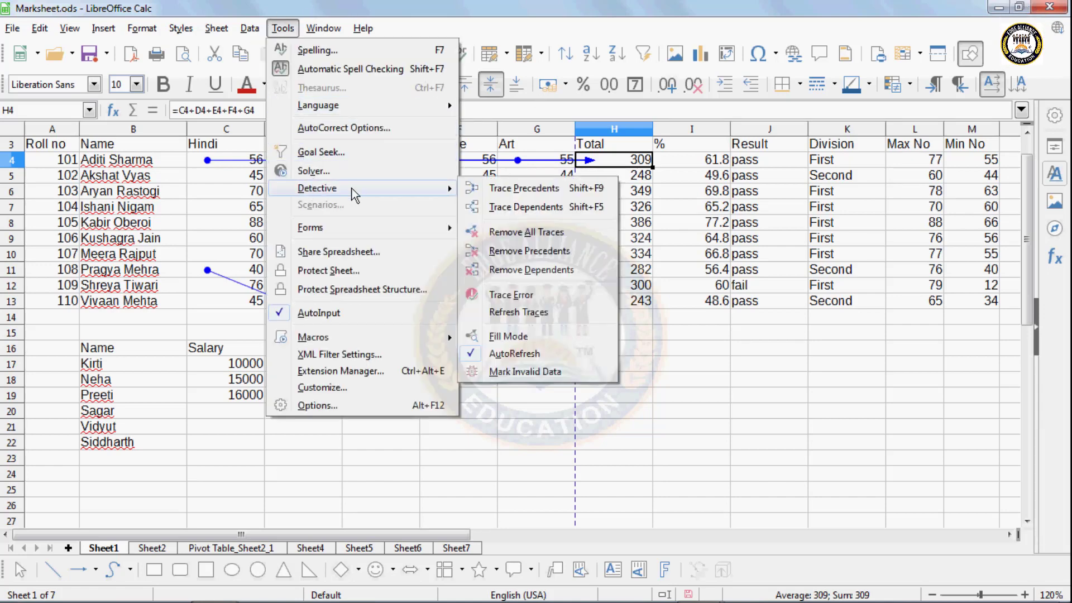
pyautogui.click(493, 207)
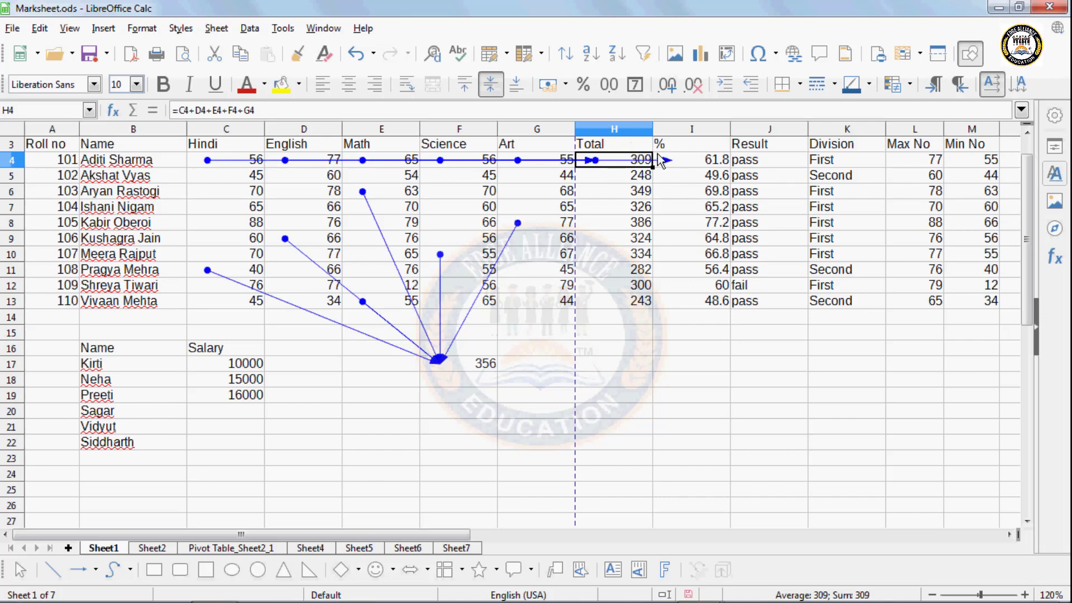
pyautogui.click(283, 30)
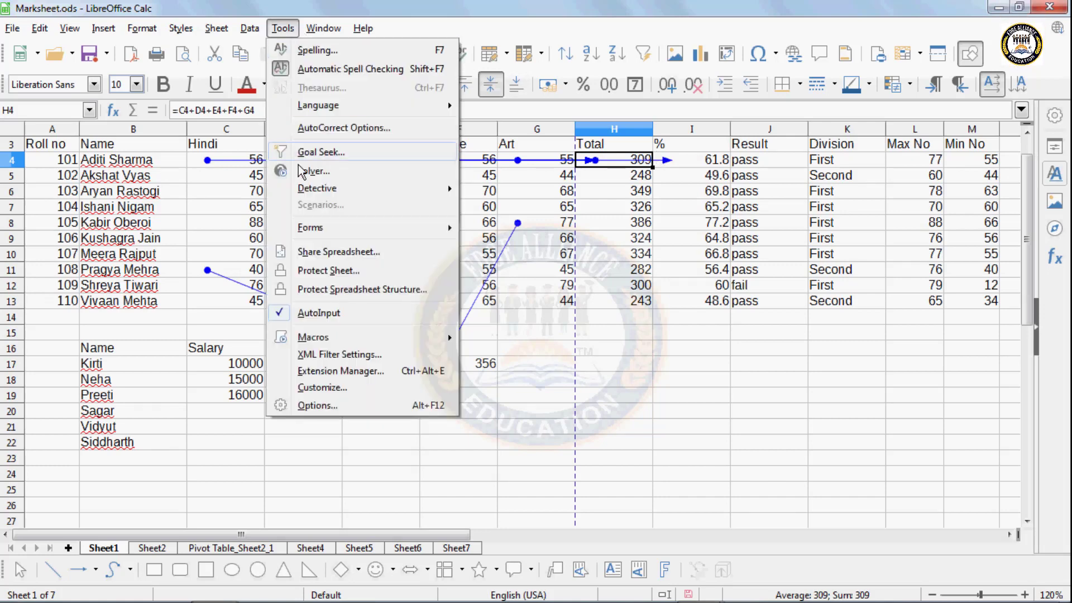
pyautogui.moveTo(316, 192)
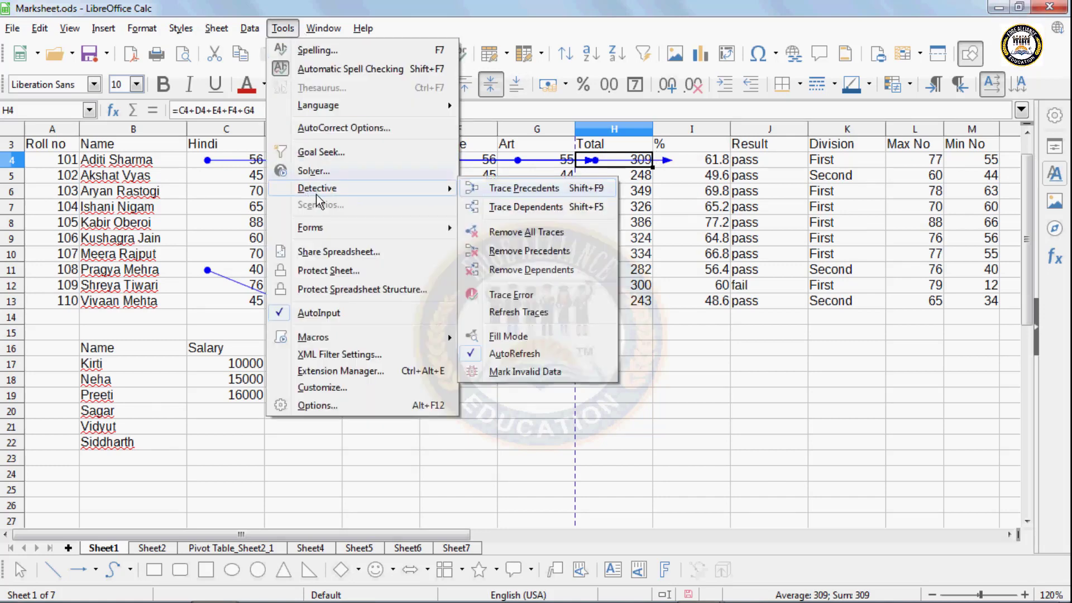
pyautogui.click(525, 208)
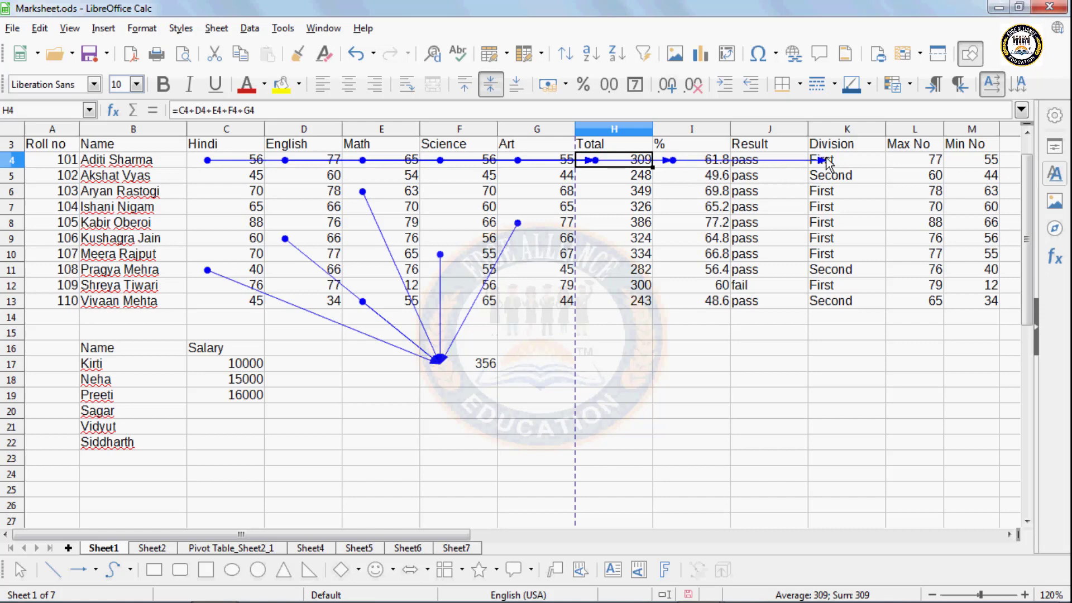
pyautogui.click(283, 29)
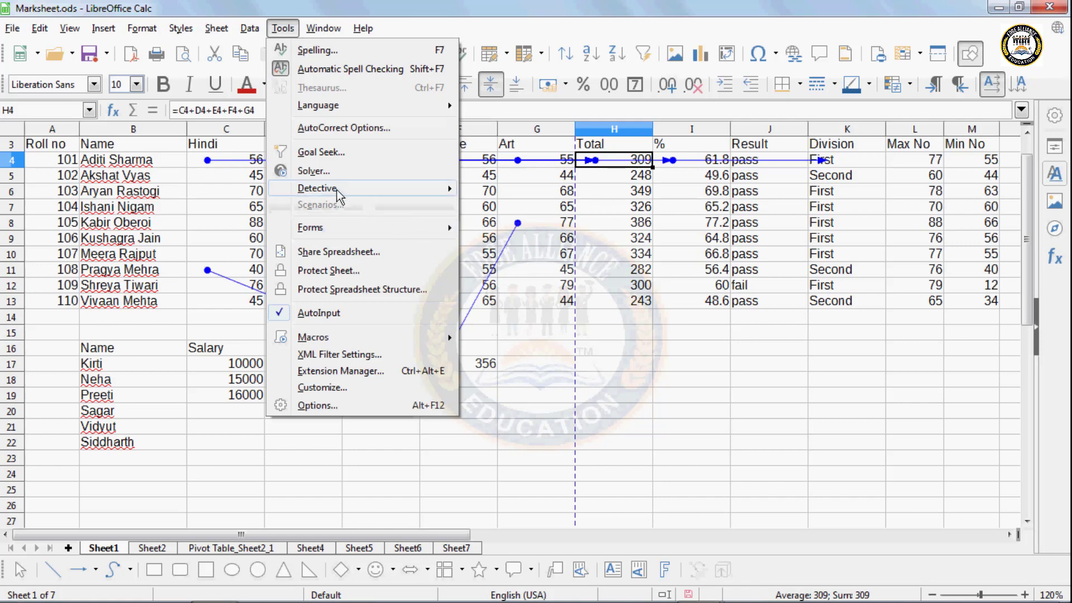
# - Remove H4's precedent arrows, then remove all remaining traces
pyautogui.moveTo(338, 190)
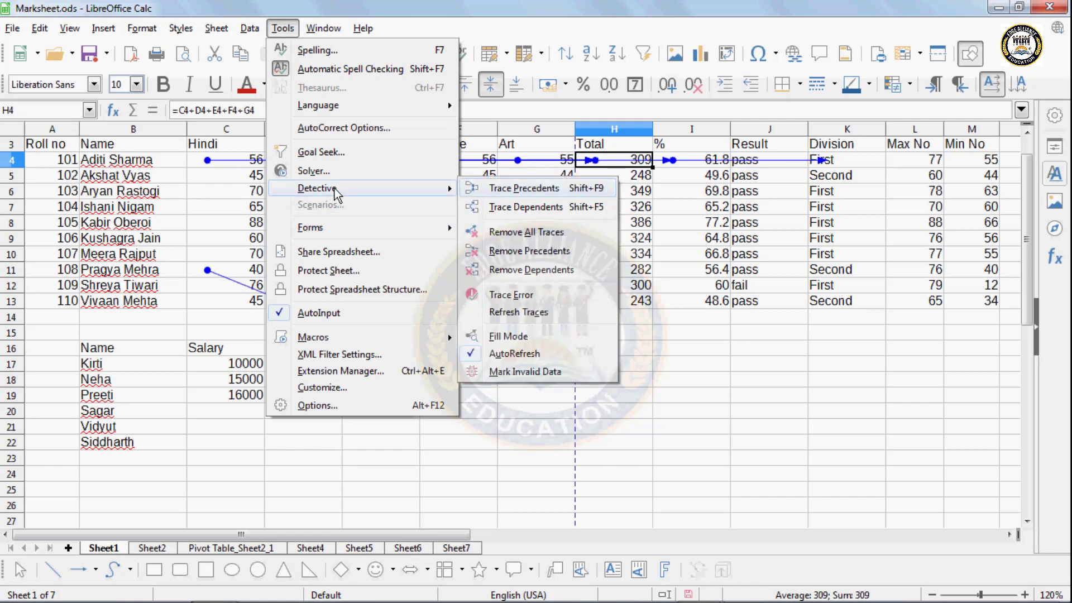
pyautogui.click(521, 252)
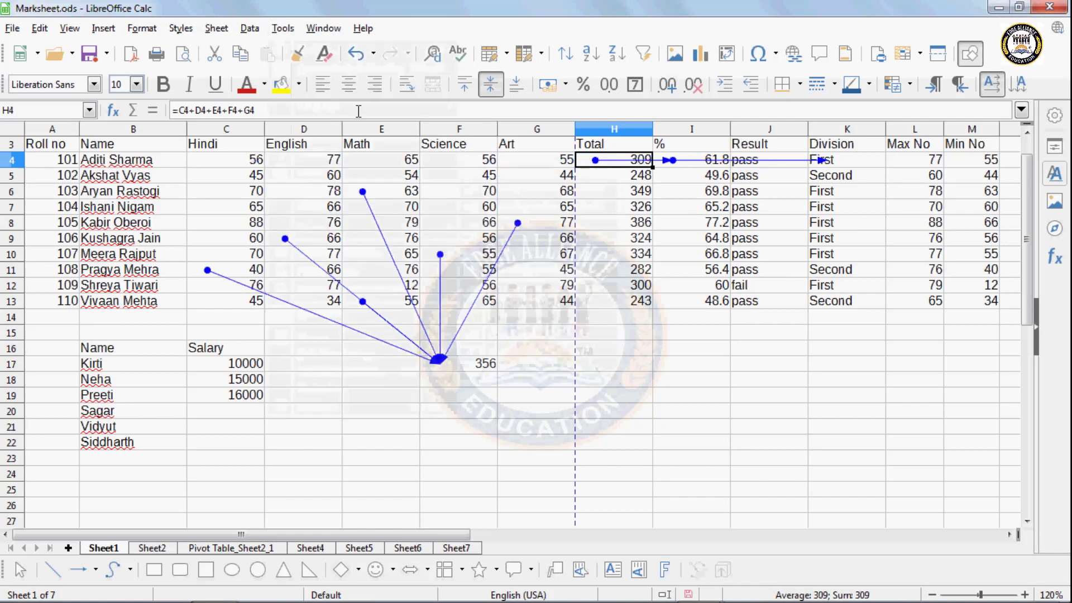
pyautogui.click(250, 28)
pyautogui.click(283, 28)
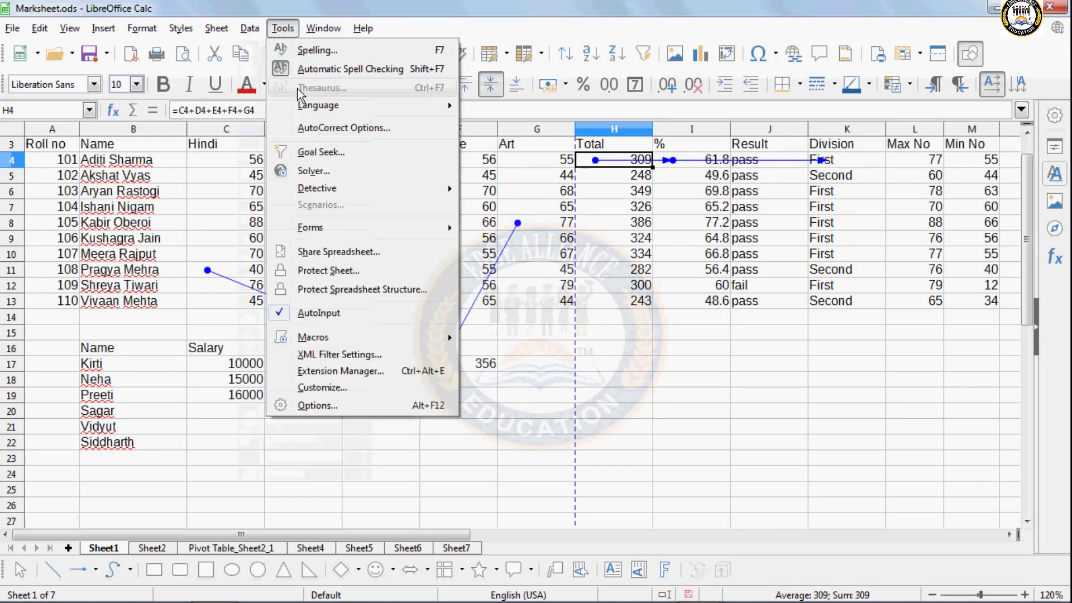
pyautogui.moveTo(394, 192)
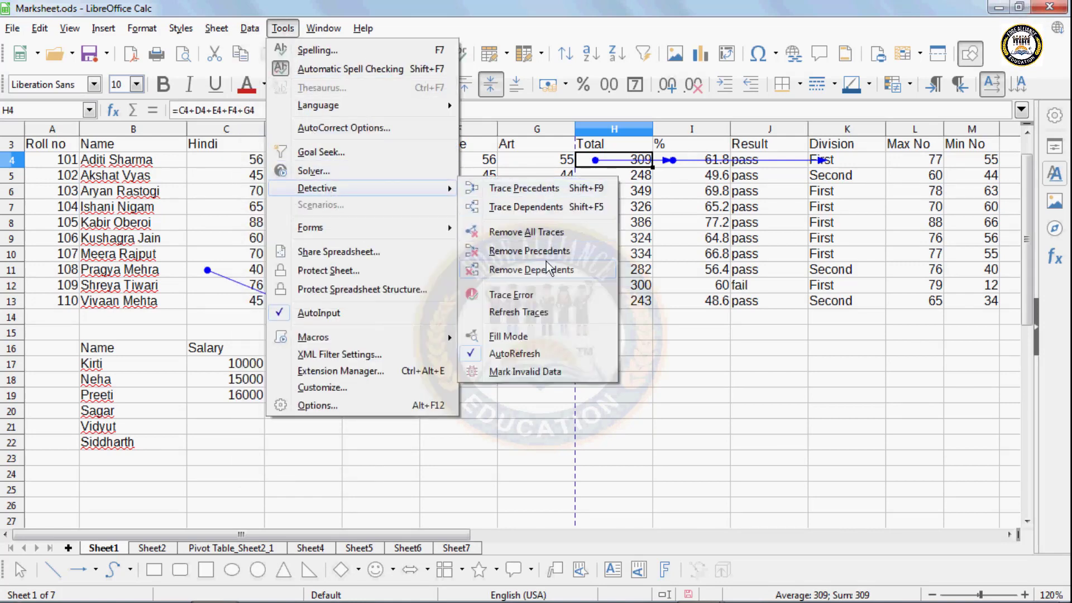
pyautogui.click(542, 231)
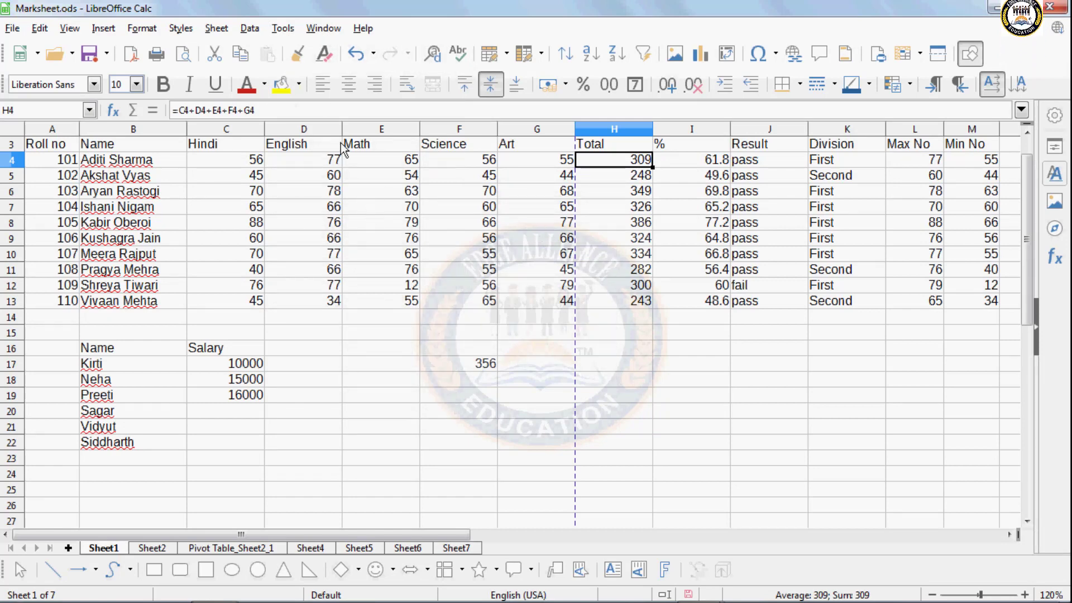
# - Close the Detective menu unused and select the Math mark in E4
pyautogui.click(284, 28)
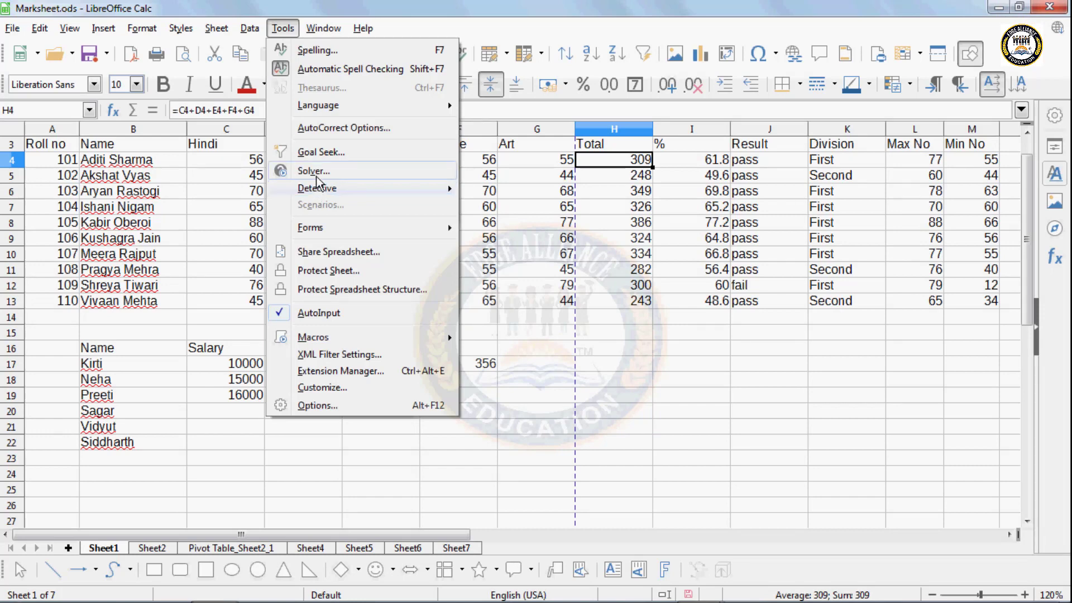
pyautogui.moveTo(316, 194)
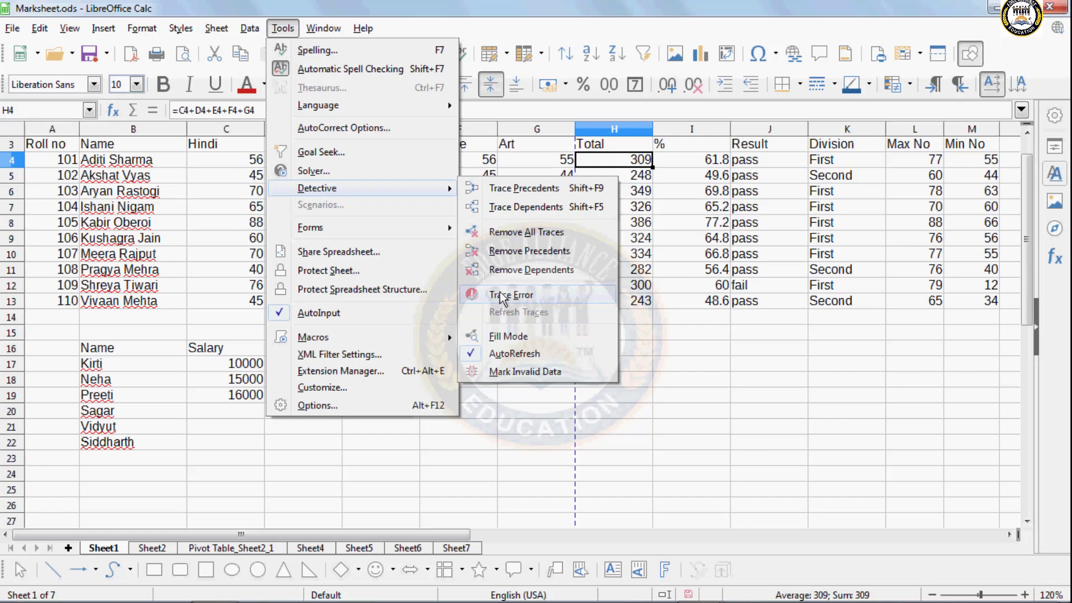
pyautogui.click(523, 434)
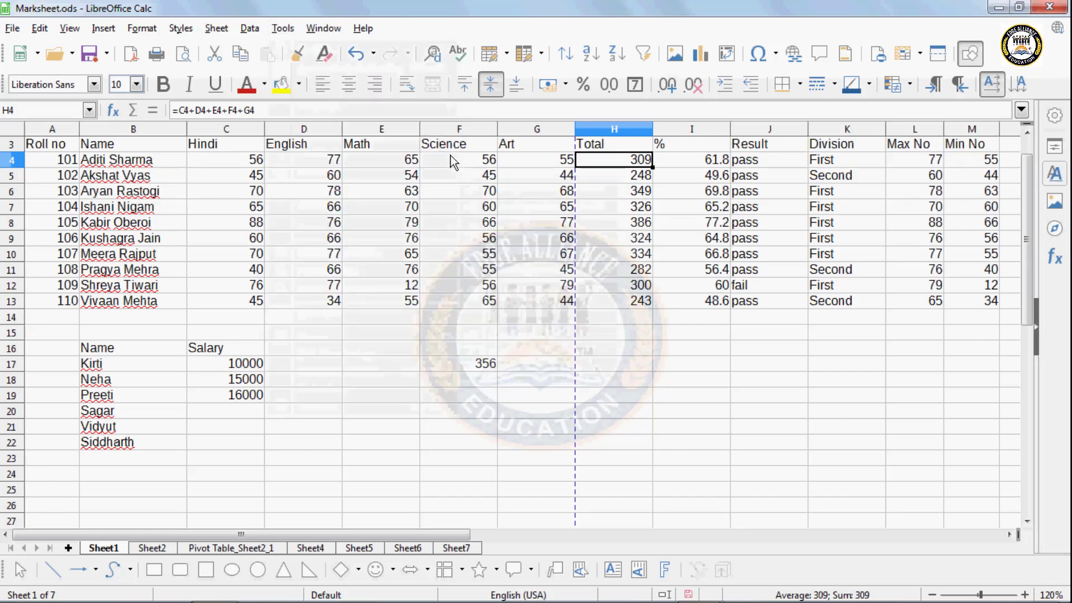
pyautogui.click(408, 160)
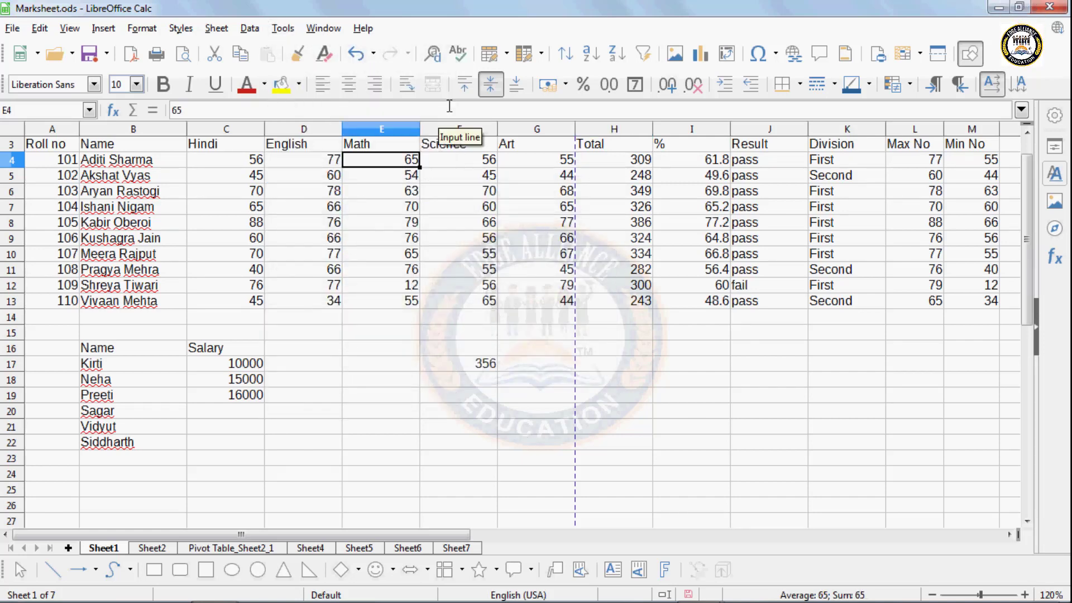
pyautogui.write('y7')
pyautogui.press('Return')
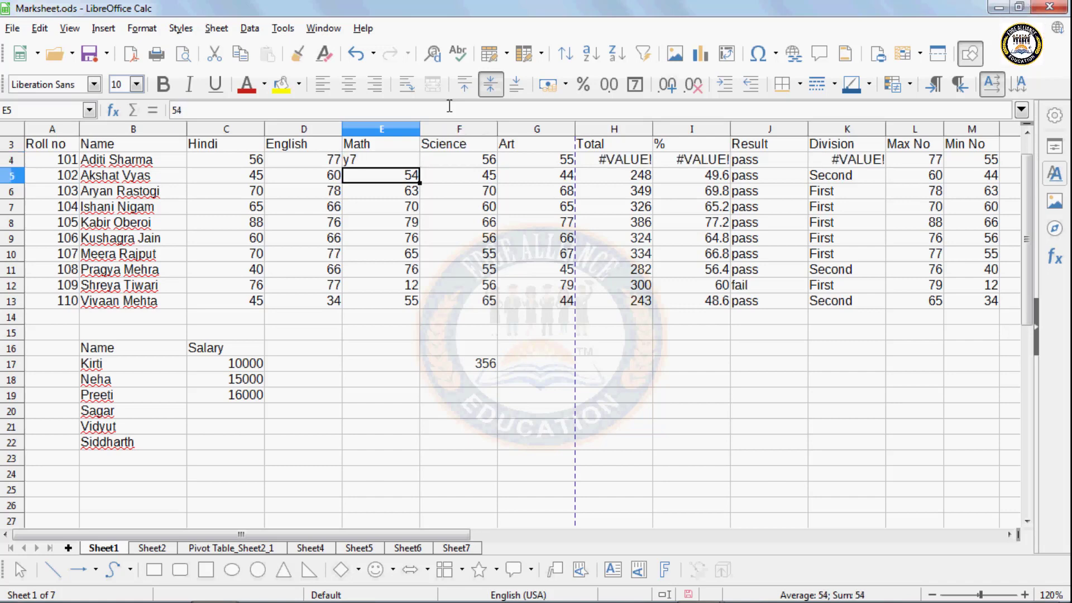
pyautogui.click(358, 381)
pyautogui.click(387, 174)
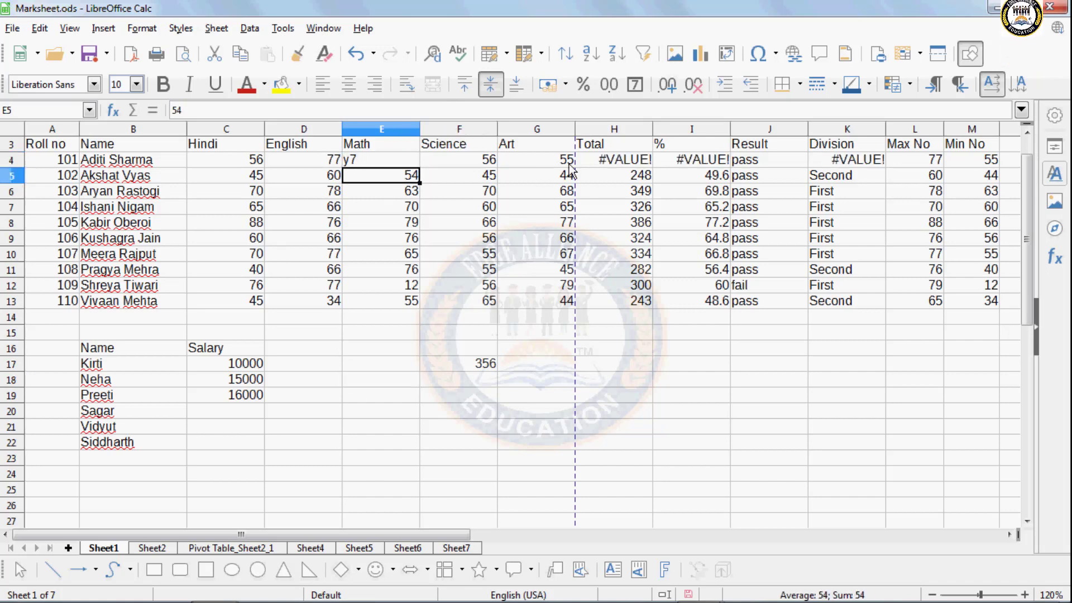
pyautogui.click(586, 162)
pyautogui.click(283, 28)
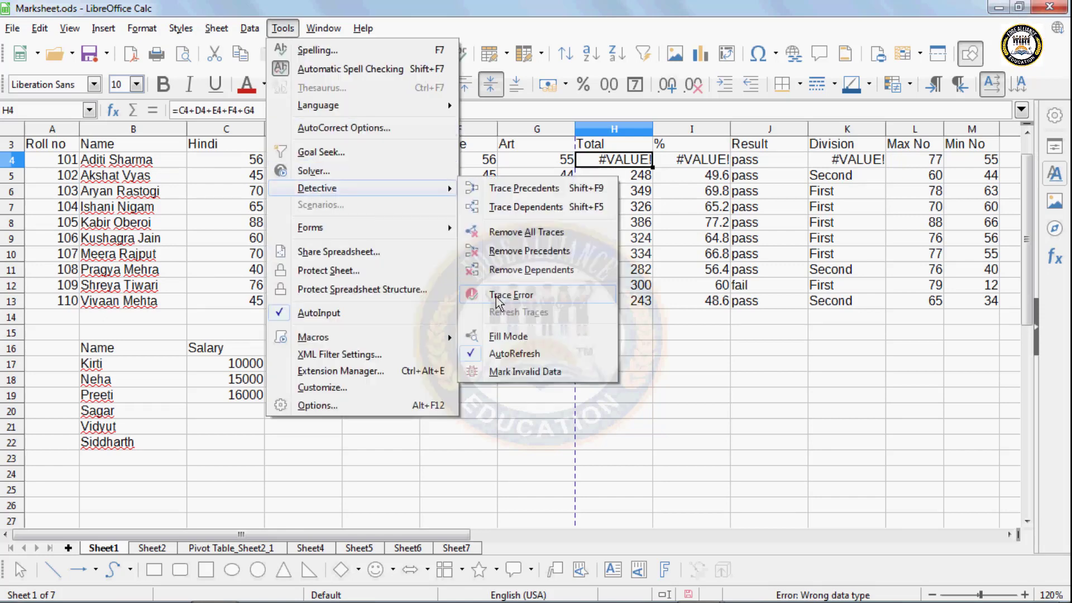
pyautogui.click(497, 297)
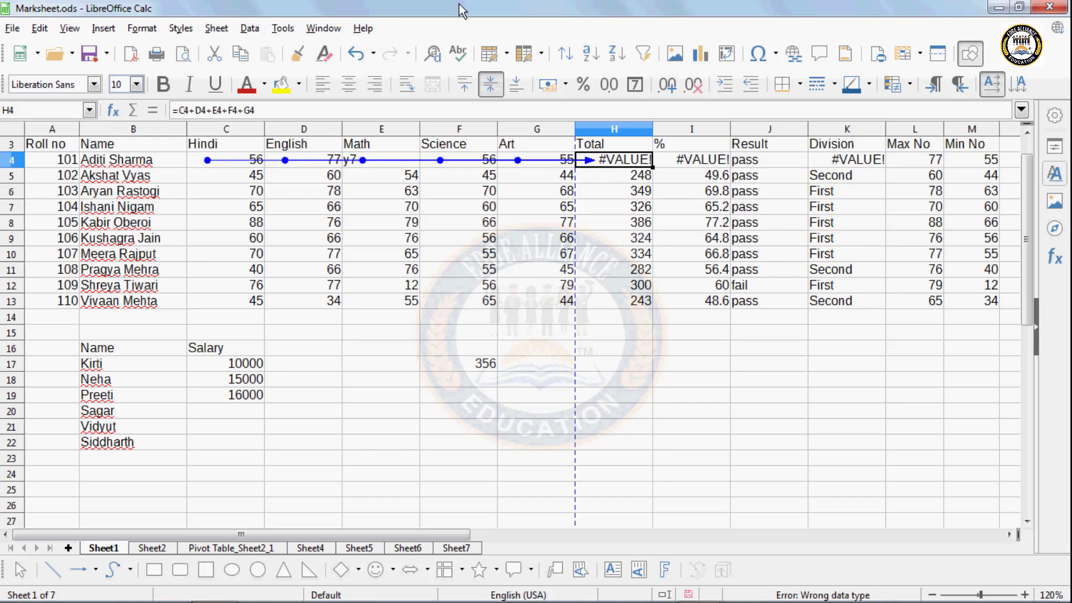
pyautogui.click(290, 31)
pyautogui.moveTo(352, 187)
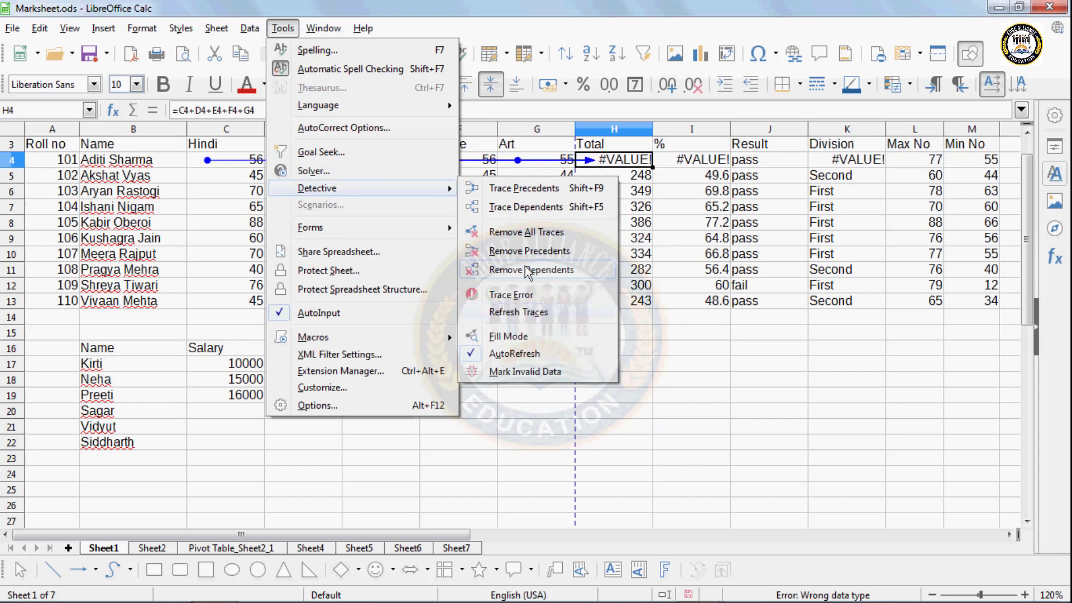
pyautogui.click(521, 231)
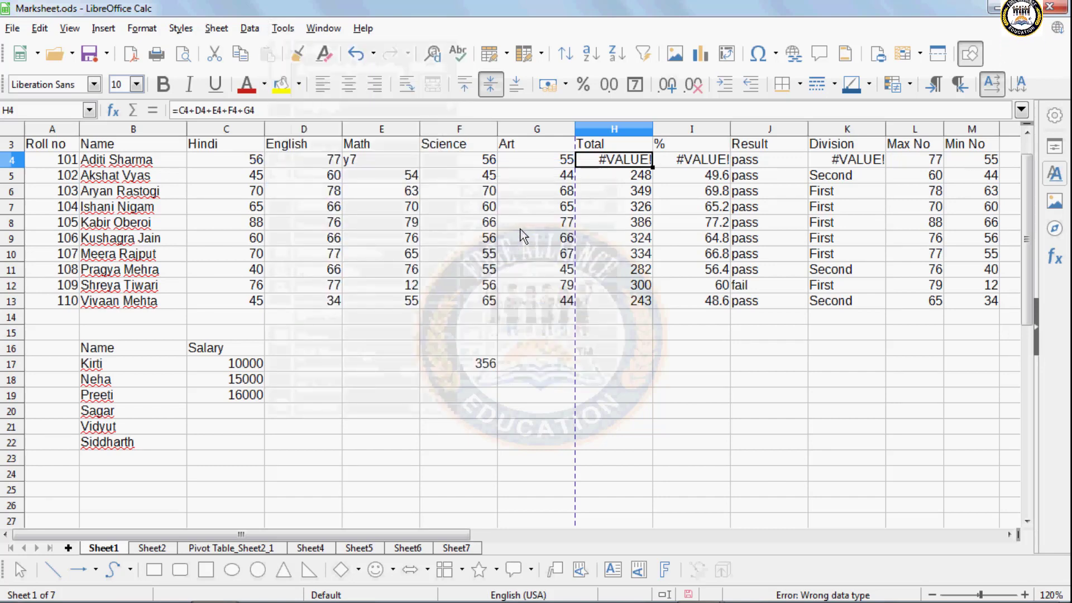
pyautogui.hotkey('ctrl', 'z')
pyautogui.hotkey('ctrl', 'z')
pyautogui.hotkey('ctrl', 'z')
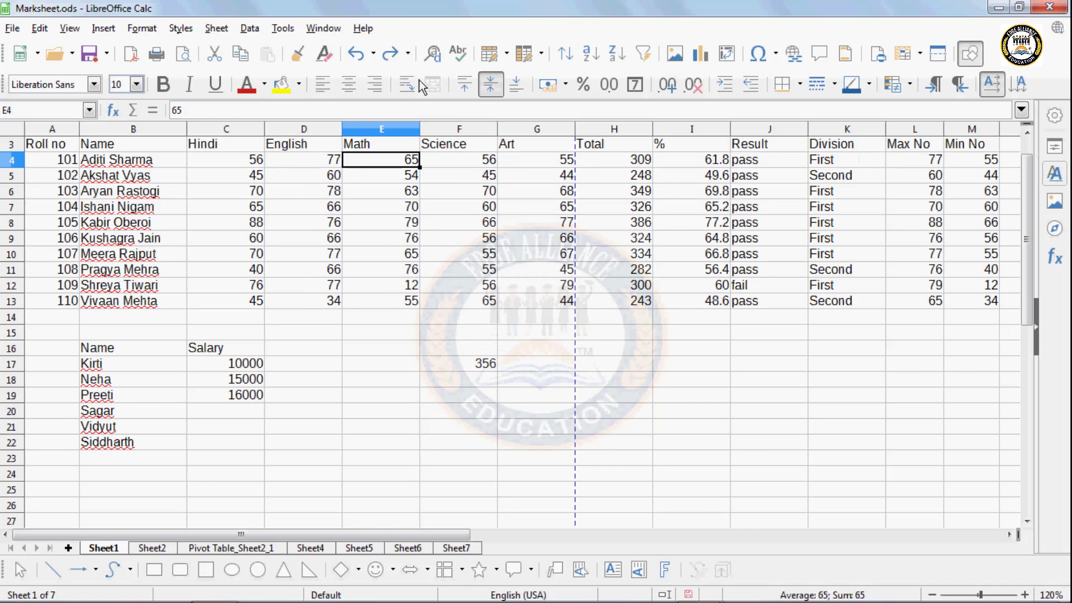
pyautogui.click(250, 28)
pyautogui.moveTo(283, 28)
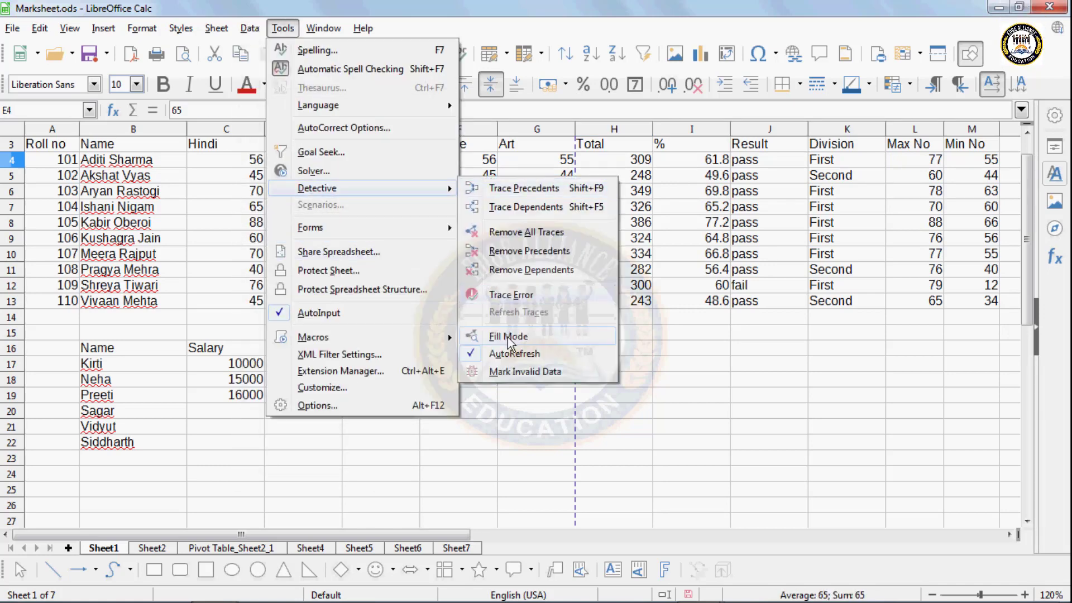
pyautogui.click(658, 200)
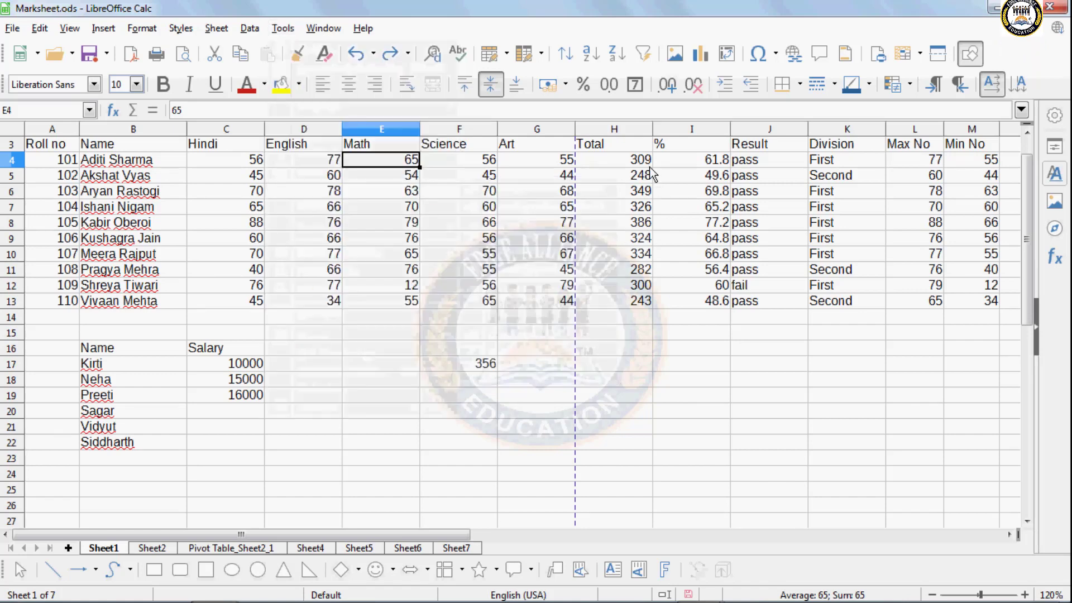
# - Trace the precedents of the H4 total and jump to C4 along the arrow
pyautogui.click(637, 161)
pyautogui.click(282, 28)
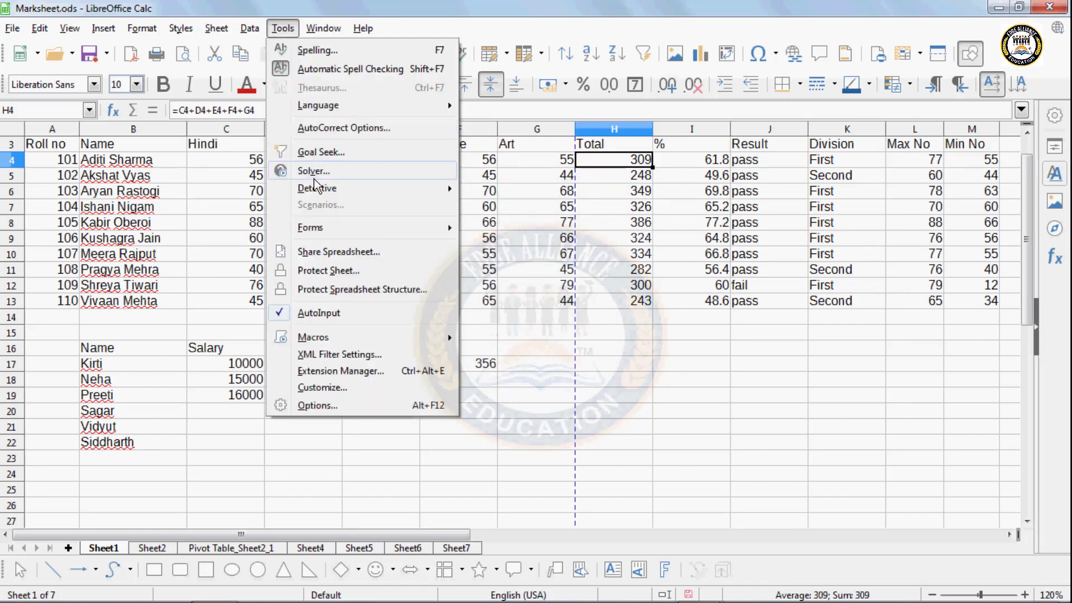
pyautogui.moveTo(317, 189)
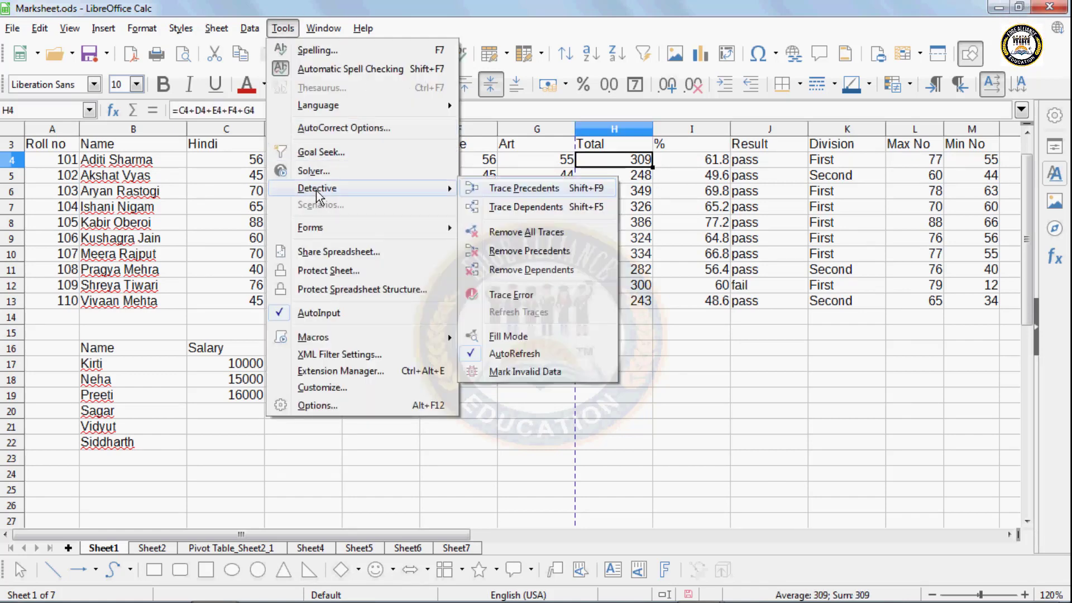
pyautogui.click(500, 190)
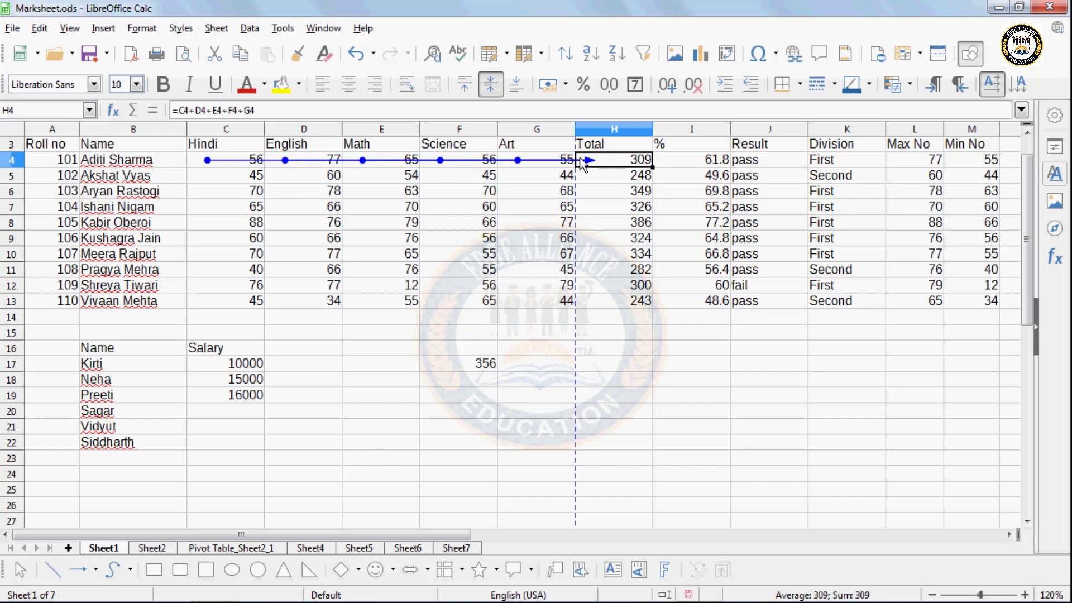
pyautogui.click(616, 269)
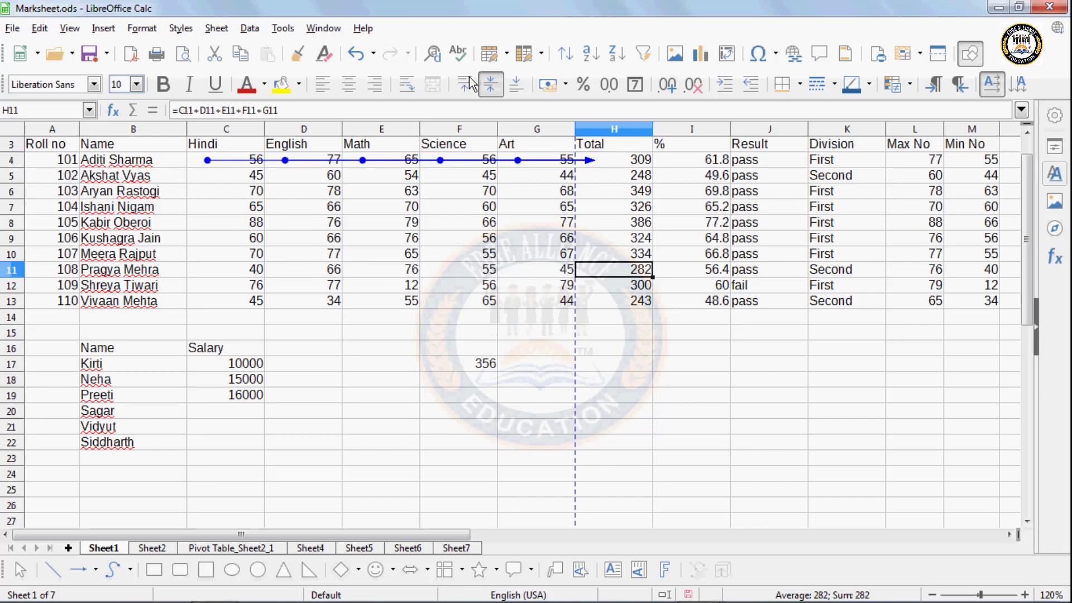
pyautogui.click(282, 28)
pyautogui.doubleClick(593, 162)
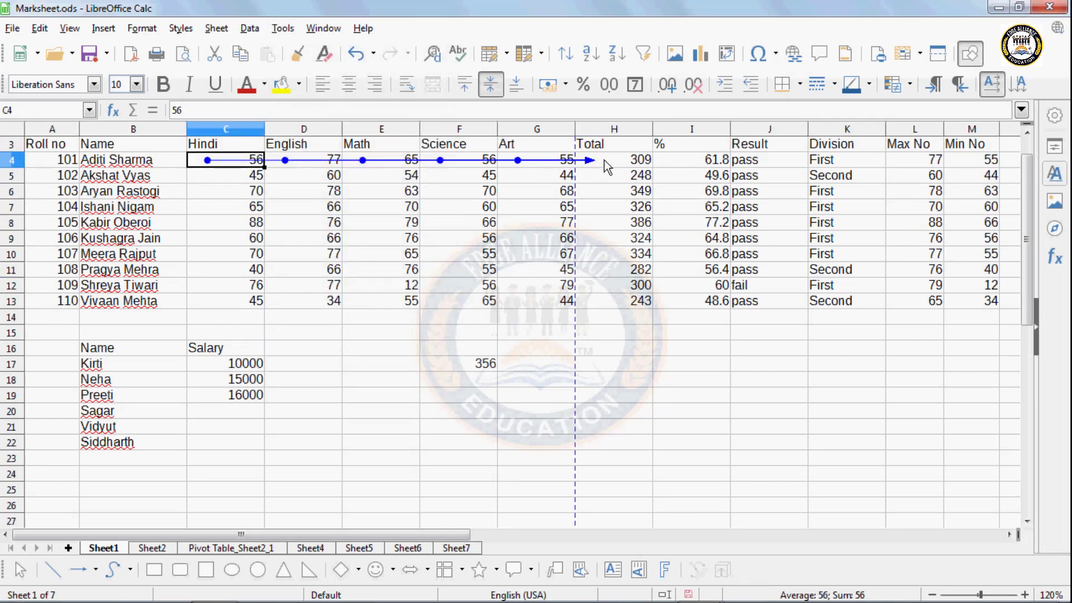
# - Turn on Fill Mode and trace the marks feeding the totals in H12 and H8
pyautogui.click(282, 29)
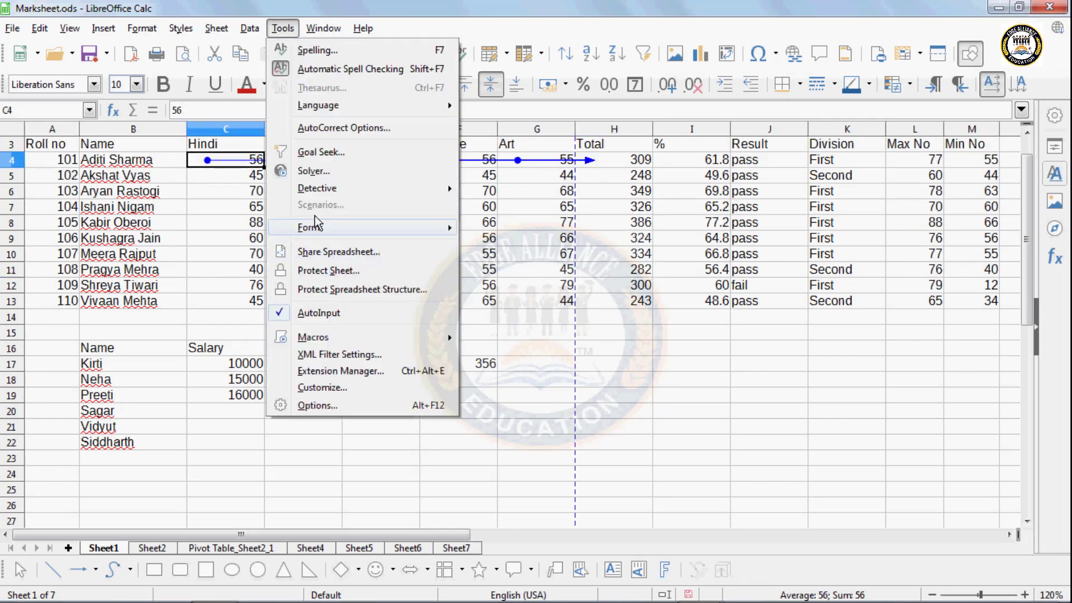
pyautogui.moveTo(316, 193)
pyautogui.click(498, 335)
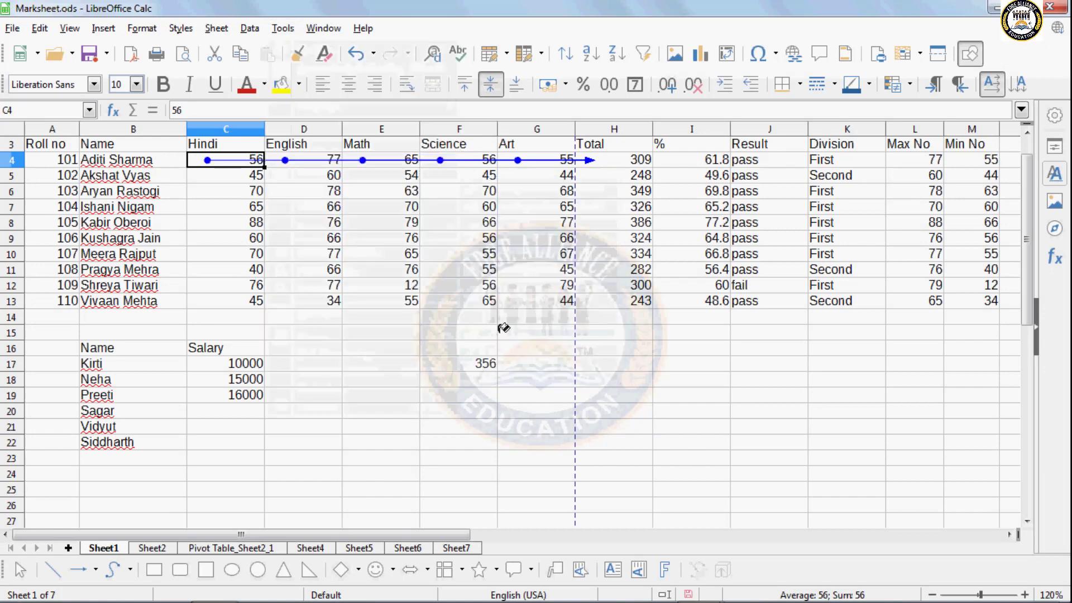
pyautogui.click(614, 280)
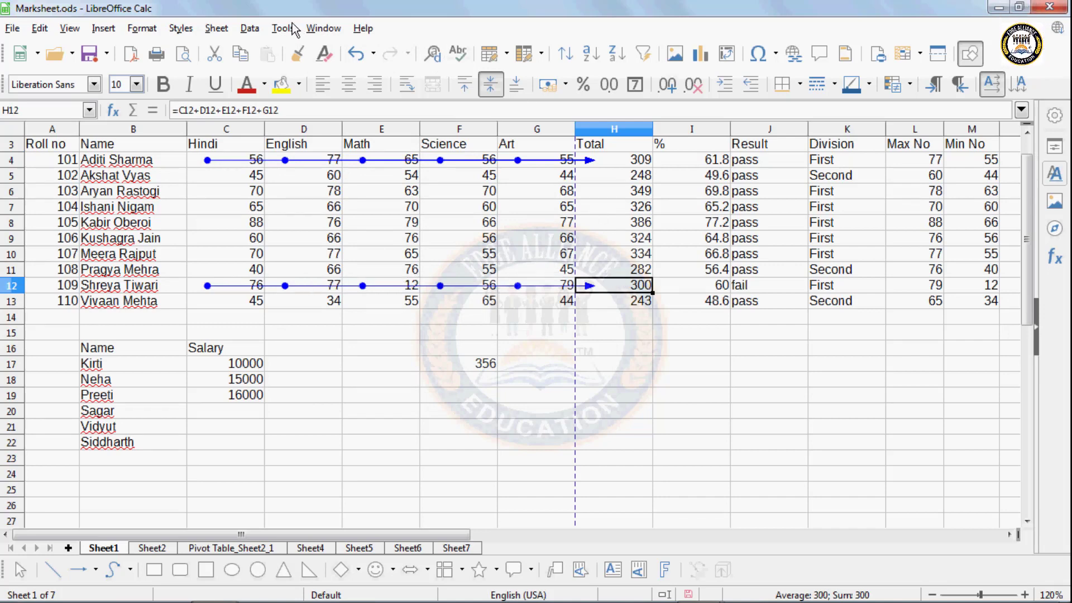
pyautogui.click(591, 222)
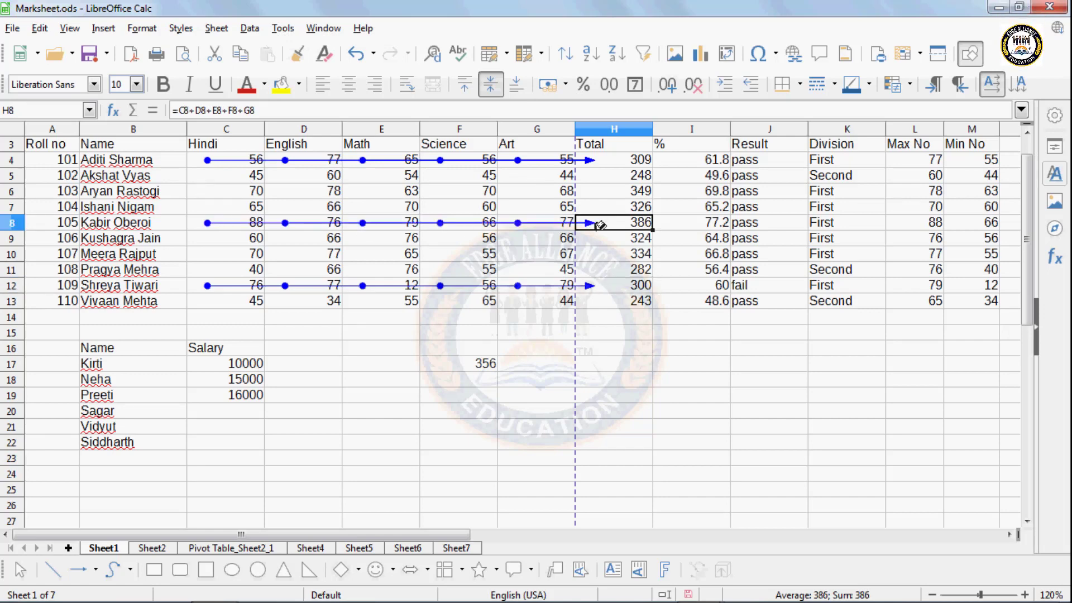
# - Remove all trace arrows, then choose the option to circle invalid data
pyautogui.click(283, 28)
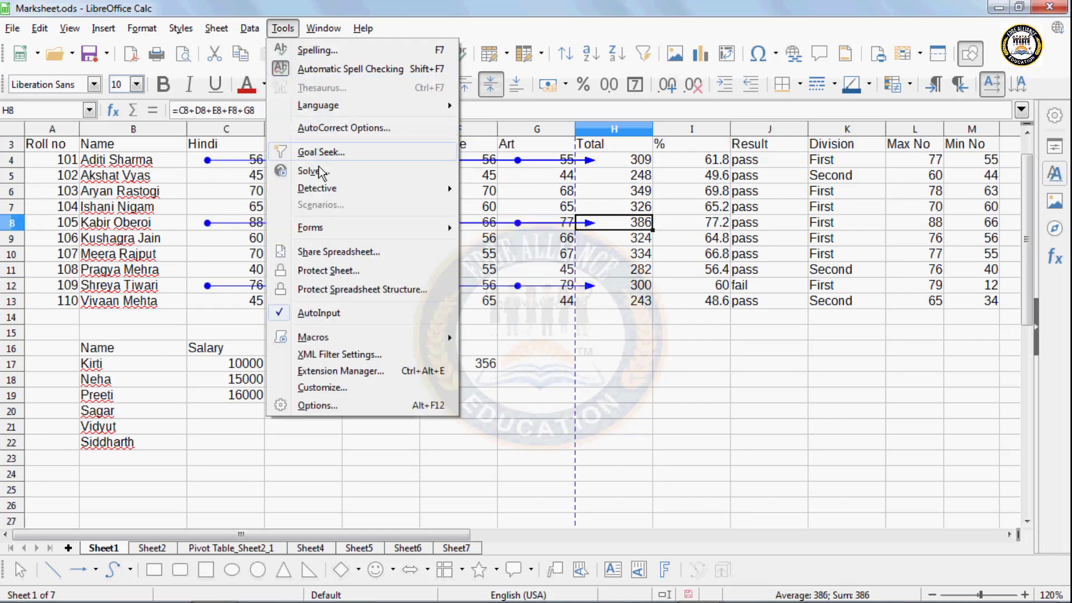
pyautogui.moveTo(322, 189)
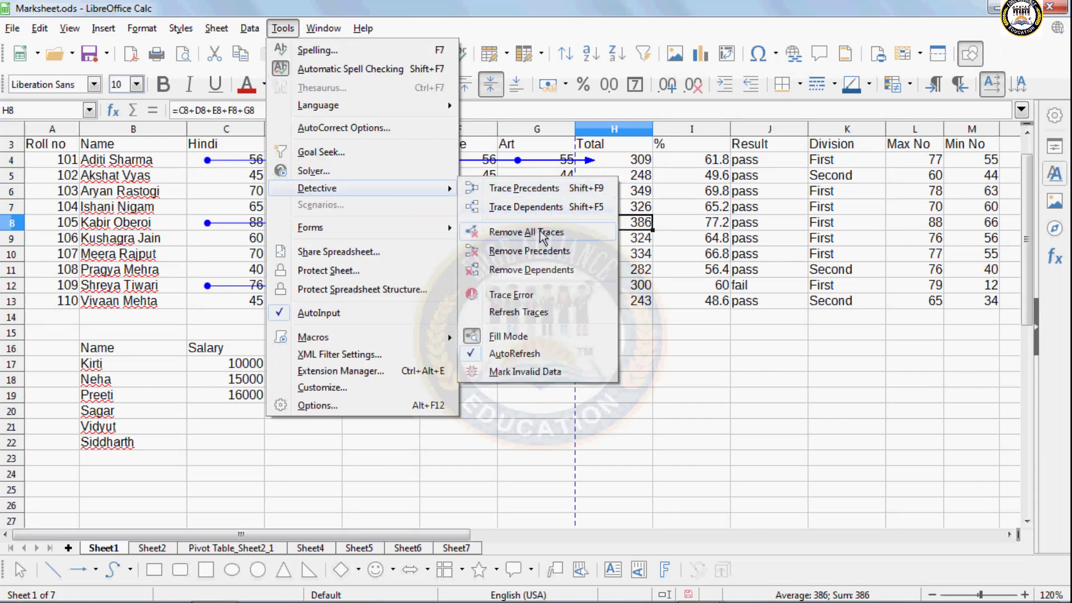
pyautogui.click(541, 231)
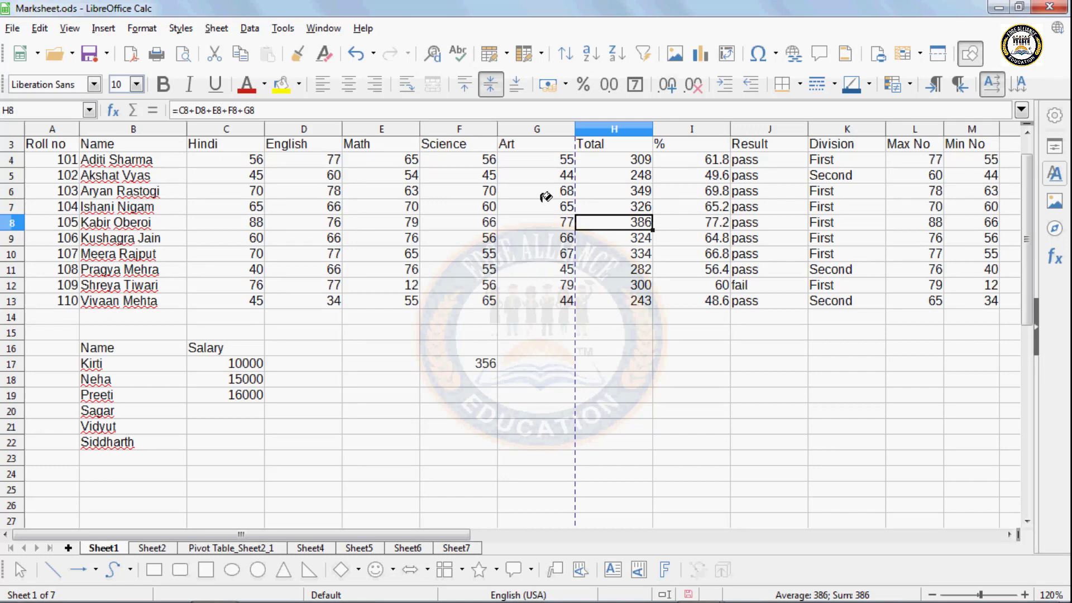
pyautogui.click(283, 29)
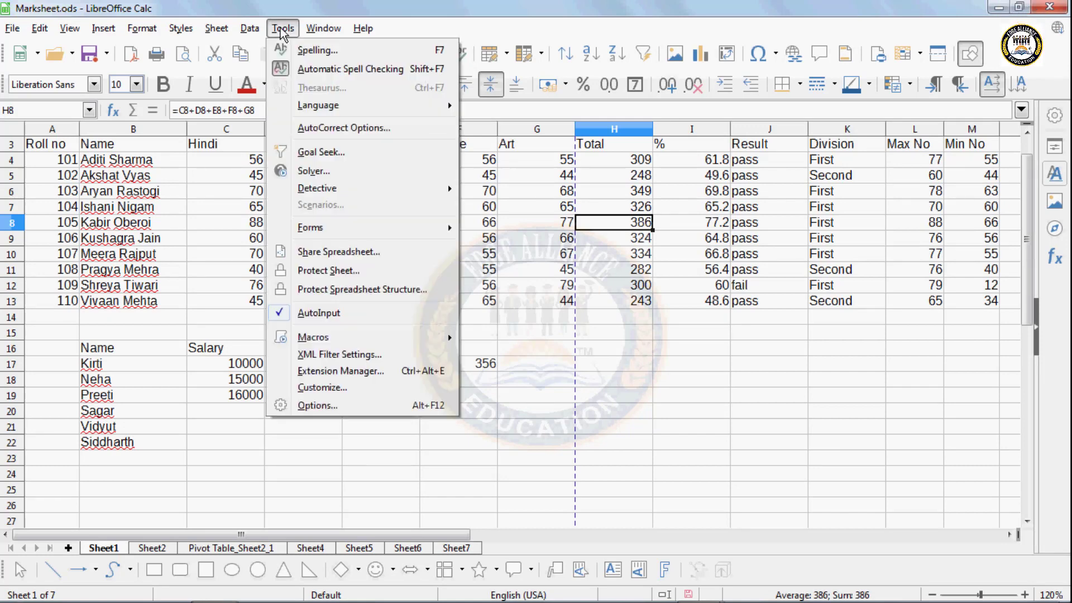
pyautogui.moveTo(321, 194)
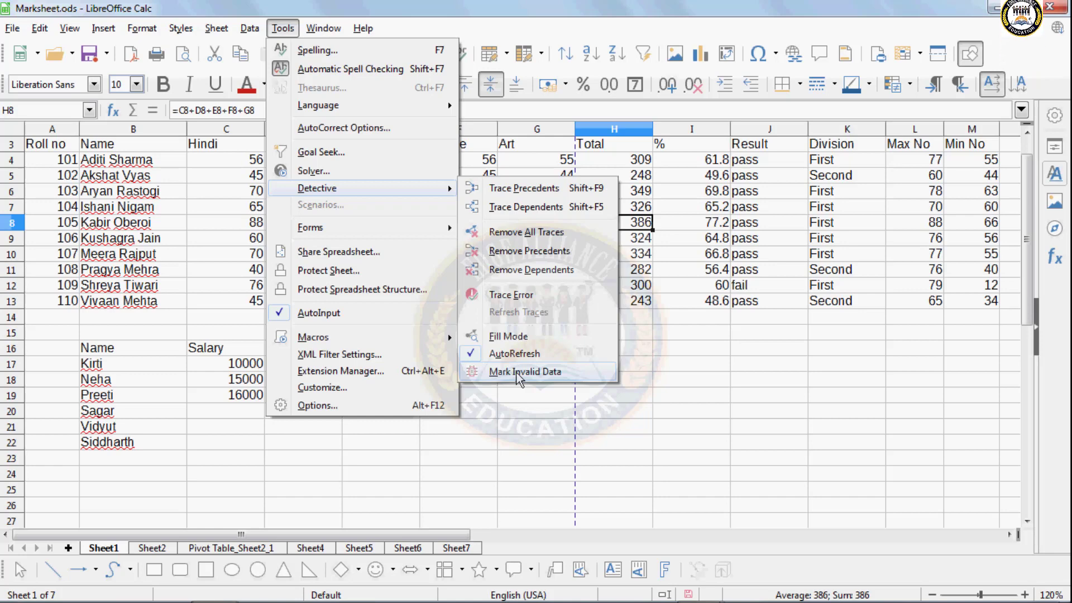
pyautogui.click(529, 437)
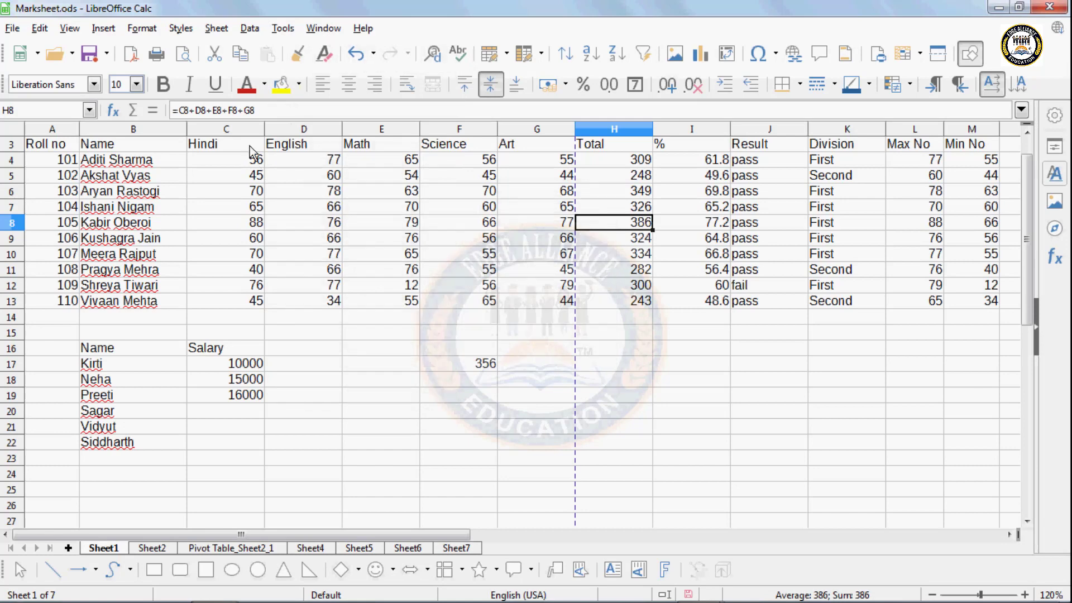
# - Give C4:G9 a Validity rule allowing whole numbers in a valid range between 50 and 70
pyautogui.moveTo(254, 159); pyautogui.dragTo(517, 239)
pyautogui.click(249, 28)
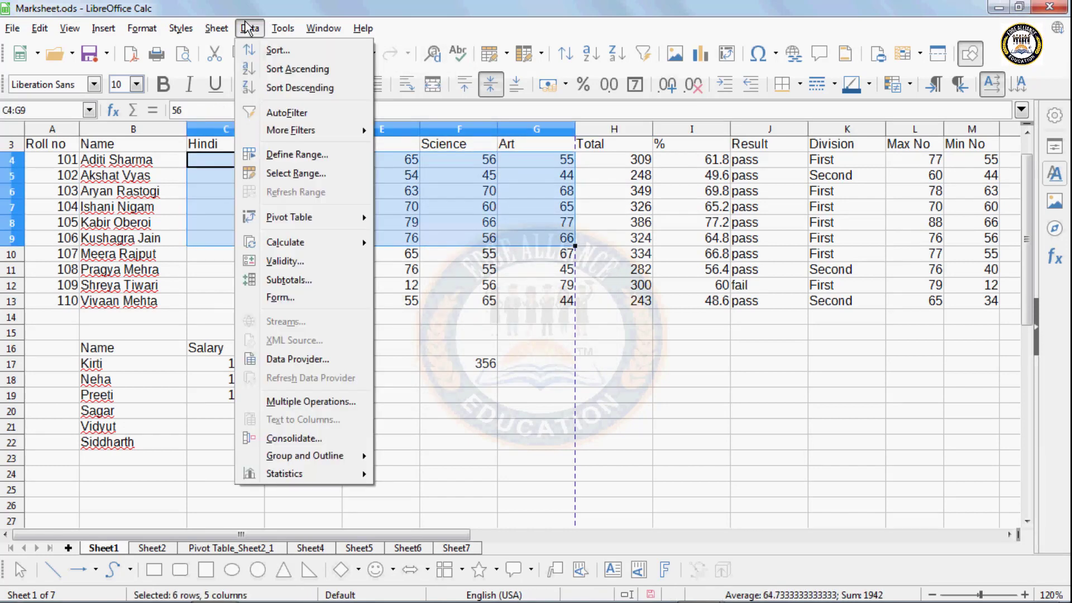
pyautogui.moveTo(281, 28)
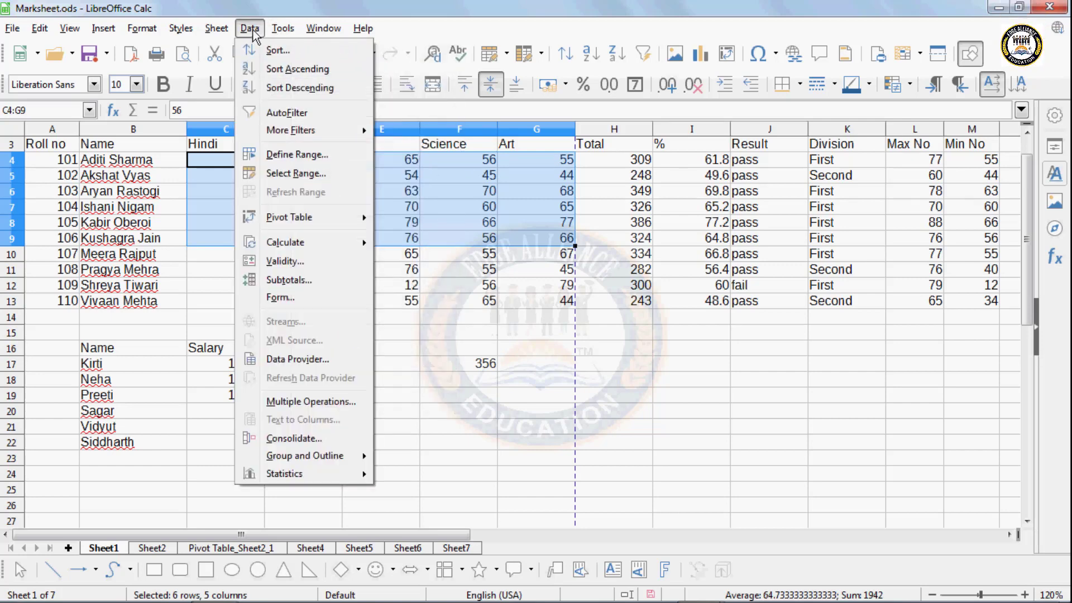
pyautogui.click(285, 257)
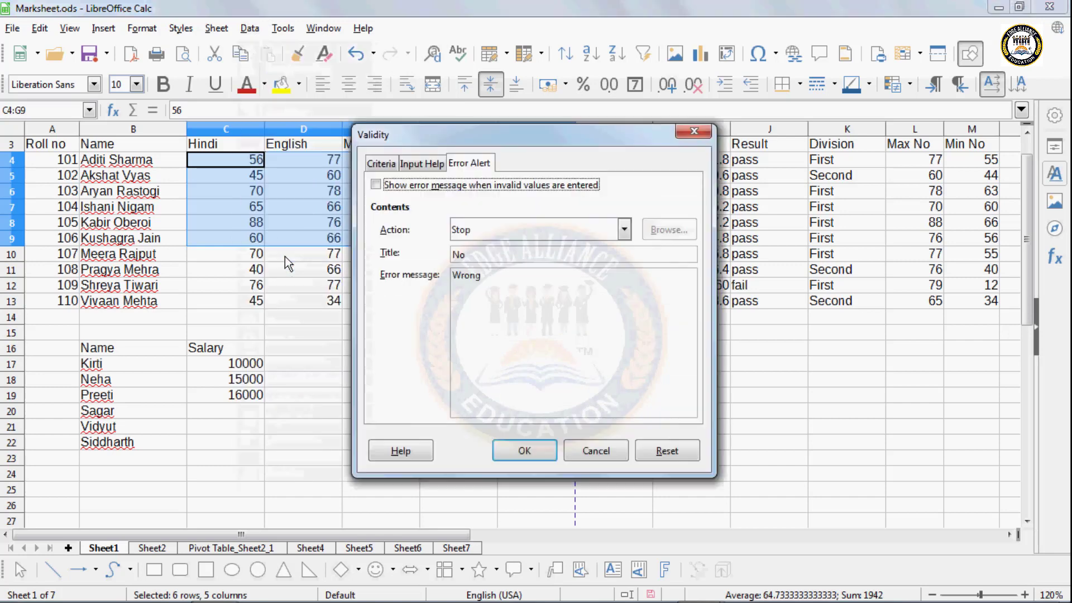
pyautogui.click(381, 163)
pyautogui.click(455, 189)
pyautogui.click(447, 215)
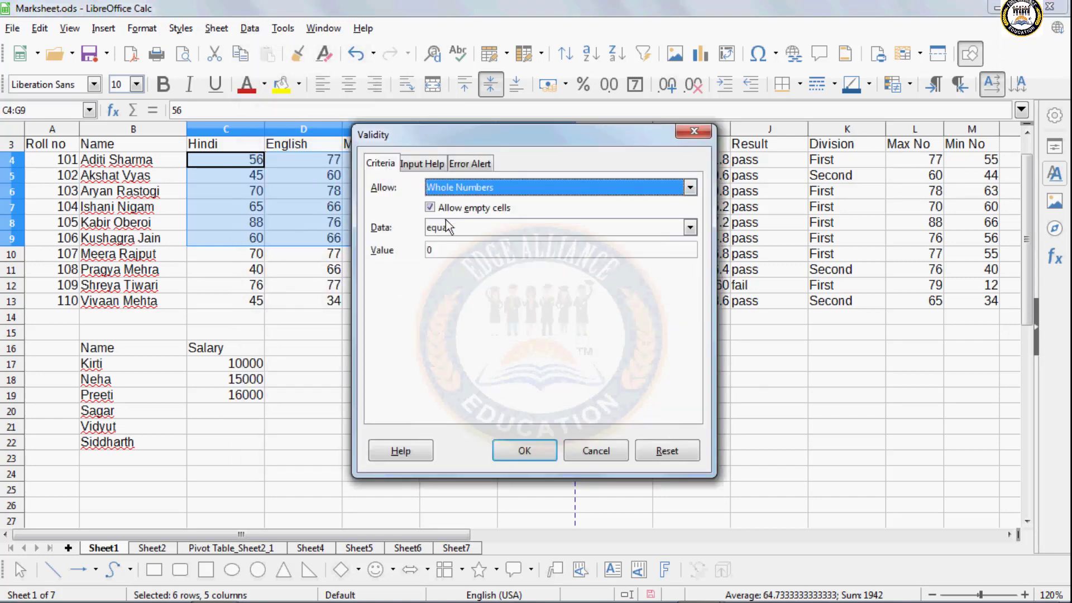
pyautogui.click(445, 230)
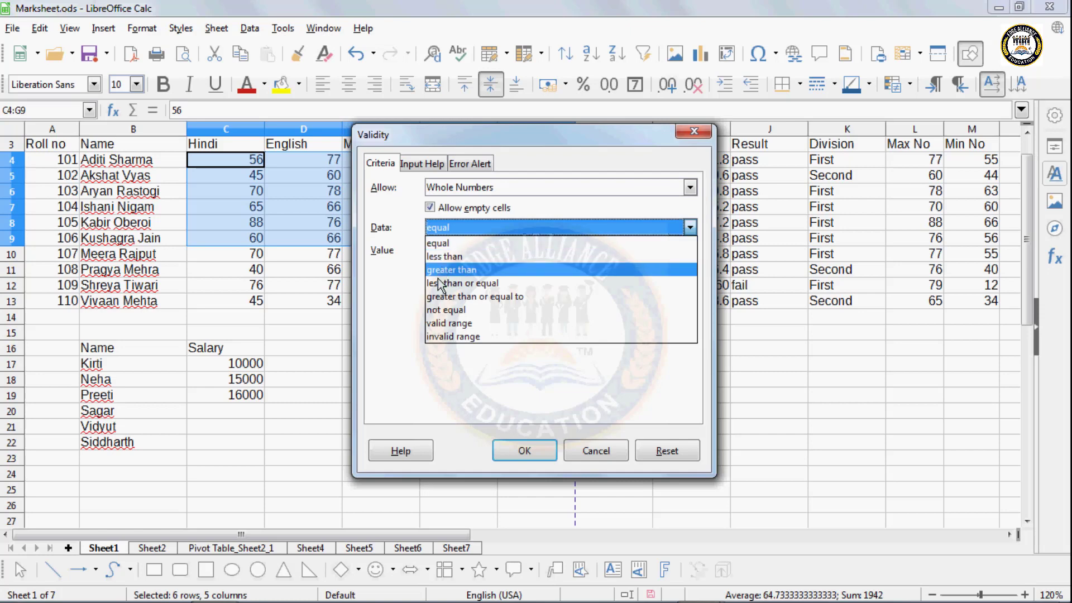
pyautogui.click(447, 323)
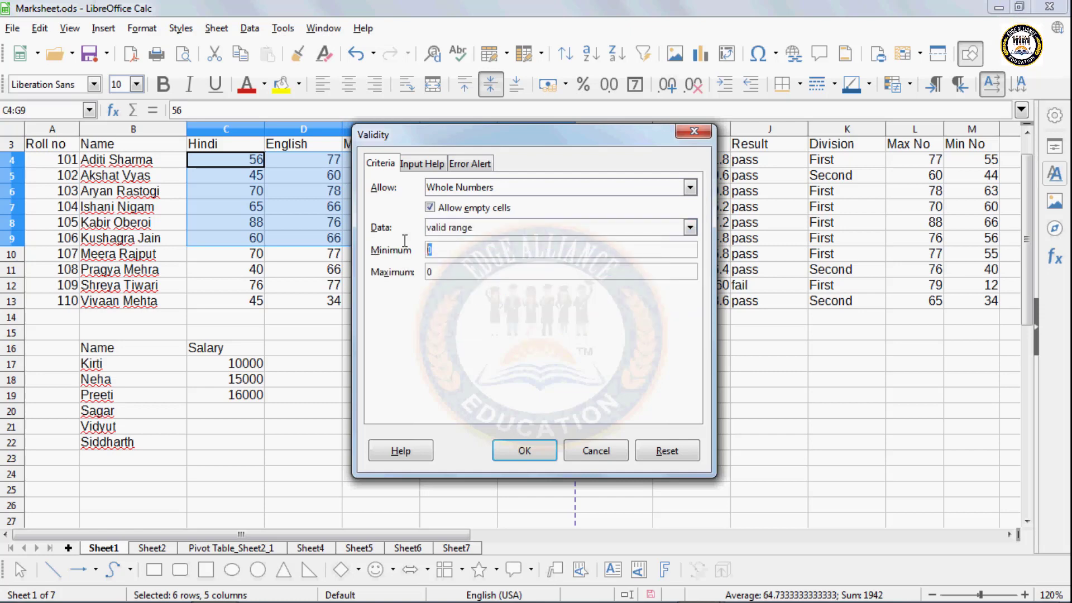
pyautogui.write('50')
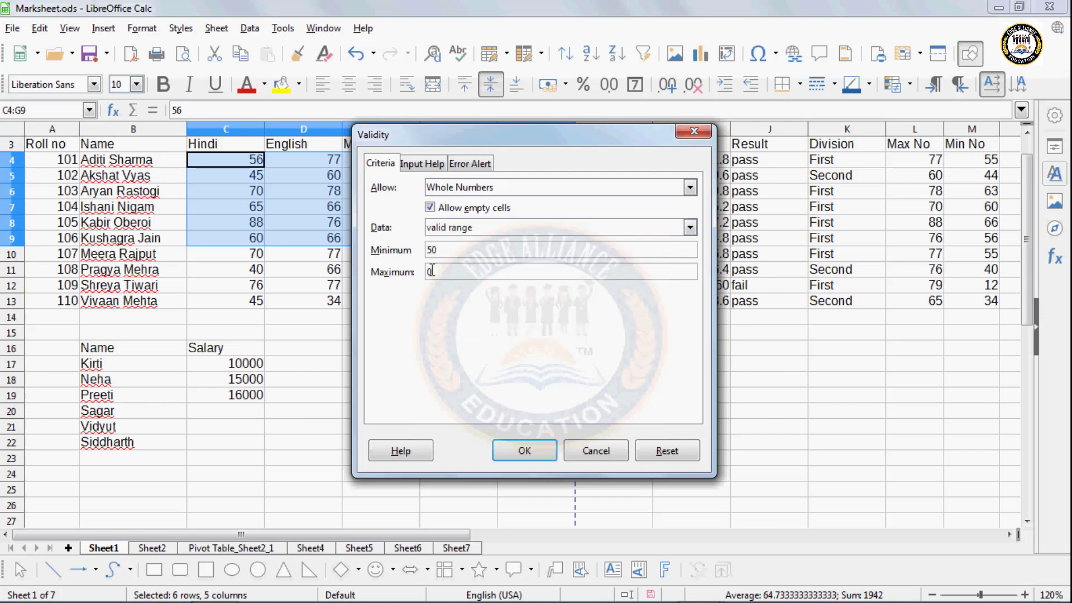
pyautogui.press('Tab')
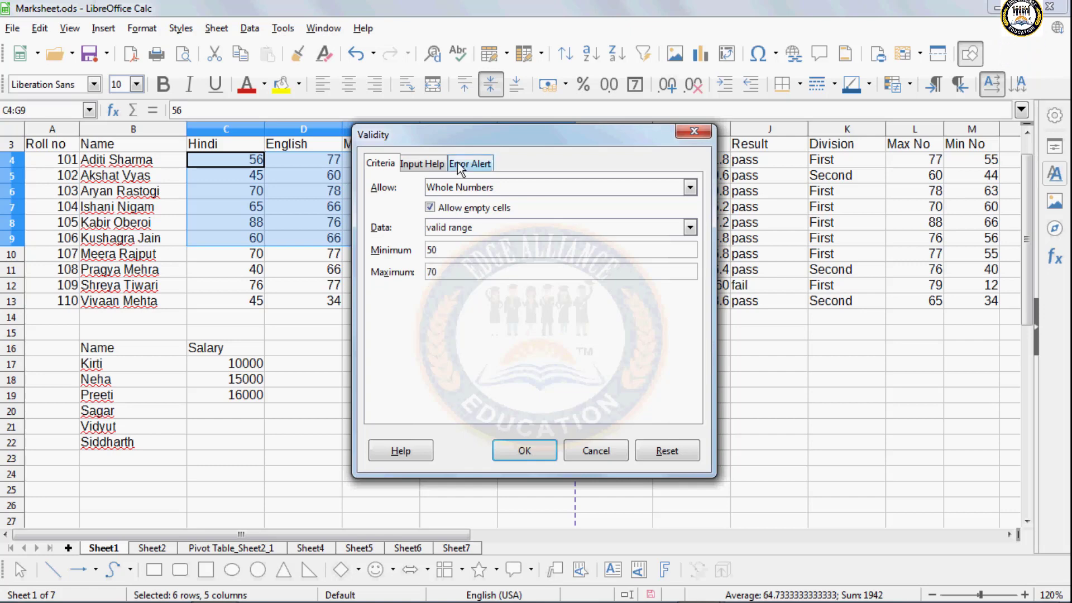
# - Turn on Show input help and apply the validity rule
pyautogui.click(441, 164)
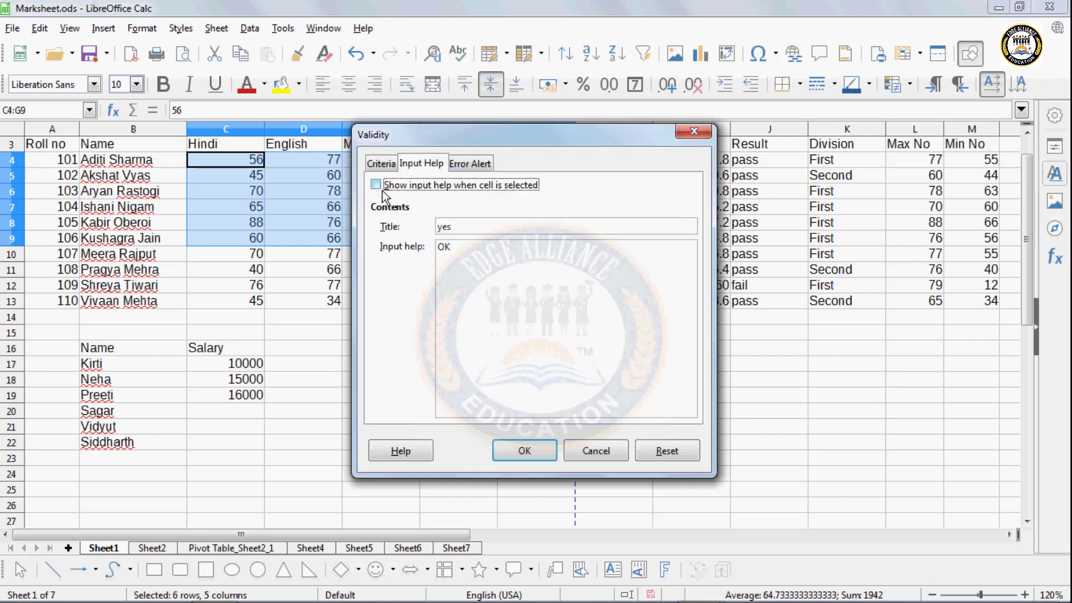
pyautogui.click(376, 188)
pyautogui.click(469, 163)
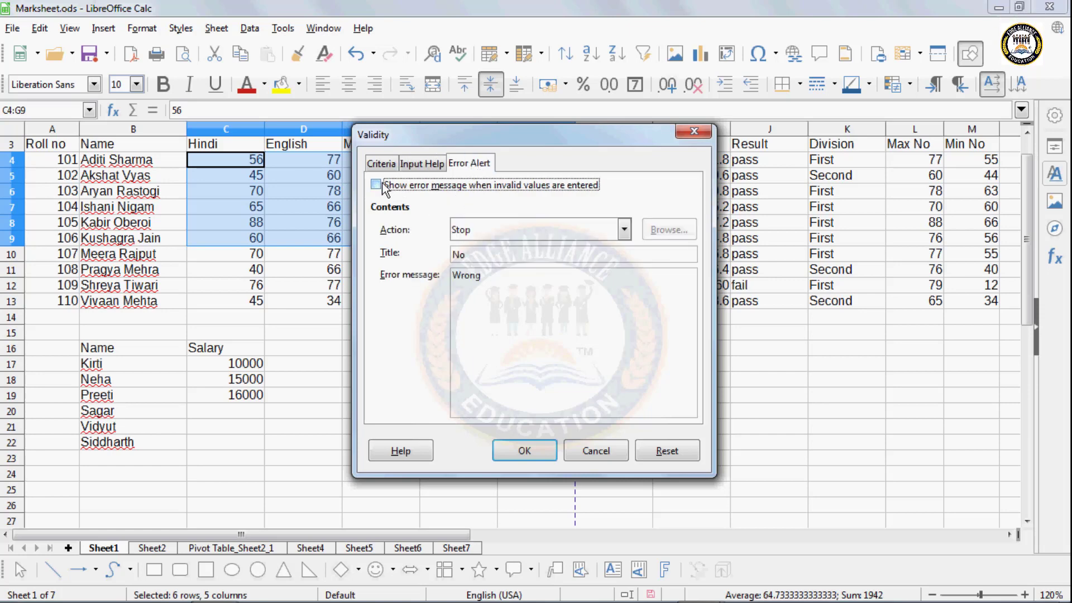
pyautogui.click(544, 452)
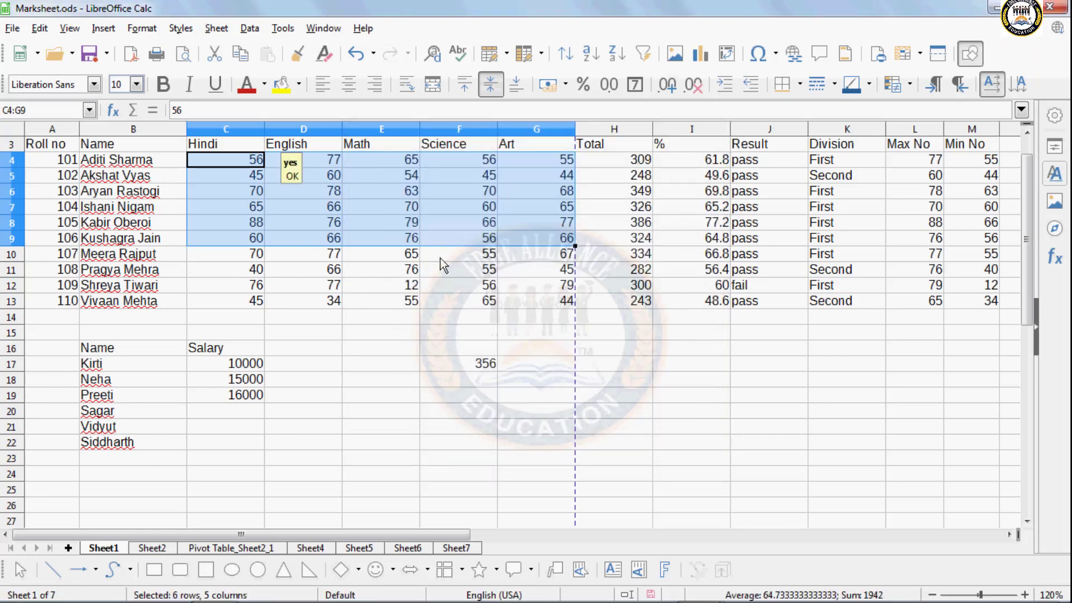
# - Select mark cells in Hindi, Art, Science and other subjects to confirm their input-help tips appear
pyautogui.click(390, 194)
pyautogui.click(354, 215)
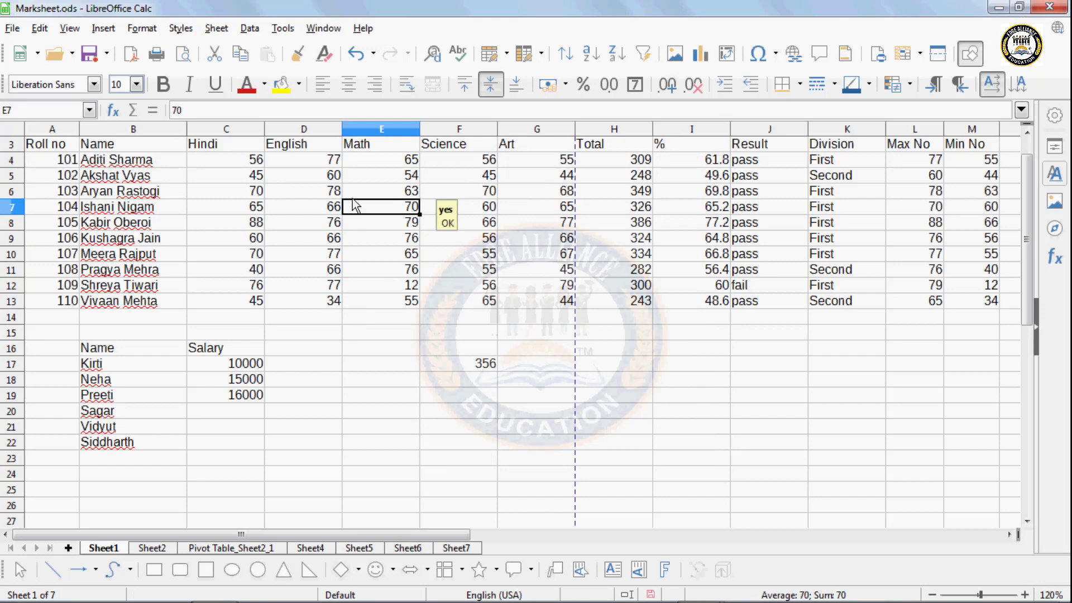
pyautogui.click(247, 192)
pyautogui.click(249, 223)
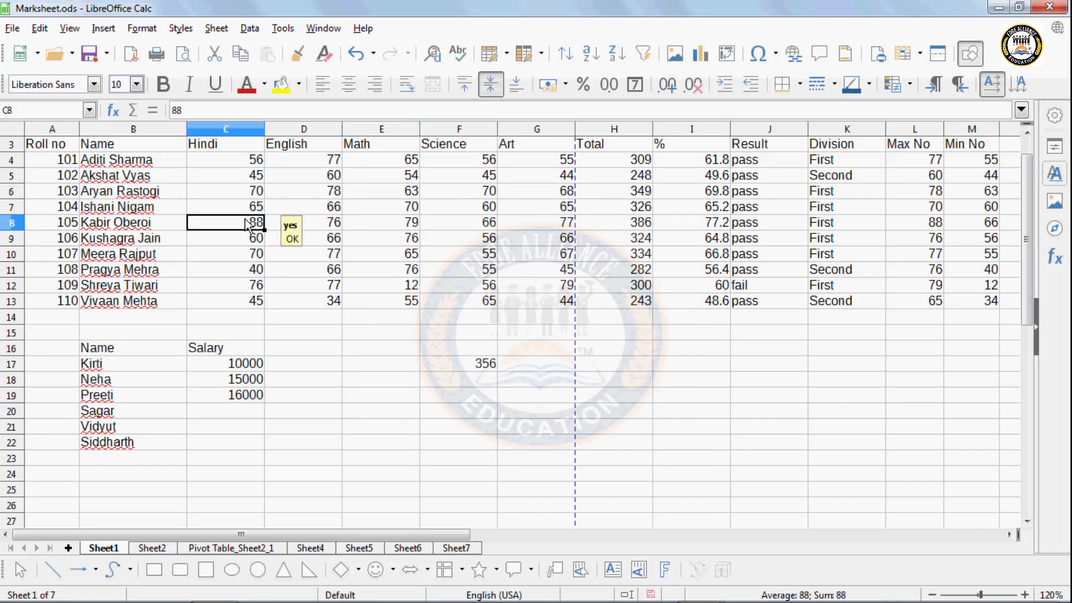
pyautogui.click(247, 211)
pyautogui.click(318, 207)
pyautogui.click(379, 208)
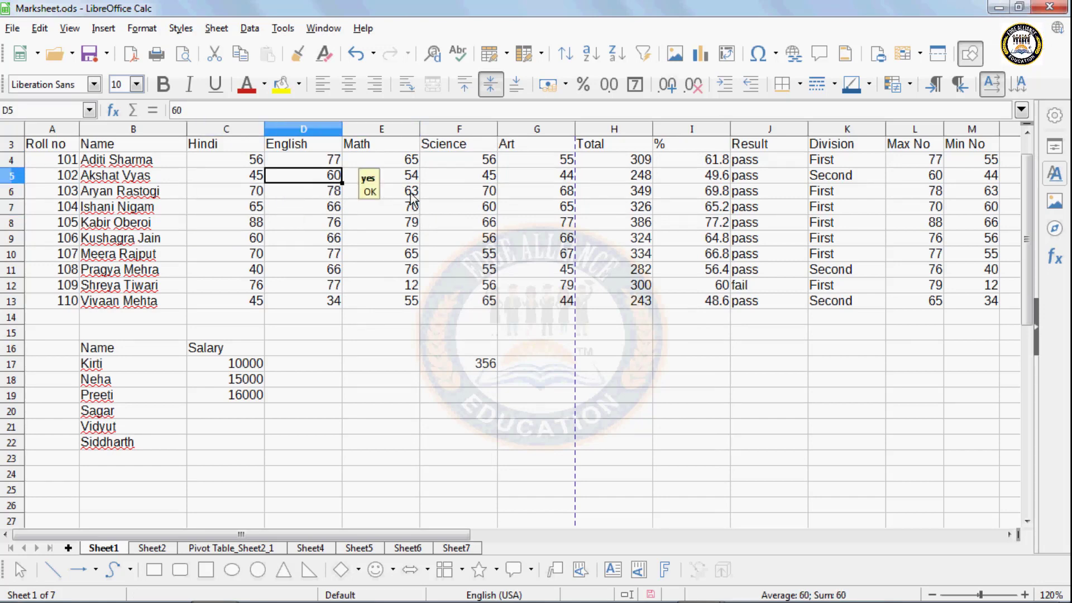
pyautogui.click(434, 222)
pyautogui.click(556, 175)
pyautogui.click(555, 160)
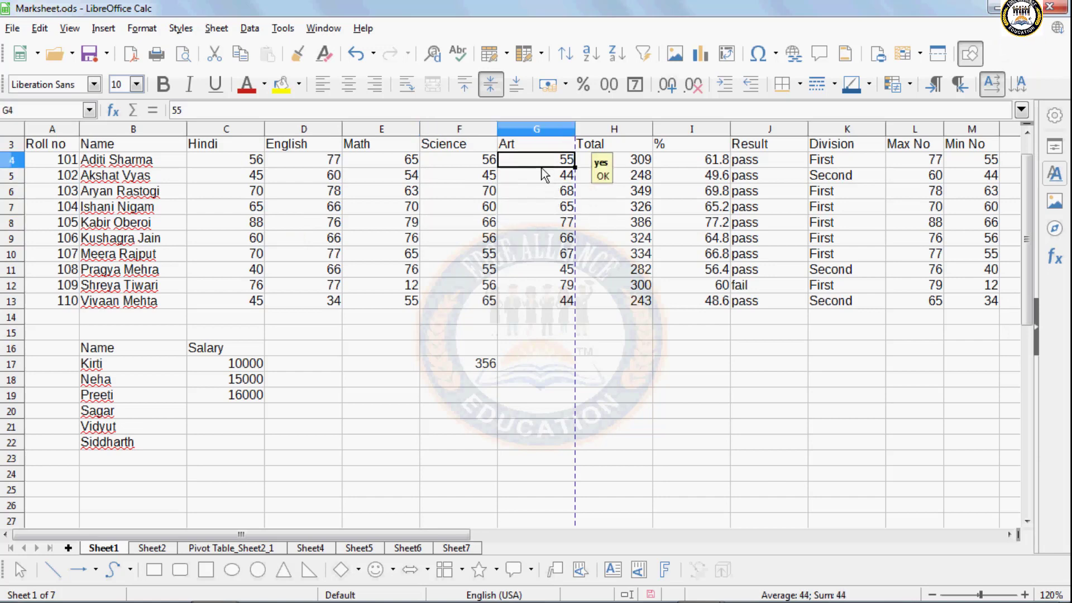
pyautogui.click(464, 170)
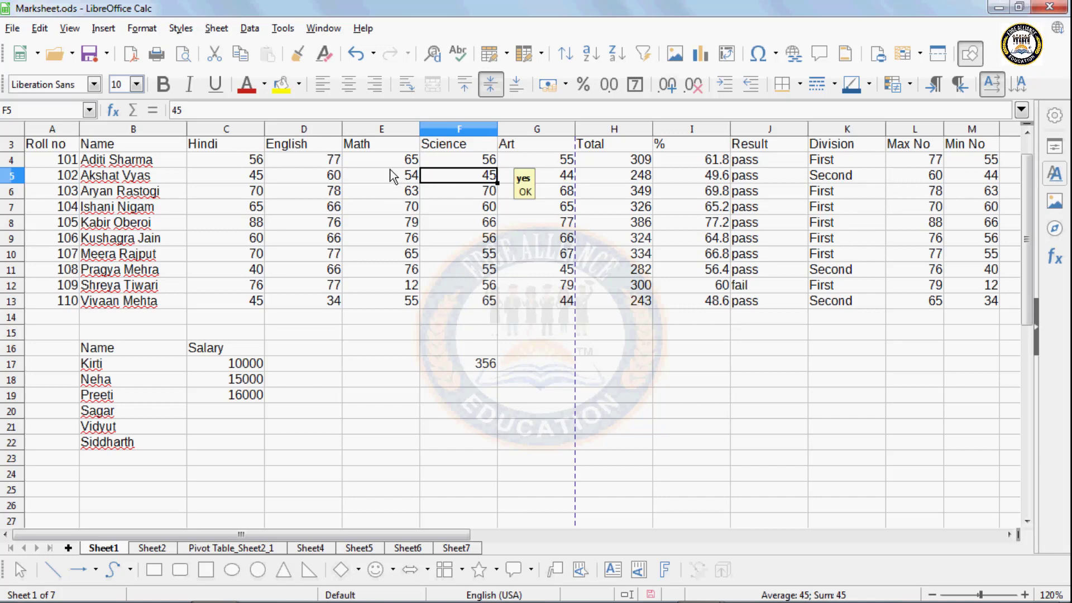
# - Run Tools > Detective > Mark Invalid Data, circling marks like 45, 77, 78, 88 and the 16000 salary
pyautogui.click(282, 28)
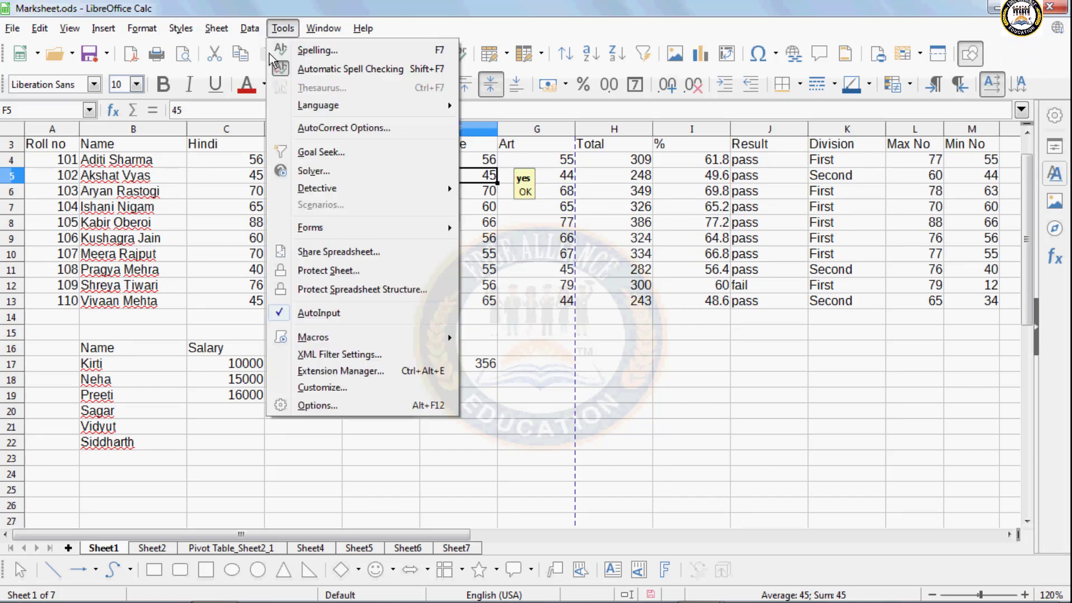
pyautogui.moveTo(322, 194)
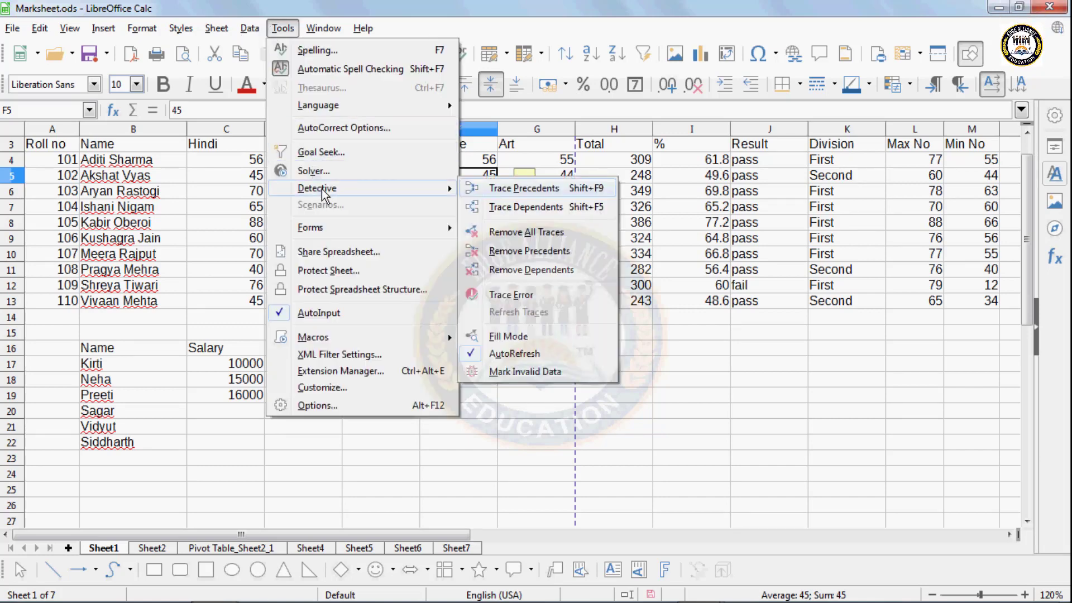
pyautogui.click(532, 372)
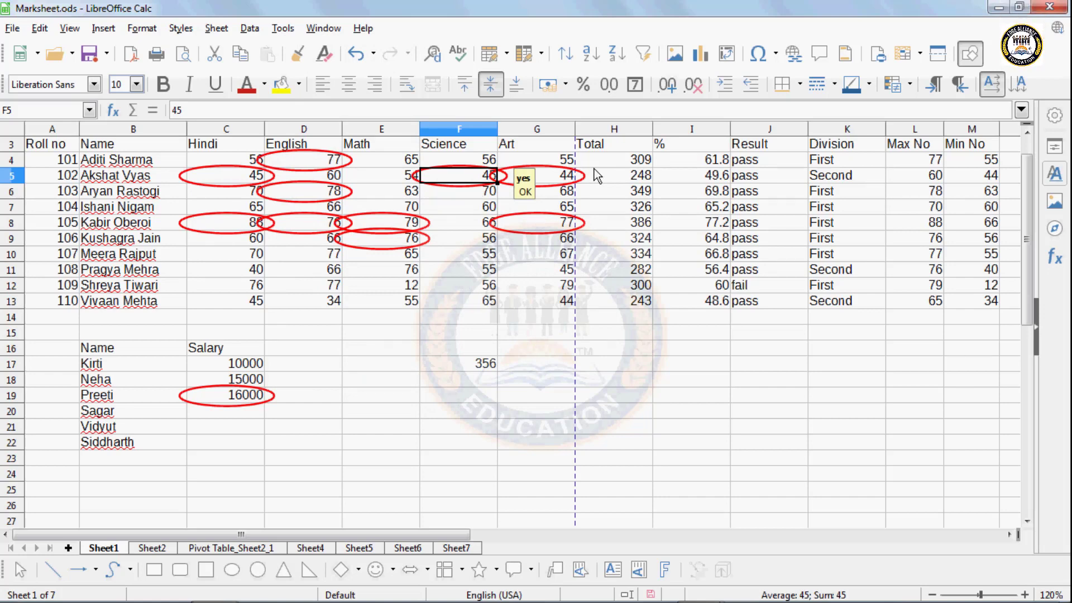
# - Run Mark Invalid Data once more, then undo it to clear the circles
pyautogui.click(250, 28)
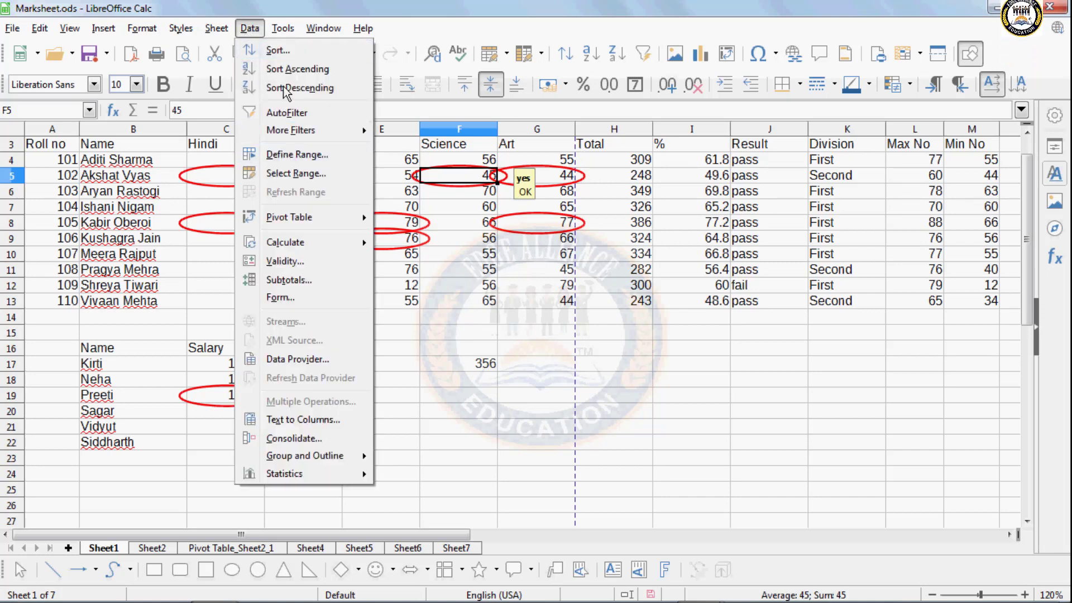
pyautogui.moveTo(283, 28)
pyautogui.moveTo(317, 188)
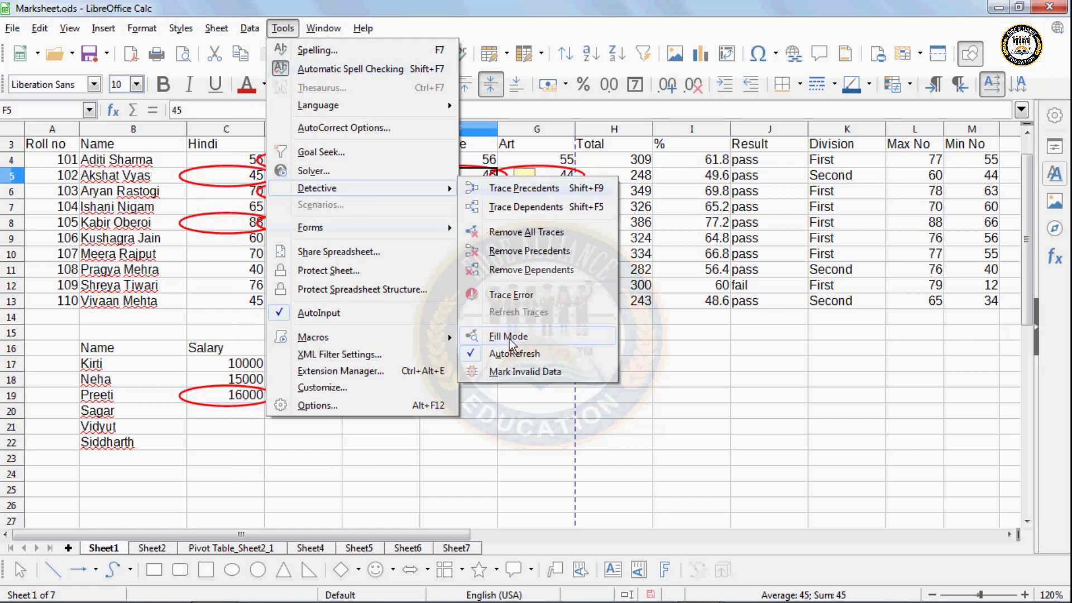
pyautogui.click(517, 373)
pyautogui.click(468, 368)
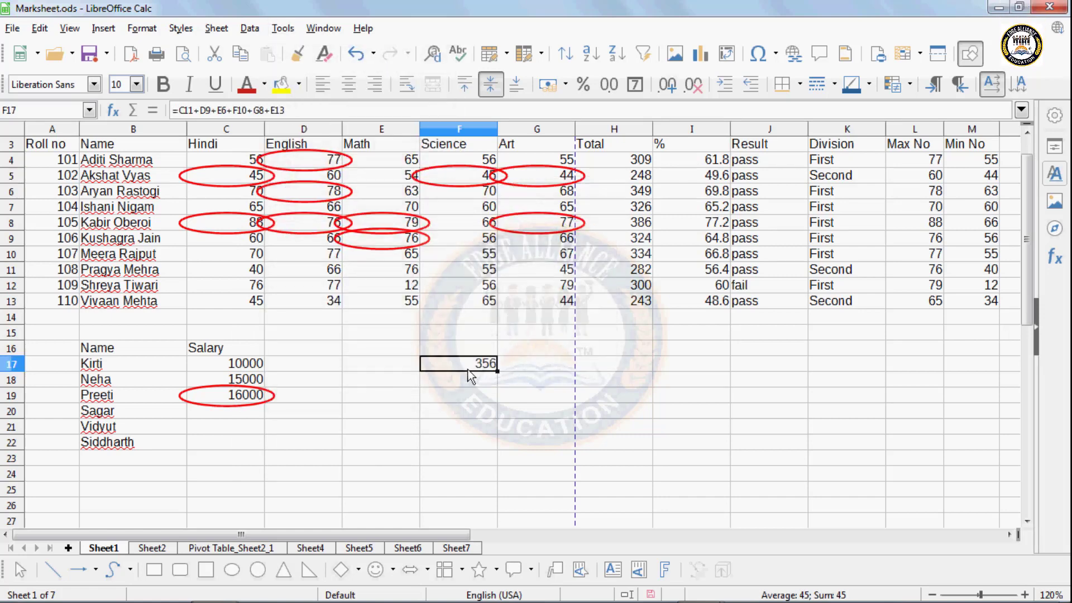
pyautogui.hotkey('ctrl', 'z')
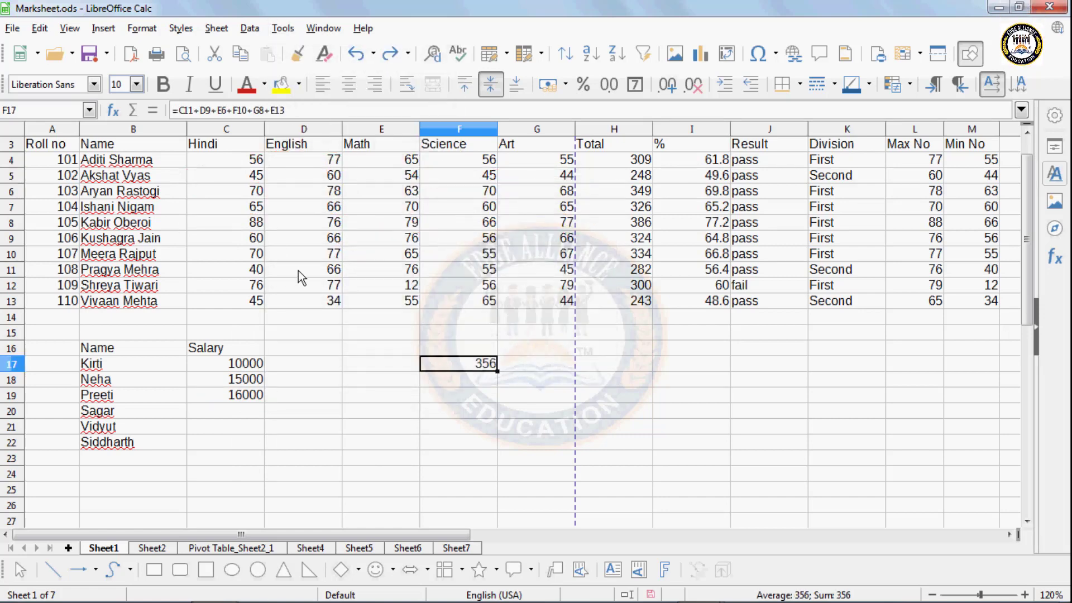
# - Change the validity rule on marks C4:G10 to allow All values
pyautogui.moveTo(253, 161); pyautogui.dragTo(526, 254)
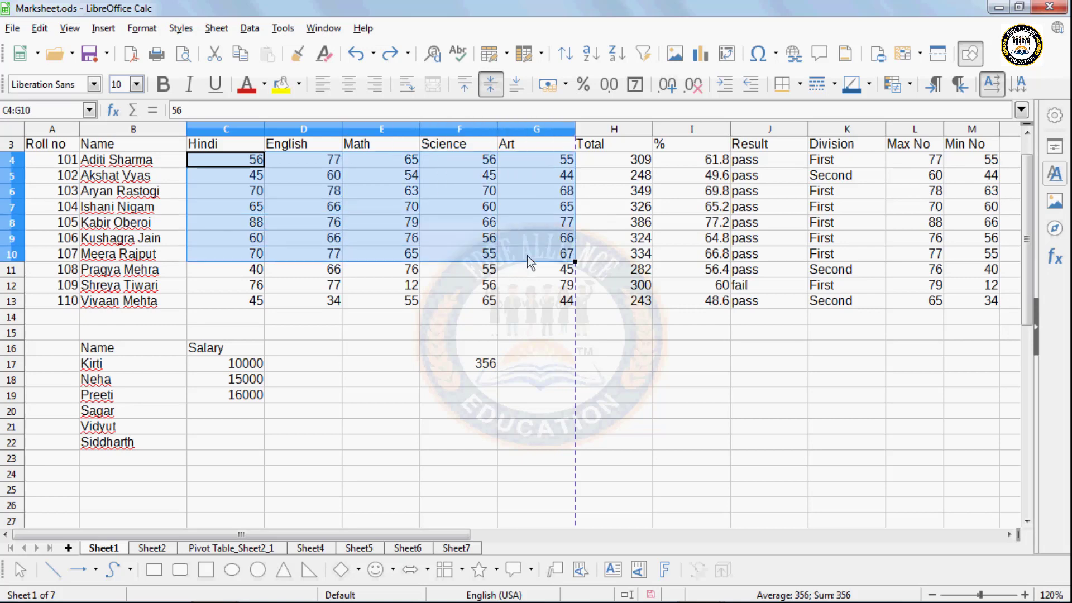
pyautogui.click(492, 225)
pyautogui.moveTo(258, 159); pyautogui.dragTo(328, 199)
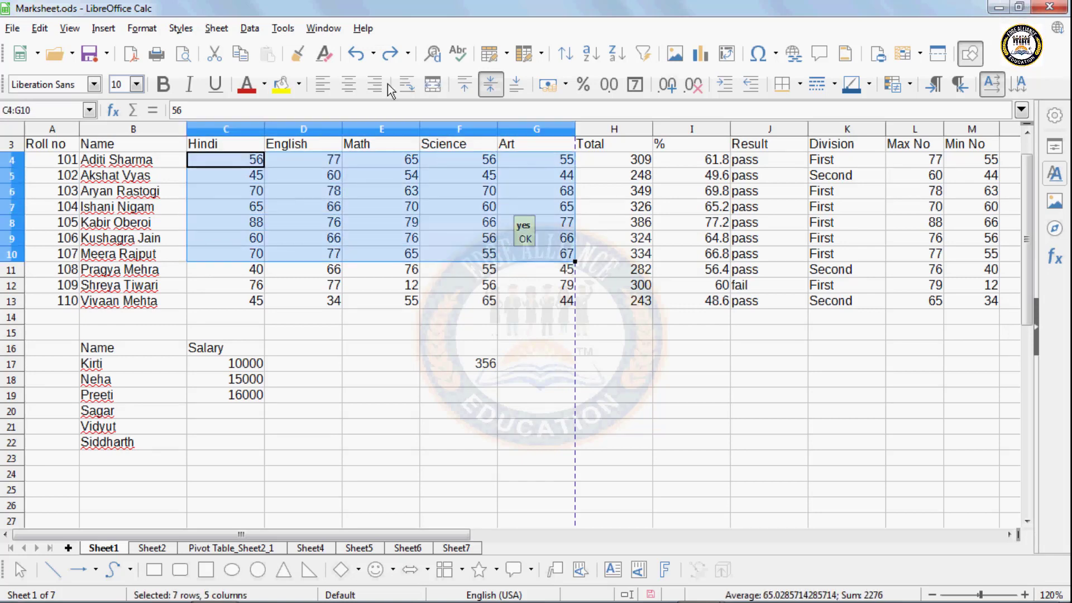
pyautogui.click(251, 28)
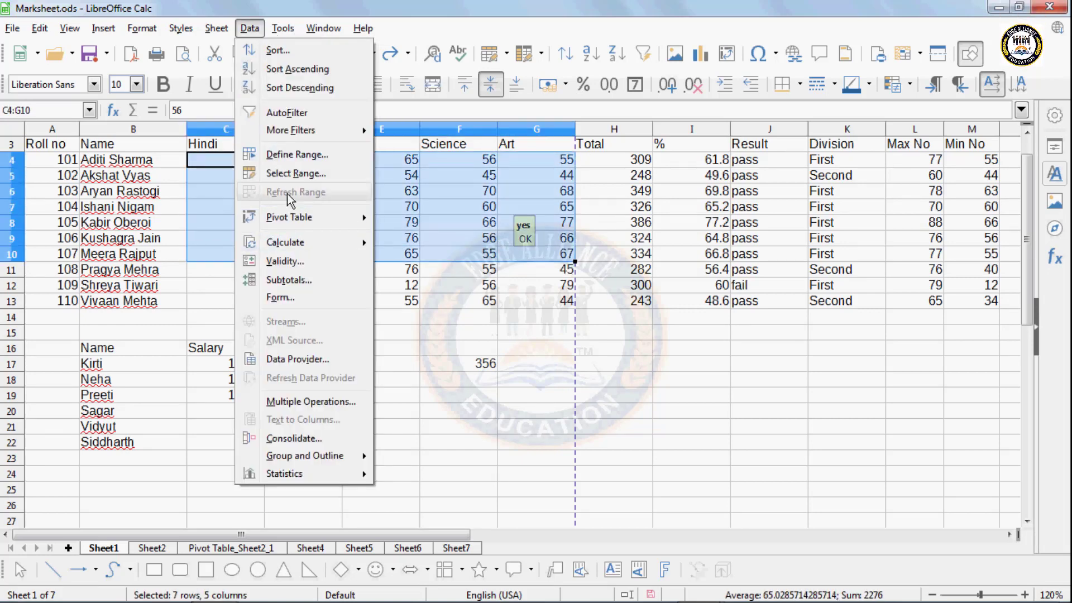
pyautogui.moveTo(274, 13)
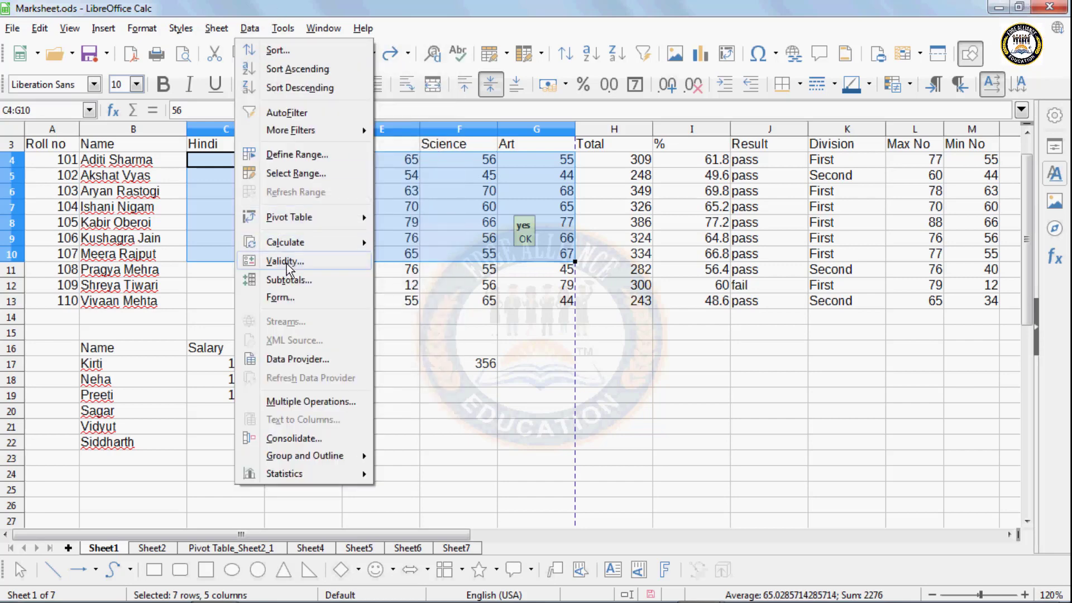
pyautogui.click(285, 264)
pyautogui.click(426, 164)
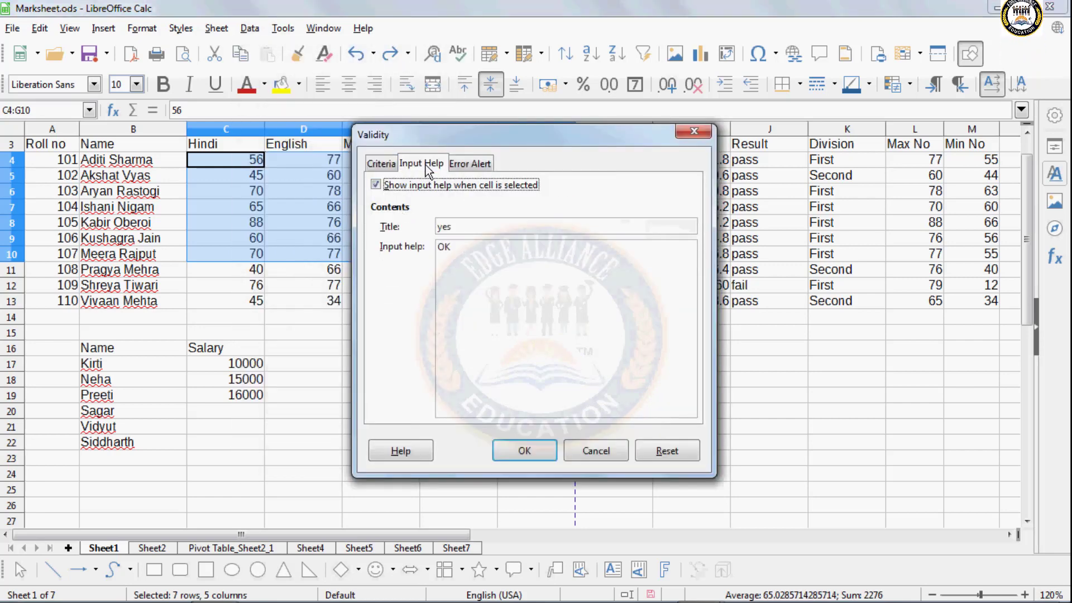
pyautogui.click(377, 186)
pyautogui.click(382, 165)
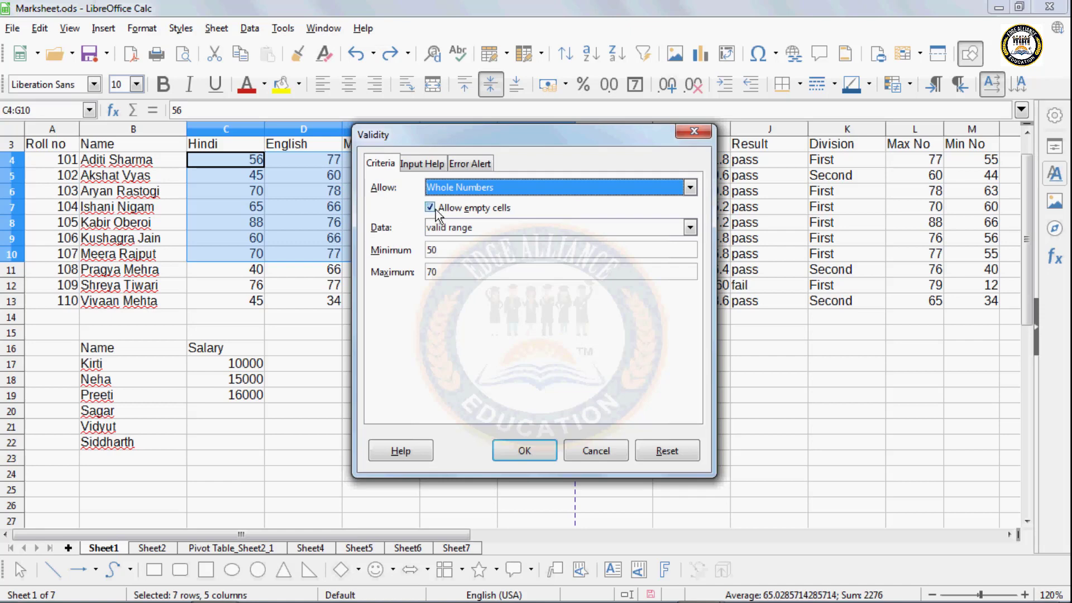
pyautogui.click(486, 187)
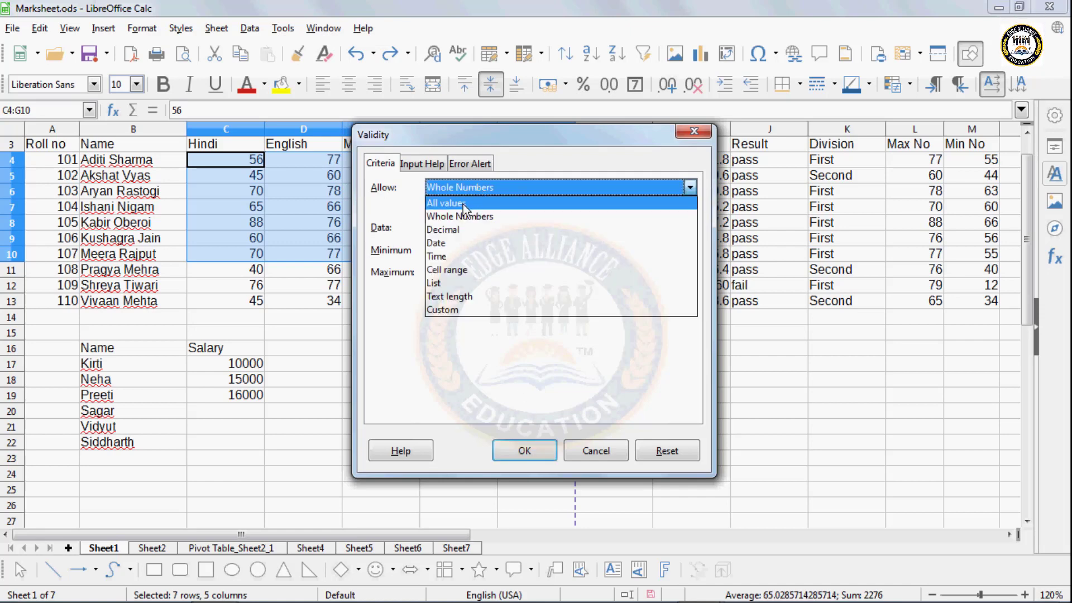
pyautogui.click(464, 203)
pyautogui.click(525, 450)
# - Check the Math marks in E9 and E7
pyautogui.click(391, 238)
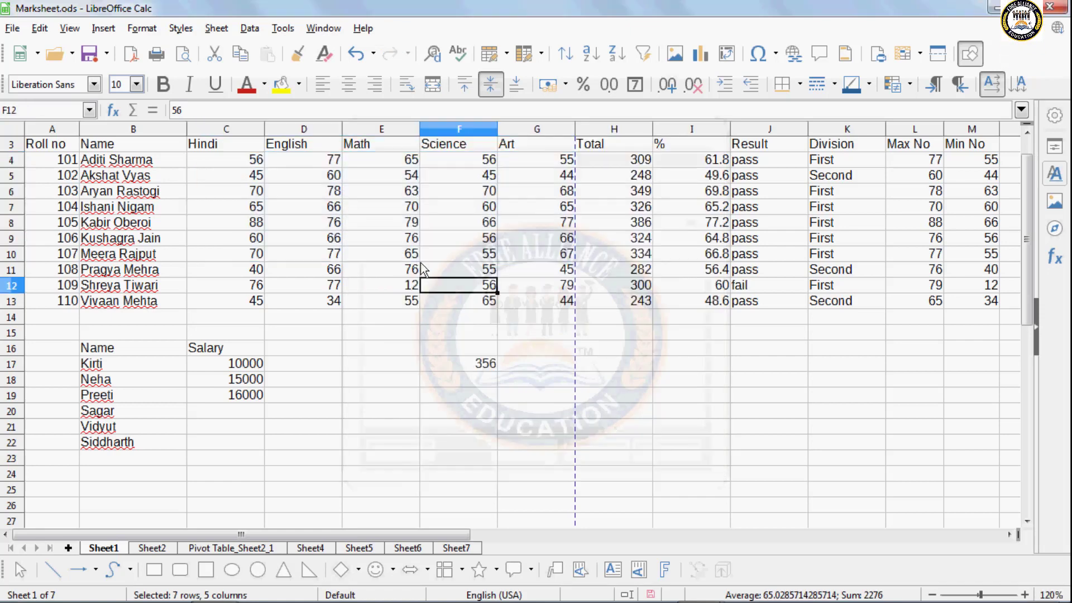
pyautogui.click(406, 210)
pyautogui.click(277, 27)
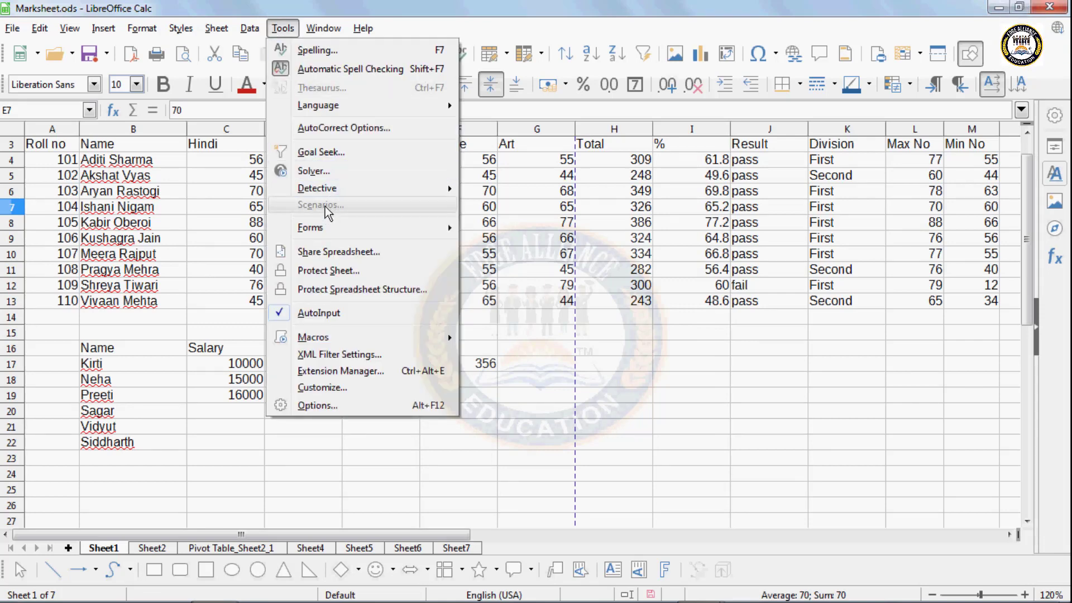
# - Set salary cells C17:C22 to allow All values, reviewing the Input Help and Error Alert tabs
pyautogui.click(184, 464)
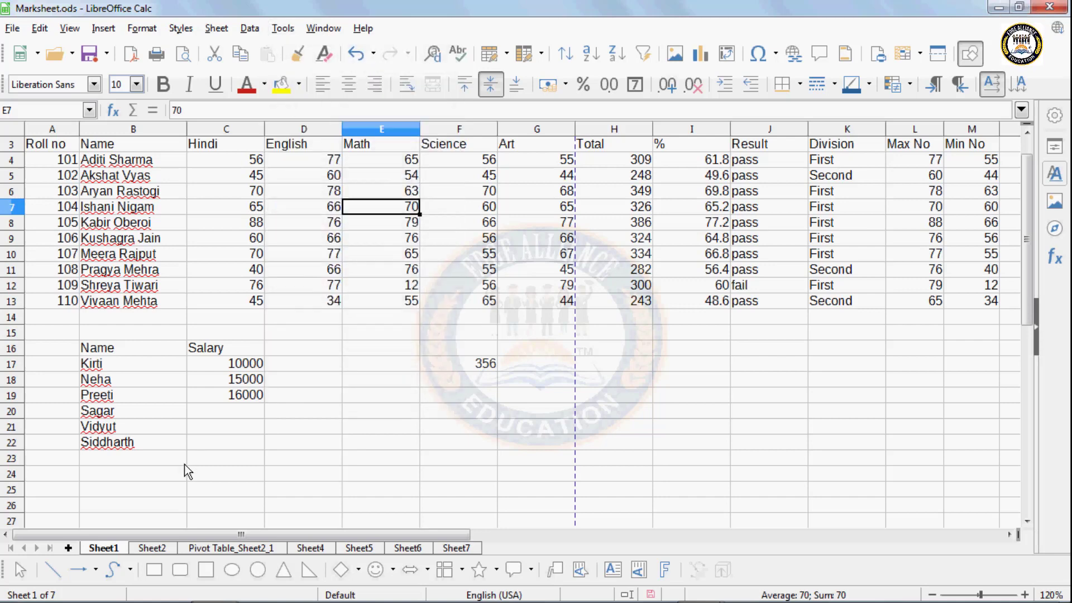
pyautogui.click(234, 395)
pyautogui.click(238, 375)
pyautogui.moveTo(240, 364); pyautogui.dragTo(242, 446)
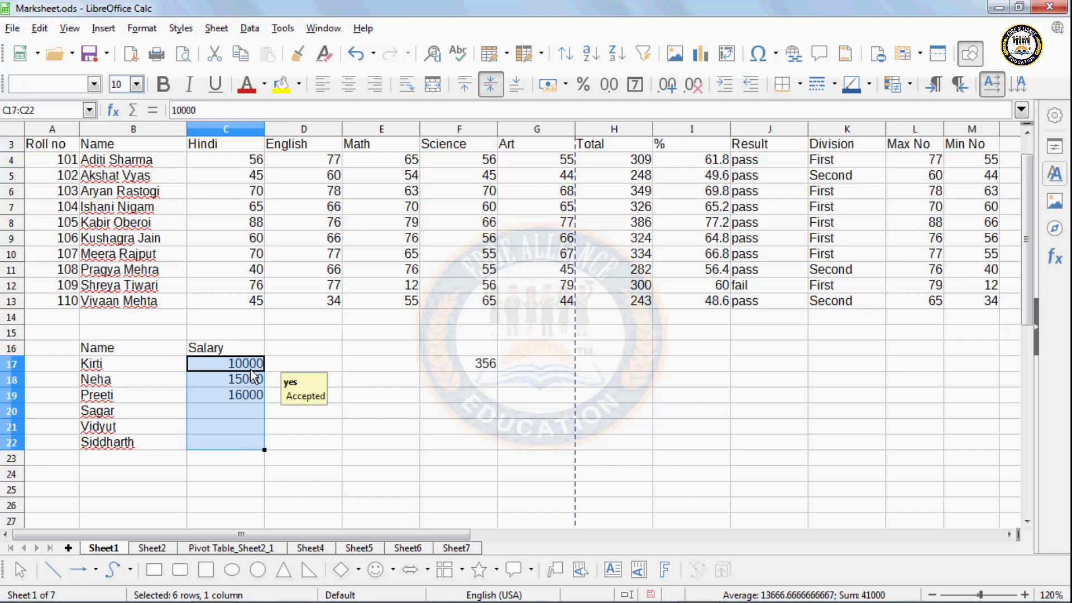
pyautogui.click(250, 29)
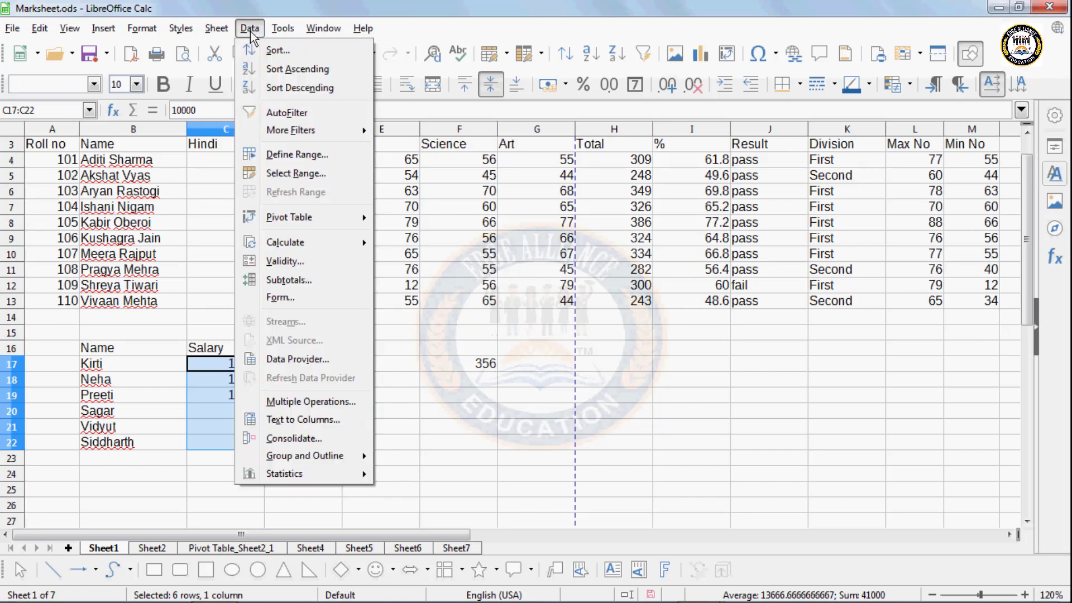
pyautogui.click(278, 258)
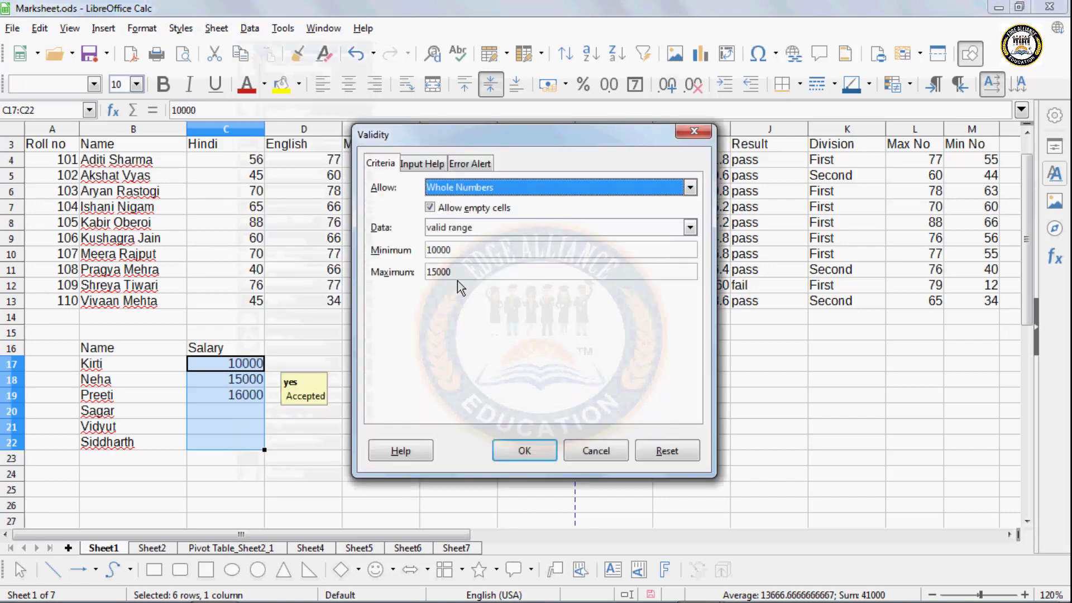
pyautogui.click(430, 188)
pyautogui.click(437, 200)
pyautogui.click(421, 164)
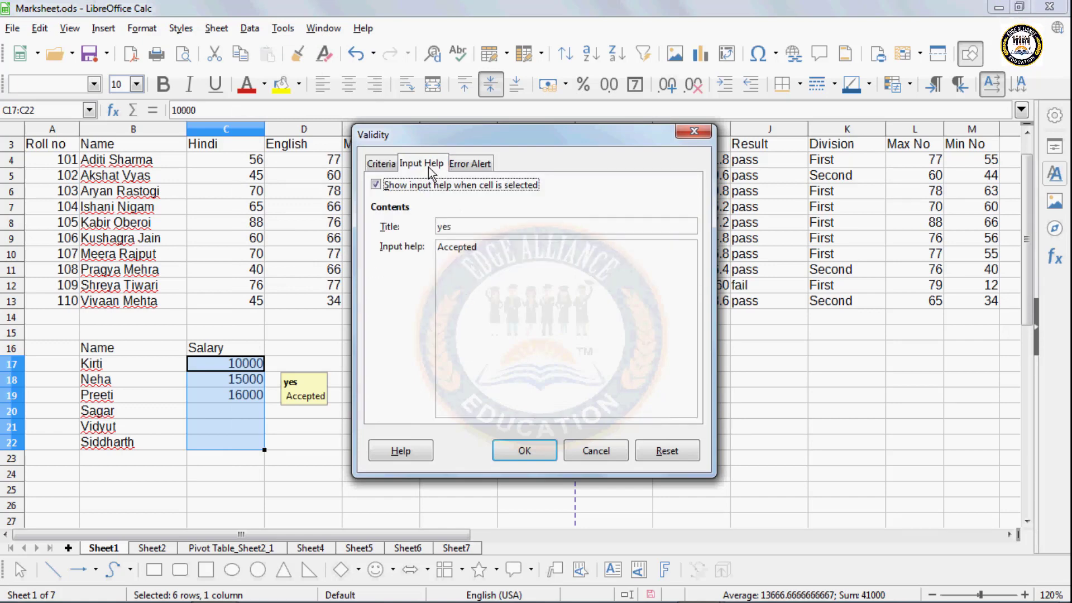
pyautogui.click(470, 163)
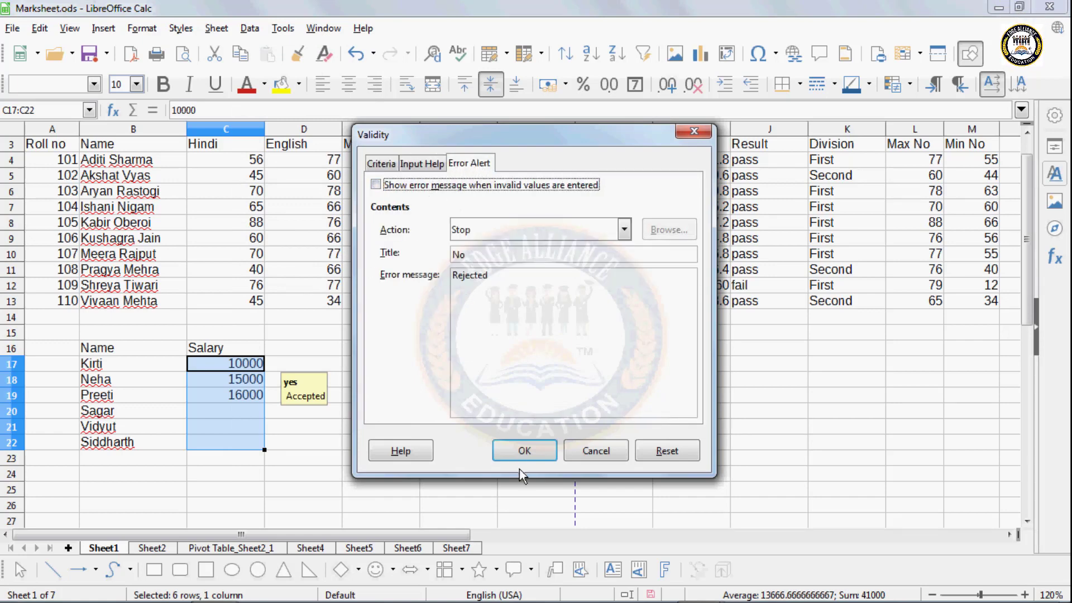
pyautogui.click(524, 451)
pyautogui.moveTo(230, 369); pyautogui.dragTo(234, 447)
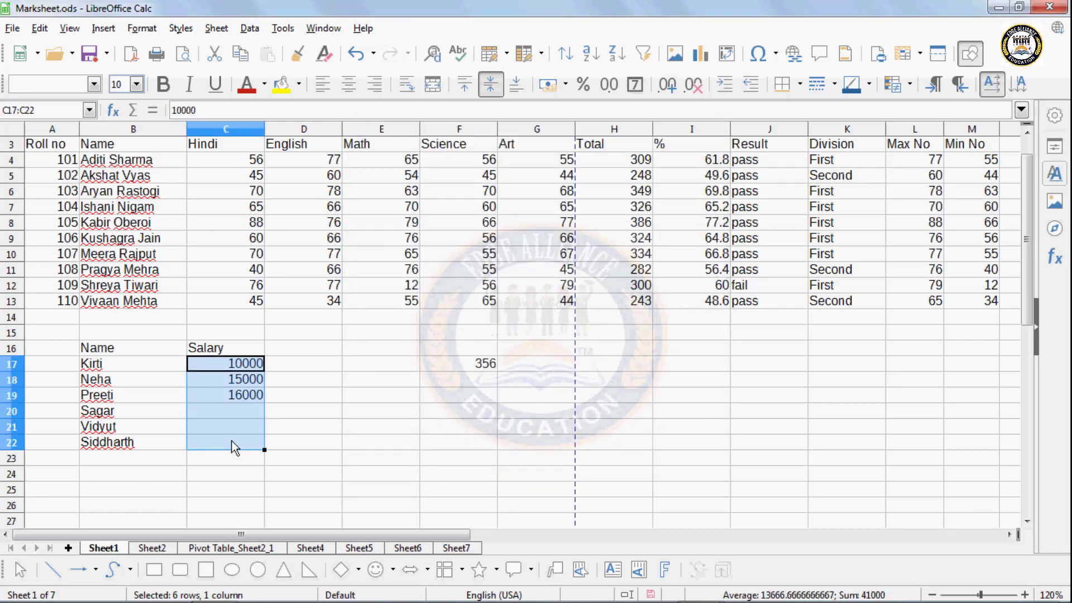
# - Enter salaries 10000, 12000 and 5000 into C17:C19
pyautogui.click(238, 364)
pyautogui.write('10')
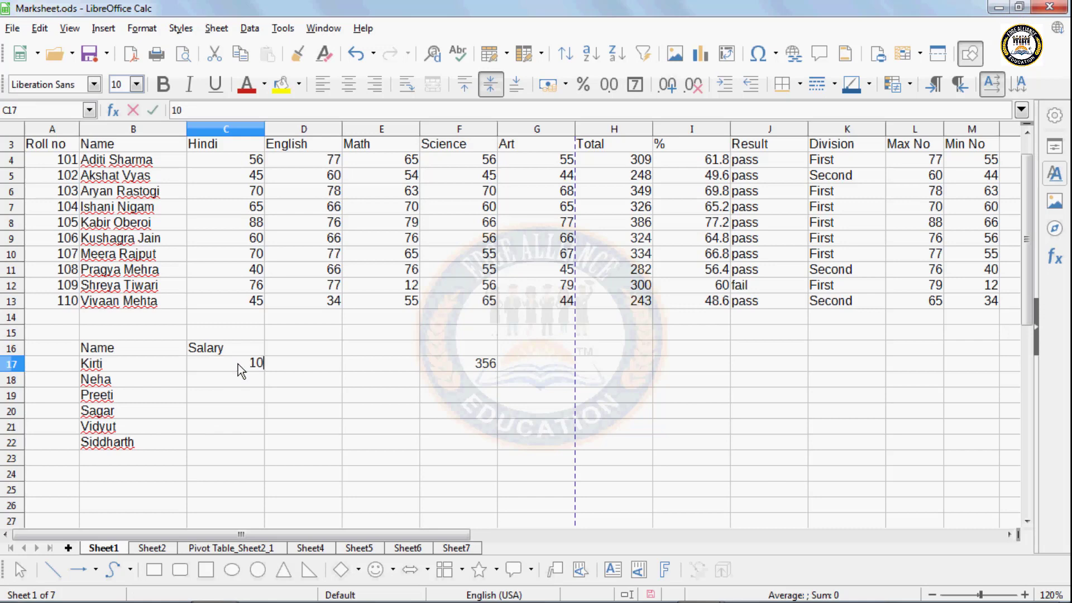
pyautogui.write('000')
pyautogui.press('Return')
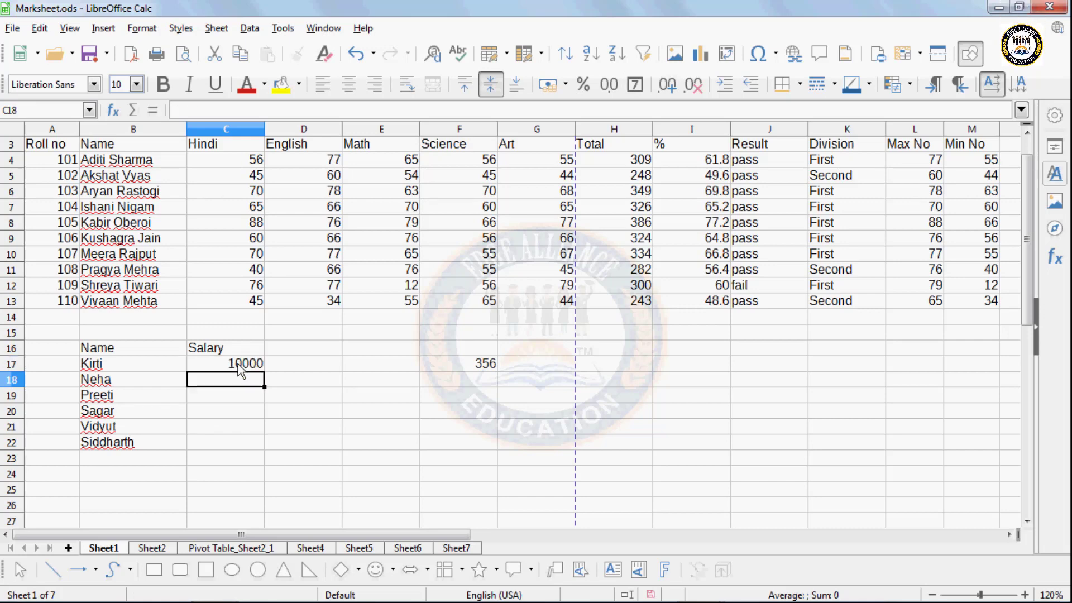
pyautogui.write('2000')
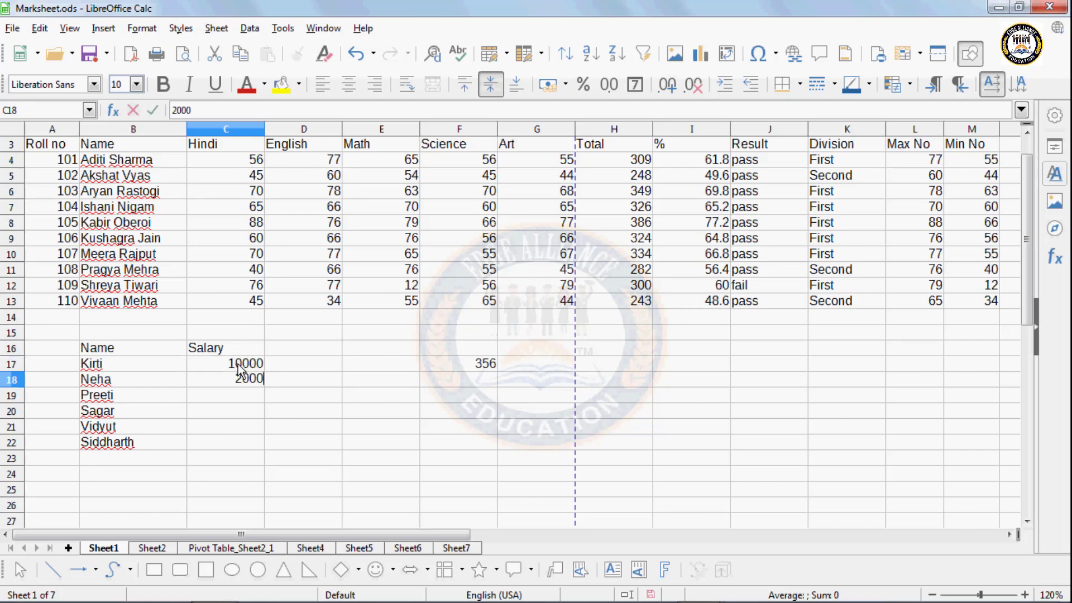
pyautogui.press('BackSpace')
pyautogui.write('12000')
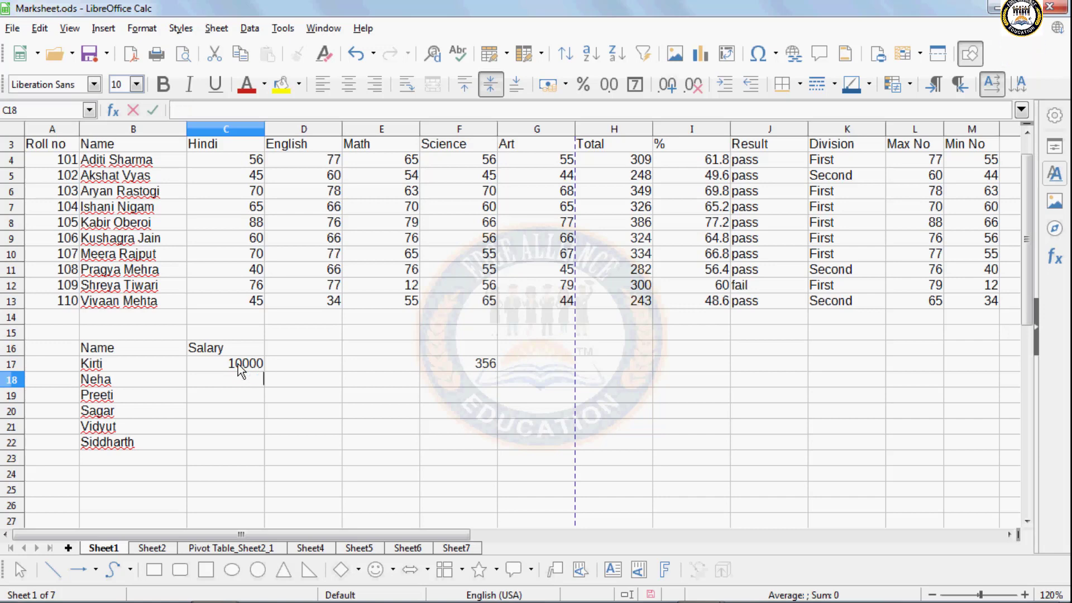
pyautogui.press('Return')
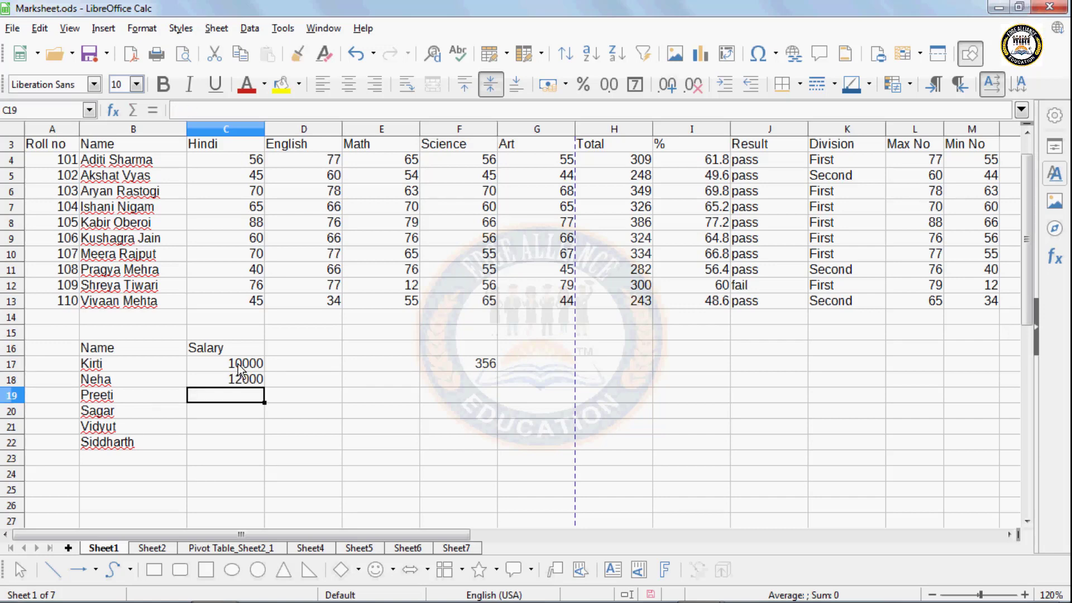
pyautogui.write('5000')
pyautogui.press('Return')
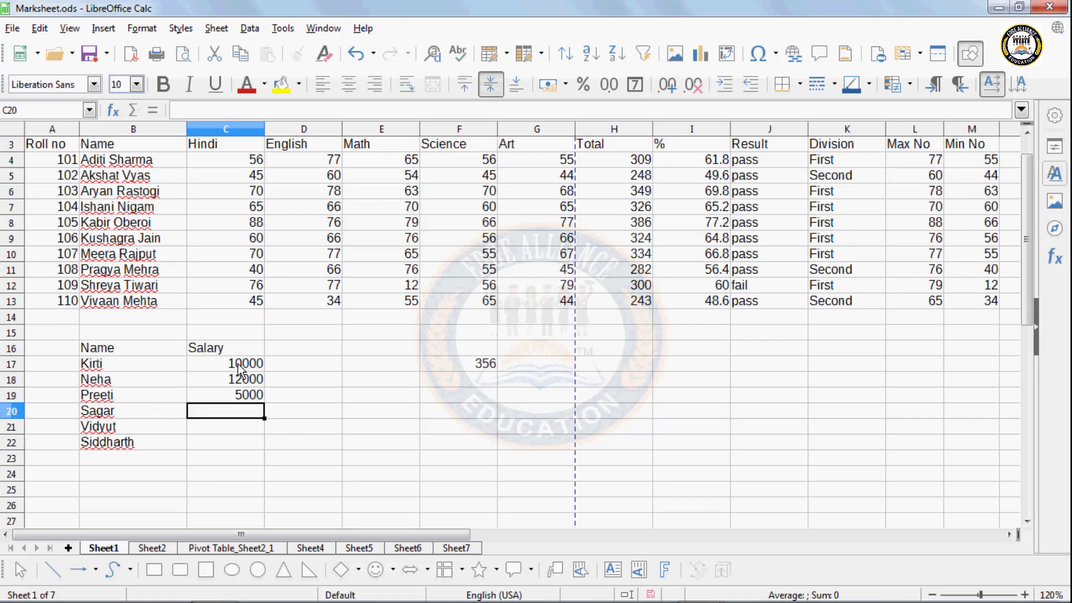
# - Enter 7000, 10000 and 4500 into C20:C22 and select C17:C22
pyautogui.write('7000')
pyautogui.press('Return')
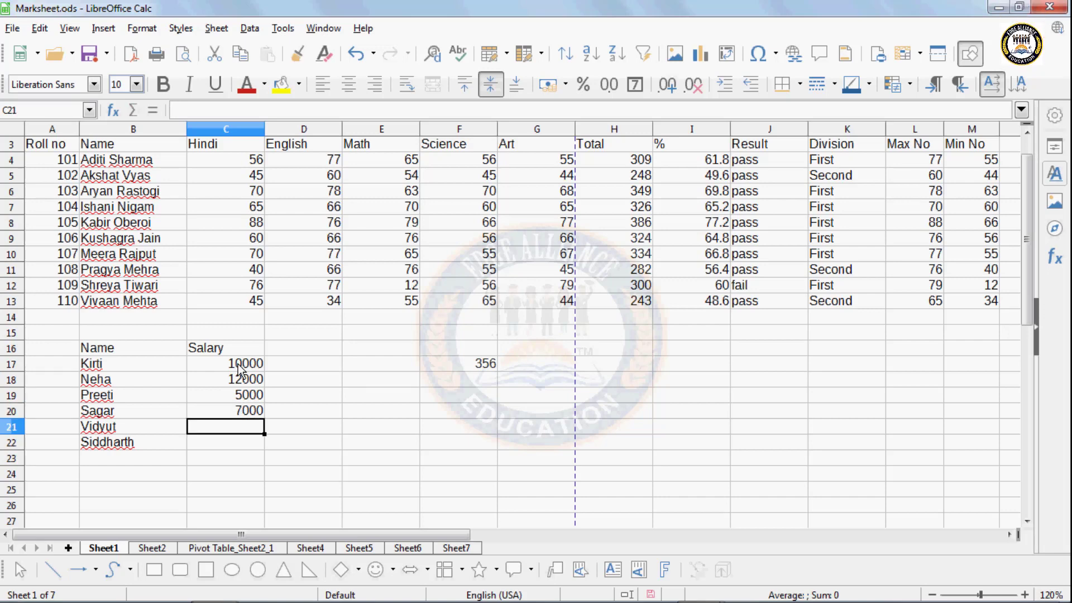
pyautogui.write('10000')
pyautogui.press('Return')
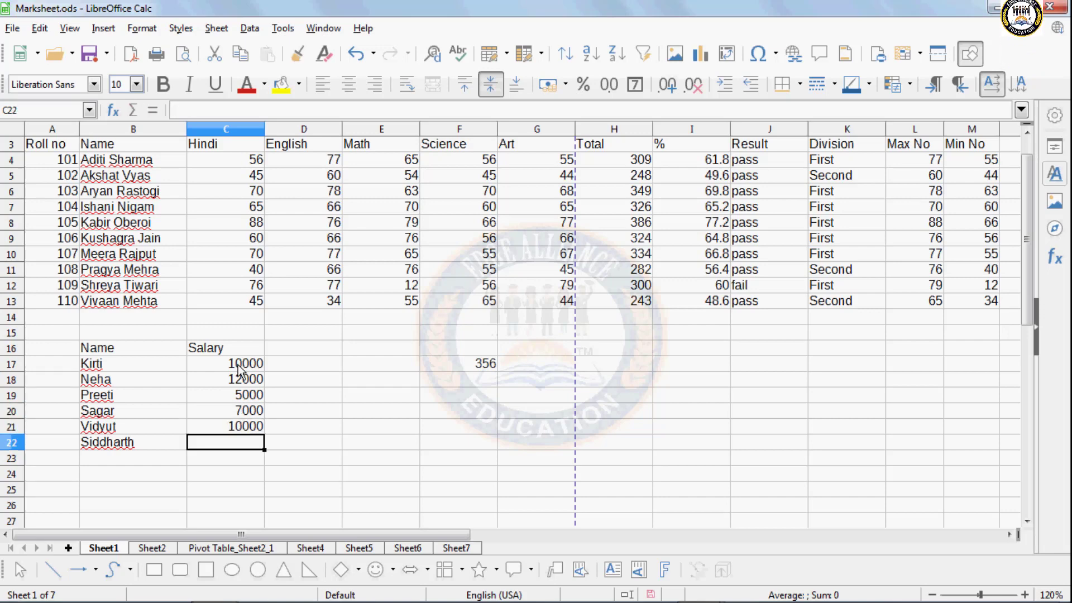
pyautogui.write('4500')
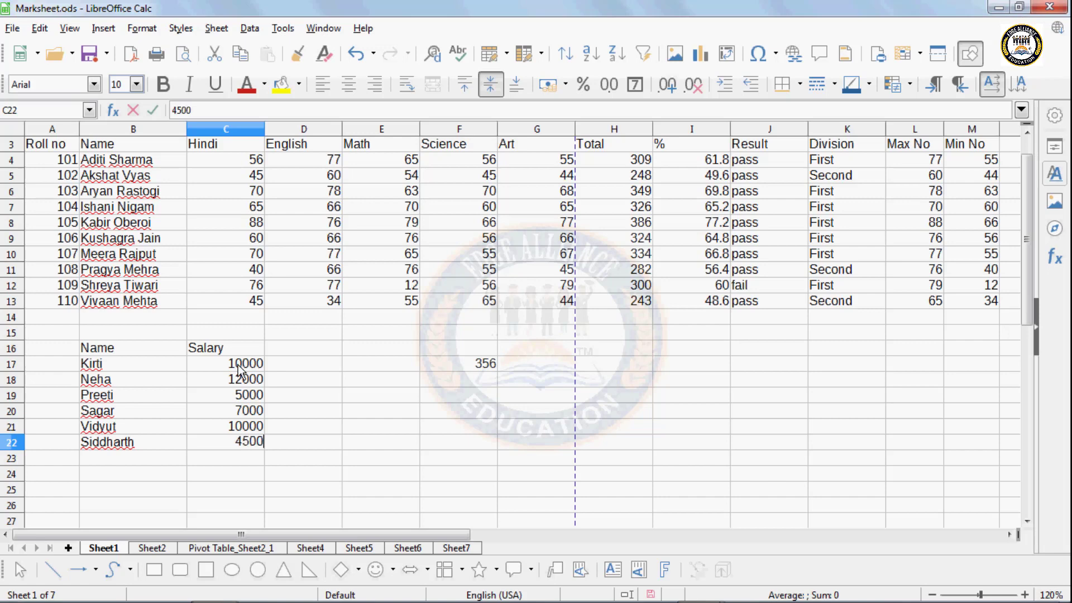
pyautogui.write('0')
pyautogui.press('BackSpace')
pyautogui.moveTo(238, 364); pyautogui.dragTo(234, 436)
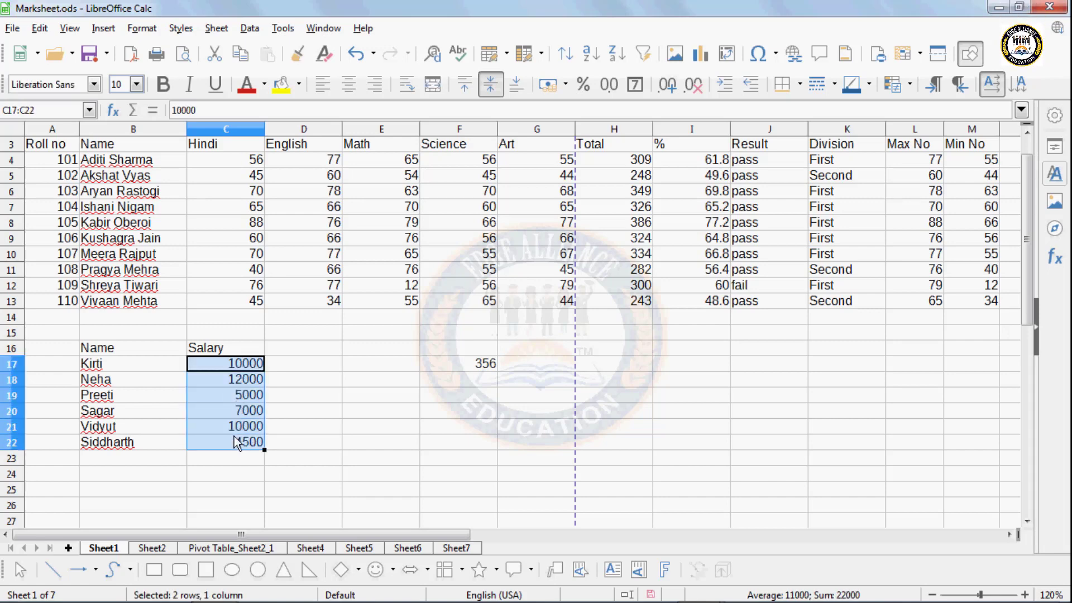
# - Create scenario 'Jan' with comment 'Salary', a Brick border and Copy back turned off
pyautogui.click(250, 28)
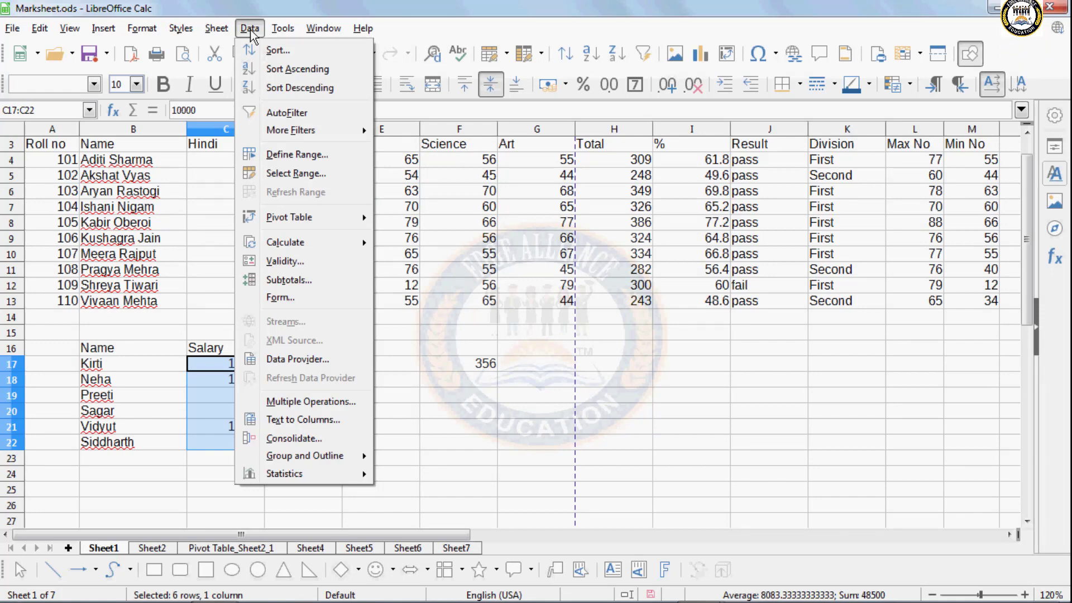
pyautogui.moveTo(283, 27)
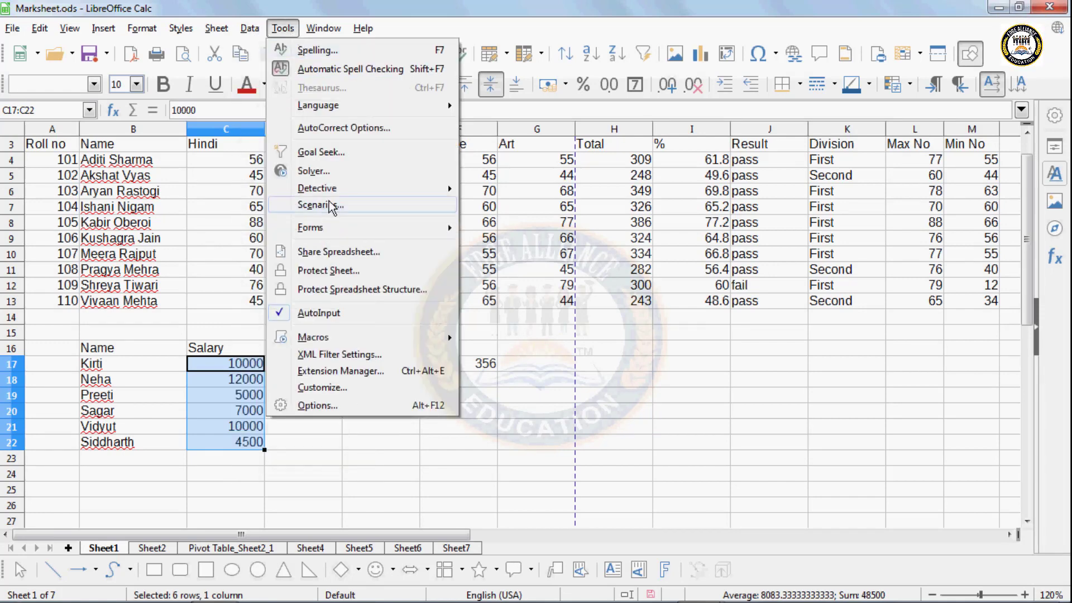
pyautogui.click(346, 204)
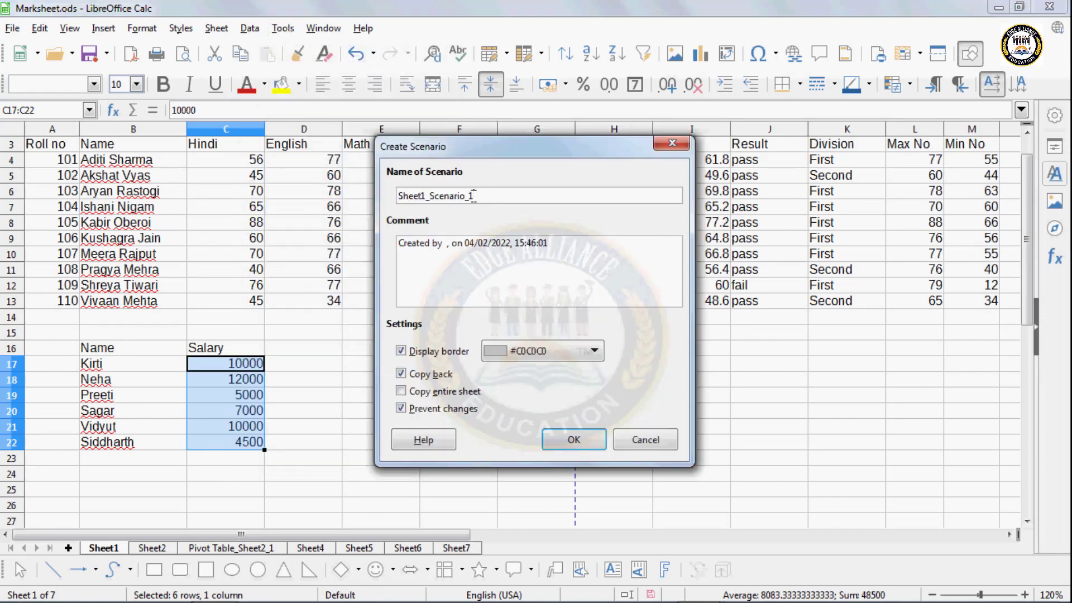
pyautogui.write('Jan')
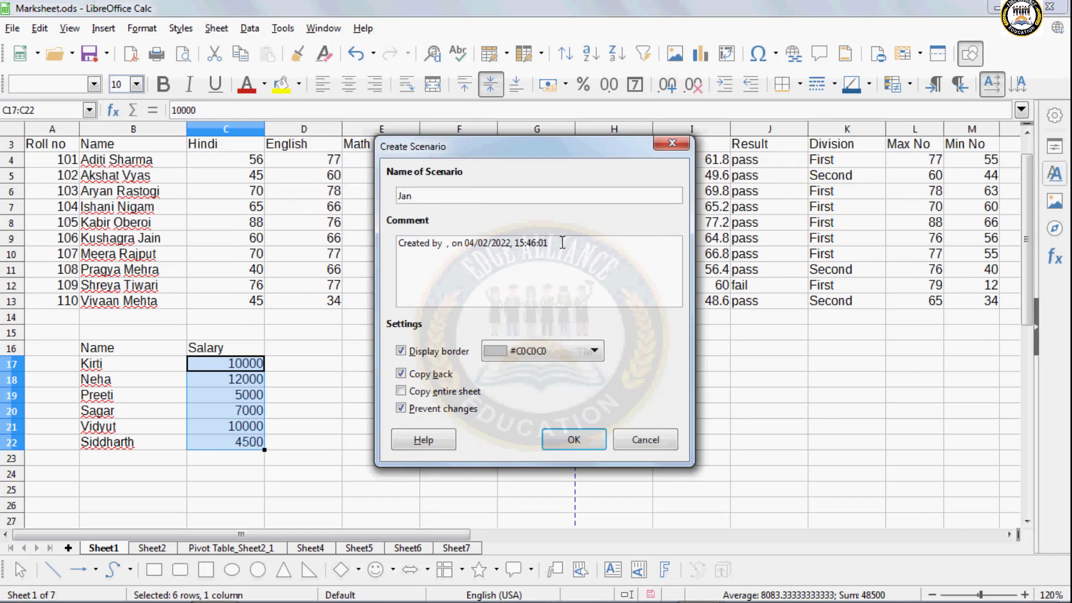
pyautogui.press('Tab')
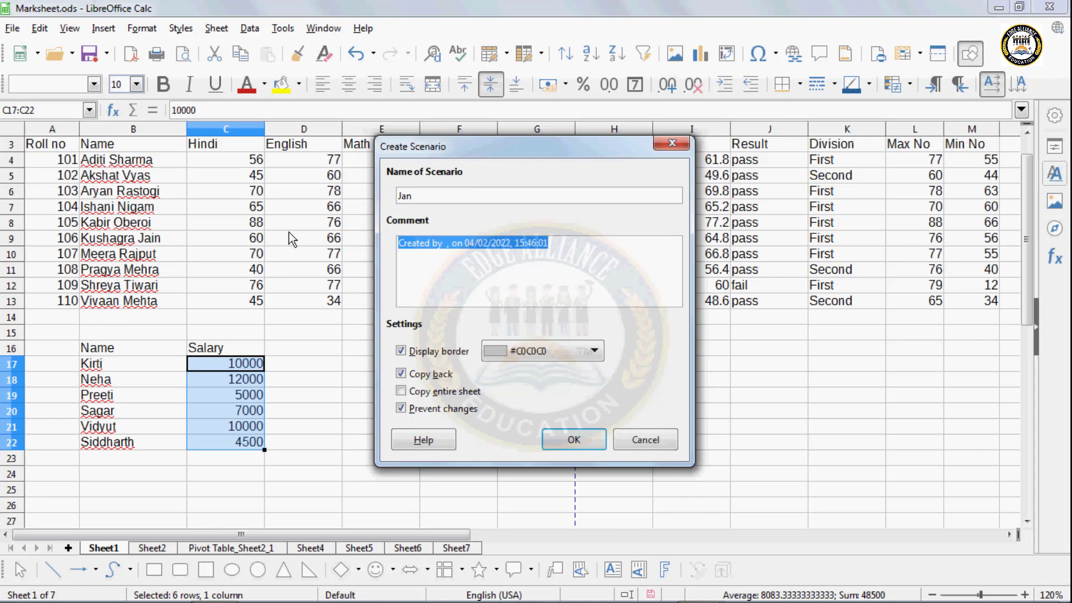
pyautogui.write('Salary')
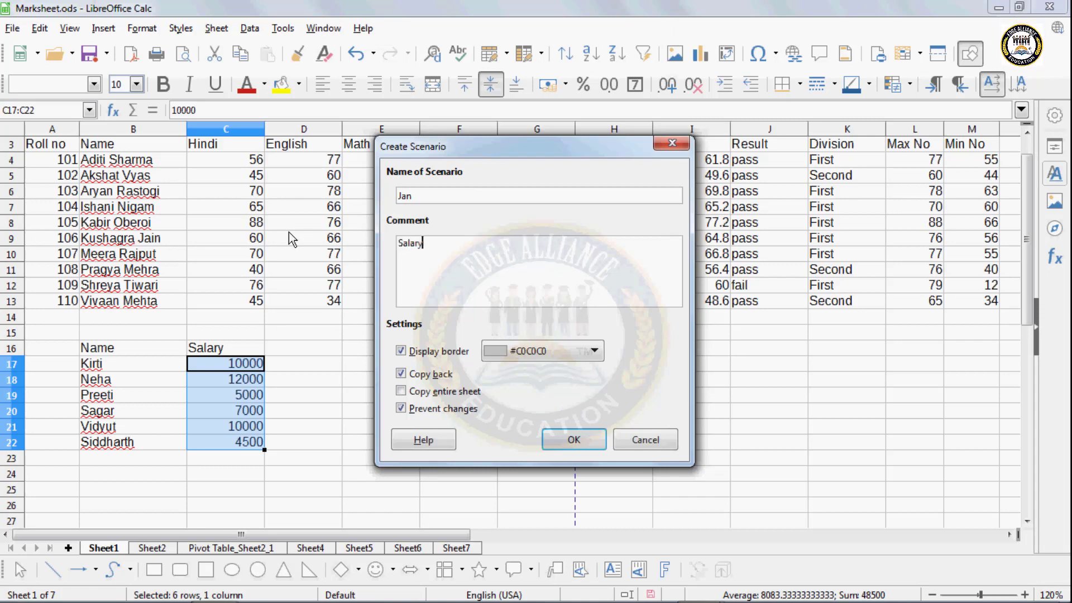
pyautogui.click(402, 373)
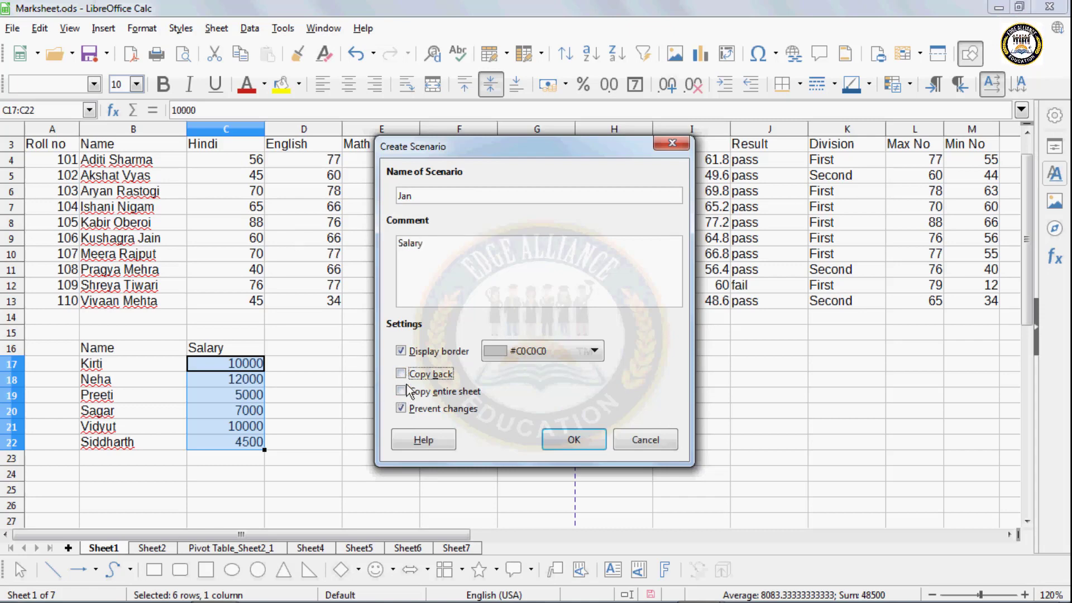
pyautogui.click(510, 350)
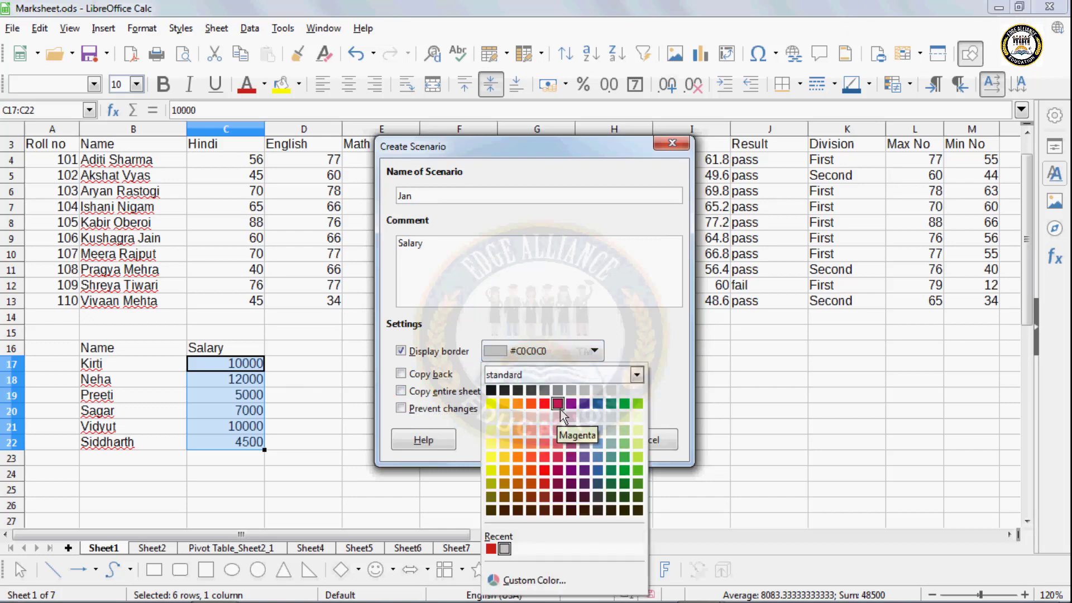
pyautogui.click(531, 403)
pyautogui.click(558, 443)
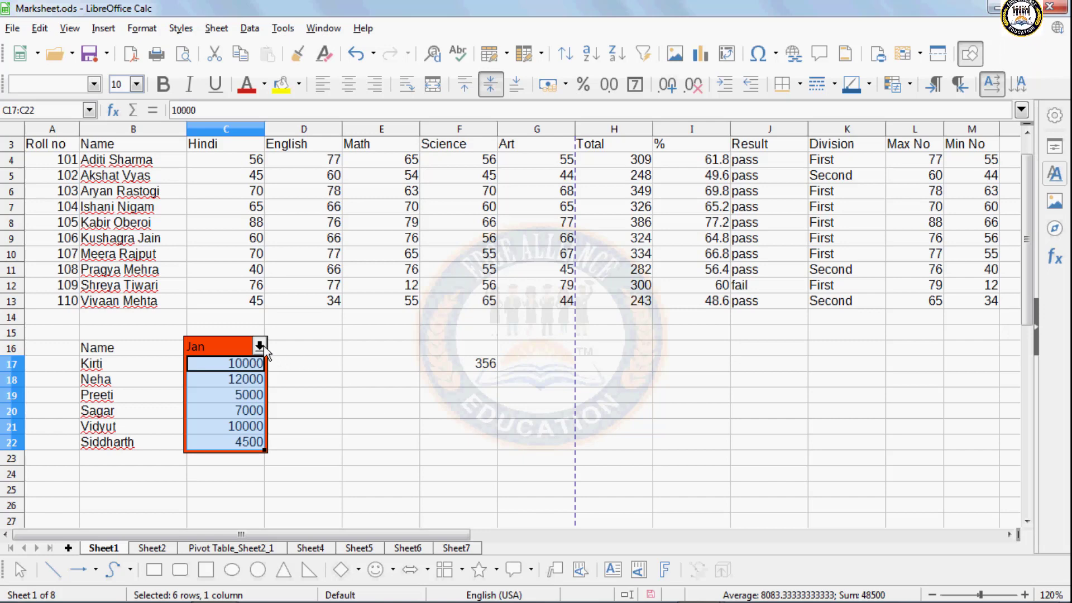
# - Change salaries C17:C20 to 10500, 12500, 6000 and 8000
pyautogui.click(254, 371)
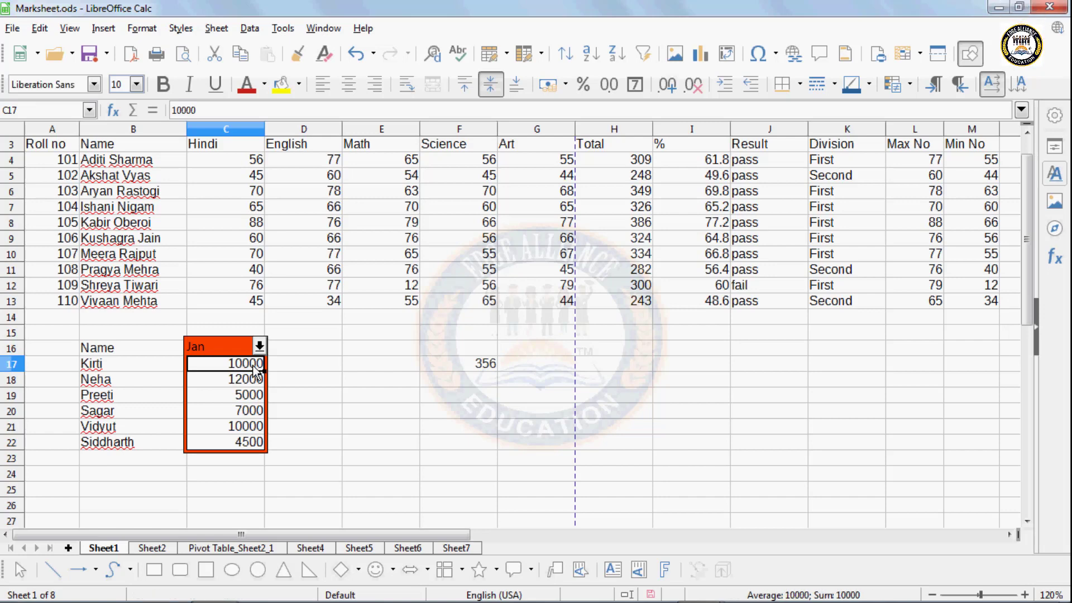
pyautogui.write('10500')
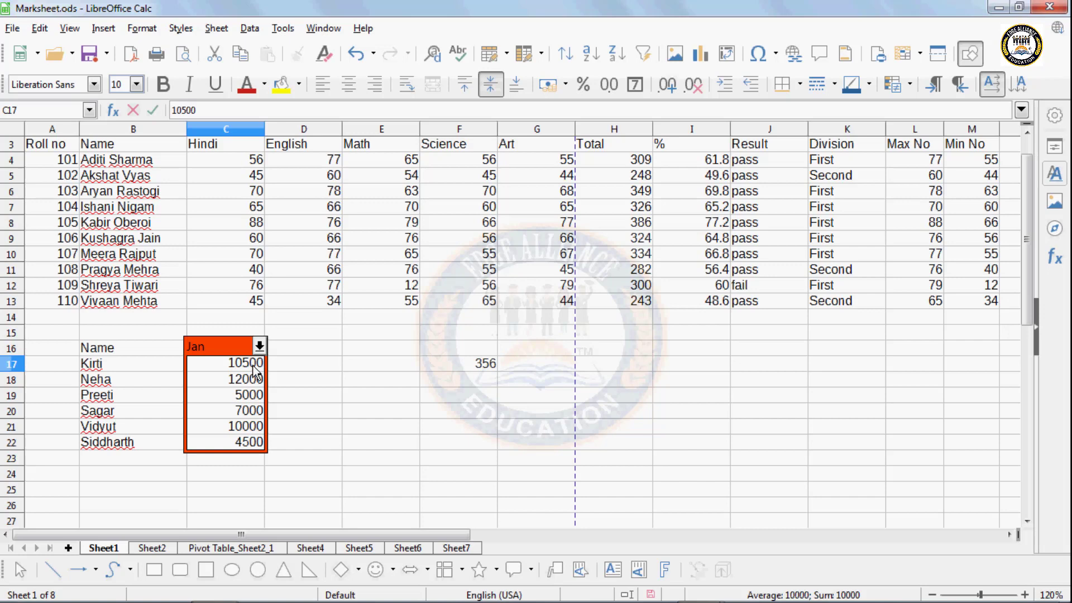
pyautogui.press('Return')
pyautogui.write('1250')
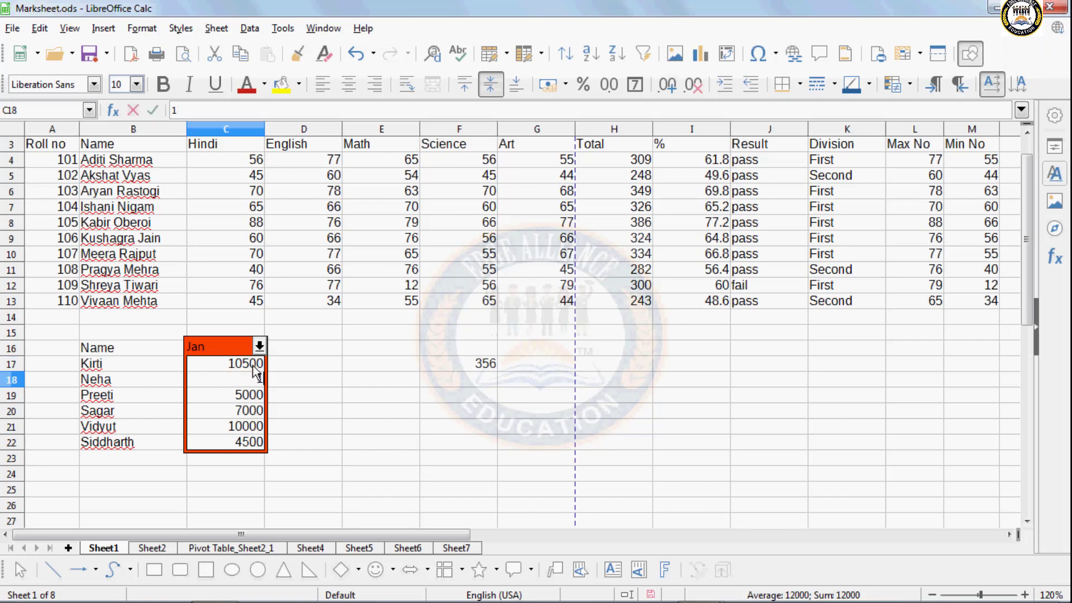
pyautogui.press('Return')
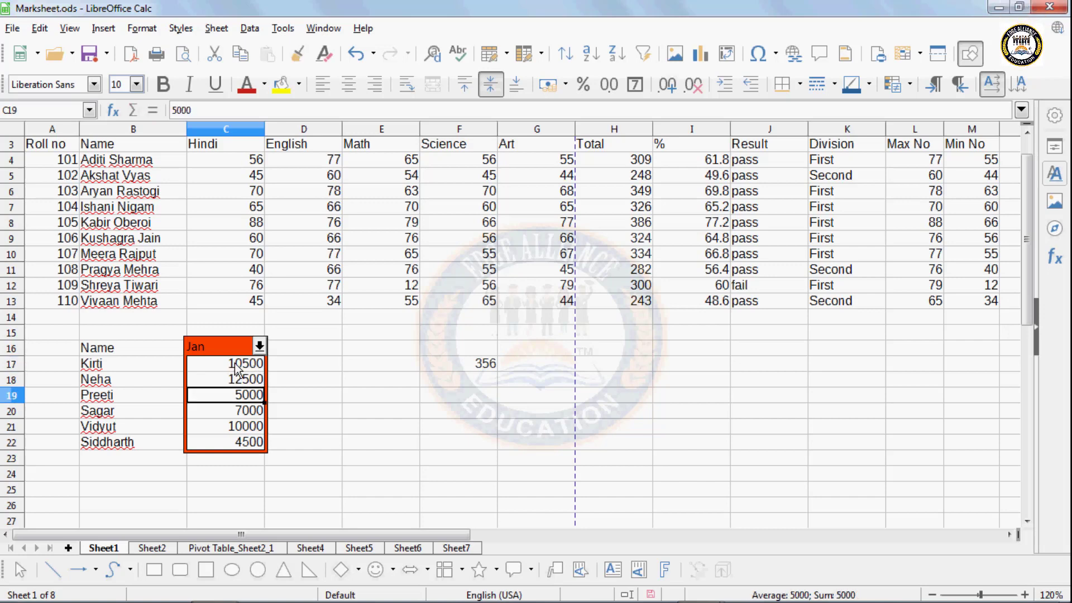
pyautogui.write('6000')
pyautogui.press('Return')
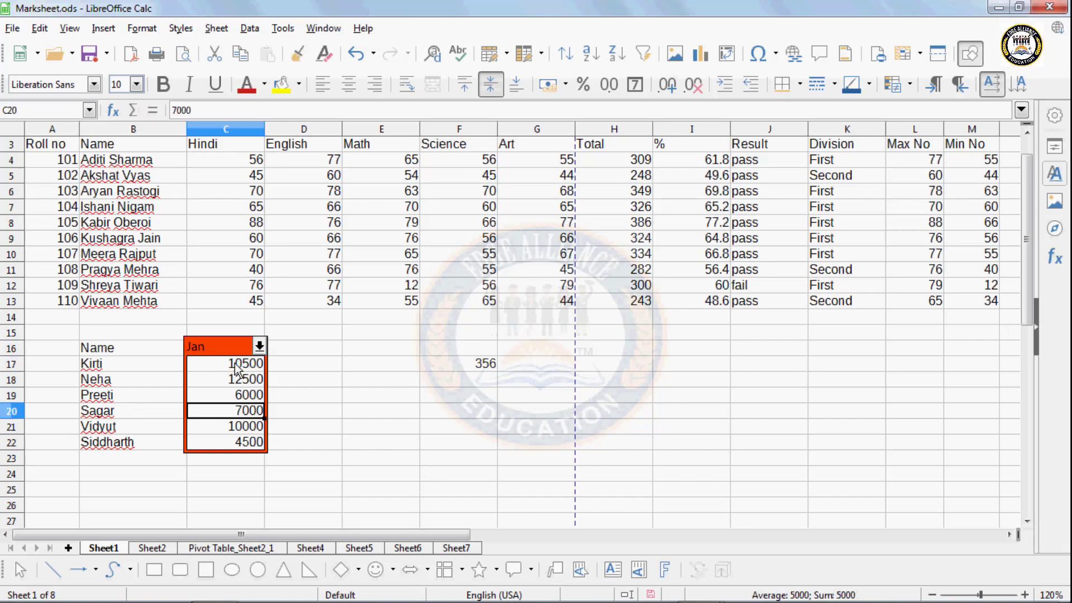
pyautogui.write('8000')
pyautogui.press('Return')
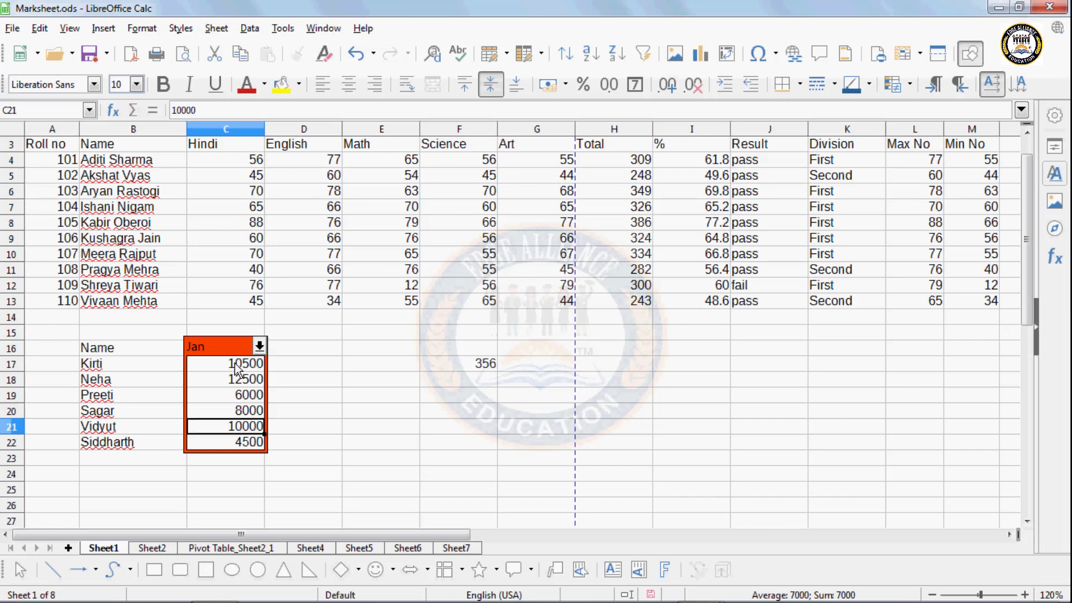
# - Set C21 to 10800 and C22 to 6500, then select C17:C22
pyautogui.write('1')
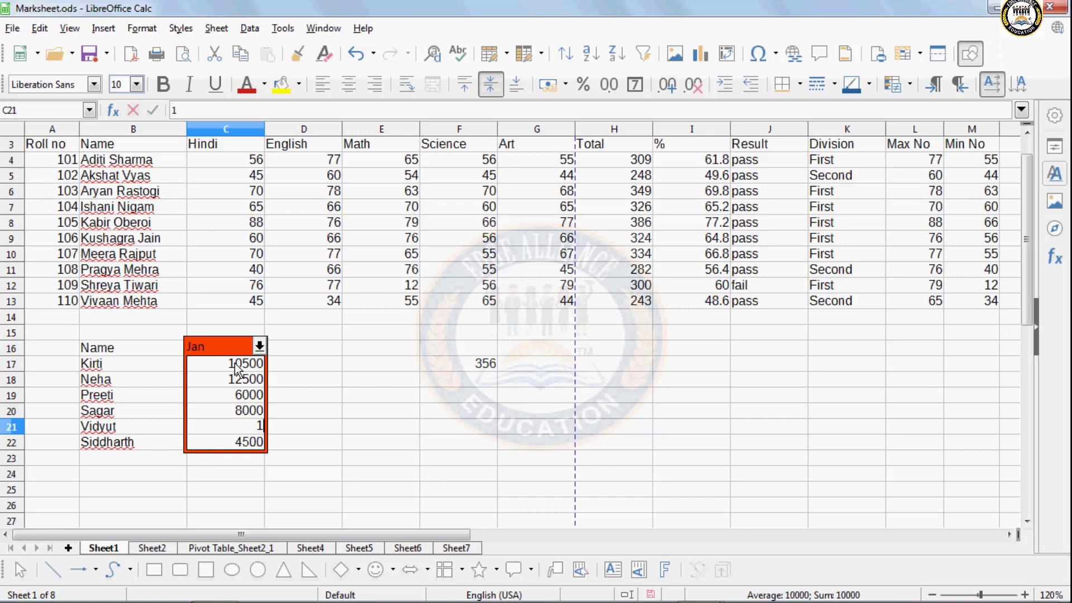
pyautogui.write('0800')
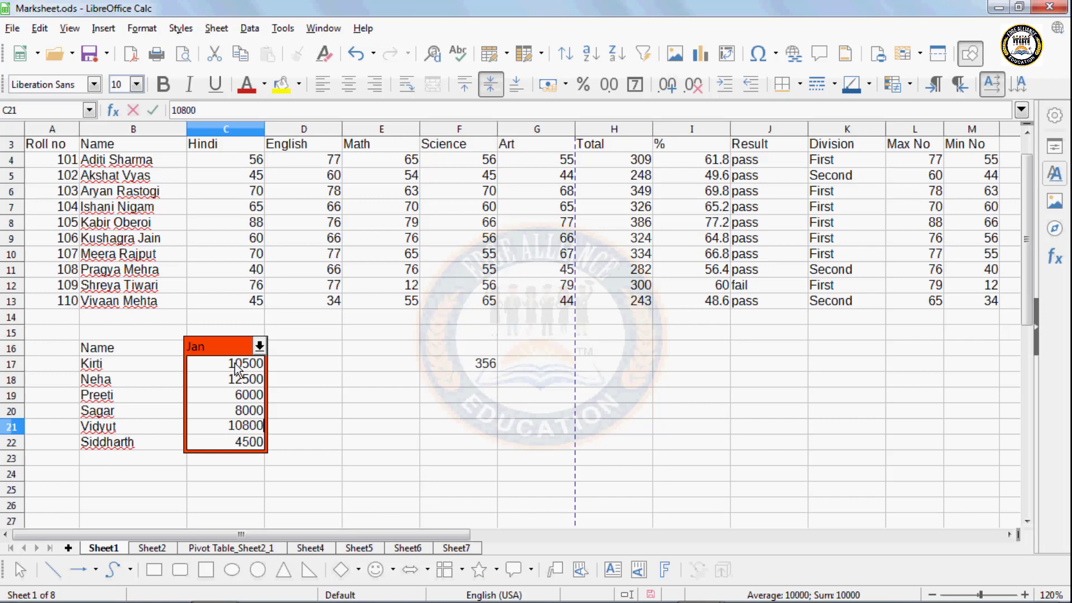
pyautogui.press('Return')
pyautogui.write('6')
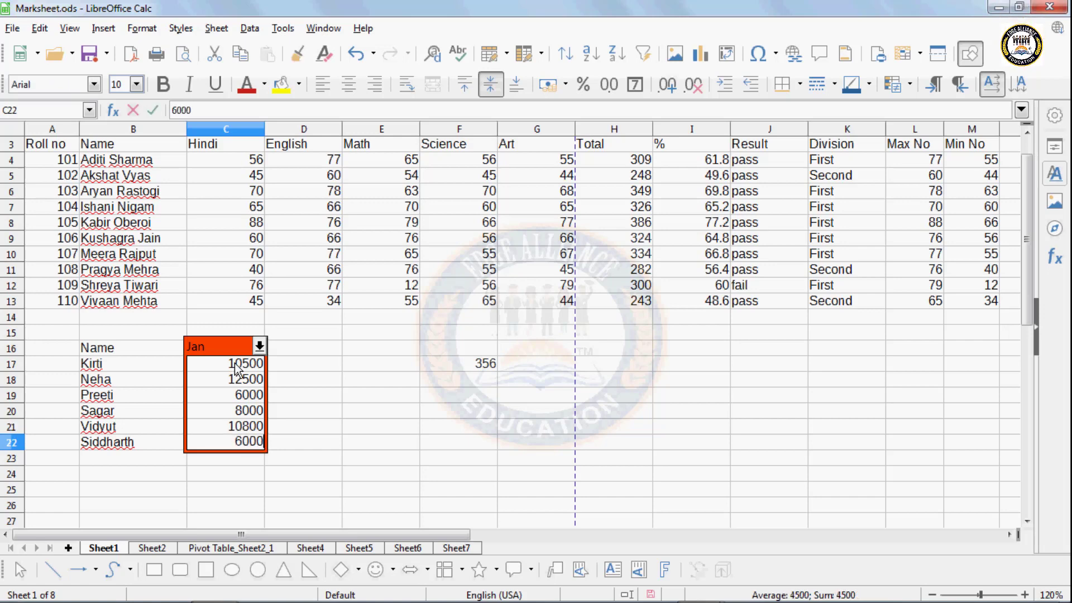
pyautogui.write('000')
pyautogui.press('BackSpace')
pyautogui.press('BackSpace')
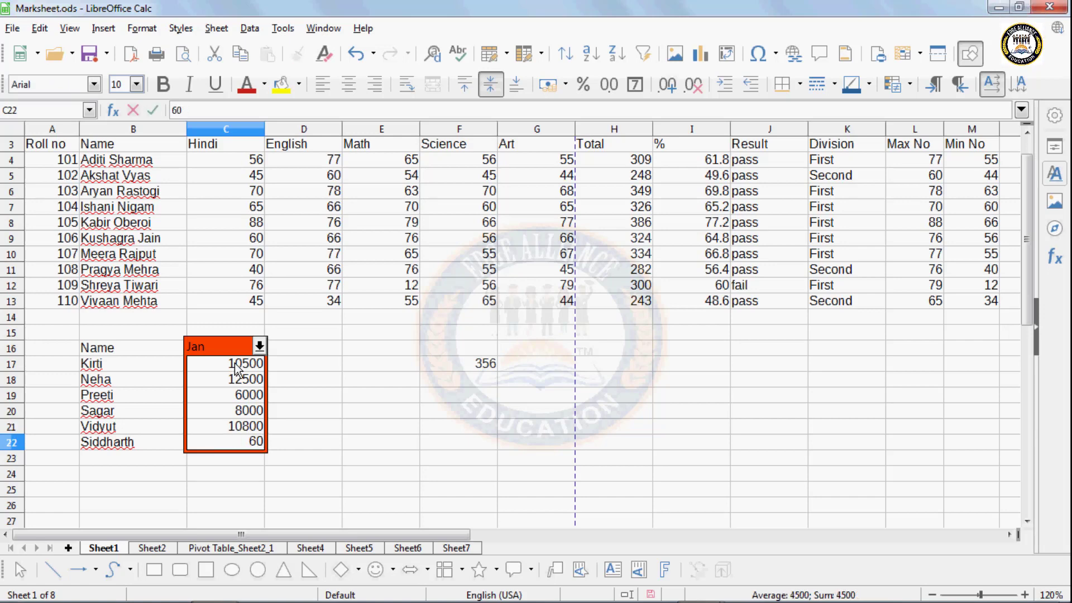
pyautogui.write('50')
pyautogui.press('BackSpace')
pyautogui.press('BackSpace')
pyautogui.press('BackSpace')
pyautogui.press('BackSpace')
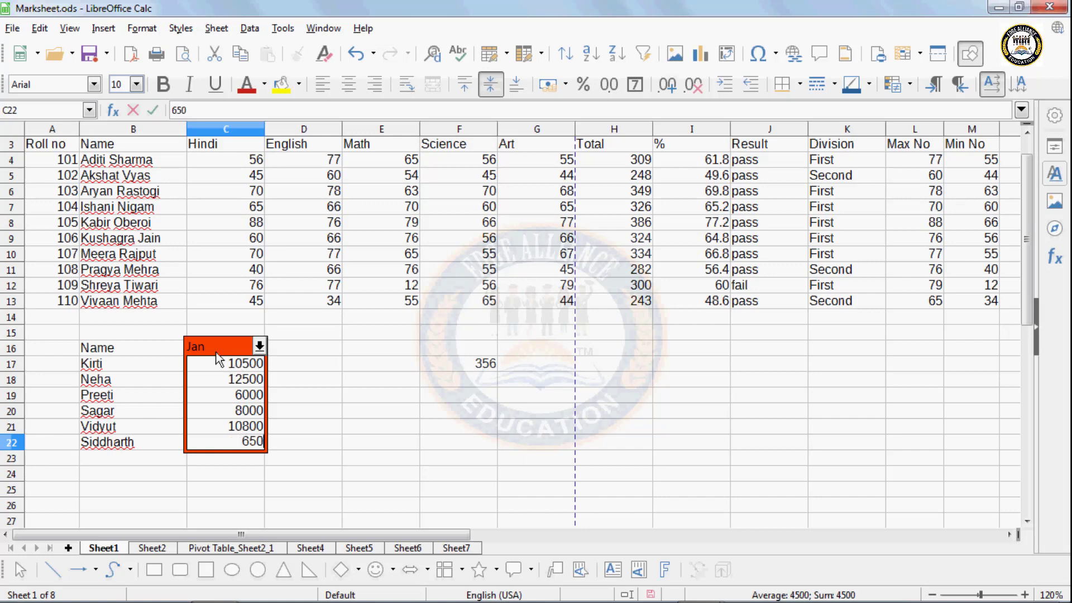
pyautogui.click(232, 382)
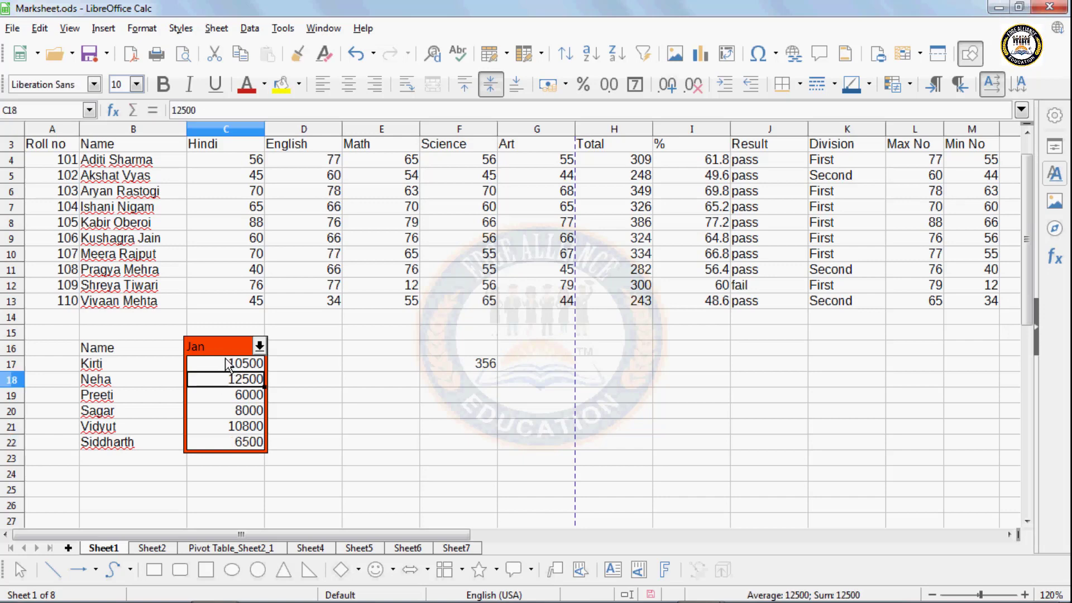
pyautogui.moveTo(228, 366); pyautogui.dragTo(232, 443)
# - Create scenario 'Feb' with comment 'Salary', a Gold border, Prevent changes and Copy back off
pyautogui.click(250, 28)
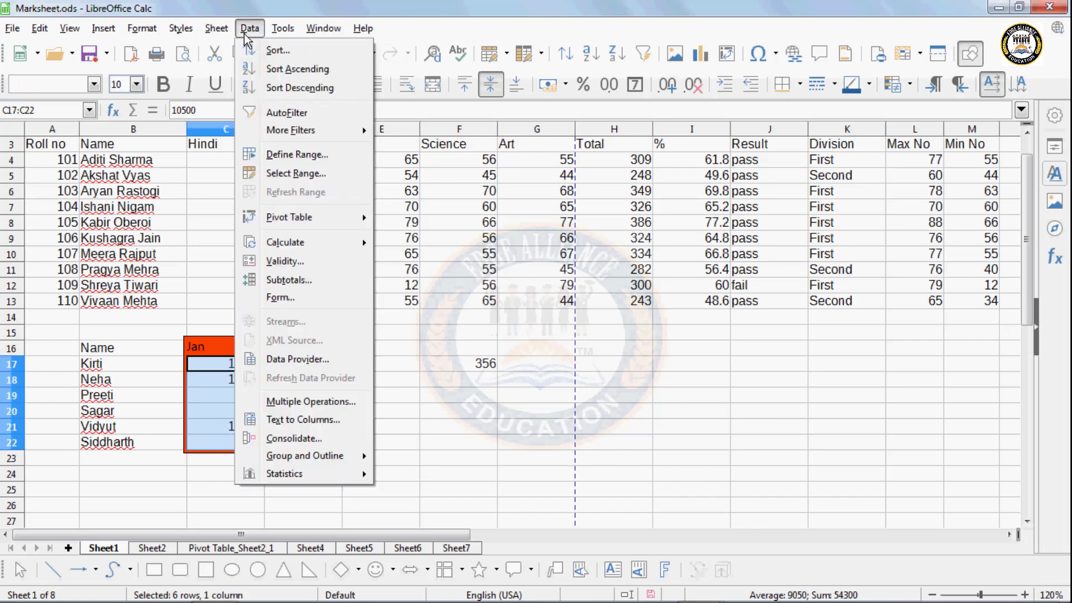
pyautogui.moveTo(283, 27)
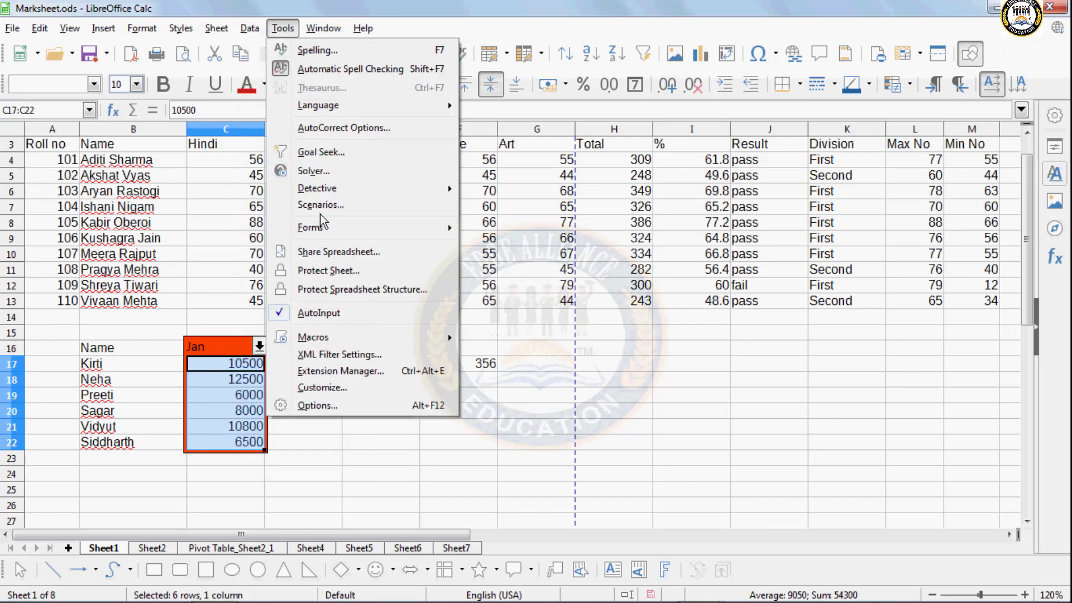
pyautogui.click(320, 211)
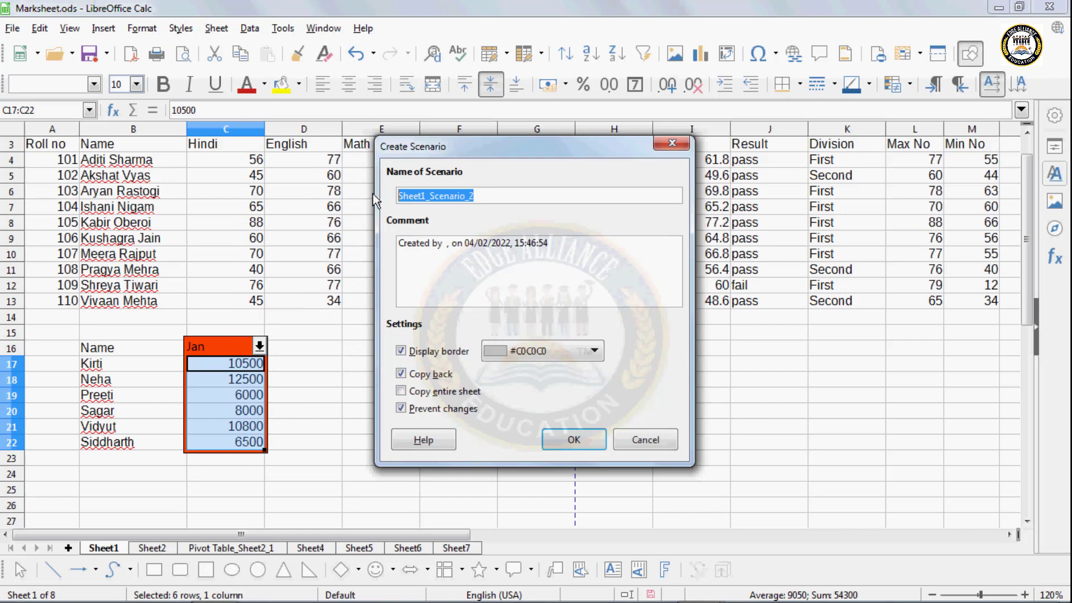
pyautogui.write('Feb')
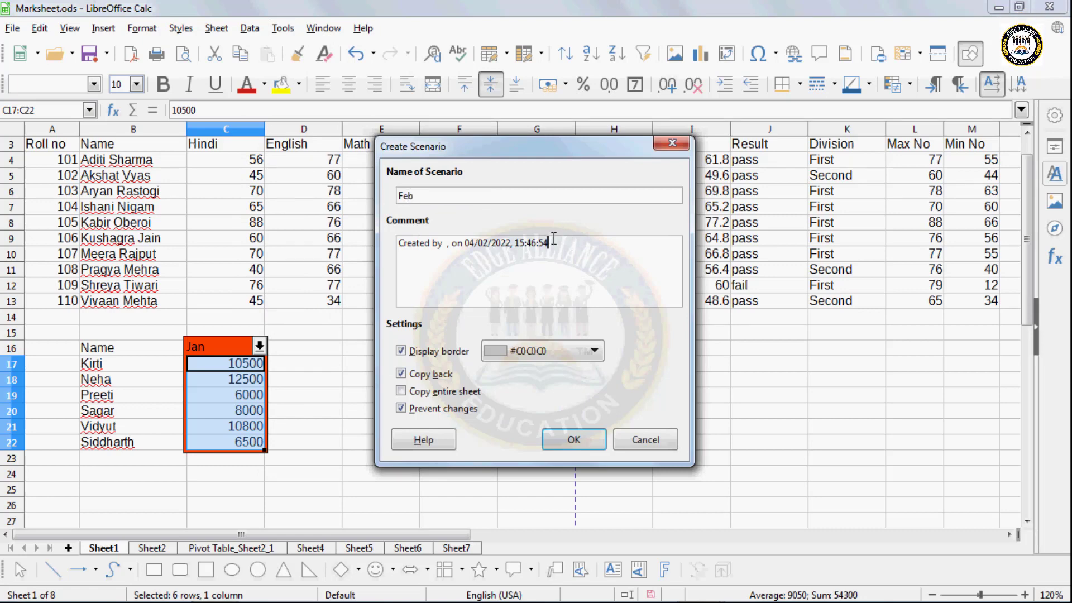
pyautogui.moveTo(553, 239); pyautogui.dragTo(340, 235)
pyautogui.write('Salary')
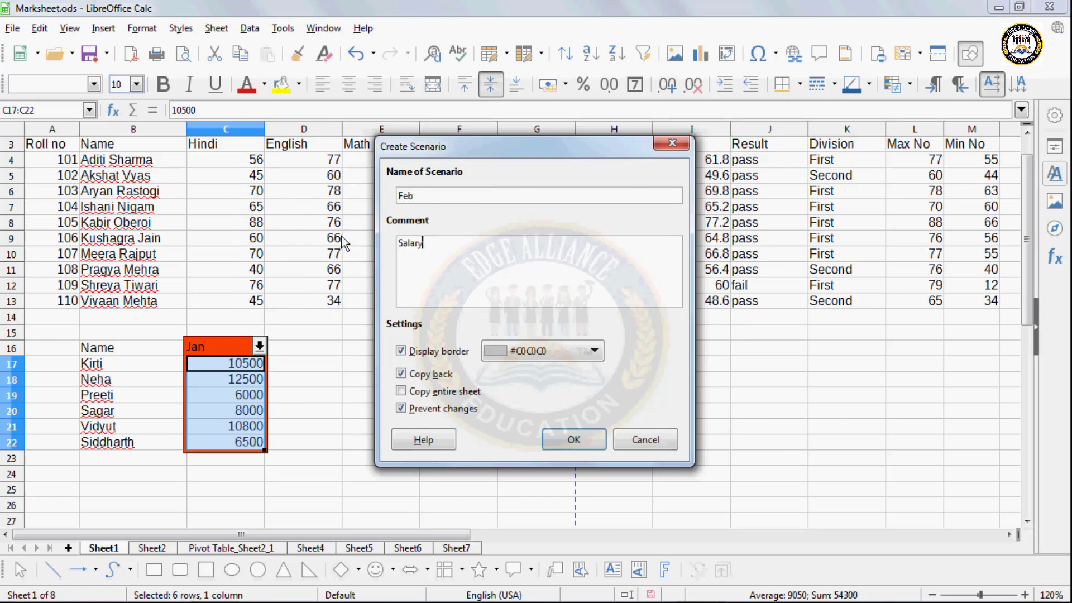
pyautogui.click(401, 409)
pyautogui.click(419, 373)
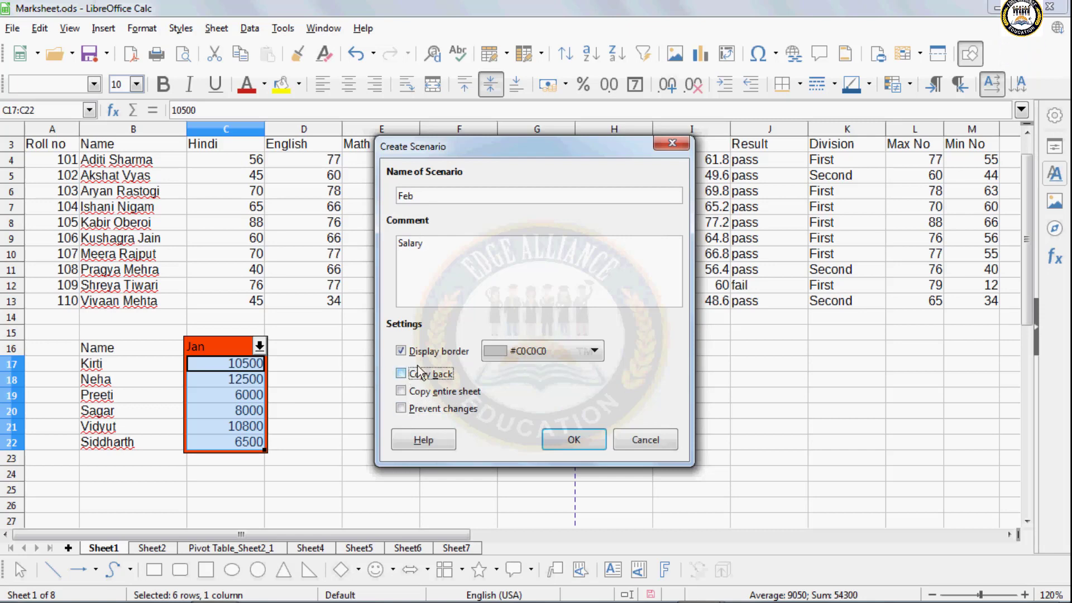
pyautogui.click(515, 354)
pyautogui.click(508, 402)
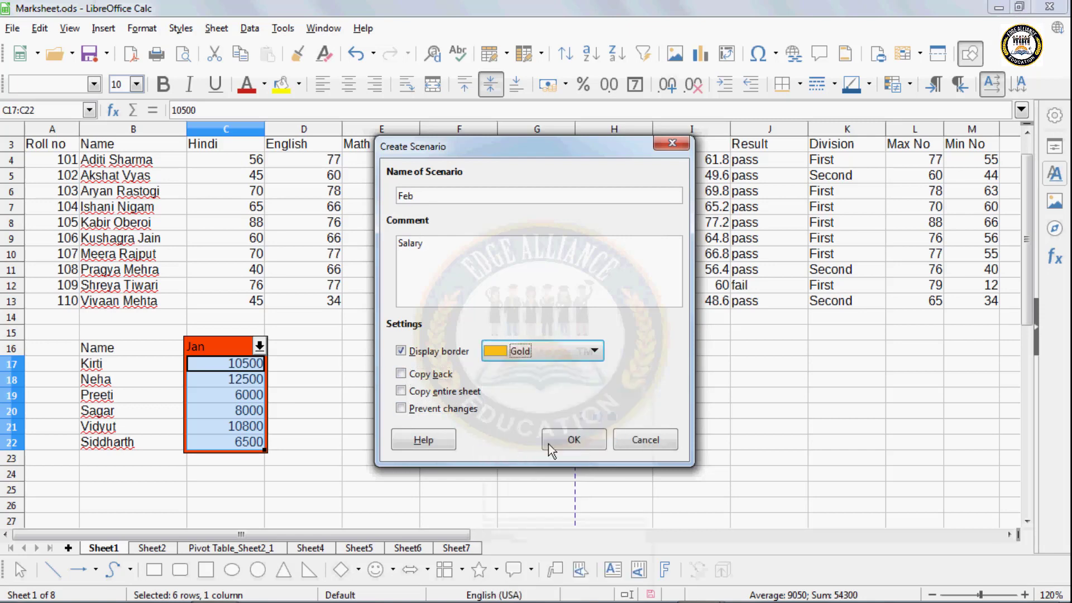
pyautogui.click(551, 444)
# - Switch the salary range back to the Jan scenario
pyautogui.click(326, 425)
pyautogui.click(259, 346)
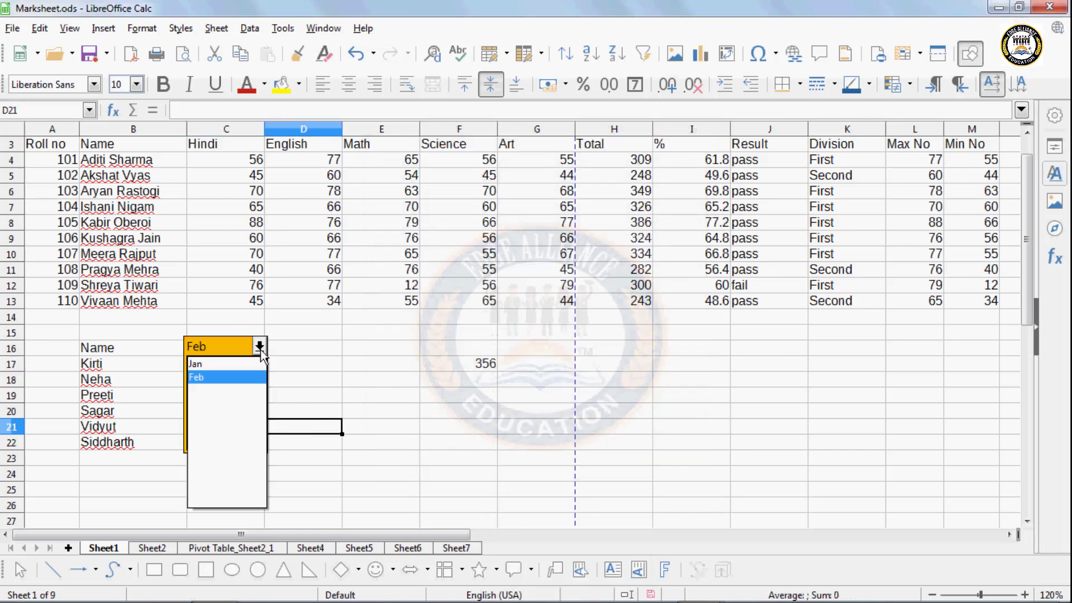
pyautogui.click(239, 364)
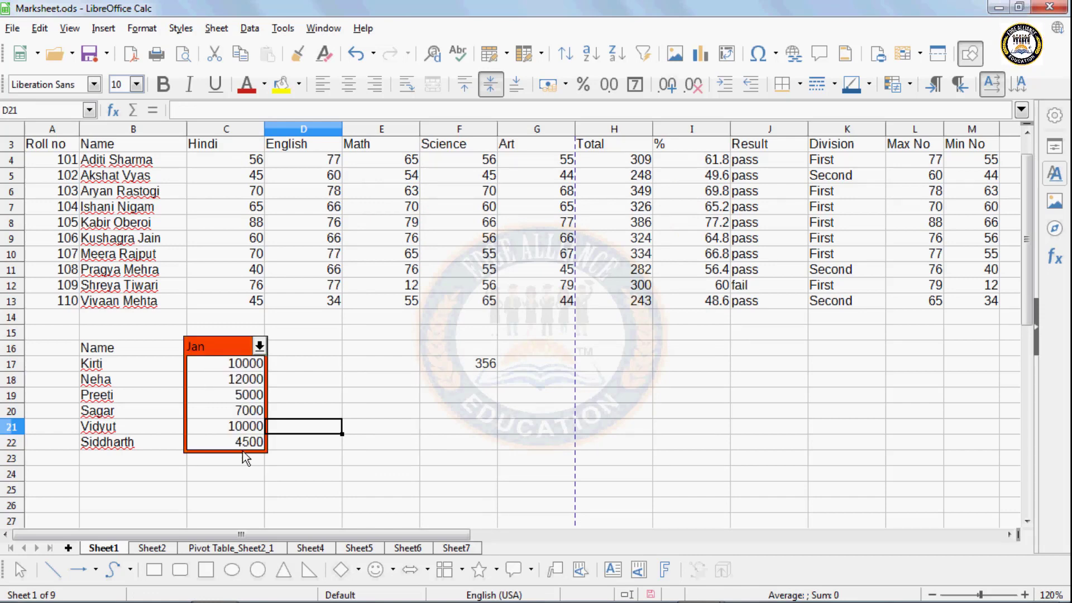
# - Pick Feb from the scenario dropdown so the salaries read 10500 through 6500
pyautogui.click(260, 347)
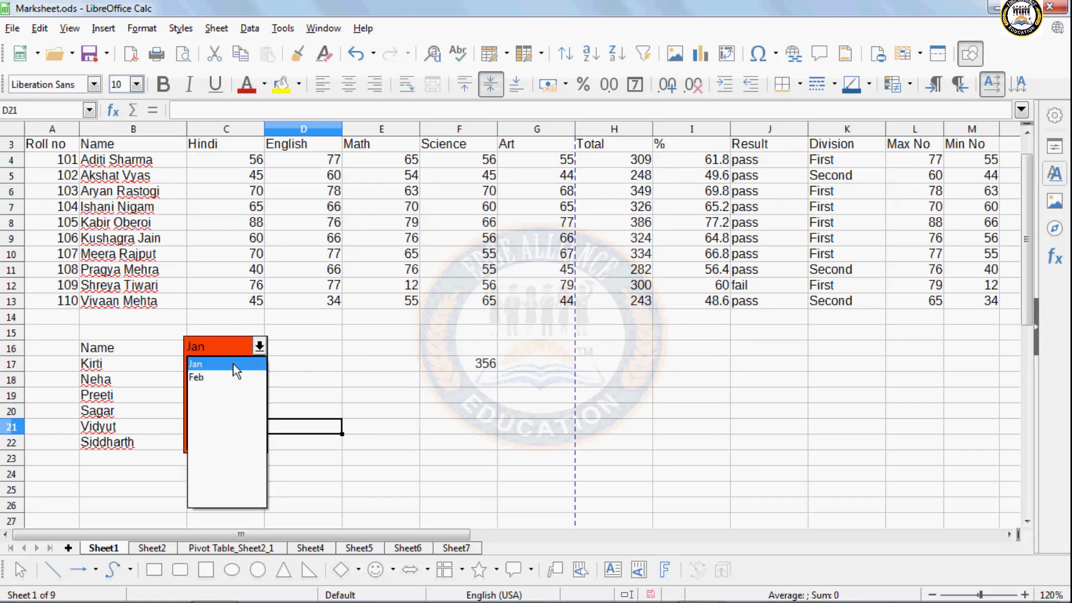
pyautogui.click(217, 379)
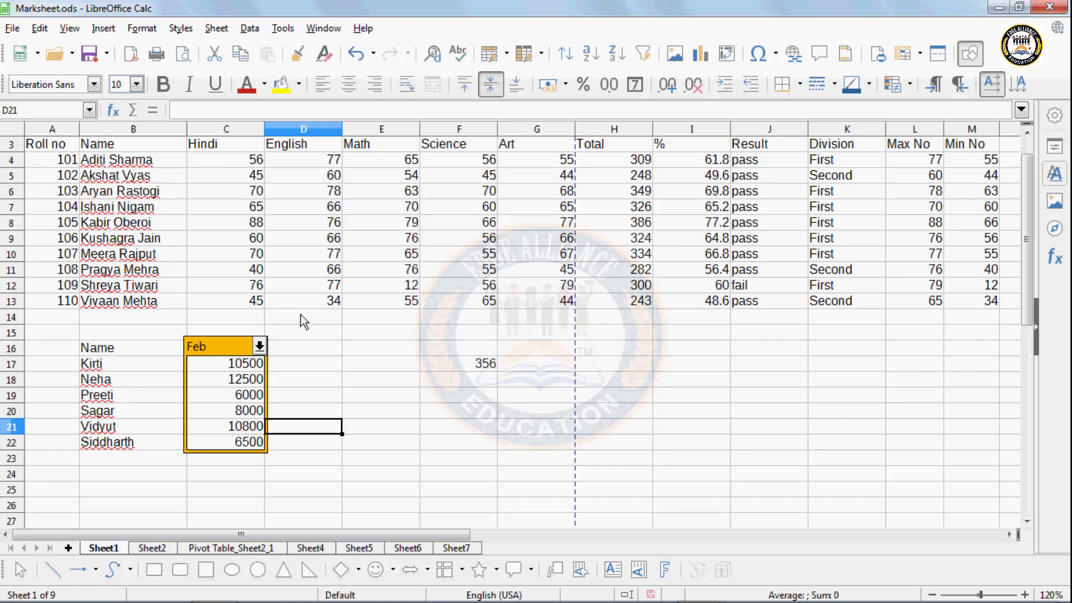
pyautogui.click(284, 28)
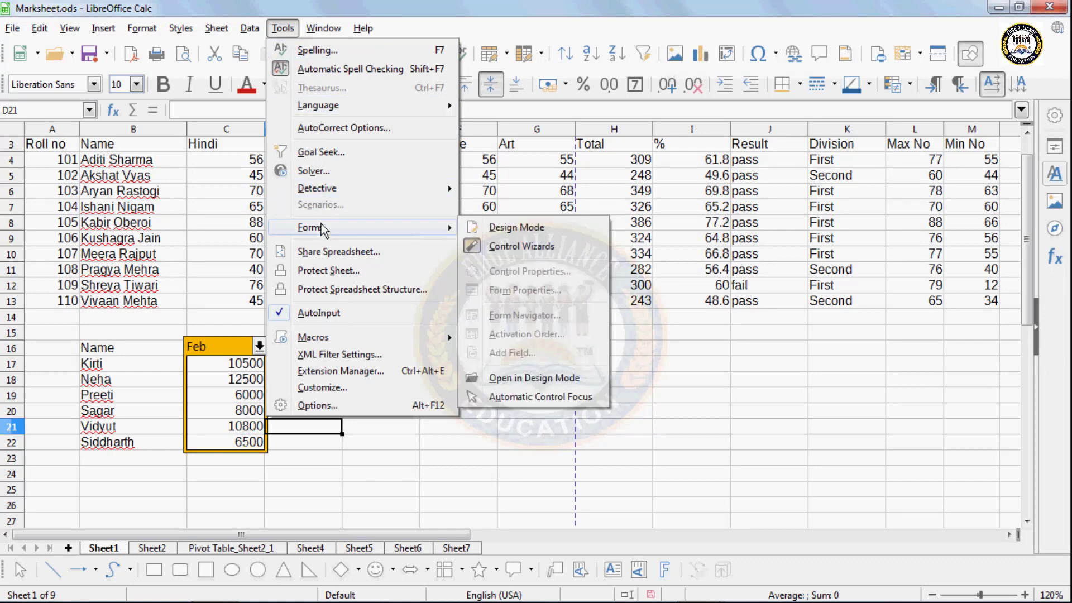
# - Enable Share this spreadsheet with other users and save Marksheet.ods as shared
pyautogui.click(321, 258)
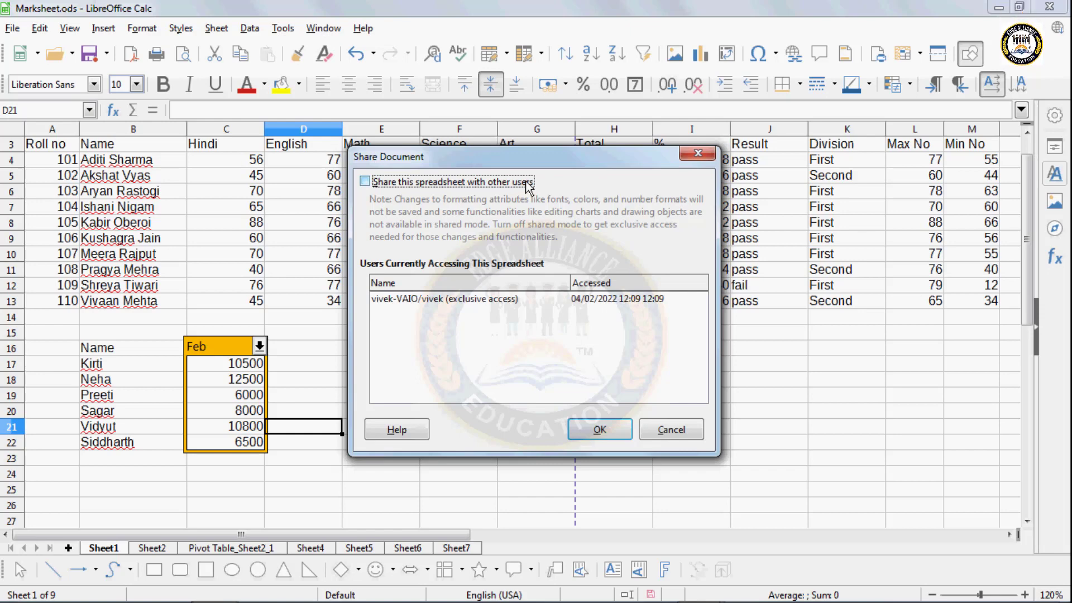
pyautogui.click(365, 181)
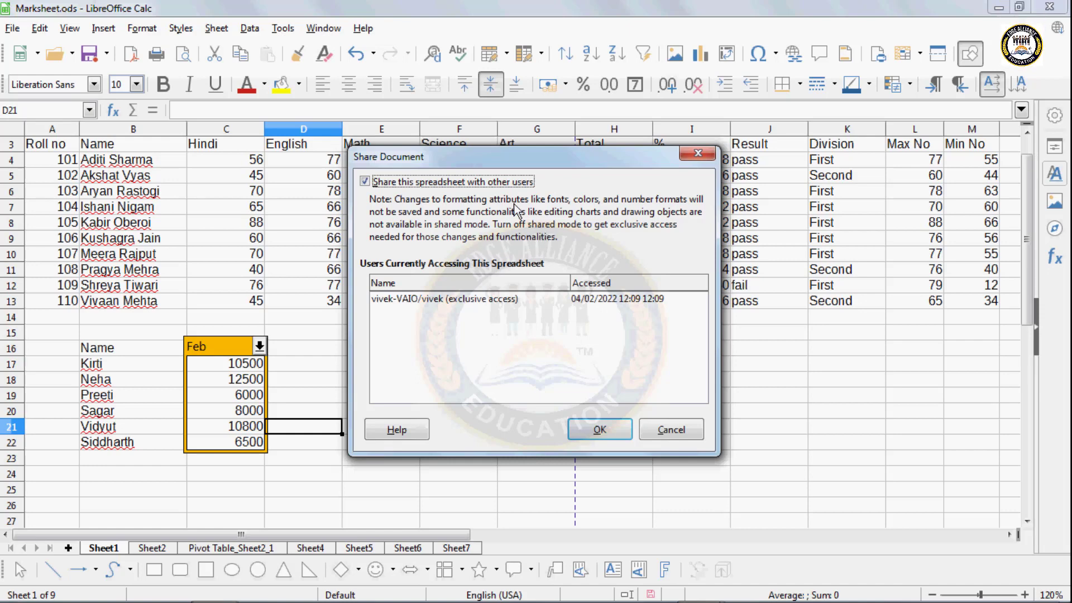
pyautogui.click(605, 428)
pyautogui.click(567, 340)
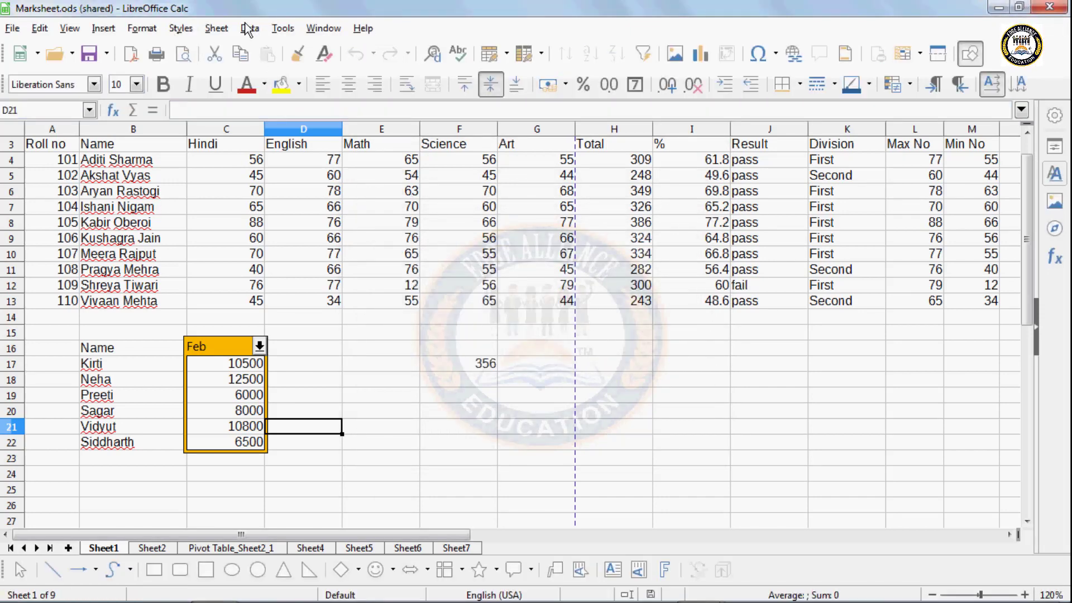
# - Type 'uttkarsh' into cell G19
pyautogui.click(455, 479)
pyautogui.click(533, 395)
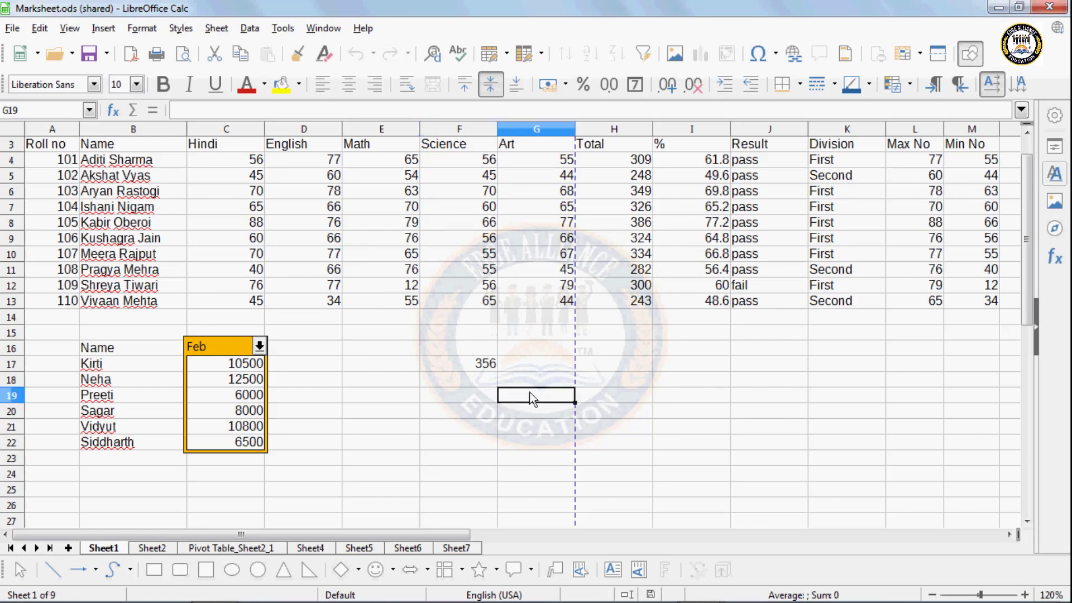
pyautogui.write('uttka')
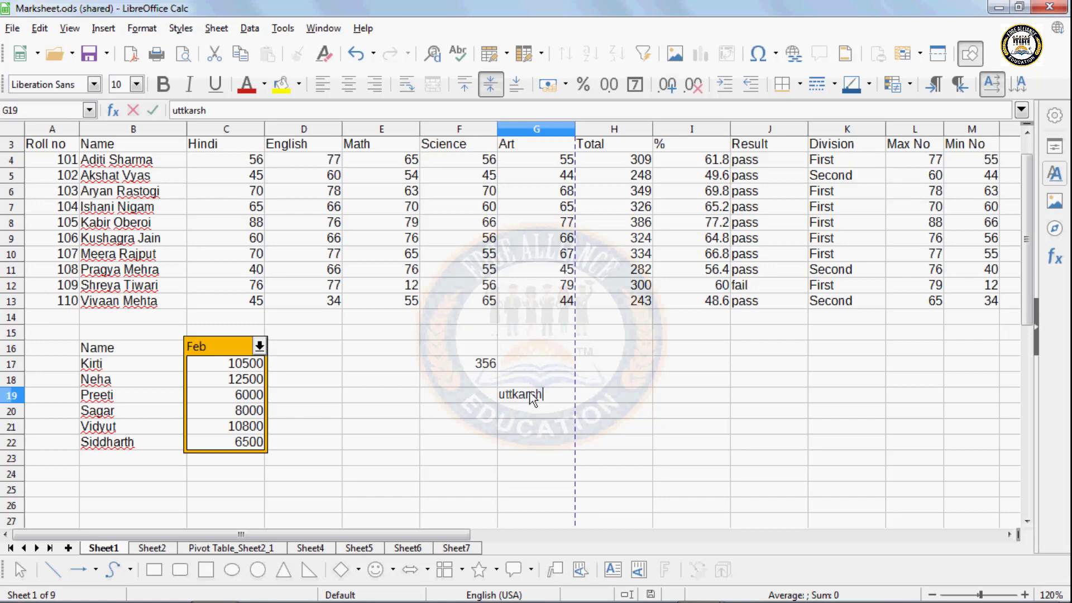
pyautogui.write('rsh')
pyautogui.click(635, 428)
# - Select ranges B4:B13, H18:J22 and E6:G12, then marks C8, D6, E8 and F7
pyautogui.moveTo(157, 159); pyautogui.dragTo(158, 306)
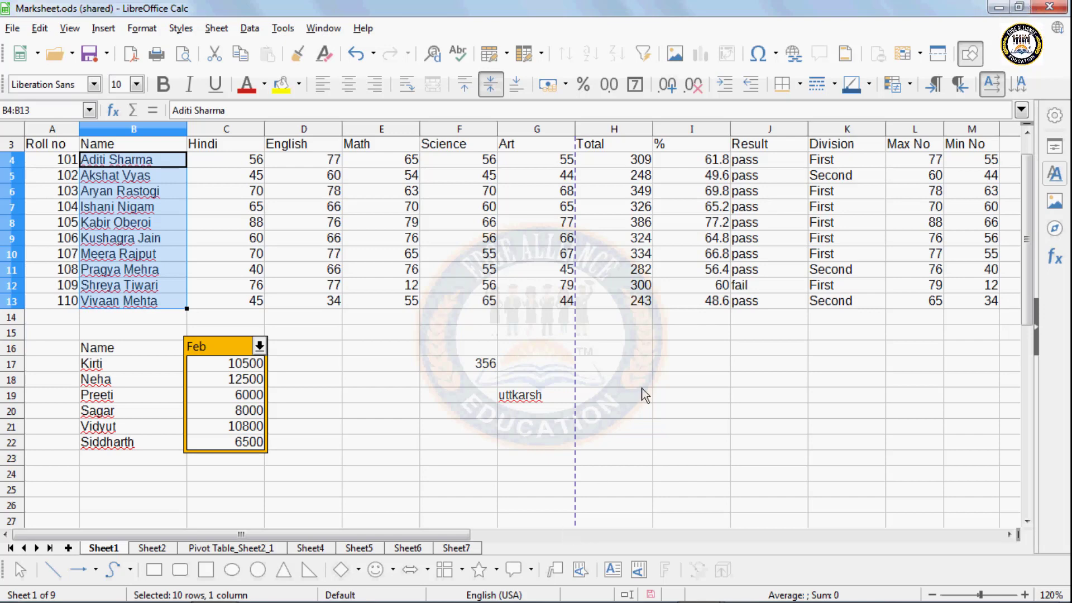
pyautogui.moveTo(642, 385); pyautogui.dragTo(775, 447)
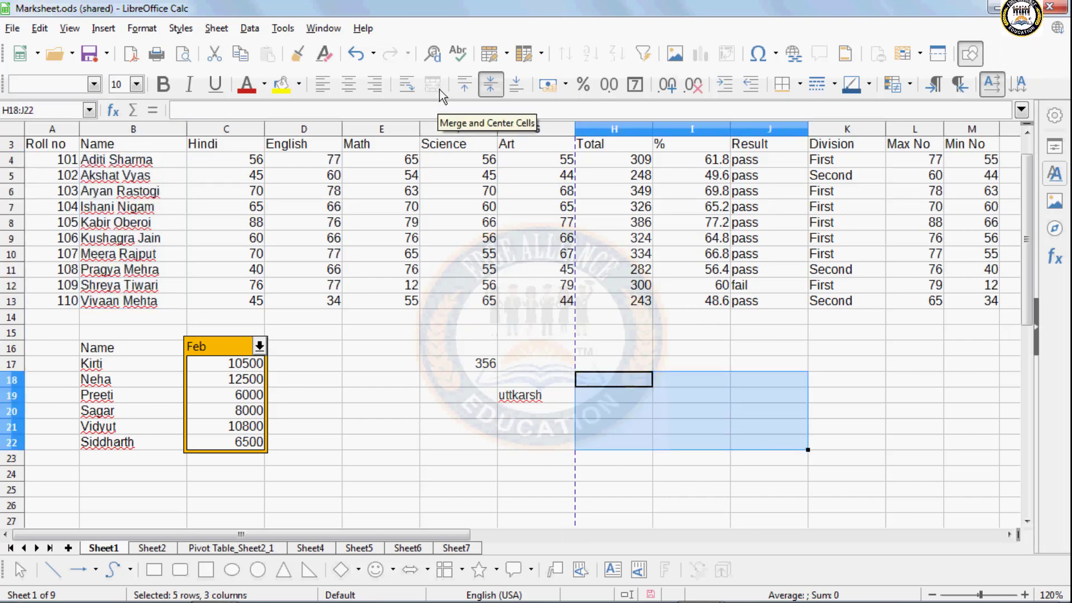
pyautogui.moveTo(346, 198); pyautogui.dragTo(532, 283)
pyautogui.click(228, 227)
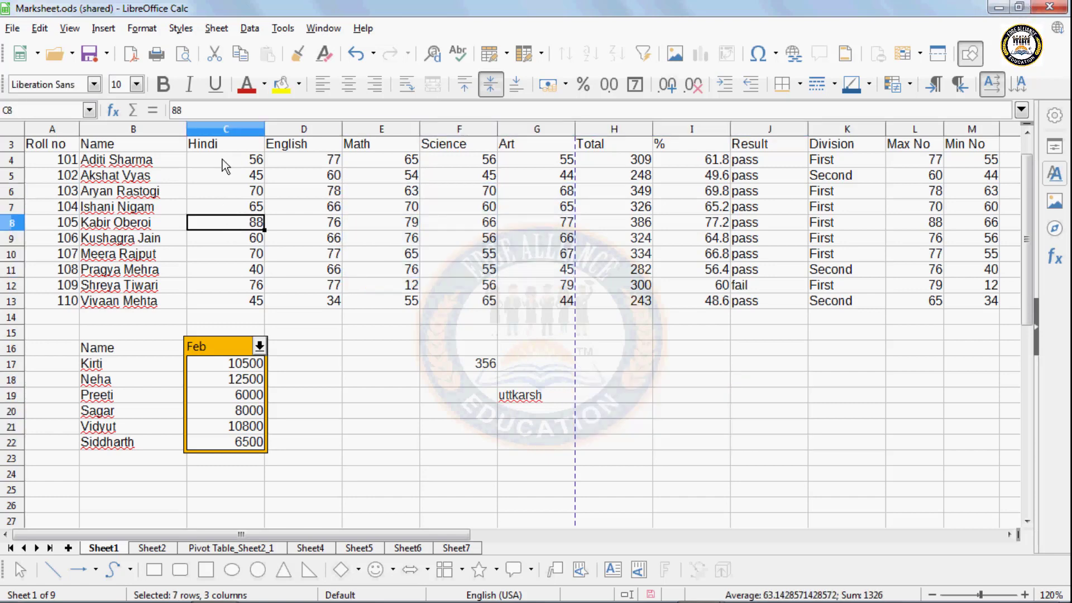
pyautogui.click(335, 190)
pyautogui.click(362, 224)
pyautogui.click(450, 212)
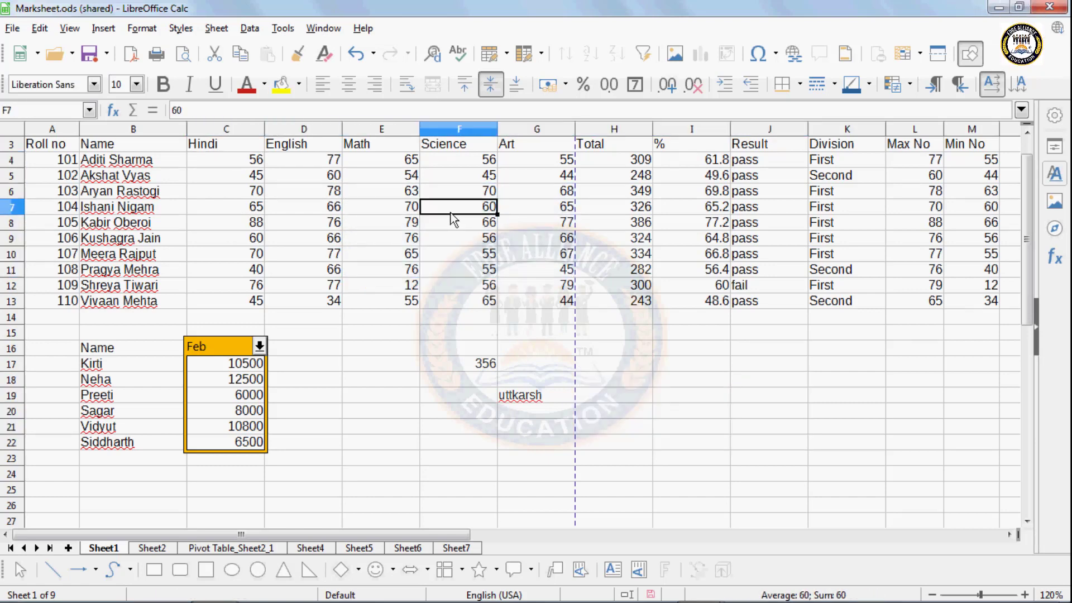
# - Untick Share this spreadsheet and confirm, reopening Marksheet.ods in exclusive mode
pyautogui.click(283, 28)
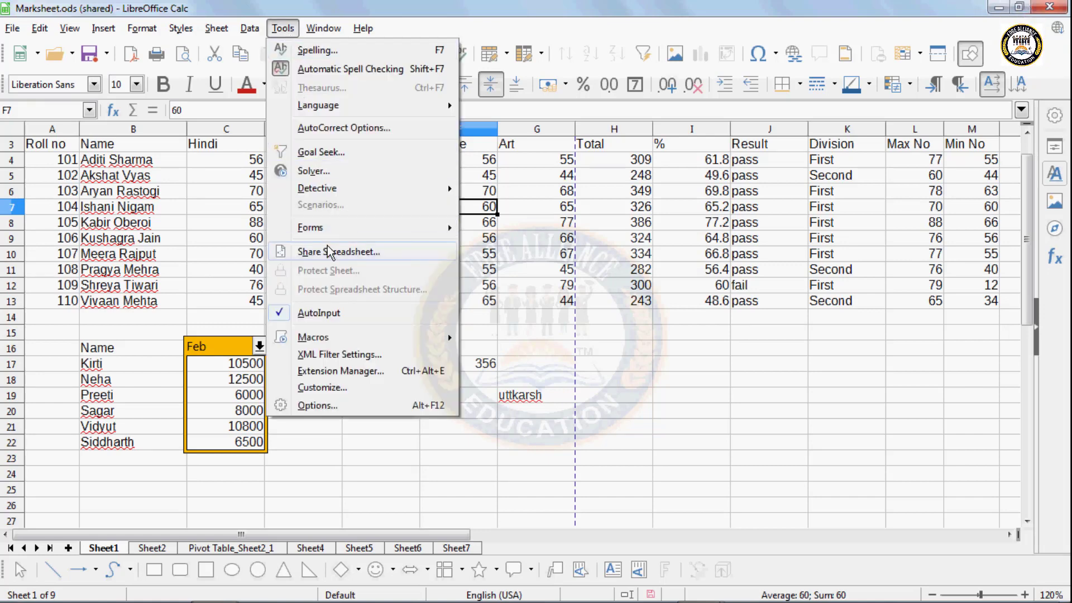
pyautogui.click(335, 251)
pyautogui.click(364, 182)
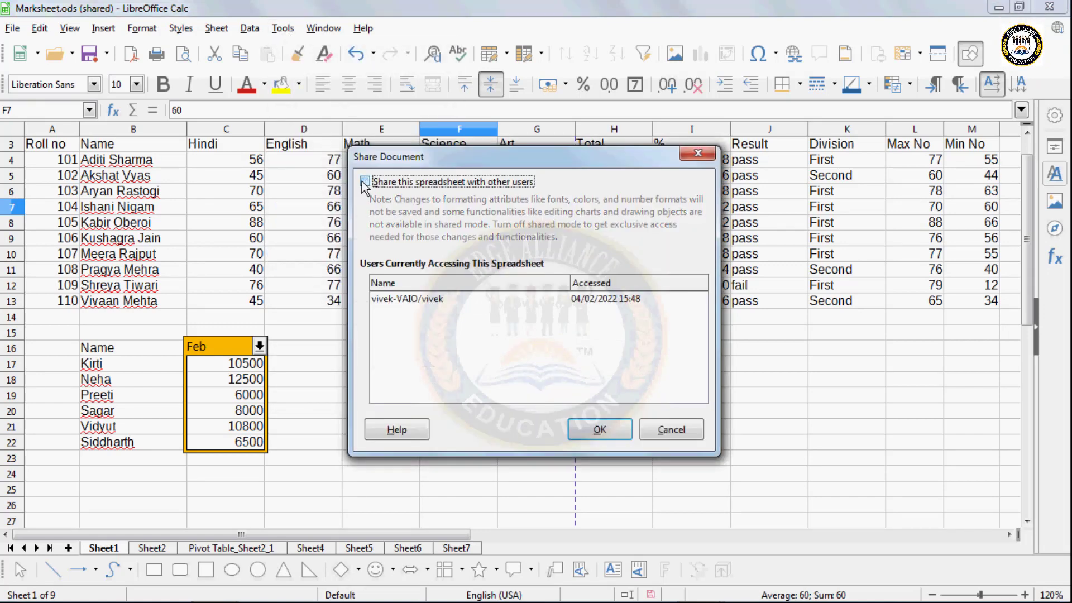
pyautogui.click(592, 431)
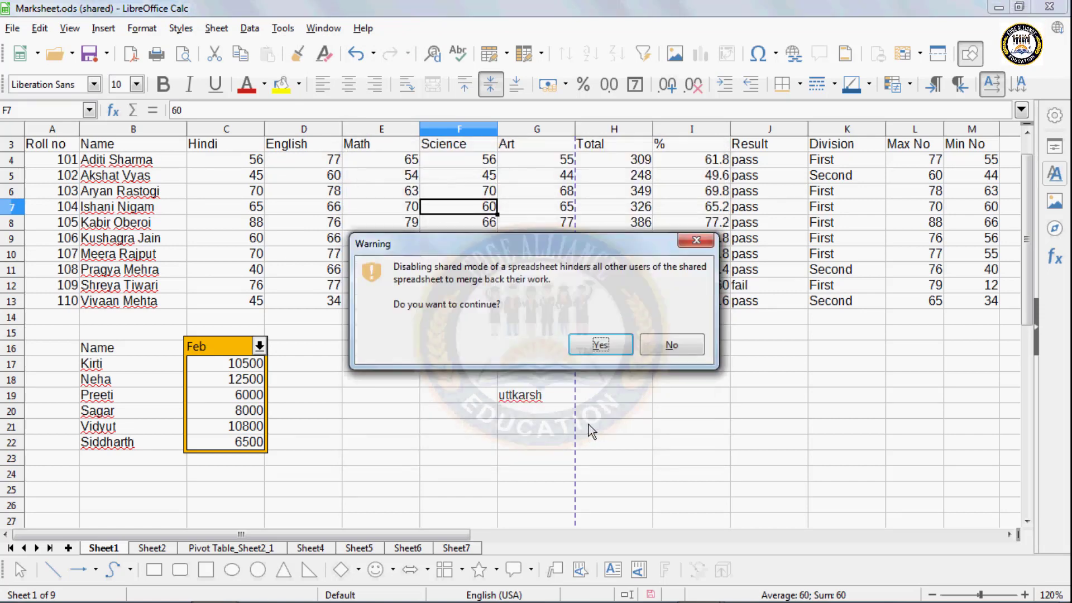
pyautogui.click(599, 345)
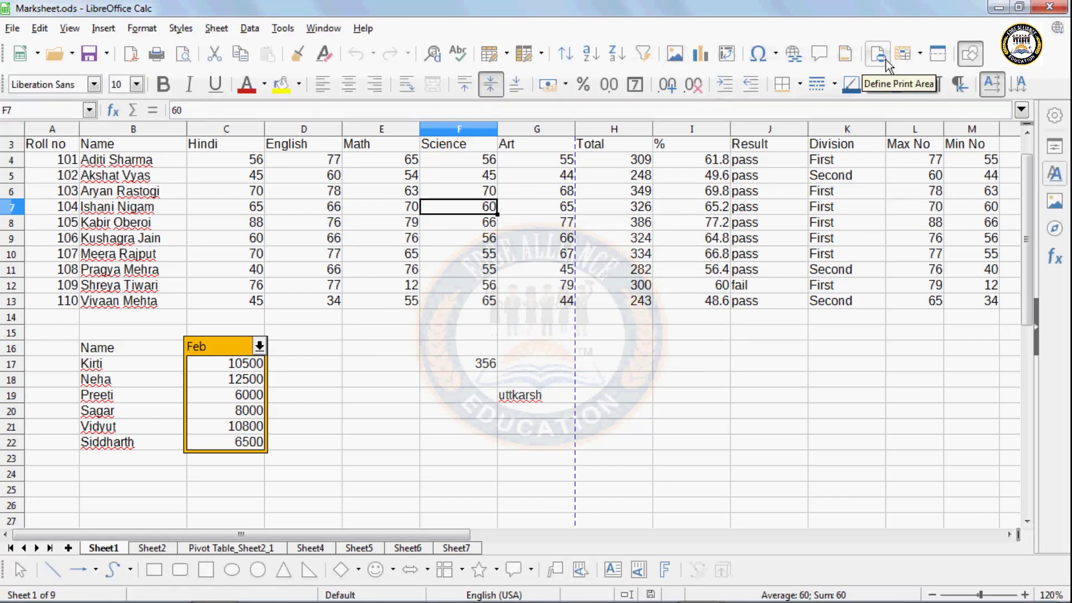
# - Protect Sheet1 with a confirmed password, then verify cell G16 can no longer be edited
pyautogui.click(386, 473)
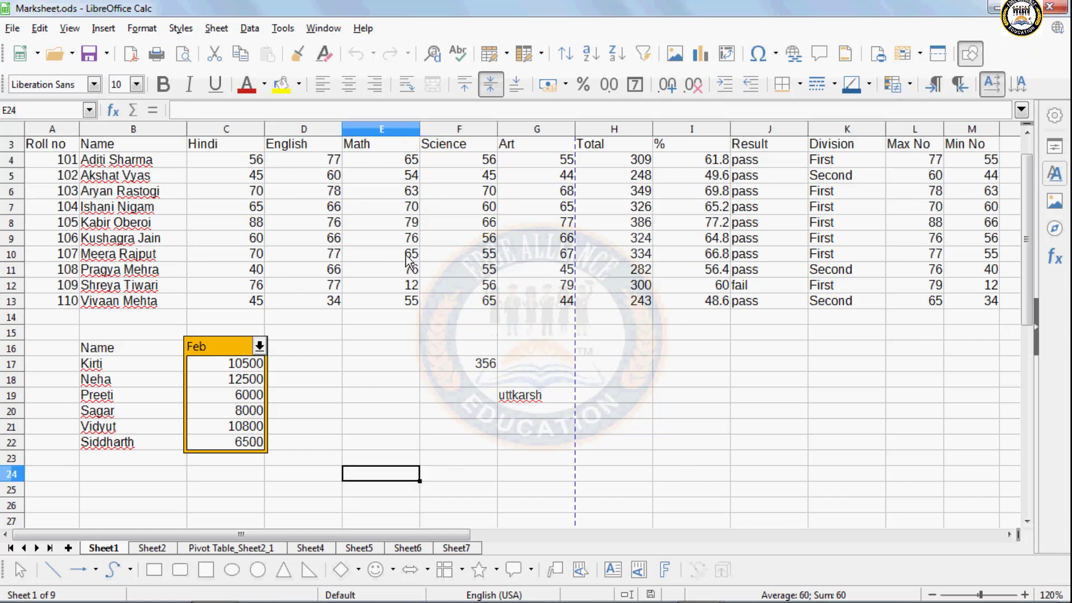
pyautogui.click(282, 29)
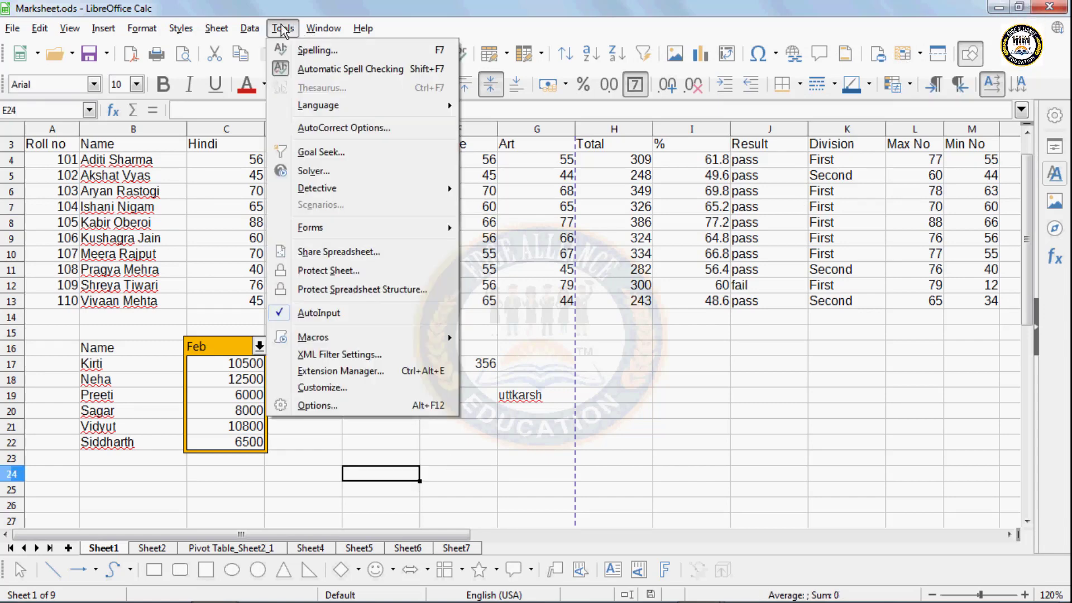
pyautogui.click(349, 273)
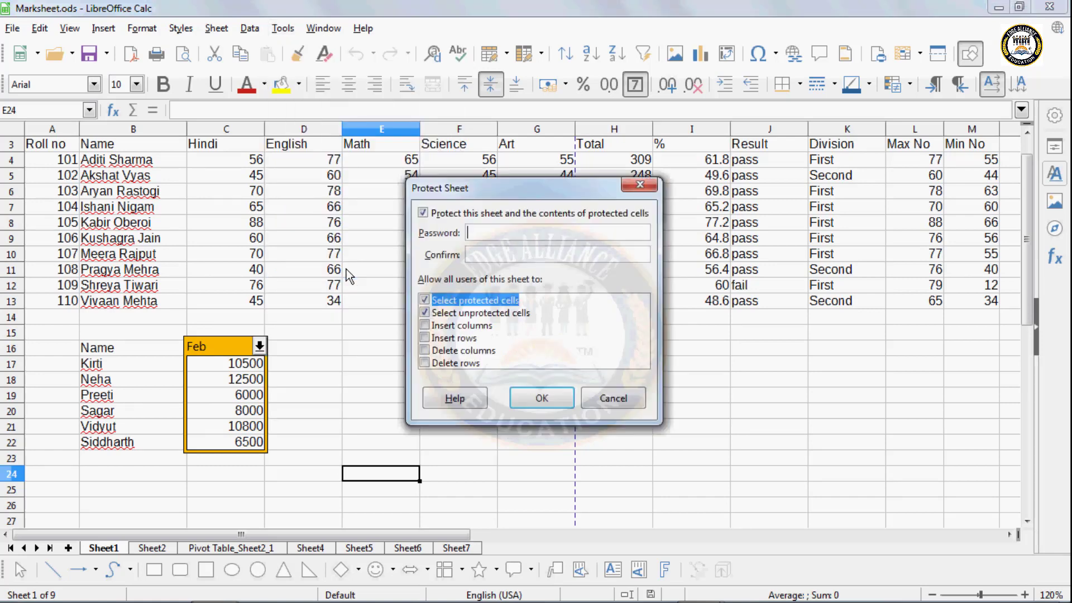
pyautogui.click(484, 250)
pyautogui.write('••')
pyautogui.click(534, 399)
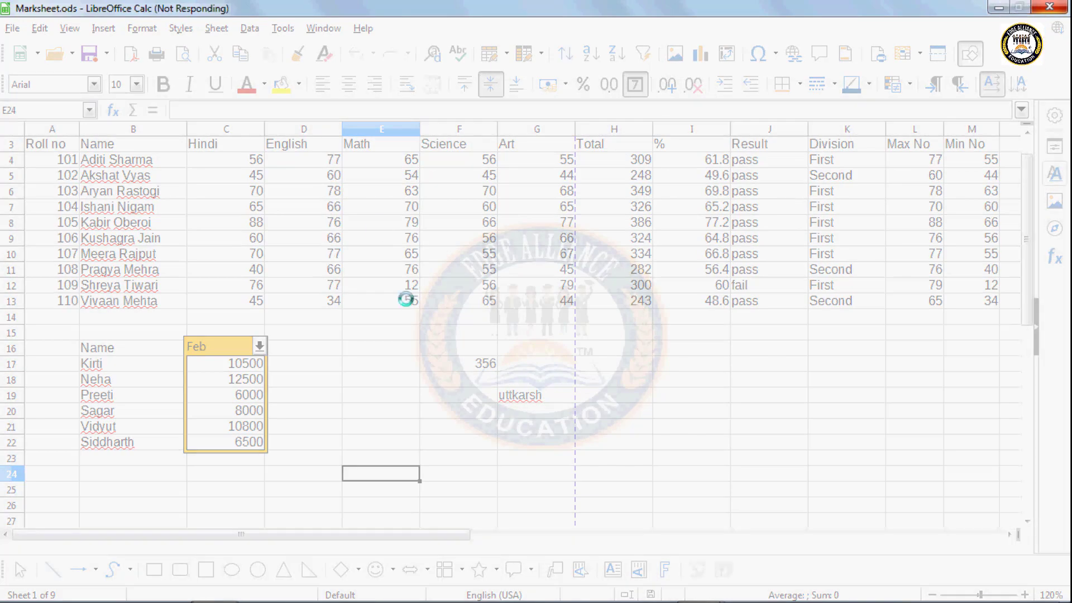
pyautogui.click(569, 327)
pyautogui.doubleClick(522, 353)
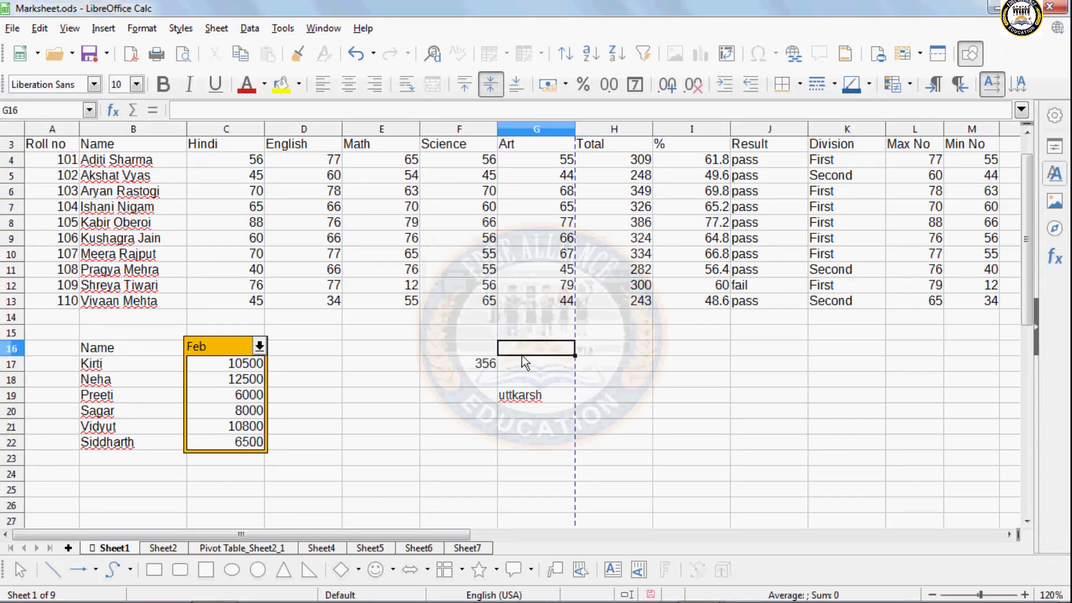
# - Remove Sheet1's protection by entering the sheet password
pyautogui.click(585, 339)
pyautogui.click(600, 362)
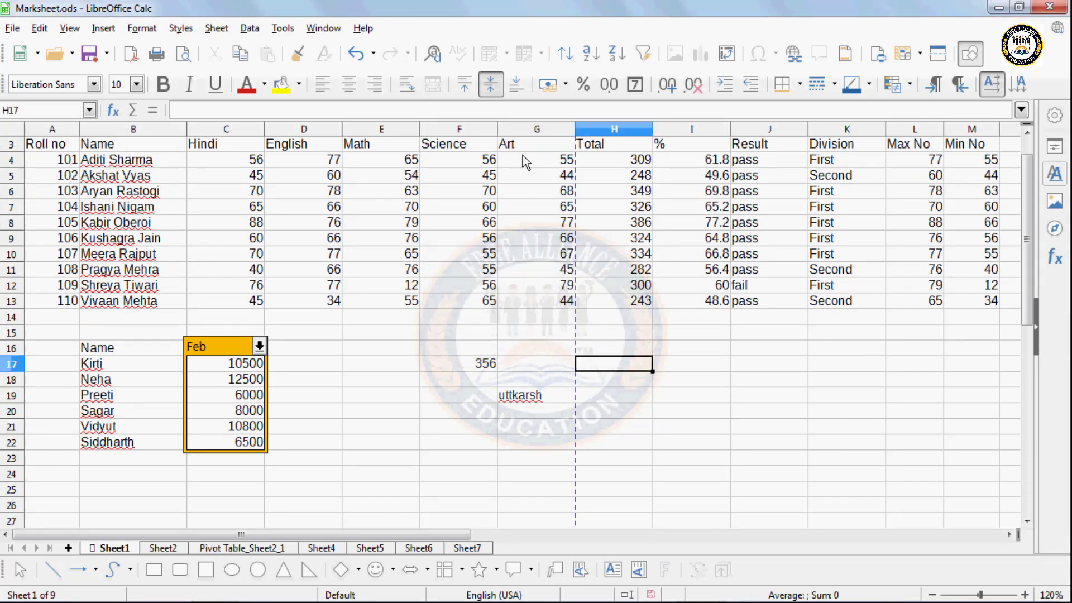
pyautogui.click(283, 29)
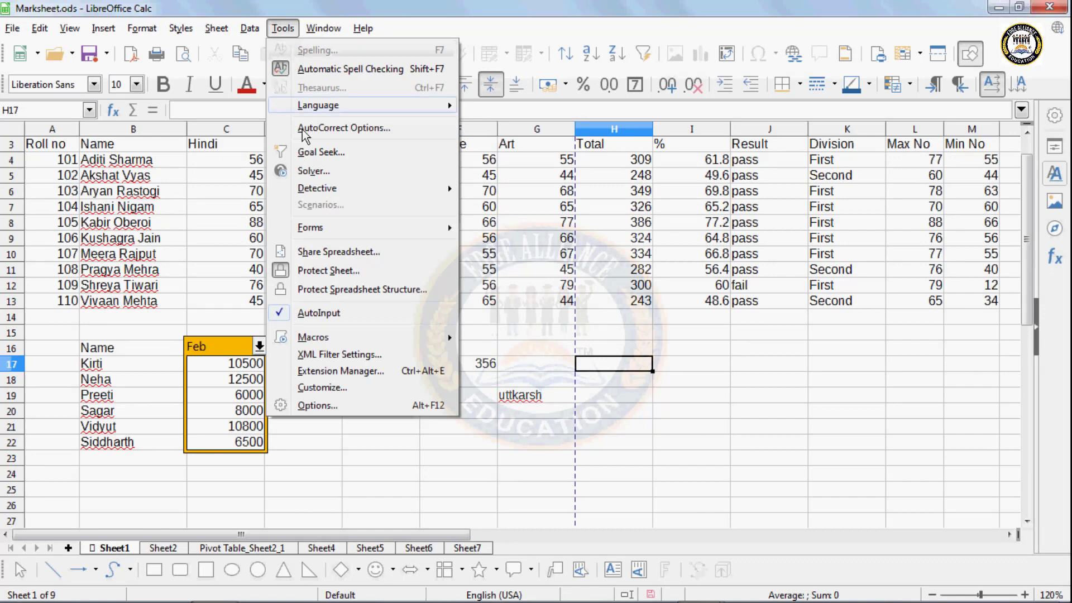
pyautogui.click(326, 271)
pyautogui.write('12')
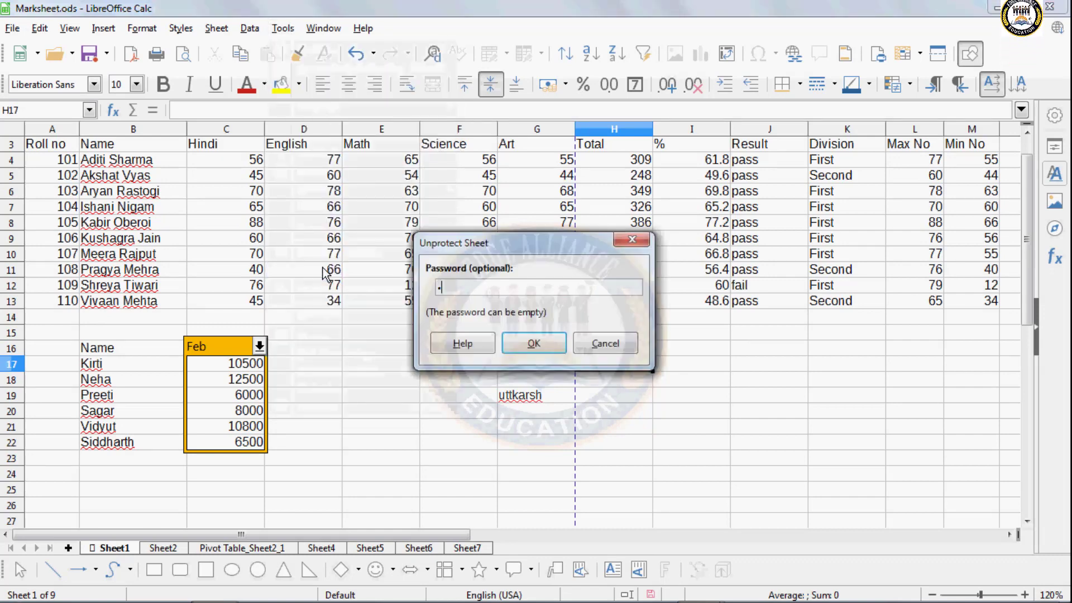
pyautogui.click(524, 341)
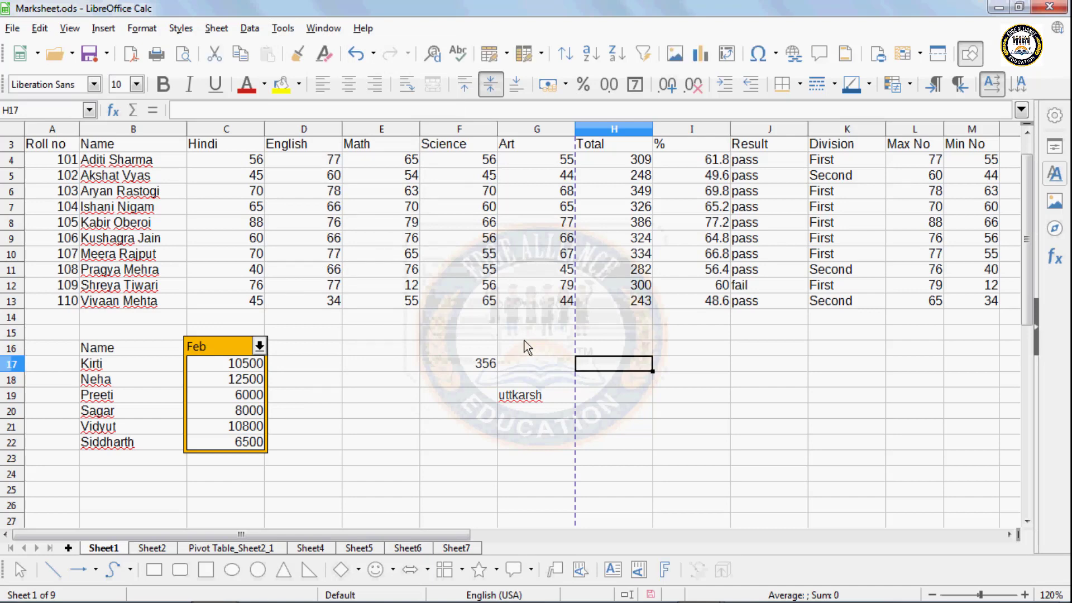
# - Enter fggg in cell H21, then bring up the Protect Spreadsheet Structure settings
pyautogui.click(612, 444)
pyautogui.click(620, 422)
pyautogui.write('fgg')
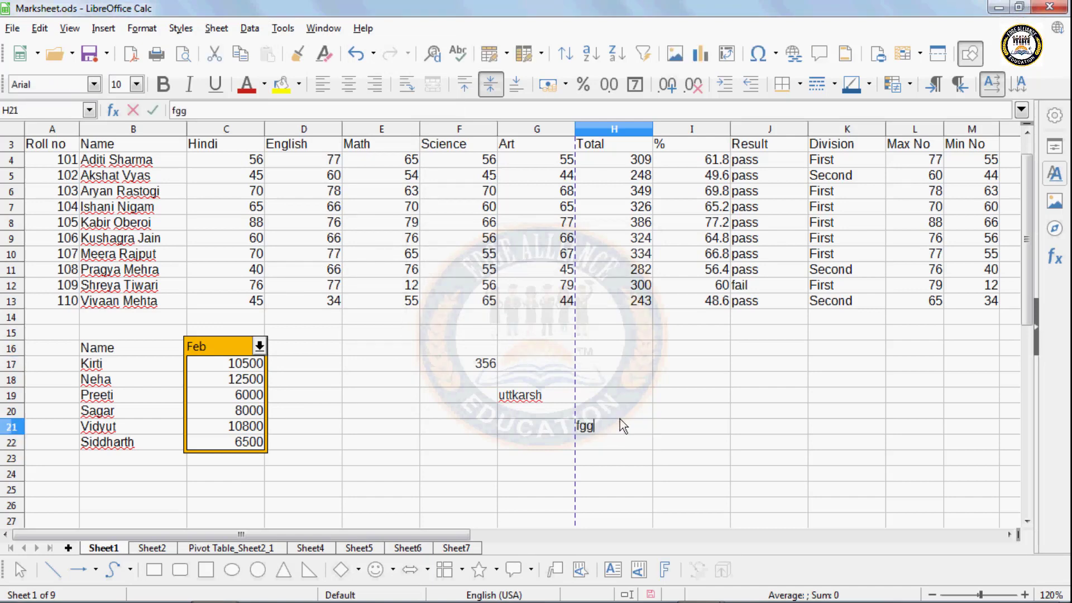
pyautogui.write('g')
pyautogui.press('Return')
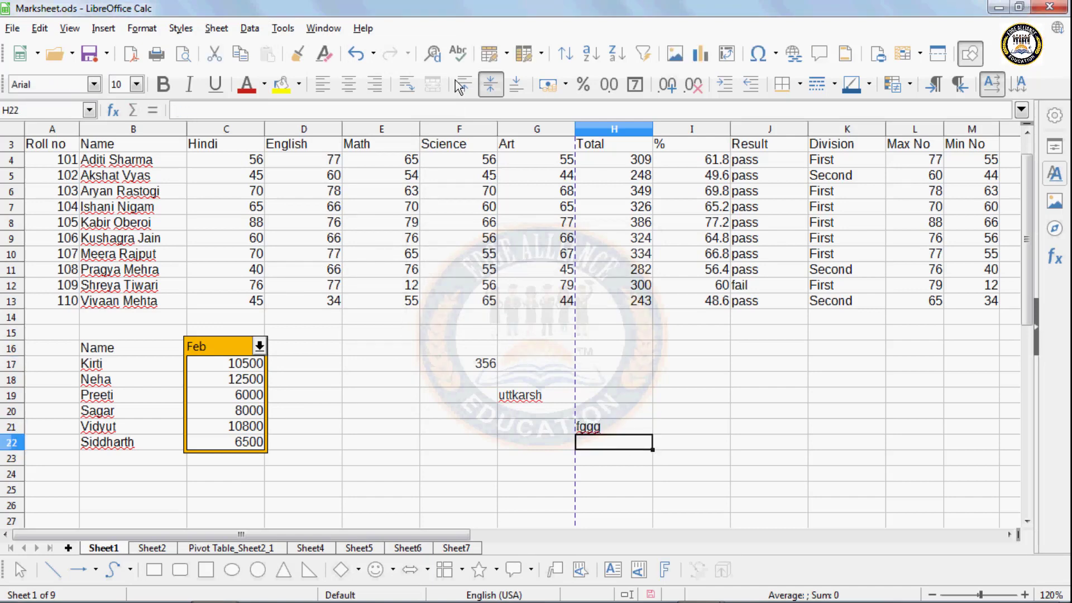
pyautogui.click(282, 29)
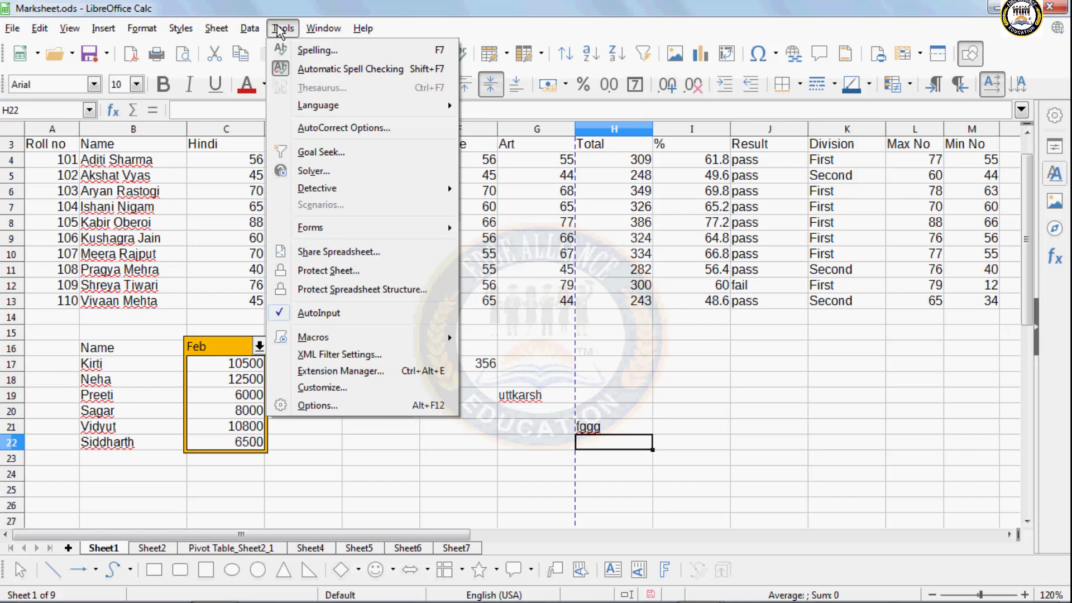
pyautogui.click(333, 290)
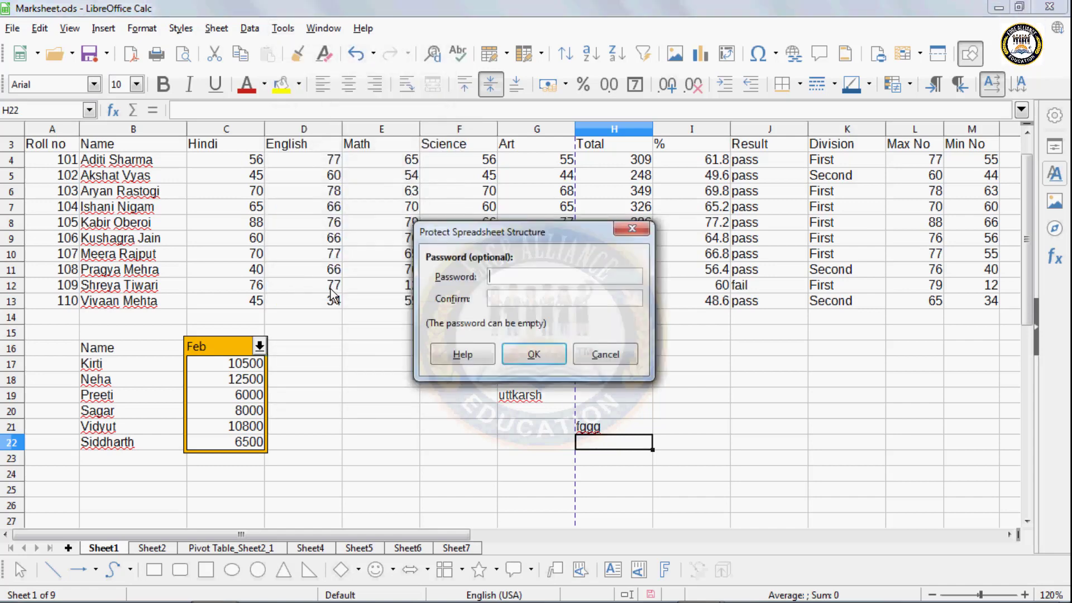
# - Protect the spreadsheet structure with a confirmed password
pyautogui.write('••')
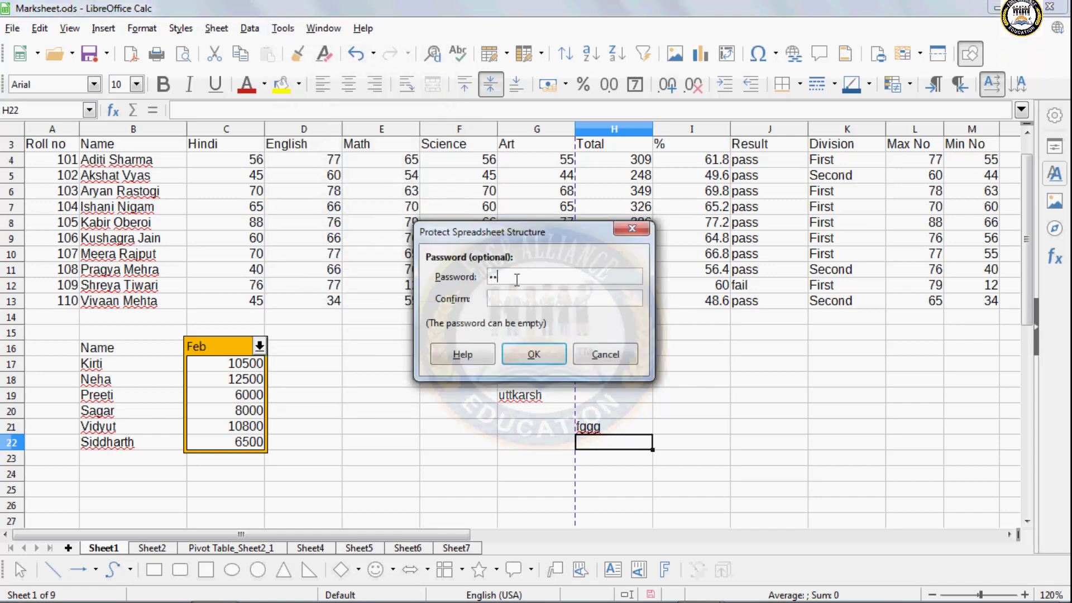
pyautogui.click(512, 299)
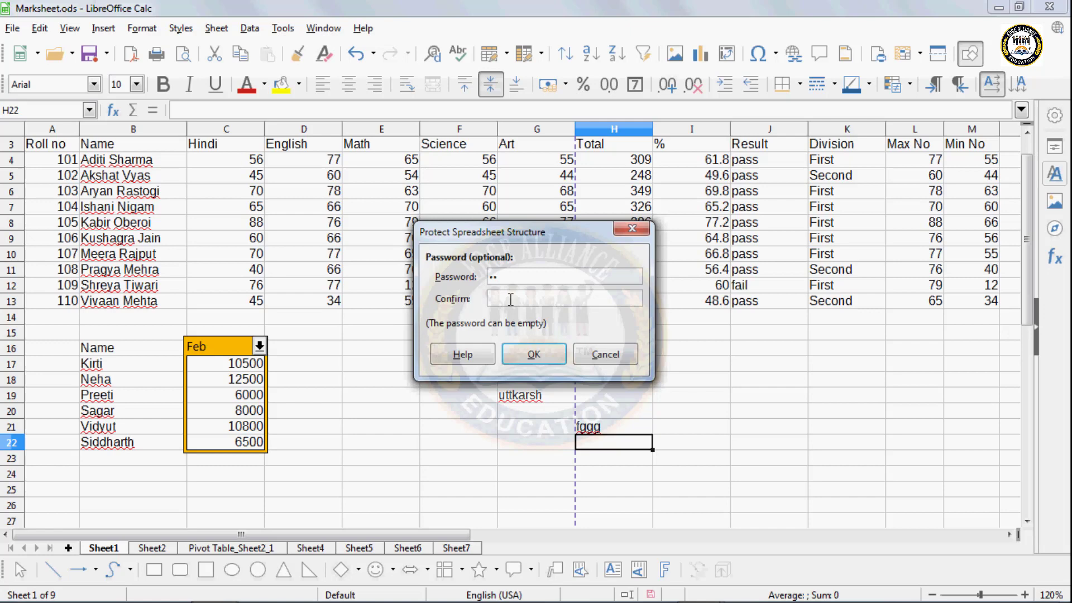
pyautogui.click(521, 352)
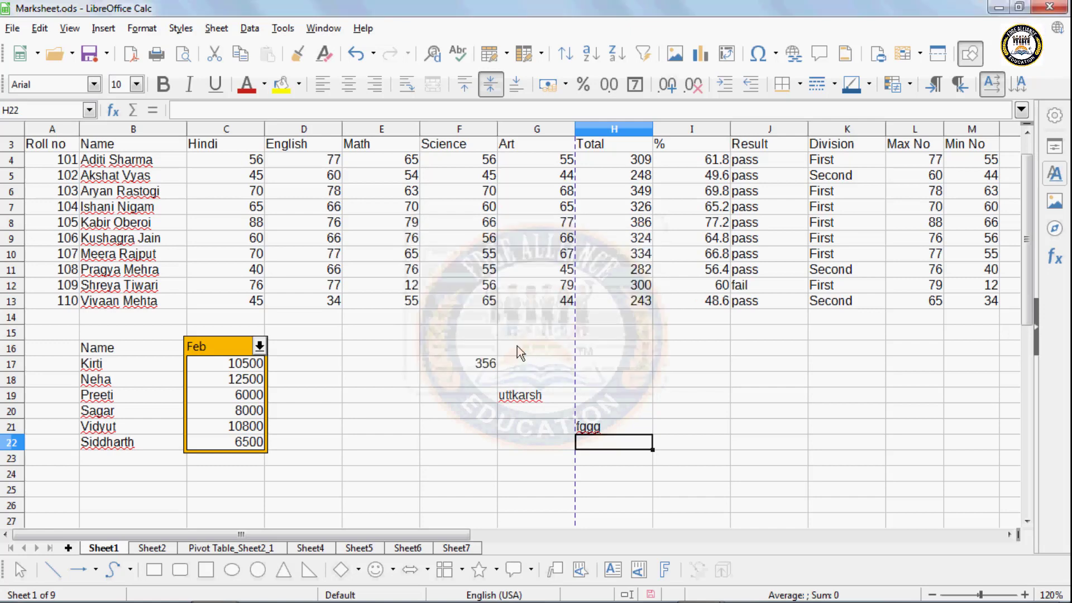
# - Enter test entries hfh in F20, fhft in H17 and gf in H19 and H21
pyautogui.click(461, 411)
pyautogui.write('hfh')
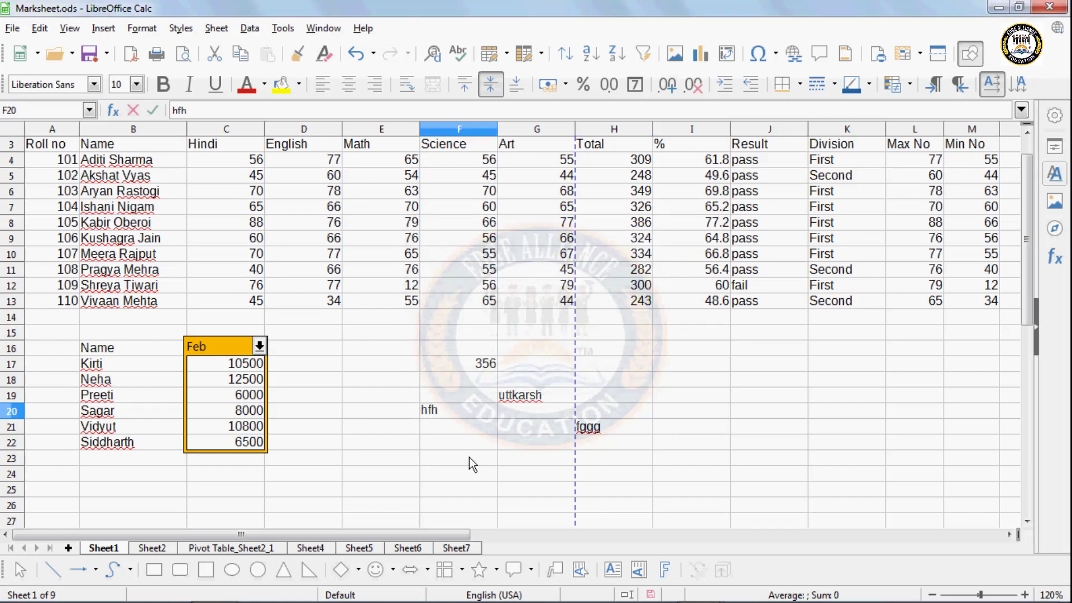
pyautogui.click(616, 365)
pyautogui.write('fhft')
pyautogui.click(614, 398)
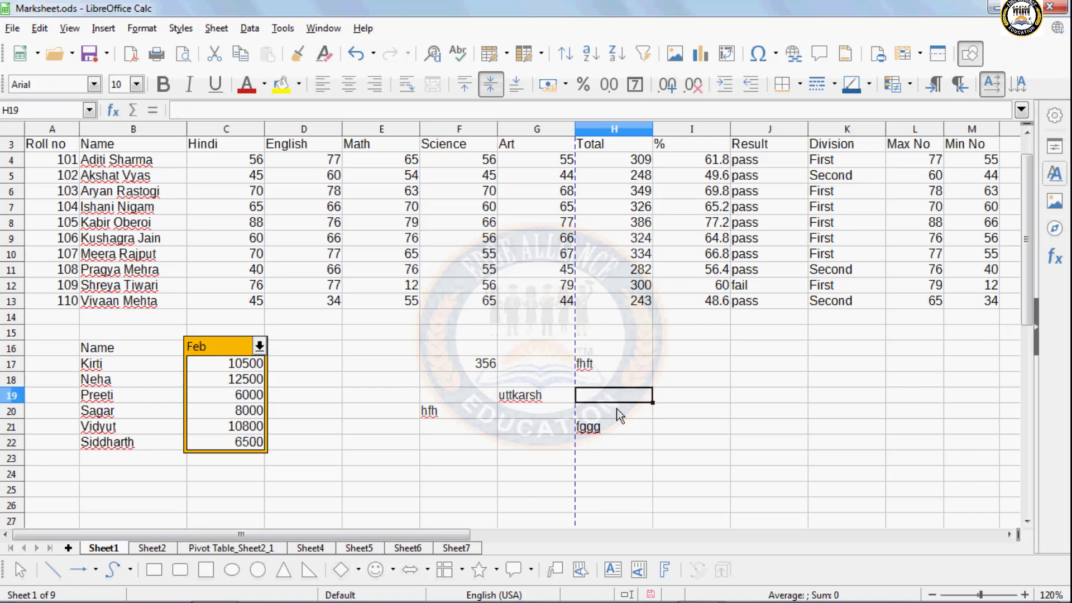
pyautogui.write('gf')
pyautogui.click(634, 433)
pyautogui.write('g')
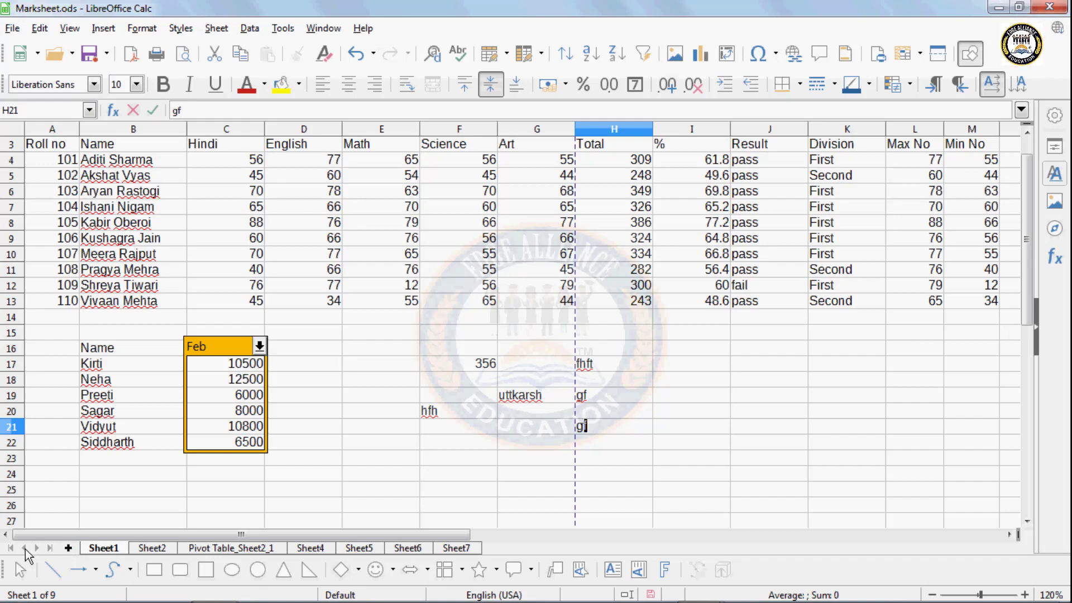
# - Glance at the pivot table sheet, return to Sheet1 and select cell D18
pyautogui.click(162, 549)
pyautogui.click(194, 549)
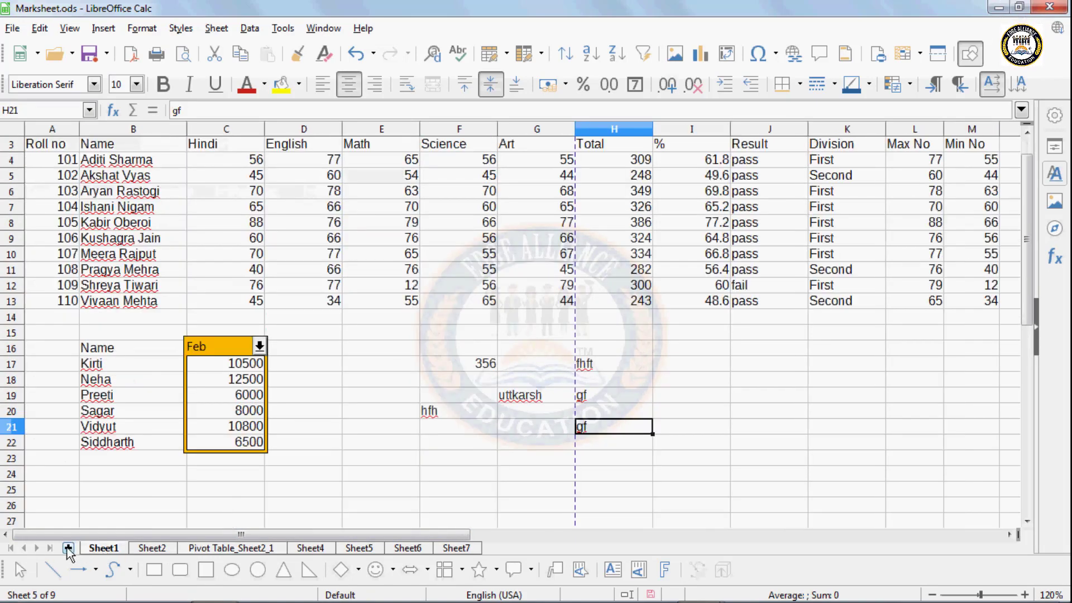
pyautogui.click(273, 426)
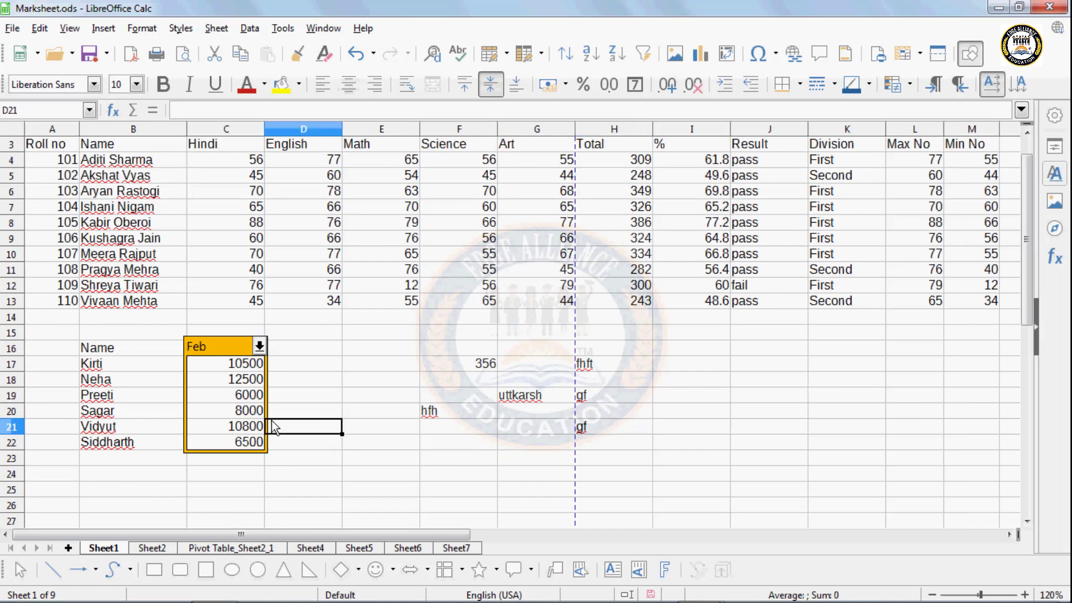
pyautogui.click(307, 384)
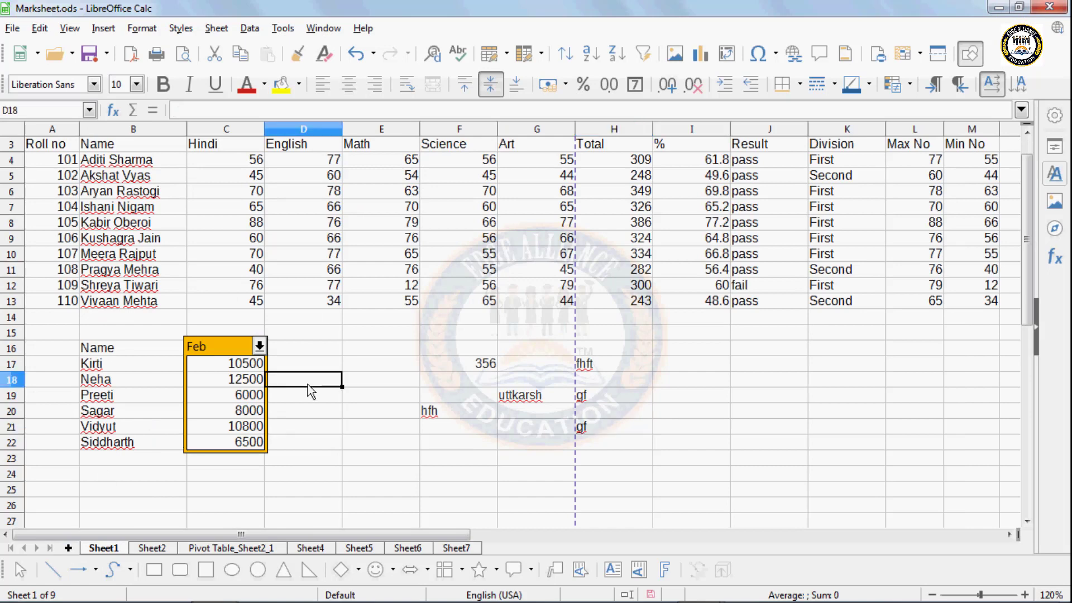
pyautogui.click(282, 28)
# - Remove the spreadsheet structure protection
pyautogui.click(354, 293)
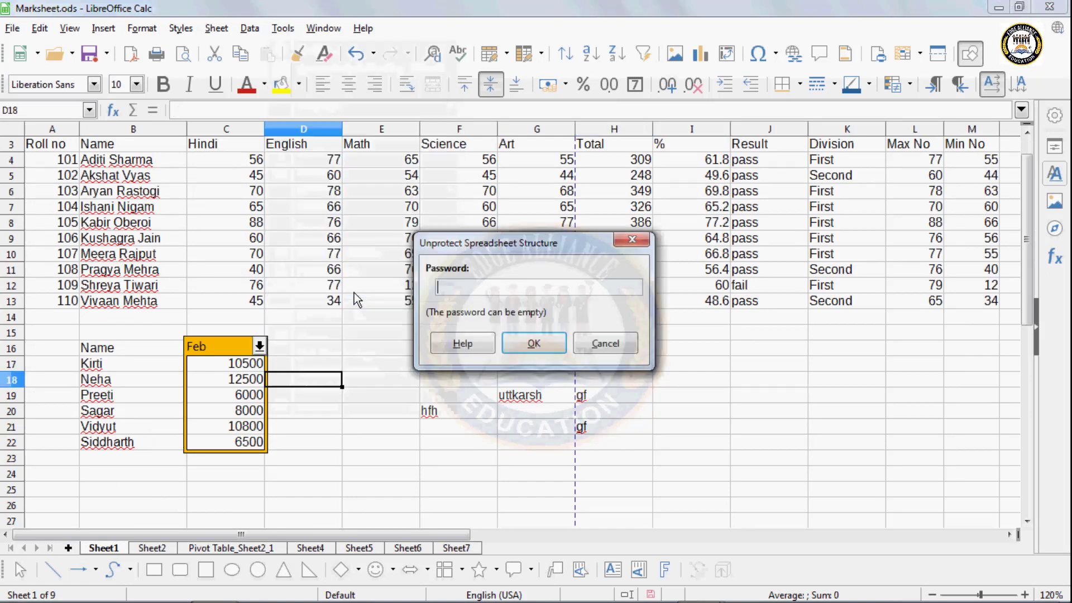
pyautogui.click(511, 339)
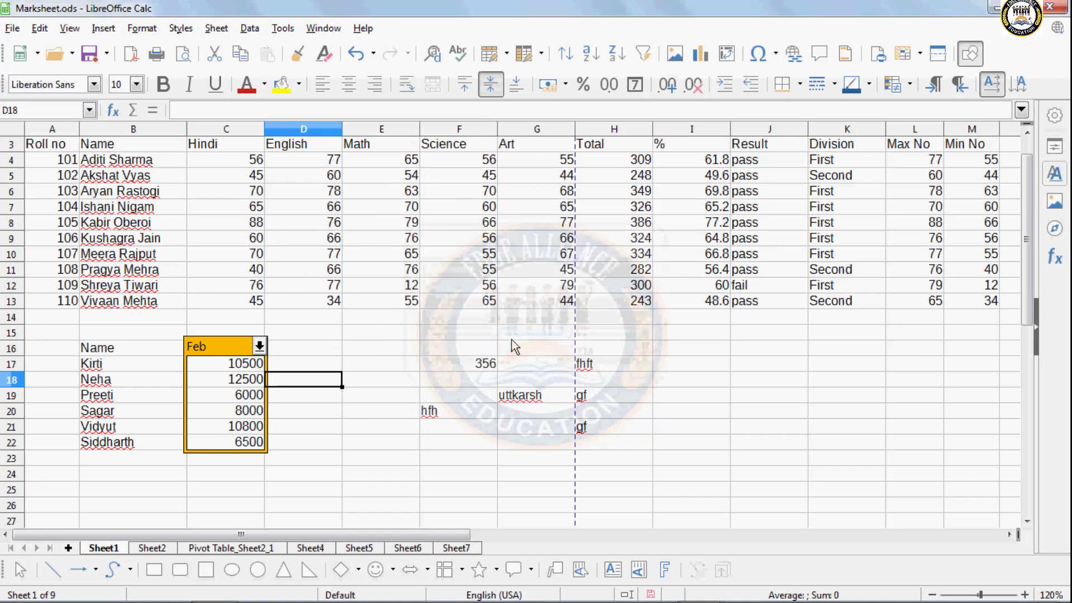
pyautogui.click(298, 463)
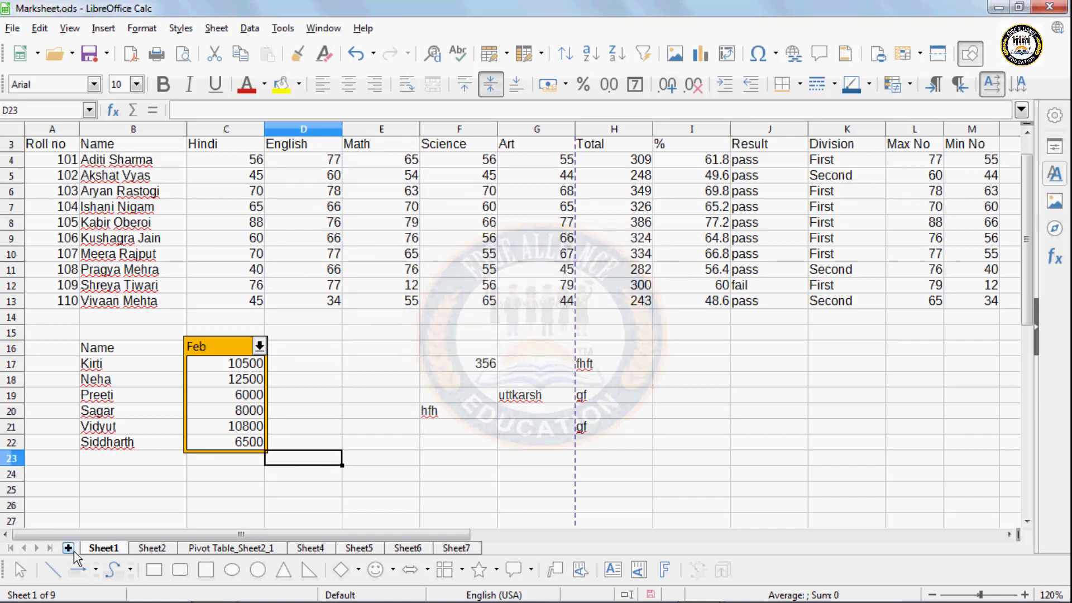
# - Insert a new empty Sheet10, then return to Sheet1
pyautogui.click(68, 548)
pyautogui.click(168, 547)
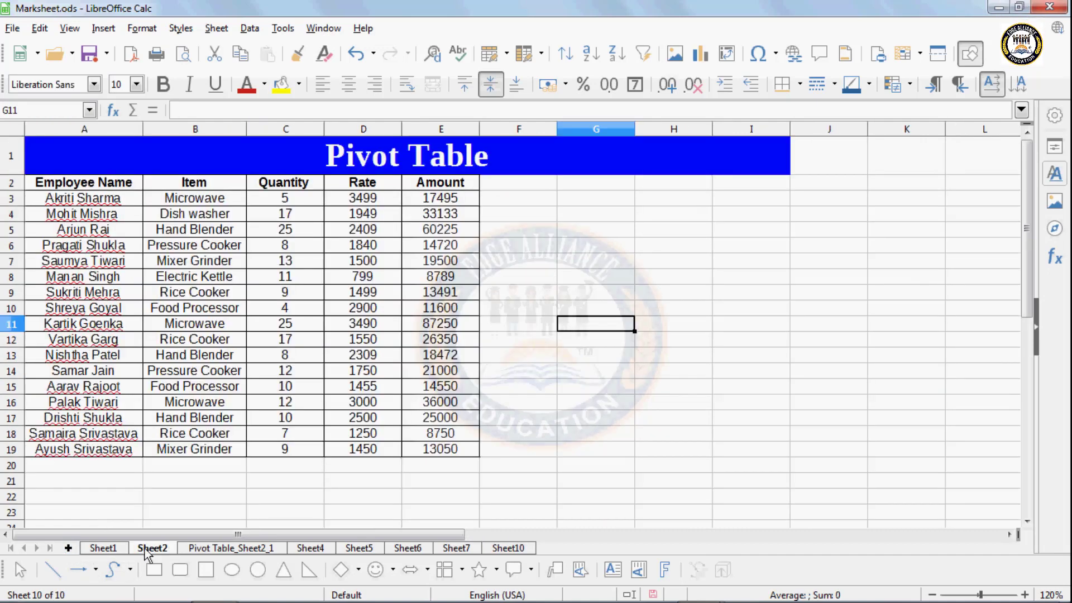
pyautogui.click(103, 548)
pyautogui.click(338, 400)
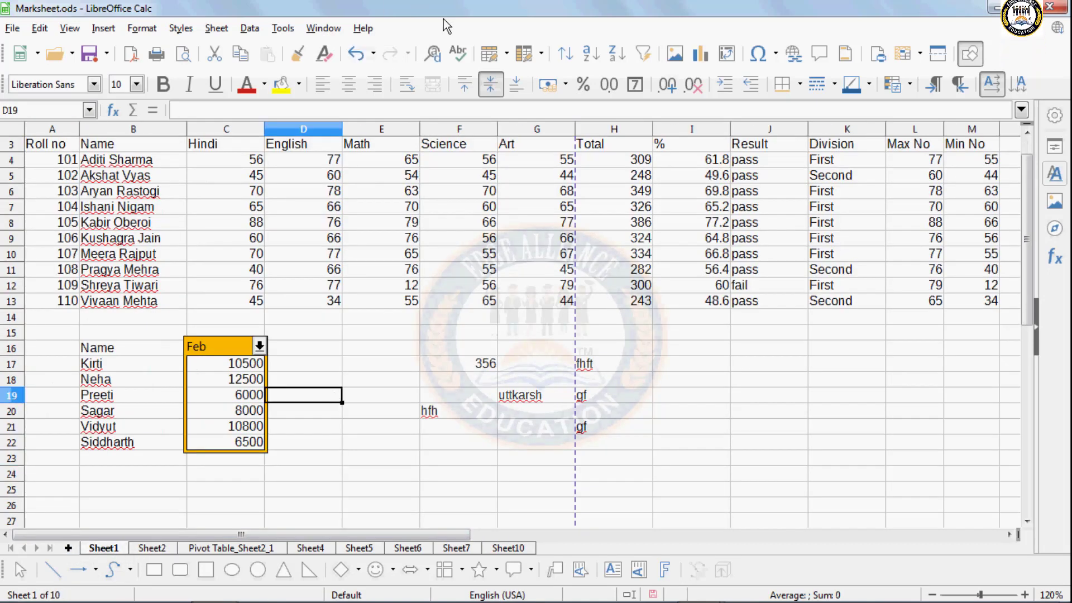
pyautogui.click(281, 29)
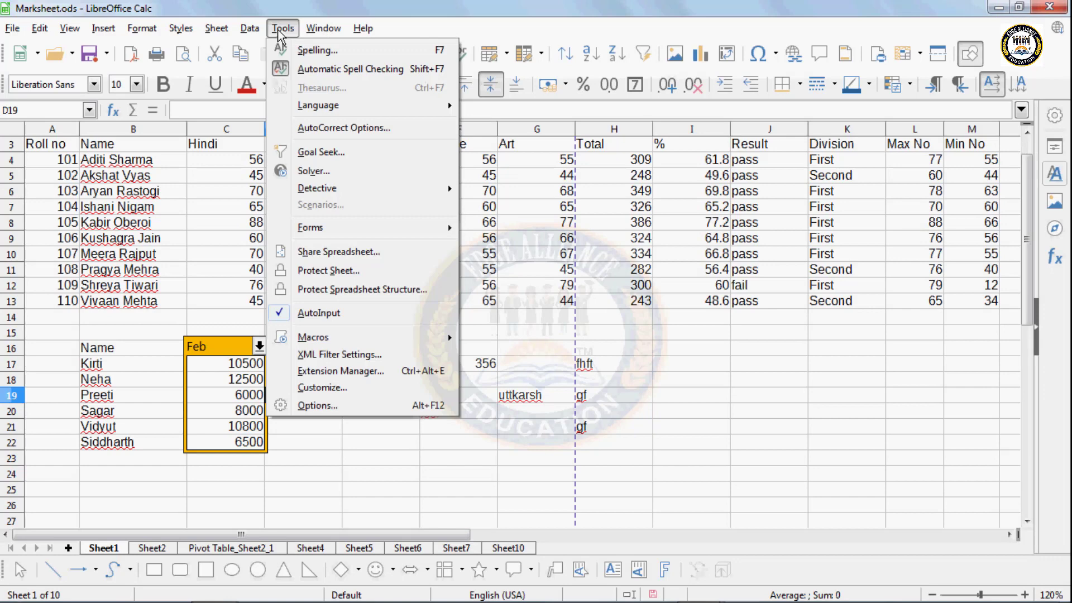
# - Start recording a macro via Tools > Macros > Record Macro
pyautogui.moveTo(305, 341)
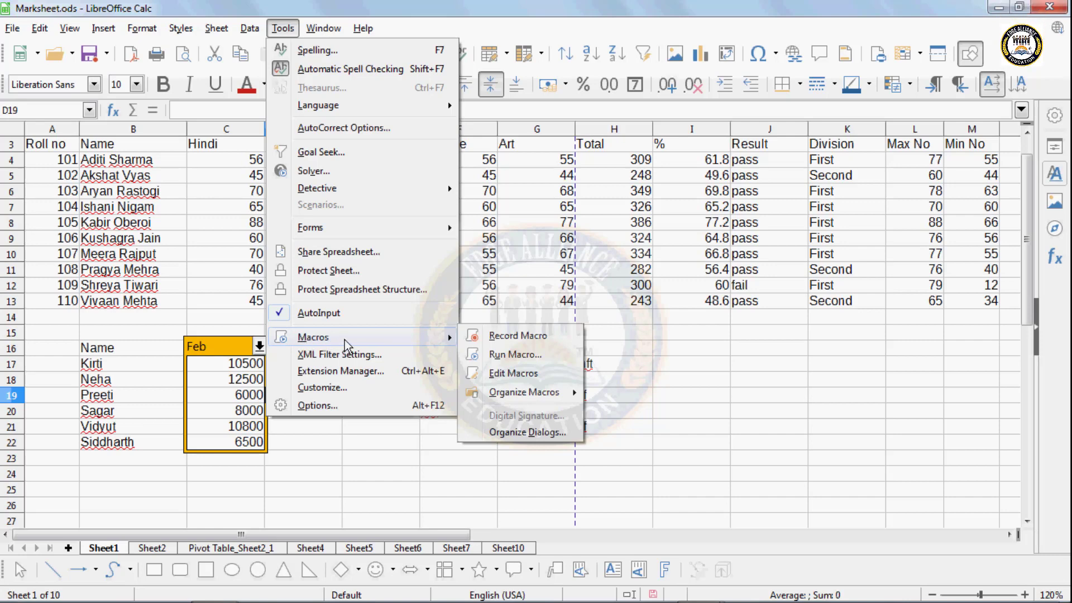
pyautogui.click(499, 338)
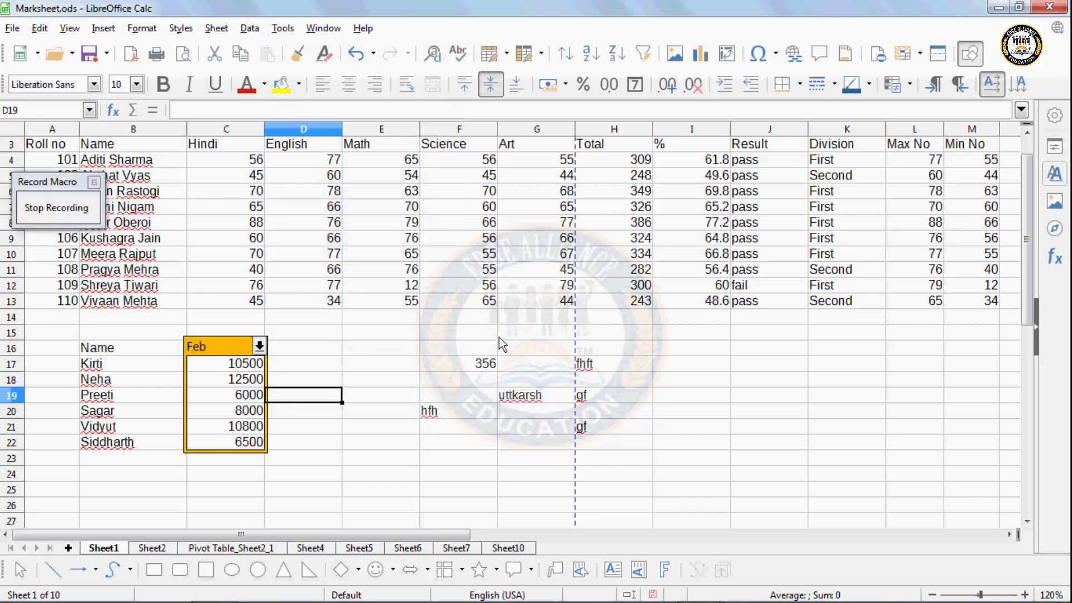
pyautogui.click(682, 414)
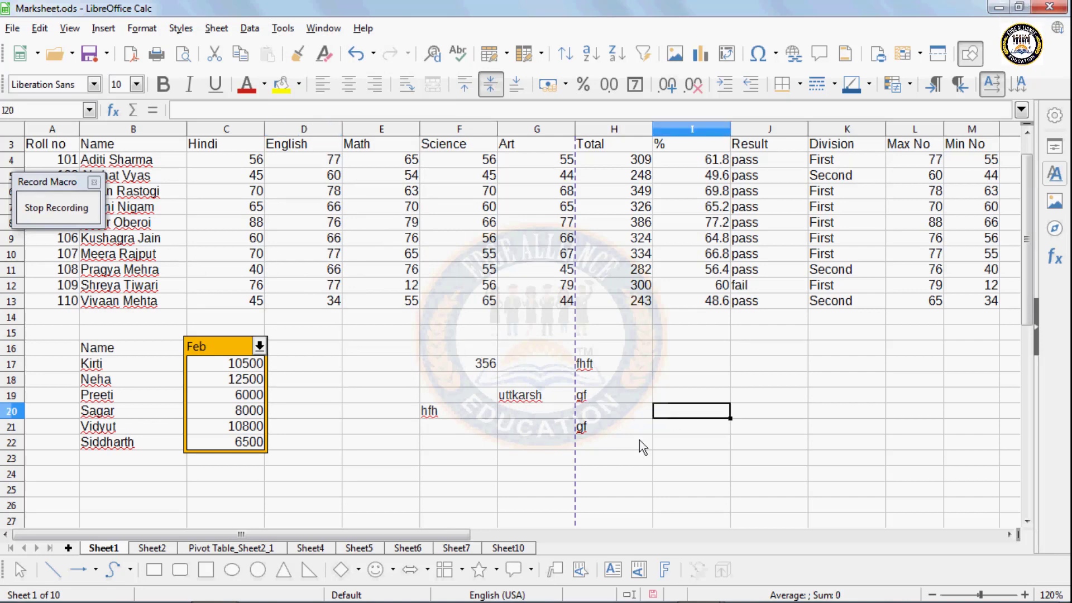
# - Enter headings Name, Hindi, English and Math across D24:G24
pyautogui.click(295, 476)
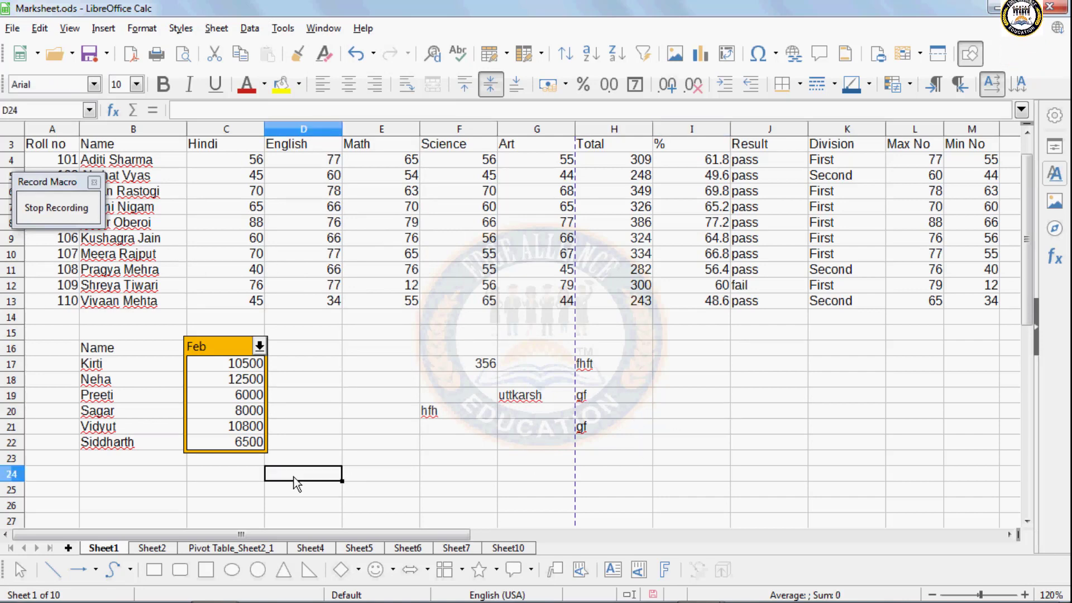
pyautogui.write('Comput')
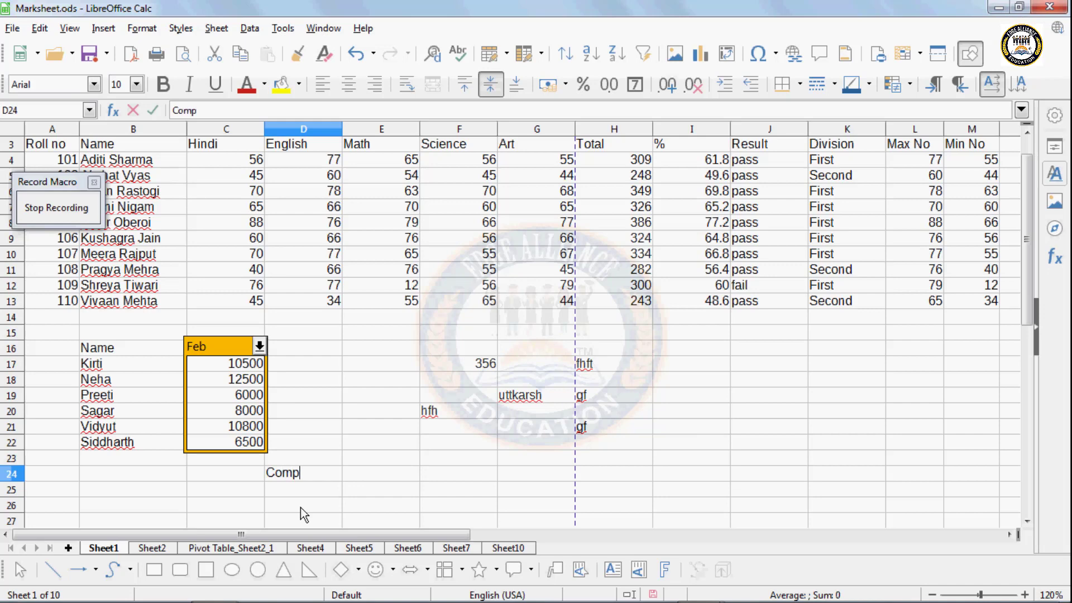
pyautogui.press('BackSpace')
pyautogui.press('BackSpace')
pyautogui.press('BackSpace')
pyautogui.press('BackSpace')
pyautogui.press('BackSpace')
pyautogui.press('BackSpace')
pyautogui.write('Name')
pyautogui.press('Tab')
pyautogui.write('Hindi')
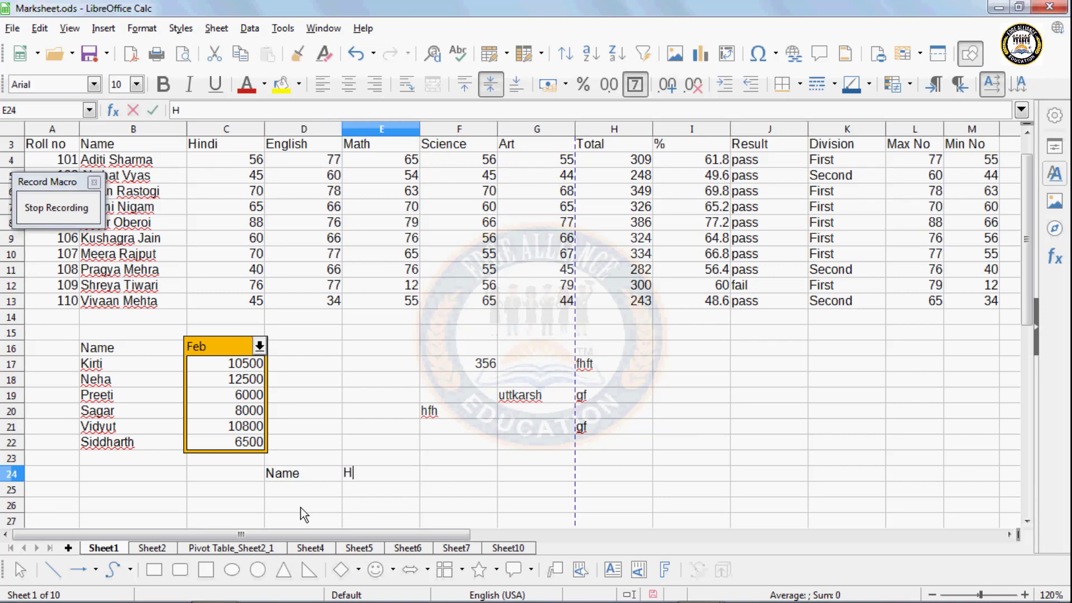
pyautogui.press('Tab')
pyautogui.write('Eng')
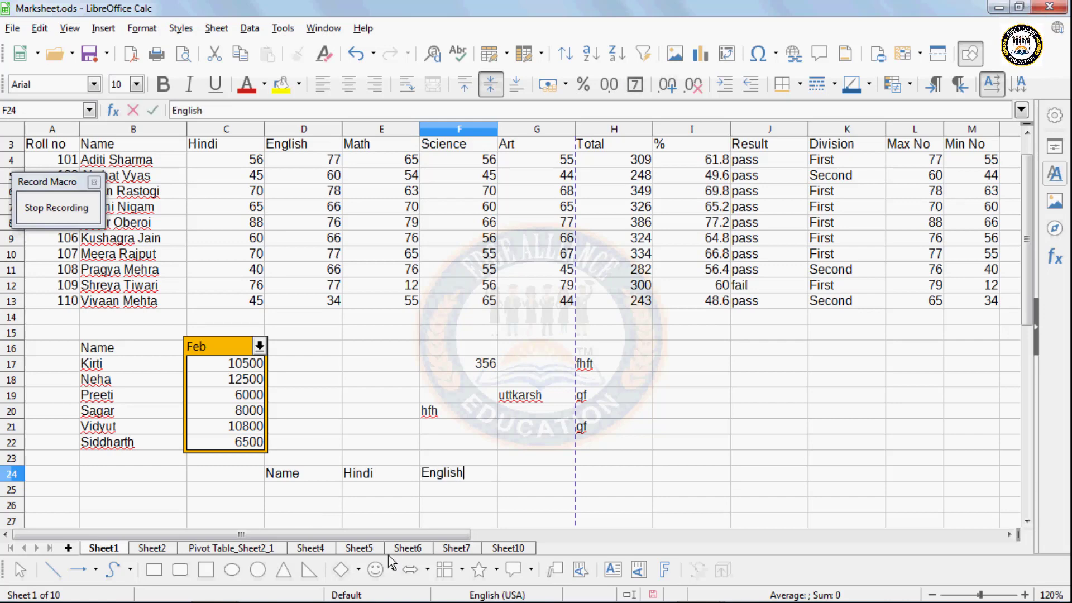
pyautogui.press('Tab')
pyautogui.write('Math')
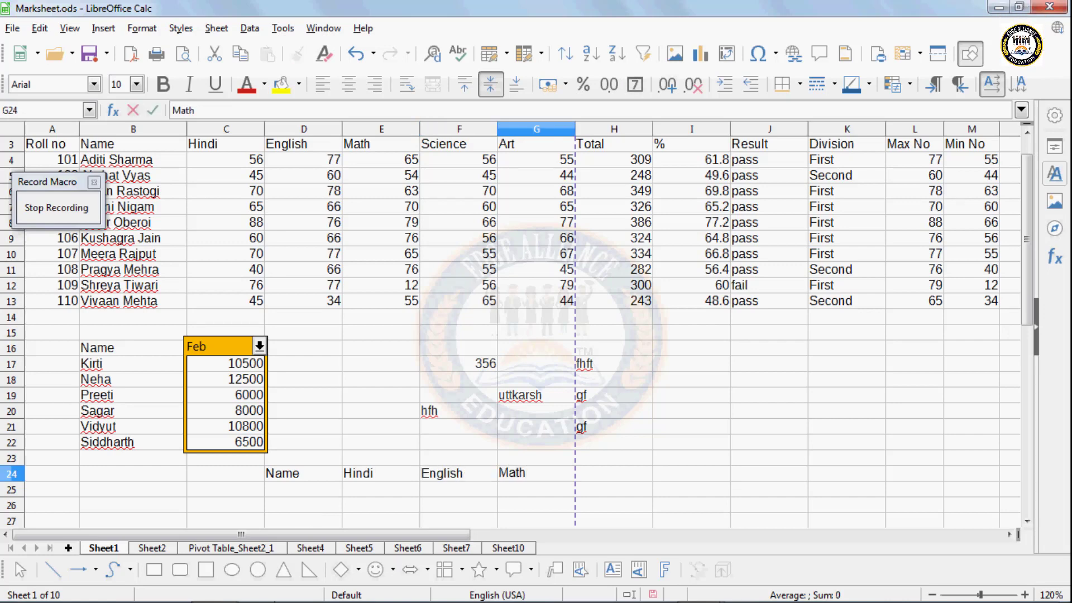
# - Fill row 25 with a student's name and marks 65, 76 and 76
pyautogui.click(290, 488)
pyautogui.write('P')
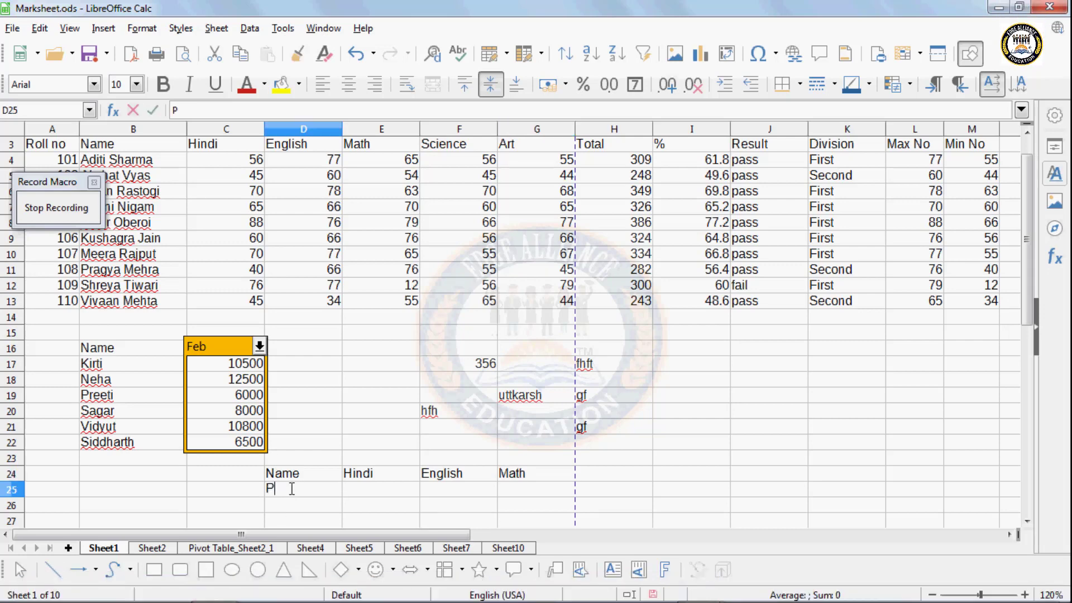
pyautogui.write('rakhya')
pyautogui.press('Tab')
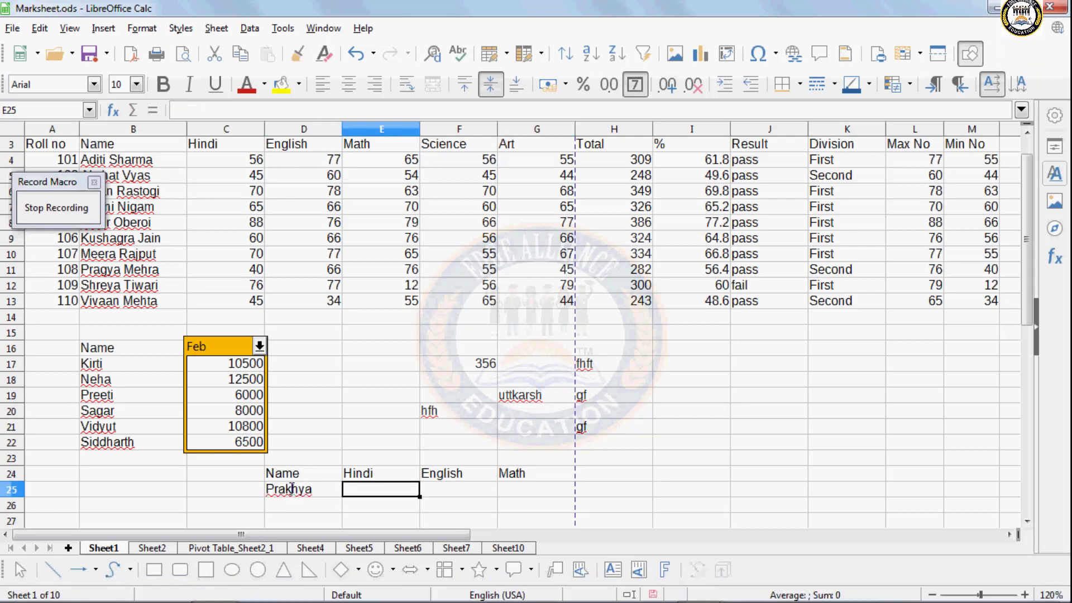
pyautogui.write('65')
pyautogui.press('Tab')
pyautogui.write('76')
pyautogui.press('Tab')
pyautogui.write('7')
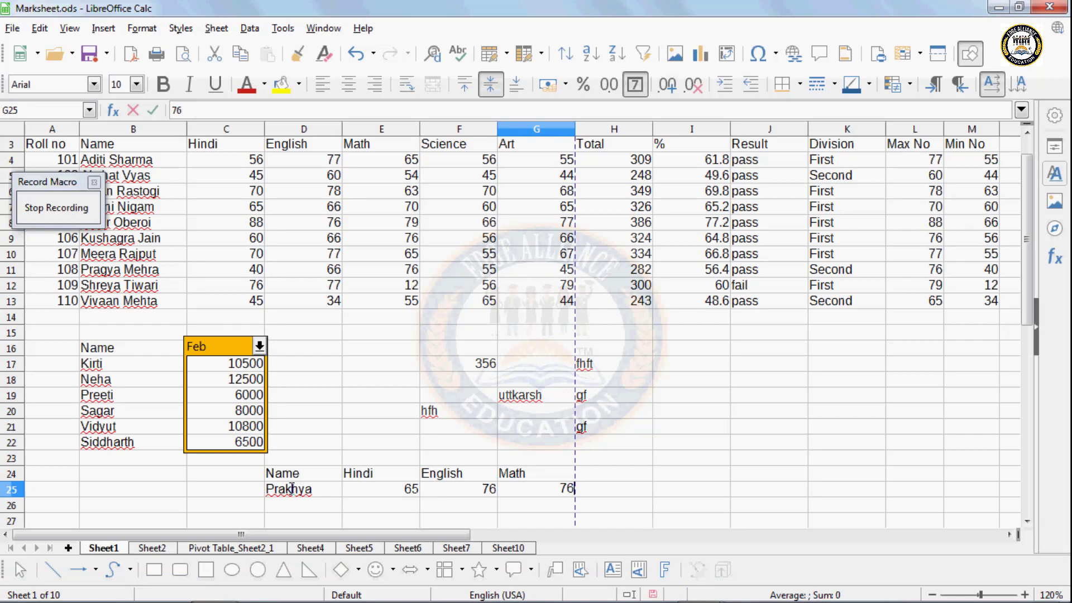
pyautogui.click(293, 505)
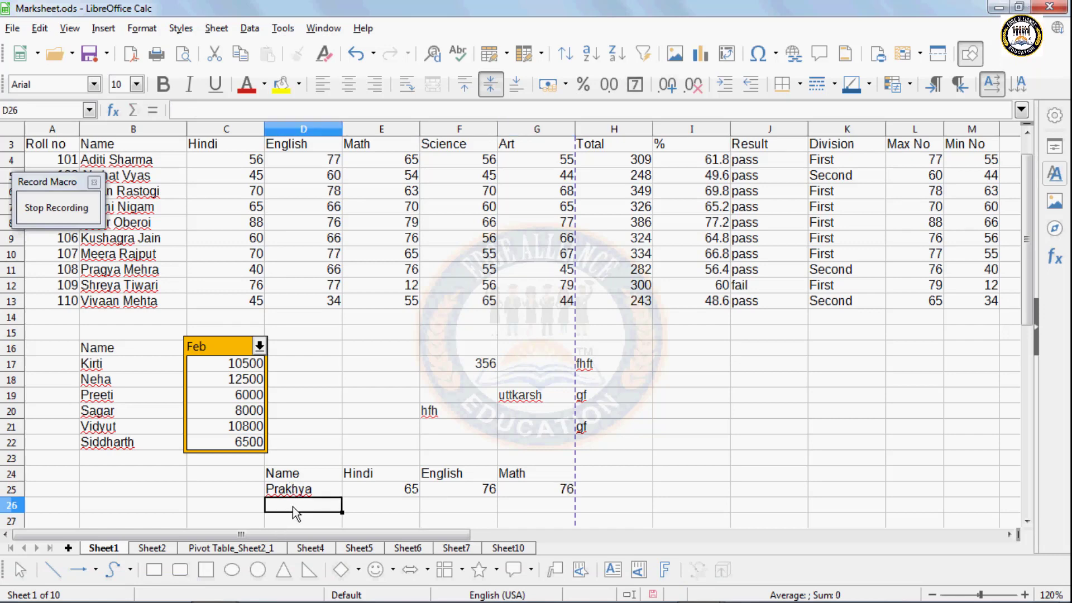
# - Stop recording and save the macro as 'sheet' in My Macros > Standard > Module1
pyautogui.click(67, 210)
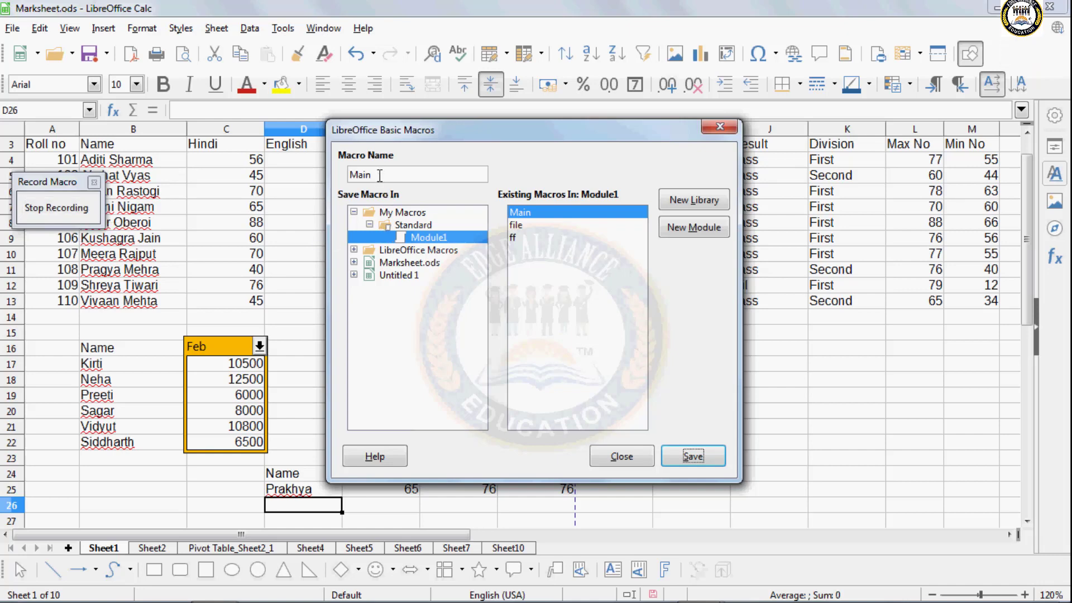
pyautogui.moveTo(380, 174); pyautogui.dragTo(336, 177)
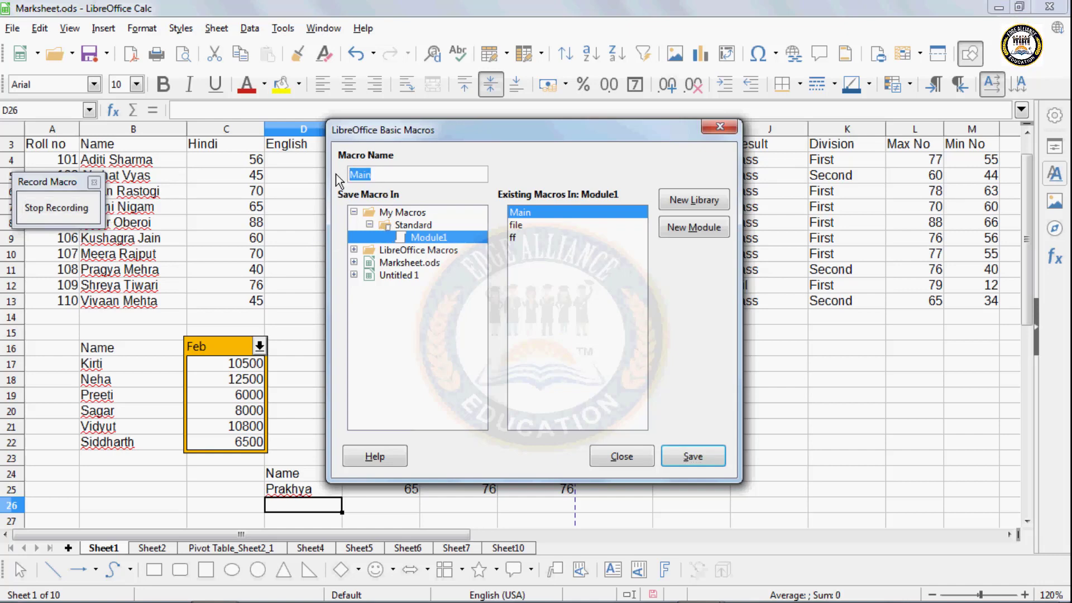
pyautogui.write('sheet')
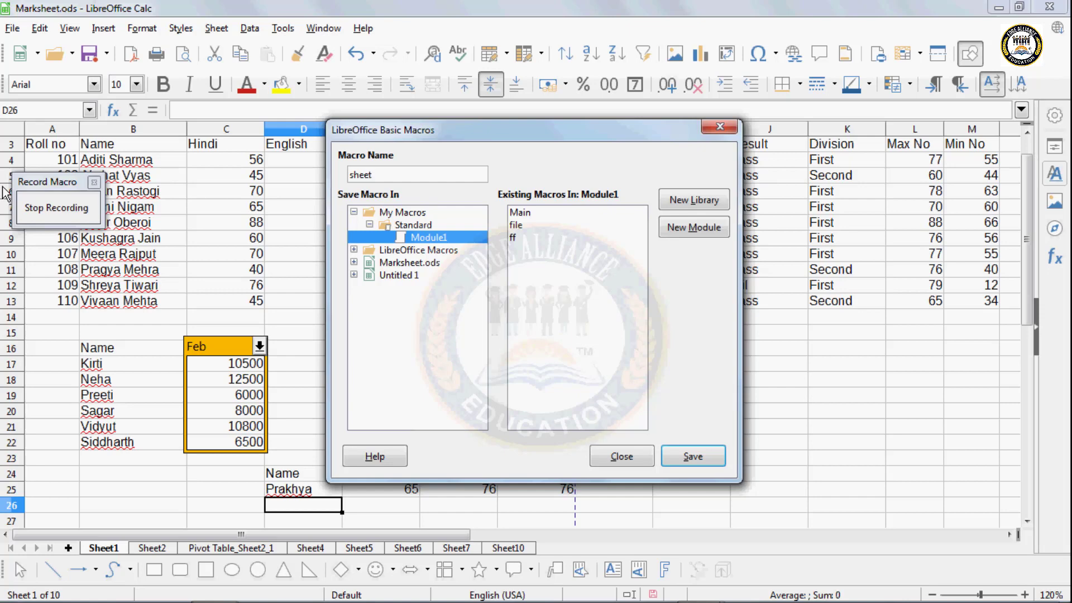
pyautogui.click(675, 458)
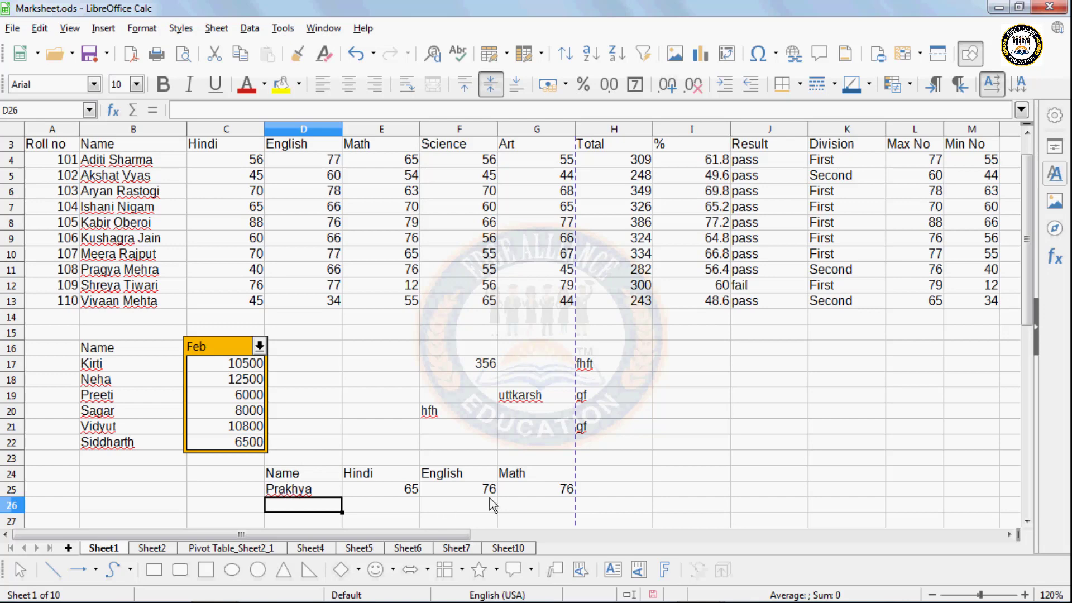
# - On Sheet10, run the 'sheet' macro from My Macros > Standard > Module1
pyautogui.click(509, 549)
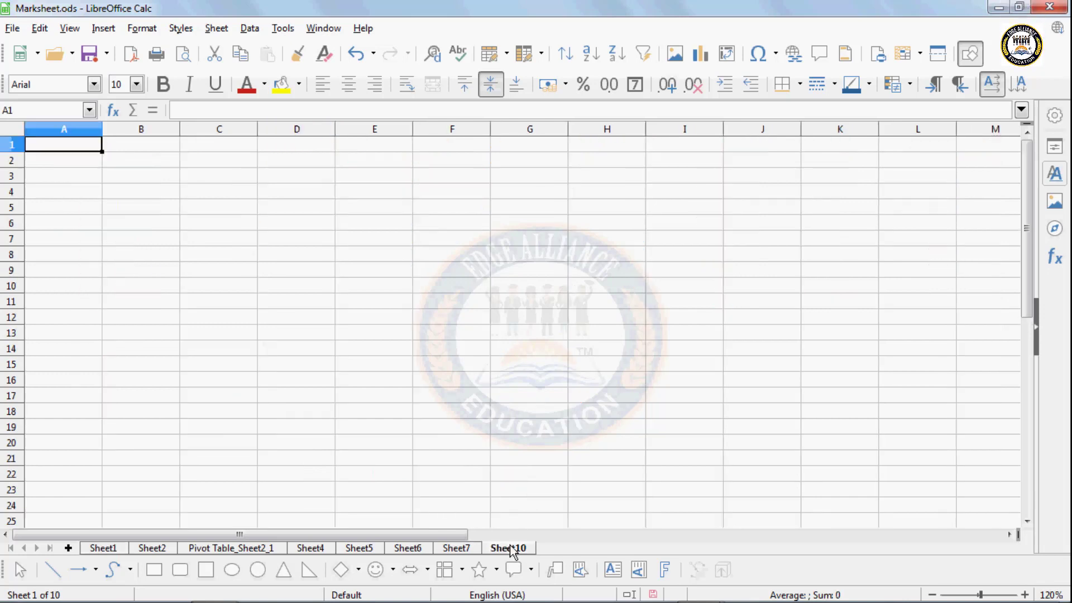
pyautogui.click(283, 28)
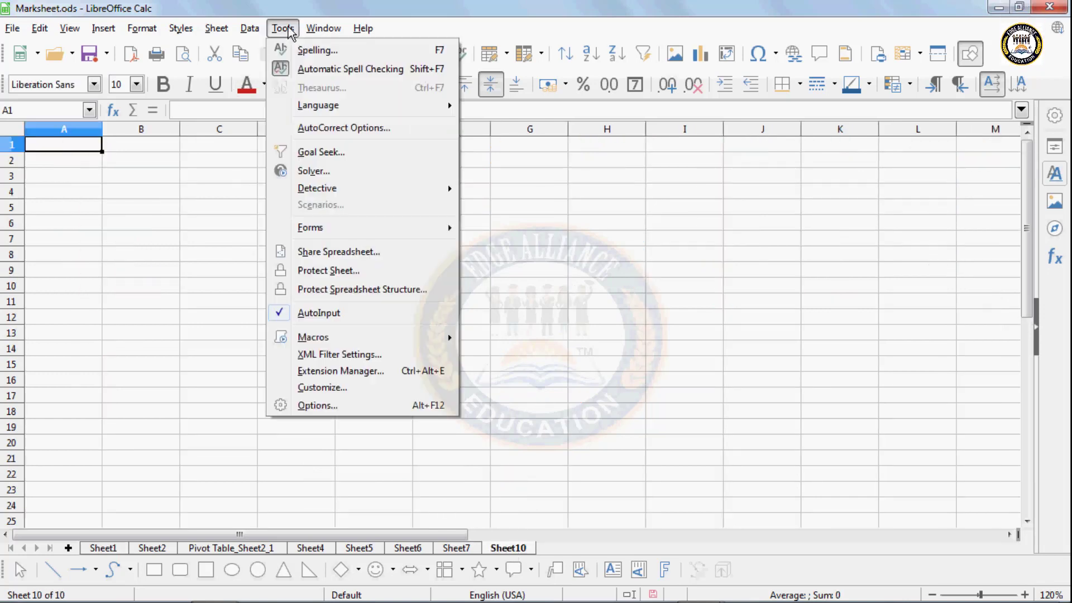
pyautogui.moveTo(336, 340)
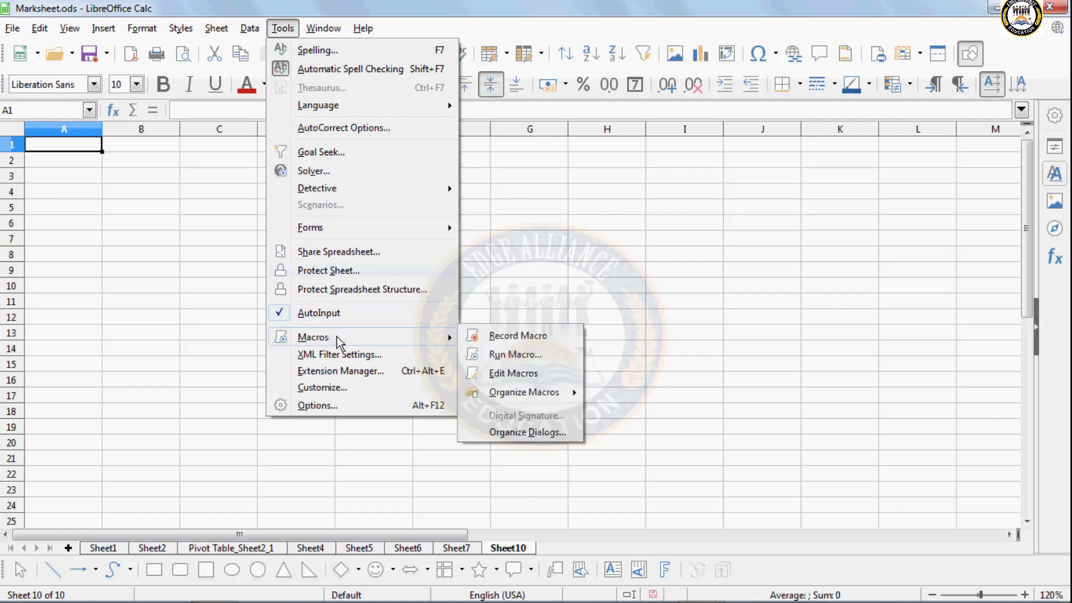
pyautogui.click(515, 353)
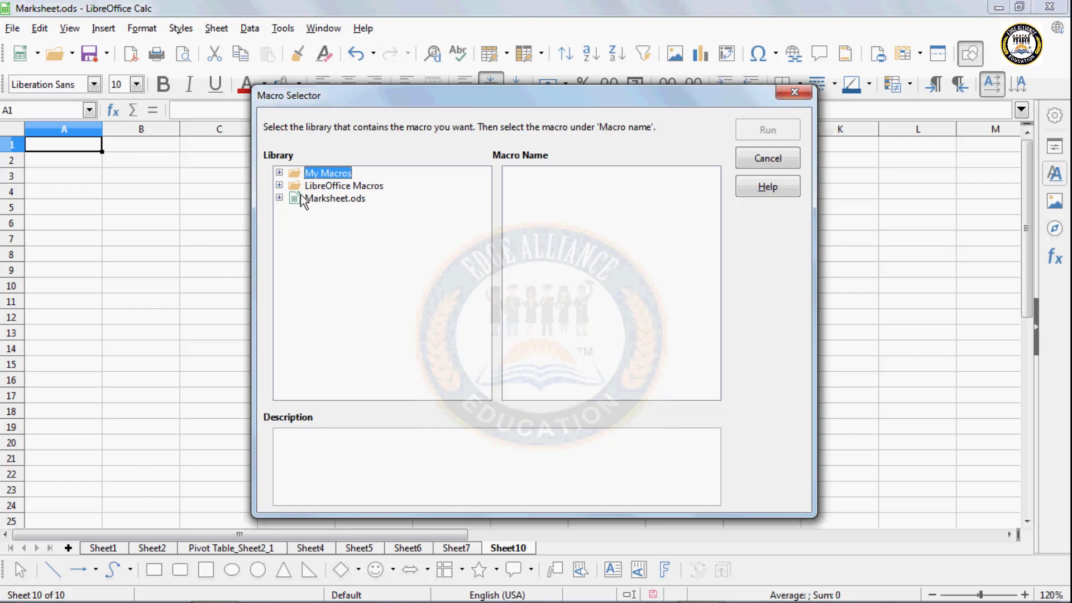
pyautogui.click(279, 173)
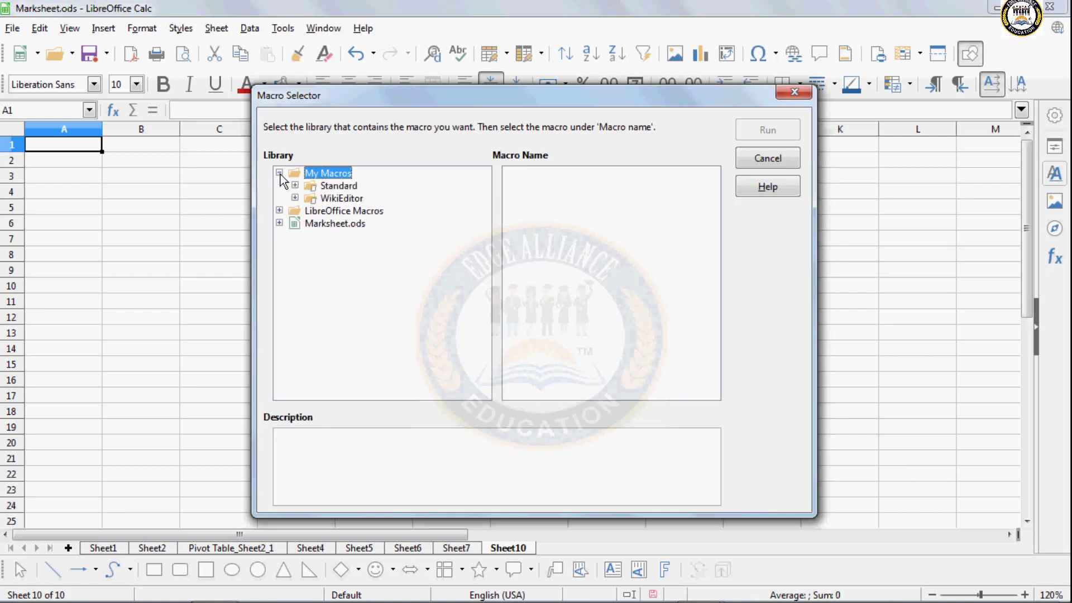
pyautogui.click(295, 186)
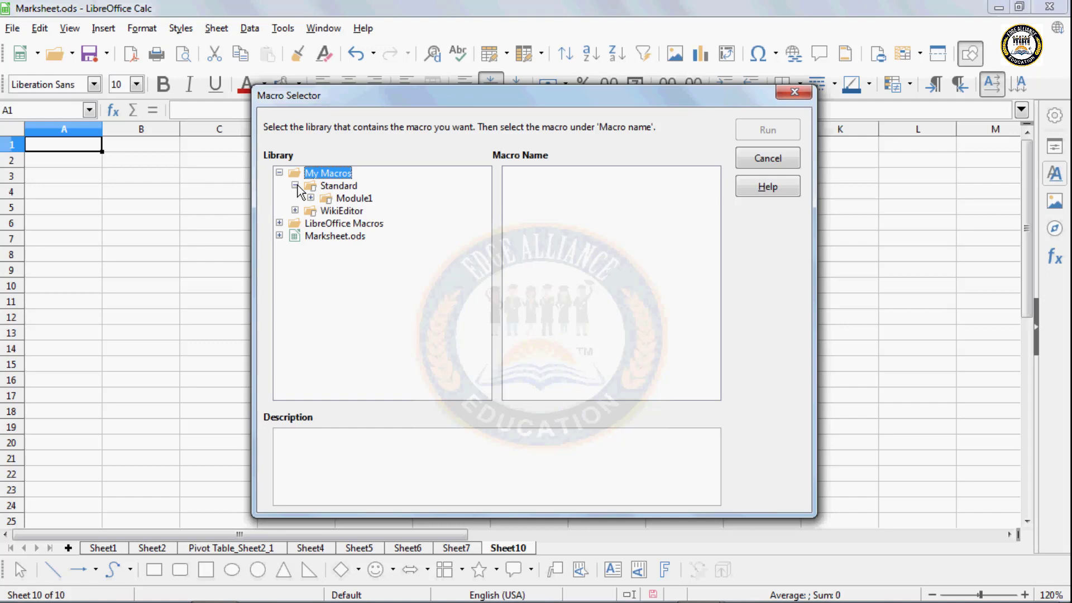
pyautogui.click(354, 199)
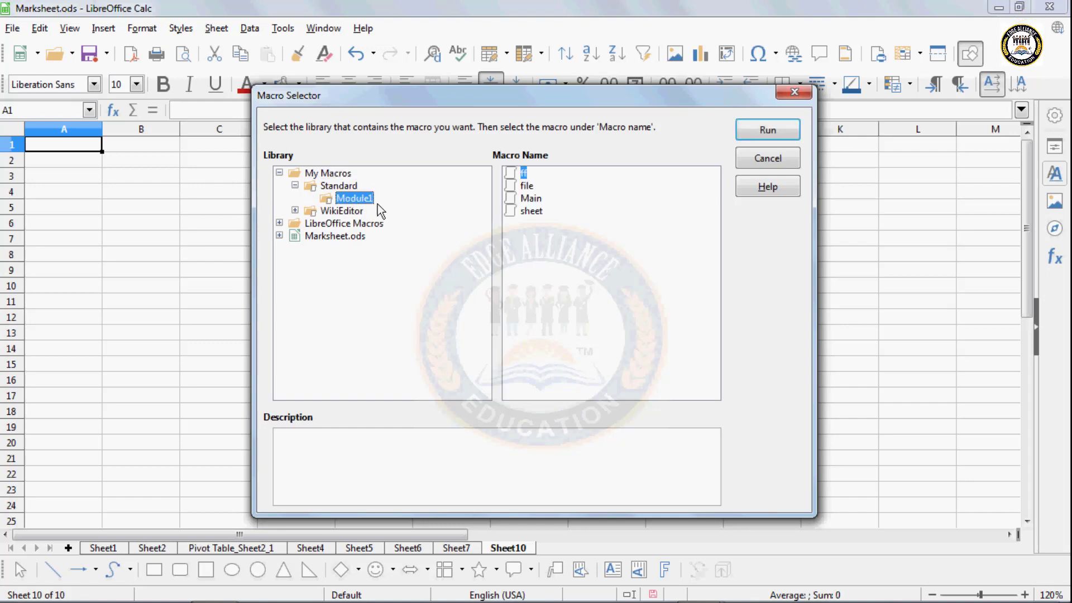
pyautogui.click(530, 212)
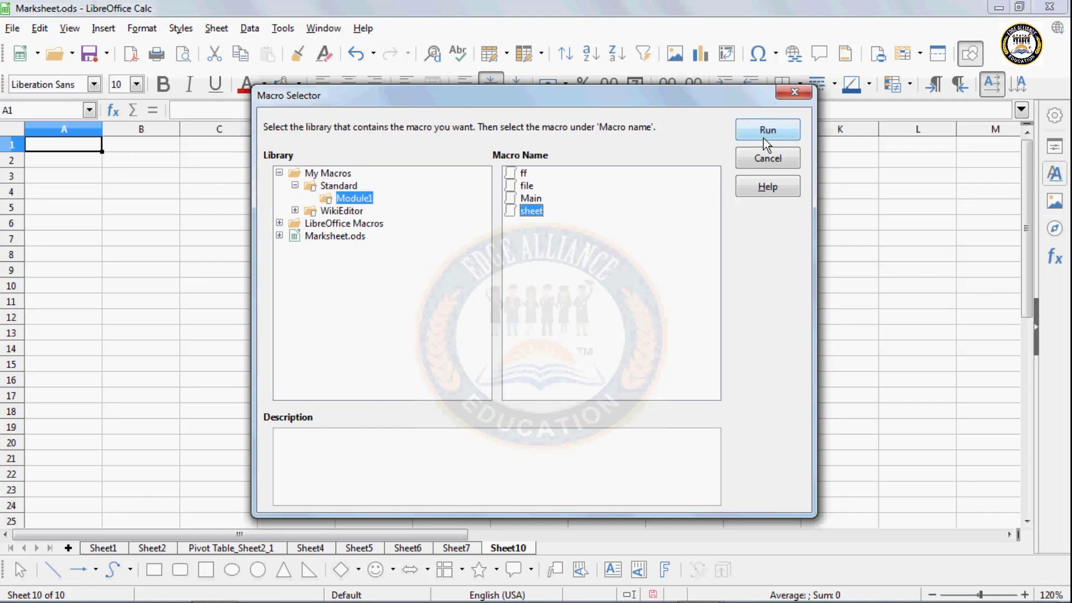
pyautogui.click(766, 134)
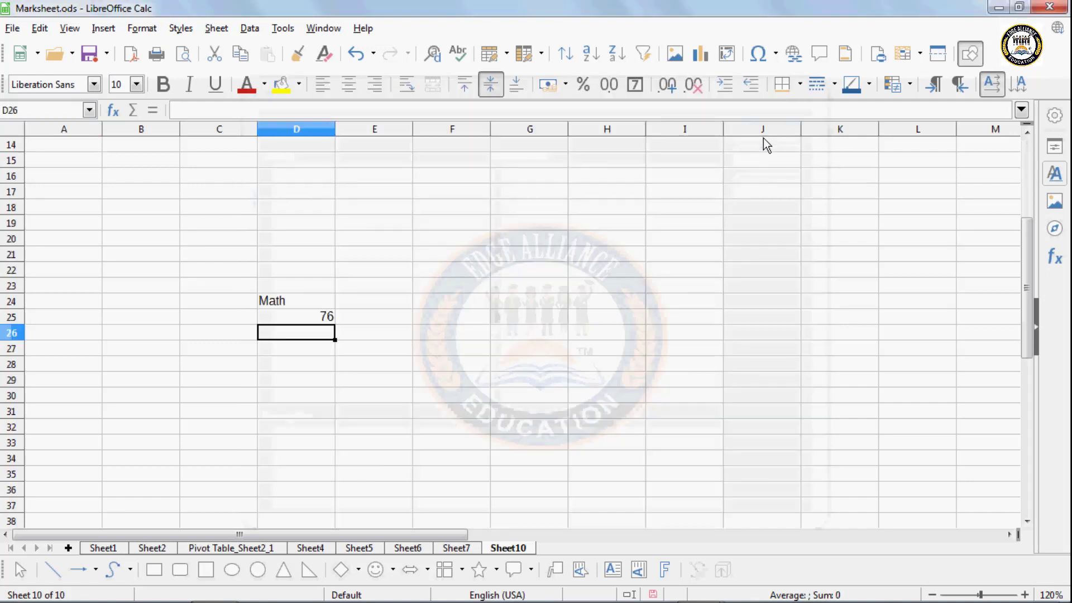
# - Check the macro's output on Sheet10 by selecting cells C26 and E18
pyautogui.click(215, 338)
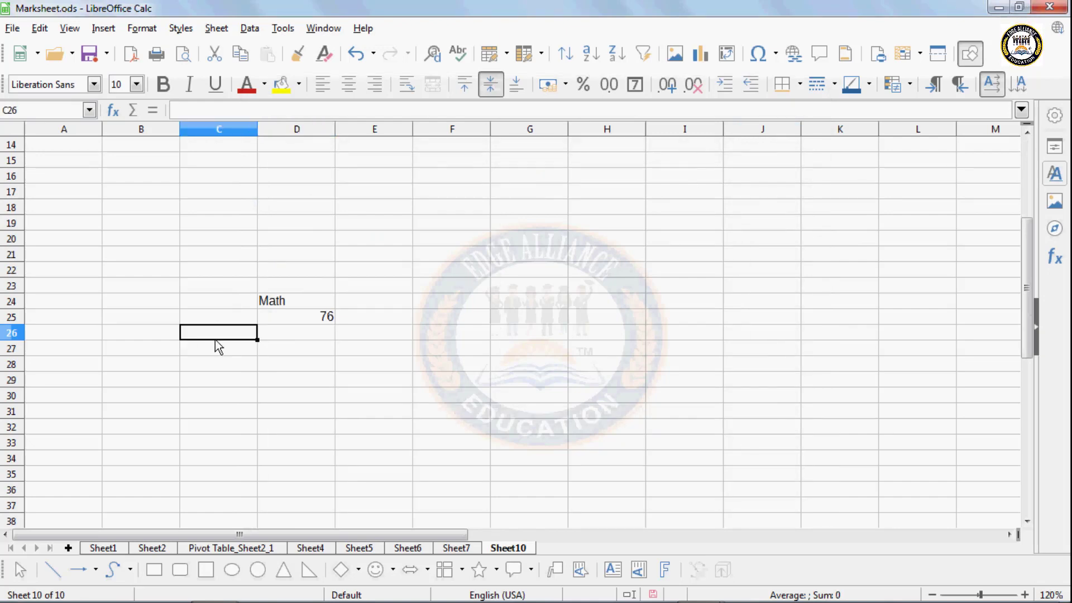
pyautogui.click(343, 400)
pyautogui.click(354, 285)
pyautogui.click(340, 209)
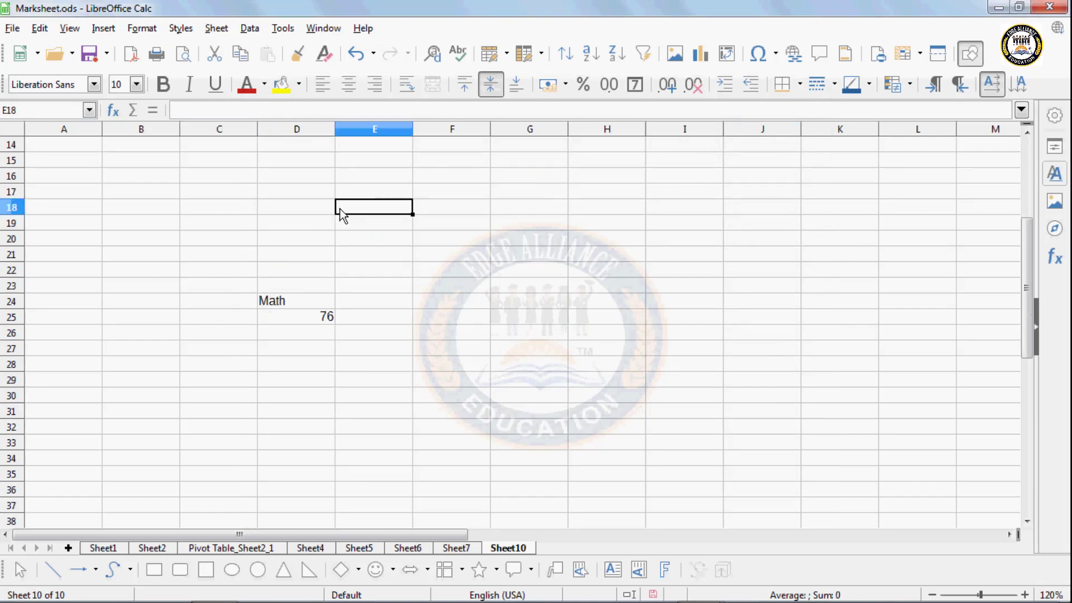
# - Open Tools > Customize on the Menus tab and show the options for adding a menu
pyautogui.click(282, 28)
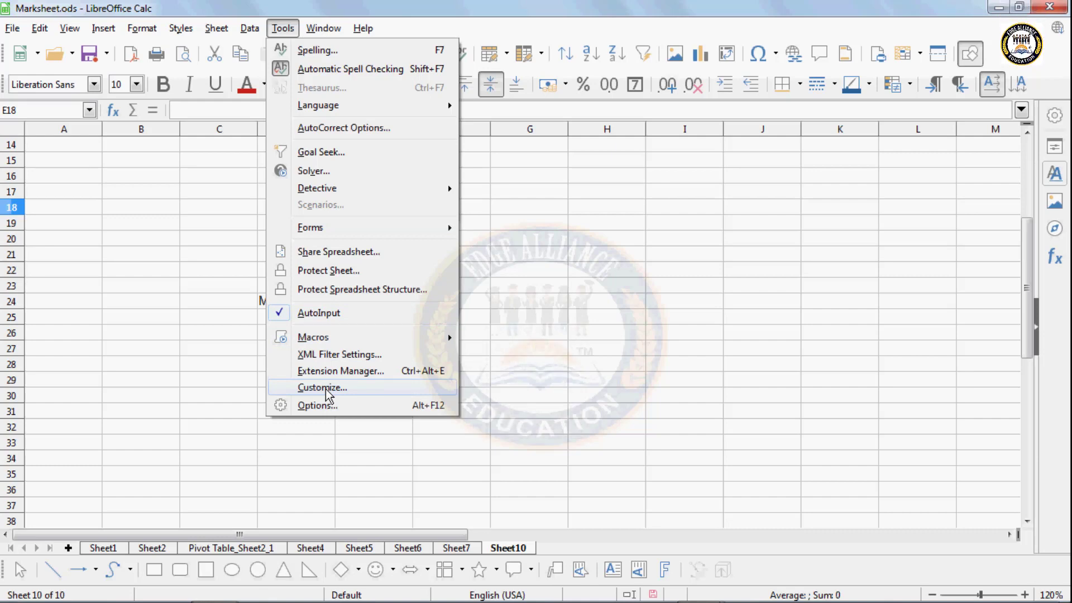
pyautogui.press('Escape')
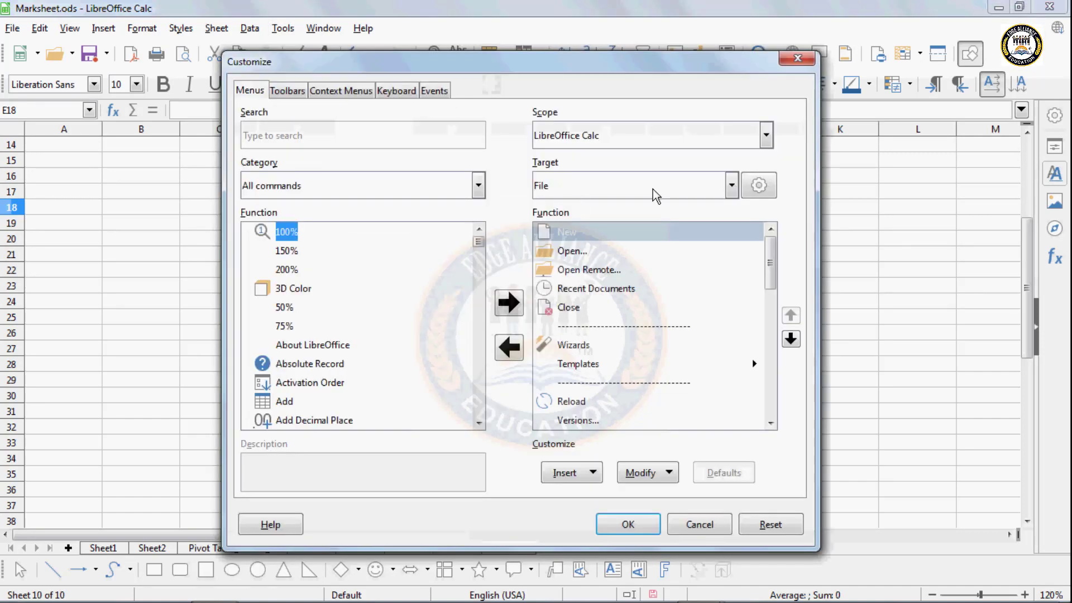
pyautogui.click(760, 190)
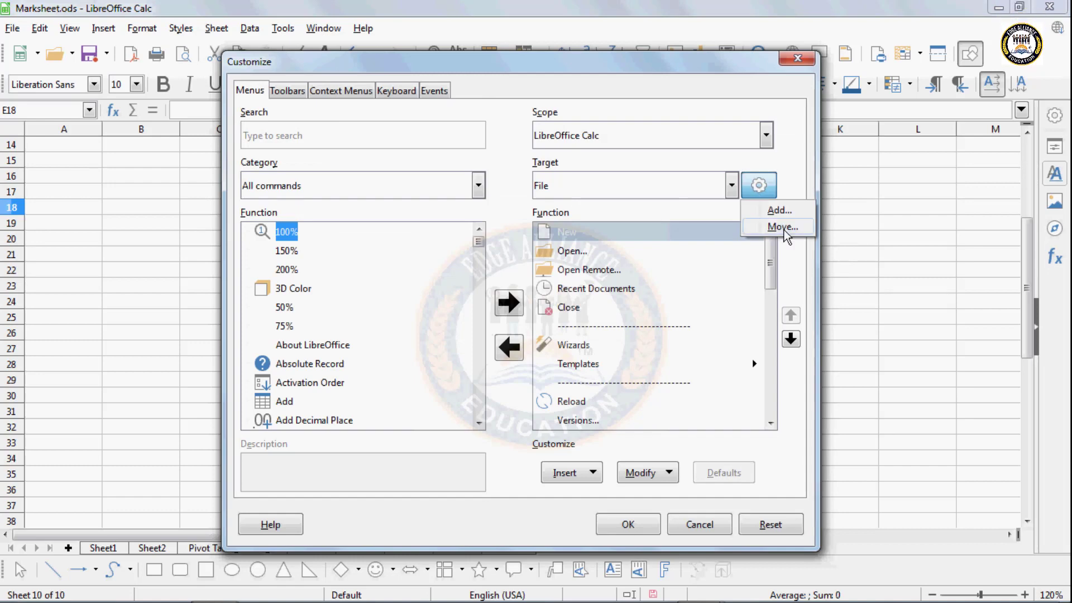
# - Add a new menu and rename New Menu 1 to 'my tool'
pyautogui.click(782, 212)
pyautogui.moveTo(467, 210); pyautogui.dragTo(333, 207)
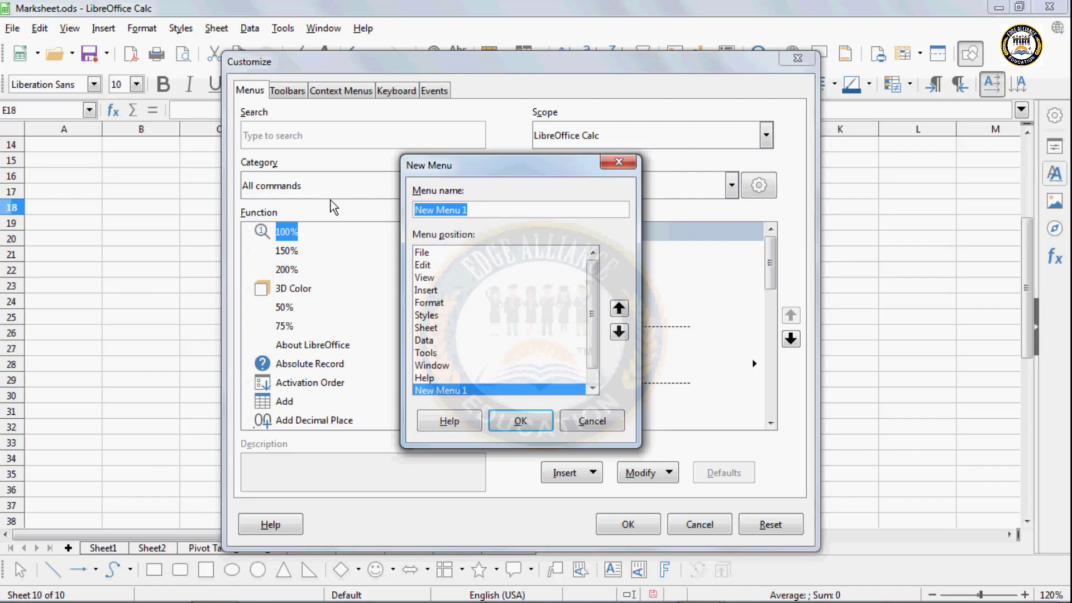
pyautogui.click(356, 195)
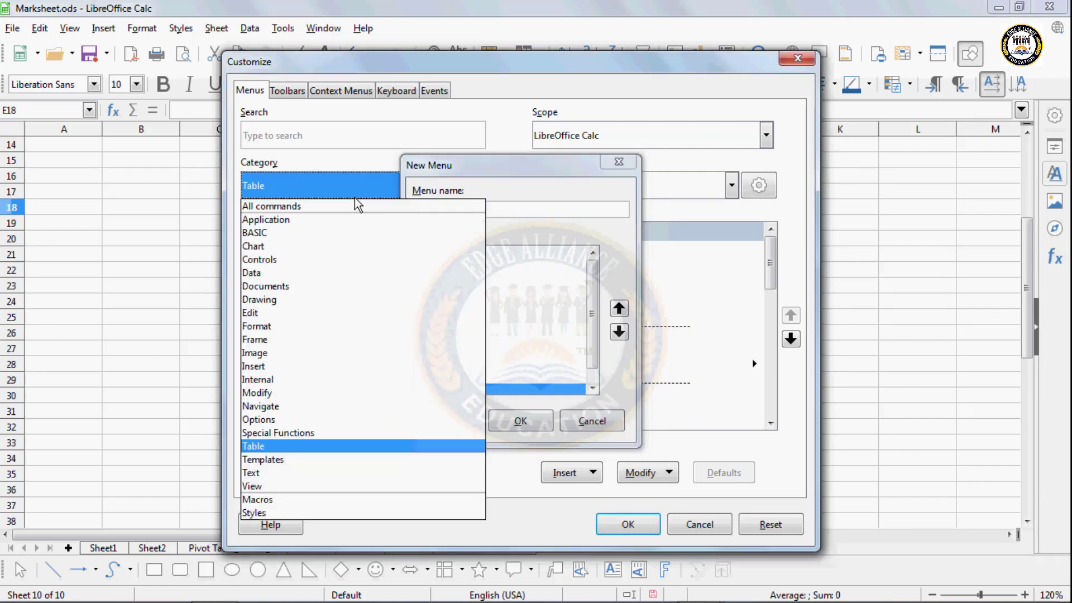
pyautogui.click(563, 210)
pyautogui.moveTo(543, 212); pyautogui.dragTo(389, 210)
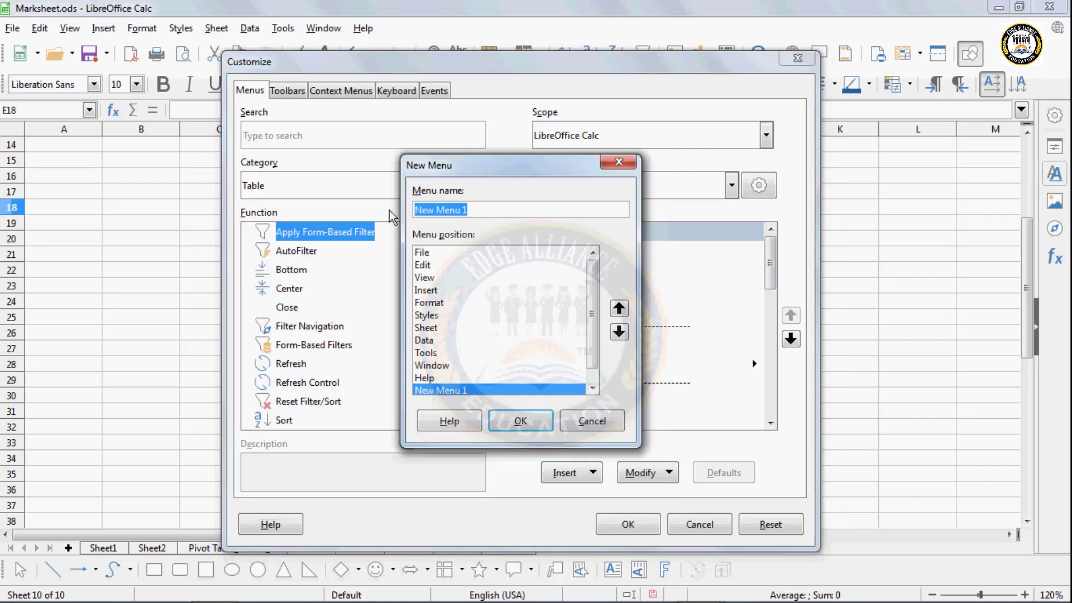
pyautogui.write('to')
pyautogui.press('BackSpace')
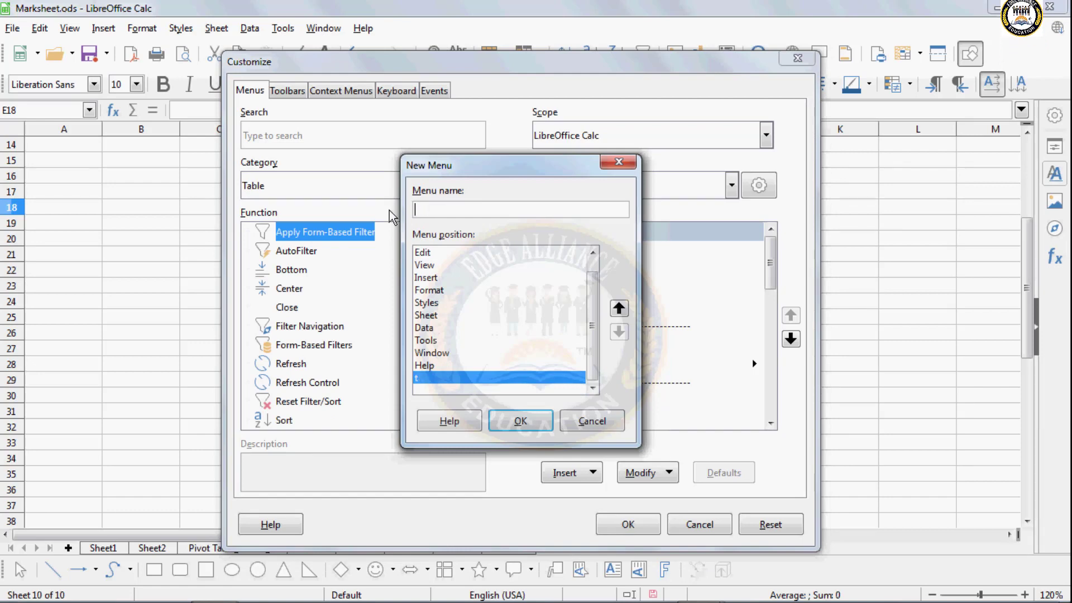
pyautogui.write('my tool')
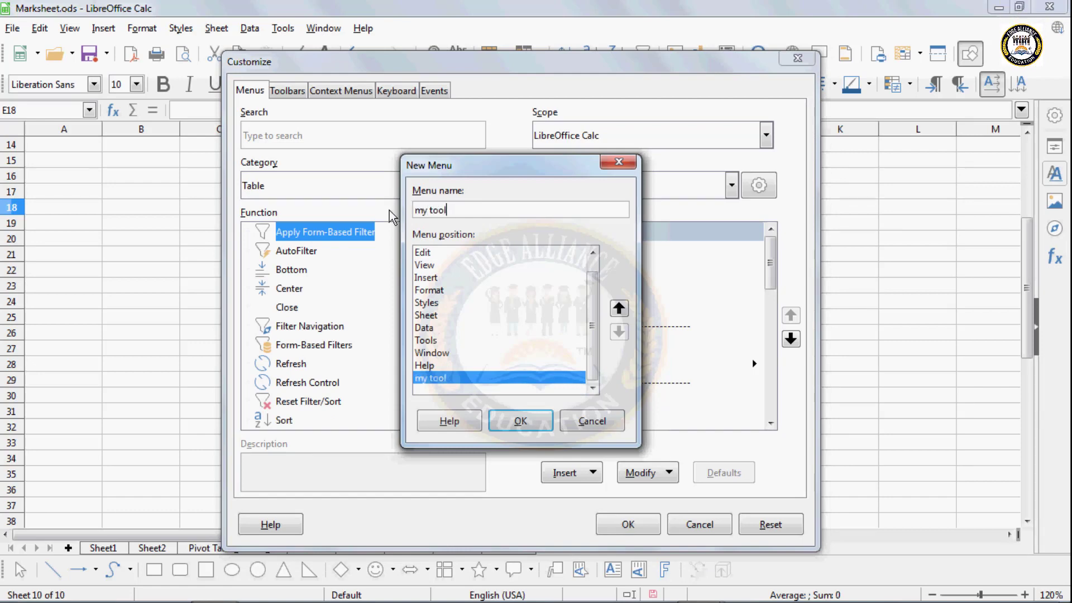
pyautogui.click(520, 421)
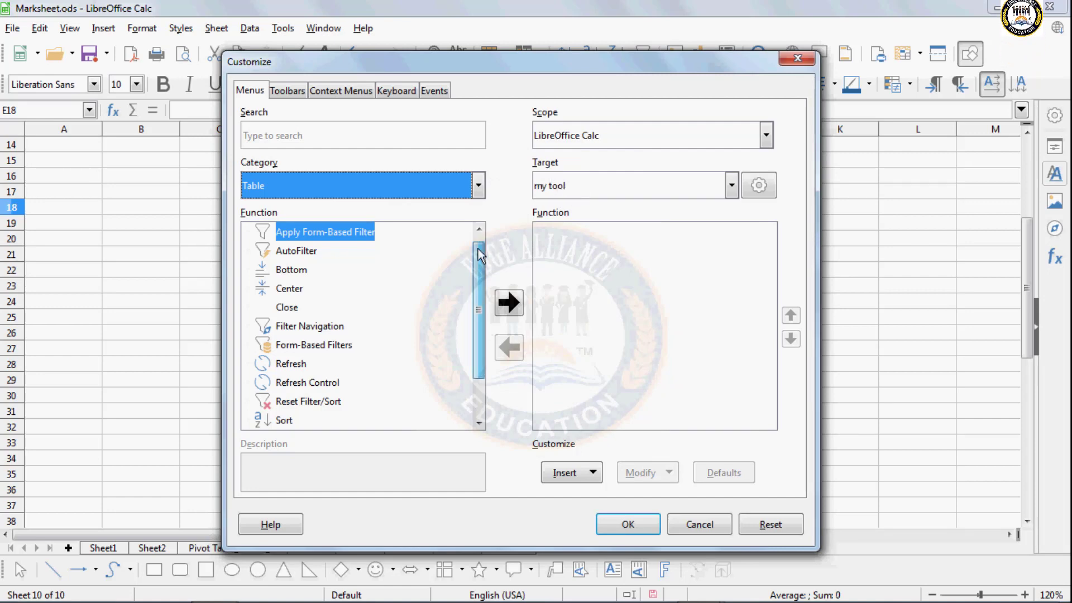
# - From All Commands, add 100%, Background Color and Chart to the my tool menu
pyautogui.click(478, 187)
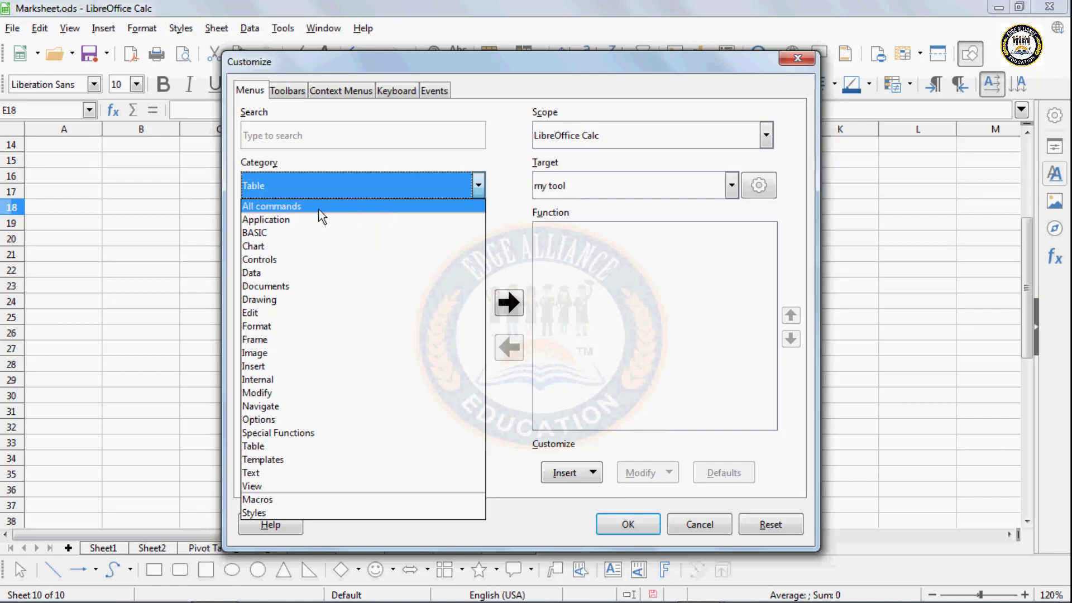
pyautogui.click(296, 206)
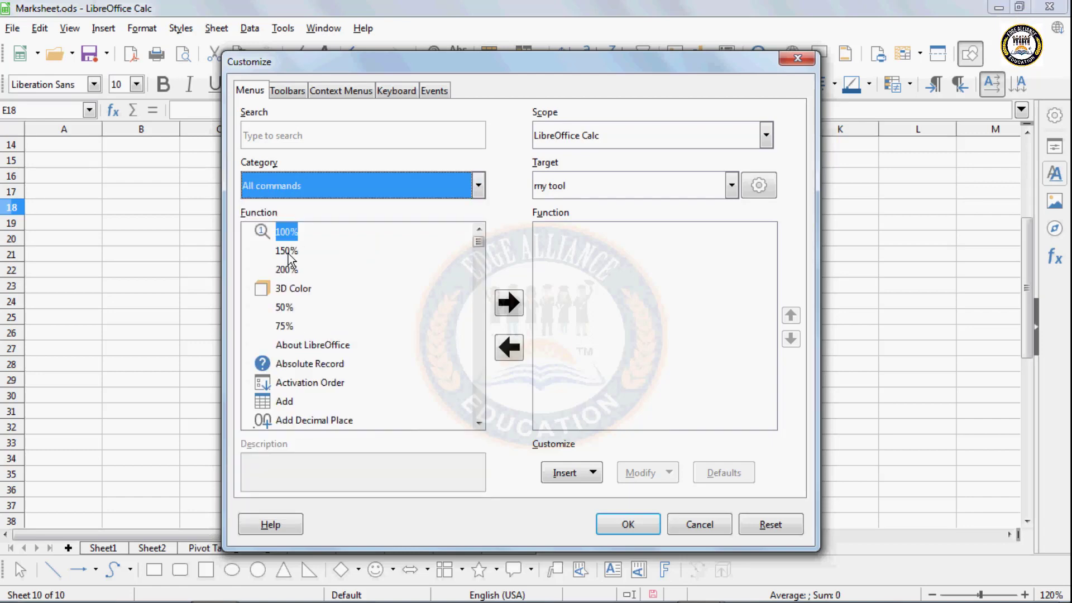
pyautogui.click(285, 235)
pyautogui.click(508, 303)
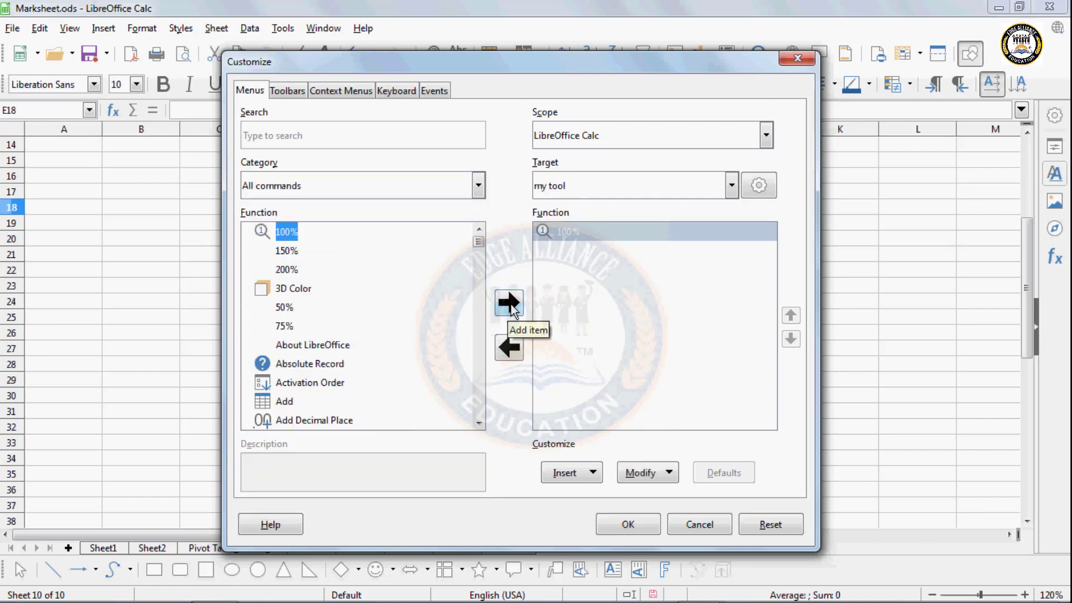
pyautogui.moveTo(479, 241); pyautogui.dragTo(479, 257)
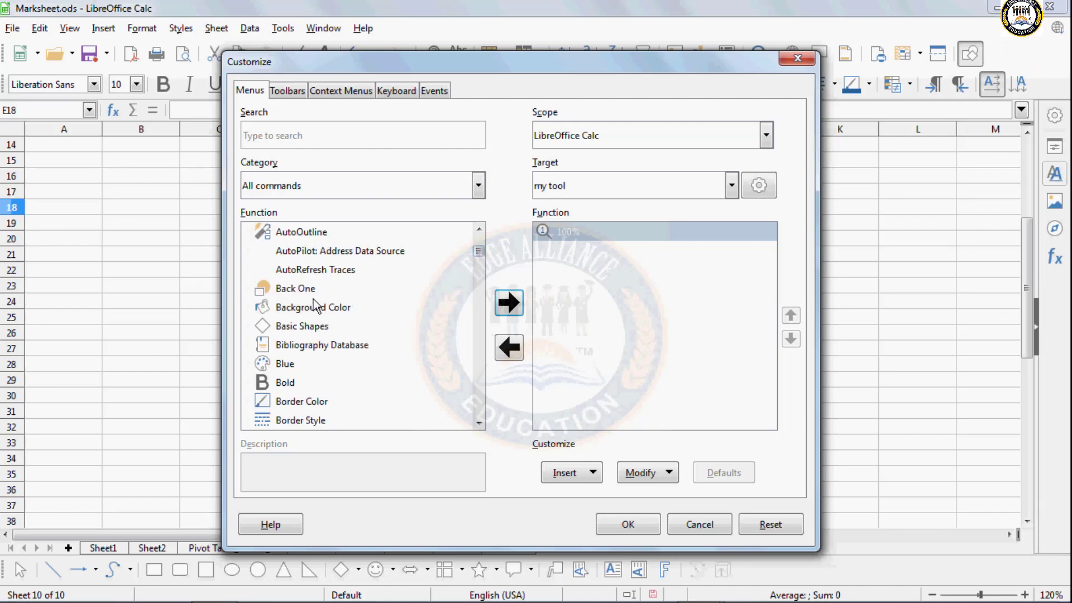
pyautogui.click(312, 307)
pyautogui.click(508, 302)
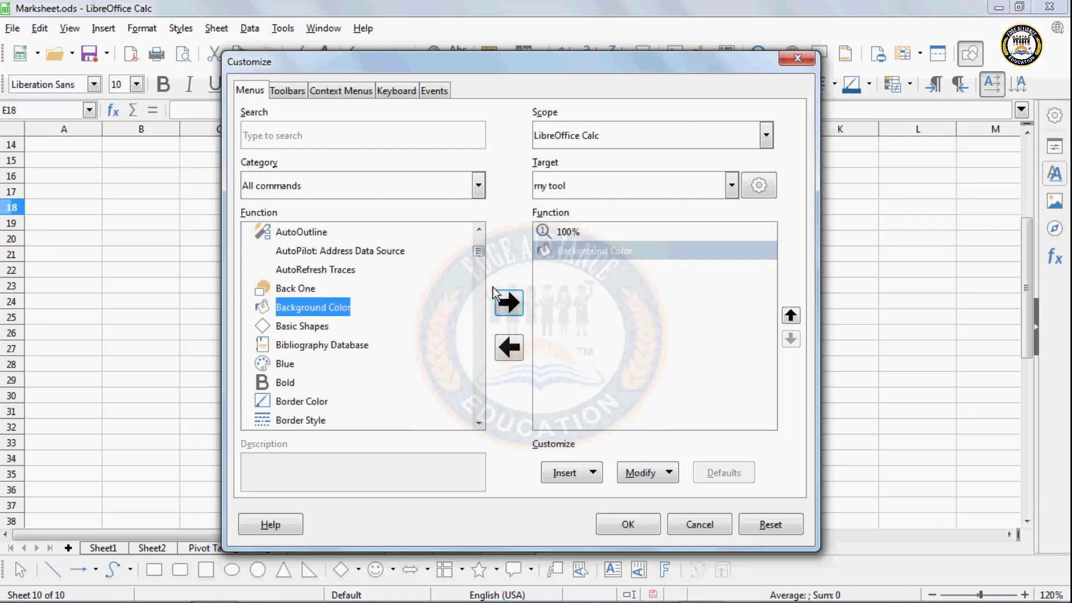
pyautogui.moveTo(479, 250); pyautogui.dragTo(480, 260)
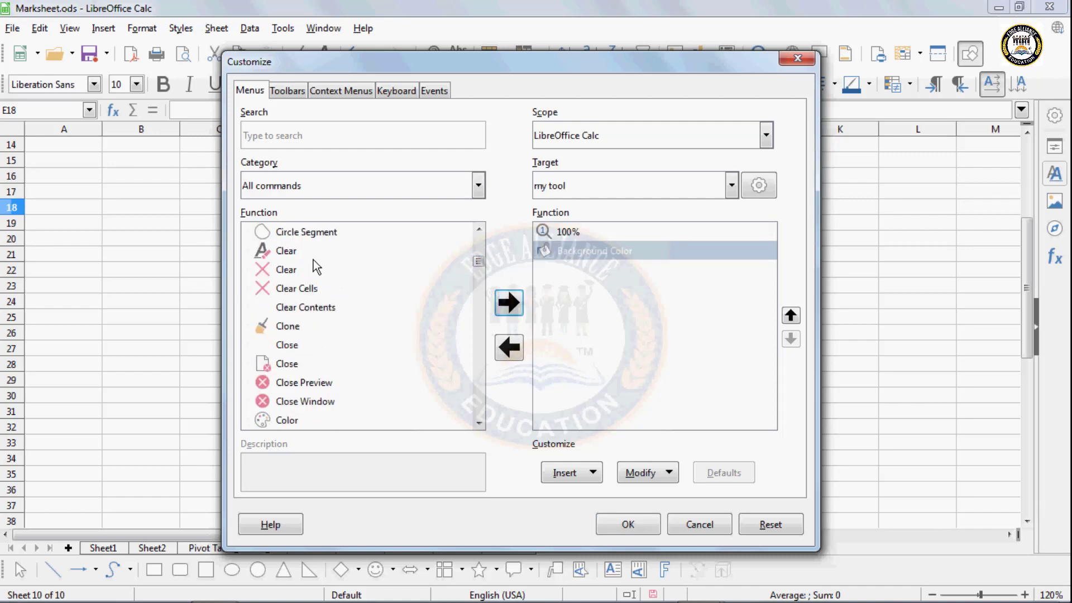
pyautogui.scroll(1, 316, 262)
pyautogui.scroll(3, 316, 268)
pyautogui.click(296, 344)
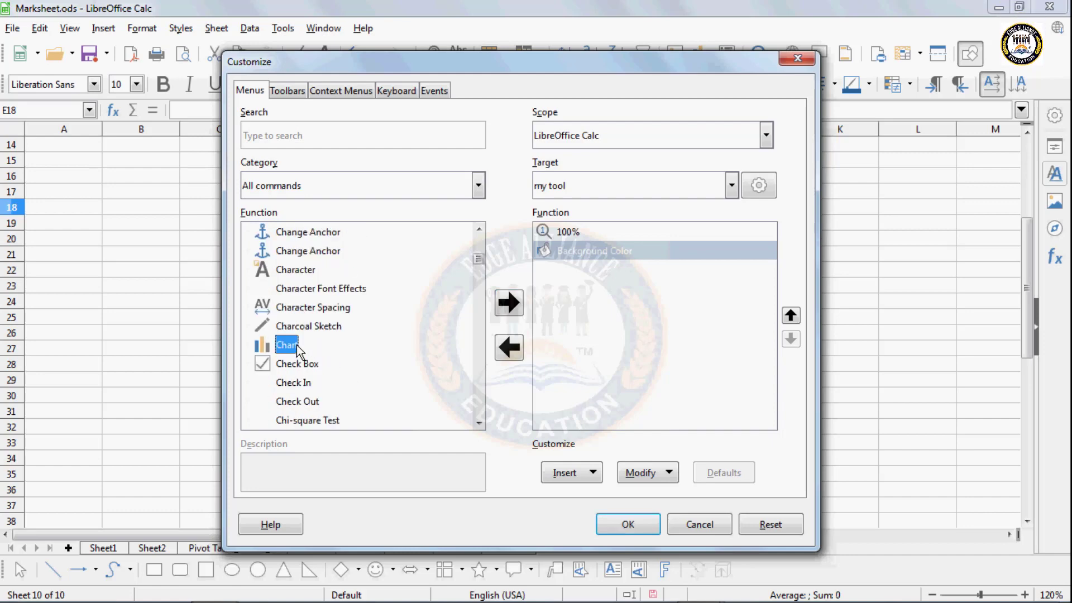
pyautogui.click(509, 310)
# - Add Freeze First Column, Freeze First Row and Freeze Rows and Columns, then apply the changes
pyautogui.scroll(-15, 347, 385)
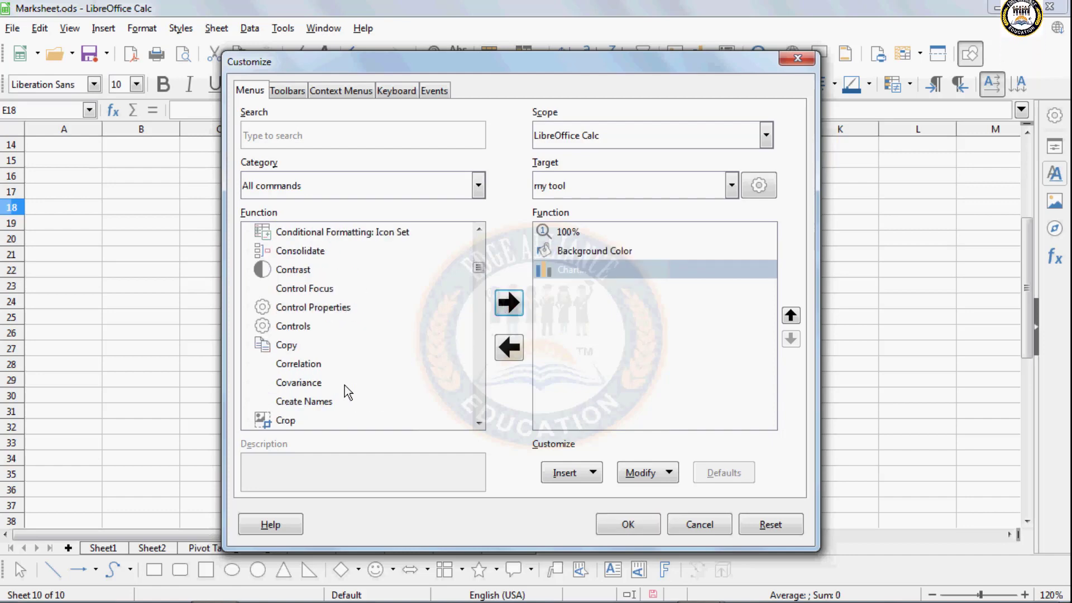
pyautogui.scroll(-15, 344, 384)
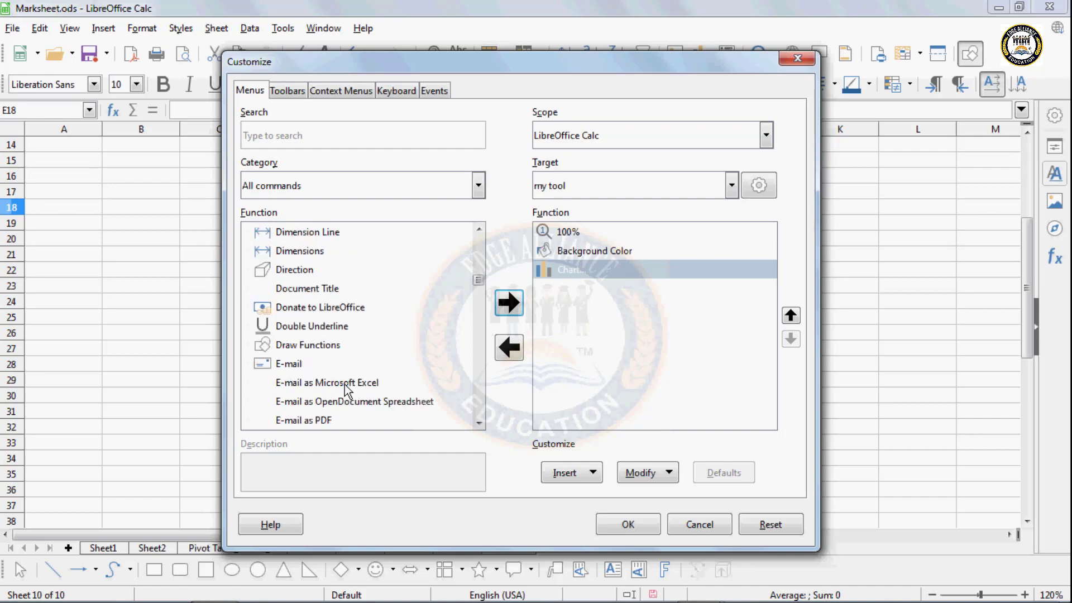
pyautogui.scroll(-12, 344, 384)
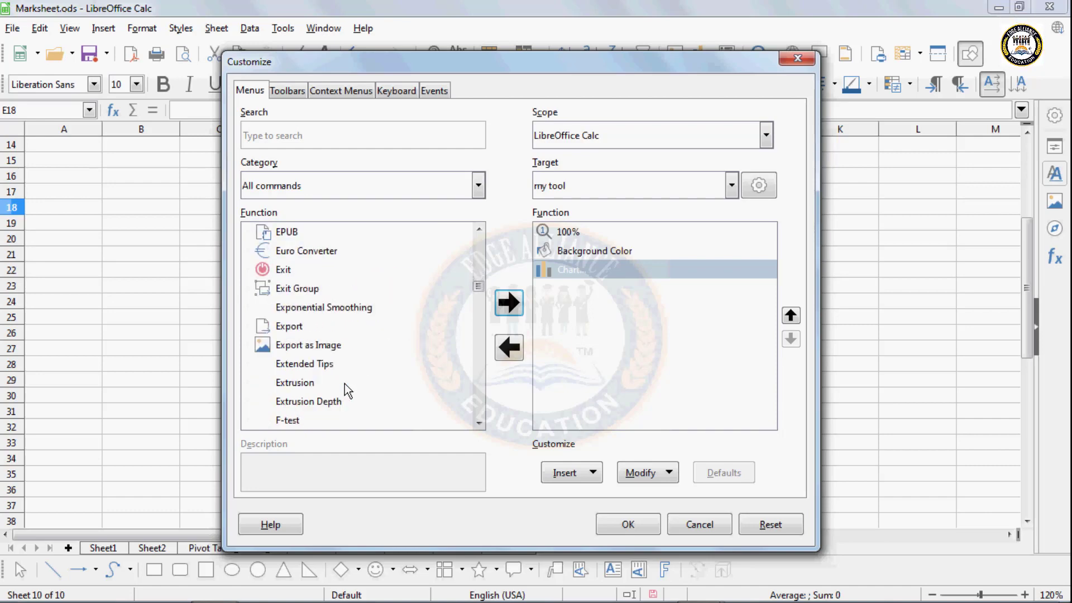
pyautogui.scroll(-10, 344, 384)
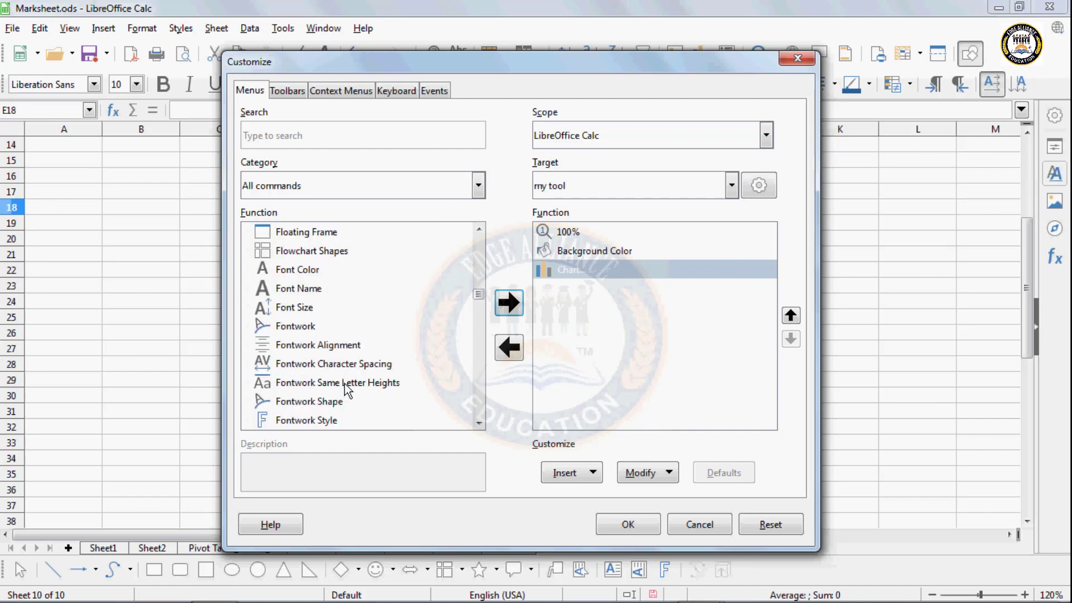
pyautogui.scroll(-4, 344, 384)
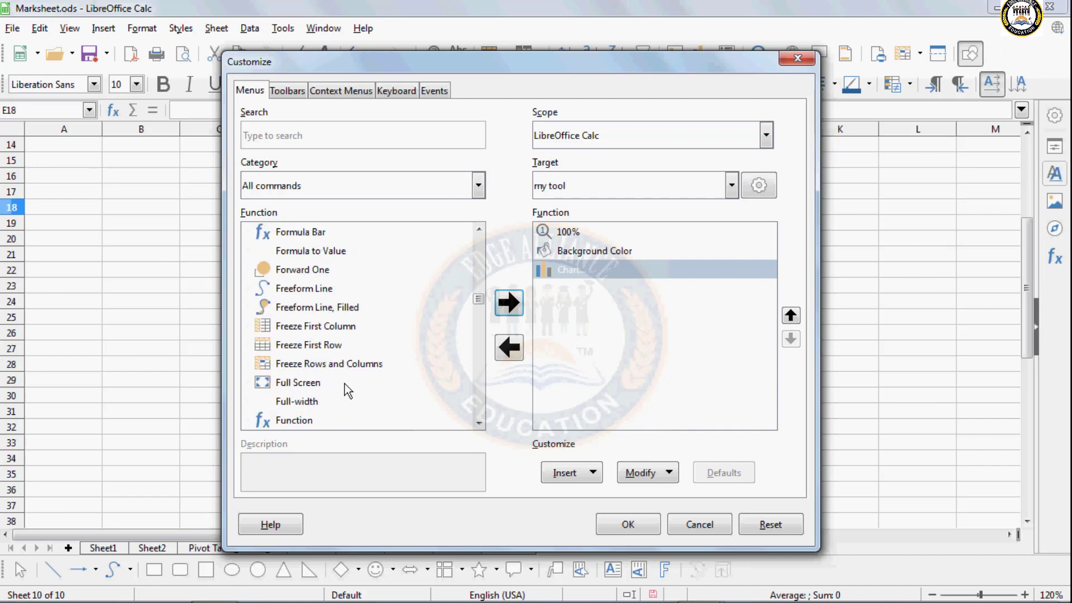
pyautogui.click(344, 327)
pyautogui.click(507, 301)
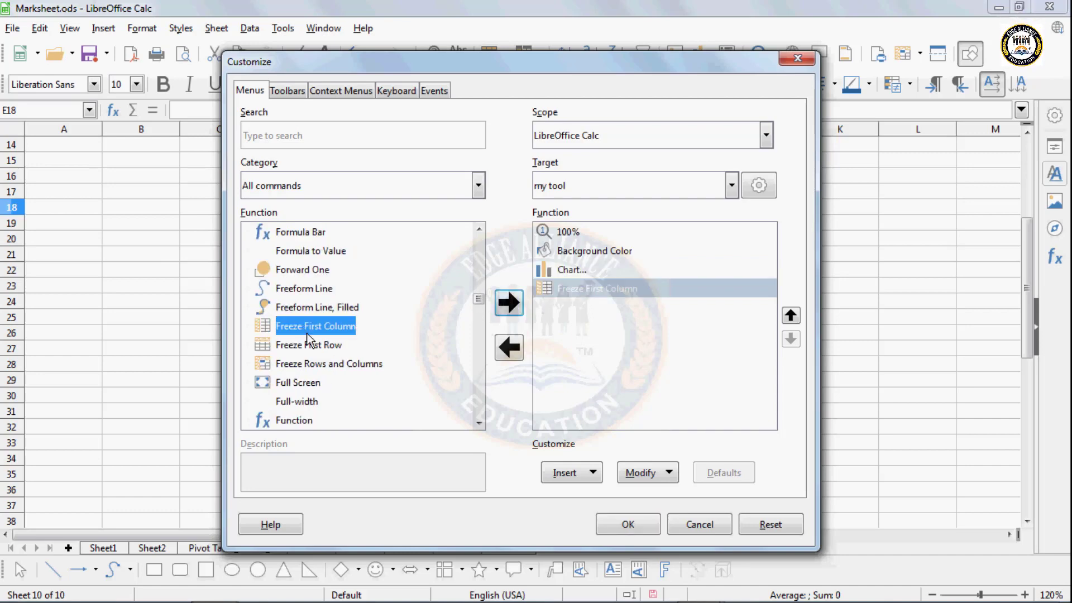
pyautogui.click(312, 345)
pyautogui.click(509, 303)
pyautogui.click(357, 364)
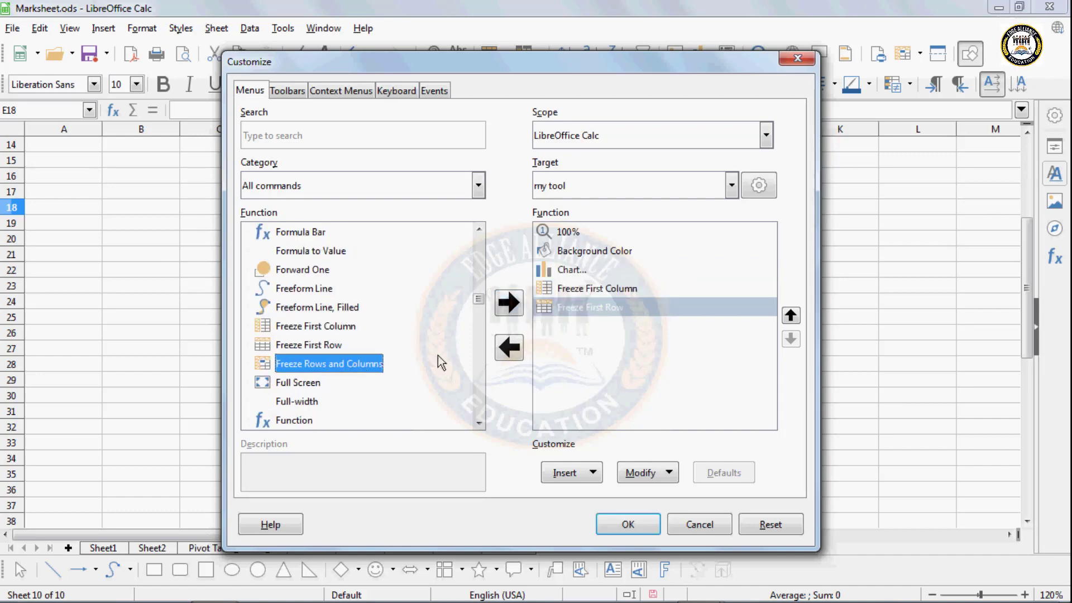
pyautogui.click(503, 306)
pyautogui.click(635, 525)
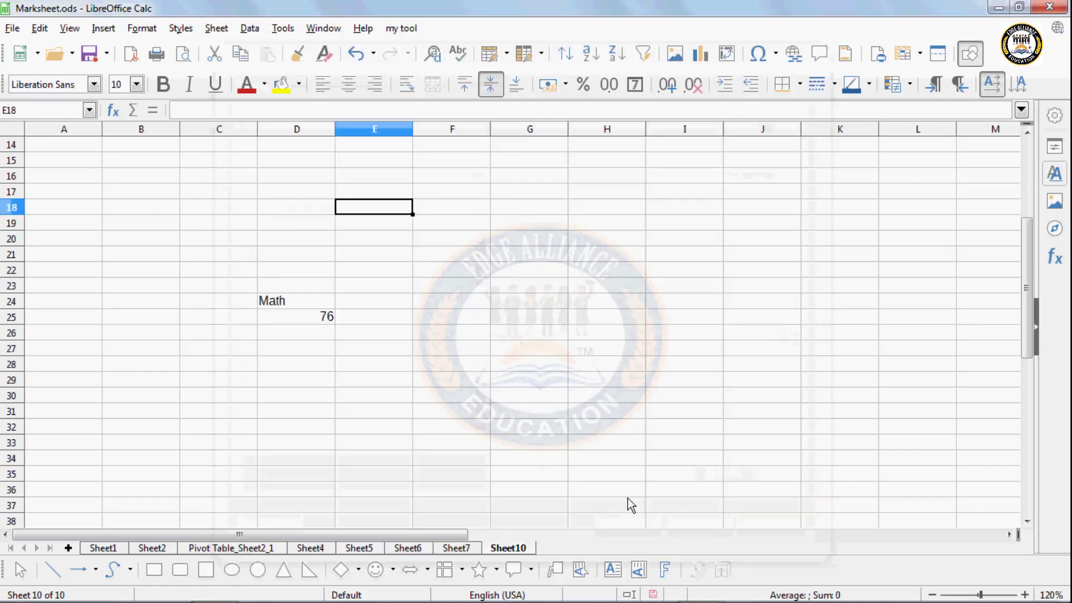
# - Check the my tool menu, then open Tools > Customize with 'my tool' as the target menu
pyautogui.click(400, 31)
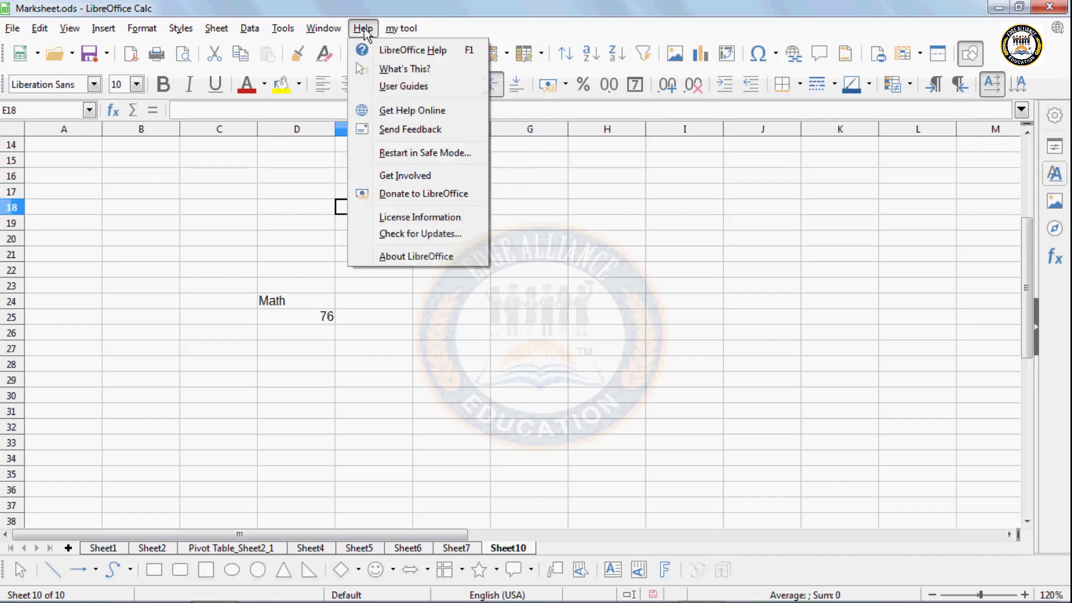
pyautogui.moveTo(284, 33)
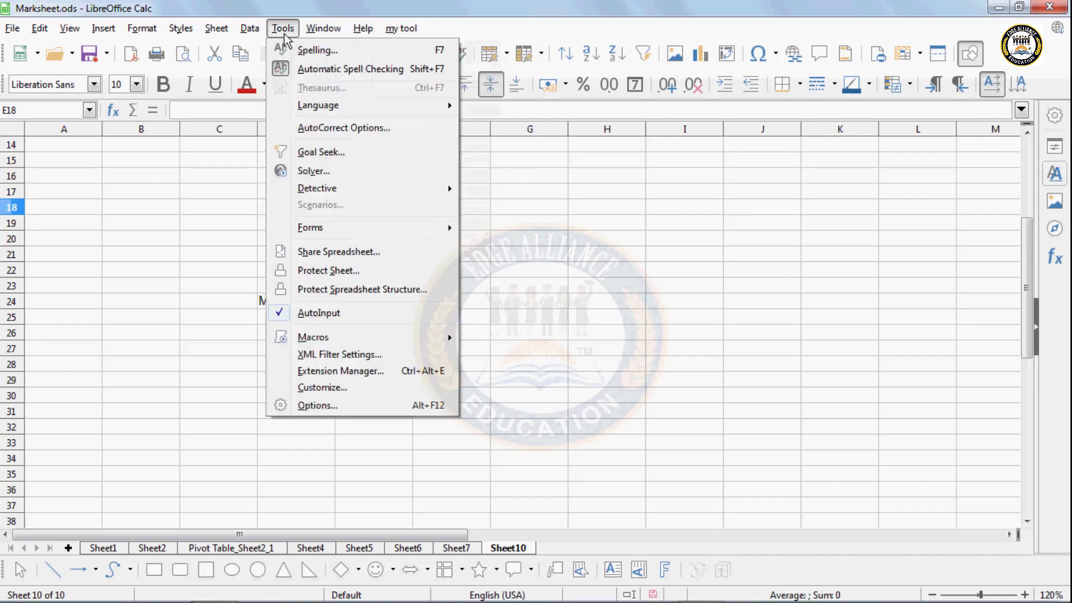
pyautogui.click(344, 388)
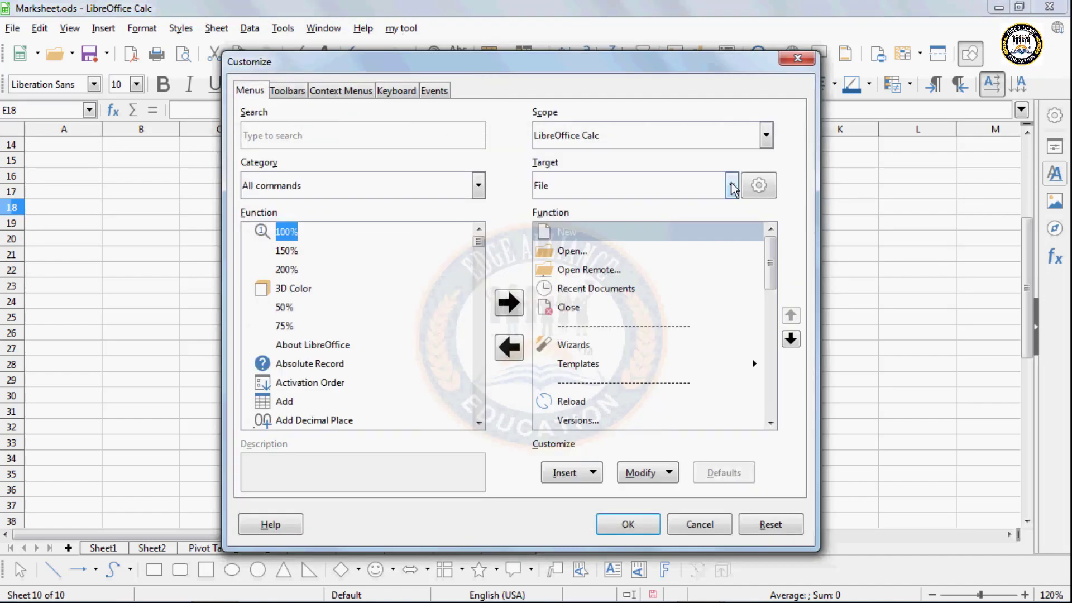
pyautogui.click(731, 185)
pyautogui.moveTo(734, 234); pyautogui.dragTo(702, 469)
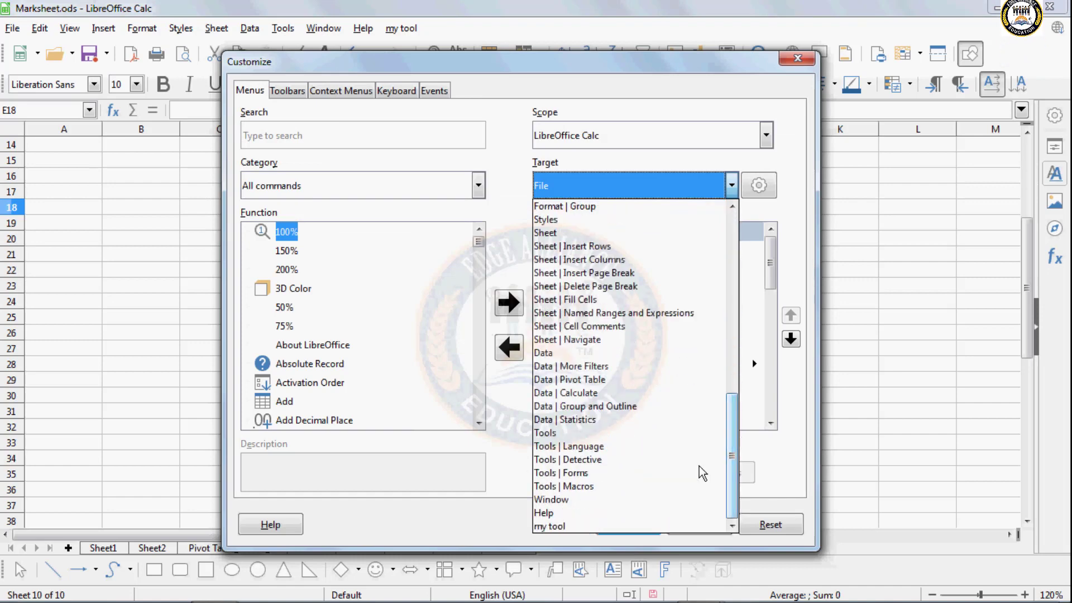
pyautogui.click(701, 522)
# - Delete the my tool menu from the gear options and confirm with OK
pyautogui.click(758, 186)
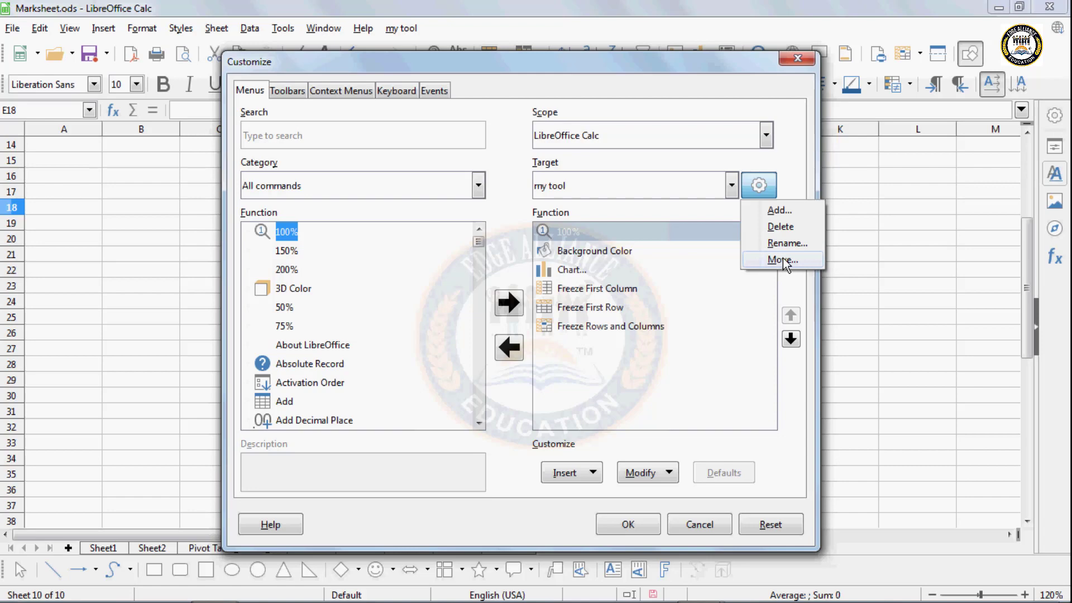
pyautogui.click(780, 229)
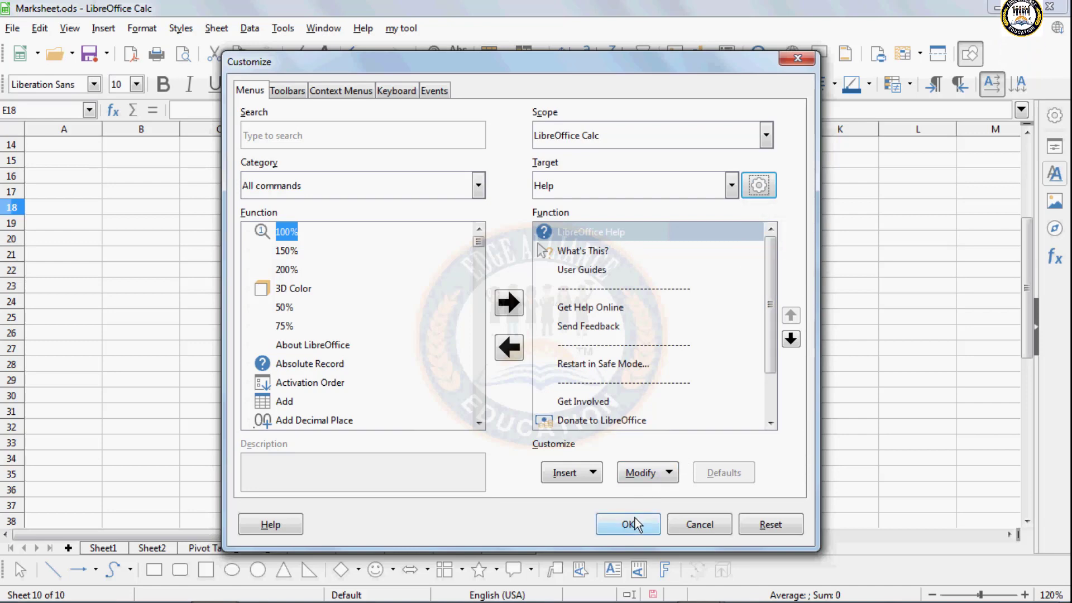
pyautogui.click(634, 522)
pyautogui.click(397, 272)
pyautogui.click(284, 28)
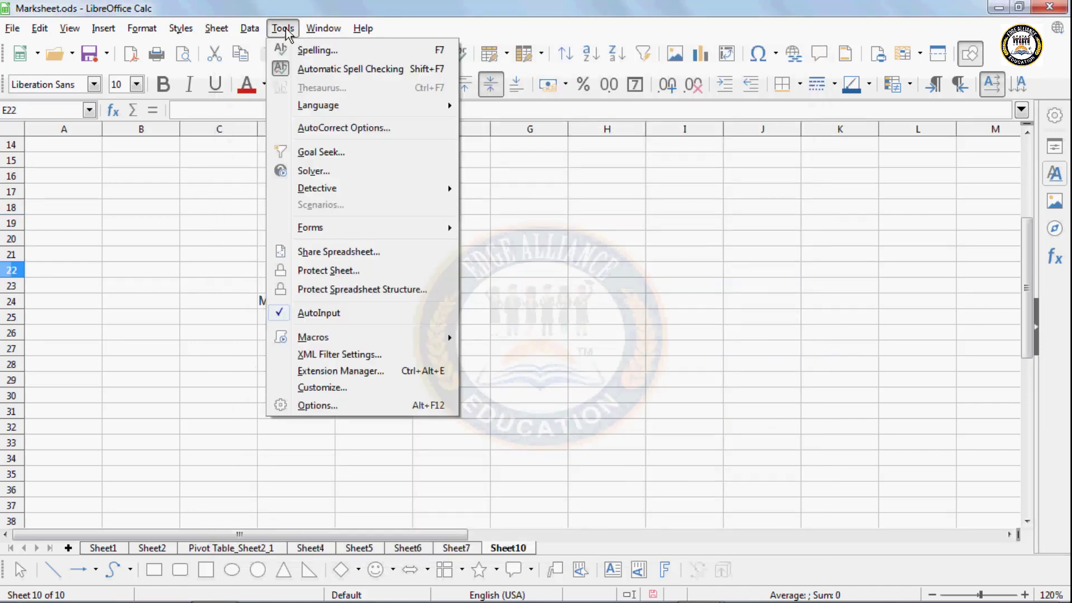
# - Review the Options pages: User Data, Language Settings, Online Update and Advanced
pyautogui.click(315, 406)
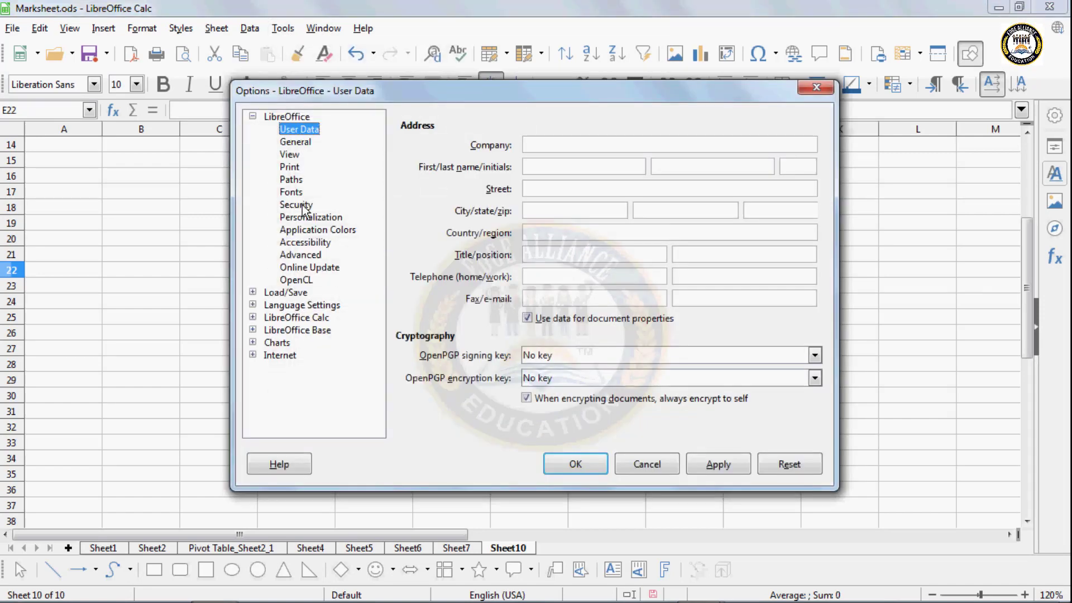
pyautogui.click(309, 305)
pyautogui.click(306, 267)
pyautogui.click(302, 255)
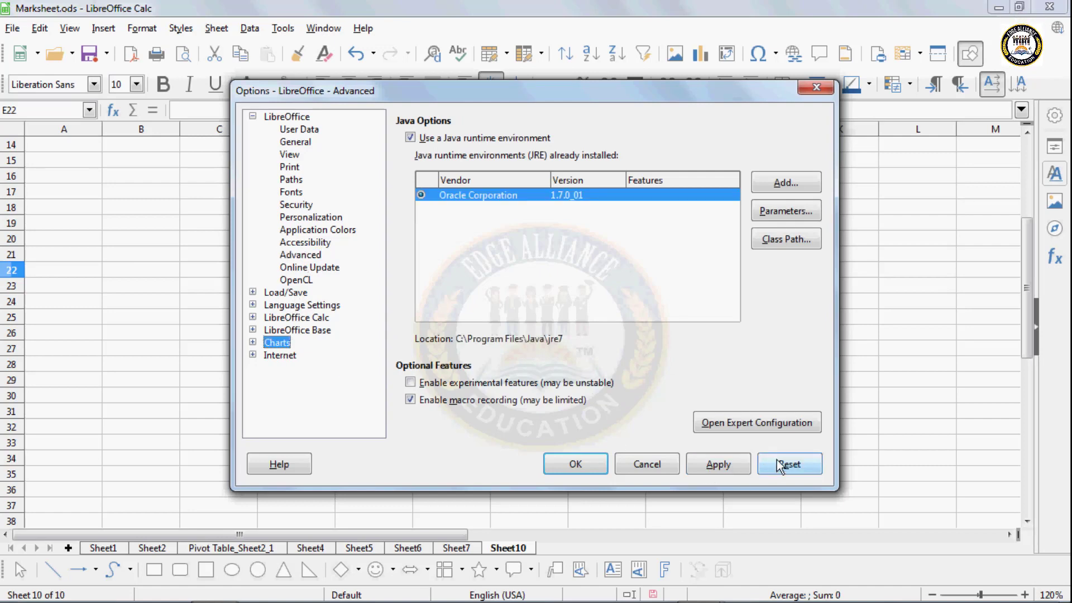
# - Cancel the Options dialog without changes and show the Window menu's list of open documents
pyautogui.click(630, 455)
pyautogui.click(383, 208)
pyautogui.click(313, 33)
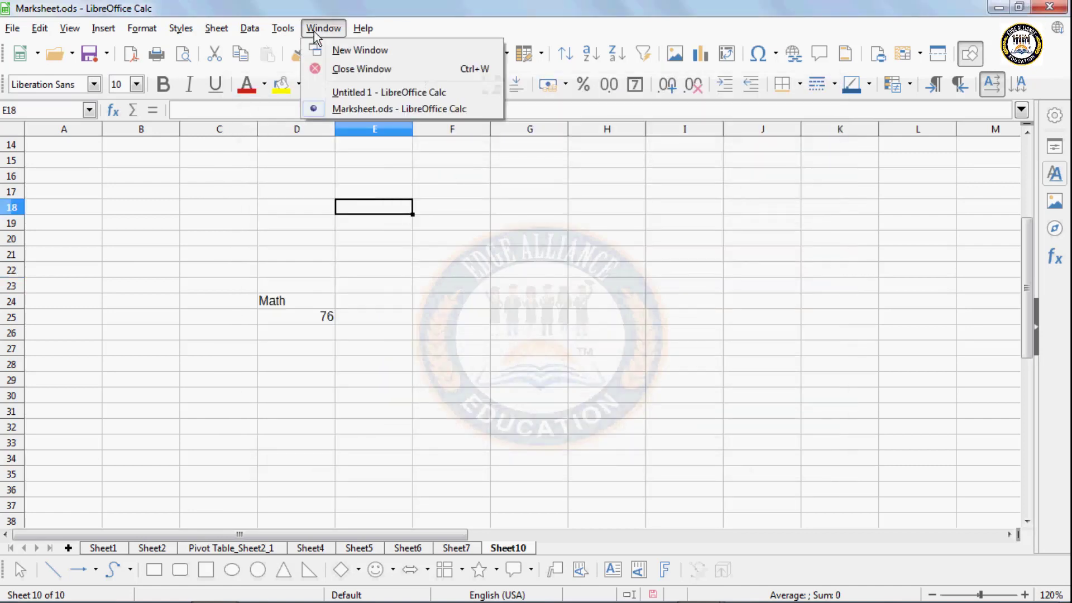
# - Open a second Marksheet.ods window, maximize it, then close it
pyautogui.click(346, 53)
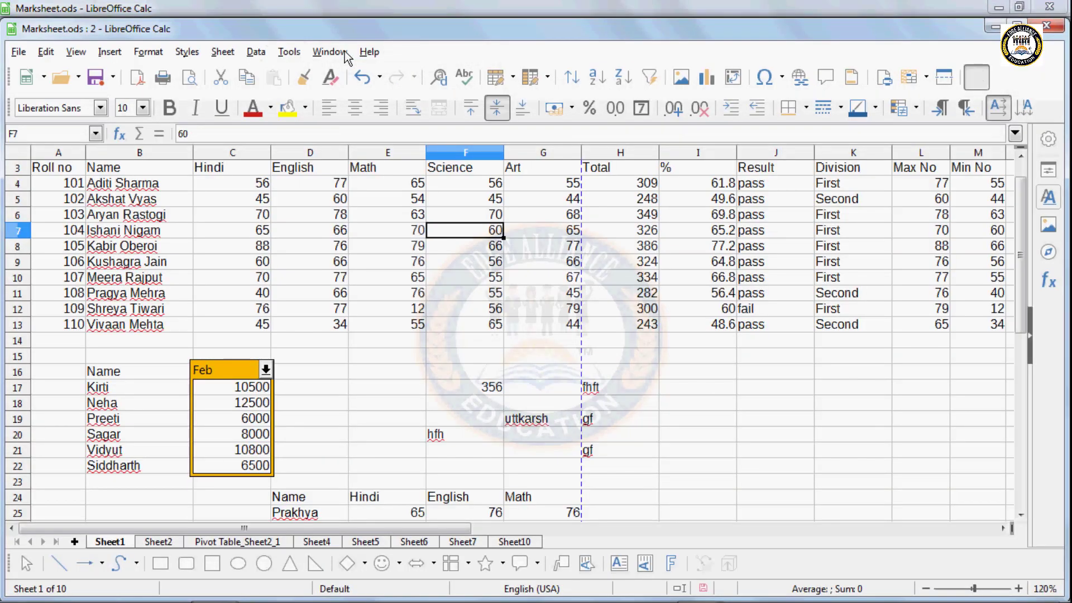
pyautogui.click(1019, 26)
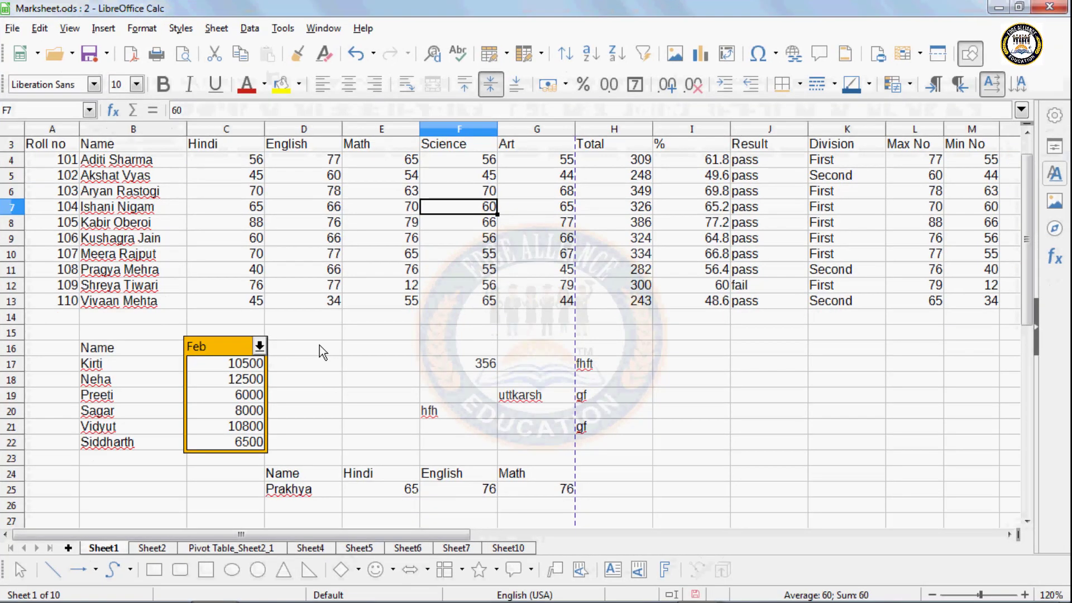
pyautogui.click(413, 384)
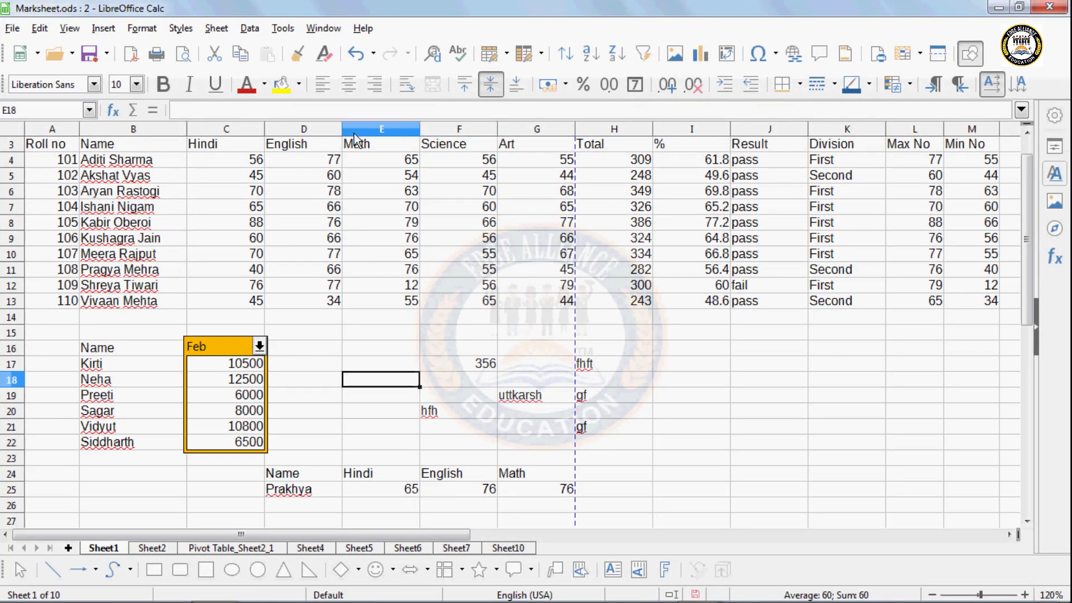
pyautogui.click(323, 28)
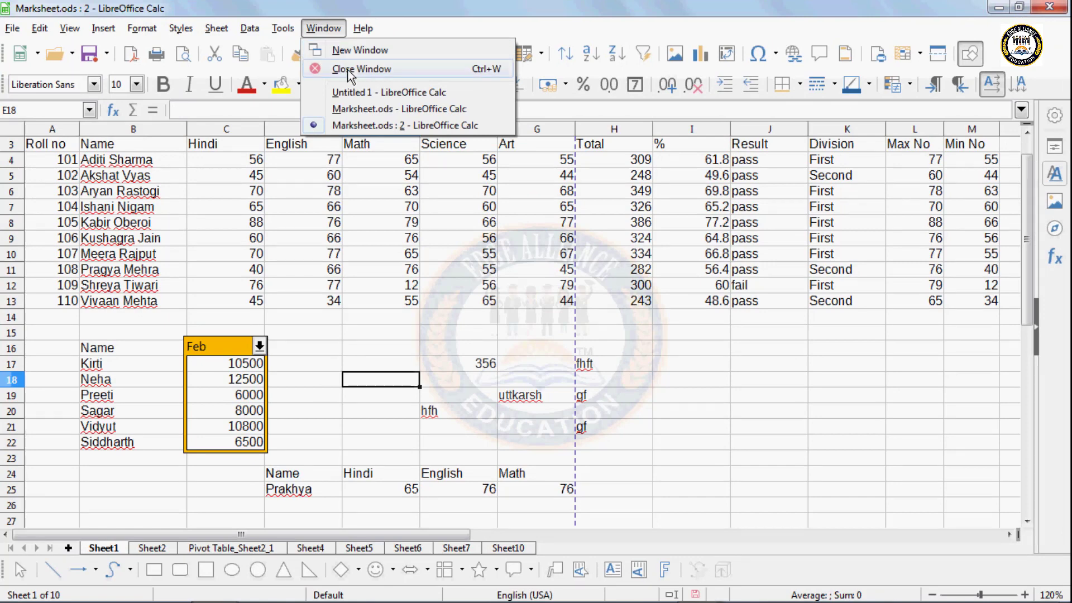
pyautogui.click(347, 69)
# - Close the remaining Marksheet.ods window choosing Don't Save, leaving Untitled 1 open
pyautogui.click(324, 28)
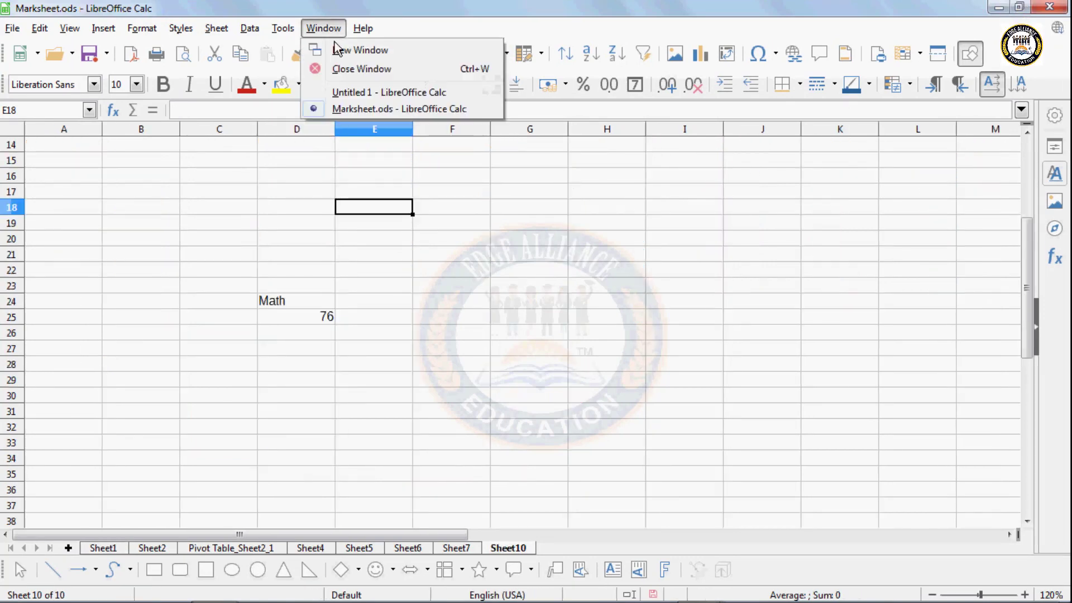
pyautogui.click(344, 69)
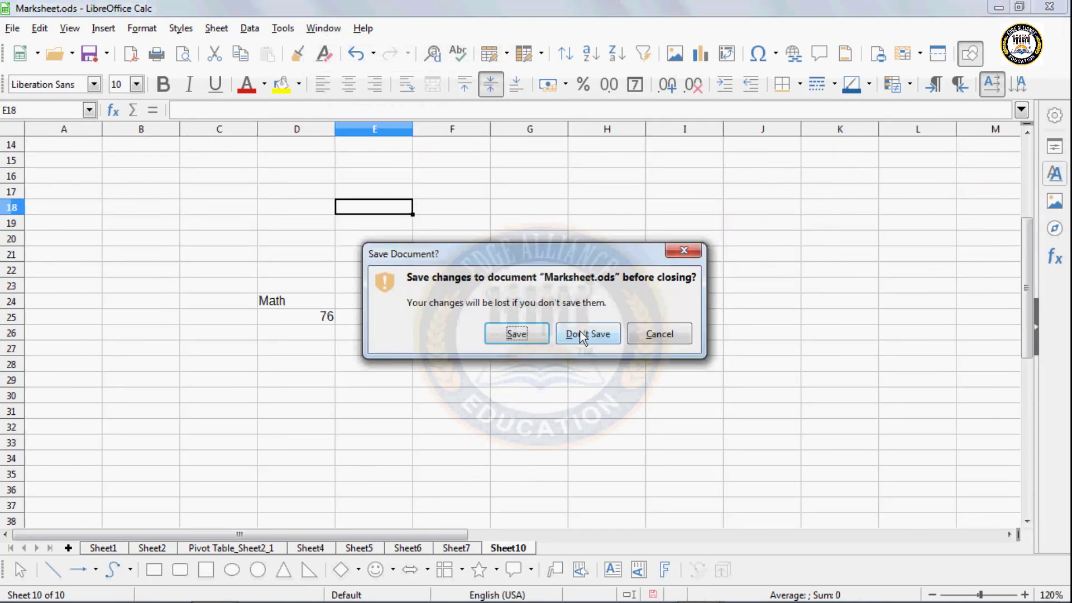
pyautogui.click(580, 333)
pyautogui.click(309, 31)
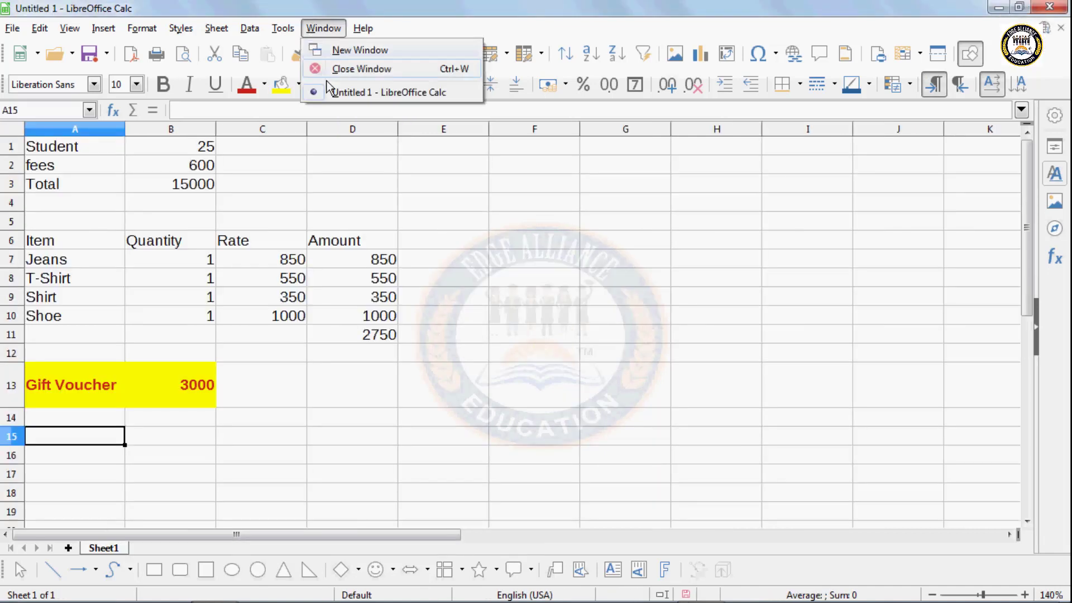
pyautogui.click(428, 95)
pyautogui.click(361, 26)
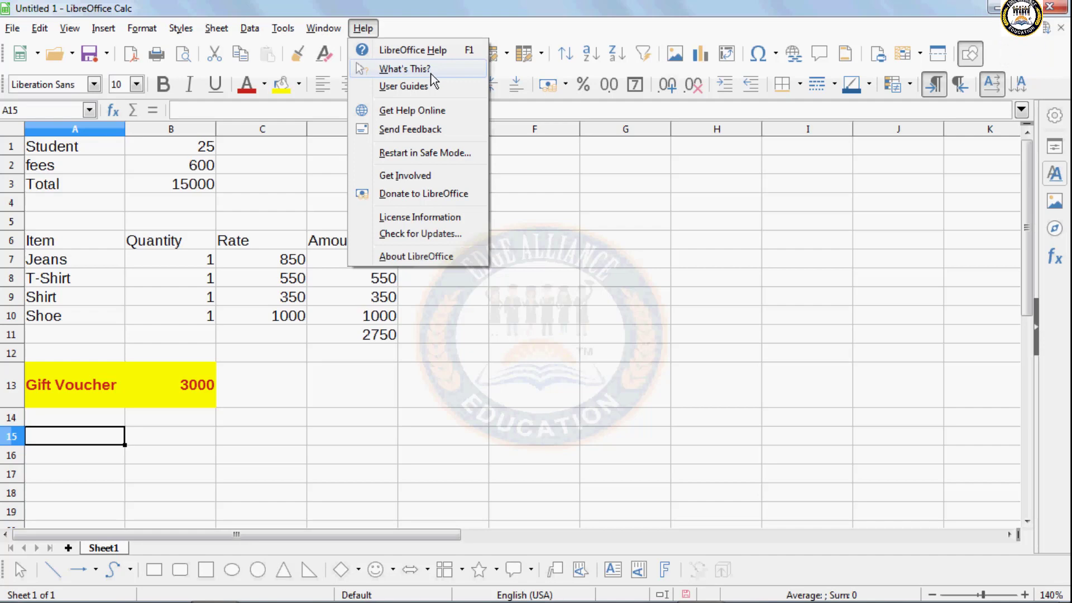
pyautogui.click(699, 308)
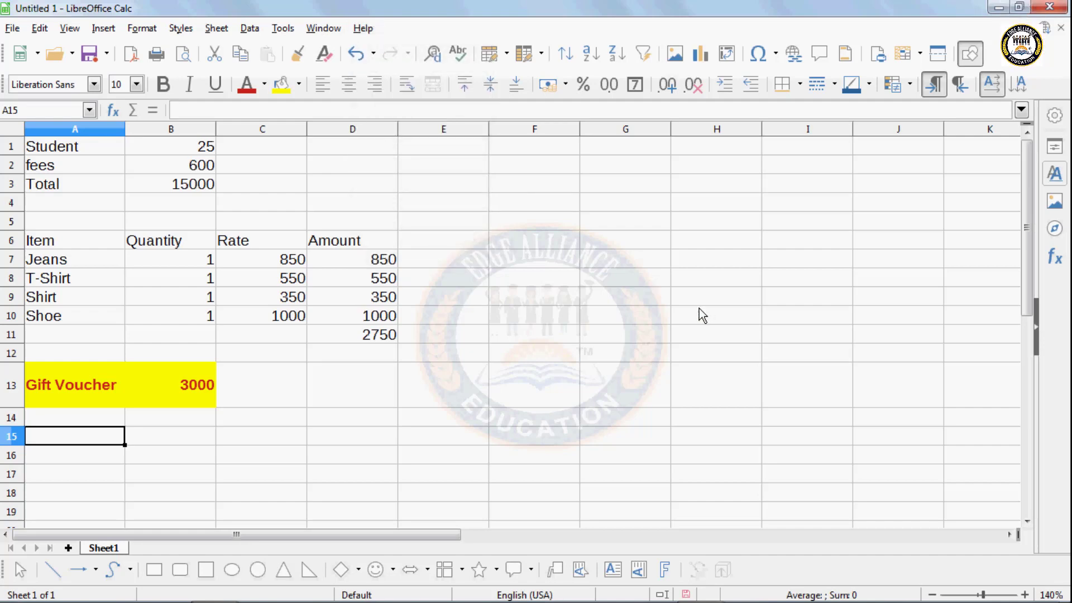
pyautogui.click(282, 28)
pyautogui.moveTo(323, 28)
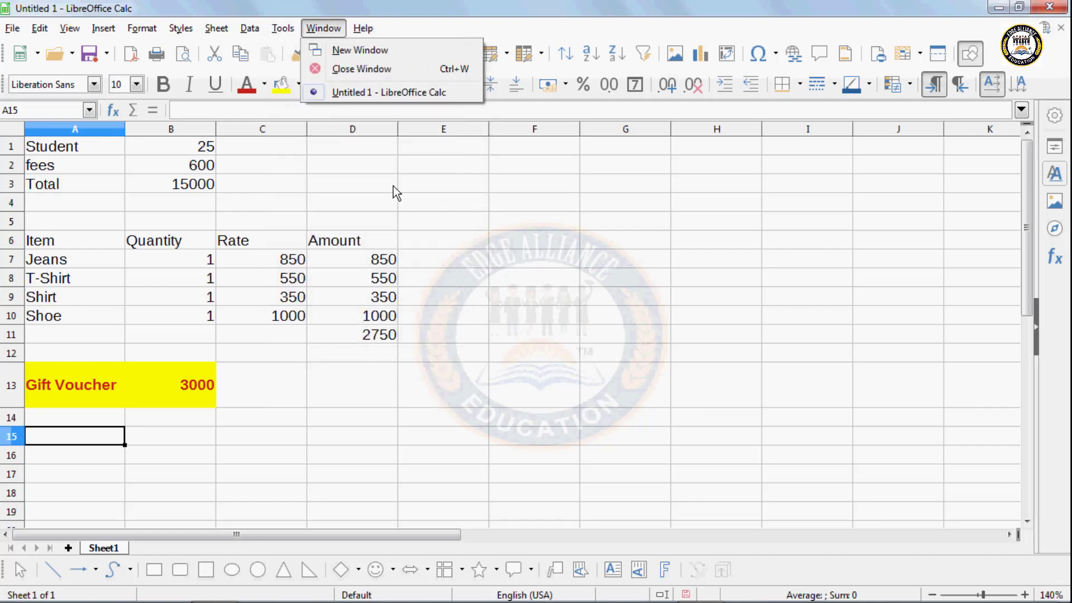
pyautogui.click(411, 200)
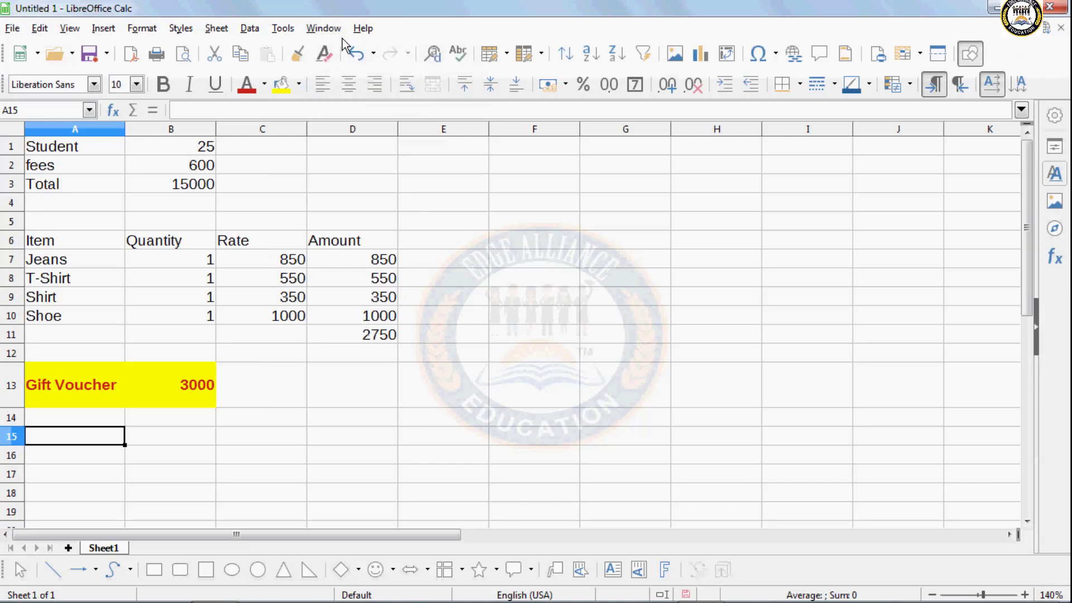
pyautogui.click(519, 262)
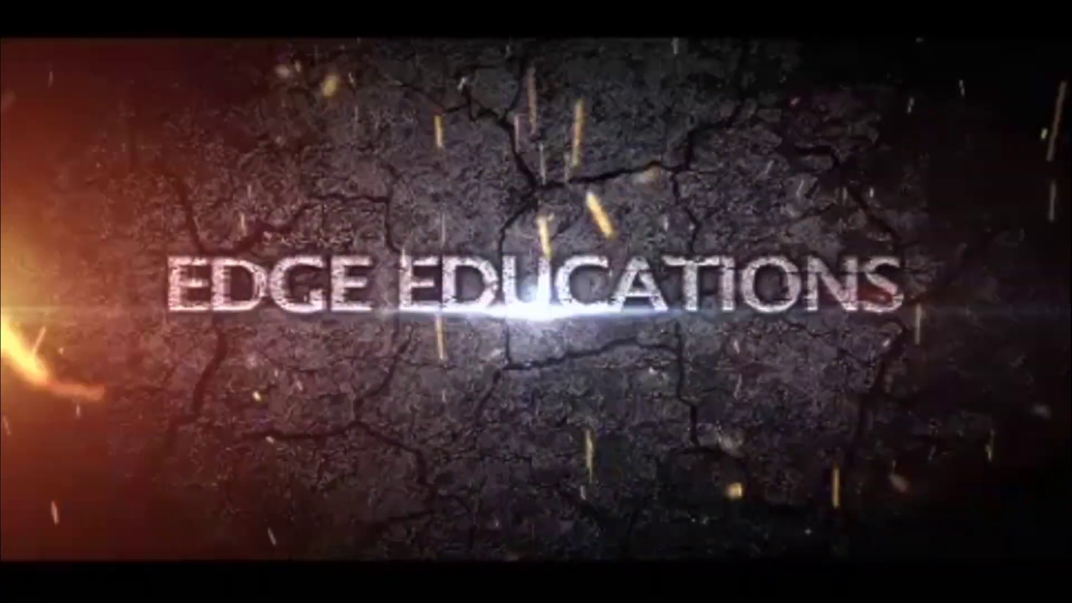